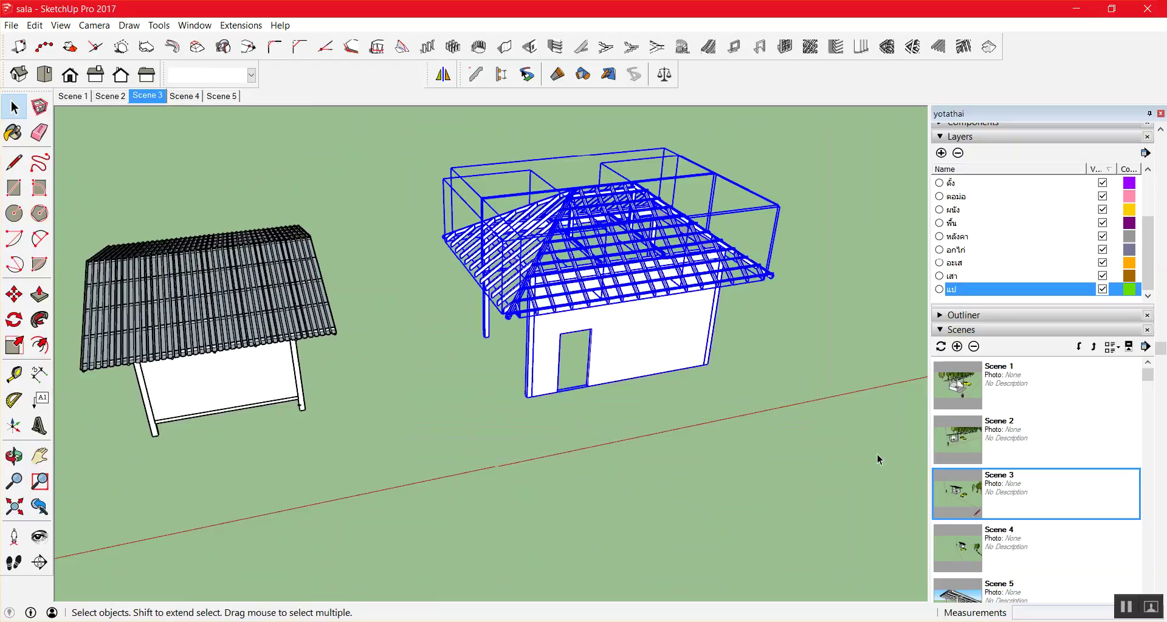
Switch the view to Scene 2, clear the selection and close the PB Quantifier window.
key("Page_Up")
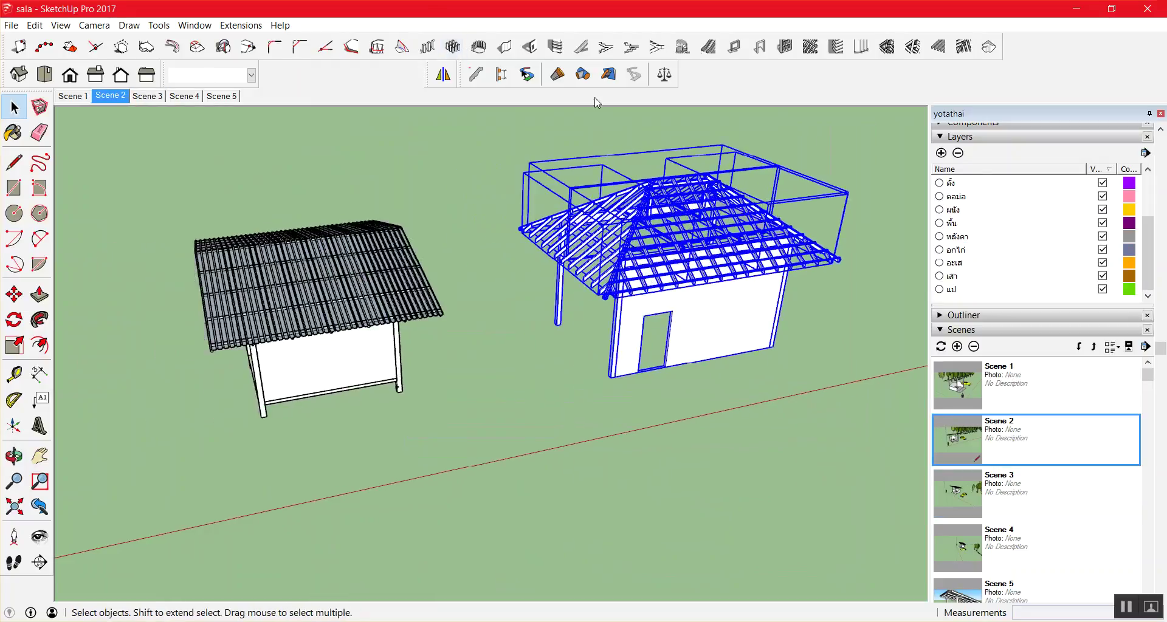
left_click(664, 74)
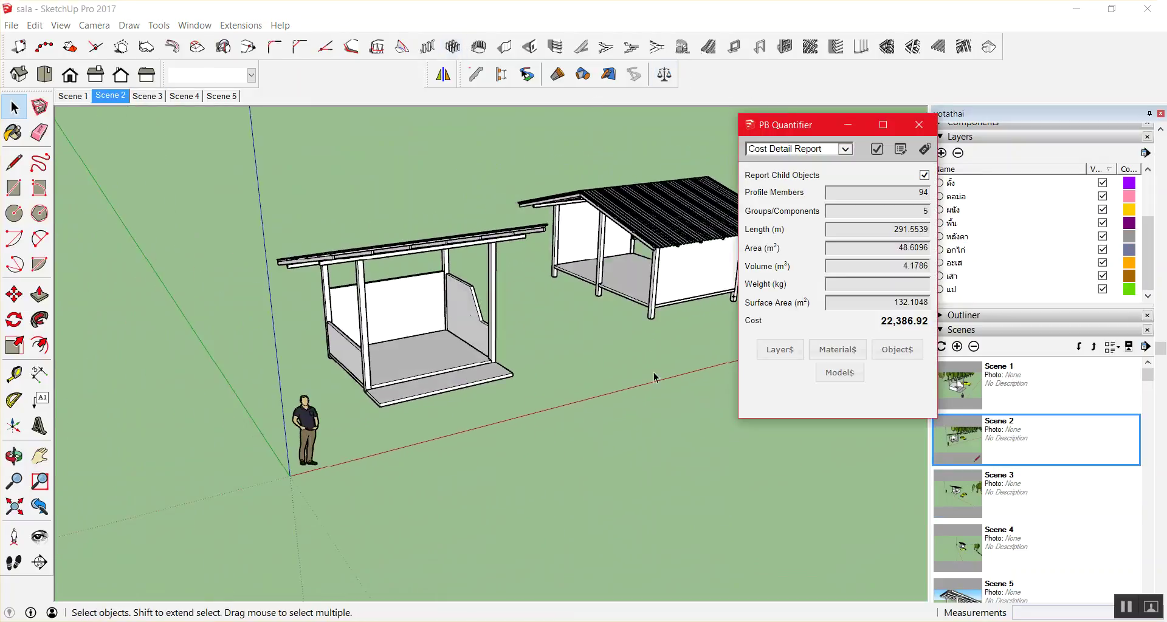
left_click(655, 371)
left_click(918, 125)
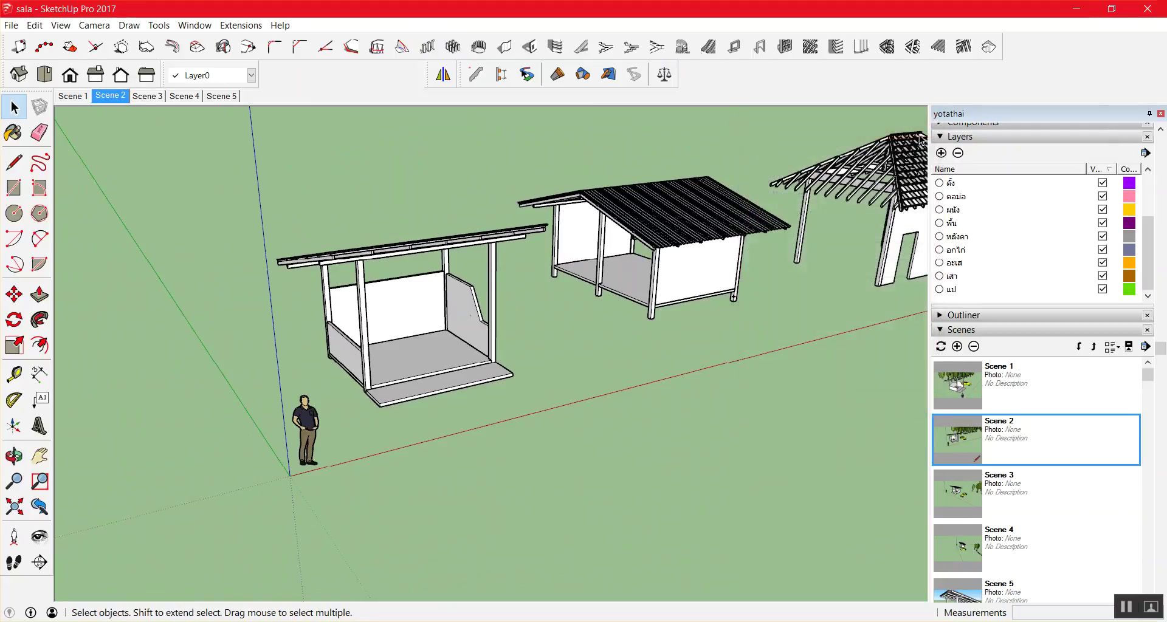
Zoom into the roof framing and price one purlin in PB Quantifier (2.6261 m, cost 162.29).
scroll(914, 146, "up", 5)
scroll(851, 157, "up", 4)
left_click(822, 161)
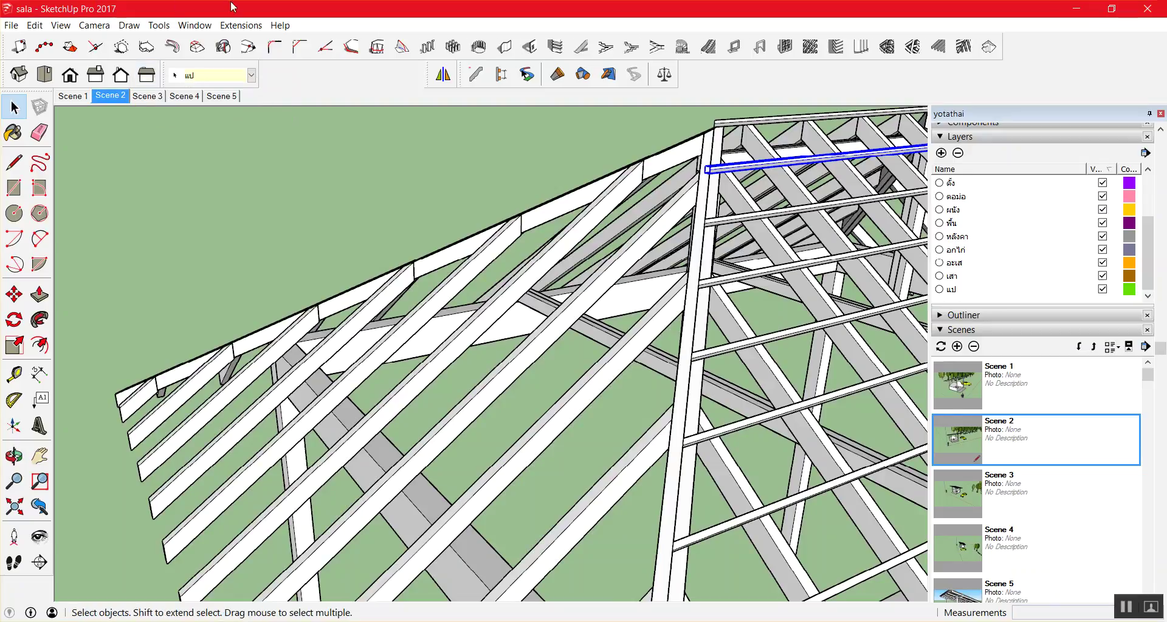
left_click(665, 74)
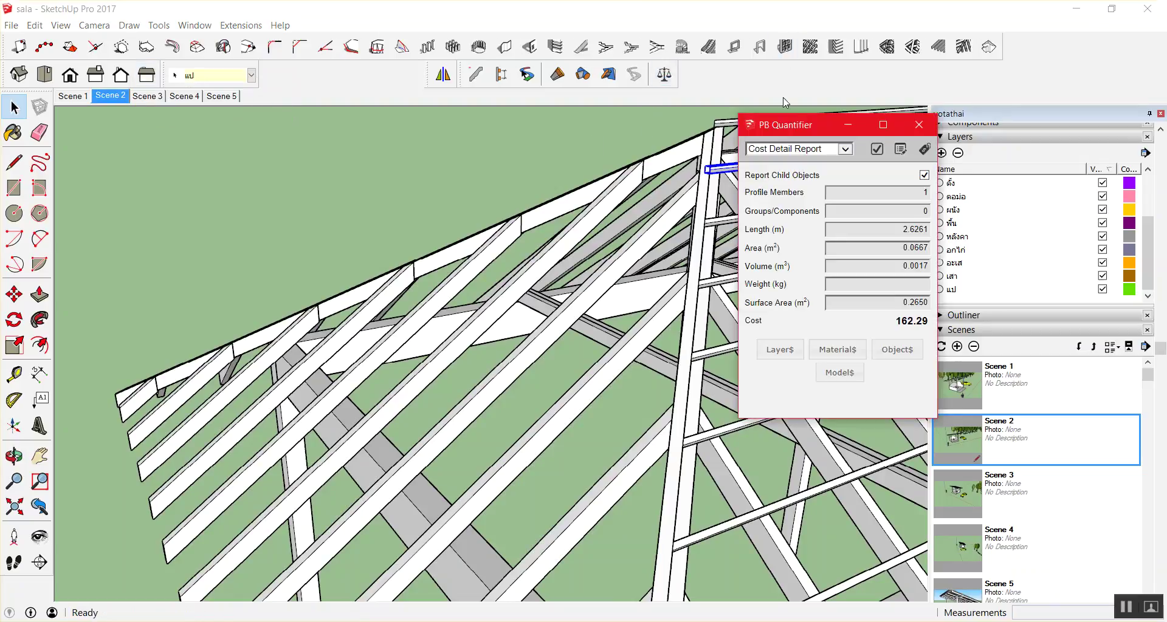
Compare PB Quantifier costs of the top ridge member and a member on the right.
left_click_drag(813, 128, 142, 130)
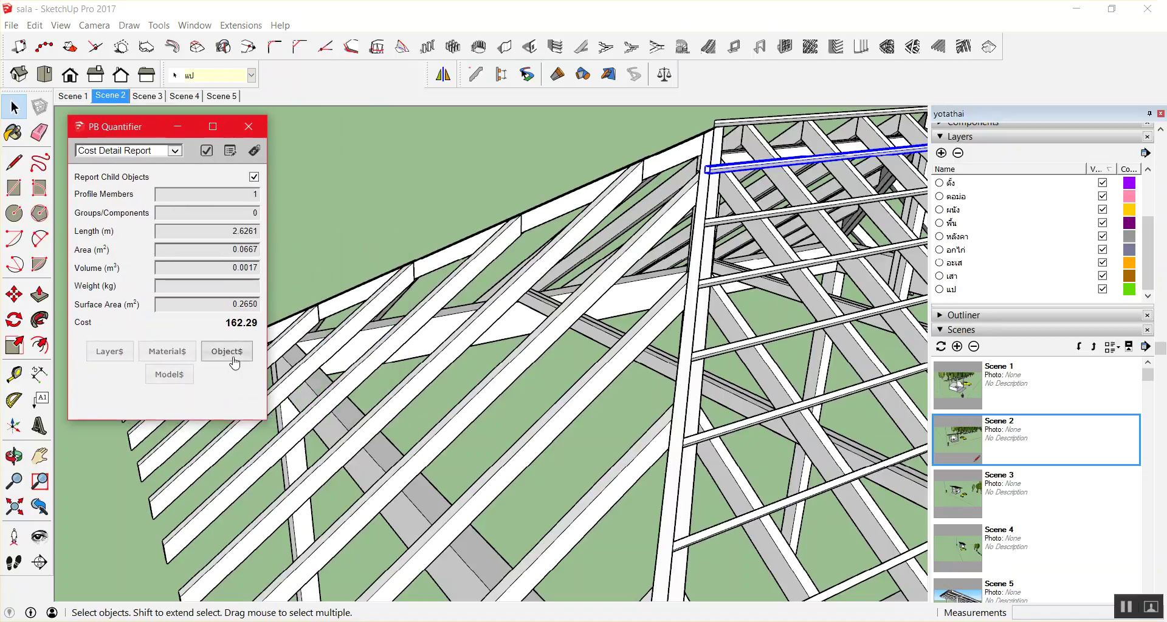
left_click(741, 169)
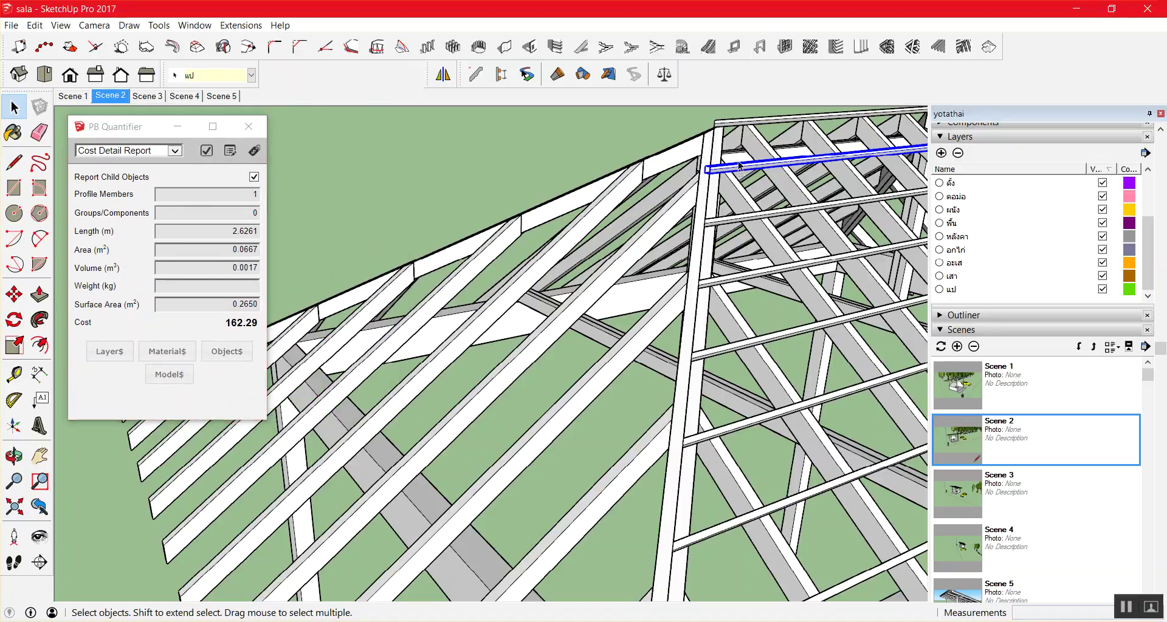
left_click(744, 125)
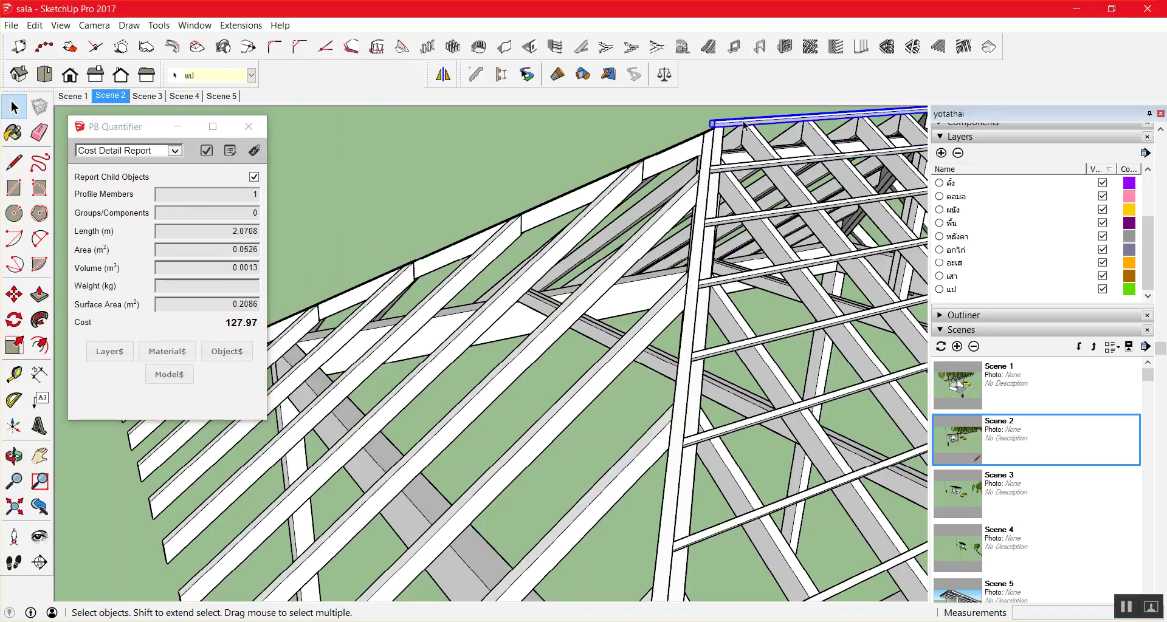
left_click(686, 297)
left_click(920, 223)
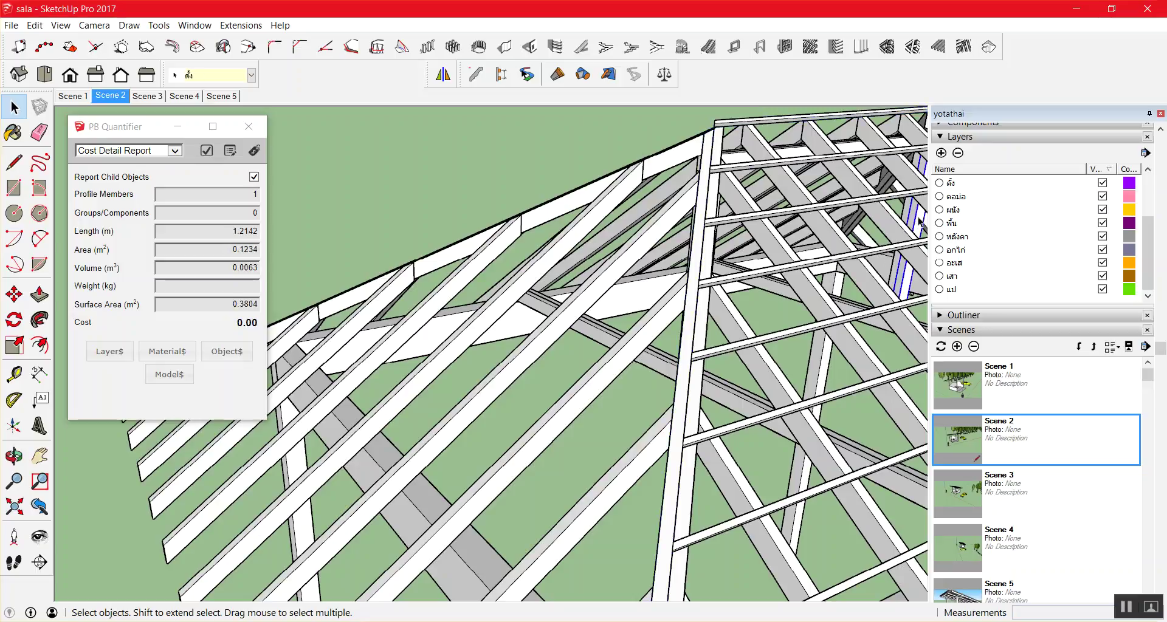
scroll(463, 169, "down", 3)
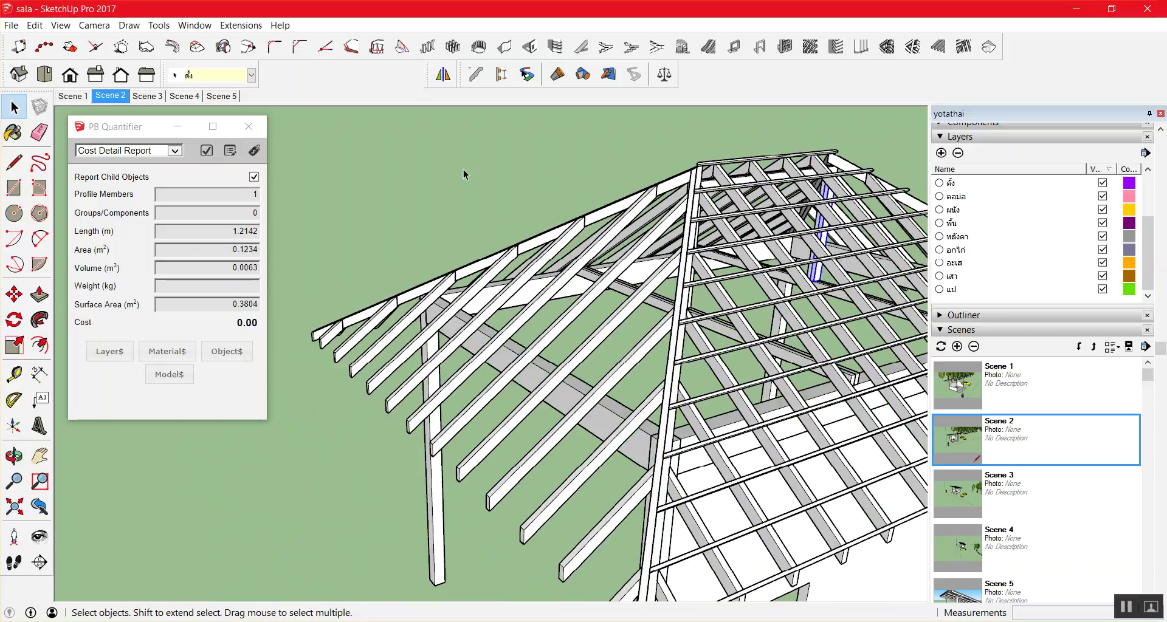
scroll(463, 170, "down", 3)
left_click(476, 160)
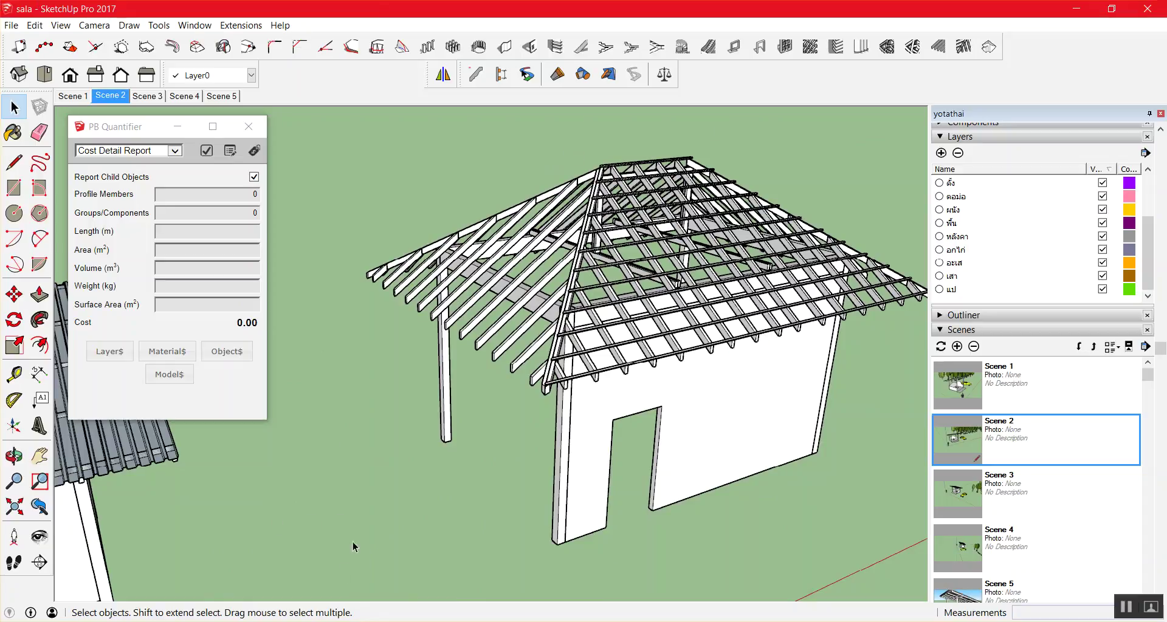
Orbit higher and window-select the whole roof frame: 93 members, 281.7039 m, cost 17,128.65.
key("o")
mouse_move(725, 372)
left_mouse_down()
mouse_move(709, 383)
mouse_move(618, 351)
left_mouse_up()
key("space")
left_click_drag(385, 146, 909, 457)
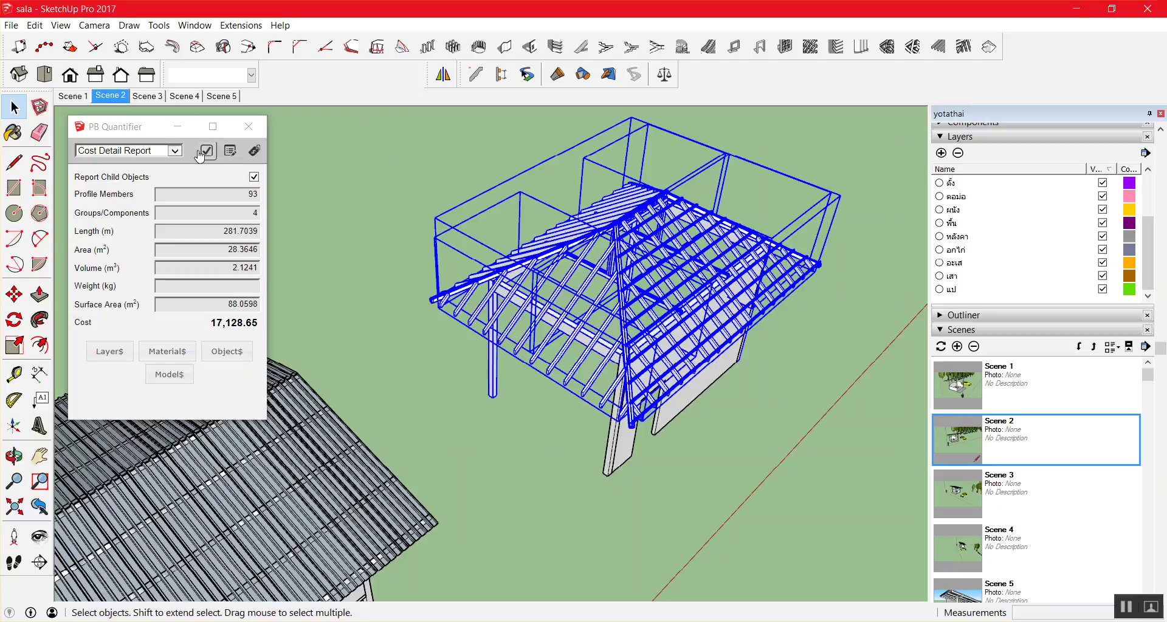
Generate and scroll through the roof frame's Component Report, then close it.
left_click(171, 154)
left_click(145, 138)
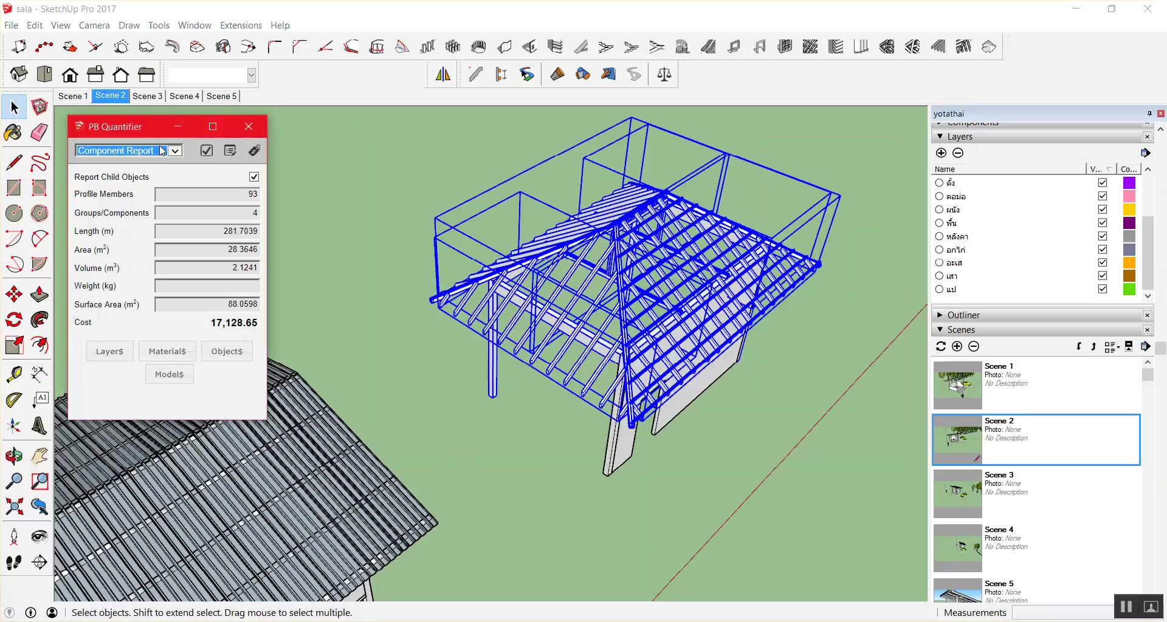
left_click(206, 153)
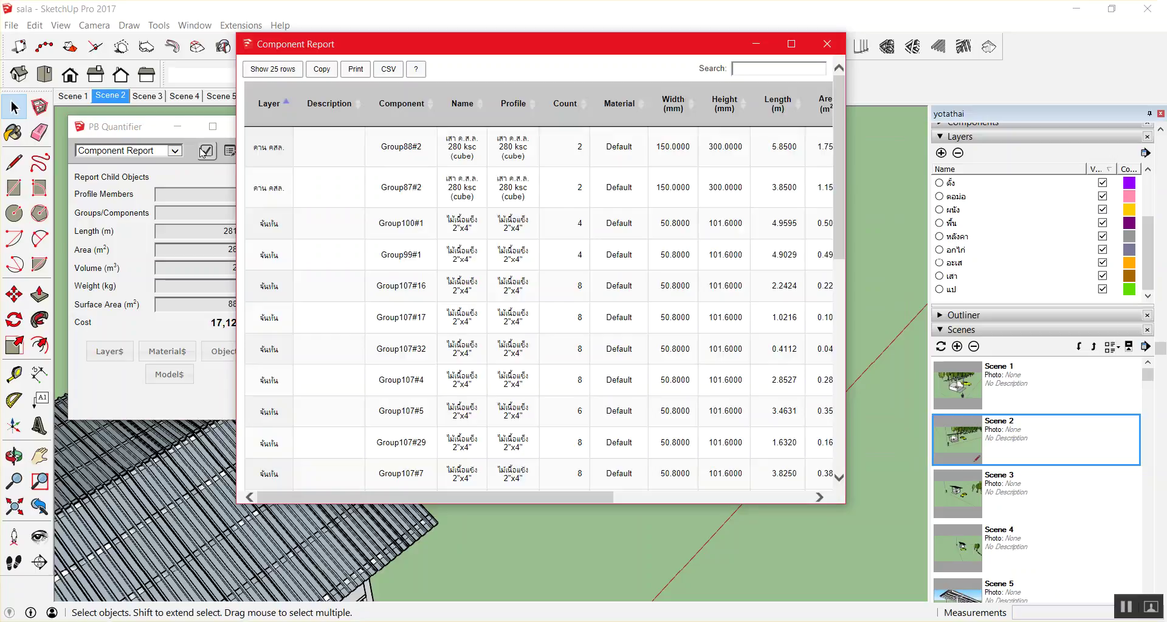
scroll(496, 203, "down", 2)
scroll(496, 202, "down", 5)
scroll(496, 203, "down", 5)
scroll(496, 203, "down", 4)
scroll(496, 203, "up", 5)
scroll(496, 203, "up", 5)
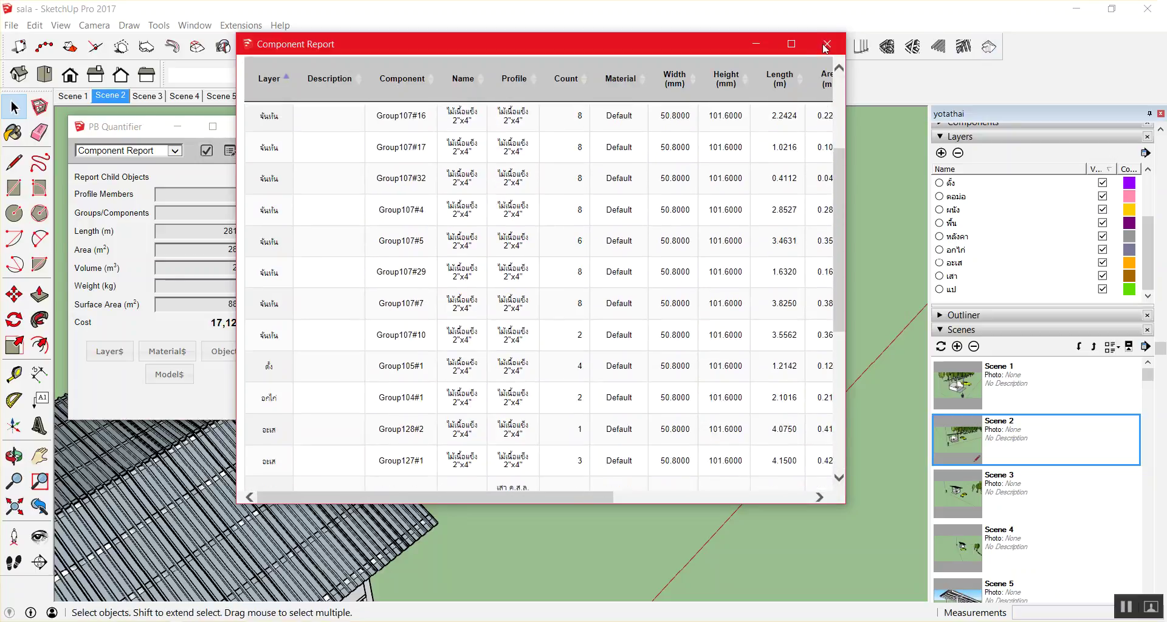
left_click(827, 44)
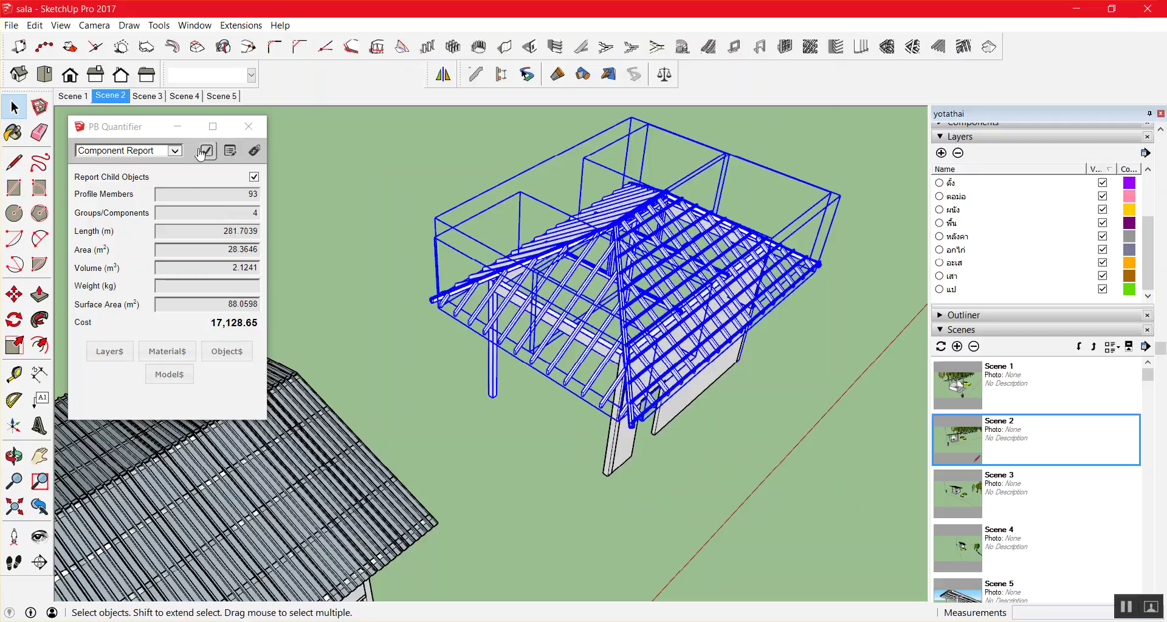
Generate the Cost Detail Report listing materials totalling 17,128.65.
left_click(175, 150)
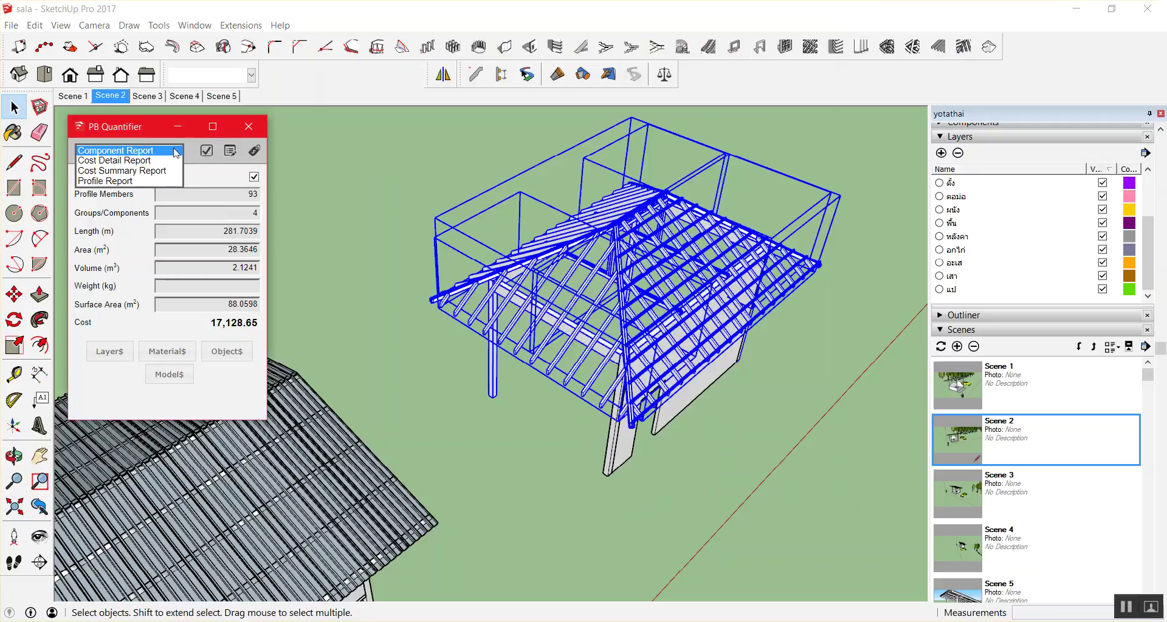
left_click(139, 160)
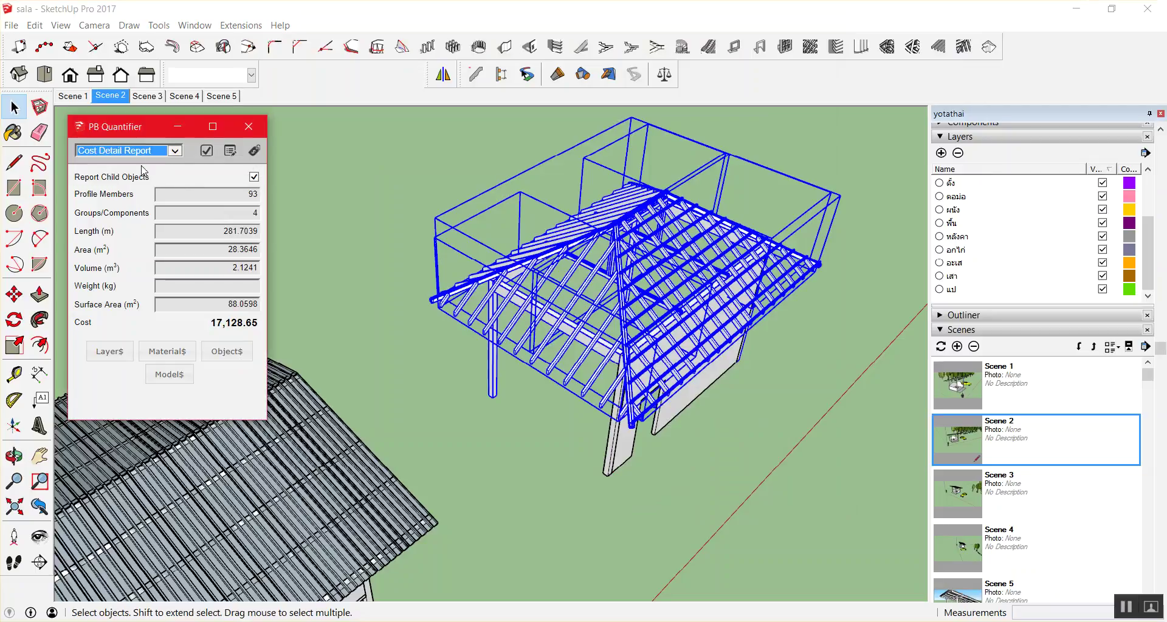
left_click(204, 151)
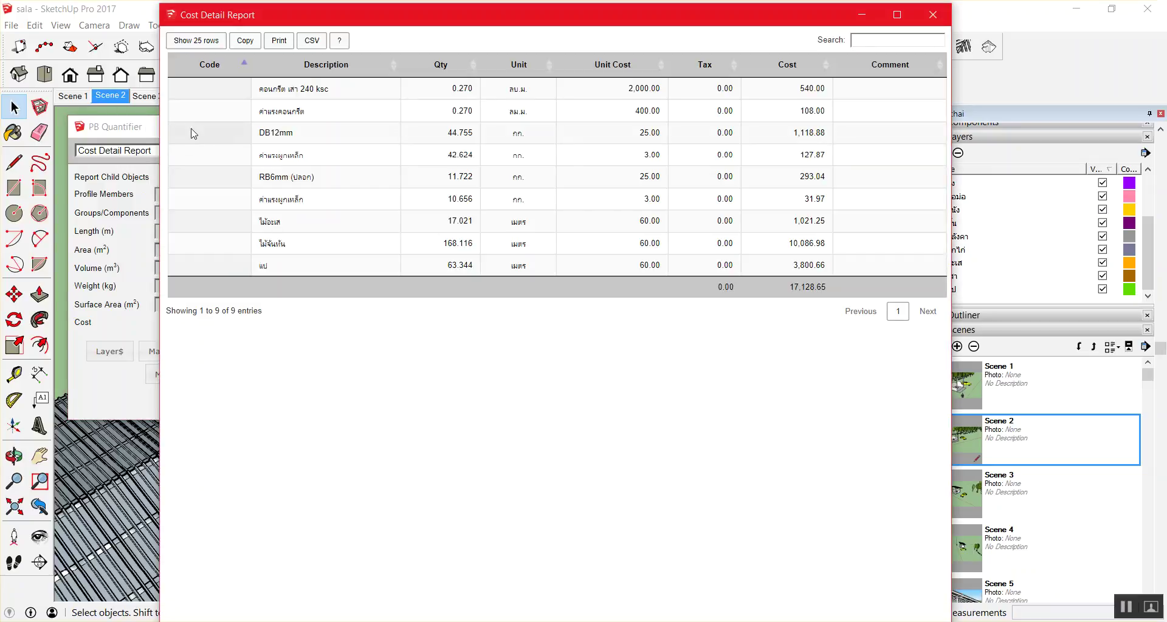
Close the Cost Detail Report, regenerate it once and close it again.
left_click(934, 15)
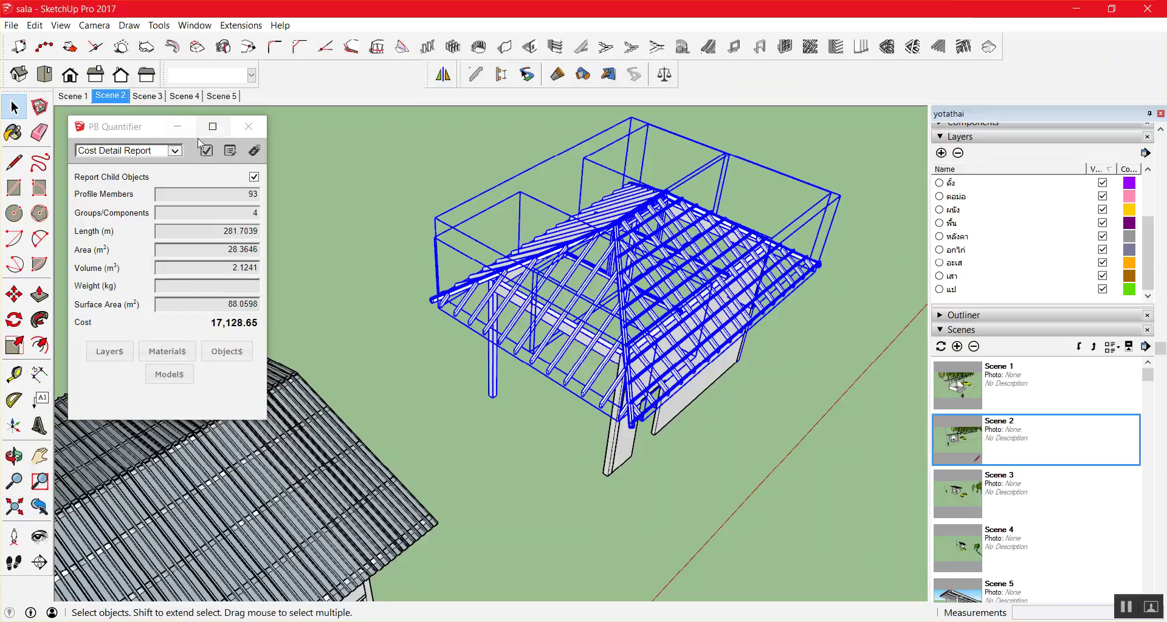
left_click(207, 151)
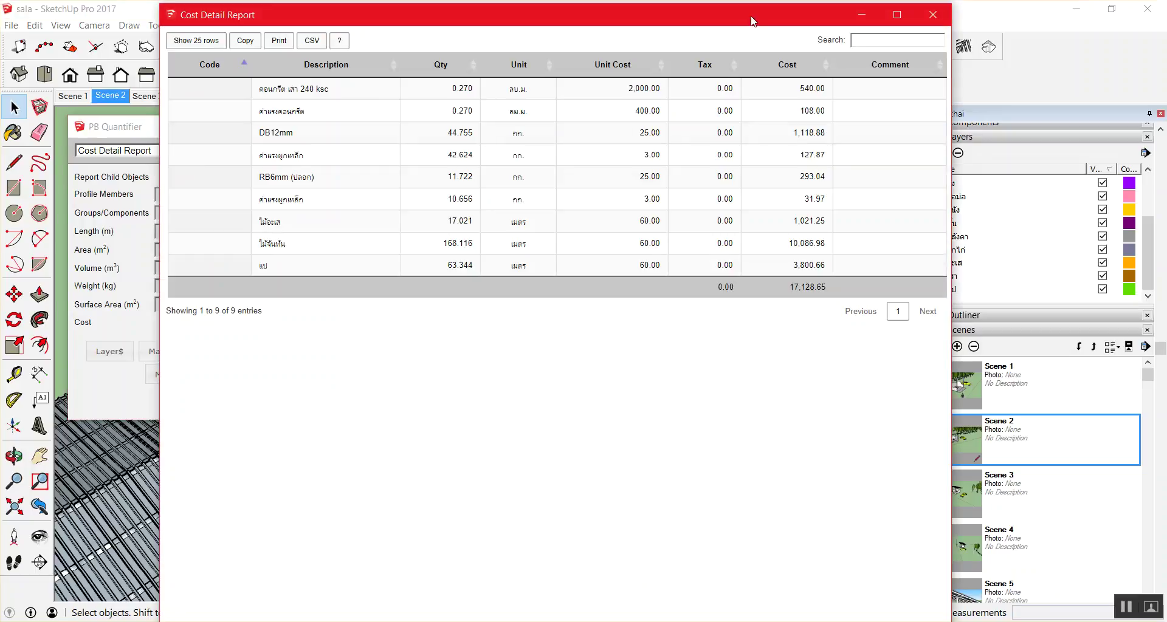
left_click(933, 14)
Generate and review the Profile Report of three profiles totalling 281.7039 m, then close it.
left_click(144, 151)
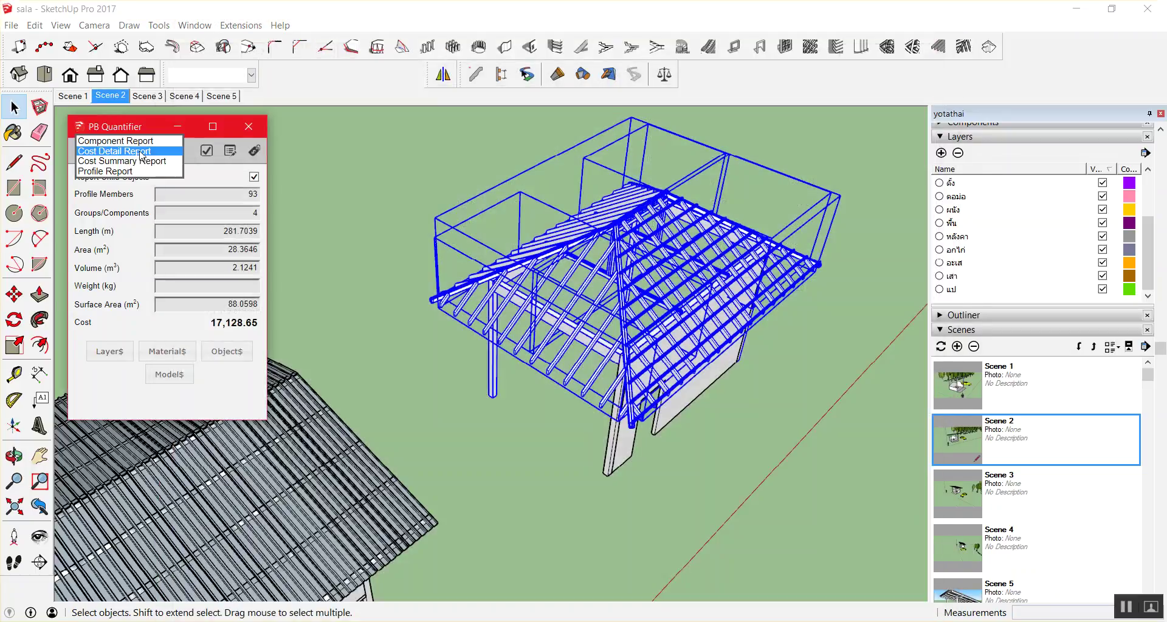
left_click(134, 171)
left_click(206, 151)
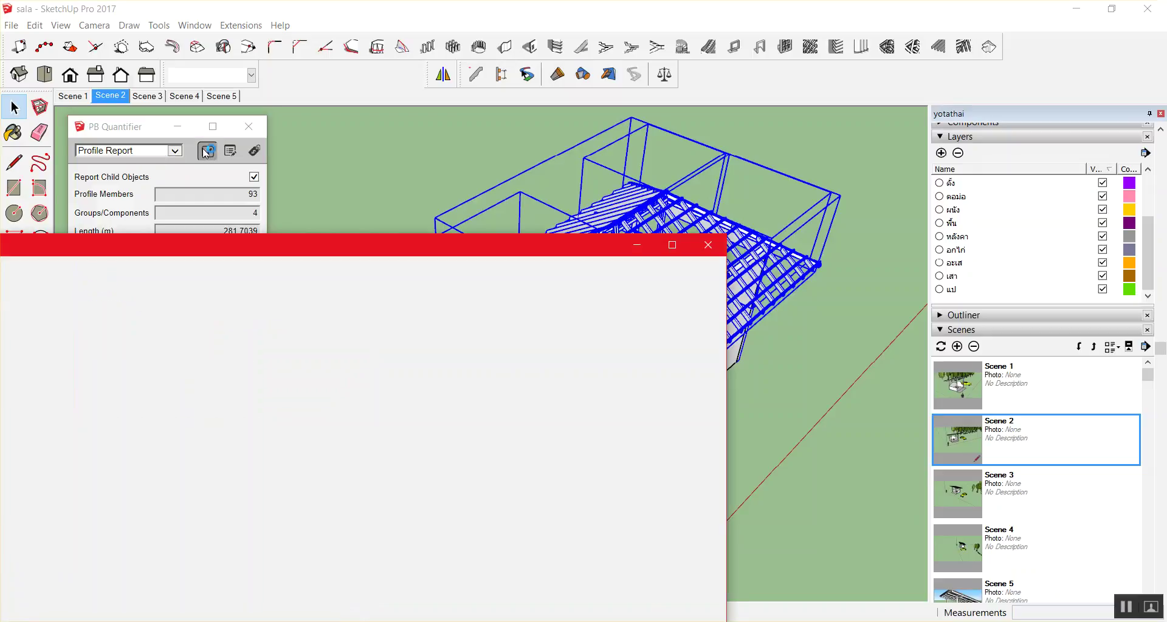
left_click_drag(348, 235, 829, 104)
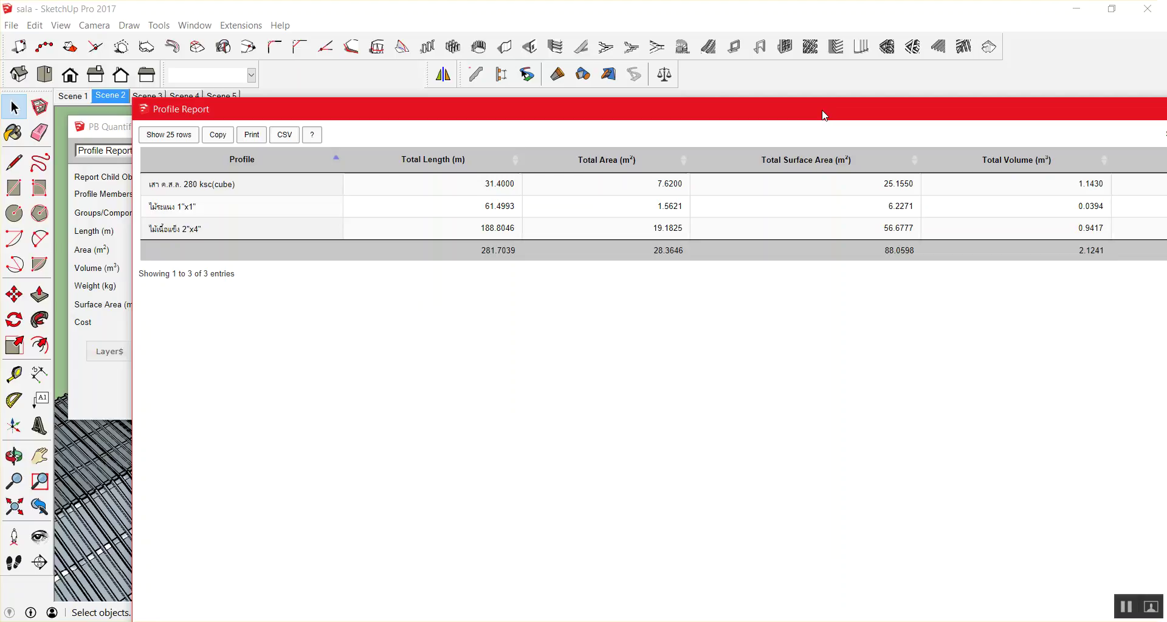
left_click_drag(850, 132, 719, 146)
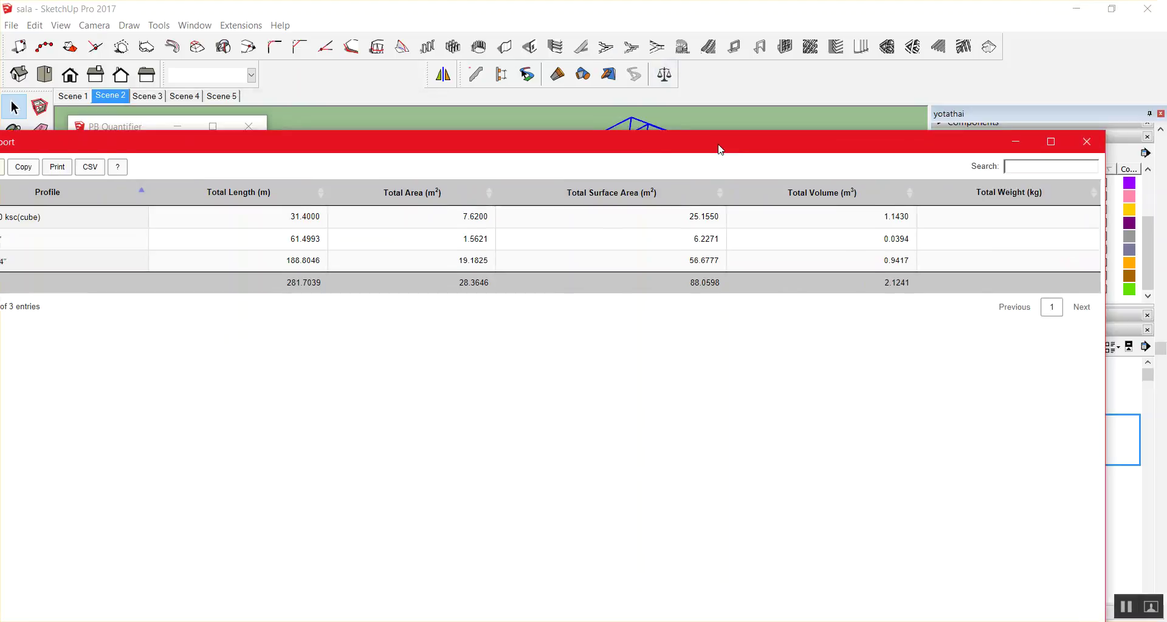
key("alt+F4")
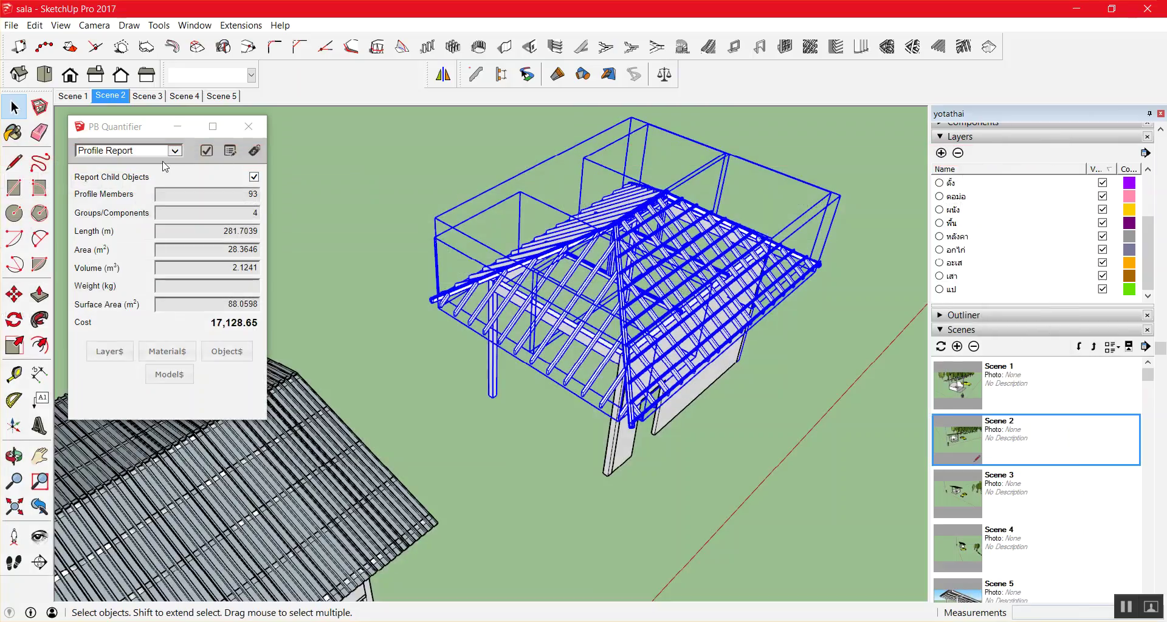
left_click(158, 151)
Generate and review the Component Report again, then close it.
left_click(136, 120)
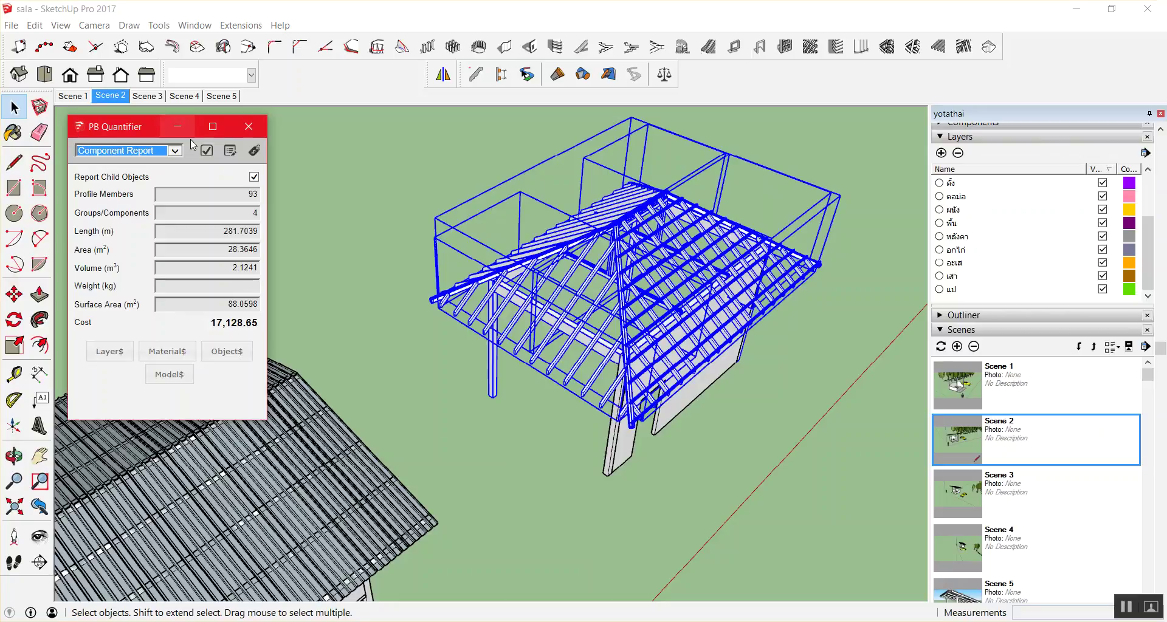
left_click(210, 156)
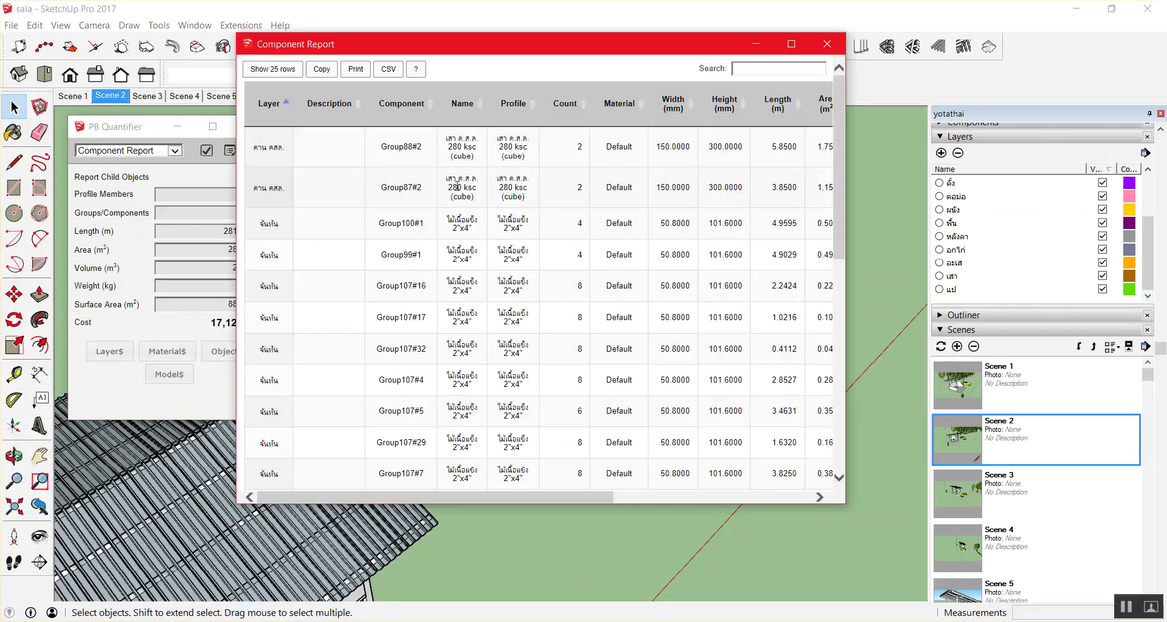
left_click_drag(580, 493, 583, 496)
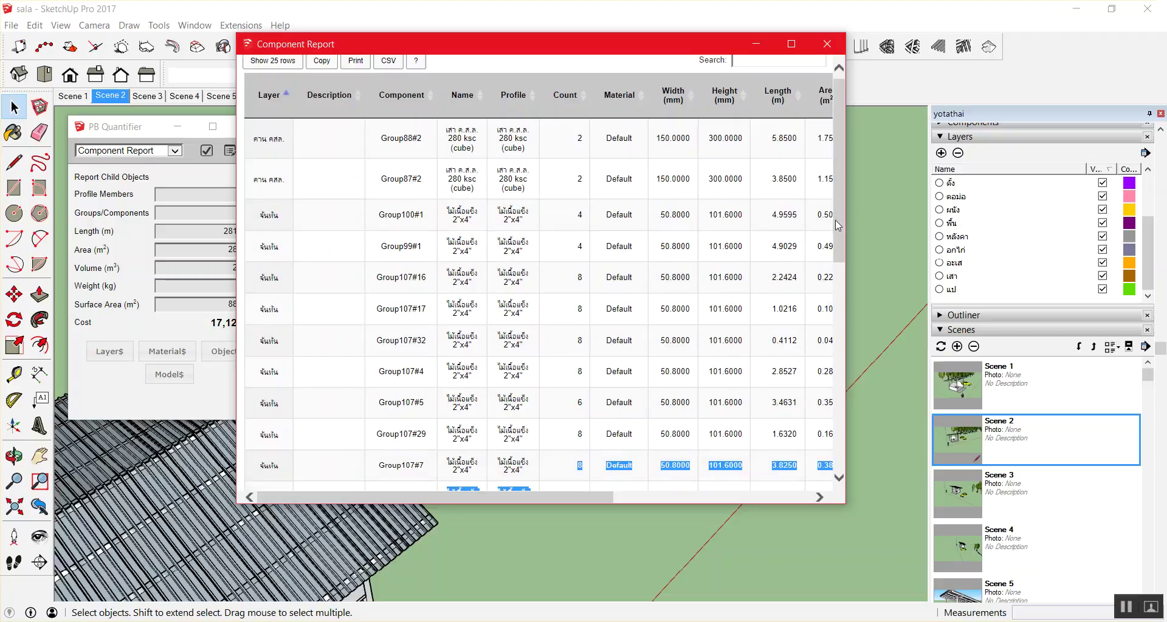
scroll(836, 285, "down", 3)
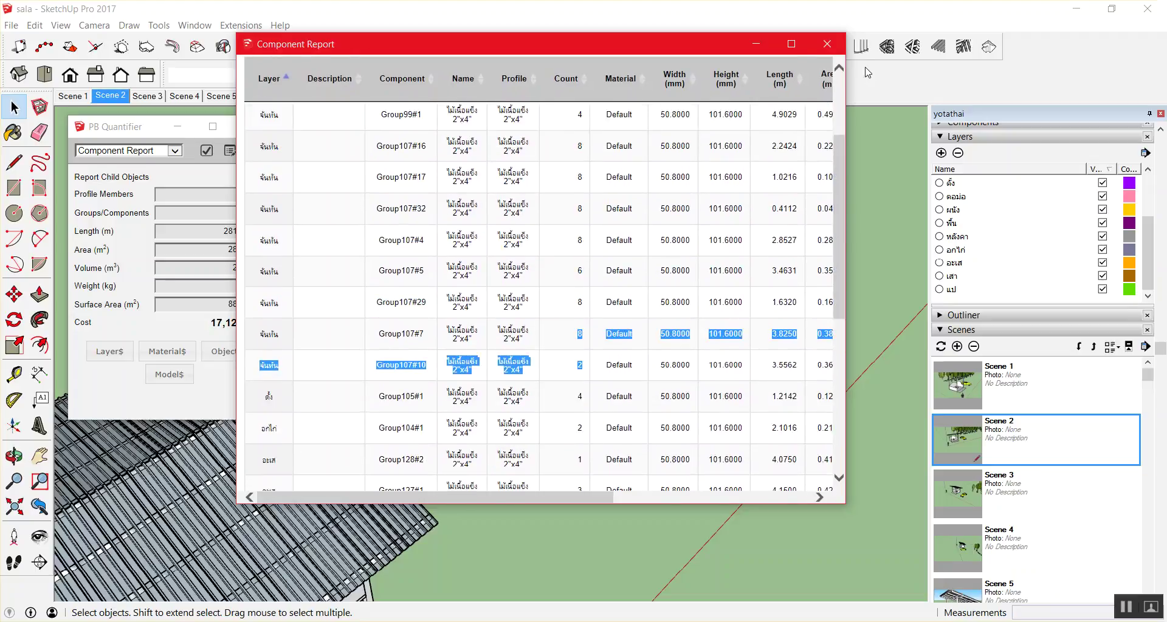
left_click(827, 44)
Select only the left roof-slope rafter group: 16 members, 38.6391 m, cost 2,387.90.
left_click(845, 271)
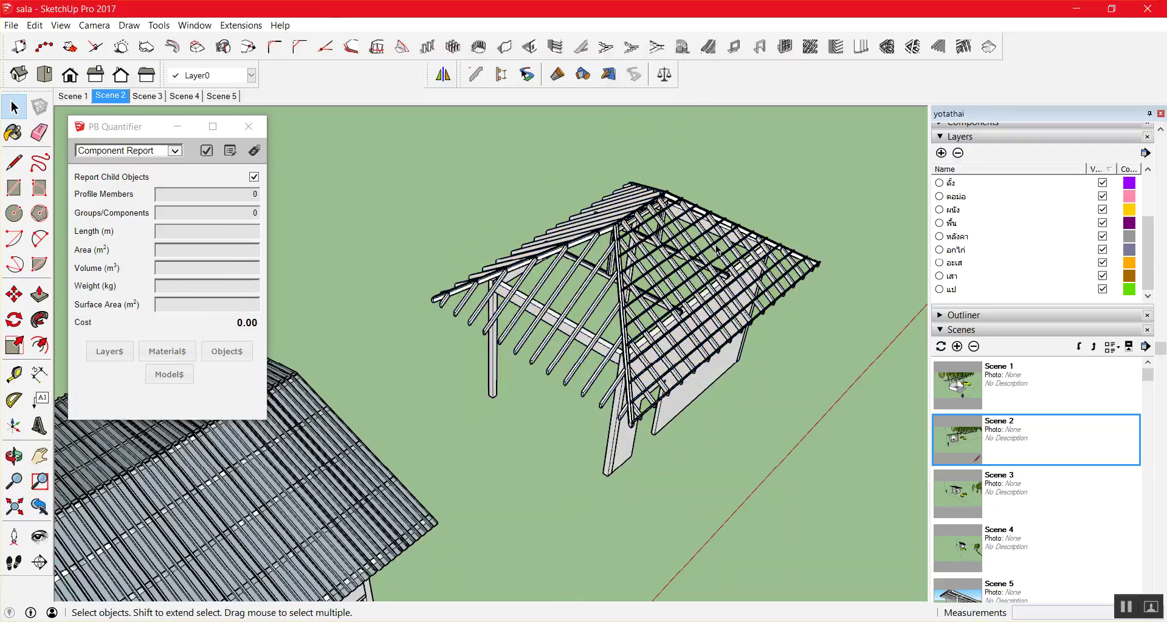
scroll(720, 249, "down", 2)
left_click(617, 229)
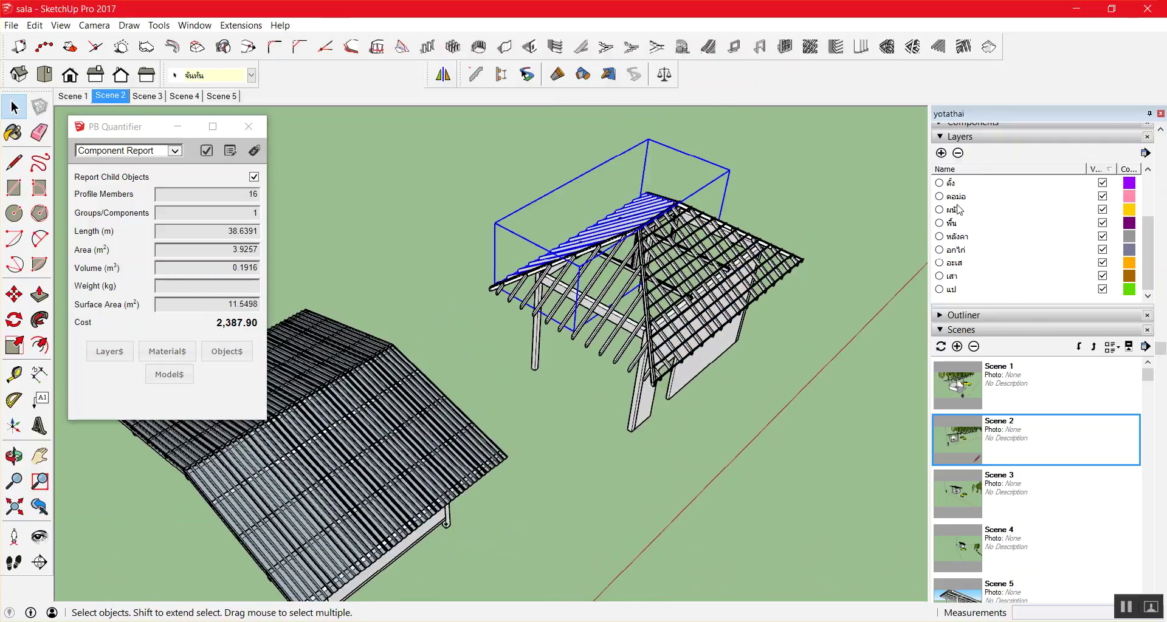
Hide layers one by one, including ตอม่อ, พื้น, ดั้ง, Layer1, คาน คสล., ฐานราก, อะเส, เสา and แป.
left_click(1102, 197)
left_click(1102, 209)
left_click(1103, 209)
left_click(1103, 182)
scroll(1094, 204, "up", 3)
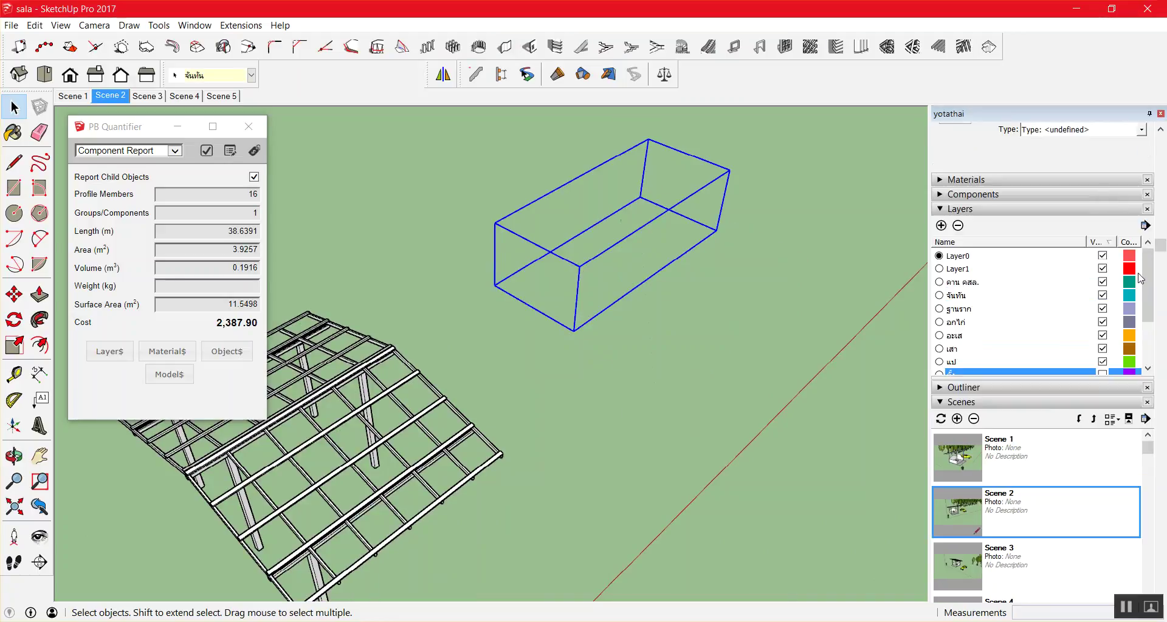
left_click(1102, 269)
left_click(1102, 268)
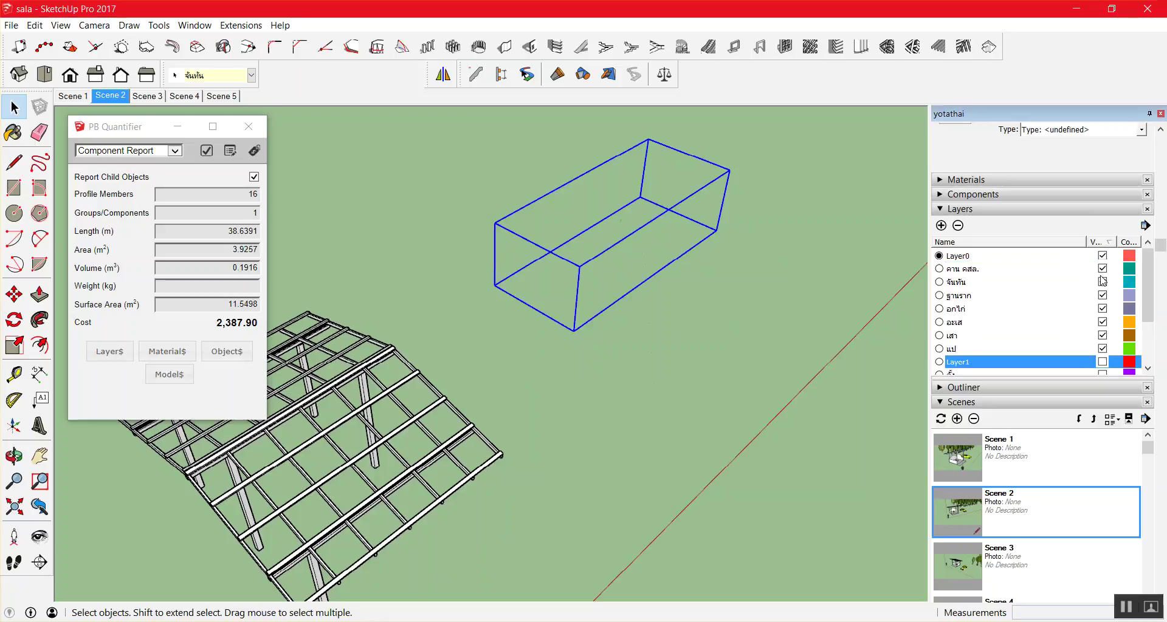
left_click(1102, 282)
left_click(1102, 282)
left_click(1102, 282)
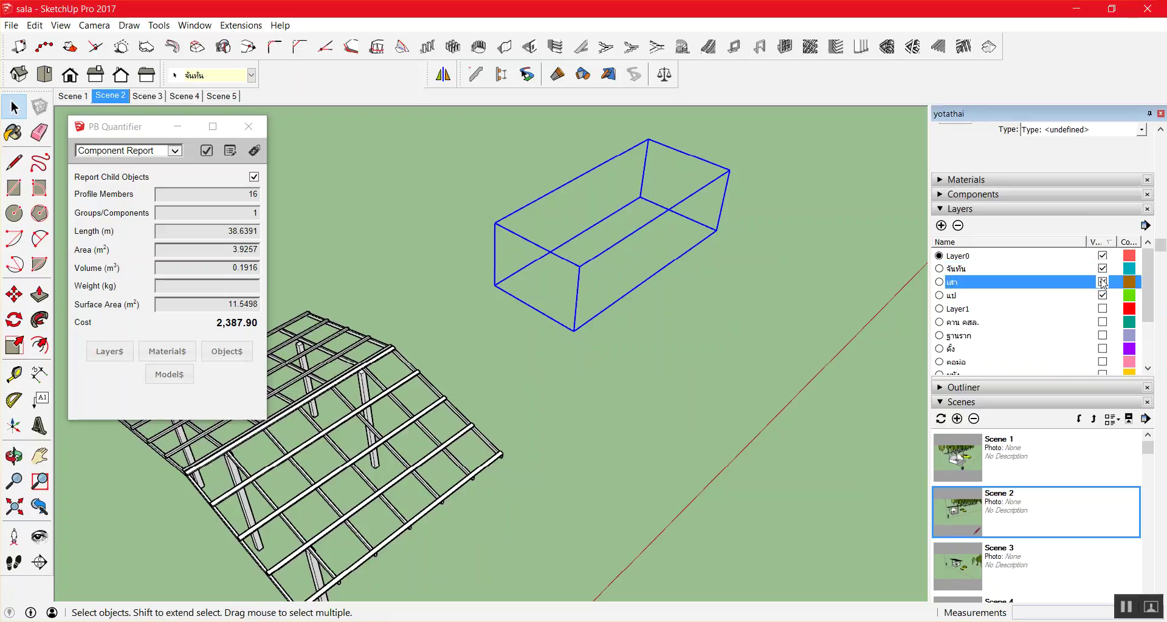
left_click(1102, 282)
scroll(1104, 282, "up", 1)
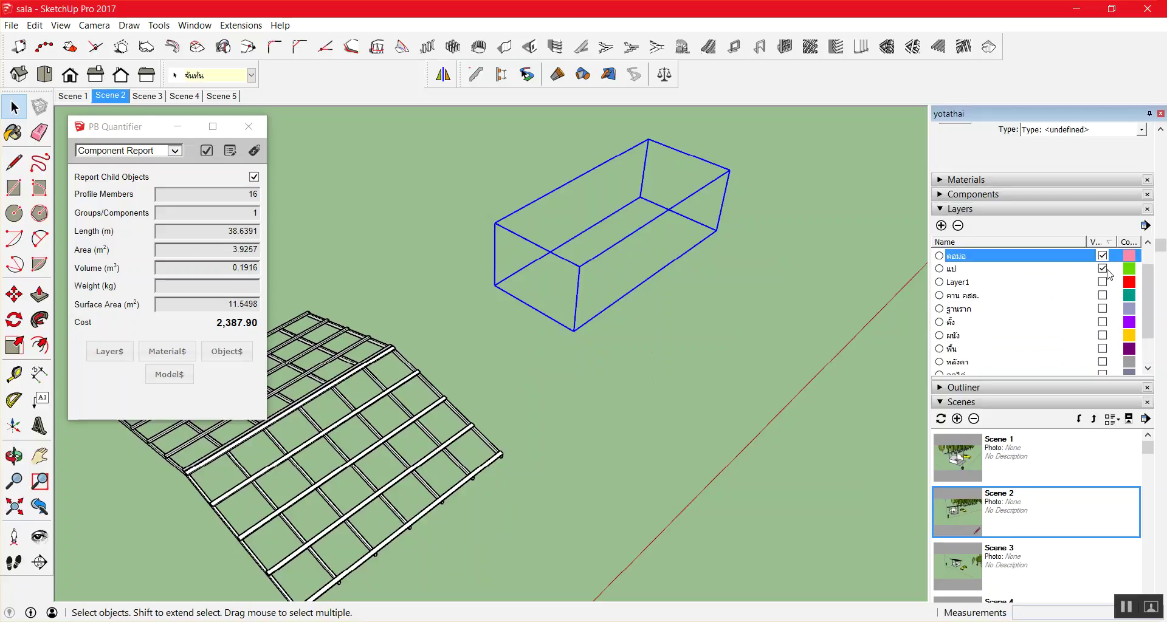
left_click(1102, 269)
scroll(1077, 286, "up", 1)
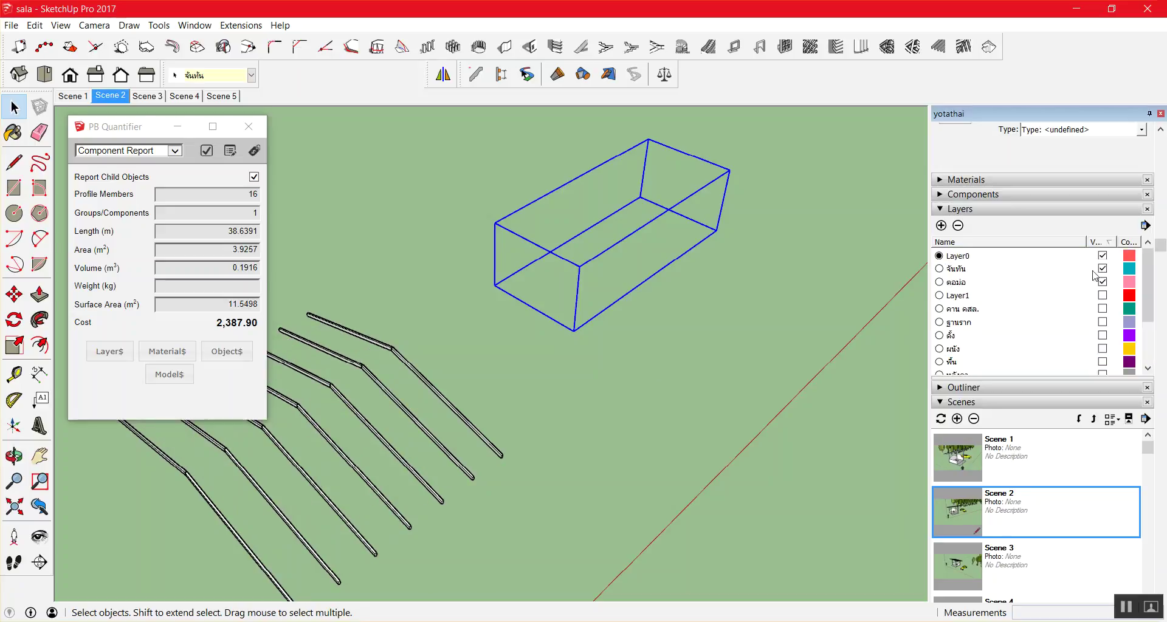
left_click(1102, 283)
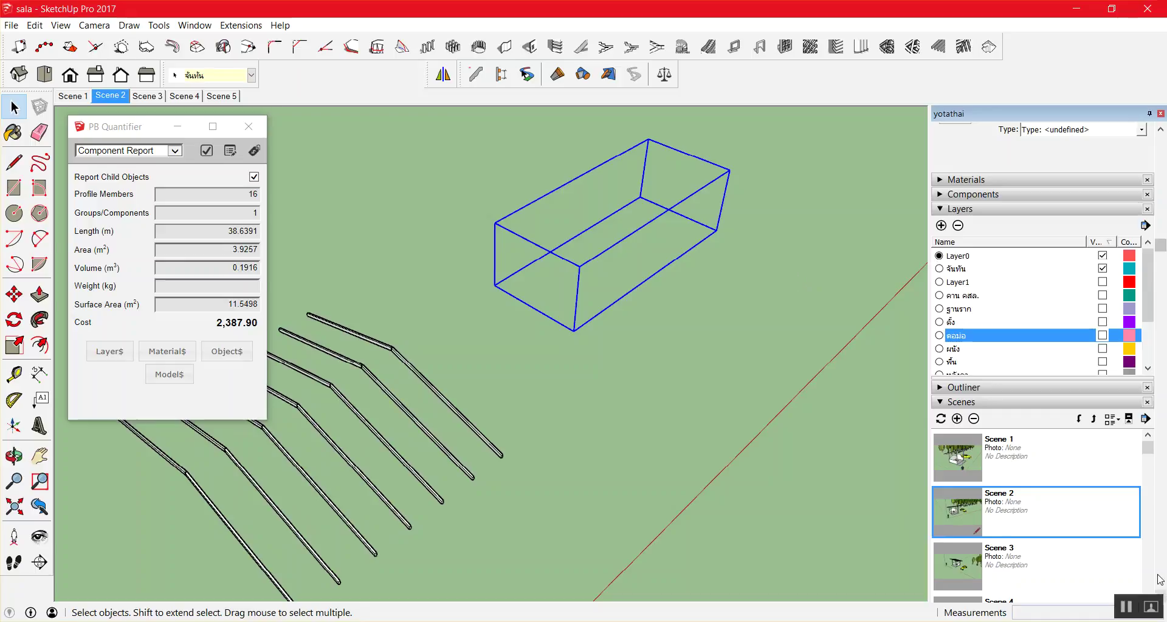
Hide the จันทัน layer to confirm it holds the selected left rafters.
scroll(1076, 296, "down", 3)
scroll(1075, 296, "up", 3)
scroll(1028, 280, "up", 3)
left_click(1103, 268)
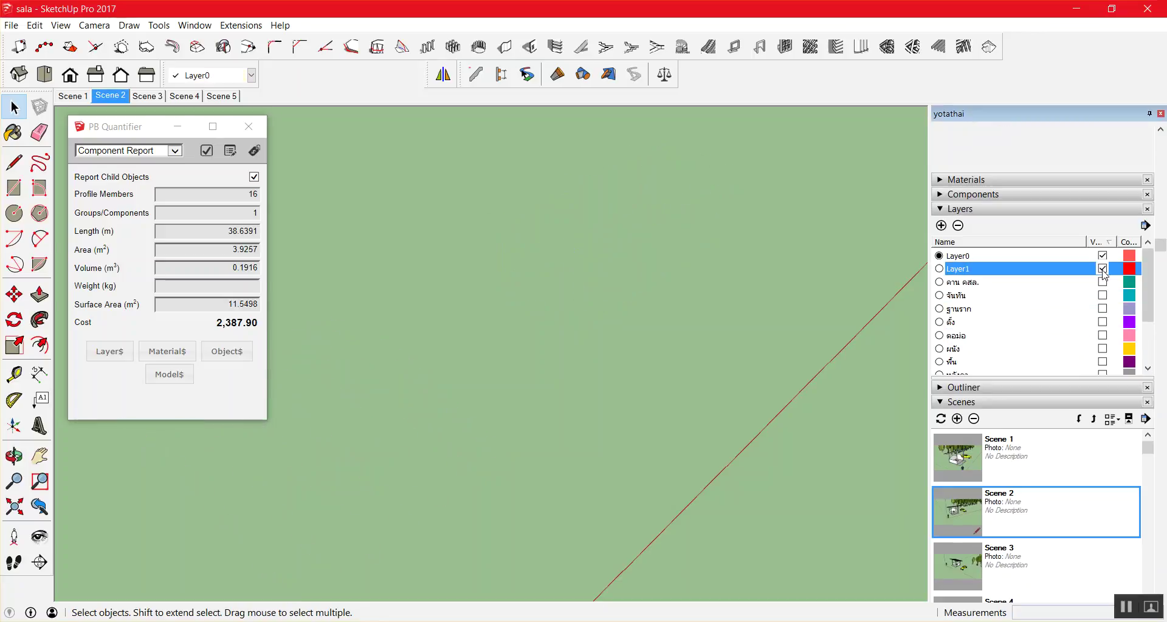
scroll(1104, 287, "down", 1)
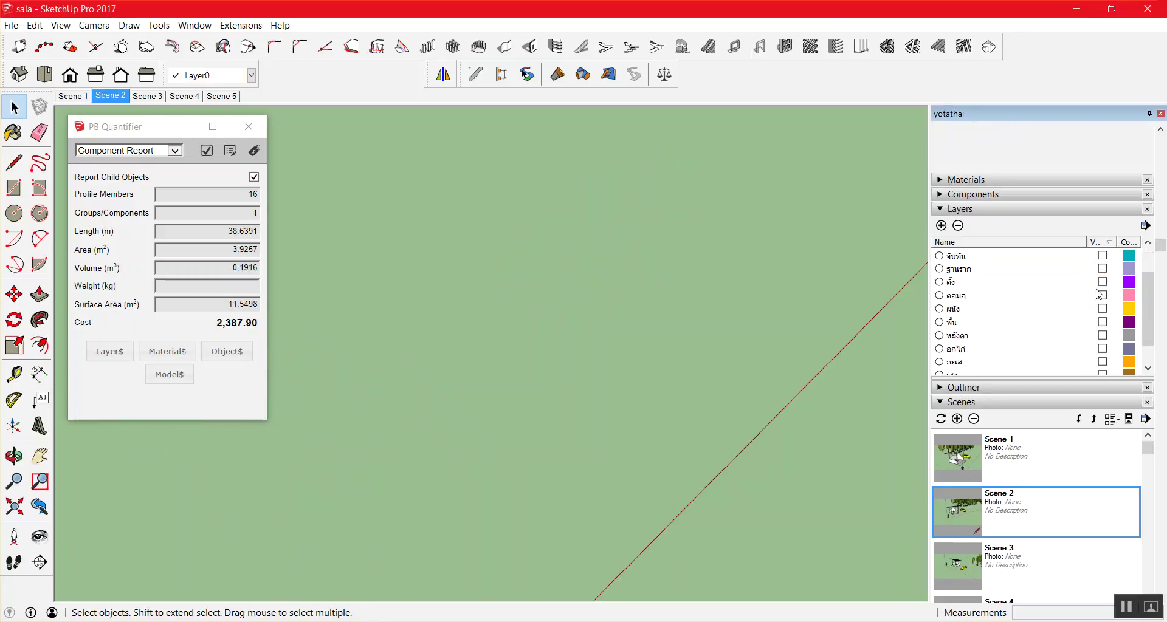
scroll(1089, 296, "down", 1)
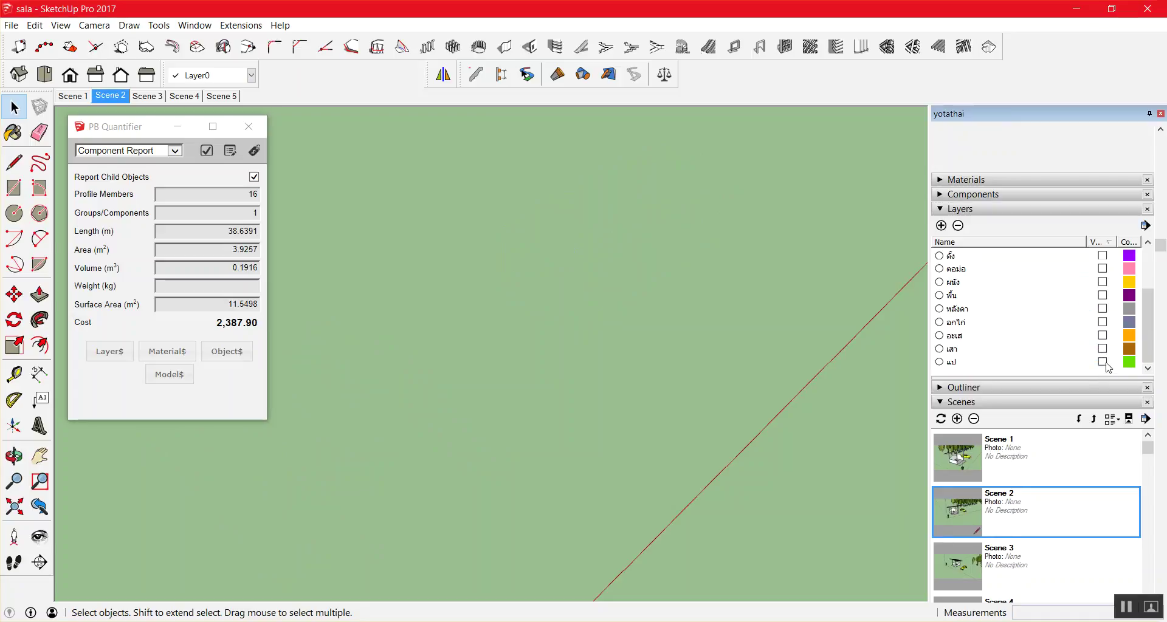
scroll(1101, 357, "up", 1)
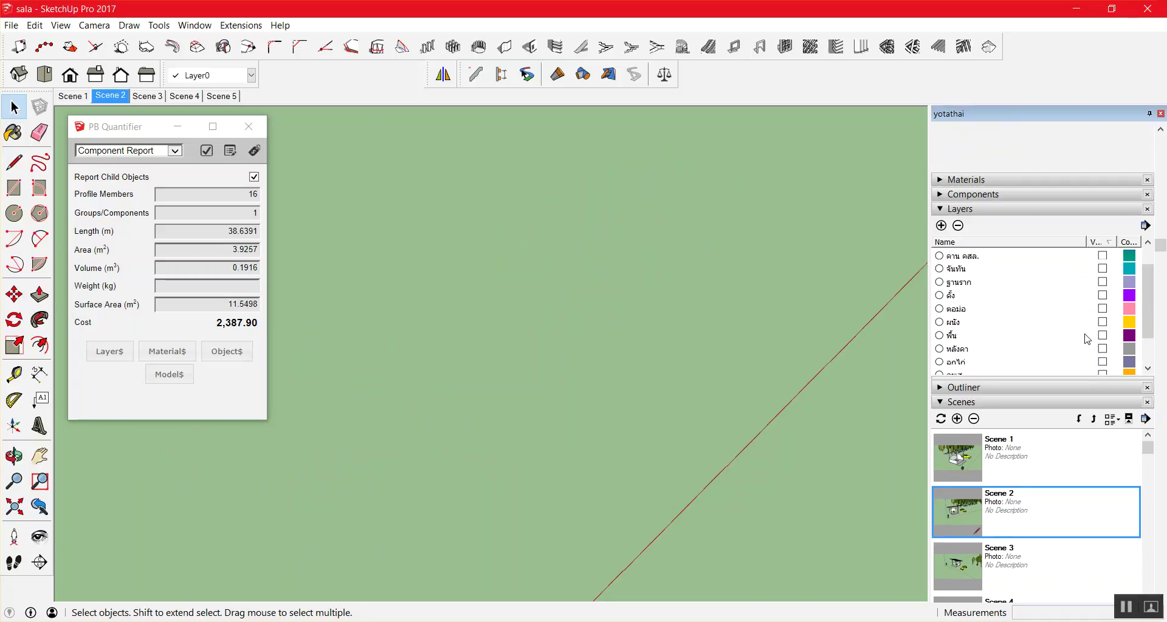
Turn every layer back on, from จันทัน and Layer1 through ผนัง, หลังคา, เสา and แป.
left_click(1102, 269)
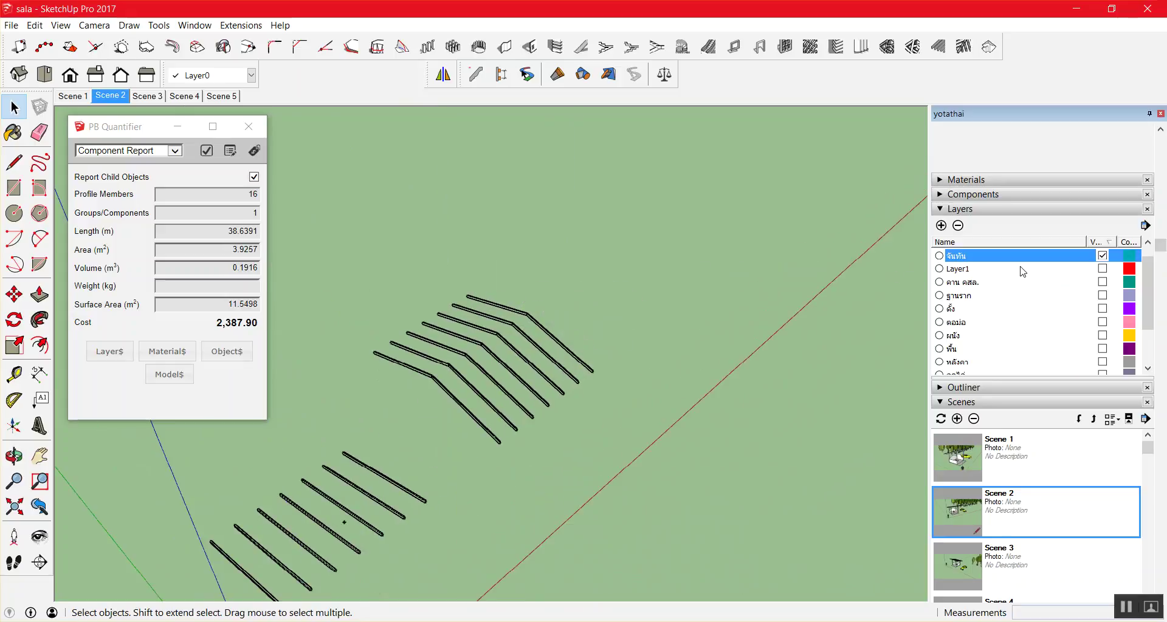
left_click(1102, 269)
left_click(1104, 282)
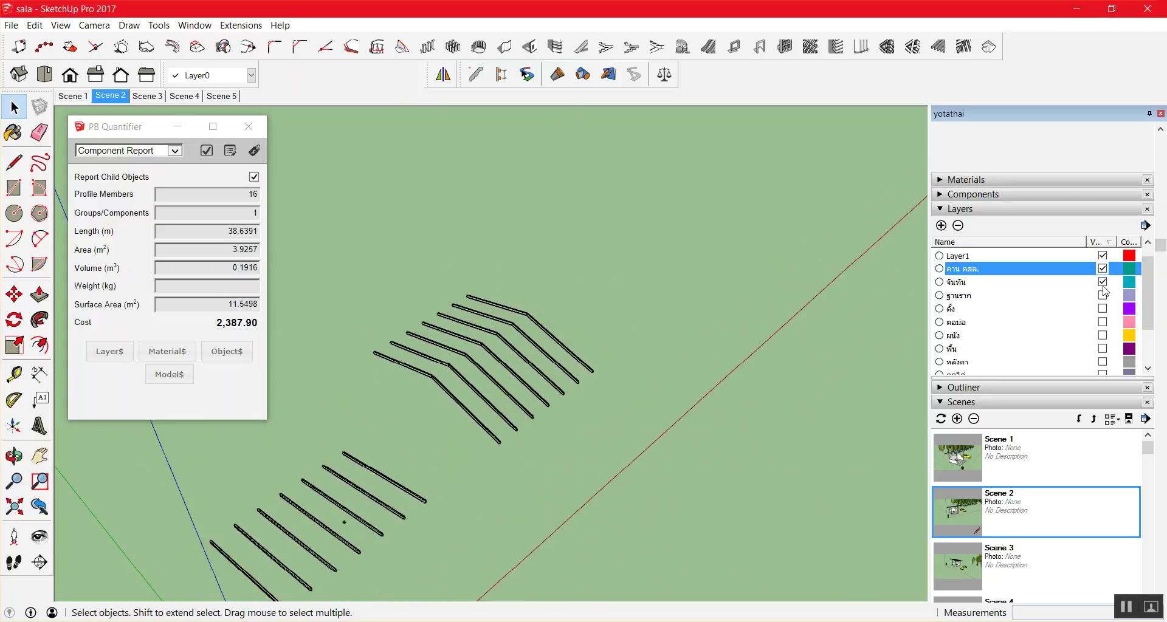
left_click(1103, 294)
left_click(1104, 295)
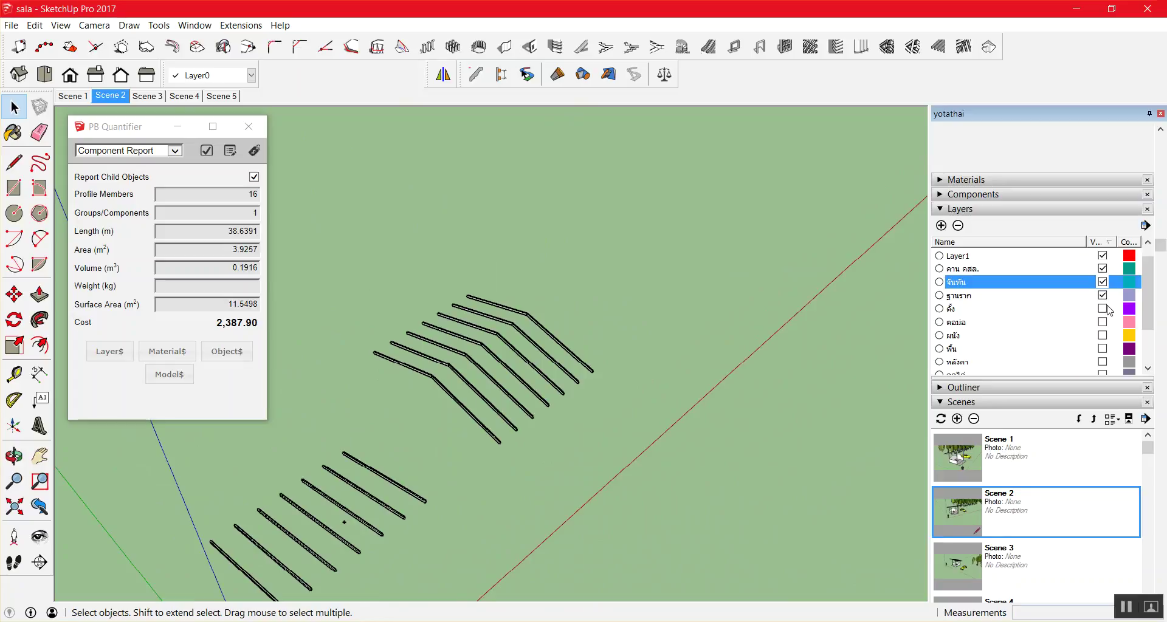
left_click(1104, 309)
left_click(1103, 323)
left_click(1103, 336)
left_click(1104, 349)
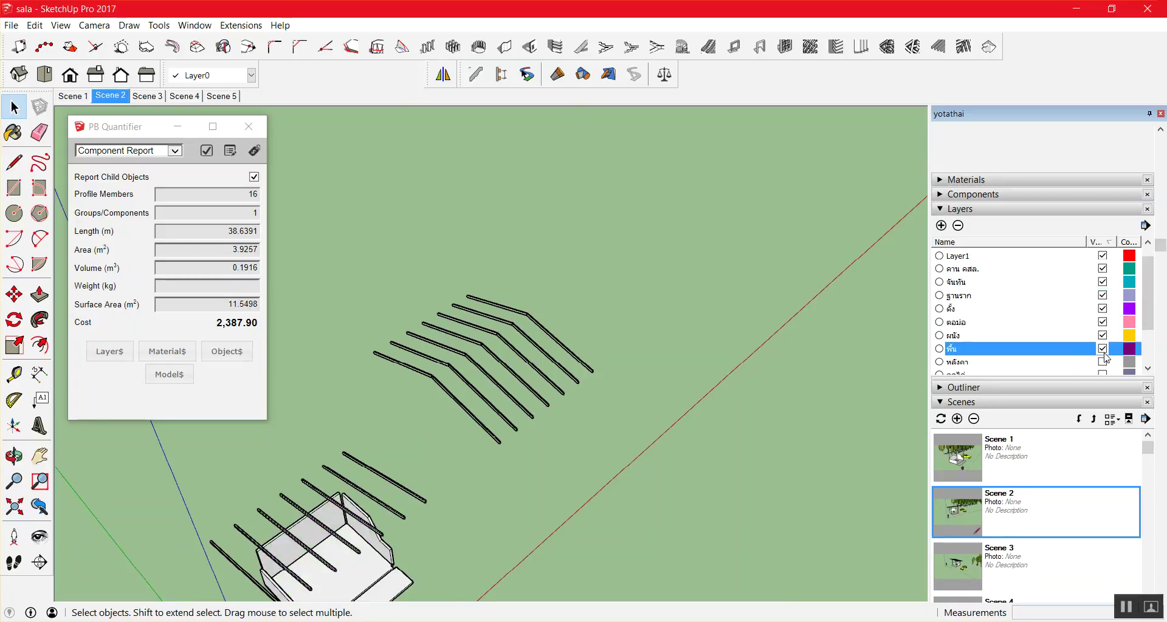
left_click(1104, 349)
left_click(1104, 362)
scroll(1100, 331, "down", 1)
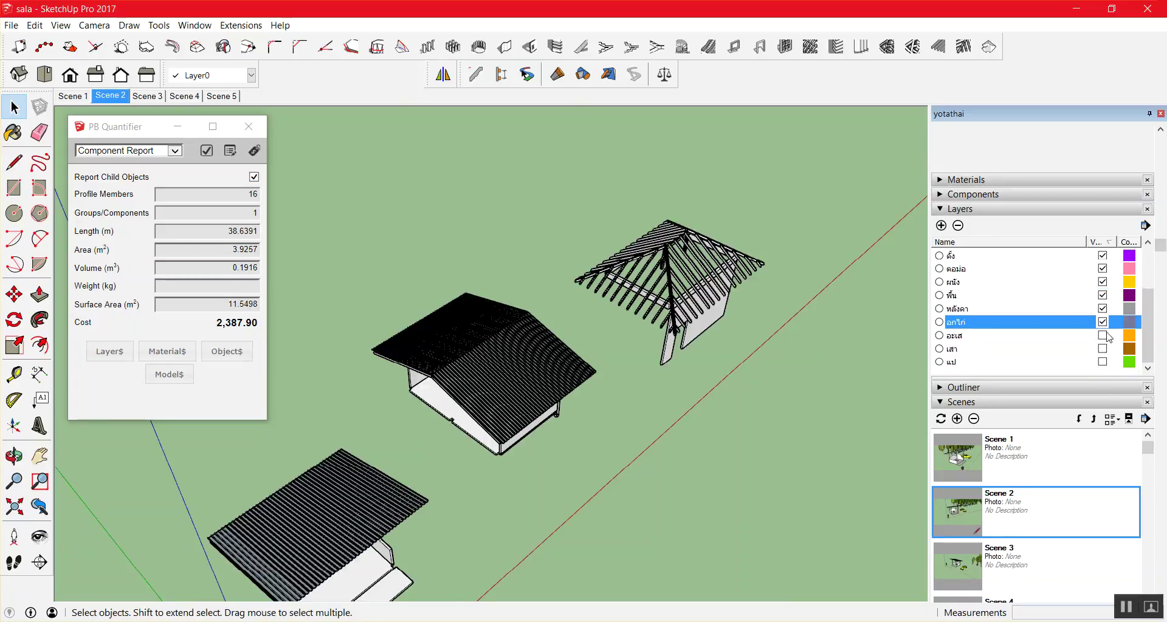
left_click(1104, 335)
left_click(1103, 349)
left_click(1104, 363)
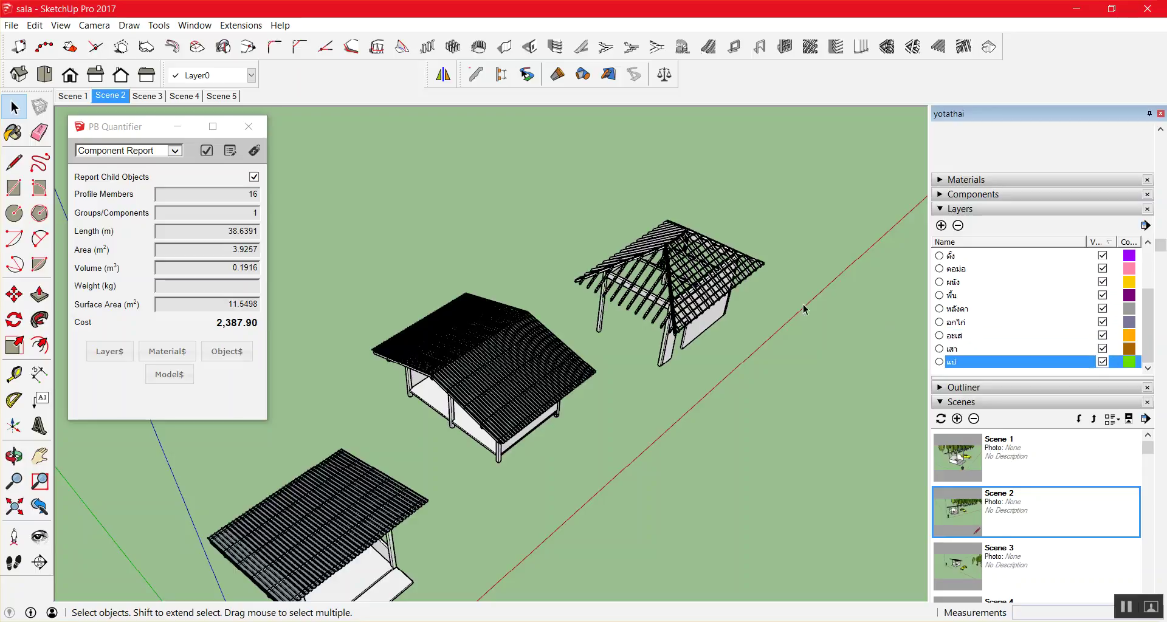
scroll(749, 299, "up", 2)
scroll(681, 244, "up", 1)
scroll(681, 244, "up", 2)
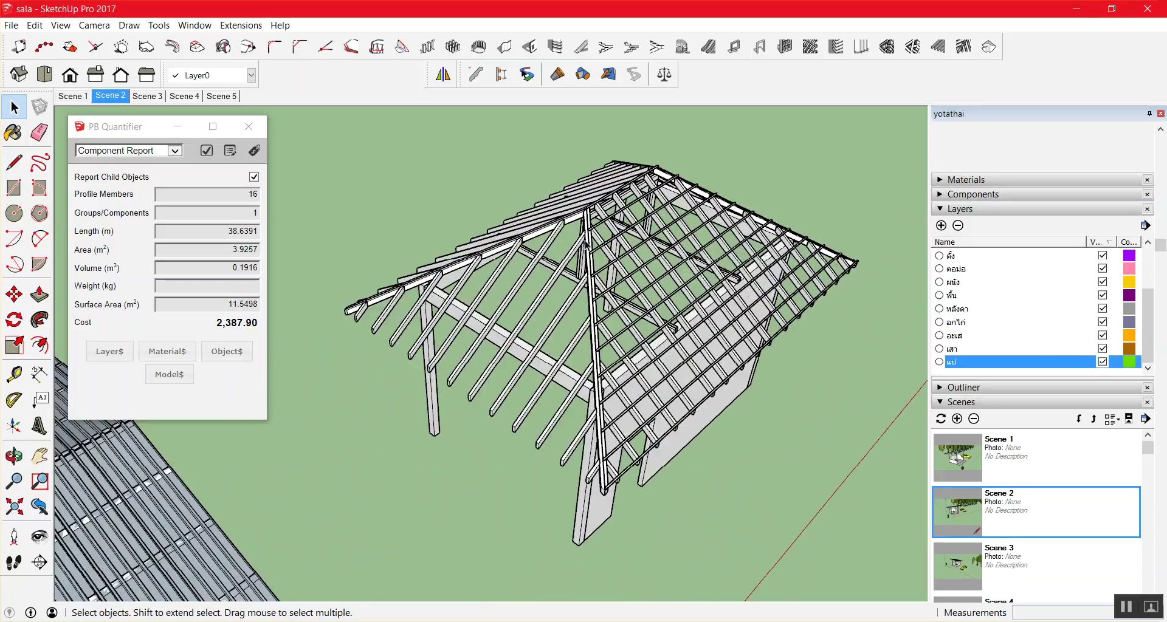
Select the left-slope and right roof rafter components, orbiting to reach the whole frame.
left_click(559, 252)
left_click(594, 199, "shift")
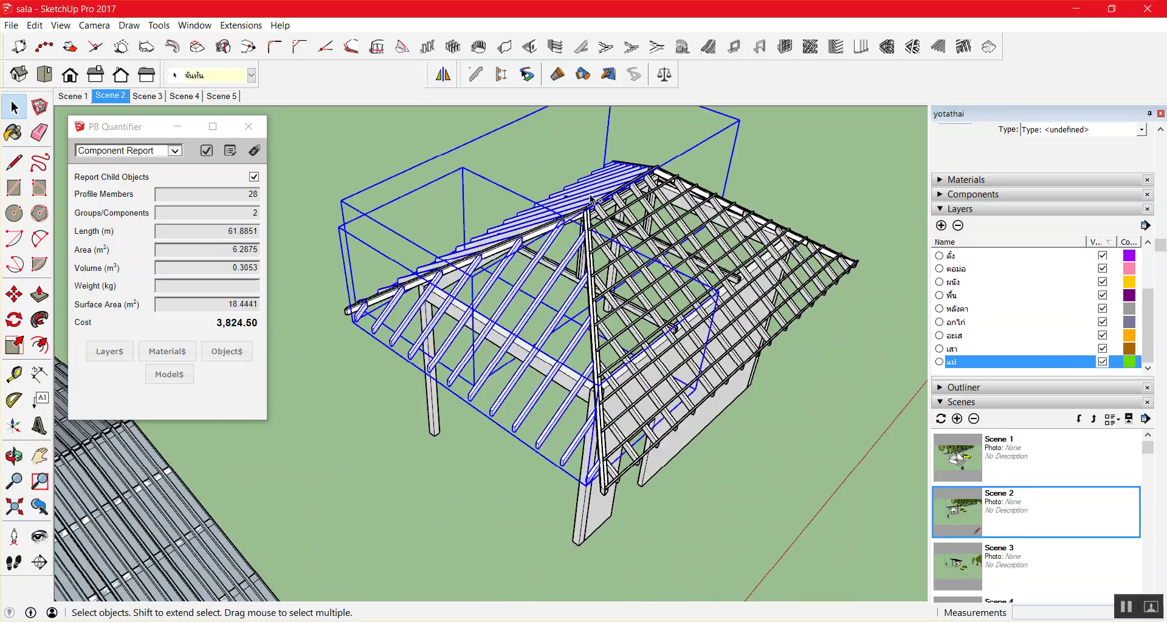
left_click(891, 462)
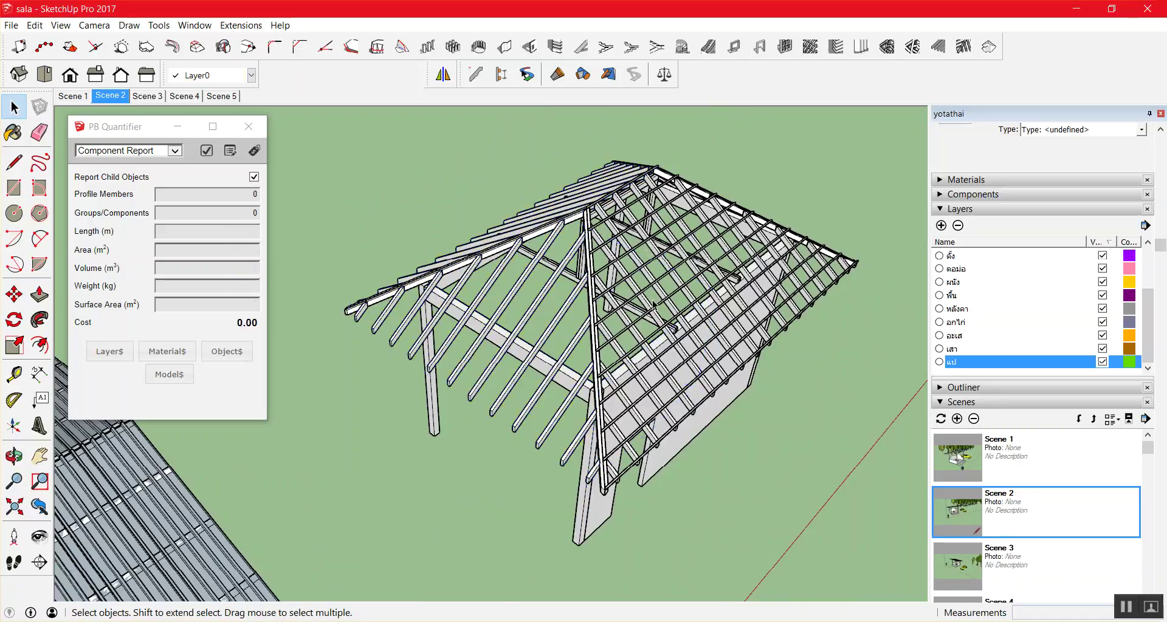
left_click(574, 190)
left_click(574, 291, "shift")
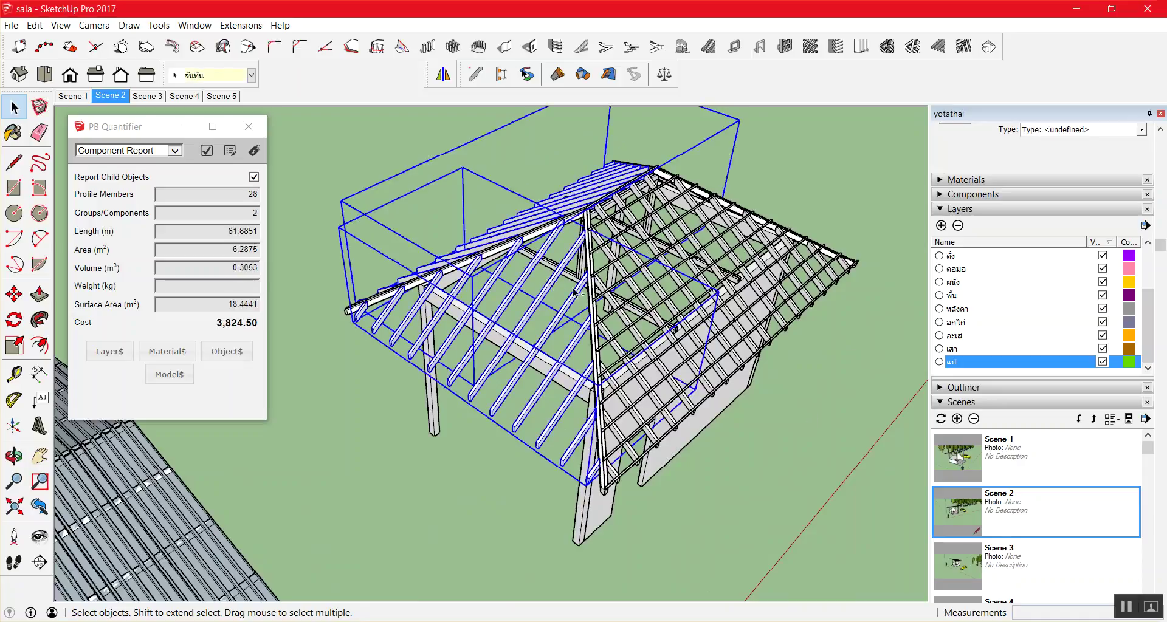
left_click(630, 324, "shift")
middle_click_drag(711, 304, 300, 305)
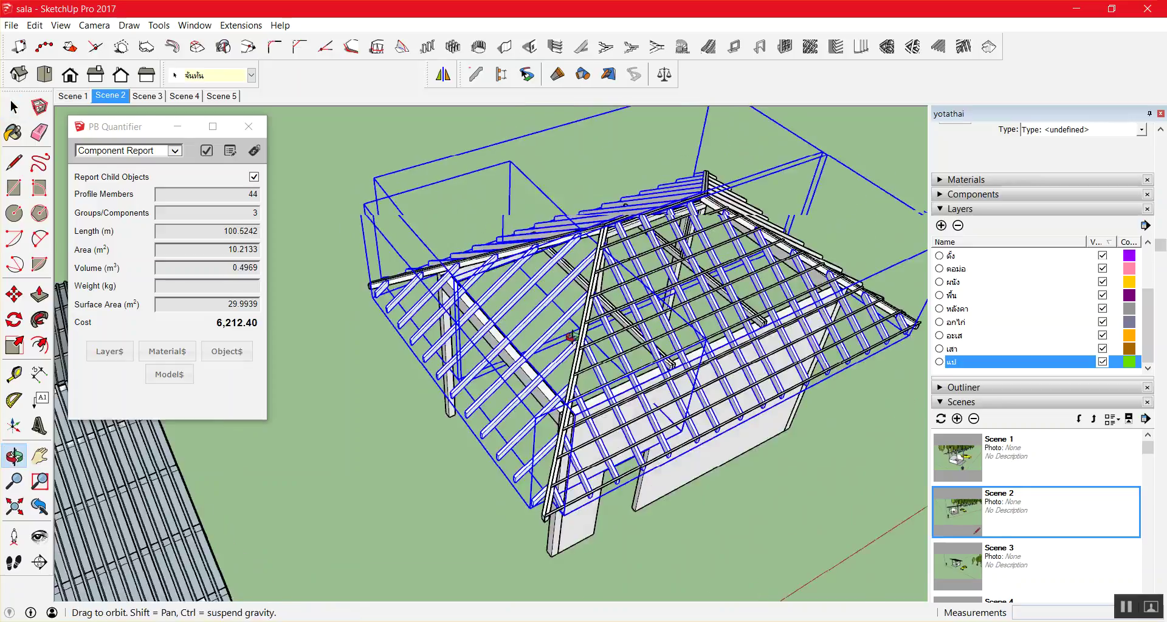
scroll(383, 225, "down", 3)
middle_click_drag(575, 310, 590, 316)
left_click(613, 324, "shift")
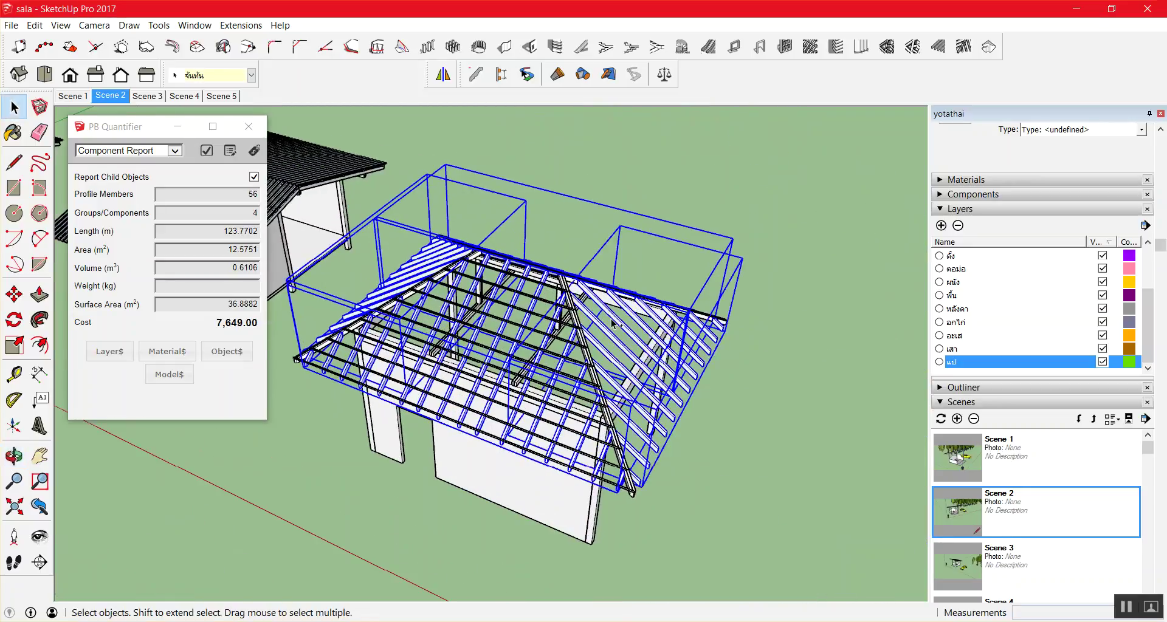
Try moving the roof frame to the upper right, then cancel and undo the move.
key("m")
left_click(578, 342)
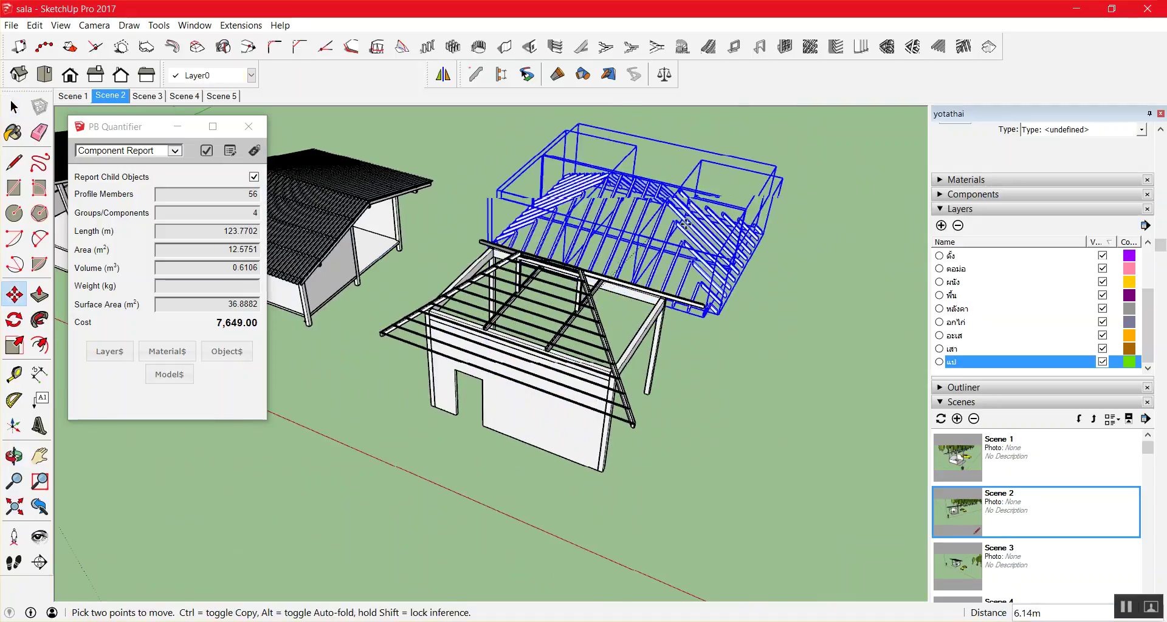
left_click(778, 206)
key("space")
key("g")
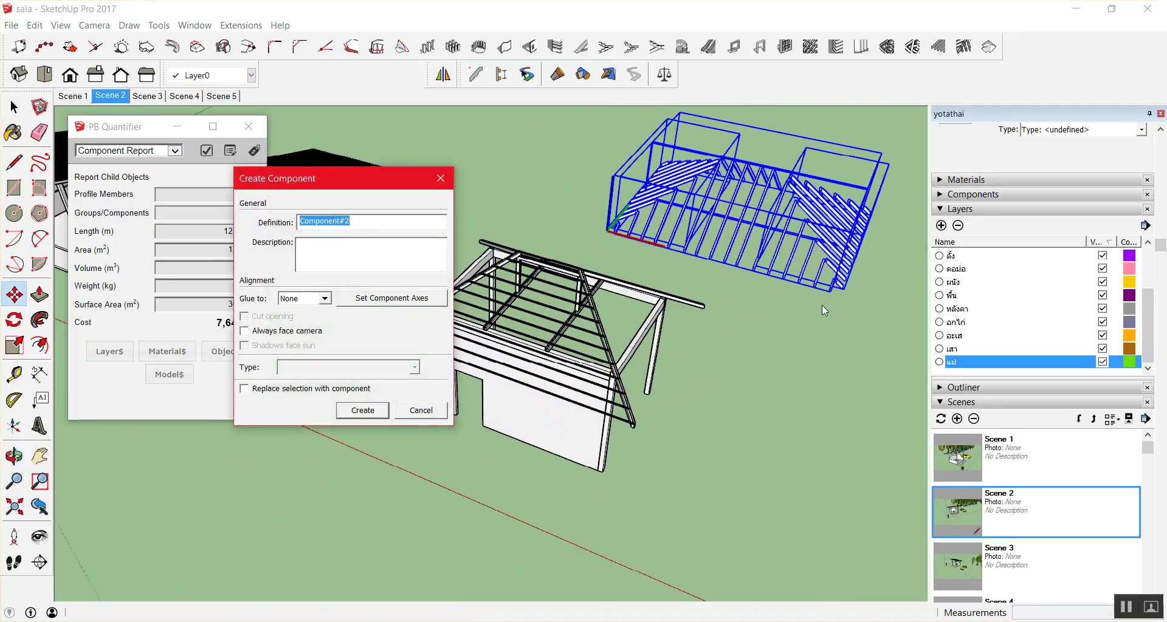
key("Return")
left_click(726, 322)
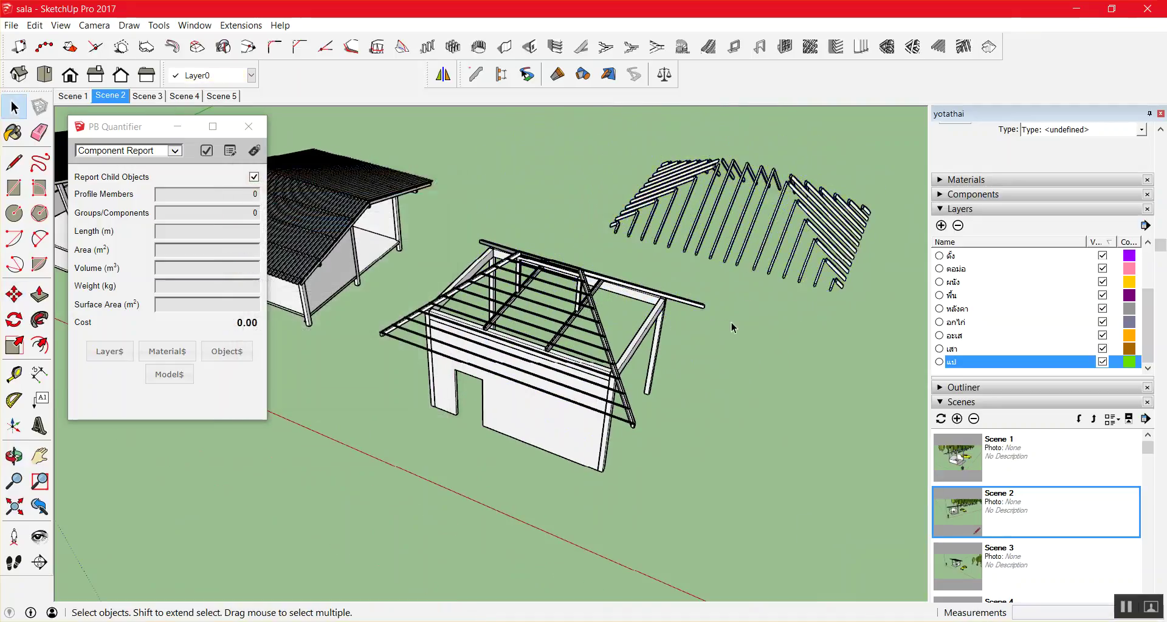
key("ctrl+z")
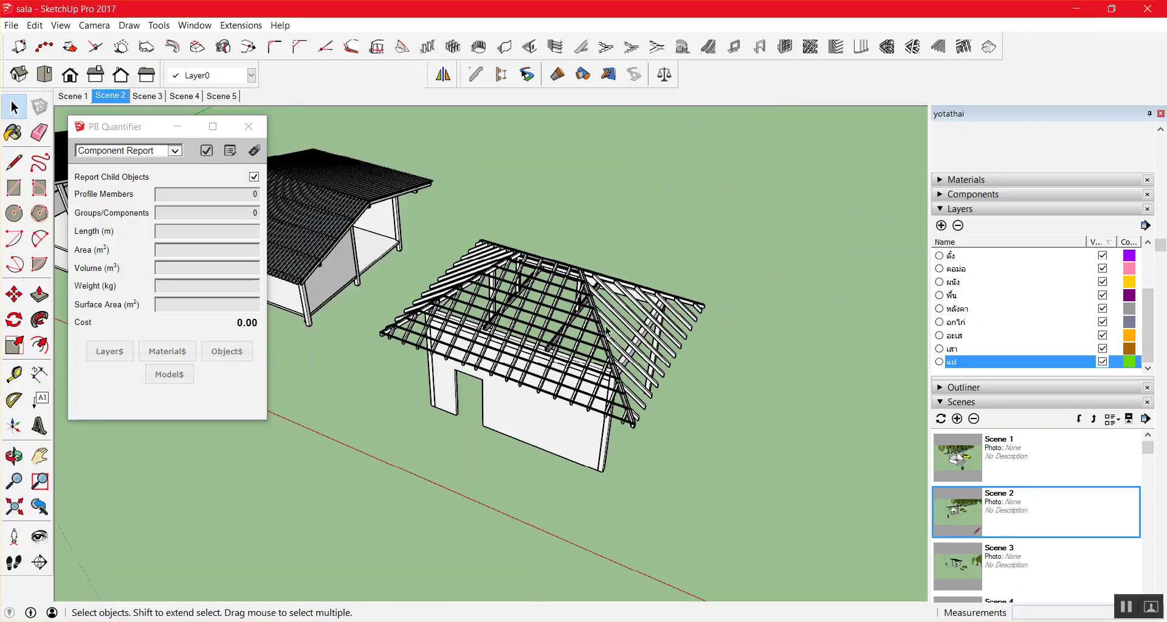
Reselect both rafter sections and copy them 7.77 m to the right of the original.
left_click(608, 315)
scroll(572, 293, "up", 2)
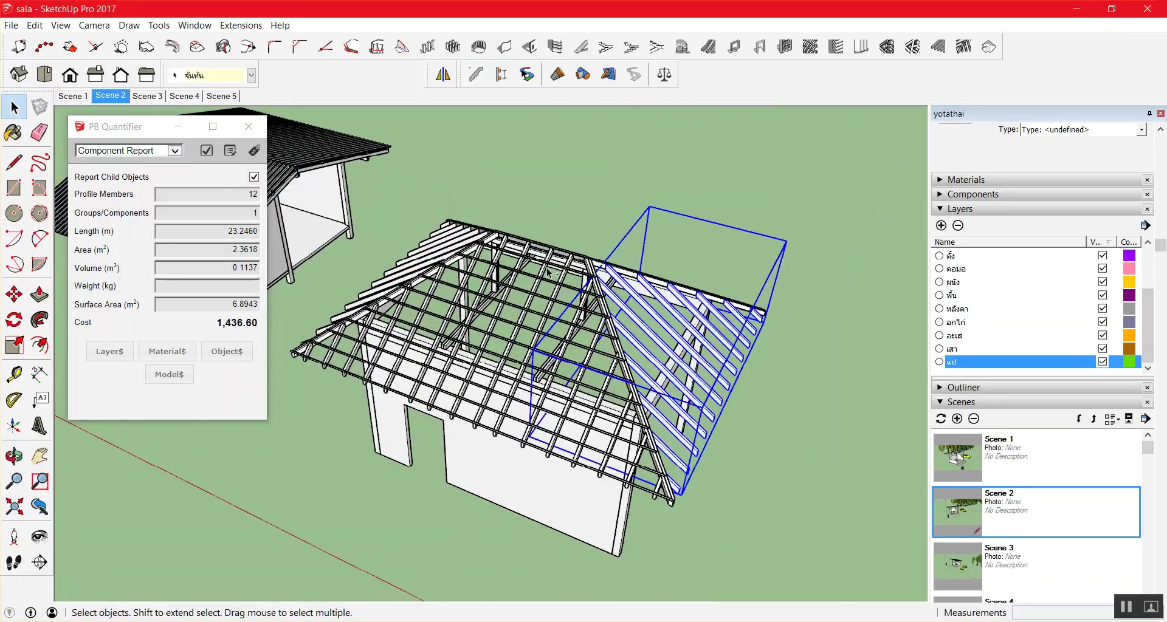
left_click(436, 254, "shift")
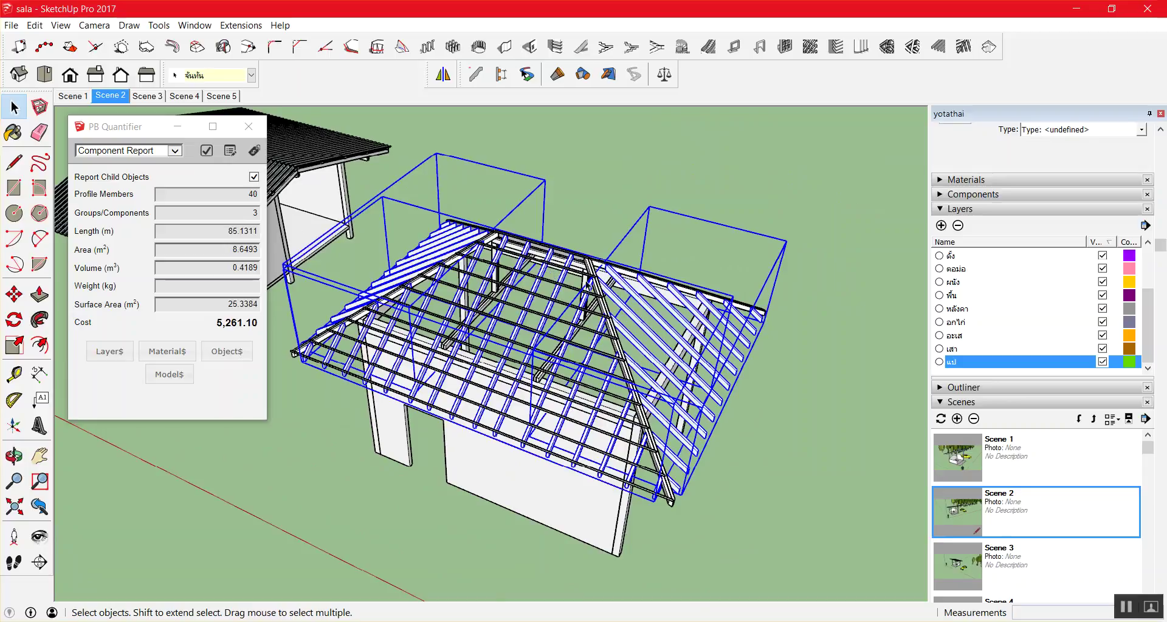
middle_click_drag(743, 227, 551, 306)
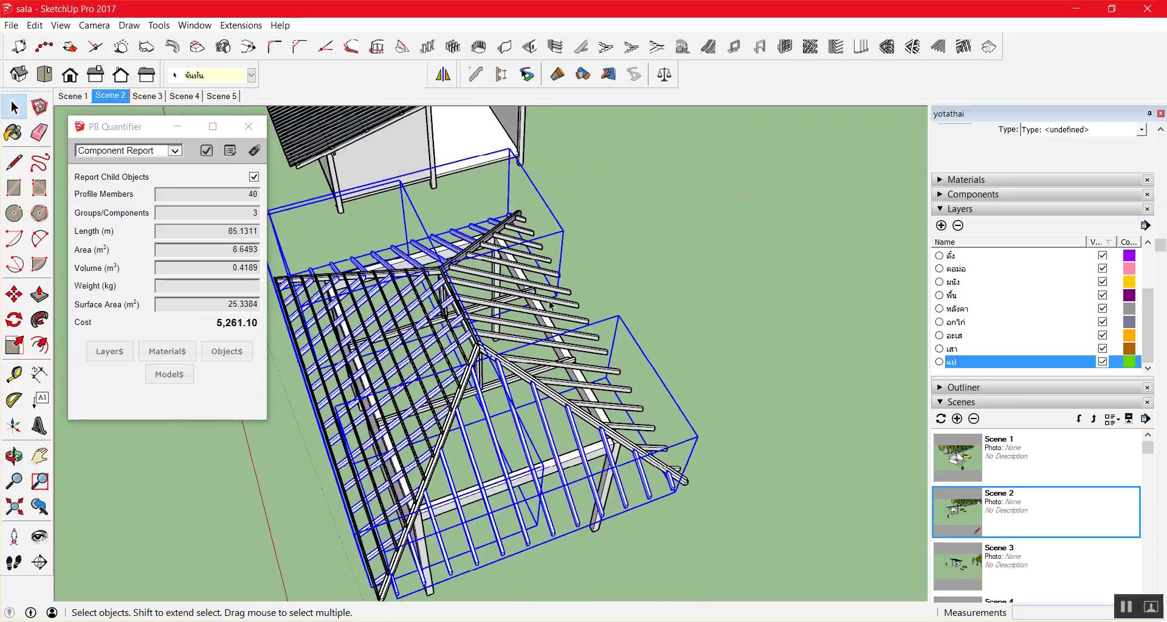
left_click(557, 304, "shift")
key("m")
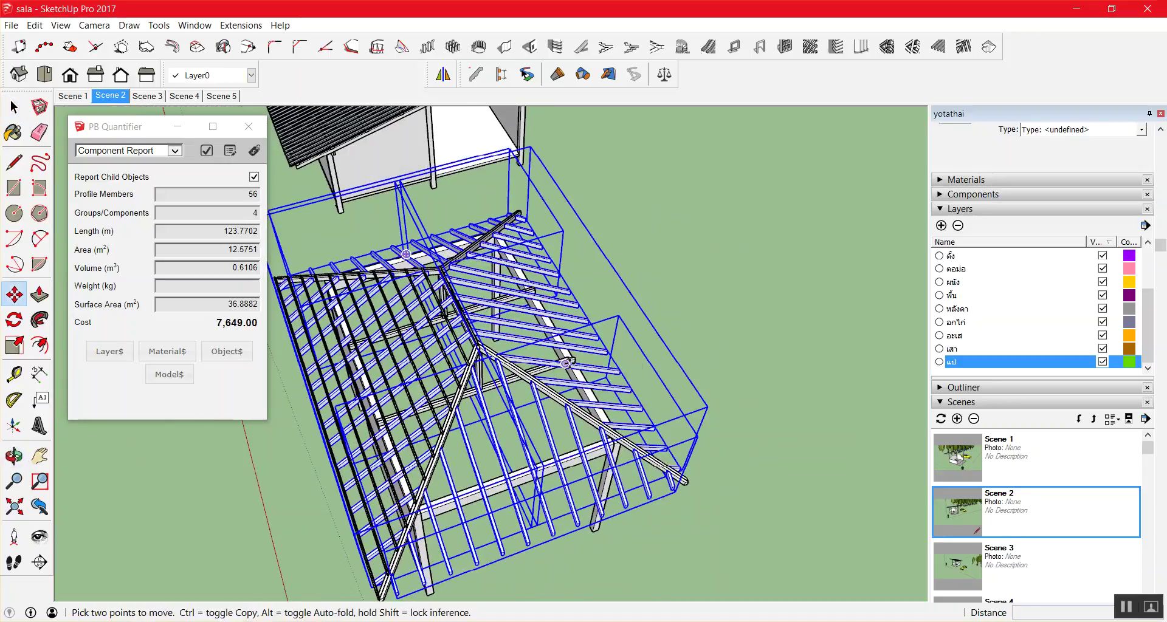
left_click(568, 364)
key("ctrl")
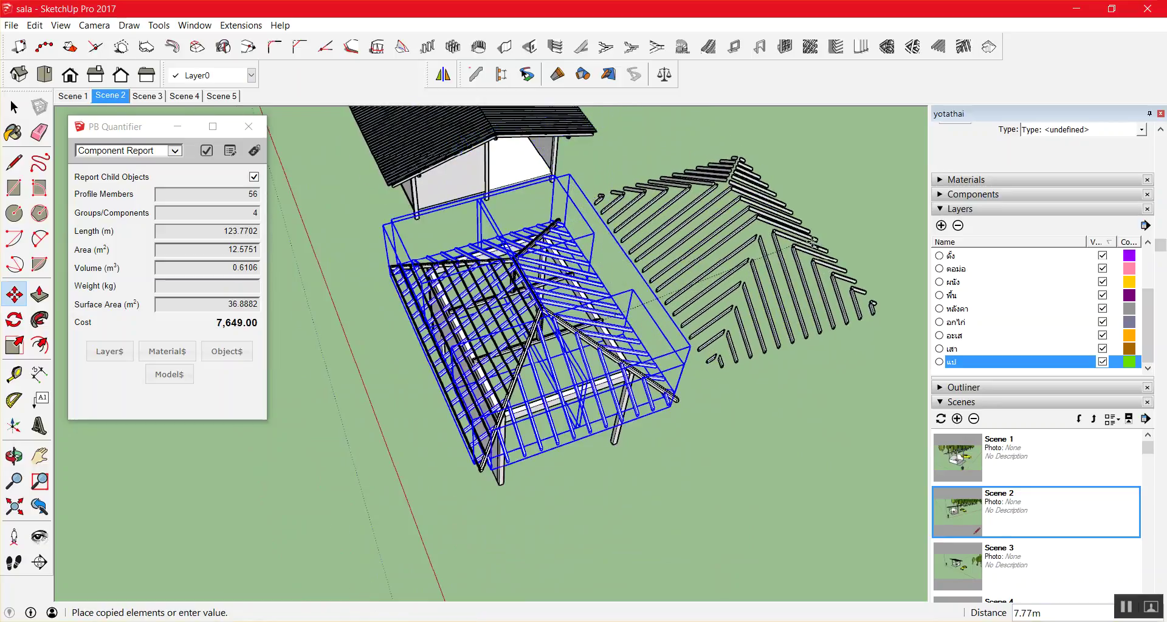
left_click(811, 294)
Clear the selection and select one copied rafter group.
key("space")
left_click(648, 263)
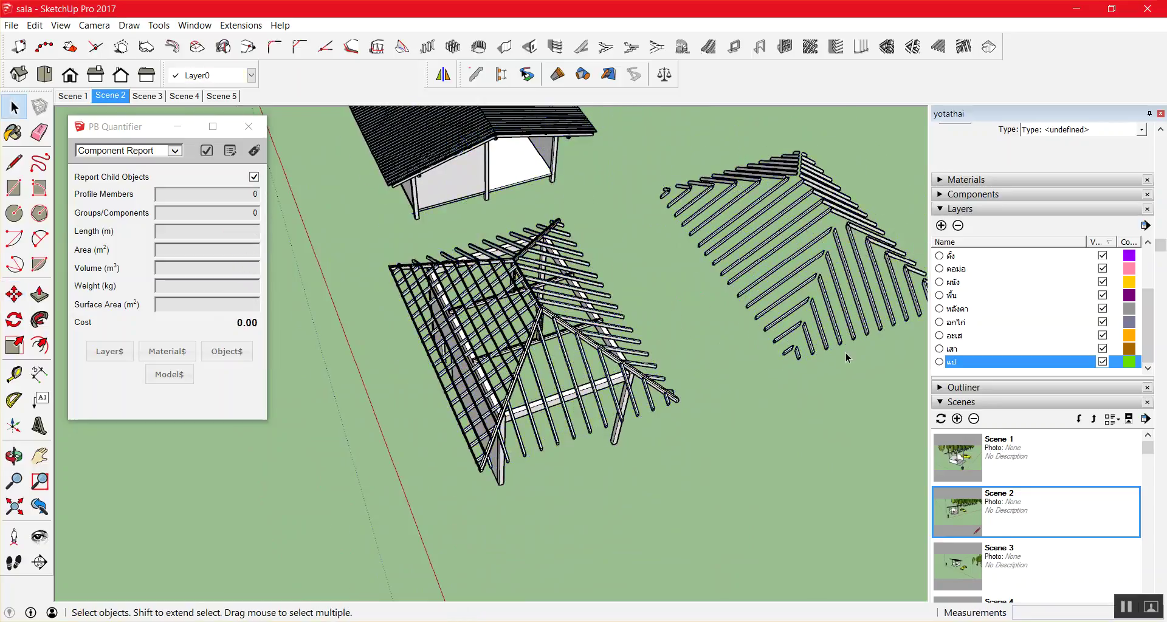
scroll(648, 264, "down", 1)
scroll(648, 264, "down", 1)
scroll(859, 250, "up", 2)
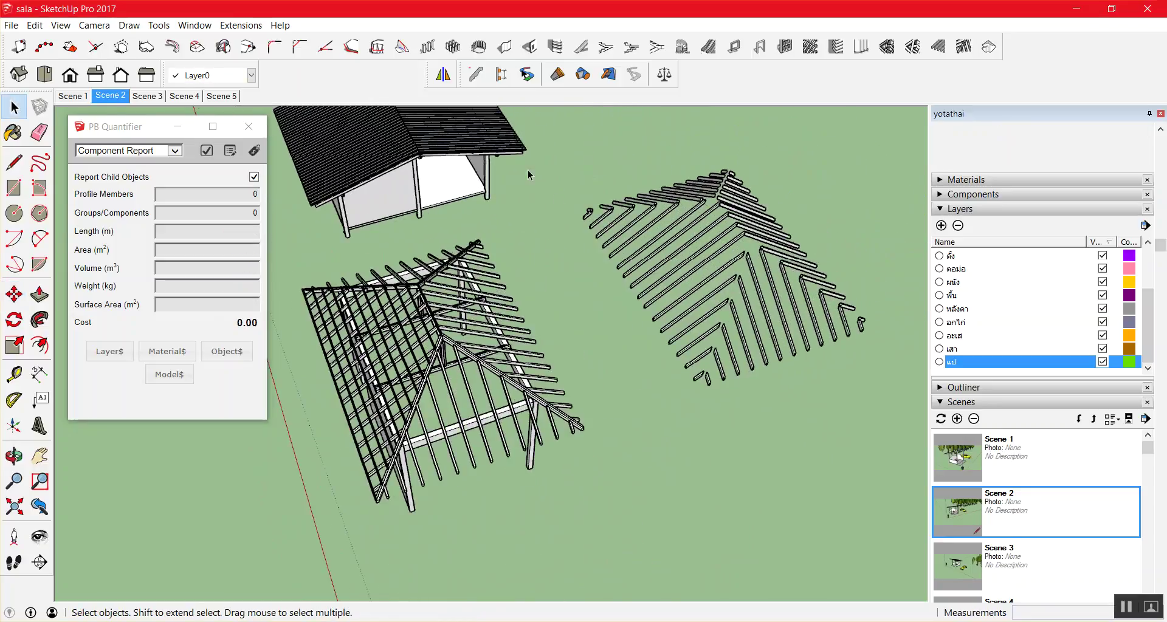
left_click(672, 227)
View the copied group's Component Report widened to show volume and cost, then close it.
right_click(672, 227)
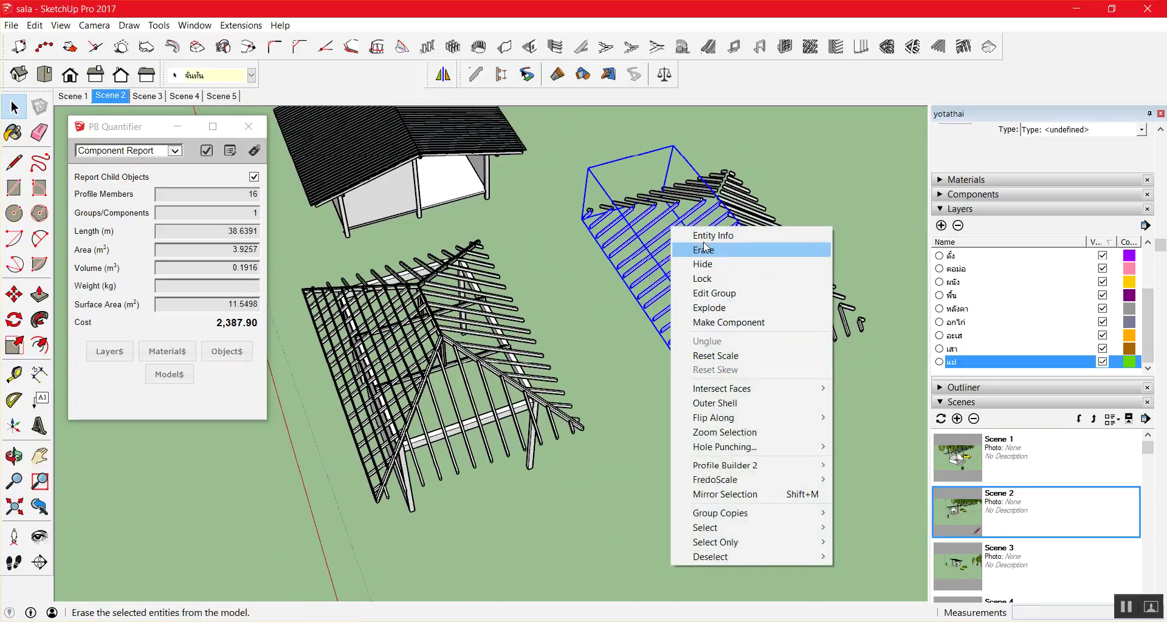
left_click(206, 152)
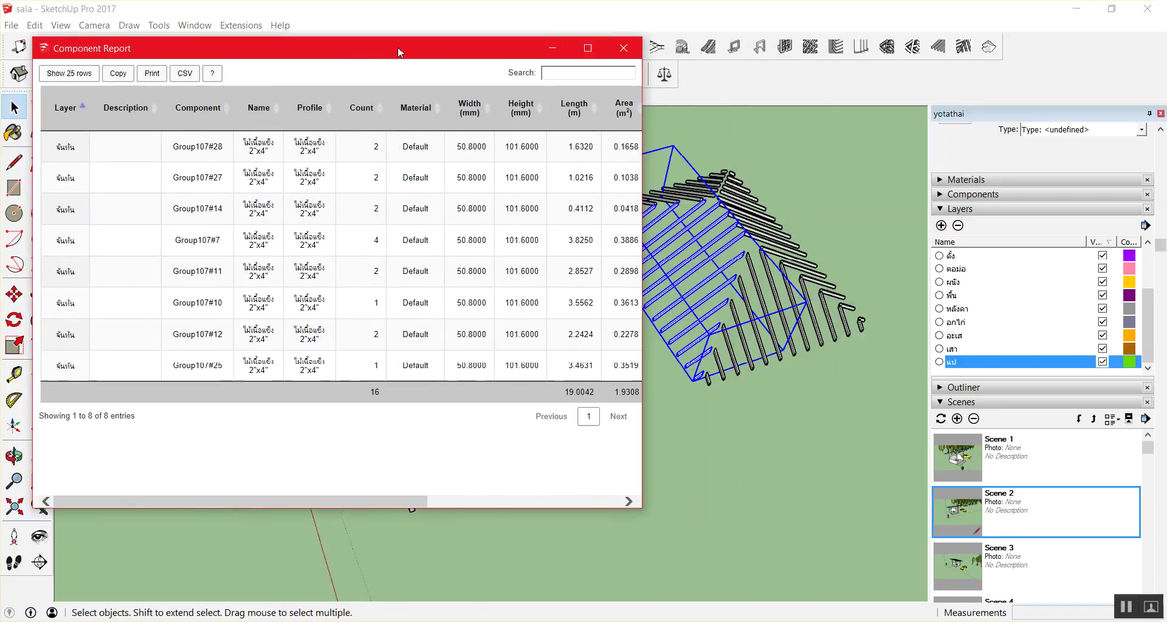
left_click_drag(595, 49, 388, 53)
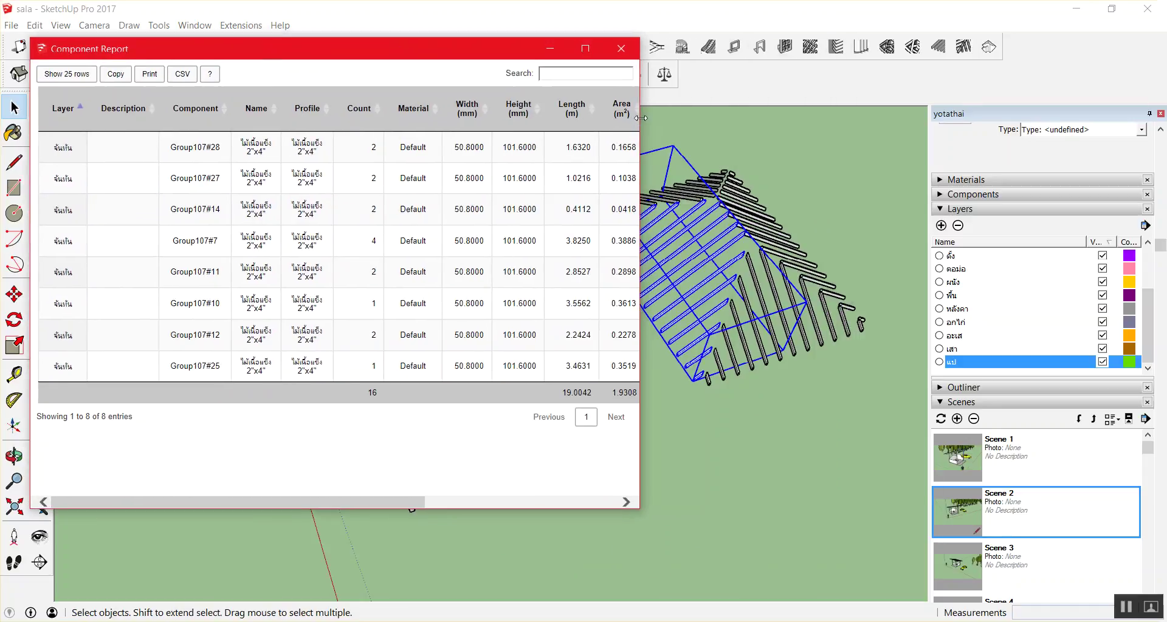
left_click_drag(639, 124, 895, 85)
left_click(876, 48)
Select the right and then the left copied rafter groups individually.
left_click(815, 170)
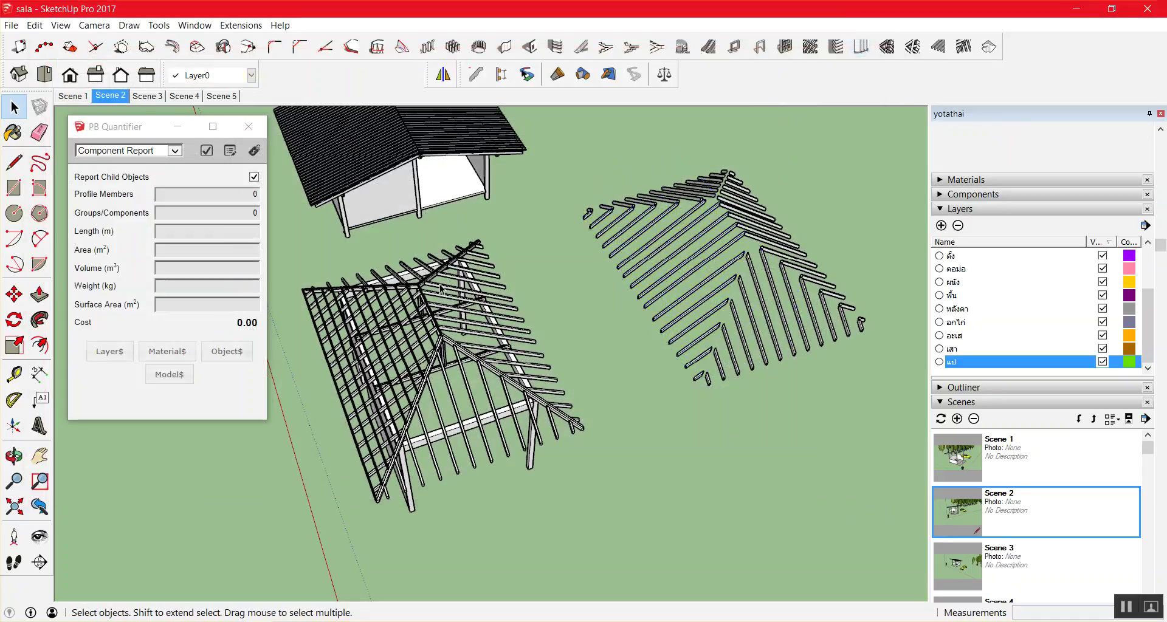
left_click(682, 243)
left_click(768, 168)
scroll(841, 235, "up", 1)
scroll(838, 235, "up", 1)
scroll(838, 235, "down", 1)
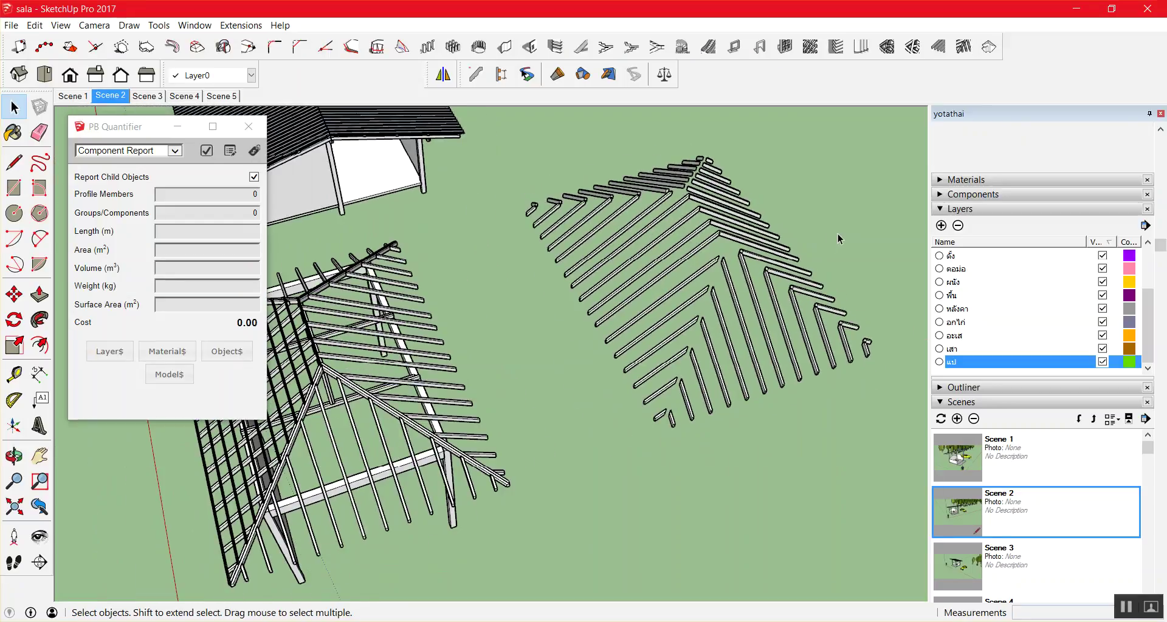
left_click(663, 228)
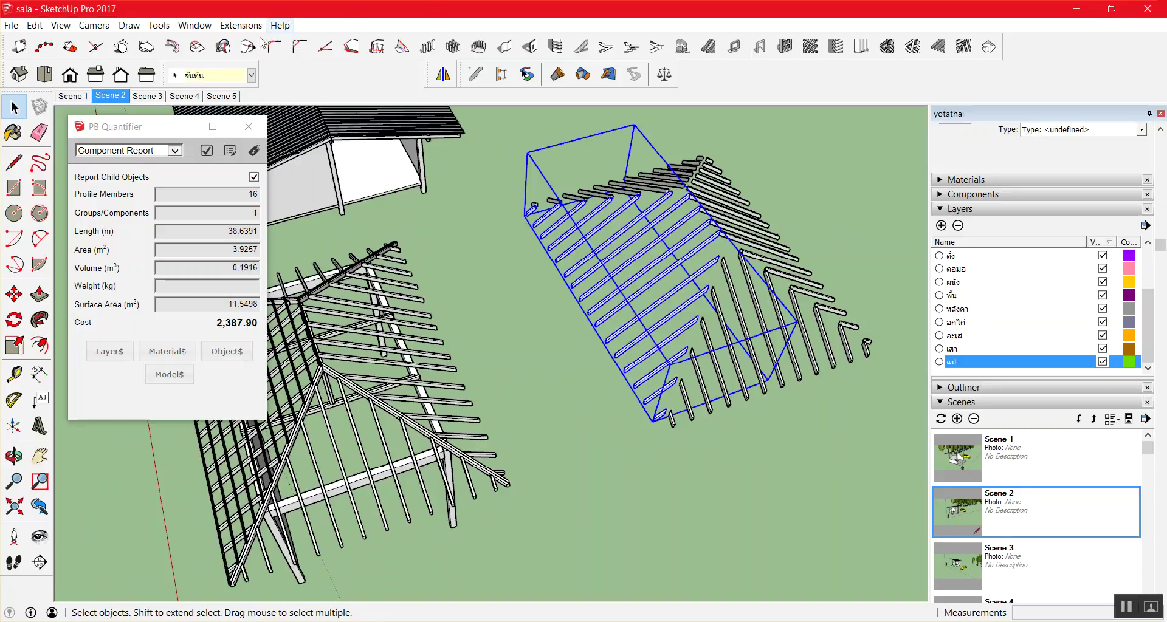
Window-select all four copied groups and report them: 56 members, 0.6106 m³, cost 7,649.00.
left_click(805, 223)
left_click_drag(503, 135, 914, 453)
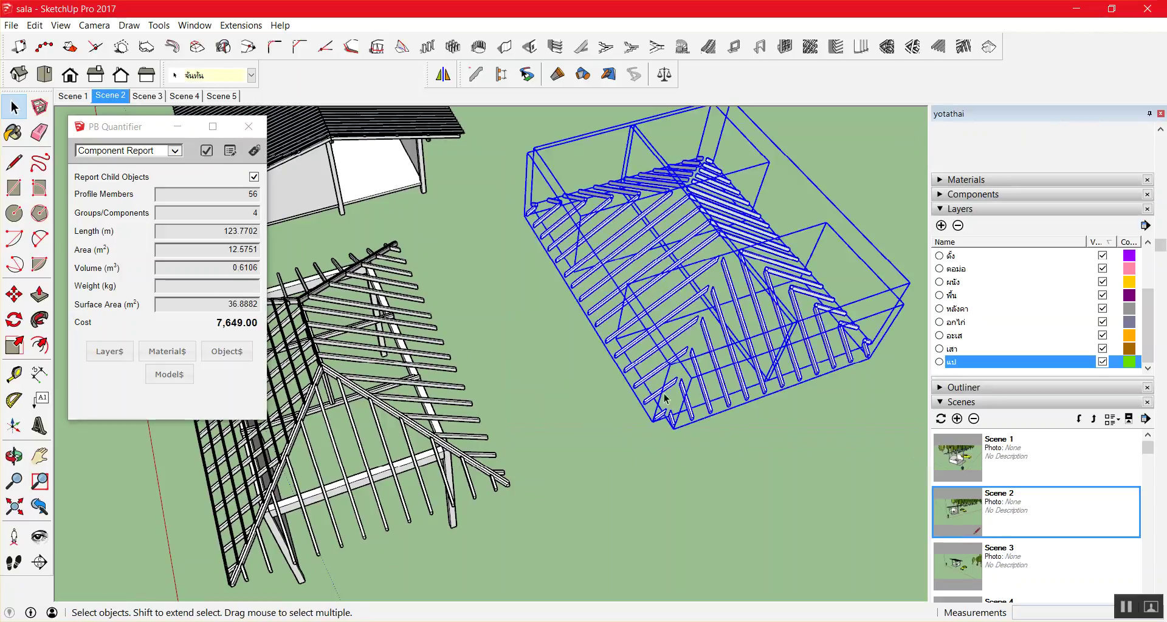
left_click(201, 152)
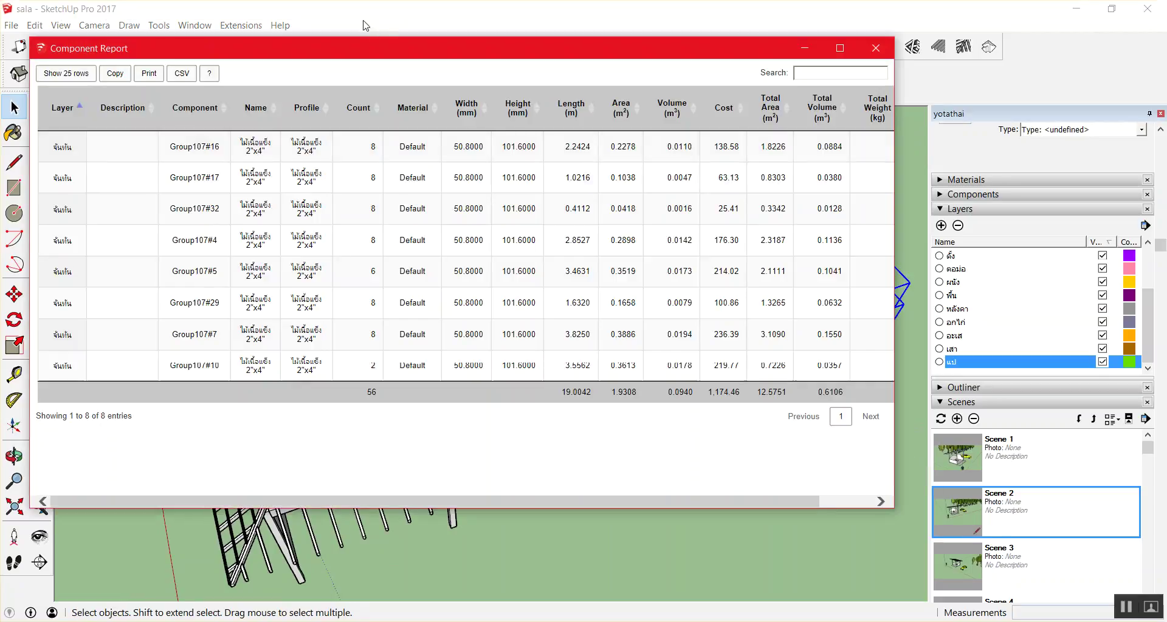
left_click_drag(358, 43, 476, 39)
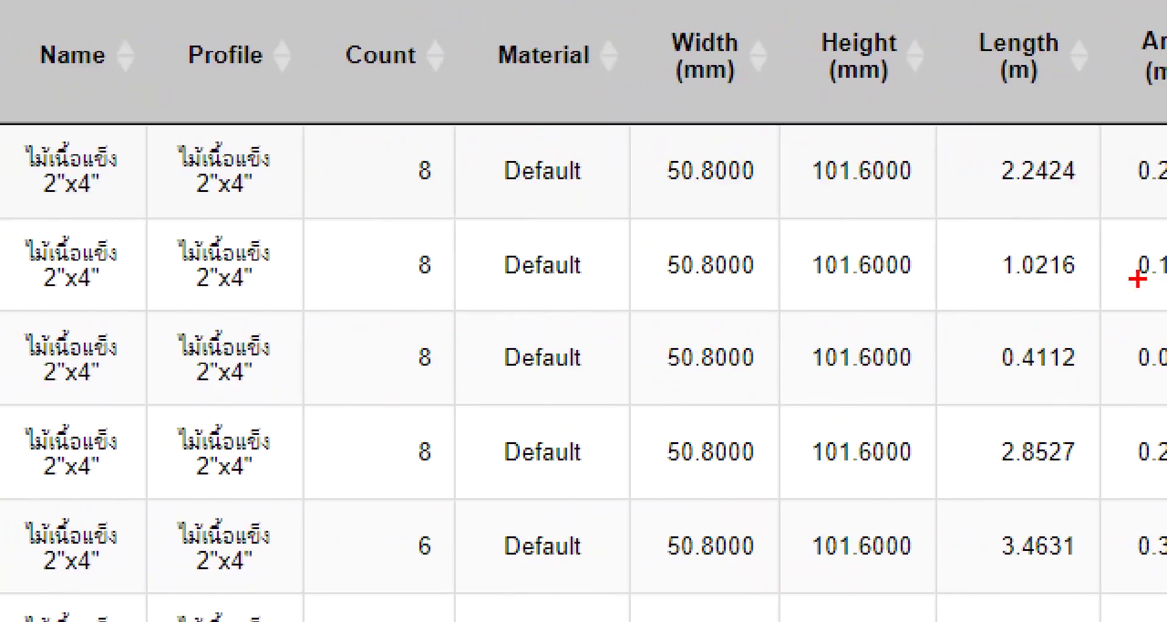
left_click_drag(433, 145, 433, 127)
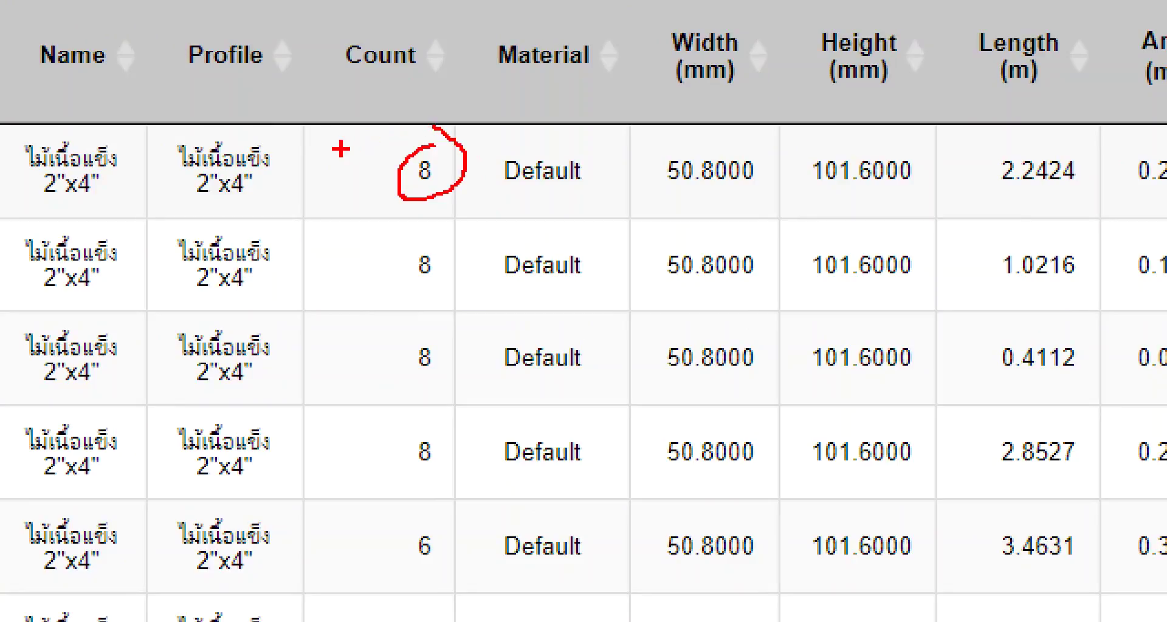
mouse_move(753, 180)
left_mouse_down()
mouse_move(787, 165)
mouse_move(775, 184)
left_mouse_up()
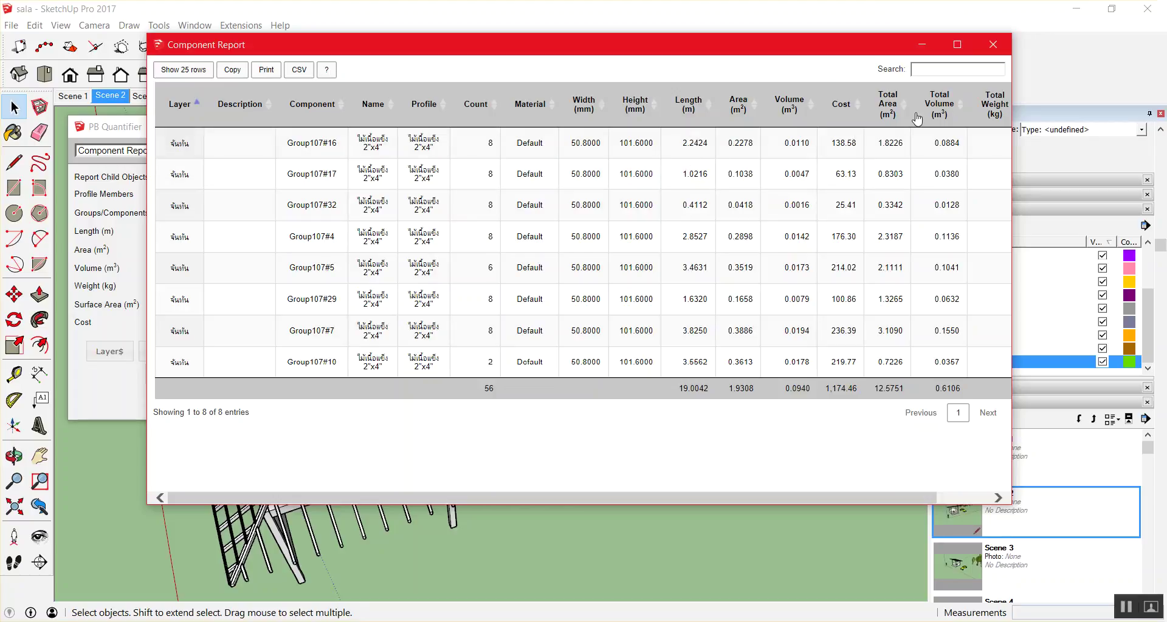
left_click(994, 44)
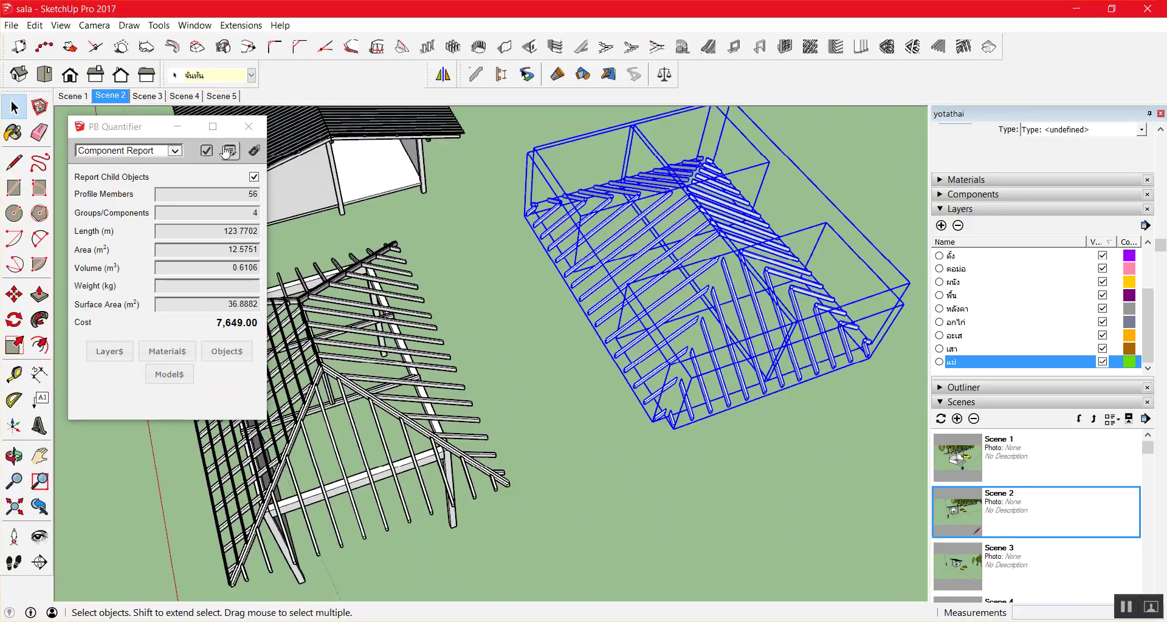
left_click(227, 152)
Enable the Total Length field in PB Quantifier's report setup and reopen the component report.
left_click(875, 116)
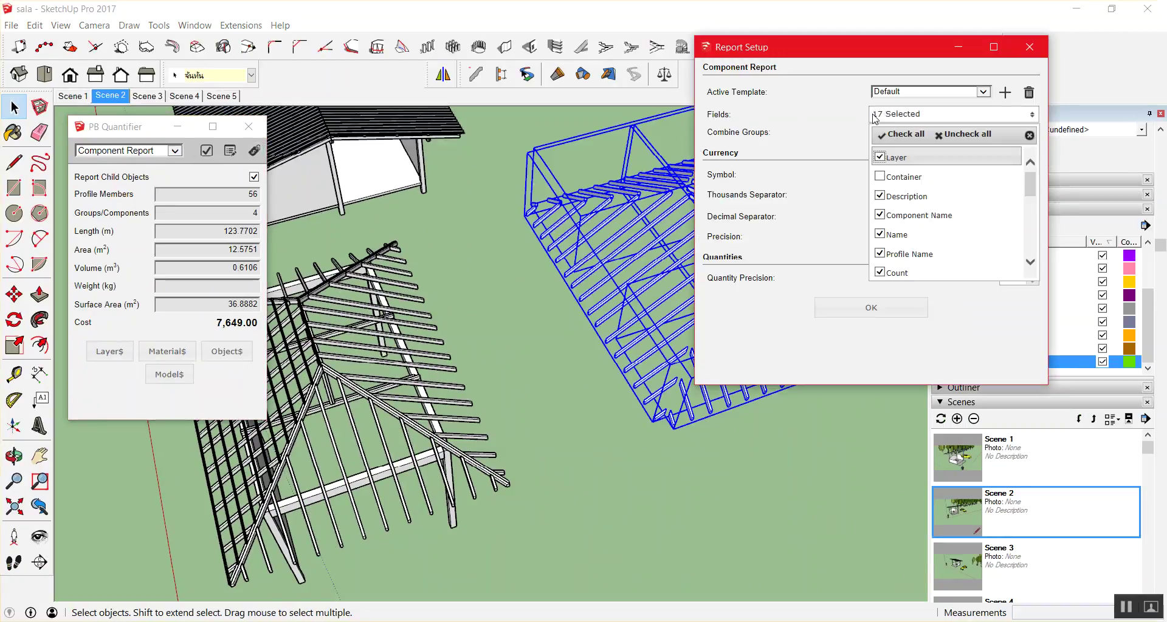
scroll(966, 177, "down", 1)
scroll(966, 177, "down", 2)
scroll(965, 189, "down", 2)
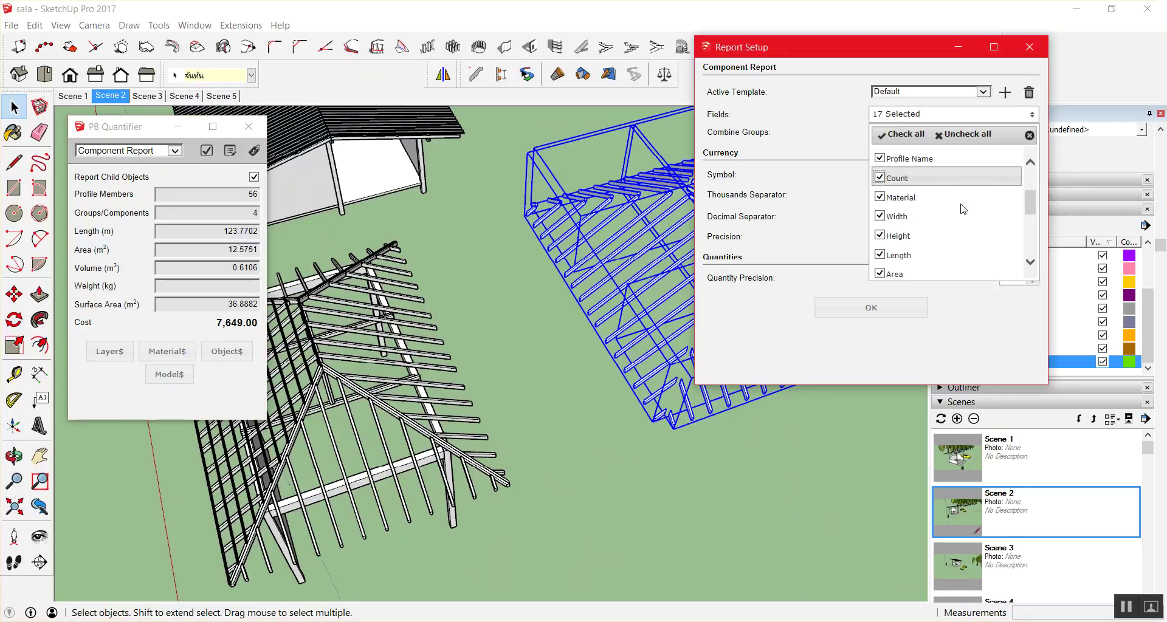
scroll(963, 209, "down", 2)
scroll(960, 212, "down", 2)
scroll(957, 214, "down", 1)
scroll(953, 217, "down", 1)
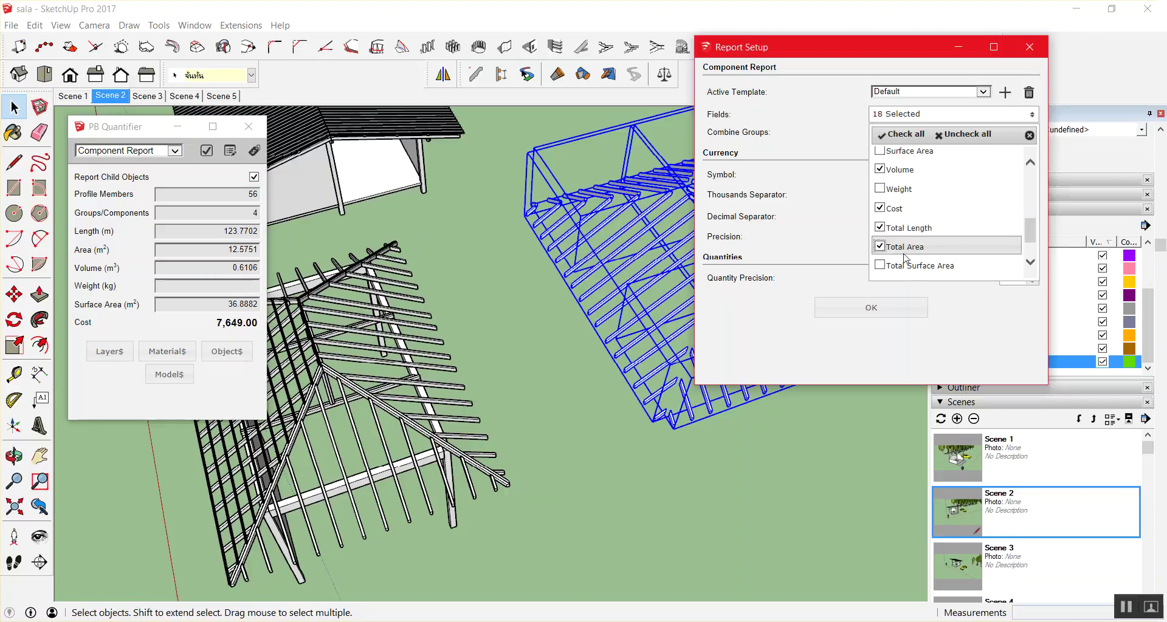
left_click(873, 304)
left_click(871, 308)
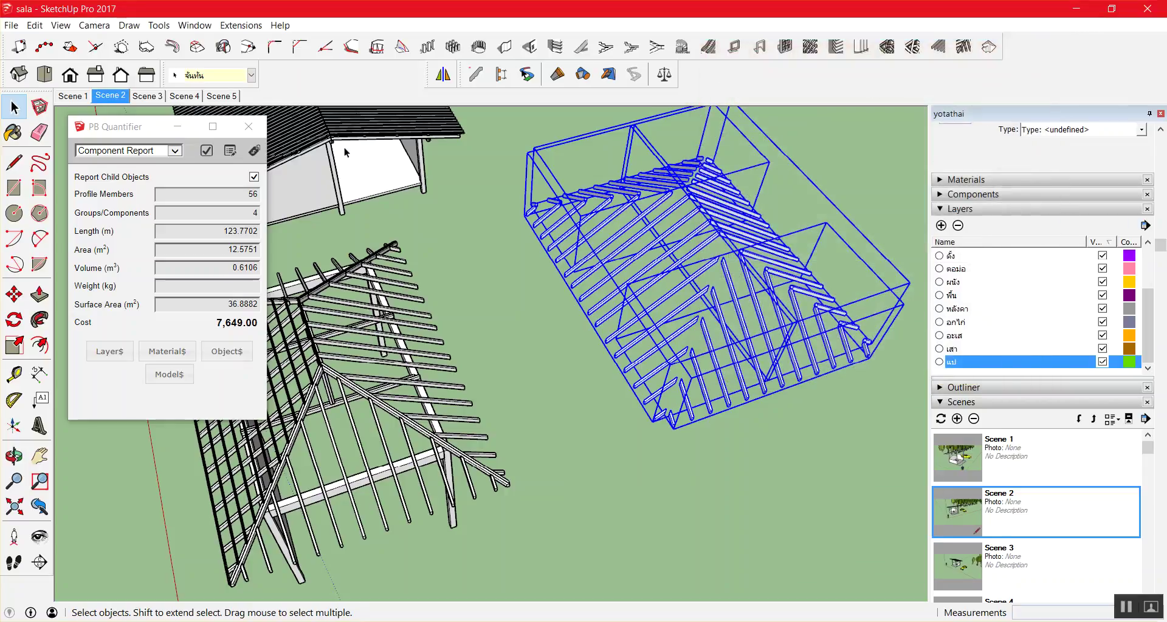
left_click(206, 150)
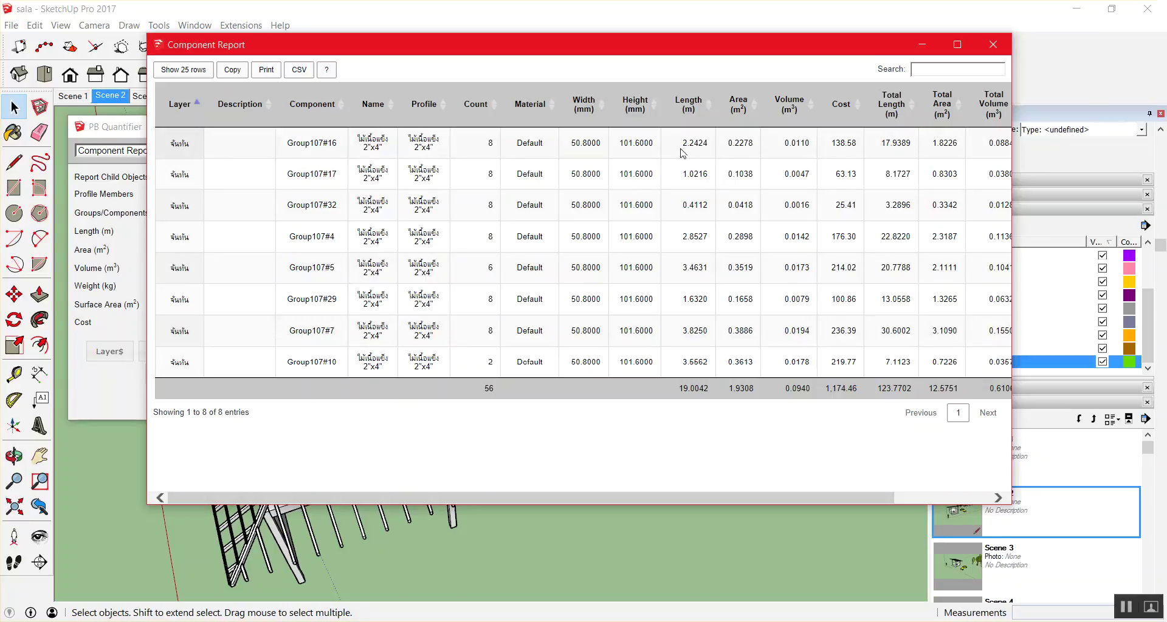
Review the report's Total Length values, such as 2.2424 in the first row, then close the report.
left_click_drag(685, 144, 701, 144)
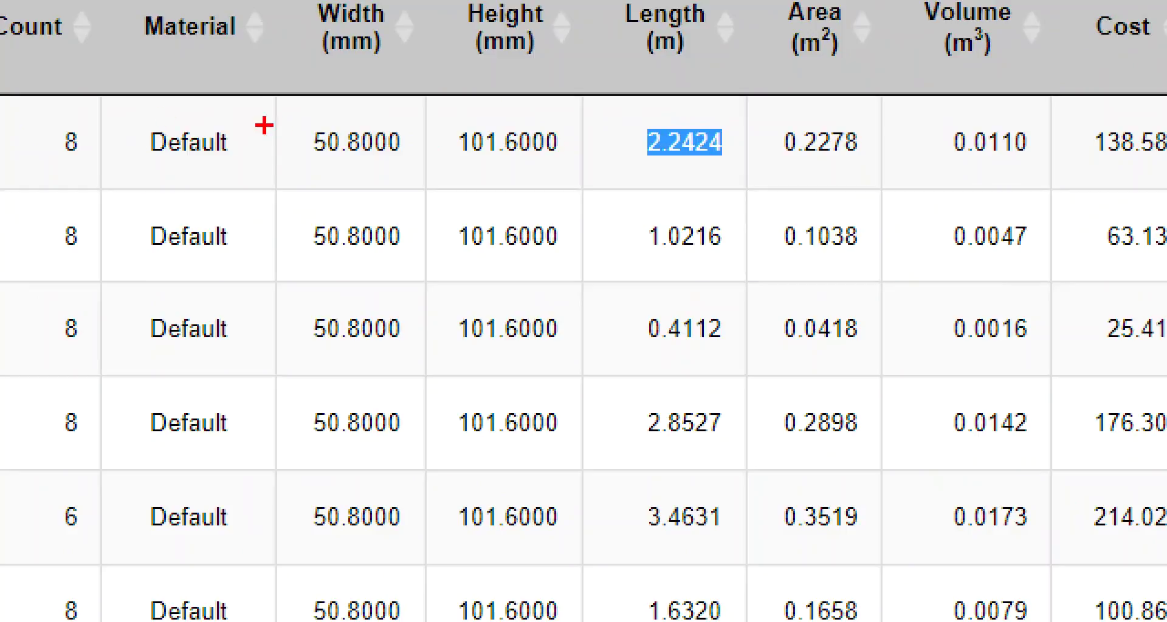
mouse_move(71, 113)
left_mouse_down()
mouse_move(93, 121)
mouse_move(37, 104)
left_mouse_up()
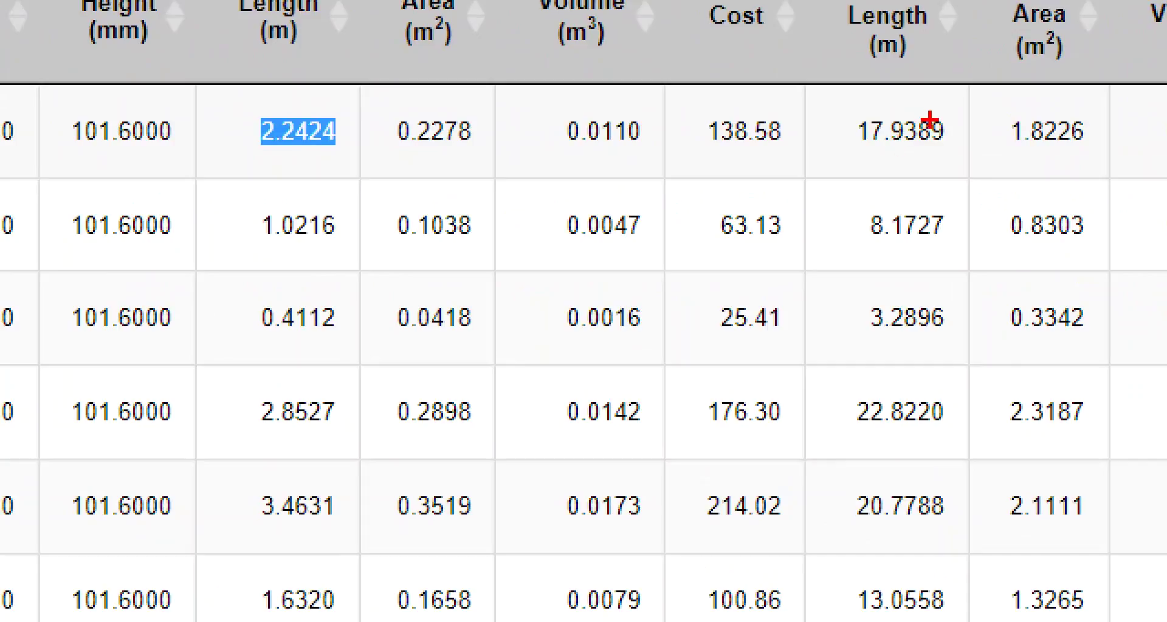
mouse_move(911, 137)
left_mouse_down()
mouse_move(900, 135)
mouse_move(966, 130)
left_mouse_up()
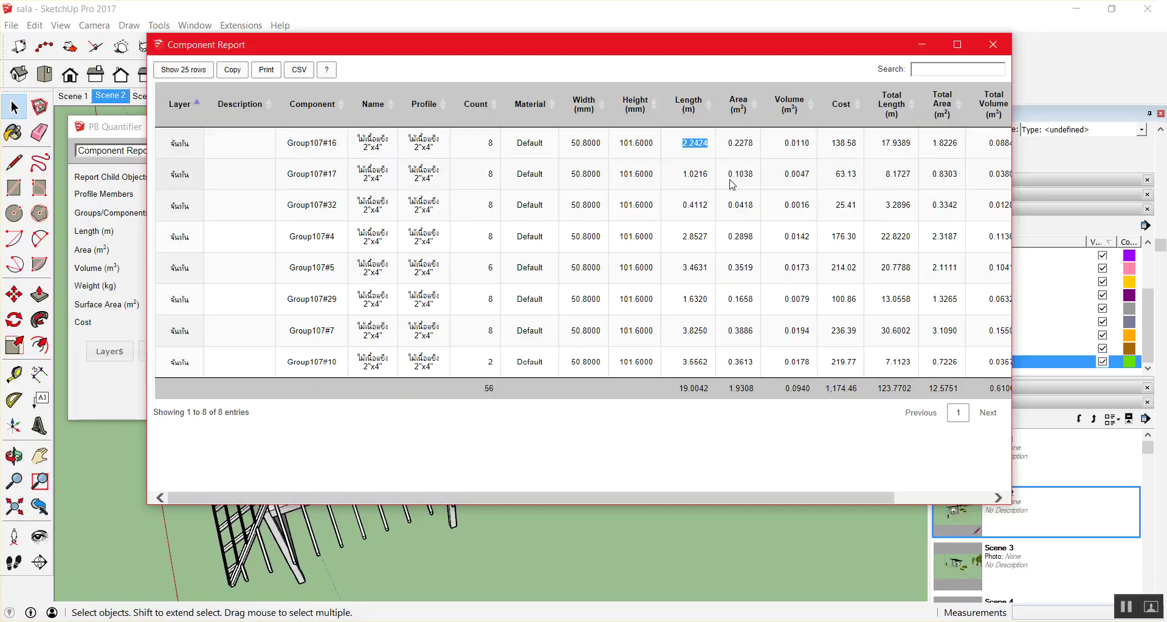
left_click(989, 41)
scroll(736, 341, "down", 5)
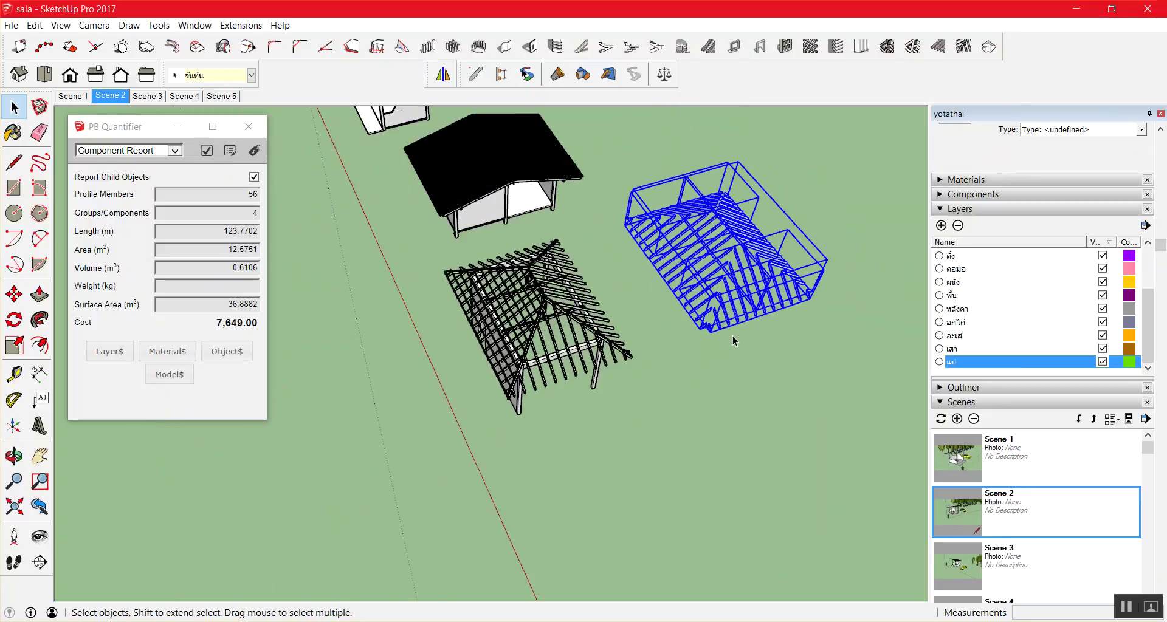
left_click(735, 356)
middle_click_drag(735, 357, 766, 189)
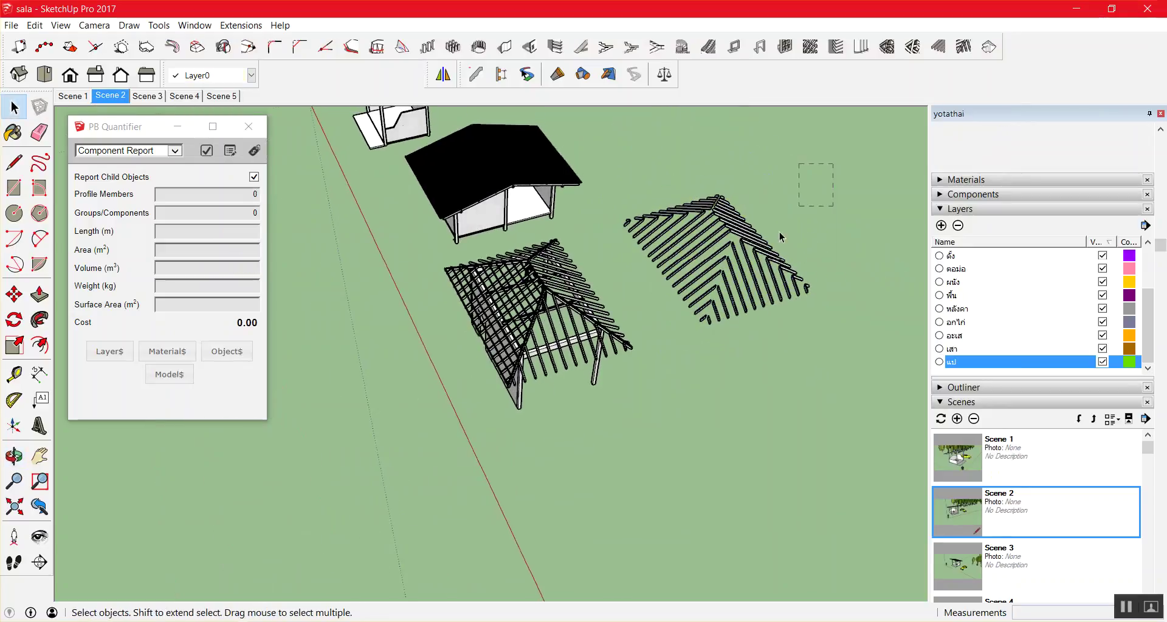
left_click_drag(660, 320, 650, 321)
key("Delete")
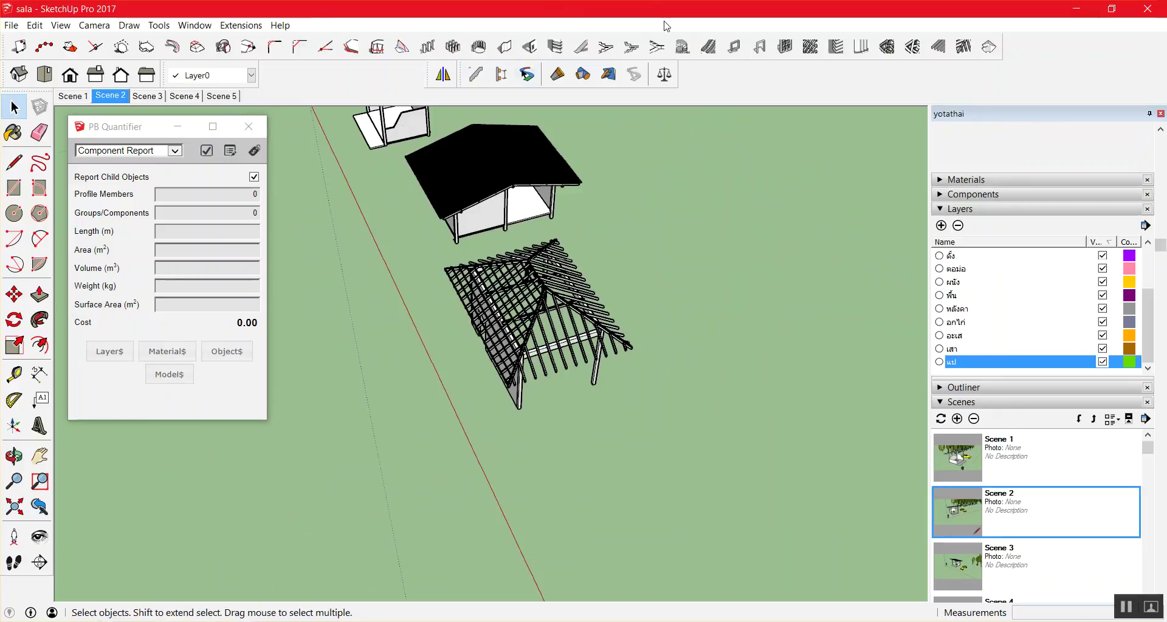
middle_click_drag(652, 305, 649, 277)
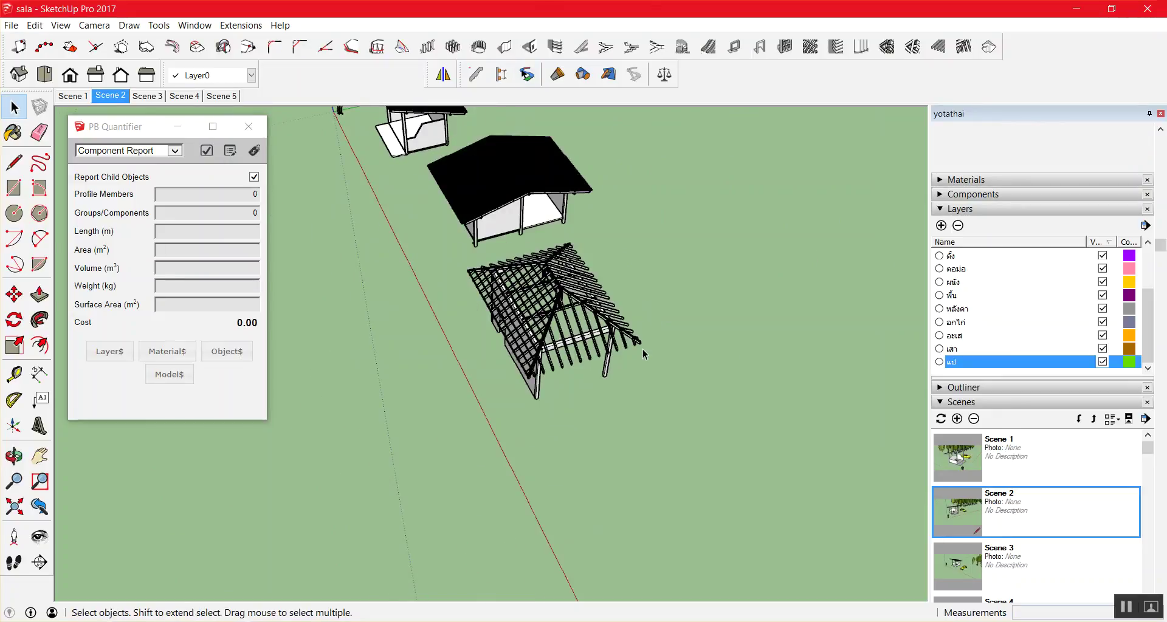
left_click_drag(358, 429, 709, 242)
left_click(693, 323)
middle_click_drag(691, 325, 669, 304)
mouse_move(437, 253)
left_mouse_down()
mouse_move(650, 409)
mouse_move(674, 454)
left_mouse_up()
left_click(207, 150)
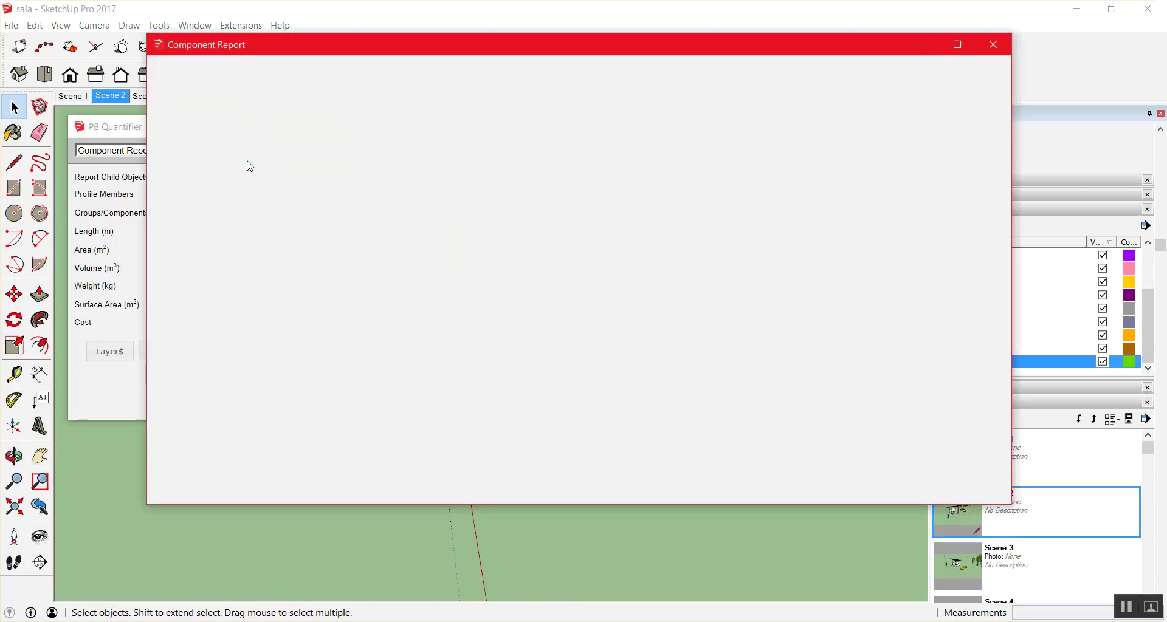
scroll(401, 207, "down", 3)
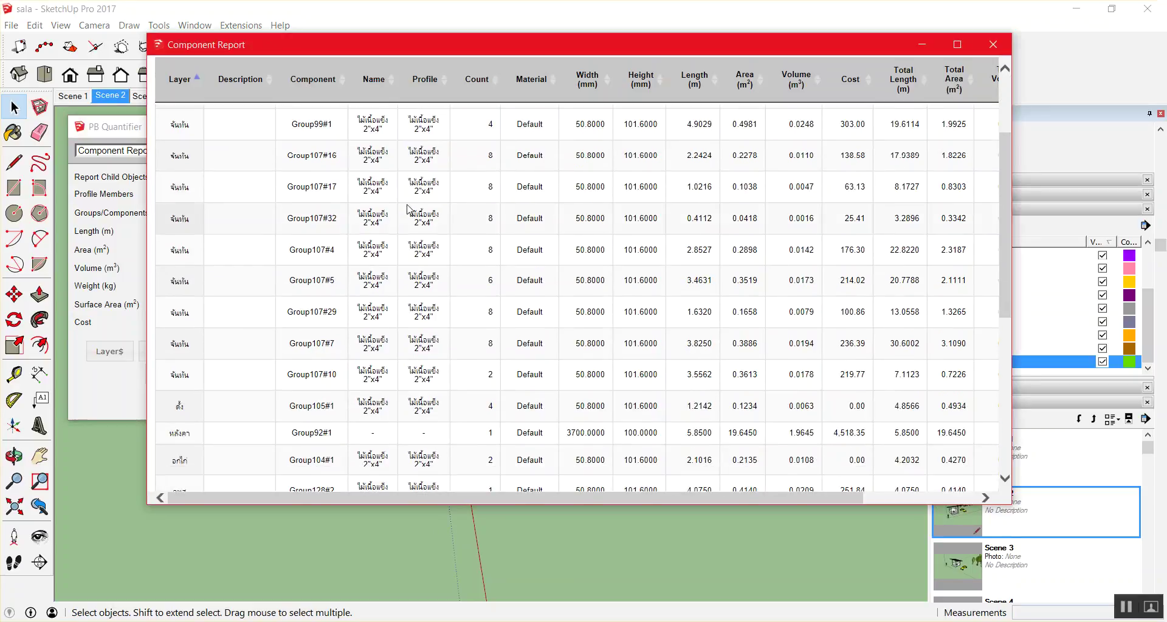
scroll(408, 209, "down", 3)
scroll(408, 209, "down", 3)
scroll(408, 210, "down", 3)
scroll(226, 121, "up", 3)
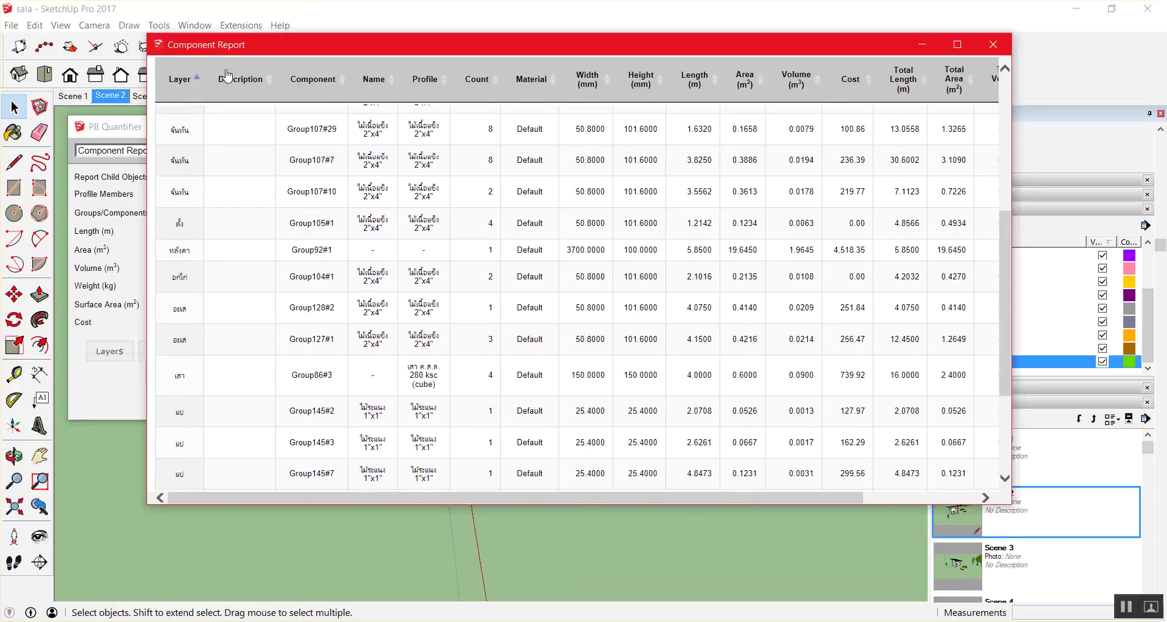
left_click_drag(288, 52, 578, 51)
scroll(487, 182, "up", 6)
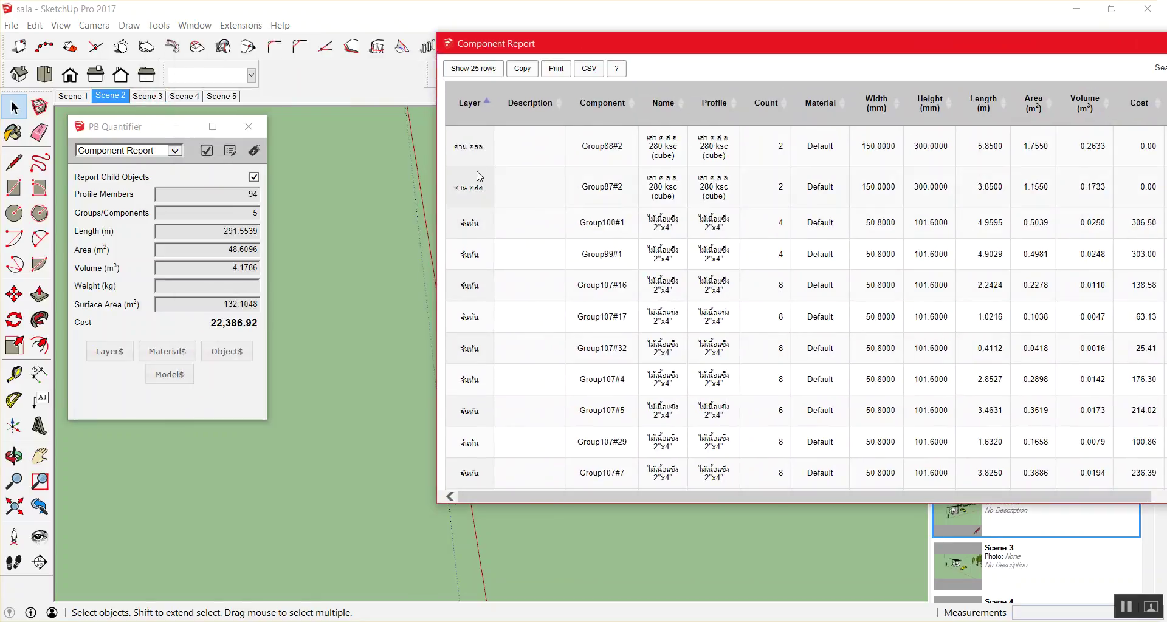
scroll(480, 176, "down", 1)
scroll(477, 176, "down", 2)
scroll(475, 174, "down", 5)
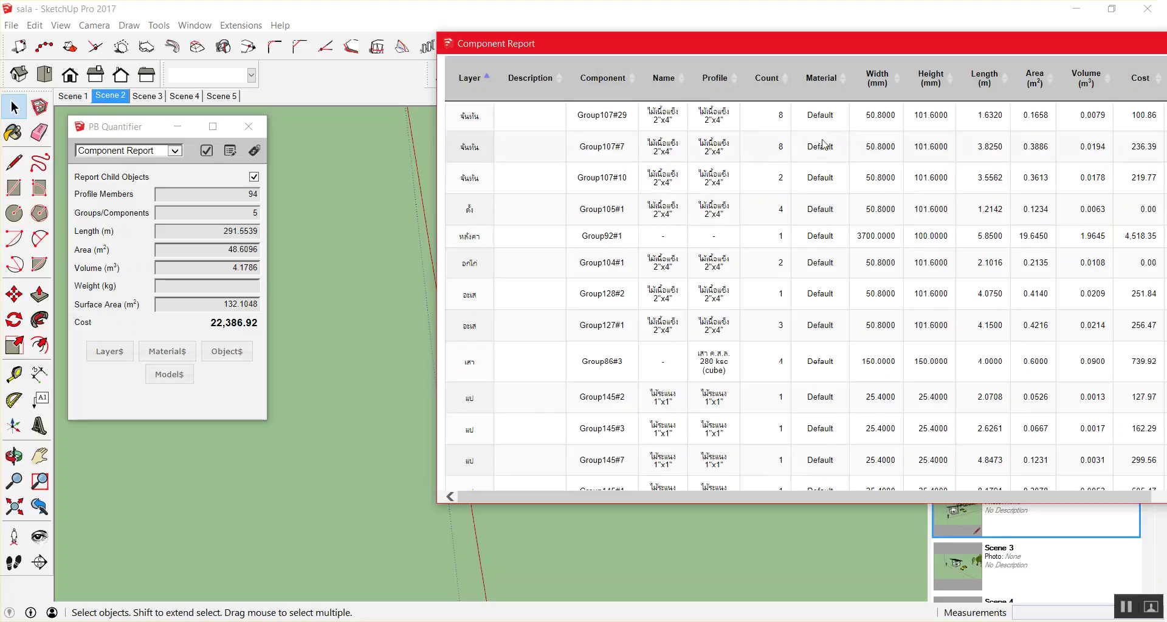
left_click_drag(878, 57, 574, 57)
scroll(554, 182, "up", 2)
scroll(554, 185, "up", 1)
scroll(556, 186, "up", 1)
scroll(558, 184, "down", 3)
scroll(560, 183, "down", 3)
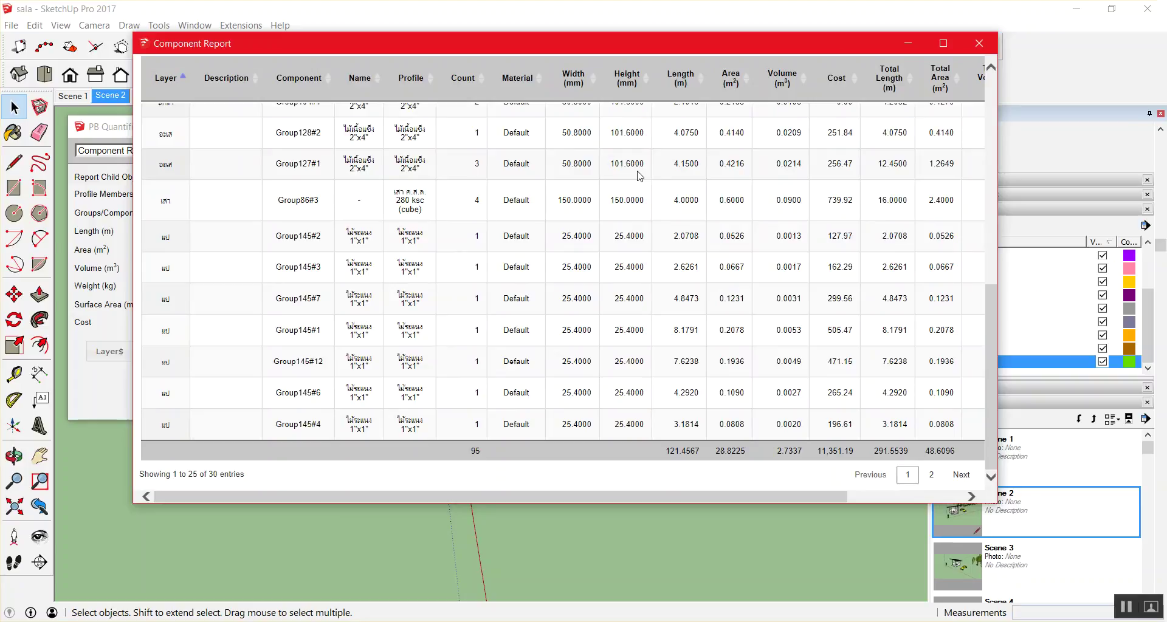
scroll(963, 480, "up", 1)
scroll(963, 480, "up", 5)
Close the Component Report and clear the roof-framing selection.
left_click(979, 44)
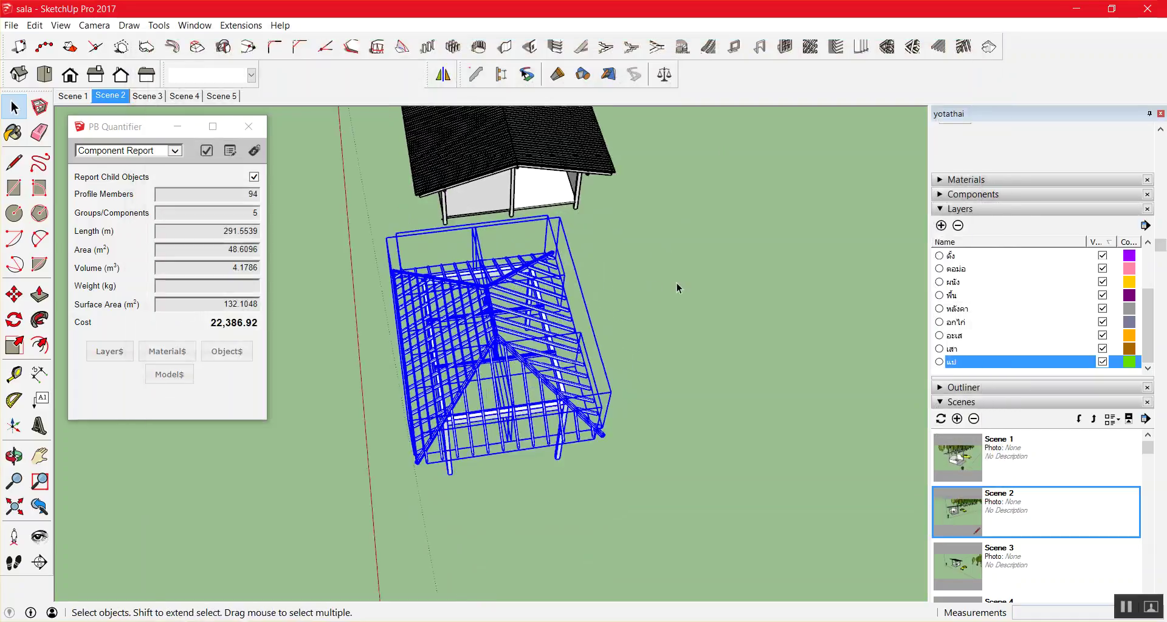
left_click(676, 280)
scroll(680, 280, "down", 1)
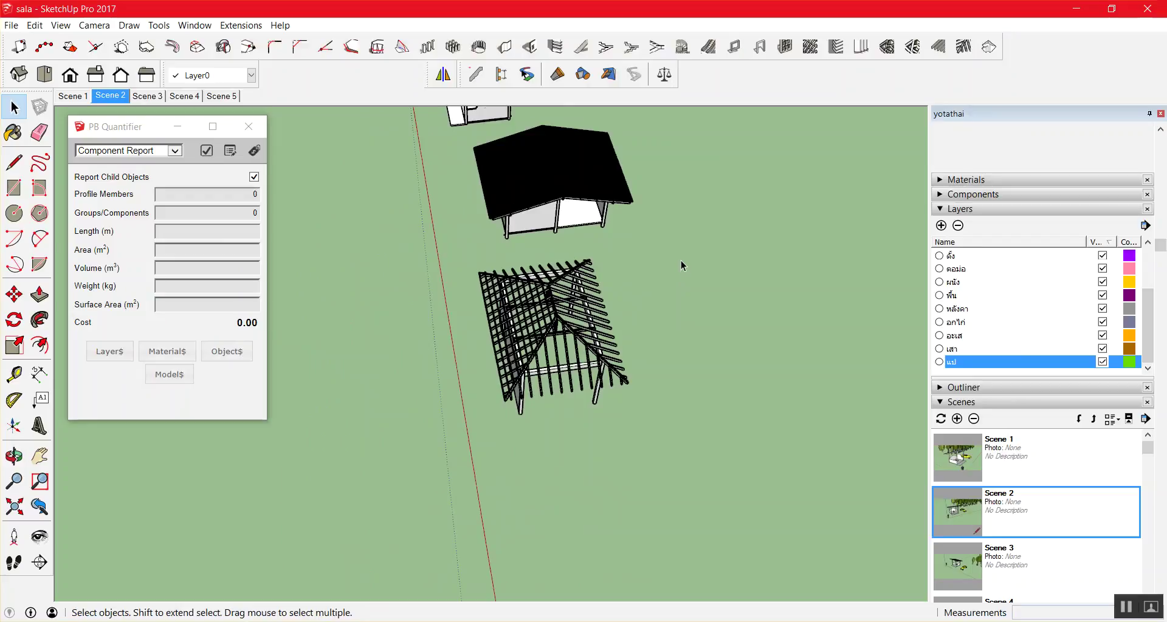
Orbit and zoom around the three pavilions to a side-on view of the roof frame.
middle_click_drag(681, 262, 701, 239)
scroll(647, 221, "up", 2)
middle_click_drag(650, 212, 702, 205)
scroll(639, 265, "up", 3)
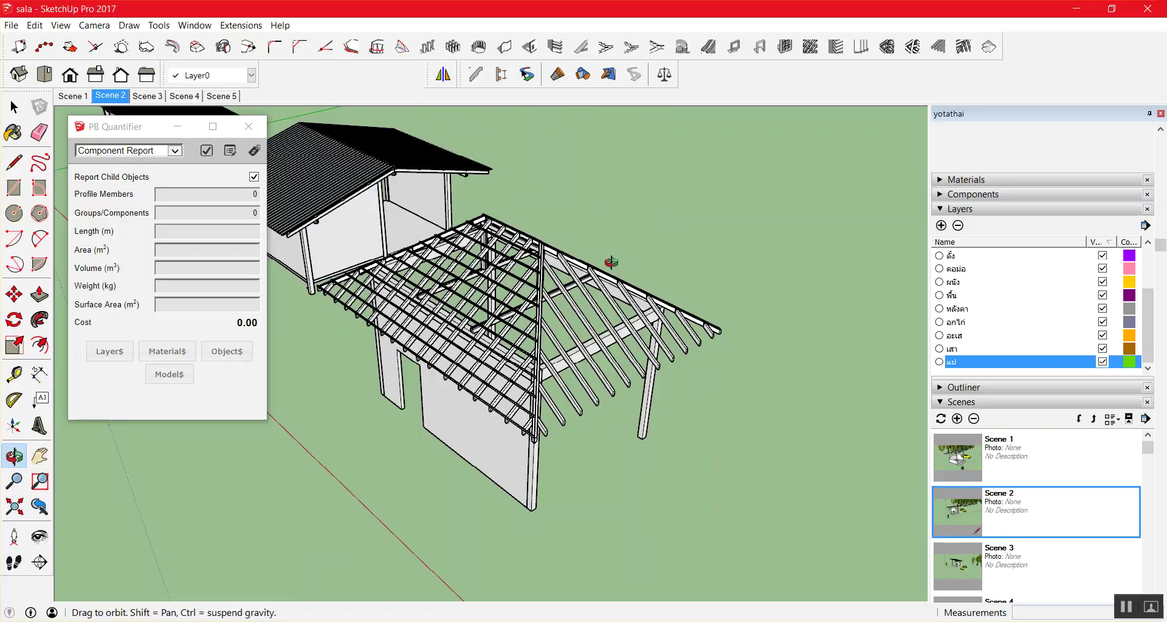
left_click_drag(760, 287, 726, 386)
scroll(726, 385, "up", 3)
scroll(723, 419, "down", 4)
mouse_move(722, 444)
left_mouse_down()
mouse_move(837, 412)
mouse_move(795, 388)
left_mouse_up()
scroll(837, 413, "up", 5)
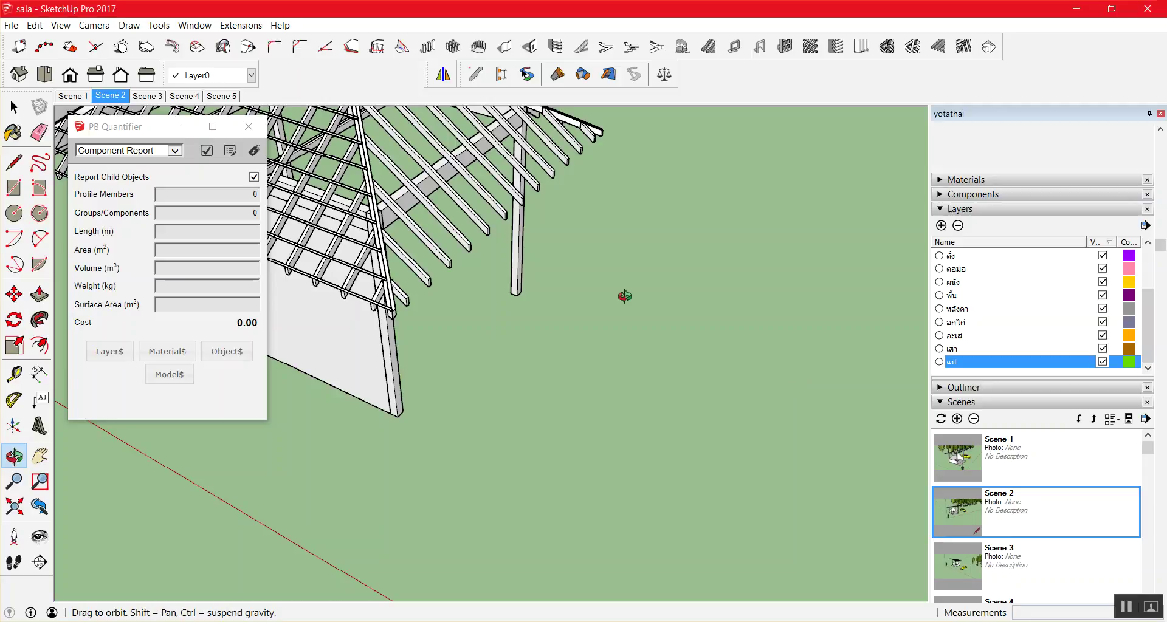
scroll(724, 334, "down", 3)
scroll(705, 362, "down", 3)
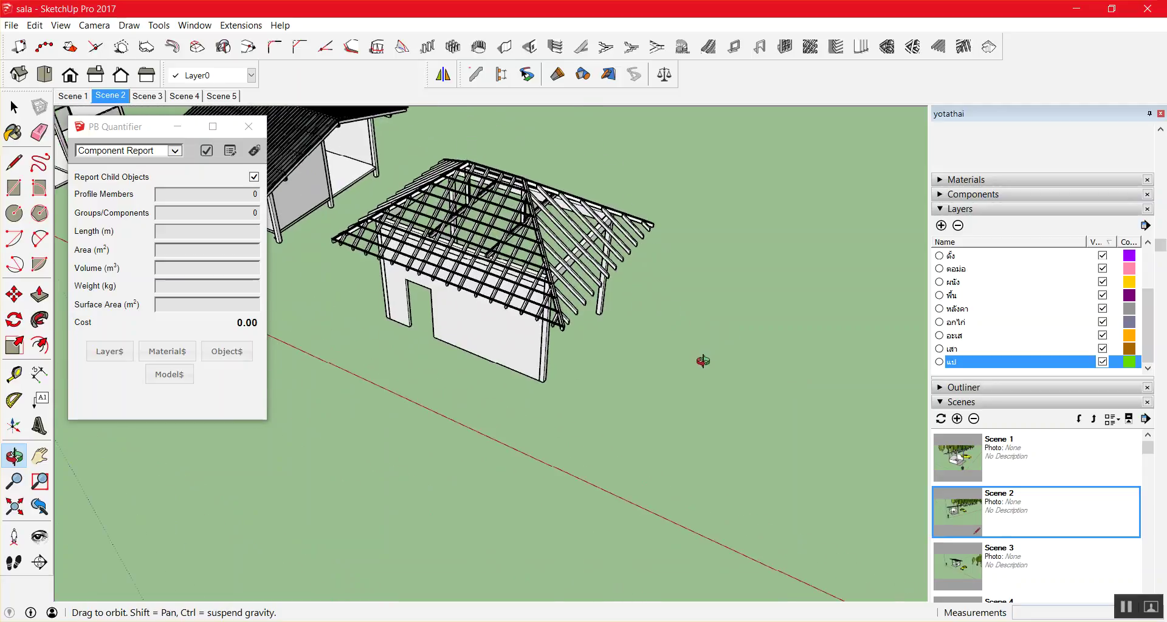
scroll(702, 361, "down", 2)
scroll(699, 364, "down", 3)
scroll(593, 340, "up", 3)
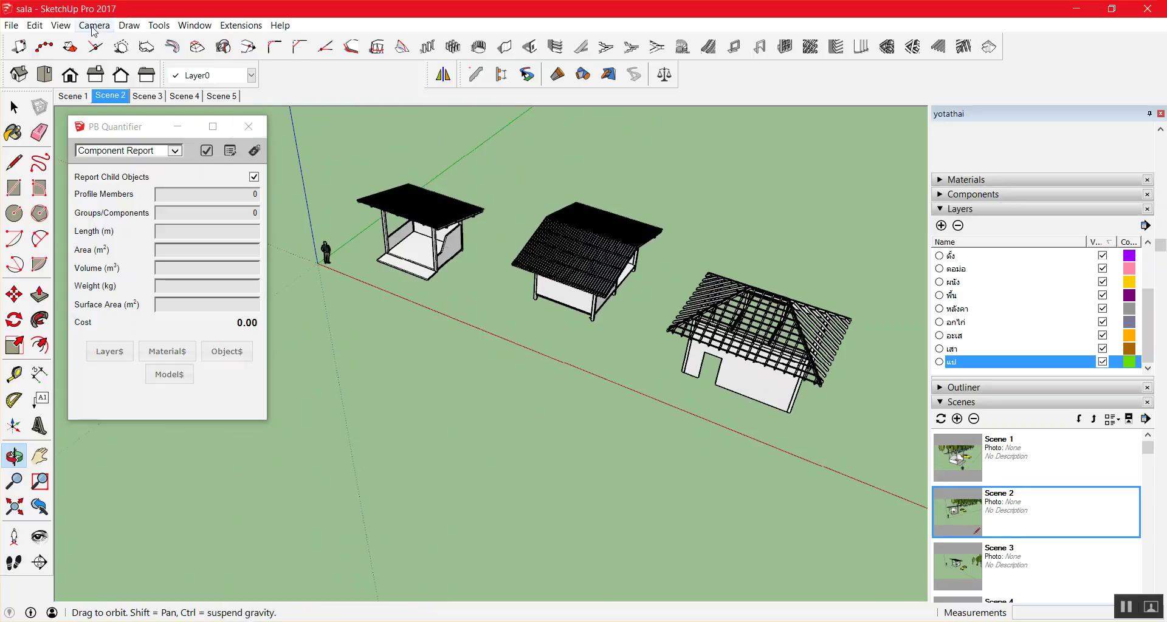
Save the sala model.
left_click(13, 27)
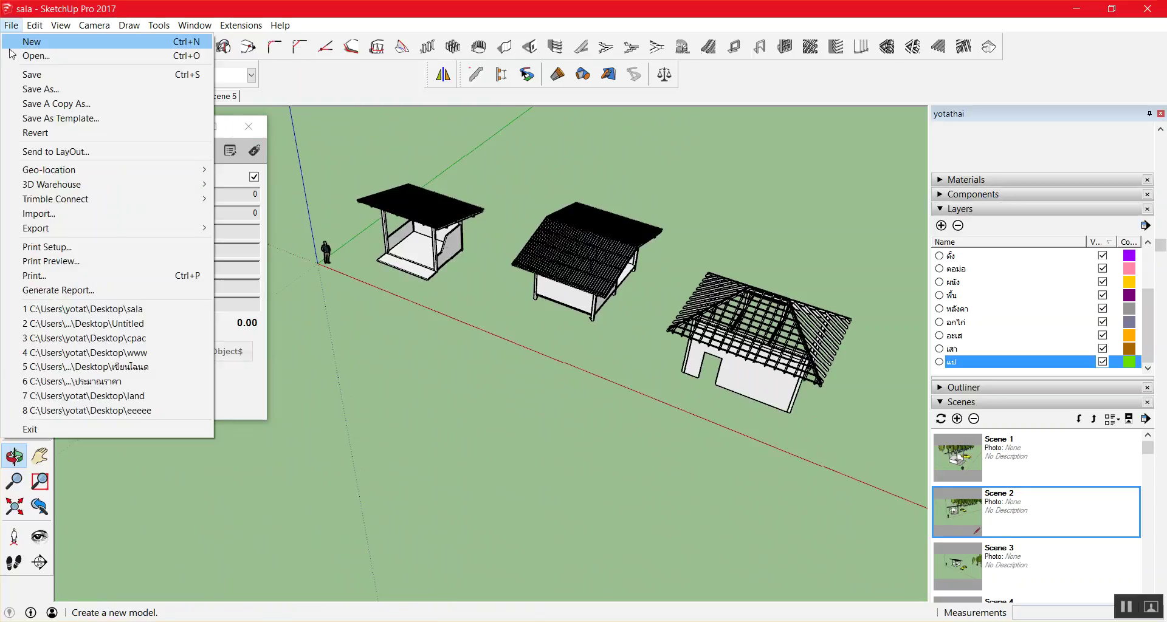
left_click(24, 73)
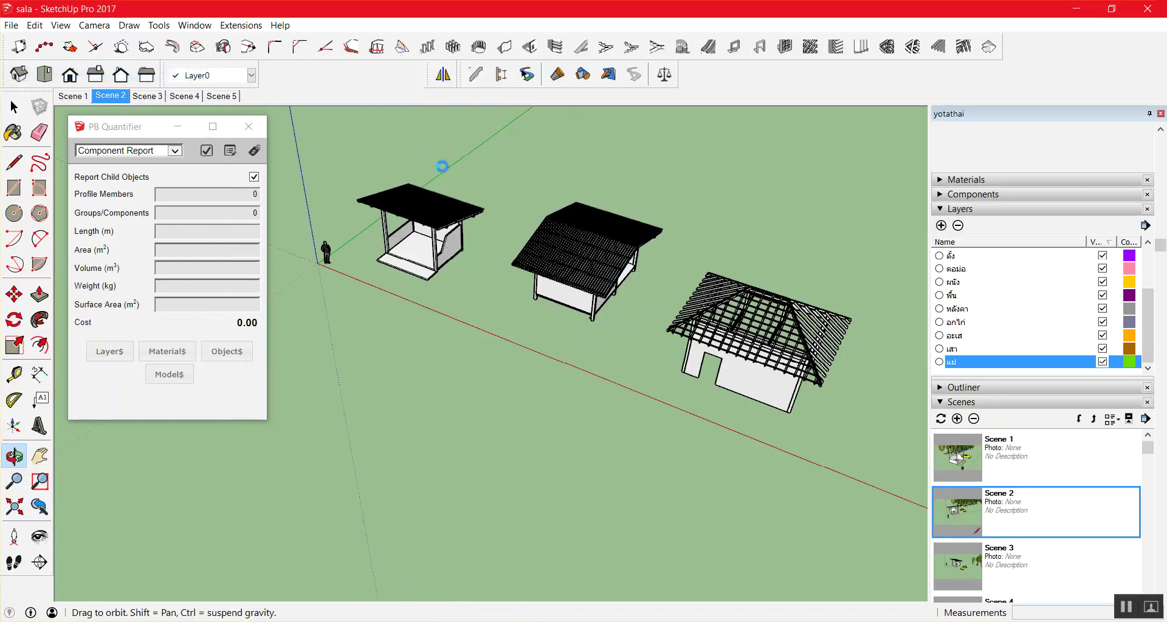
left_click_drag(760, 243, 781, 259)
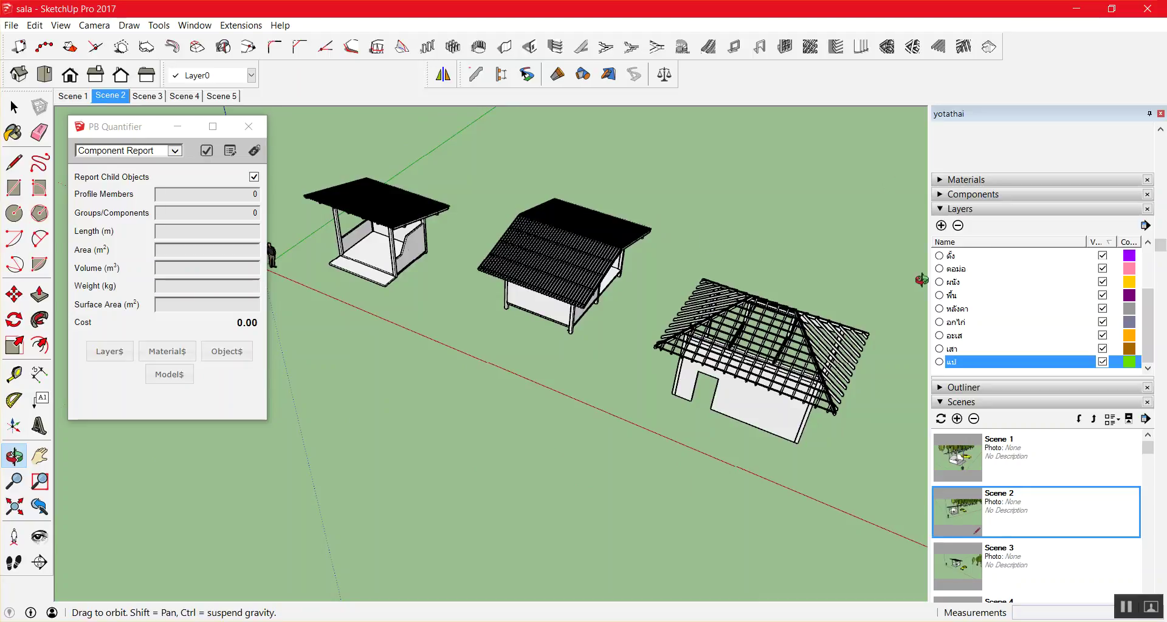
scroll(943, 280, "down", 3)
scroll(867, 328, "down", 5)
scroll(907, 337, "up", 5)
scroll(908, 337, "up", 5)
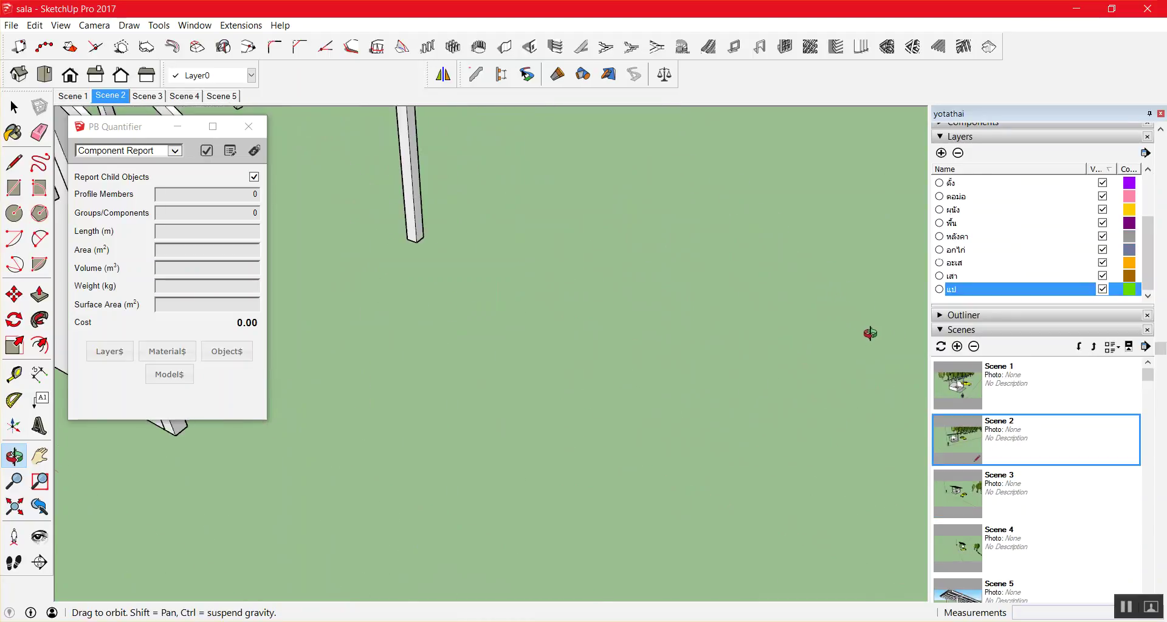
key("space")
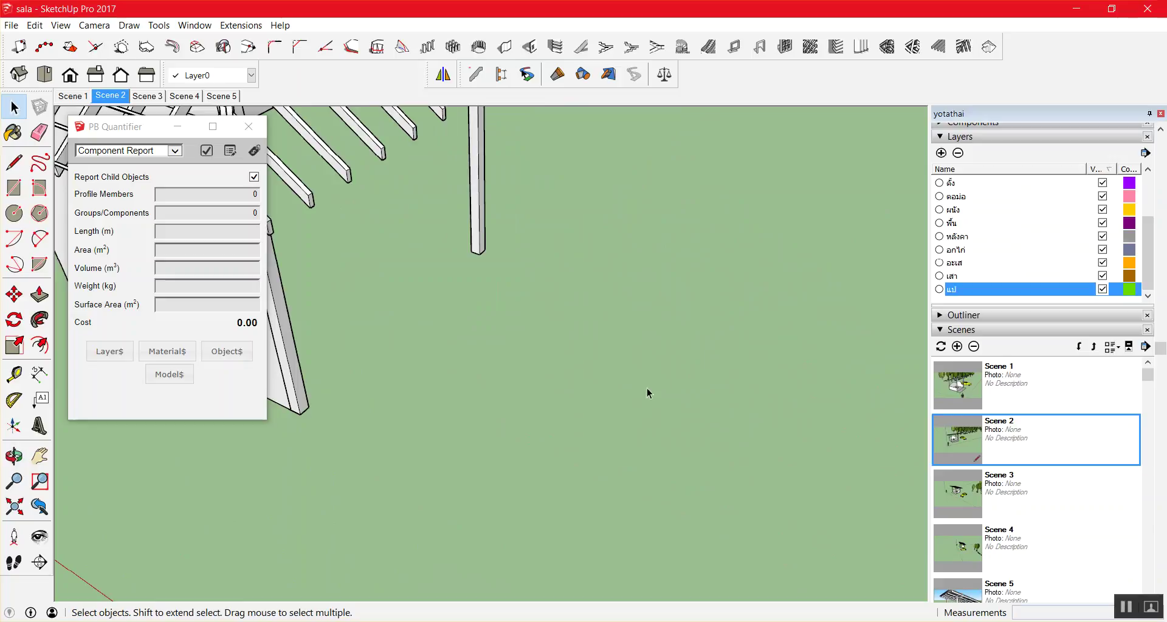
Draw a rectangle on the ground, then undo it after a mistyped size.
key("r")
left_click(553, 420)
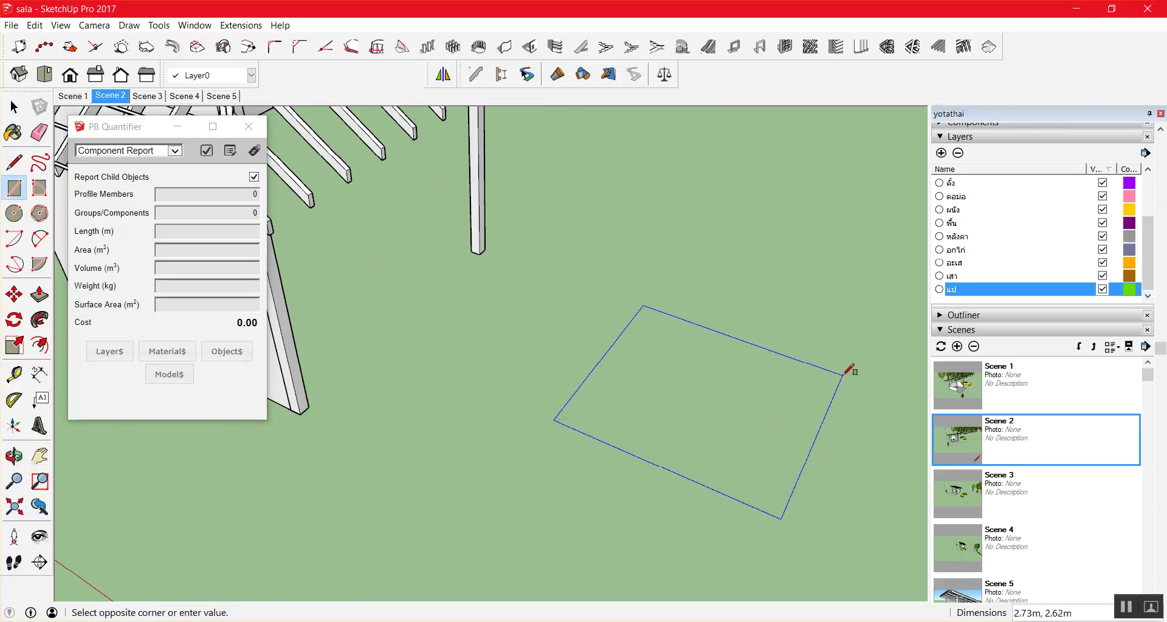
left_click(832, 355)
type("ๅม")
key("BackSpace")
key("super+space")
type("1")
key("BackSpace")
key("BackSpace")
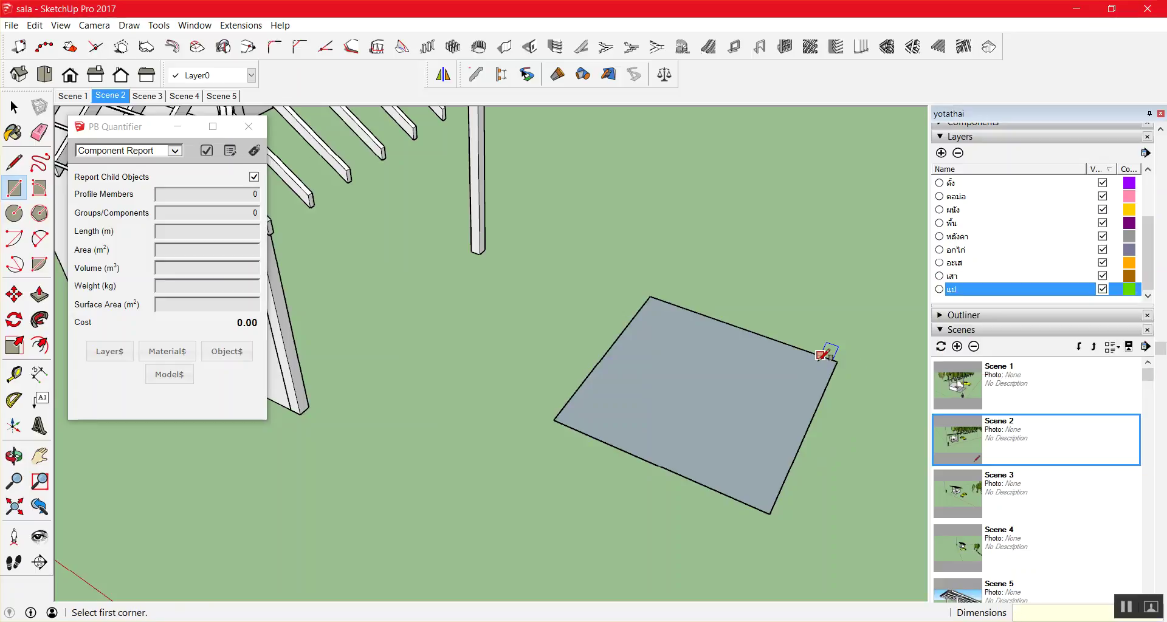
type("1.1")
key("Return")
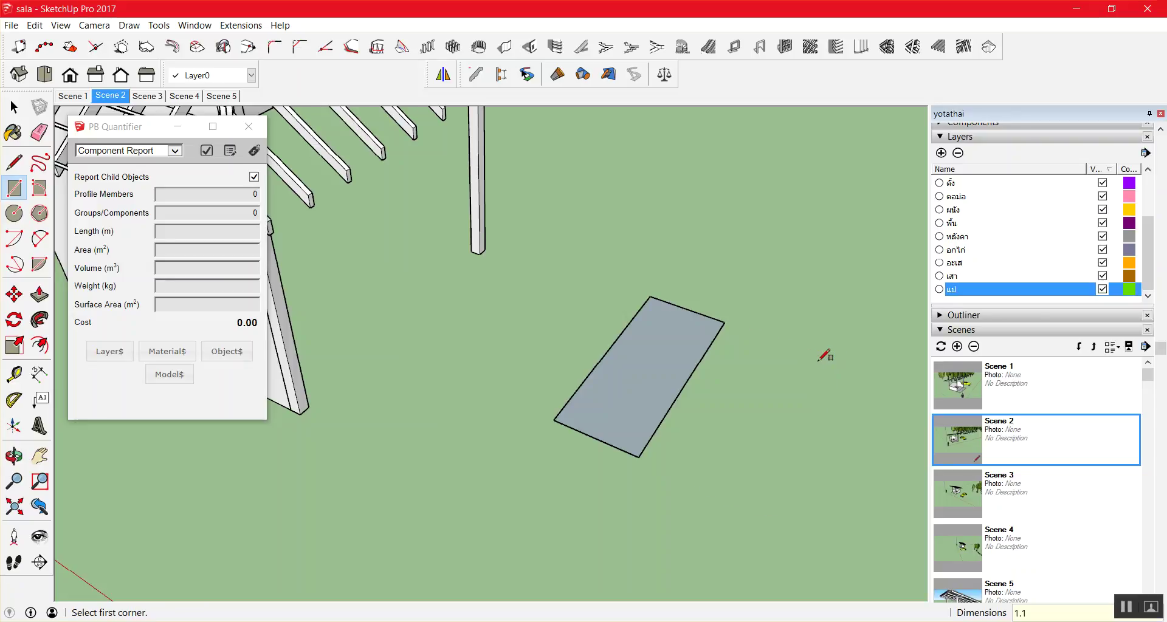
key("ctrl+z")
type("1,1")
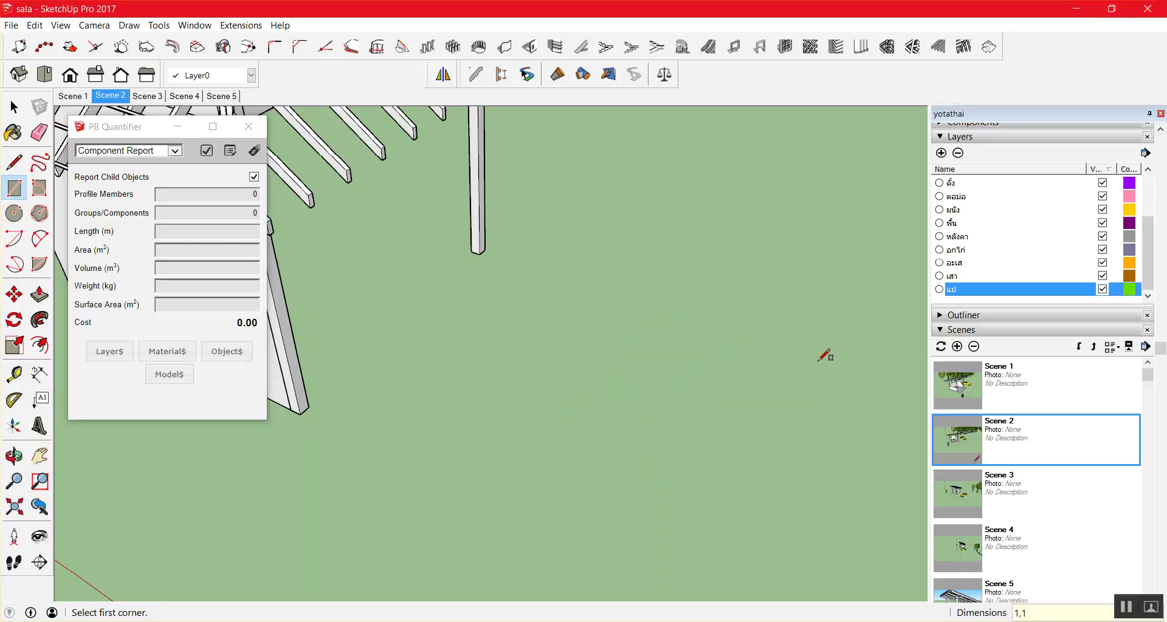
Draw a 1 m by 1 m rectangle on the ground beside the sala.
left_click(551, 435)
left_click(834, 412)
type("1,1")
key("Return")
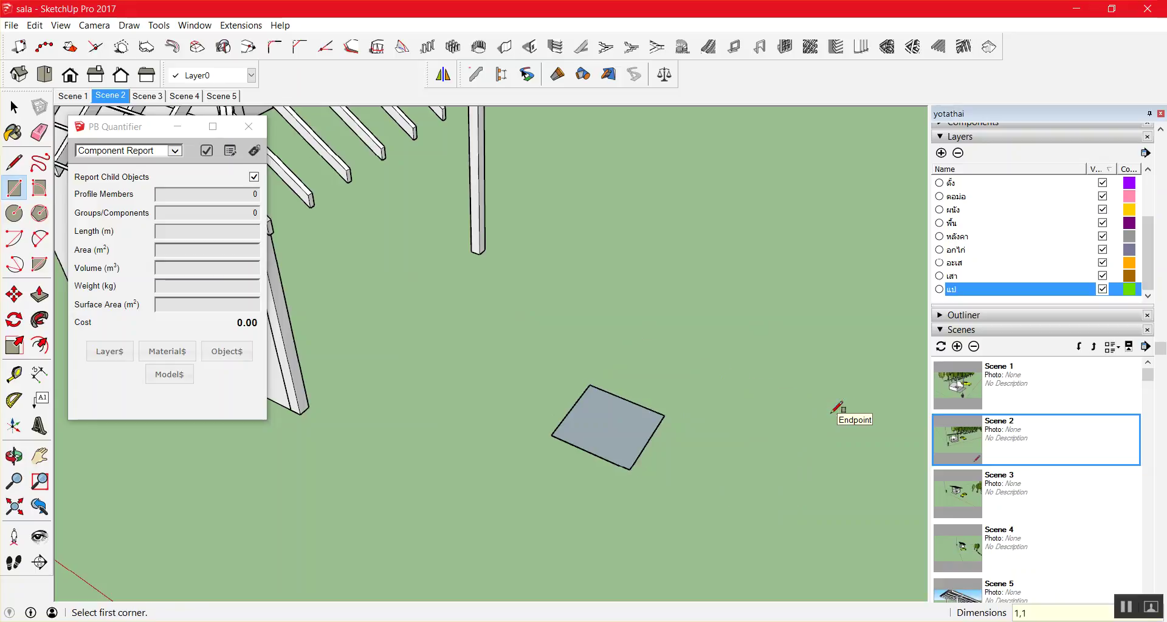
key("space")
scroll(648, 443, "up", 3)
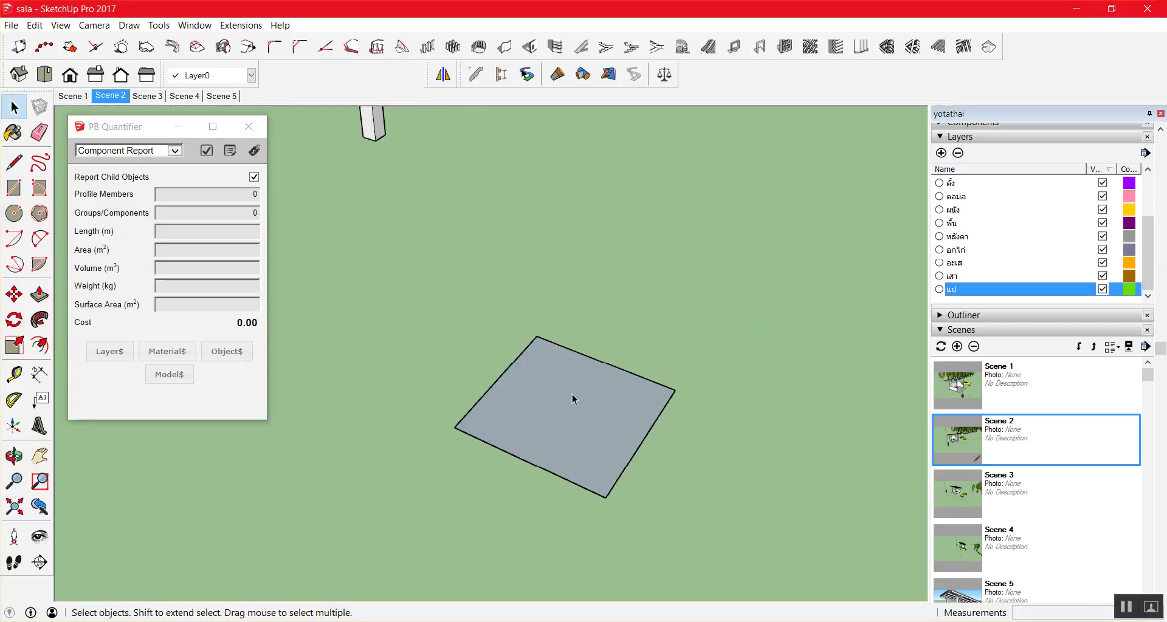
Push the square face up 0.25 m into a footing block.
key("p")
left_click(556, 404)
type(".25")
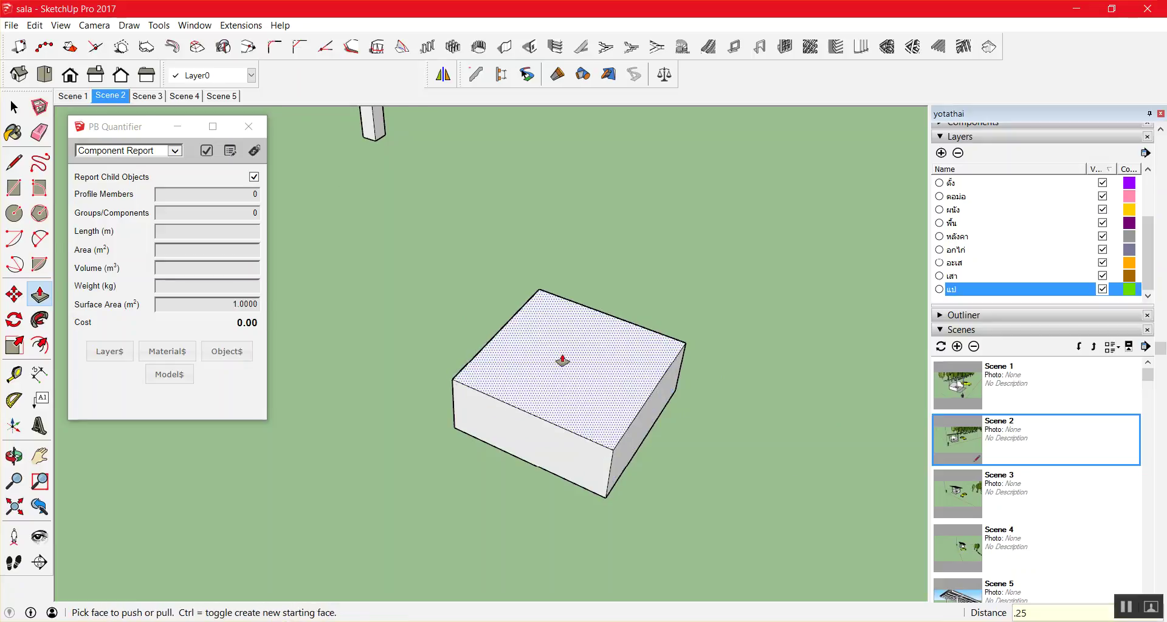
key("Return")
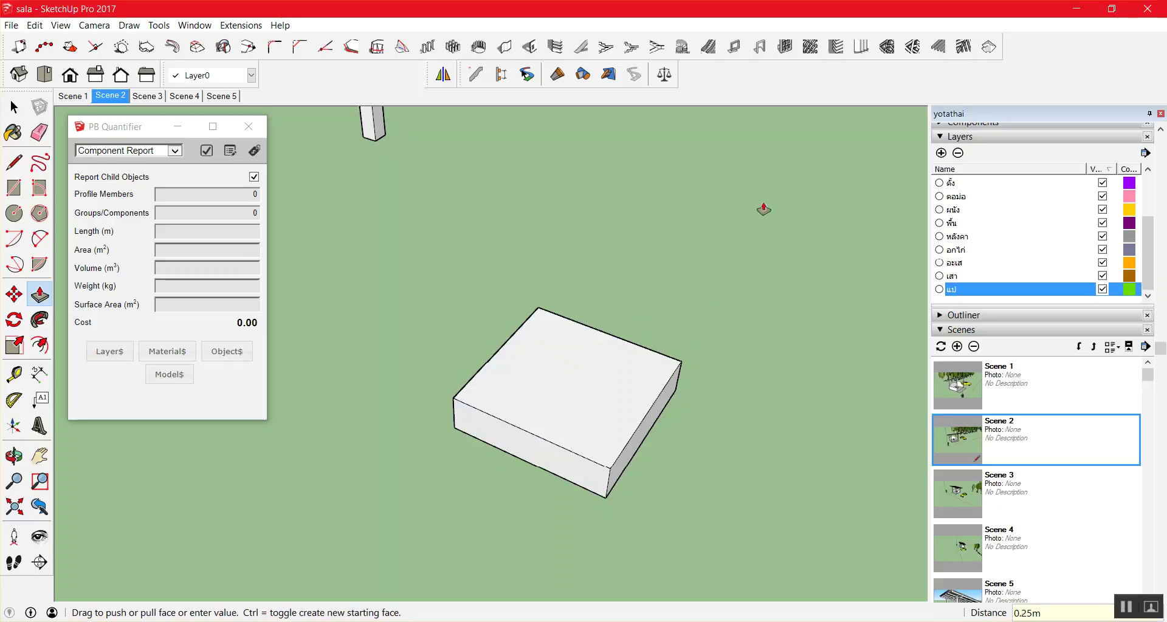
scroll(989, 241, "up", 1)
scroll(989, 241, "up", 3)
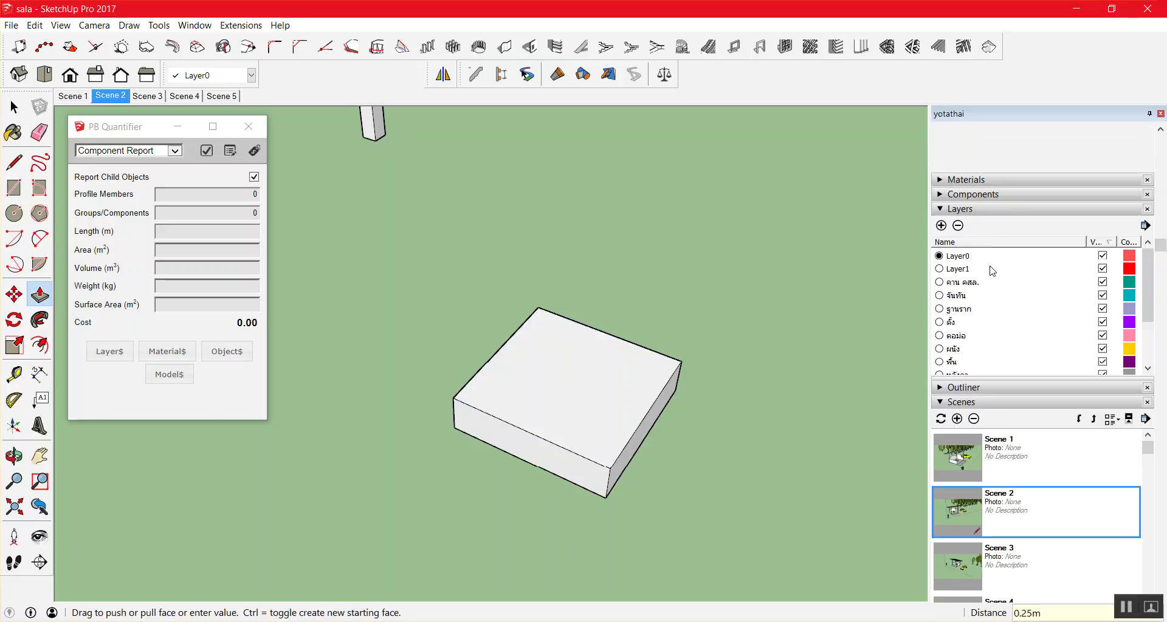
Turn the footing block into a group and put it on the ฐานราก layer.
triple_click(599, 340)
key("g")
key("Return")
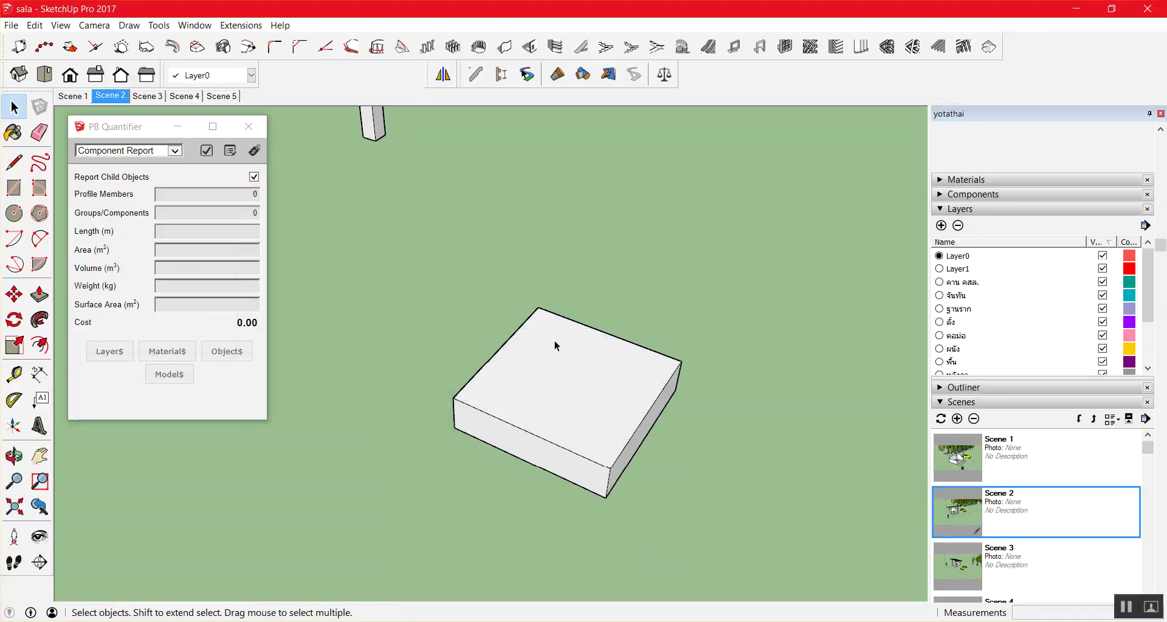
left_click(554, 345)
right_click(555, 342)
left_click(634, 131)
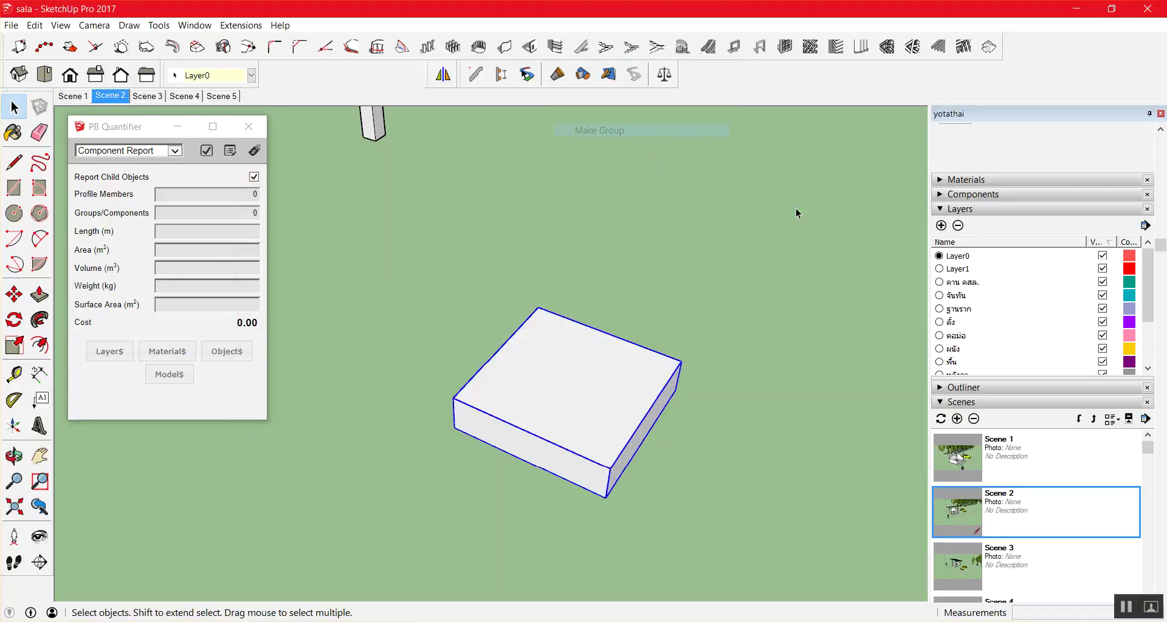
left_click(250, 76)
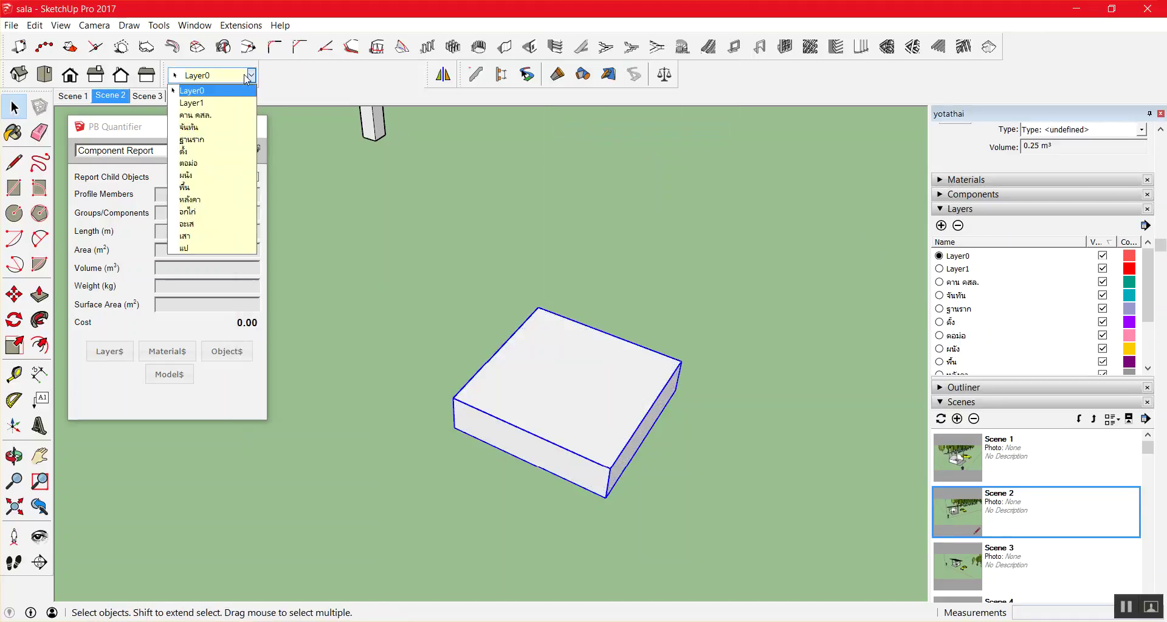
left_click(193, 139)
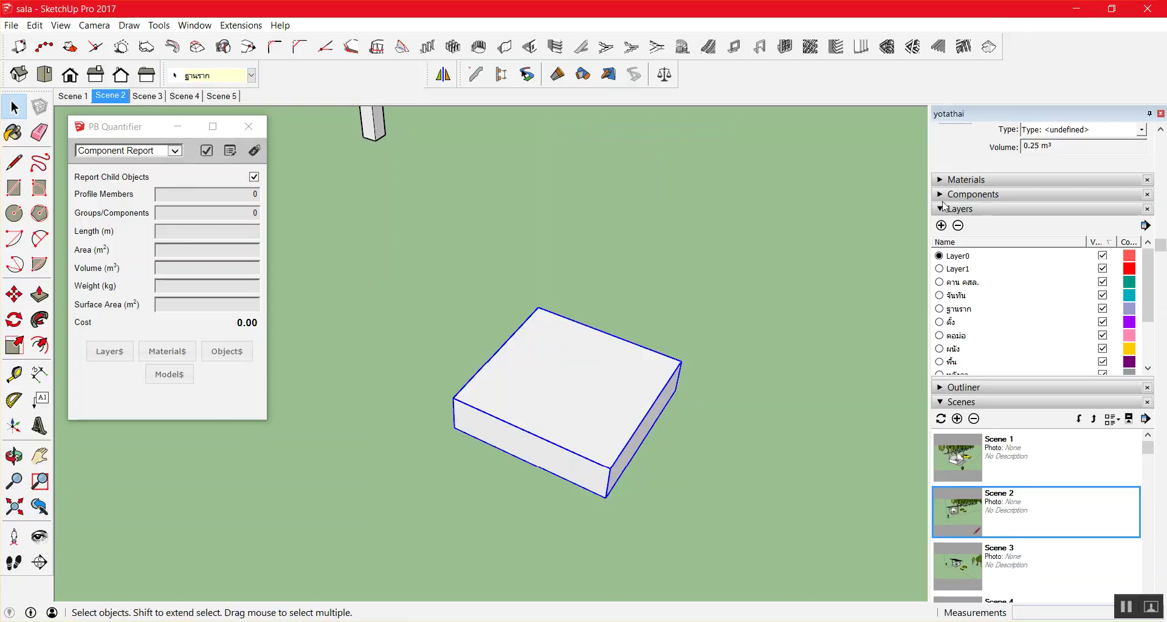
left_click(808, 293)
Delete Layer1, moving its contents to the default layer.
left_click(962, 270)
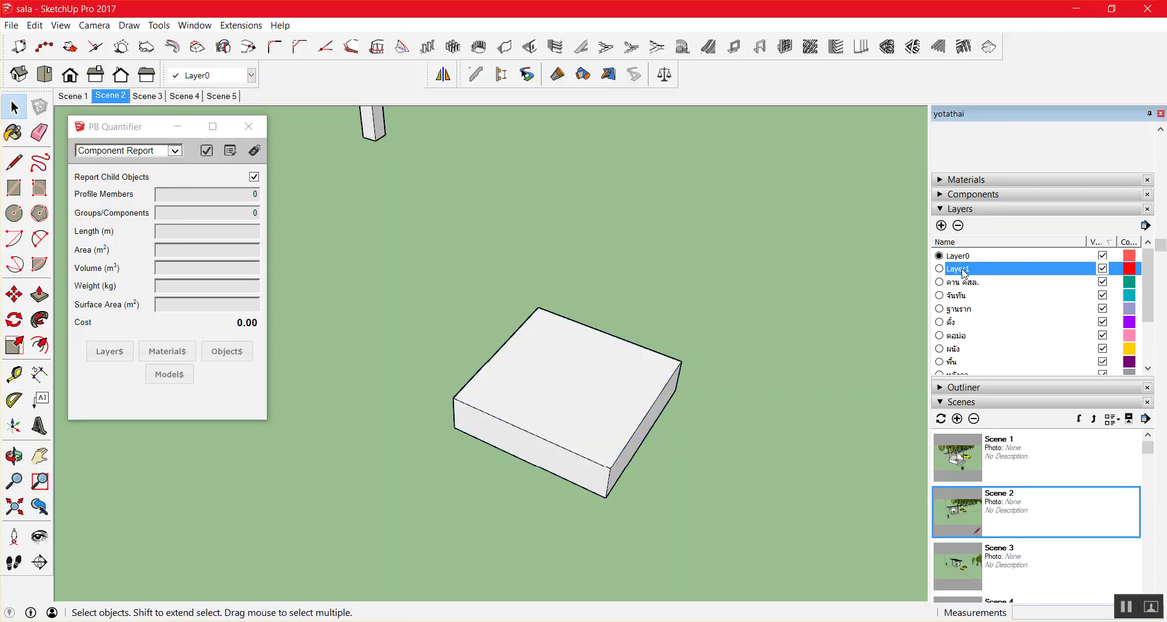
left_click(939, 269)
left_click(958, 226)
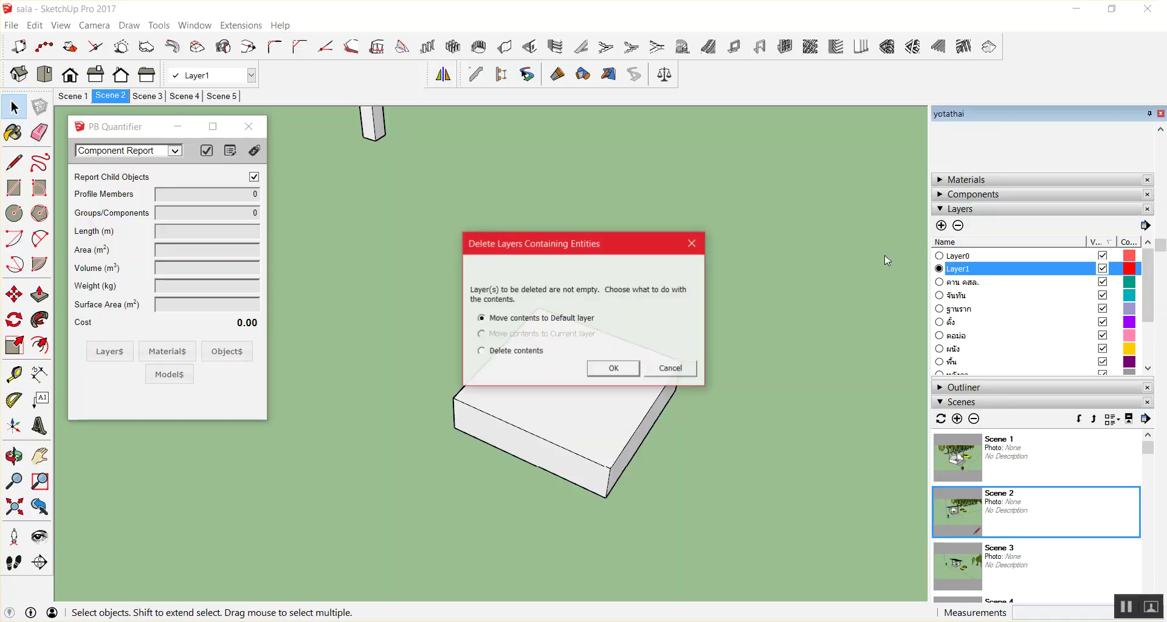
left_click(614, 367)
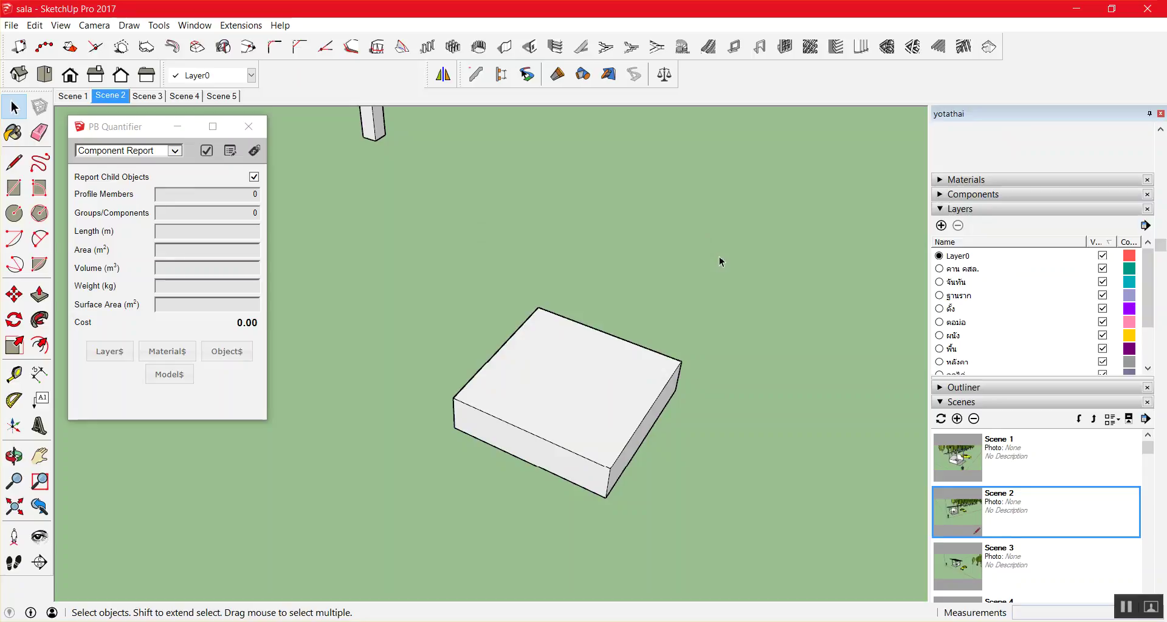
Select the footing pad to check its 0.25 m³ volume in PB Quantifier, then deselect.
left_click(588, 368)
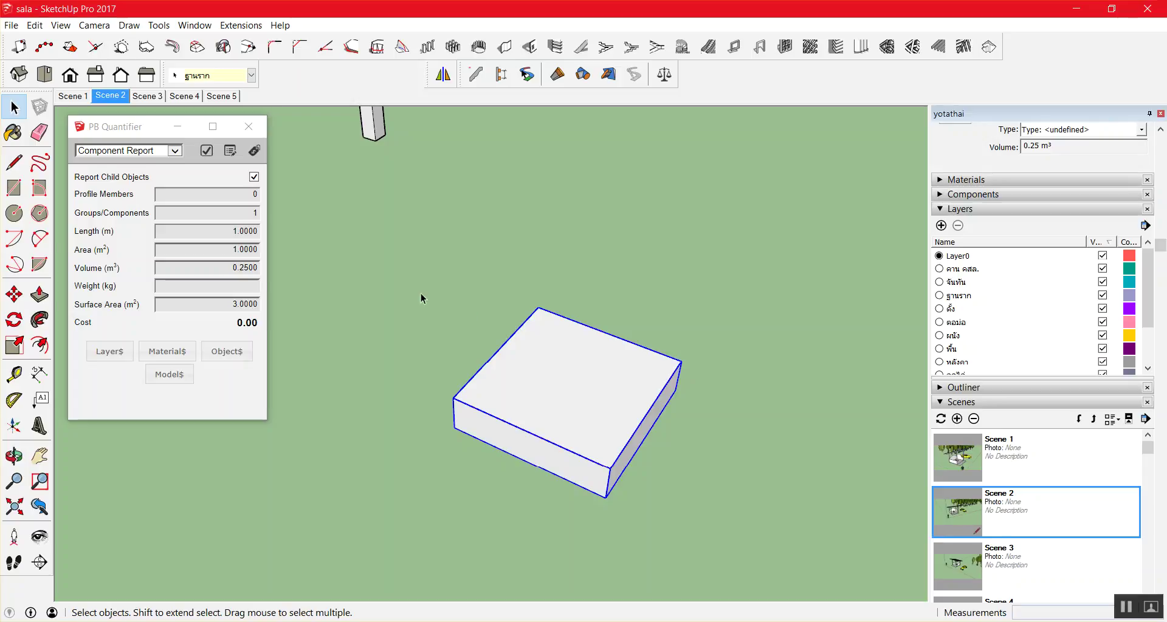
scroll(421, 293, "down", 3)
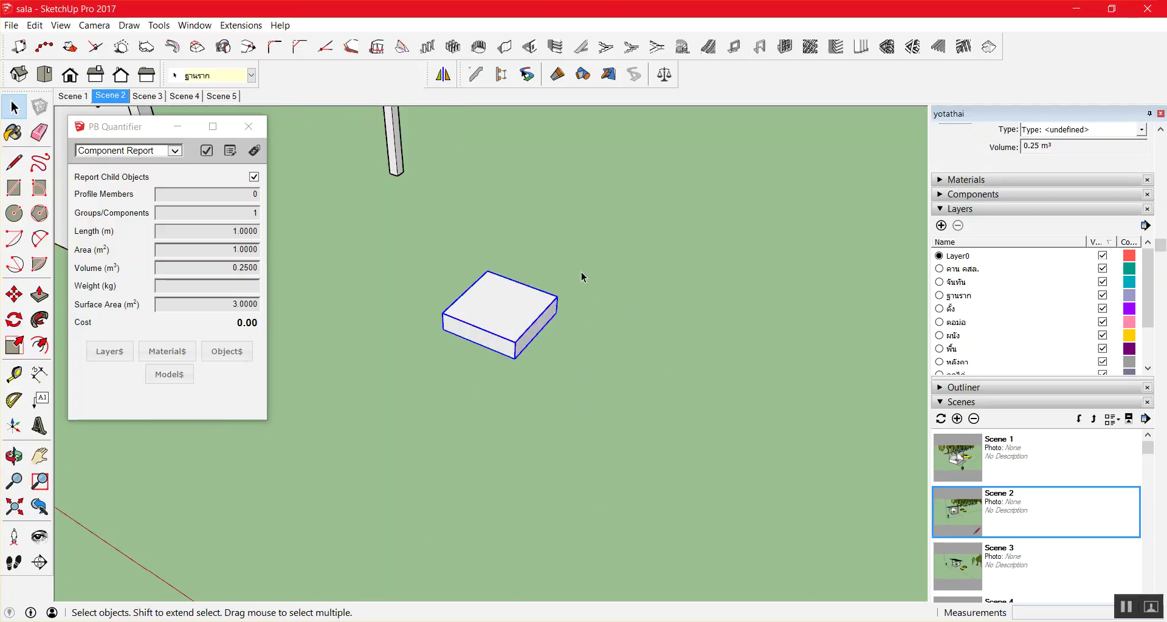
scroll(616, 201, "down", 2)
scroll(564, 208, "down", 2)
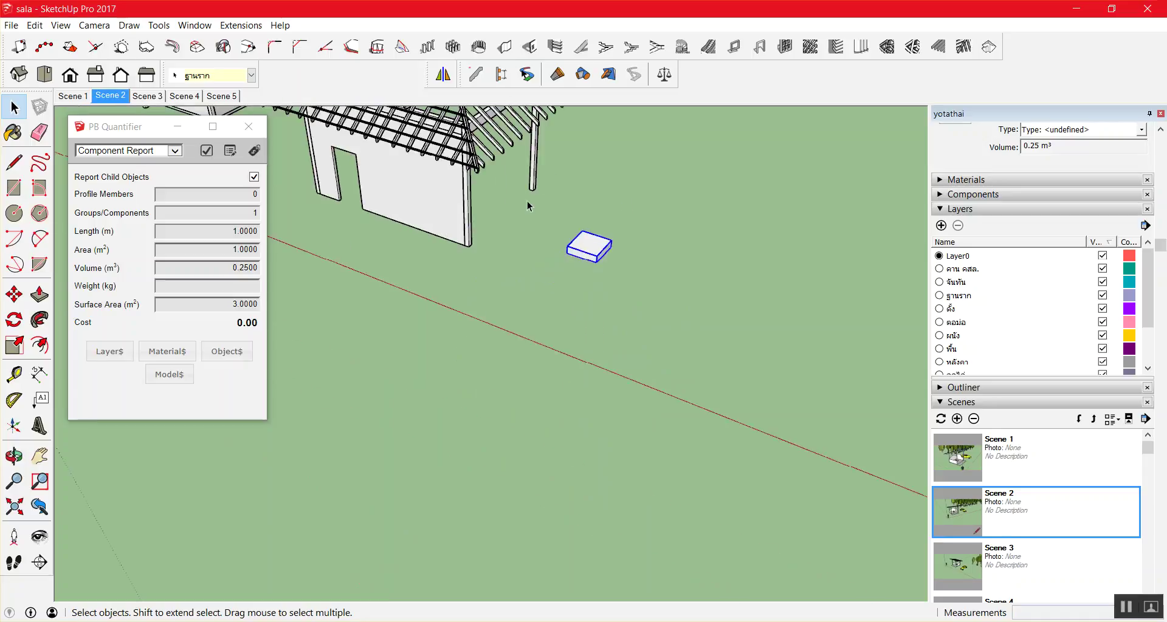
scroll(564, 209, "up", 2)
scroll(489, 190, "up", 2)
scroll(365, 206, "up", 2)
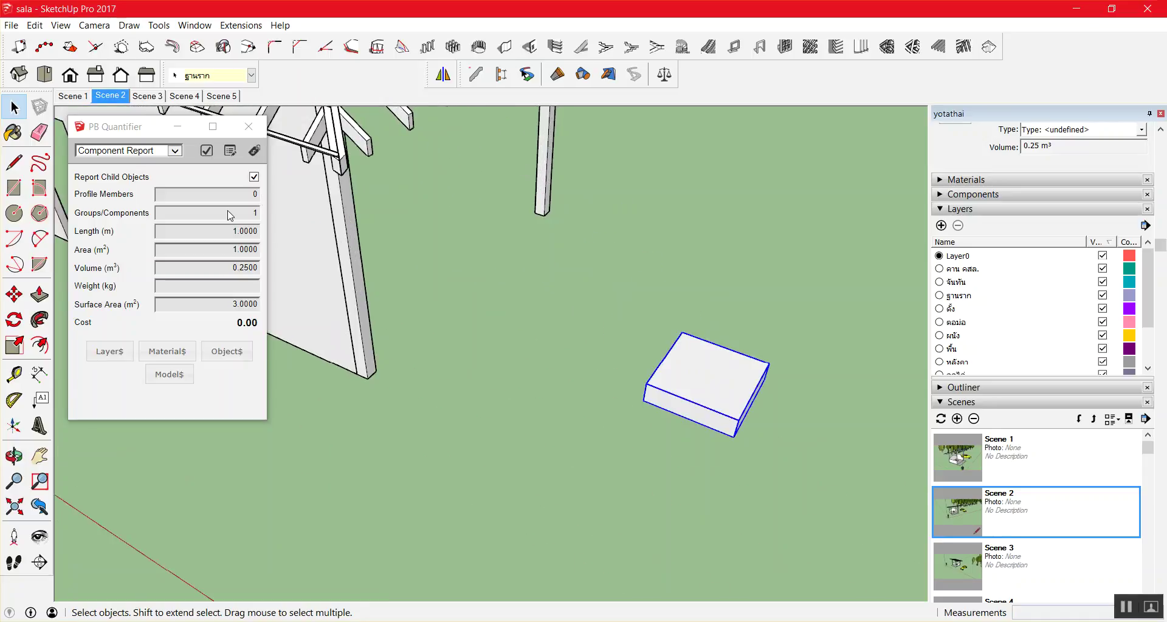
left_click(544, 165)
left_click(543, 226)
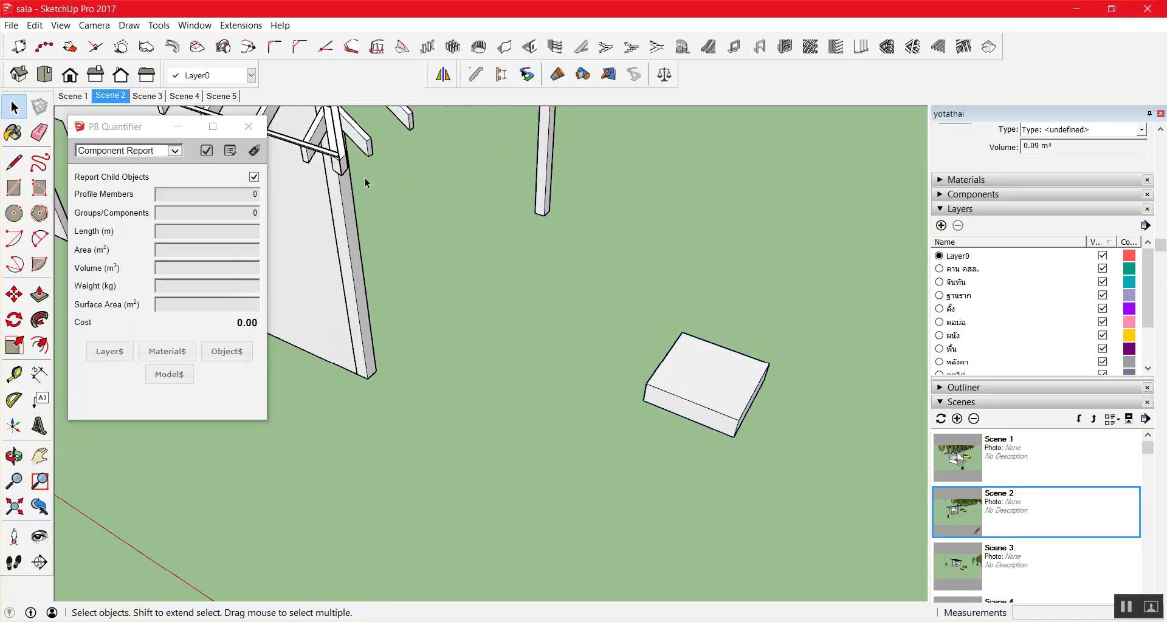
In Profile Builder, copy the existing pole's profile and change its width to 0.20.
left_click(474, 79)
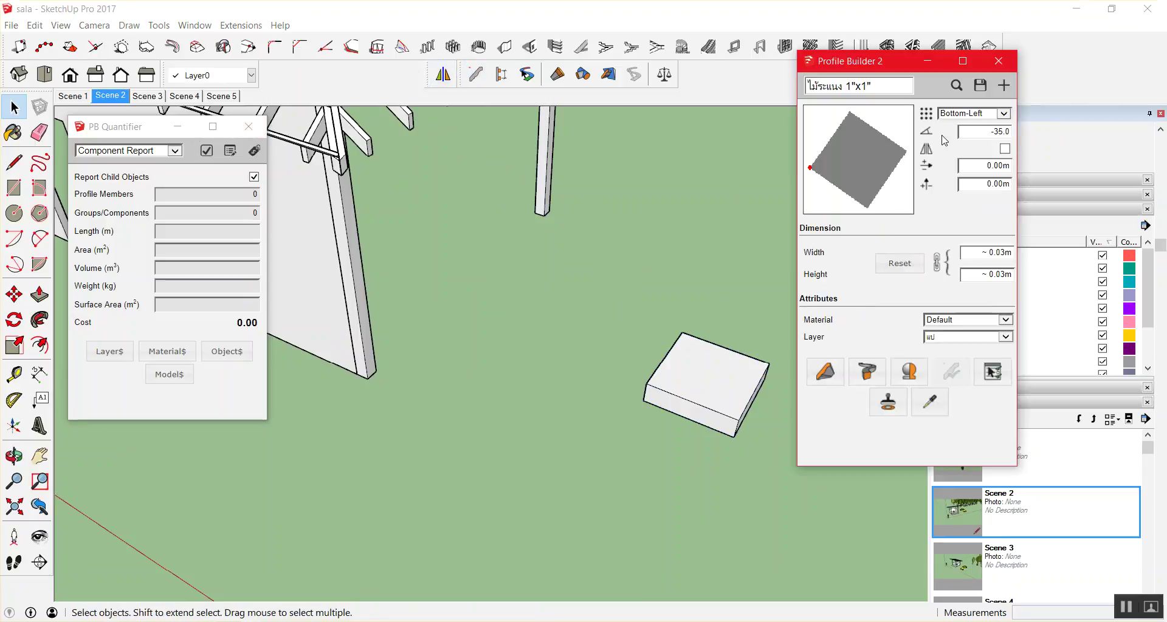
left_click(929, 401)
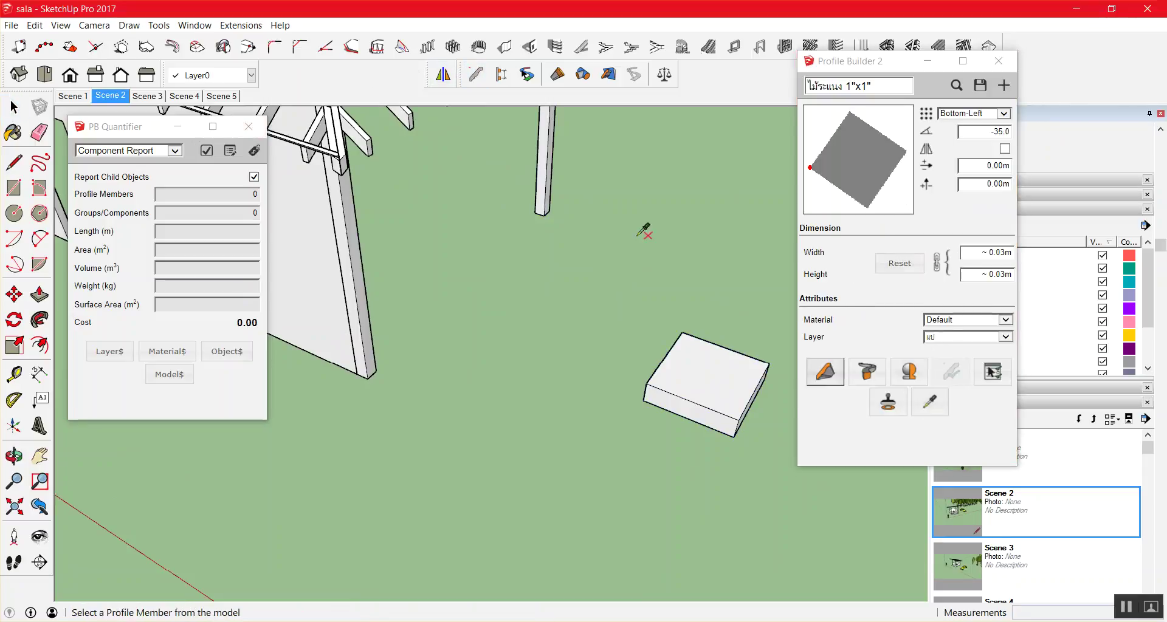
left_click(550, 184)
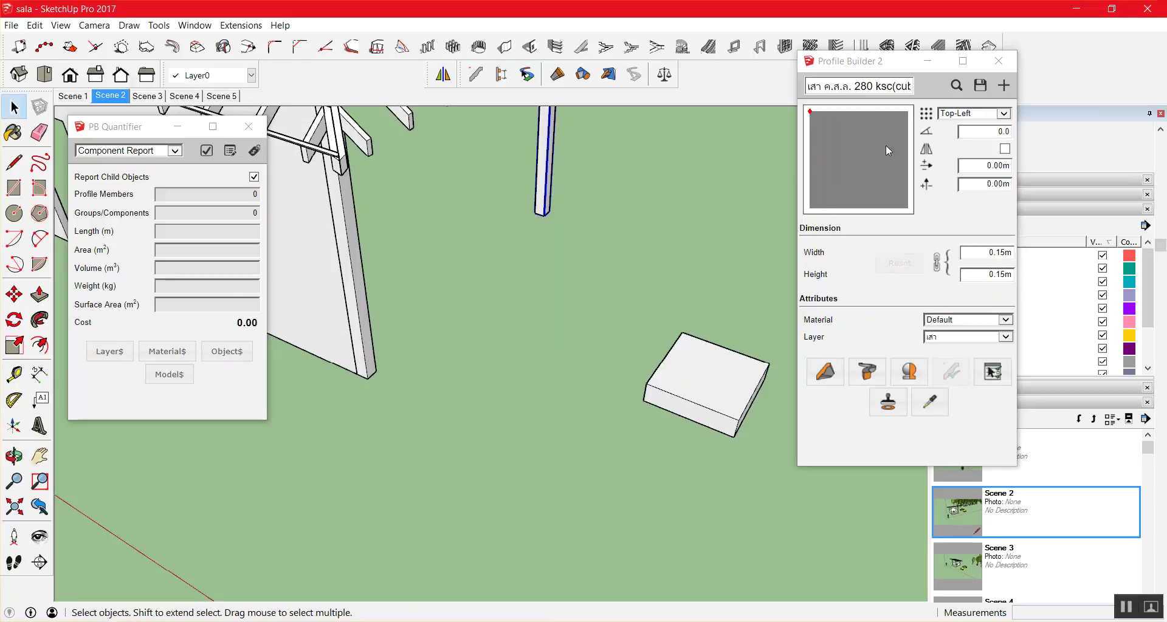
left_click(974, 253)
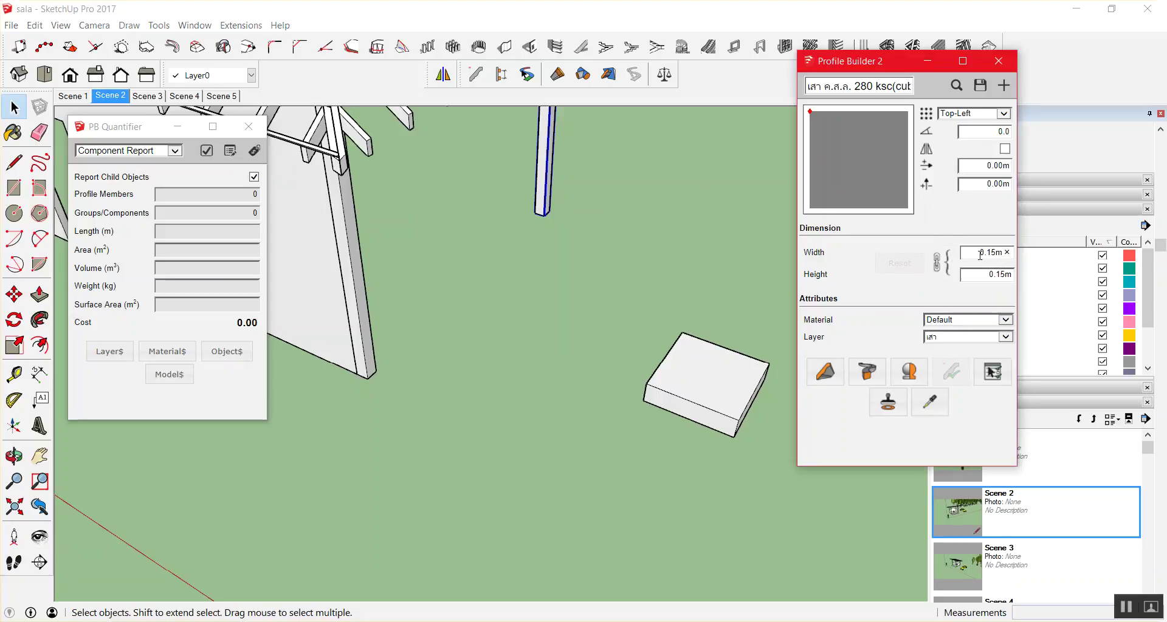
left_click_drag(972, 253, 1033, 257)
type("0.20")
key("Return")
Build a 1.5 m column member on the ground beside the pad and close Profile Builder.
left_click(825, 371)
left_click(638, 335)
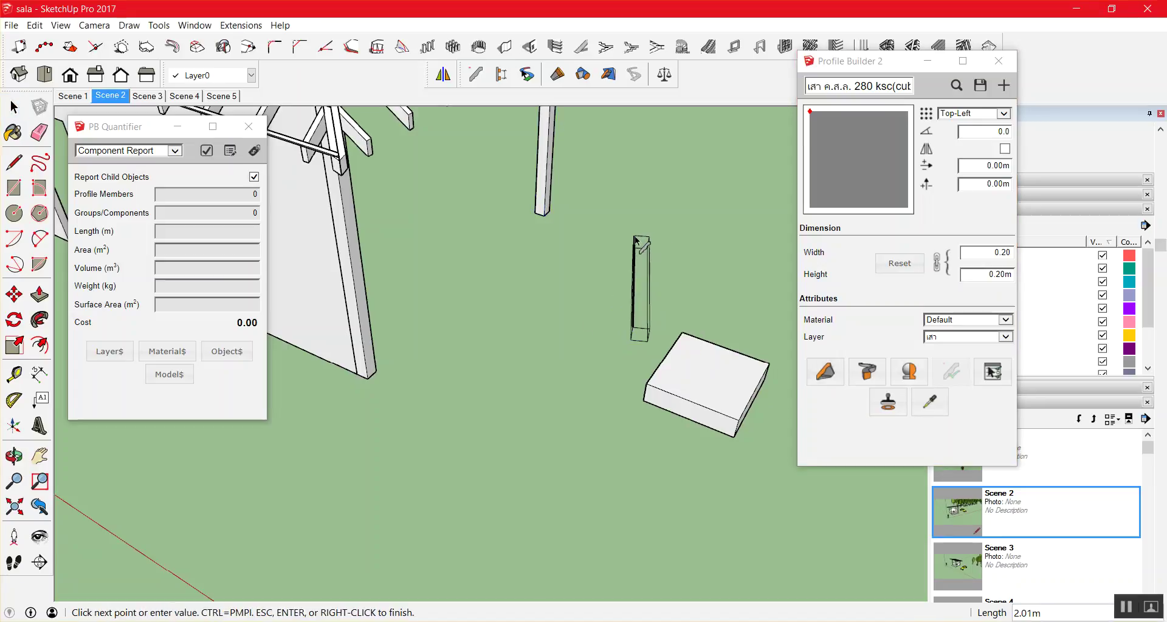
type("1.5")
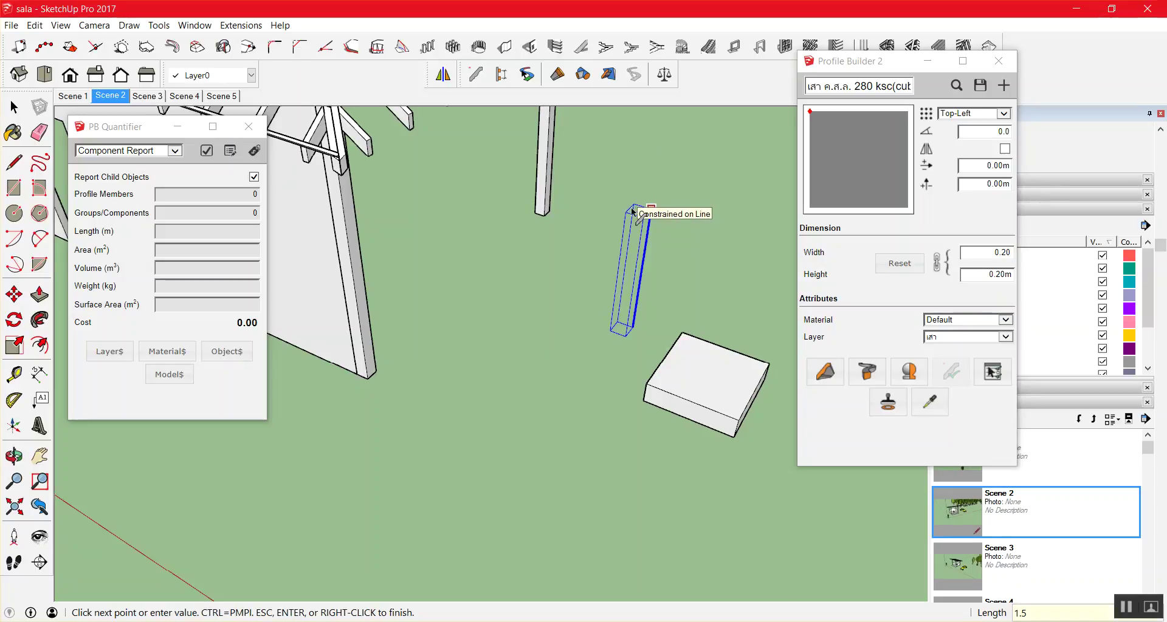
key("Return")
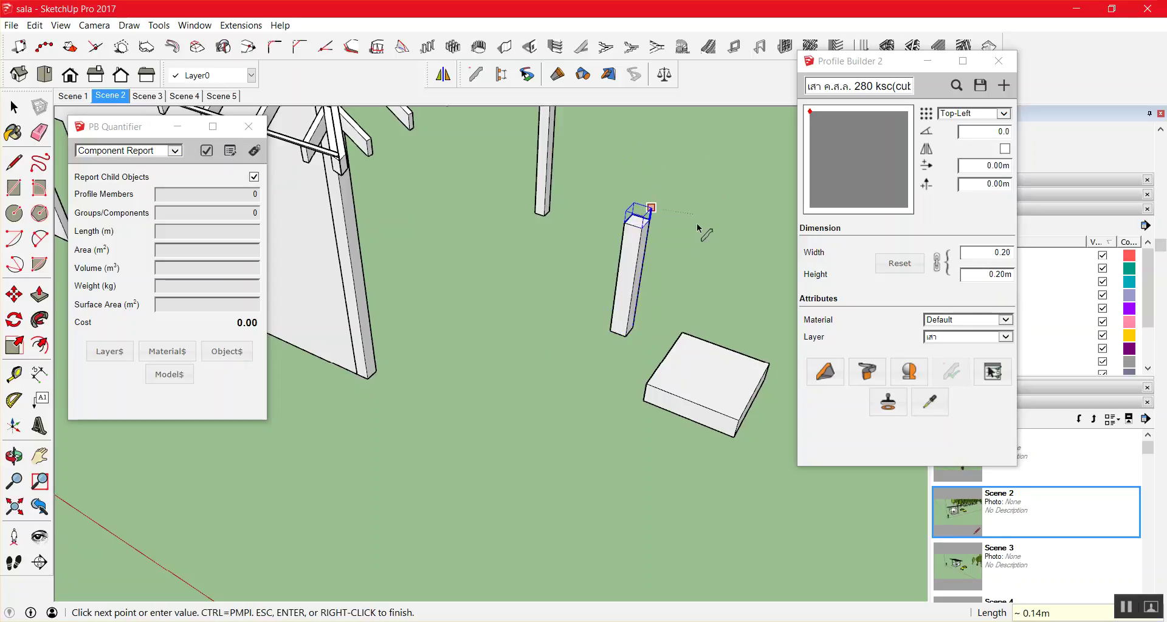
key("Escape")
scroll(660, 198, "up", 3)
scroll(663, 204, "down", 3)
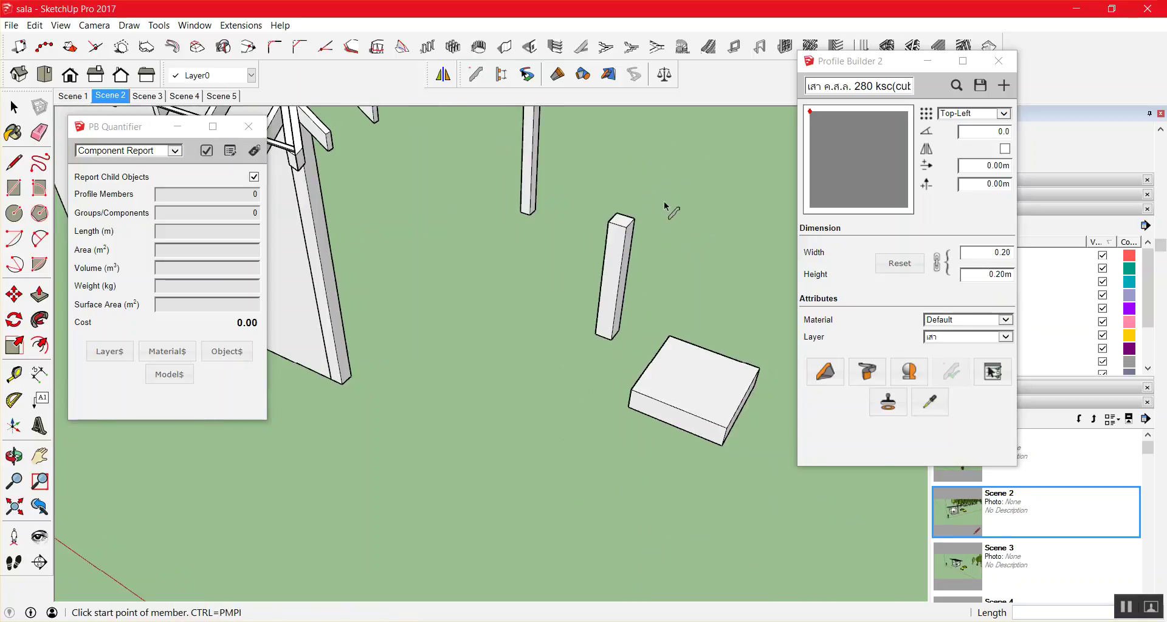
key("space")
scroll(729, 354, "up", 2)
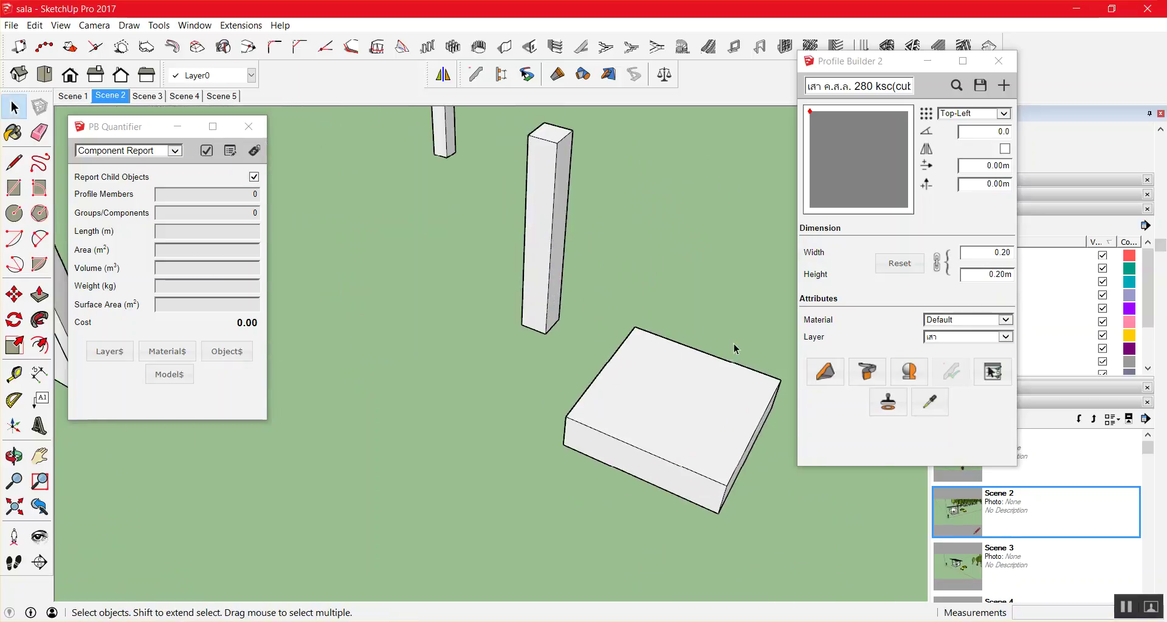
left_click(999, 61)
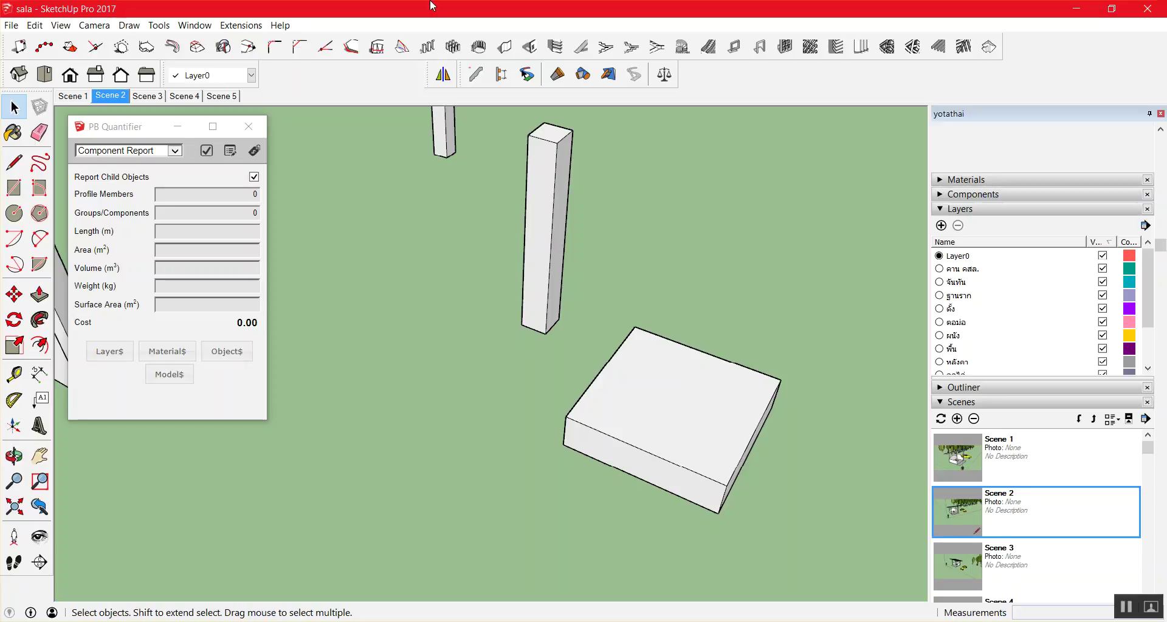
scroll(566, 225, "up", 3)
Draw a corner-to-corner diagonal across the footing pad's top face.
scroll(685, 429, "up", 2)
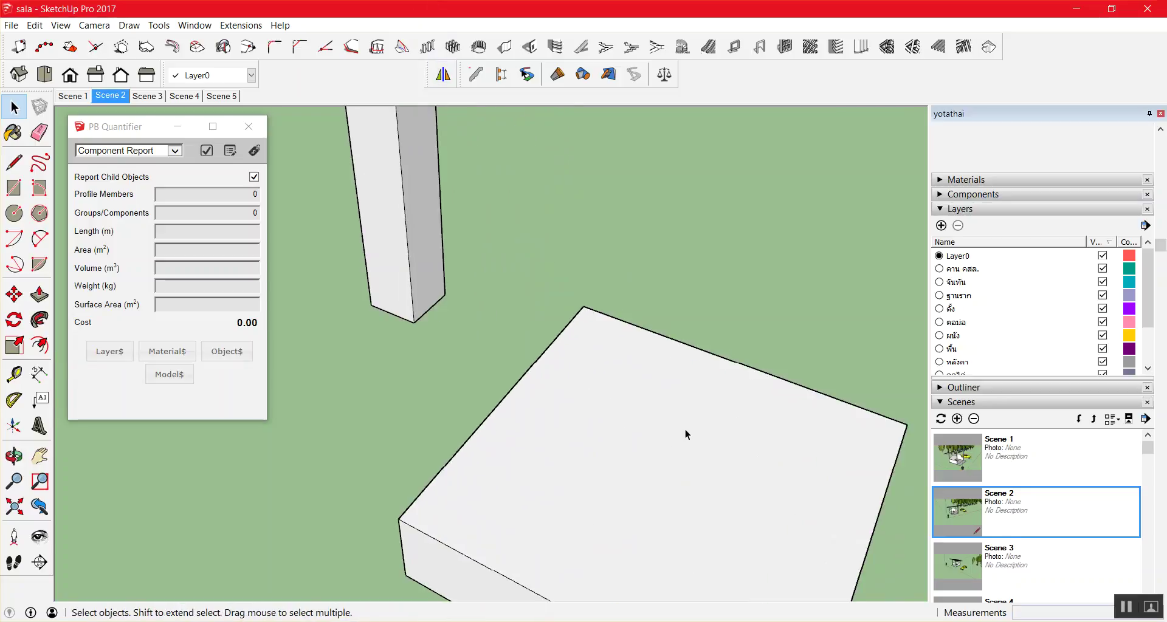
scroll(595, 348, "down", 2)
scroll(615, 374, "down", 2)
scroll(654, 417, "up", 2)
scroll(664, 438, "up", 1)
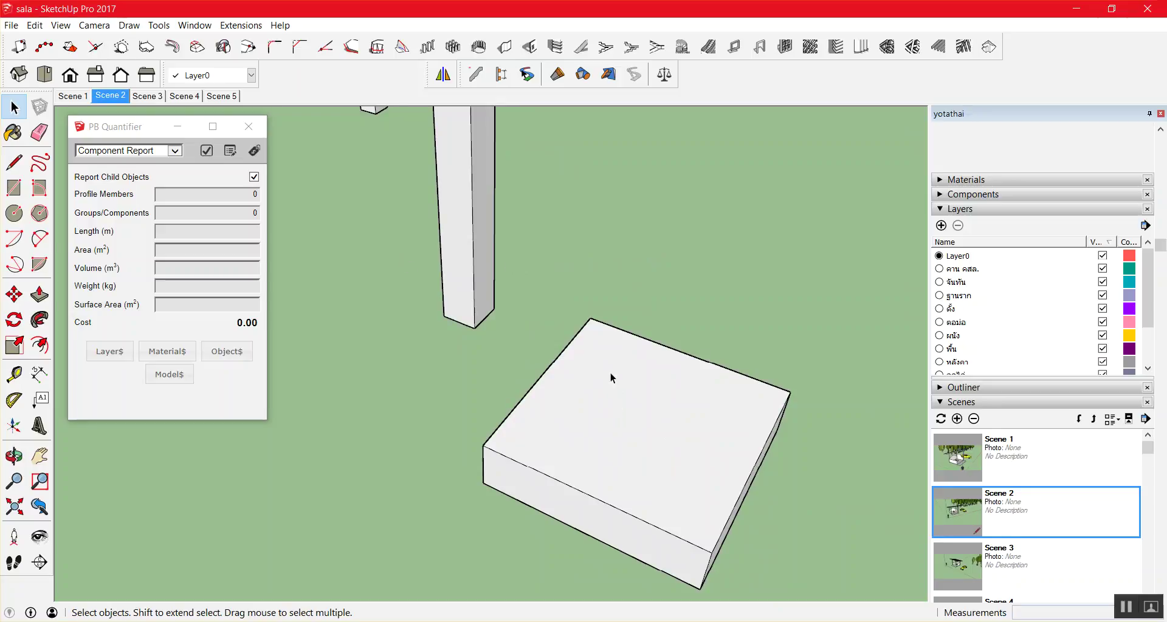
key("l")
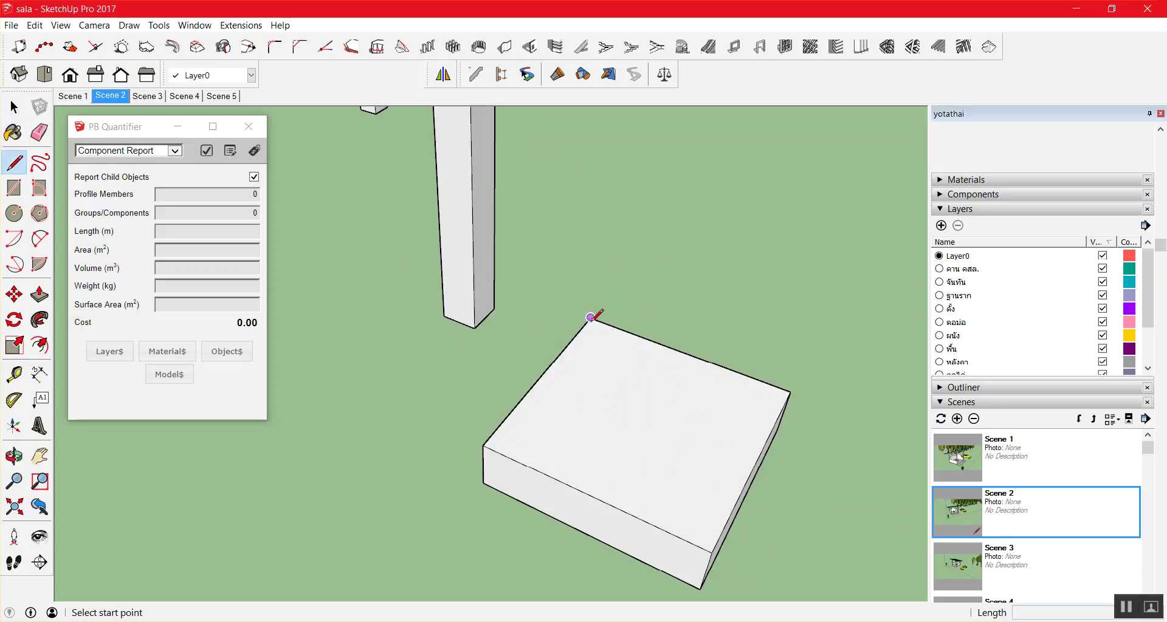
left_click(591, 317)
left_click(711, 552)
key("space")
left_click(478, 313)
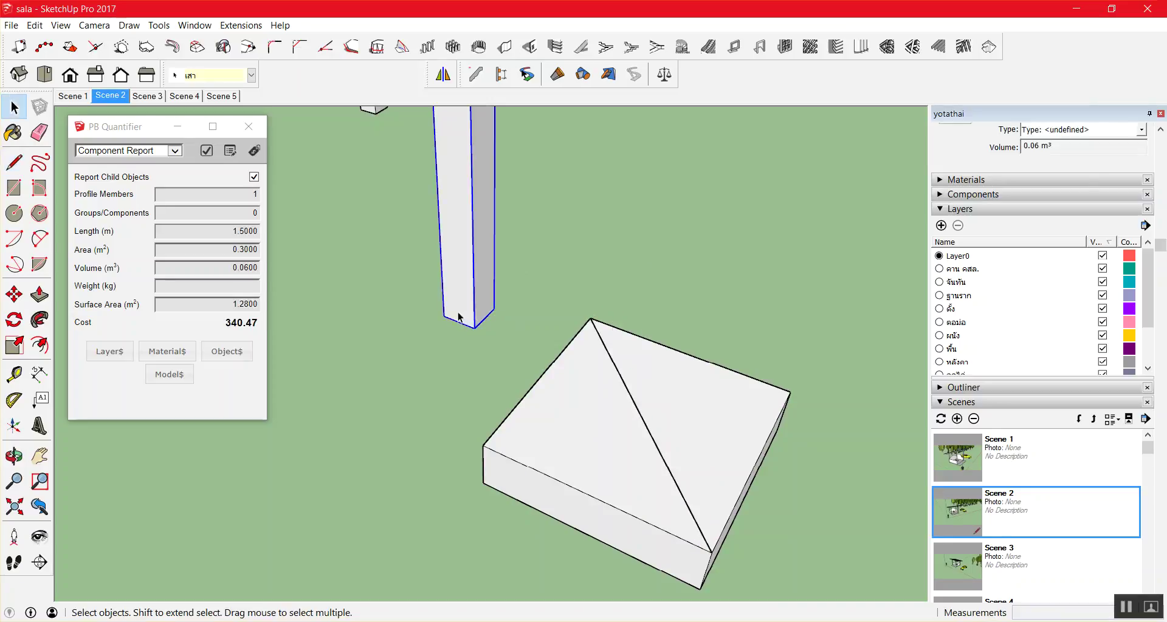
Draw a line across the column's base and orbit around the footing to inspect.
key("l")
left_click(445, 311)
left_click(478, 310)
key("space")
scroll(462, 307, "up", 2)
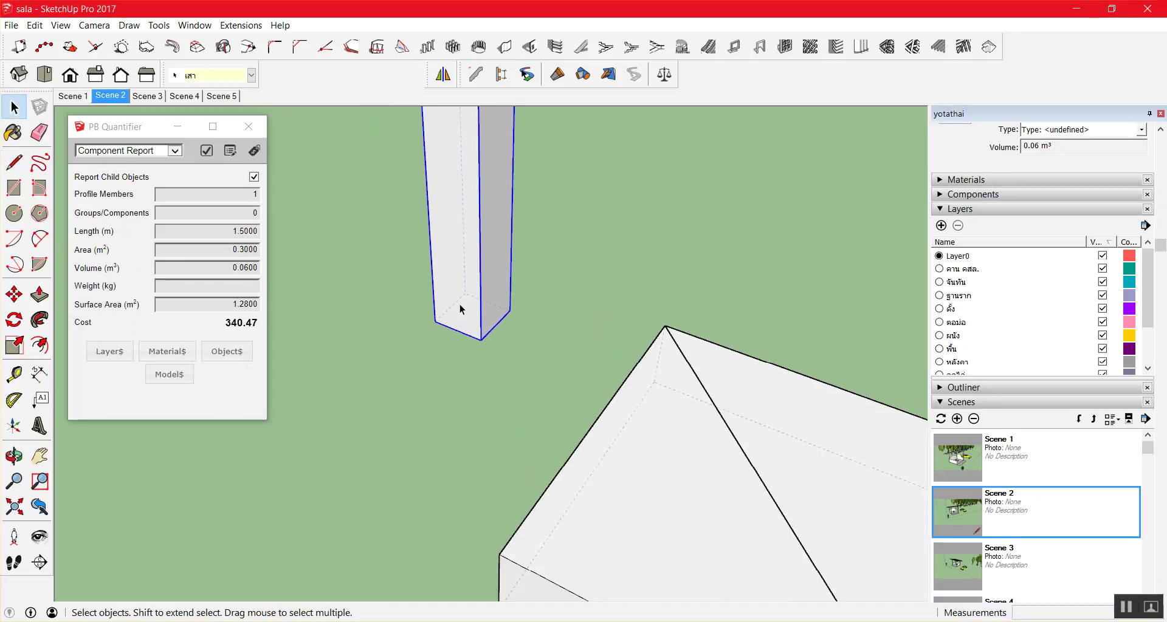
key("l")
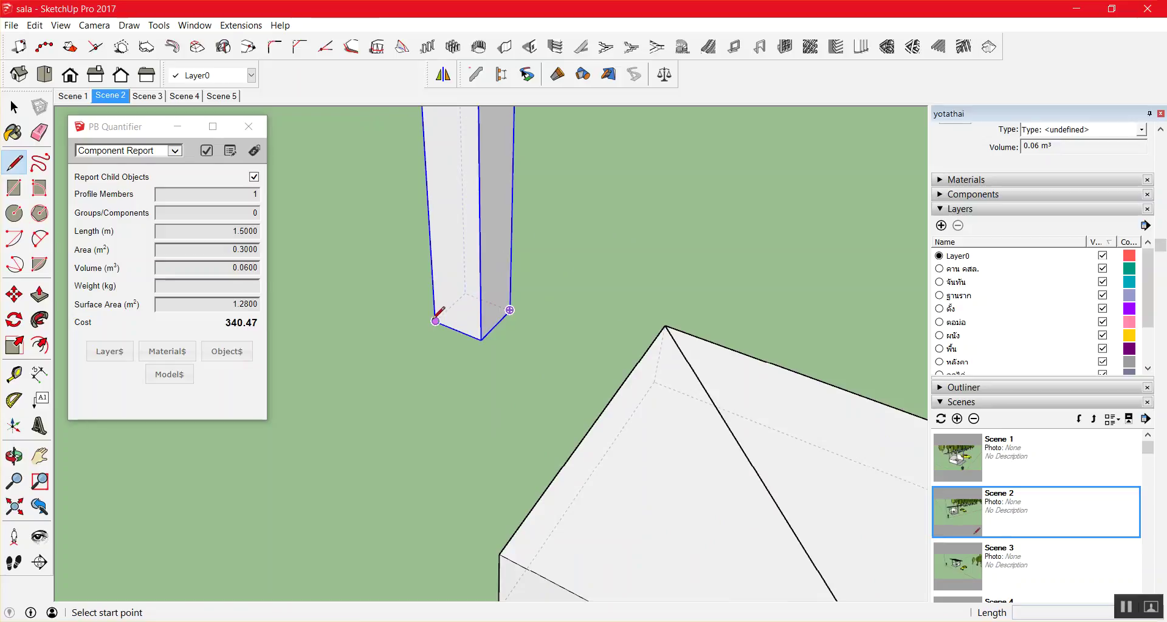
left_click(435, 321)
key("space")
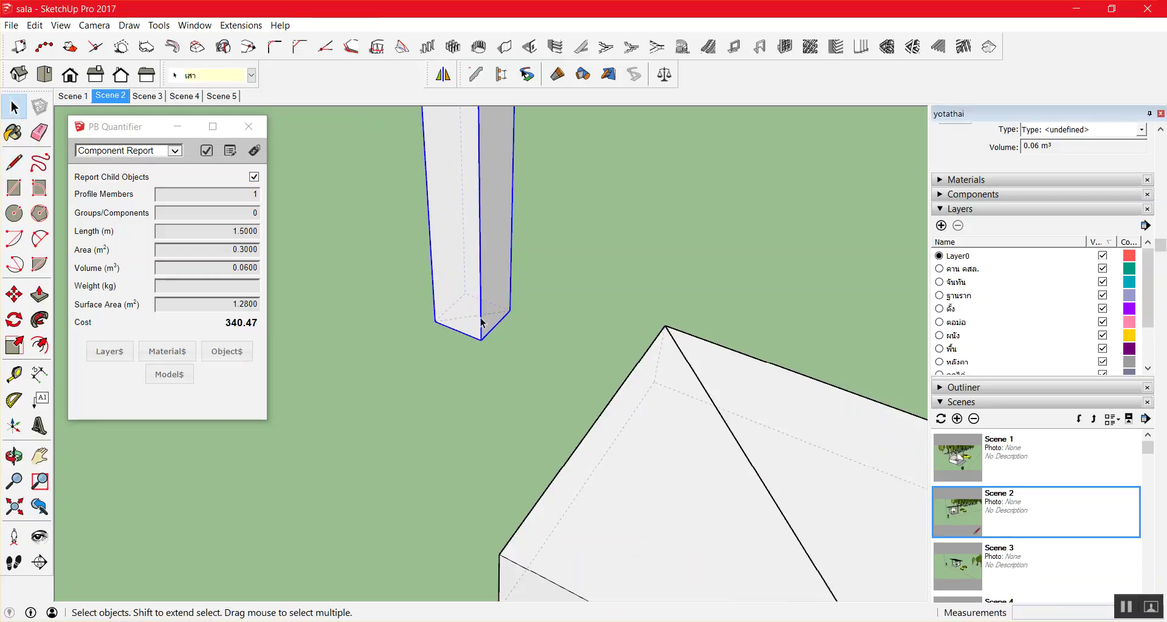
scroll(492, 321, "down", 1)
key("o")
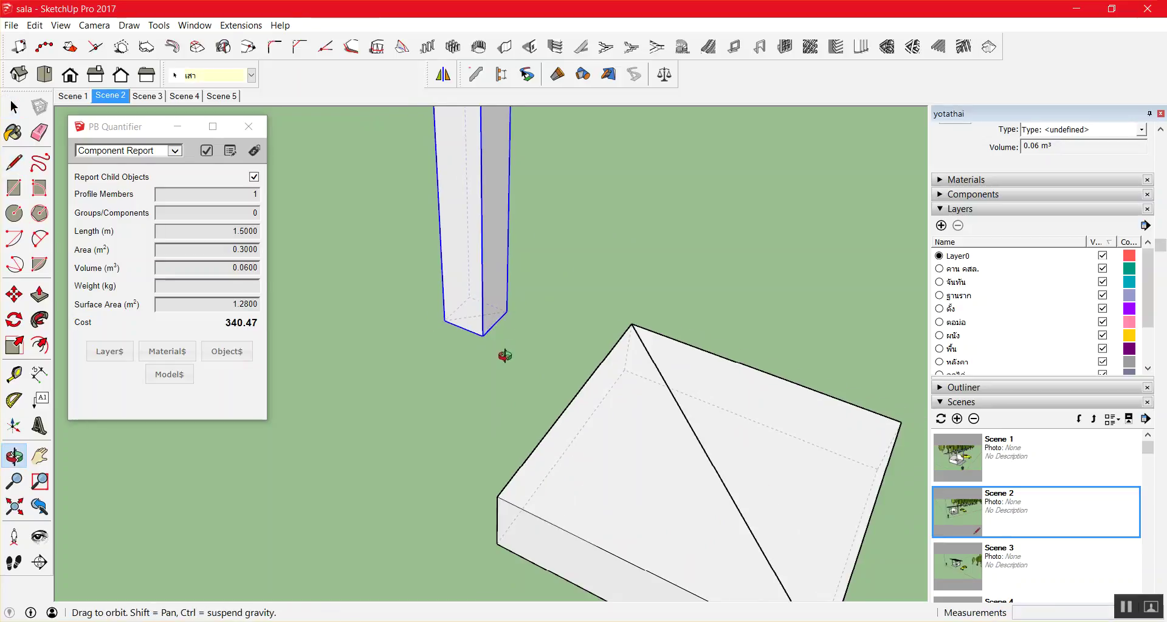
left_click_drag(503, 362, 599, 359)
key("space")
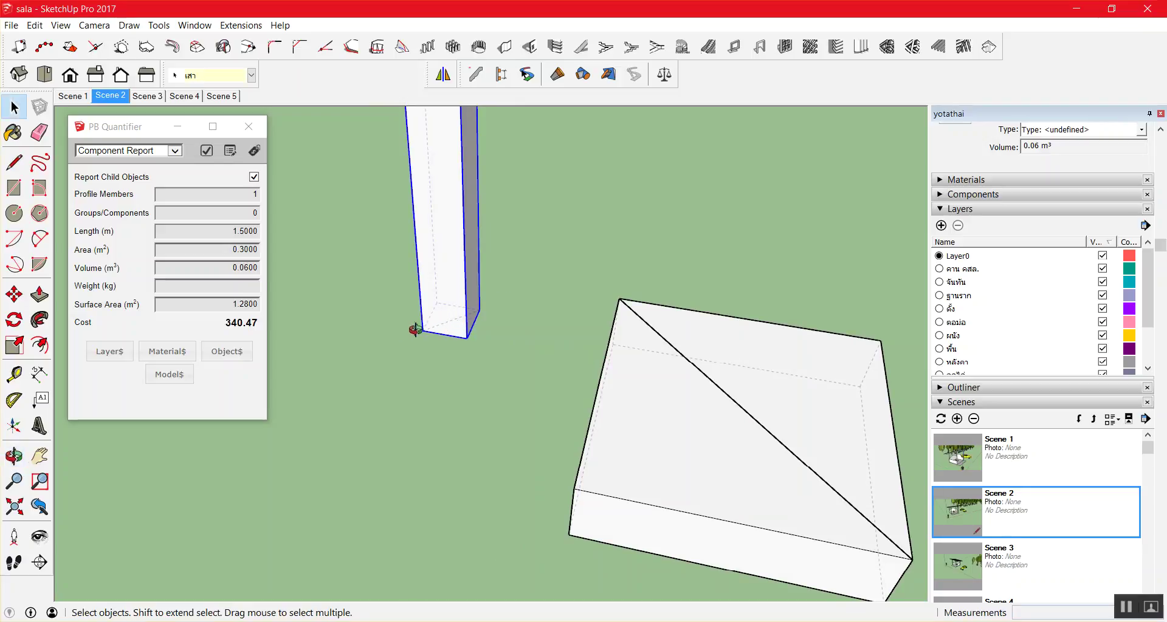
Move the 1.5 m column from its base toward the footing pad.
key("m")
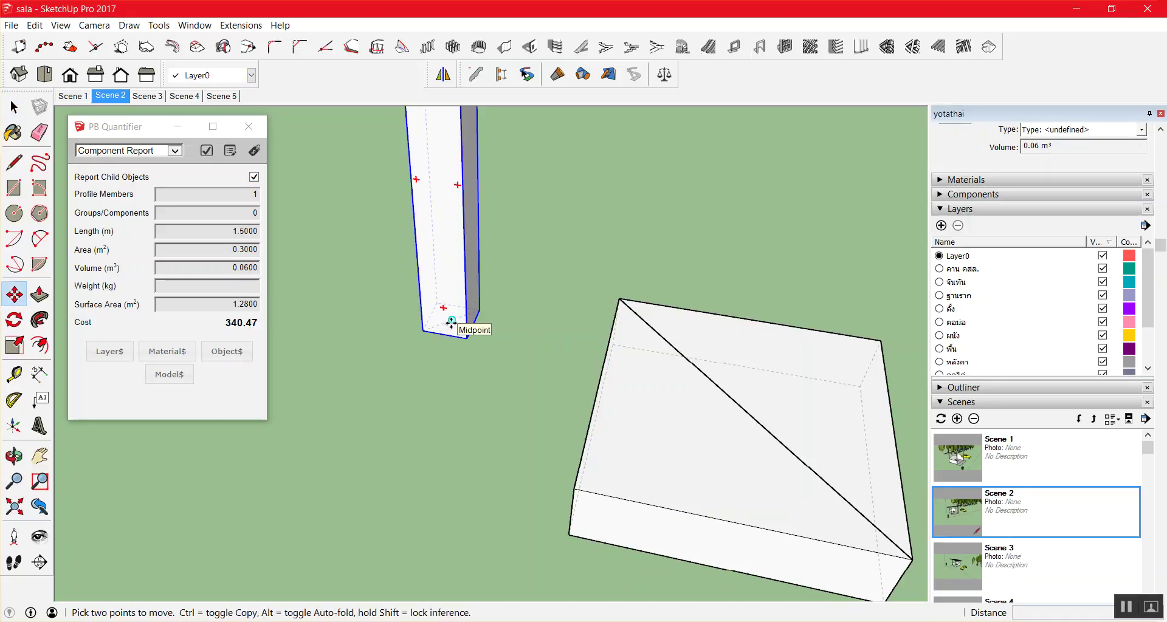
scroll(453, 328, "up", 2)
scroll(462, 315, "up", 2)
scroll(462, 311, "up", 1)
scroll(462, 310, "up", 1)
scroll(462, 309, "down", 1)
left_click(462, 309)
scroll(465, 310, "up", 1)
scroll(478, 334, "down", 1)
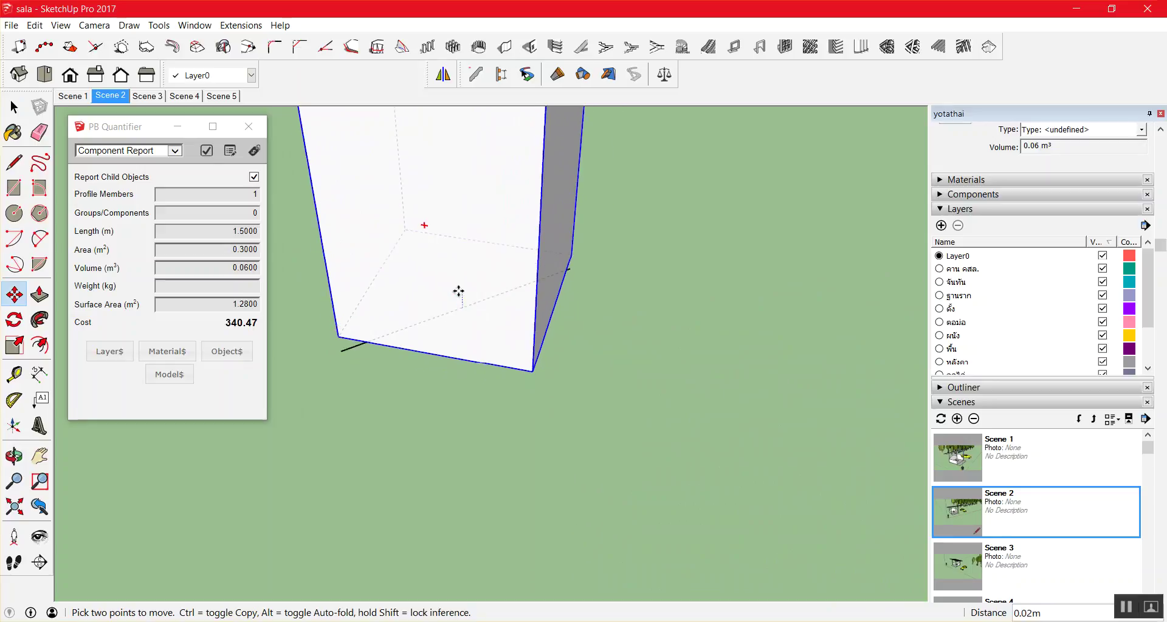
scroll(456, 288, "down", 2)
scroll(448, 268, "down", 1)
scroll(668, 304, "down", 1)
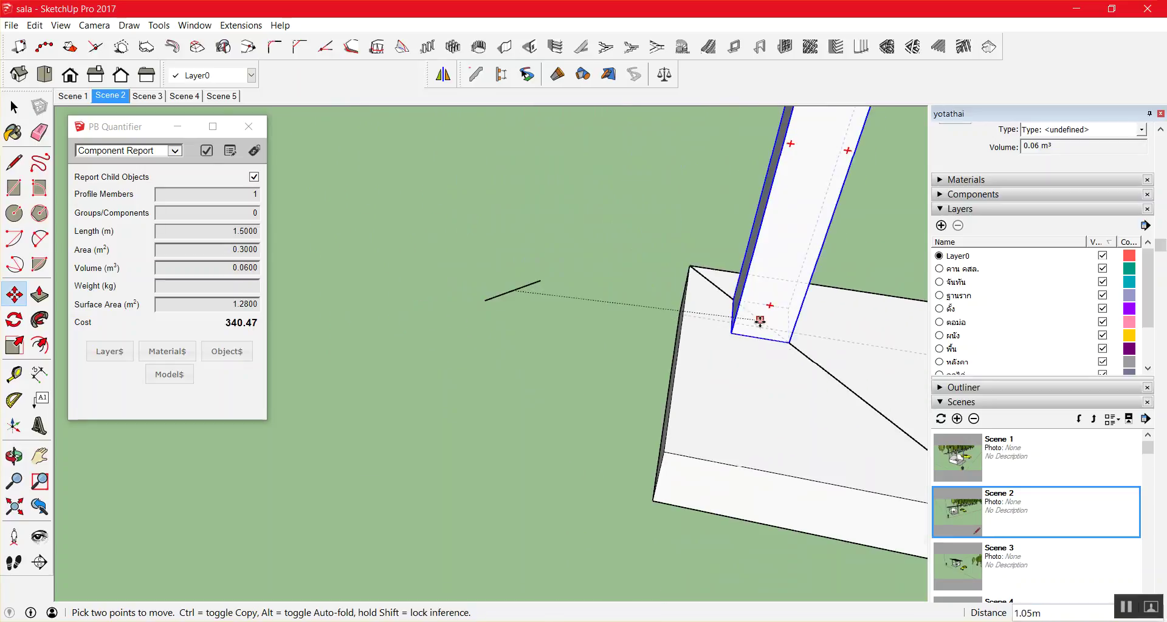
scroll(748, 329, "down", 1)
scroll(778, 365, "down", 1)
left_click(815, 367)
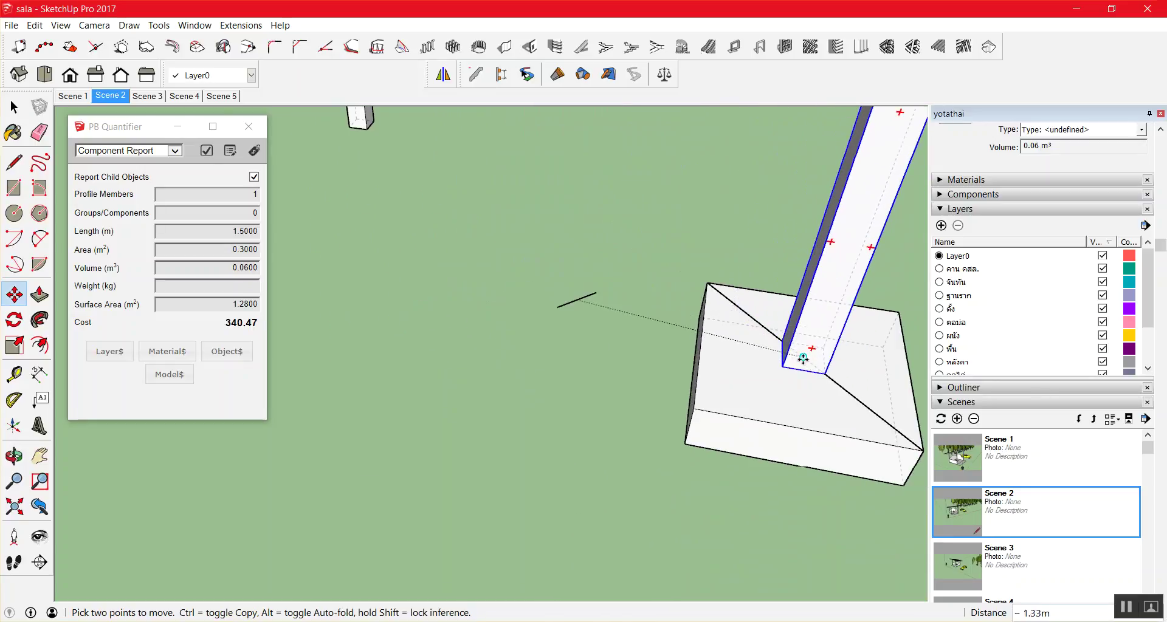
key("space")
scroll(539, 292, "down", 2)
scroll(812, 297, "up", 1)
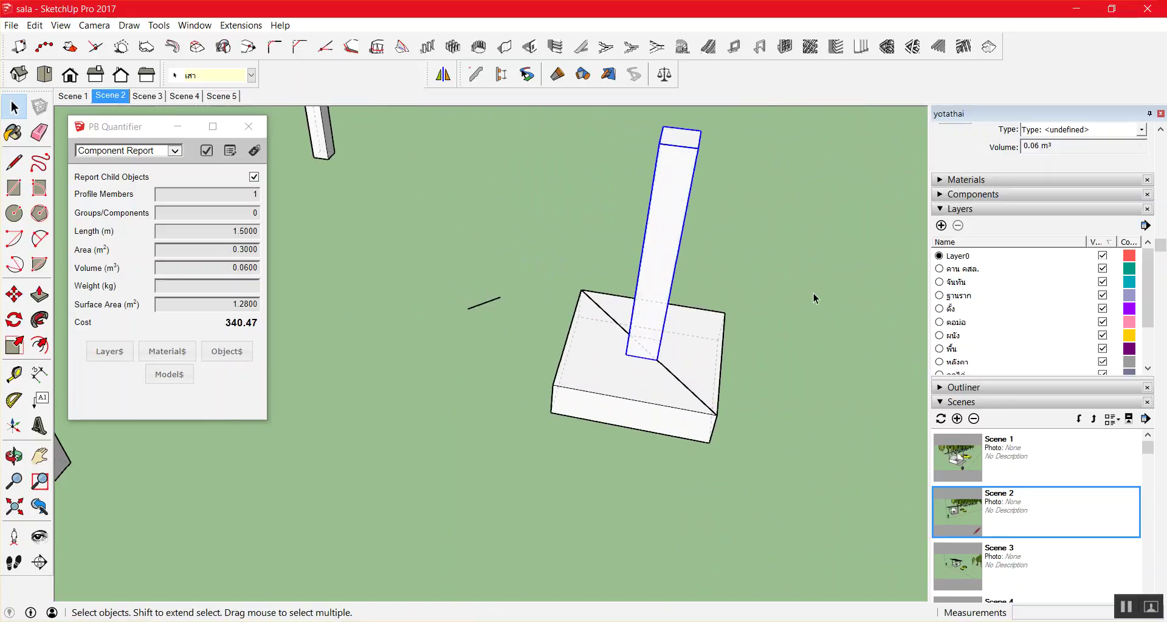
scroll(785, 296, "down", 2)
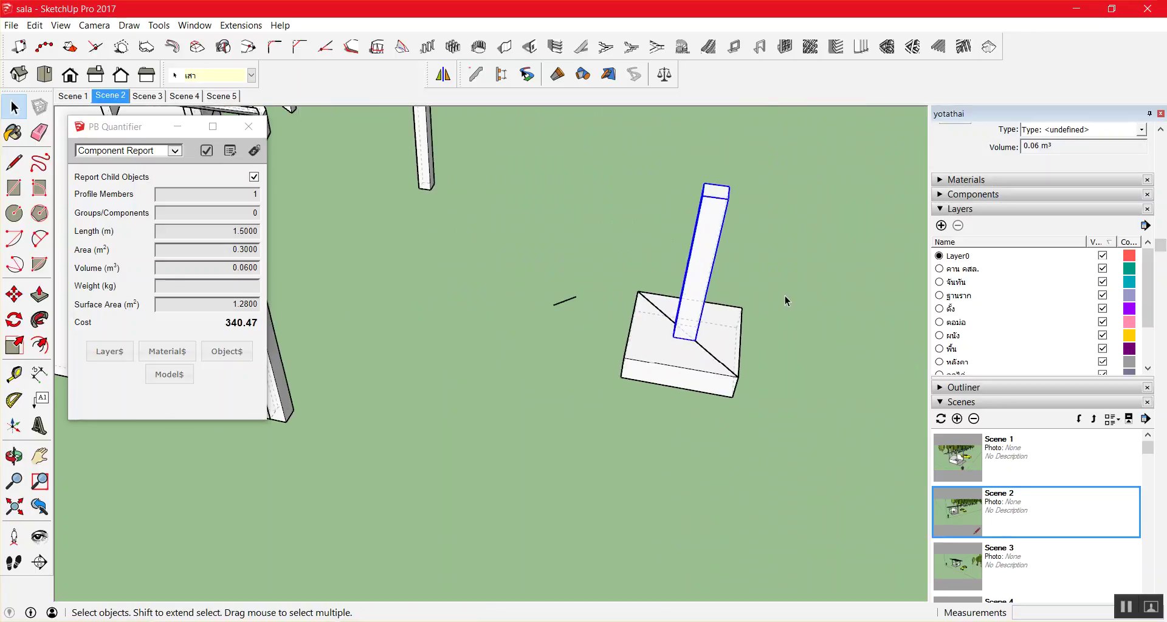
scroll(784, 297, "down", 1)
scroll(783, 294, "up", 1)
scroll(758, 298, "up", 1)
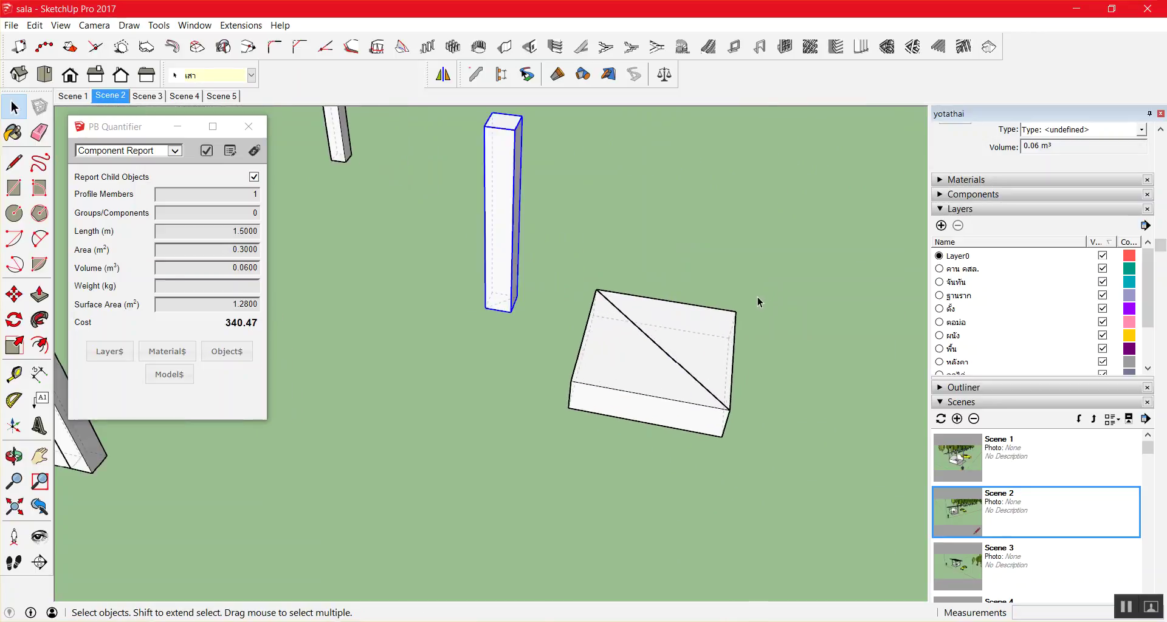
Reselect the column and hide the dashed back edges with K.
left_click(568, 299)
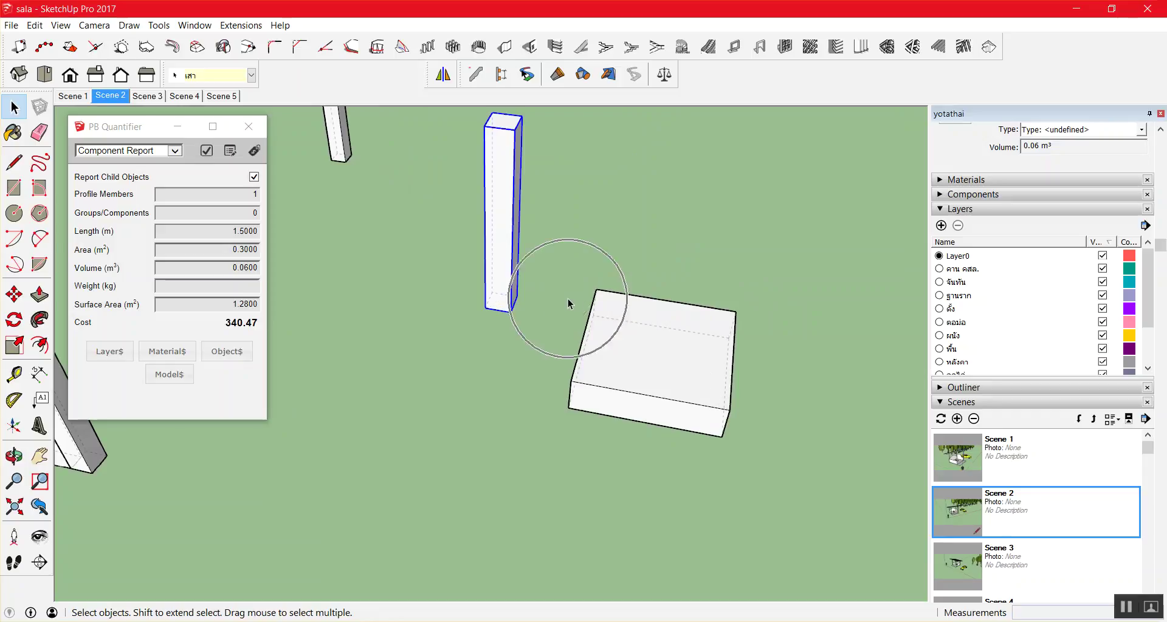
left_click(506, 304)
scroll(501, 322, "up", 2)
scroll(504, 318, "up", 1)
scroll(505, 318, "down", 2)
key("k")
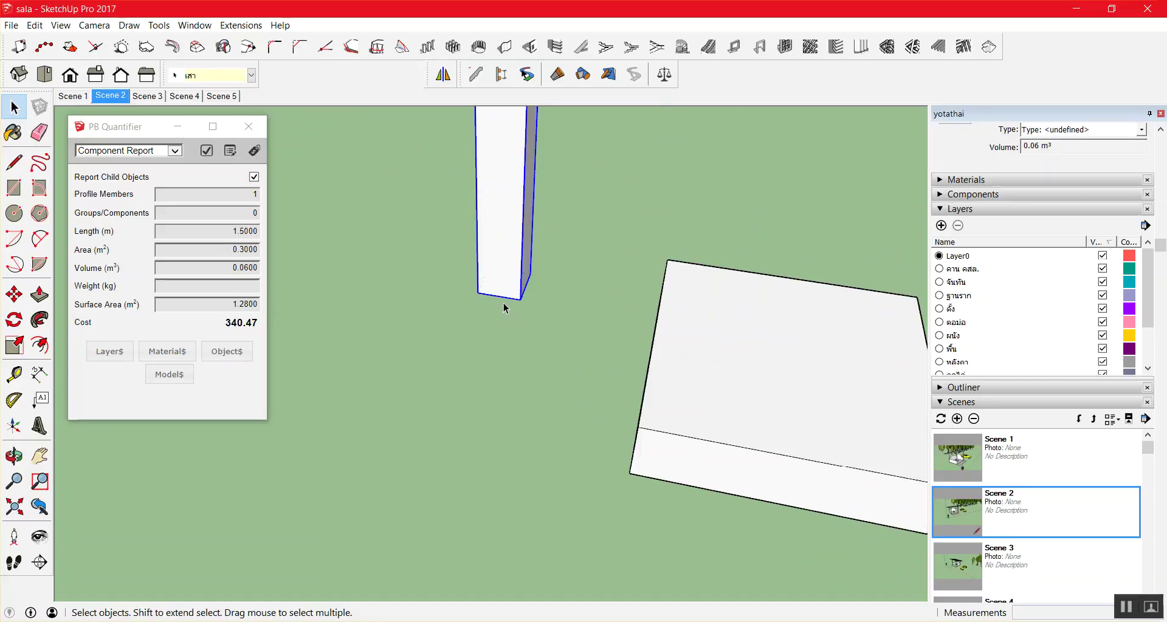
scroll(500, 313, "down", 2)
Set the column down on the footing pad by its bottom corner.
key("m")
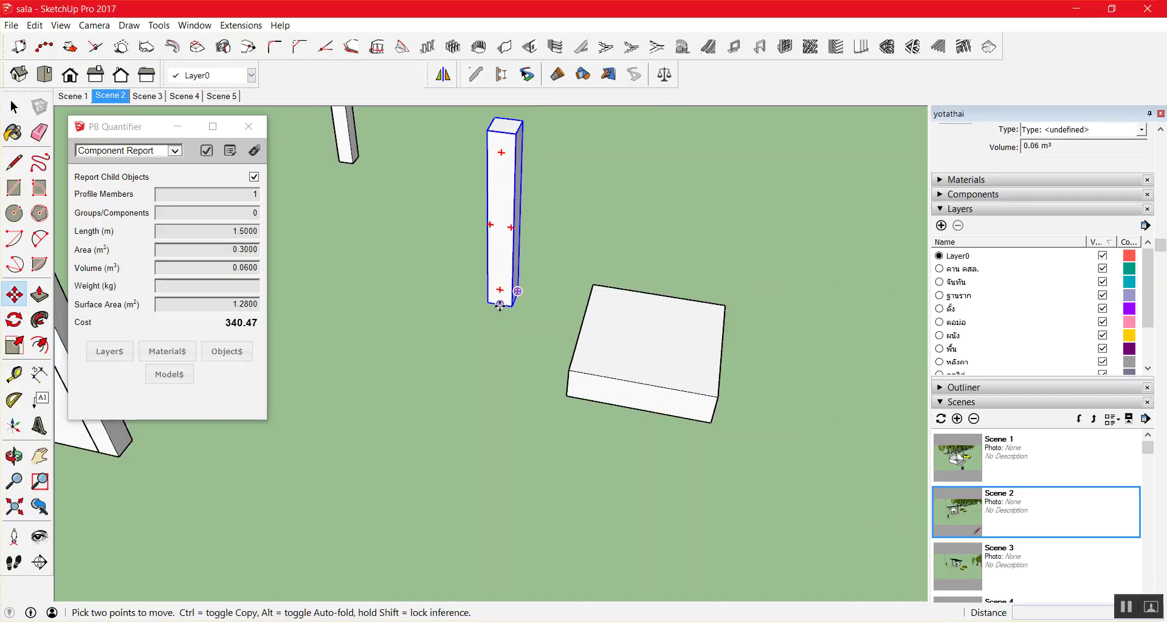
left_click(501, 304)
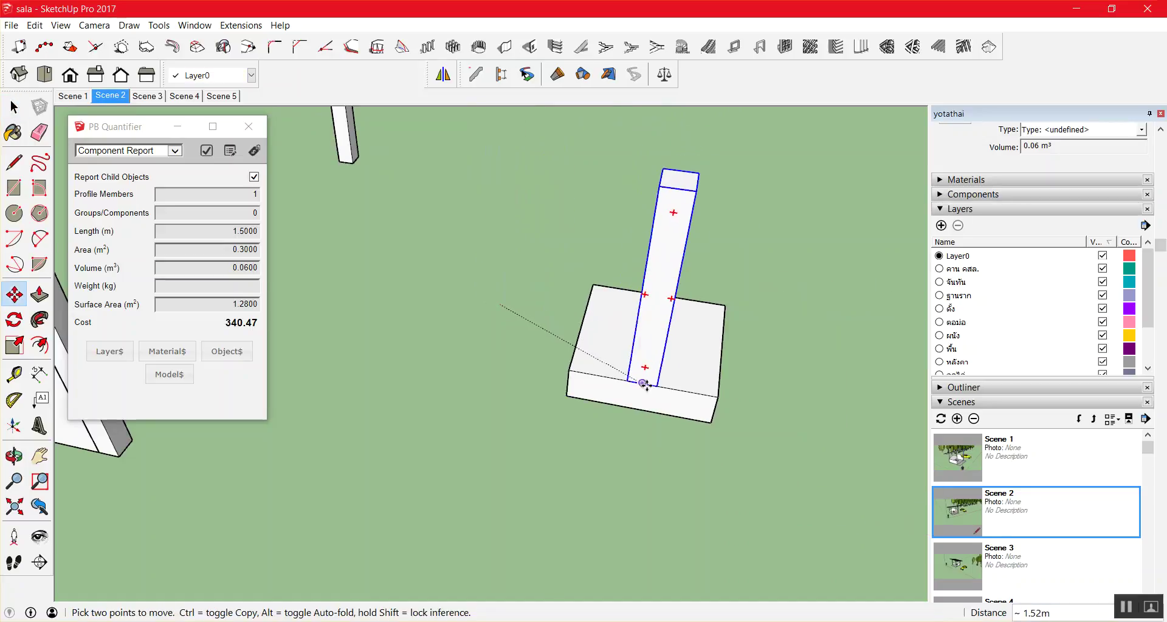
left_click(643, 384)
mouse_move(643, 384)
middle_mouse_down()
mouse_move(786, 340)
mouse_move(336, 347)
middle_mouse_up()
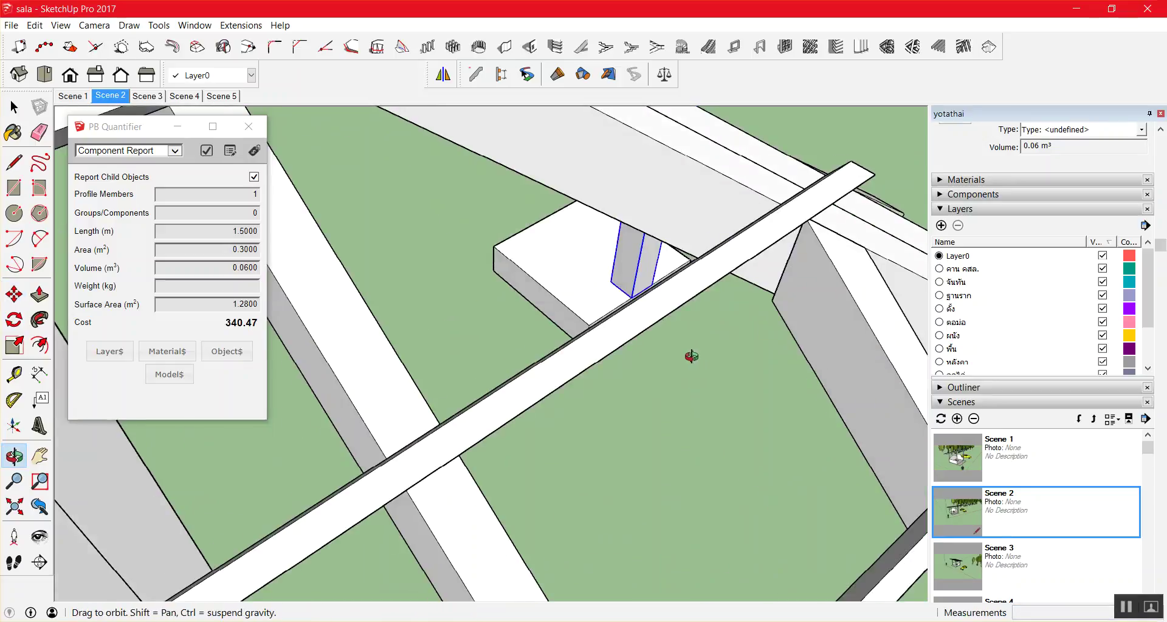
middle_click_drag(336, 347, 455, 395)
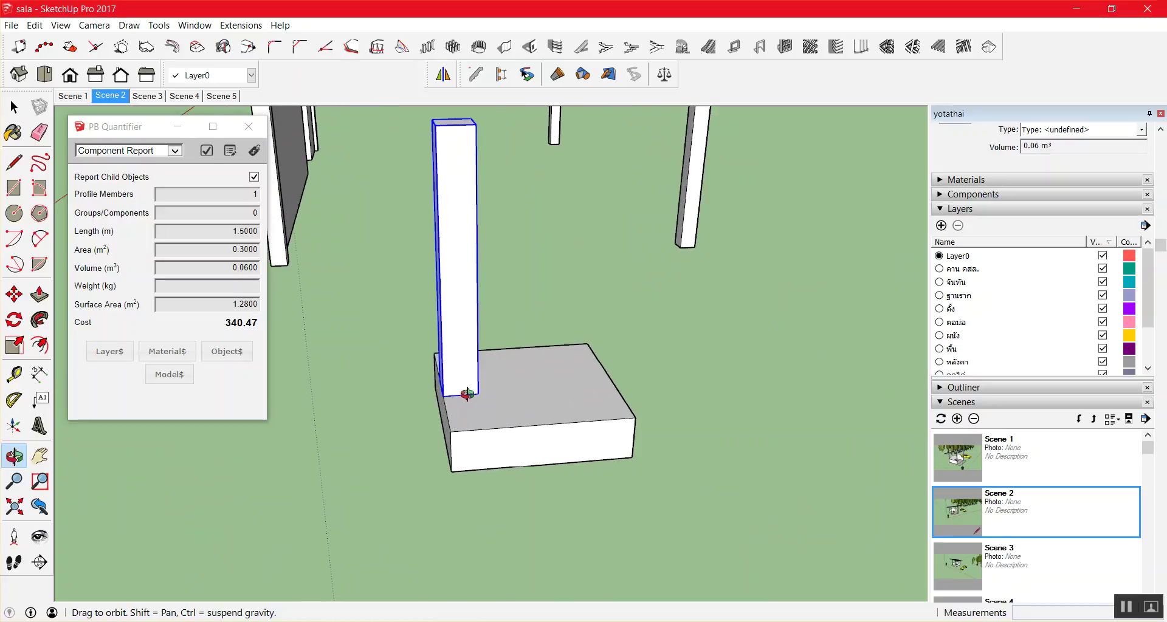
key("space")
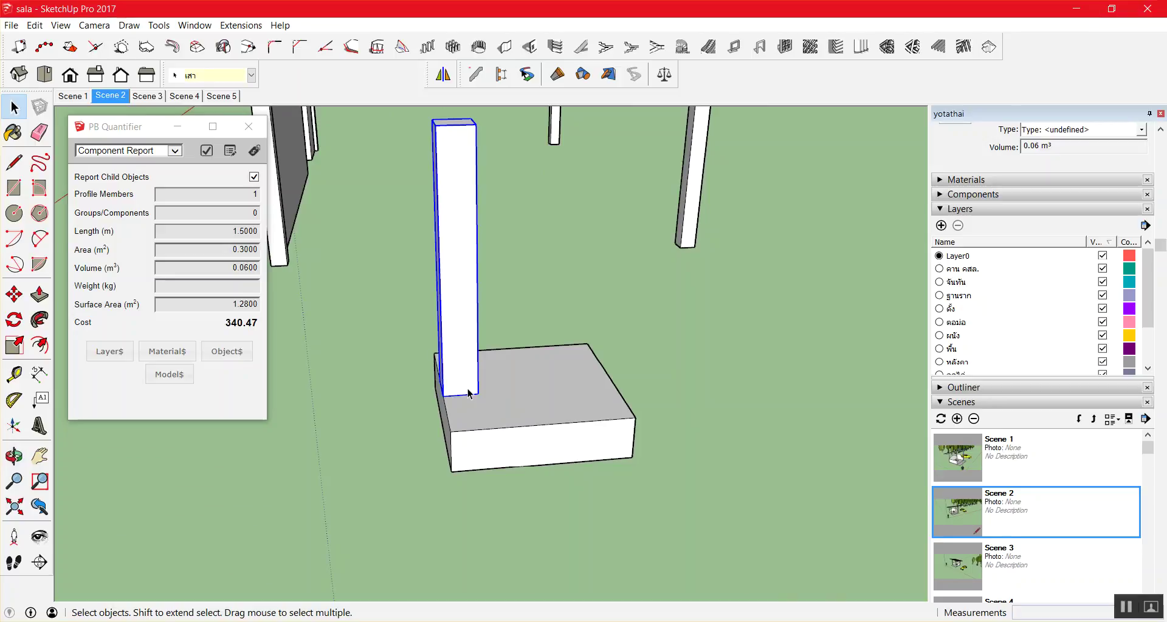
Re-move the column by its base-edge midpoint so it sits at the pad's centre.
middle_click_drag(470, 392, 527, 417)
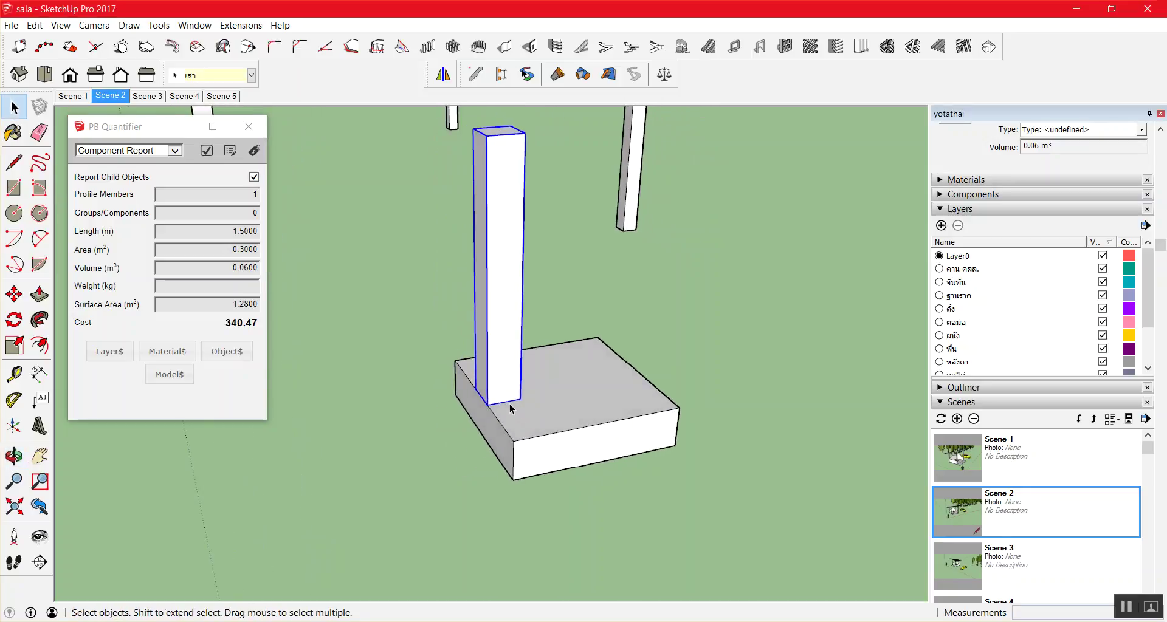
key("m")
left_click(504, 402)
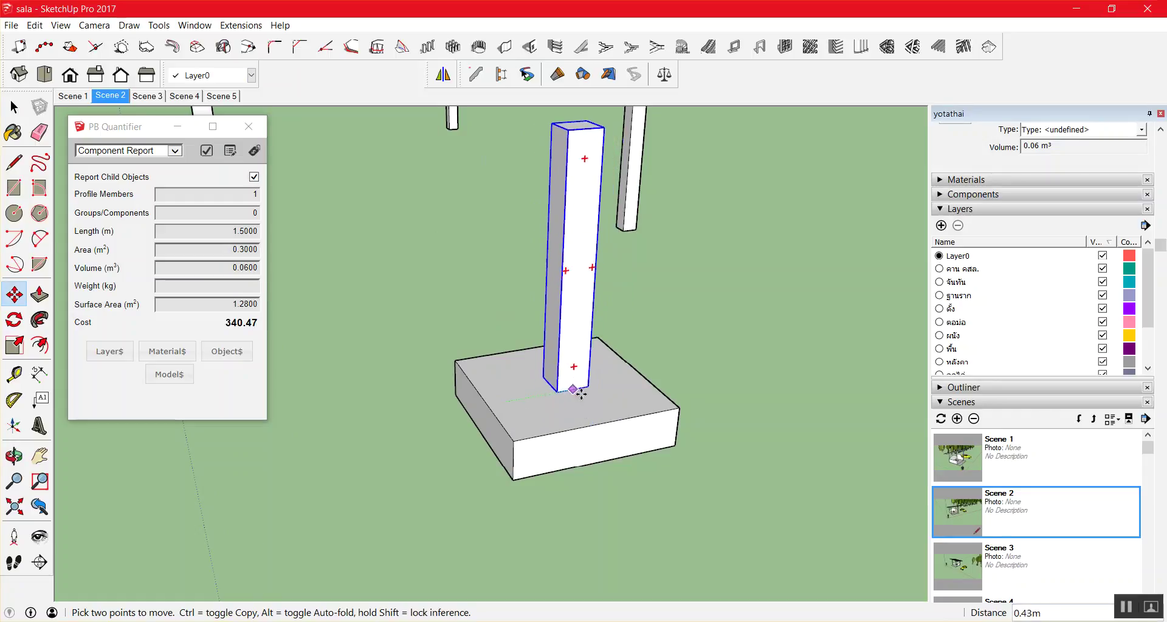
scroll(593, 419, "up", 3)
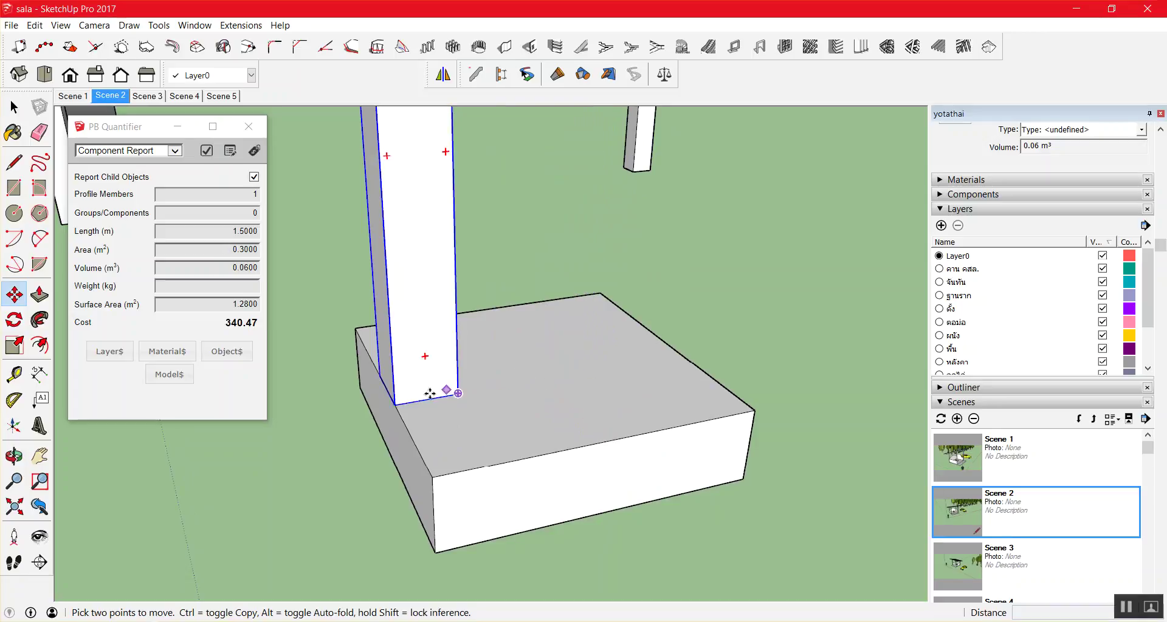
scroll(465, 447, "up", 2)
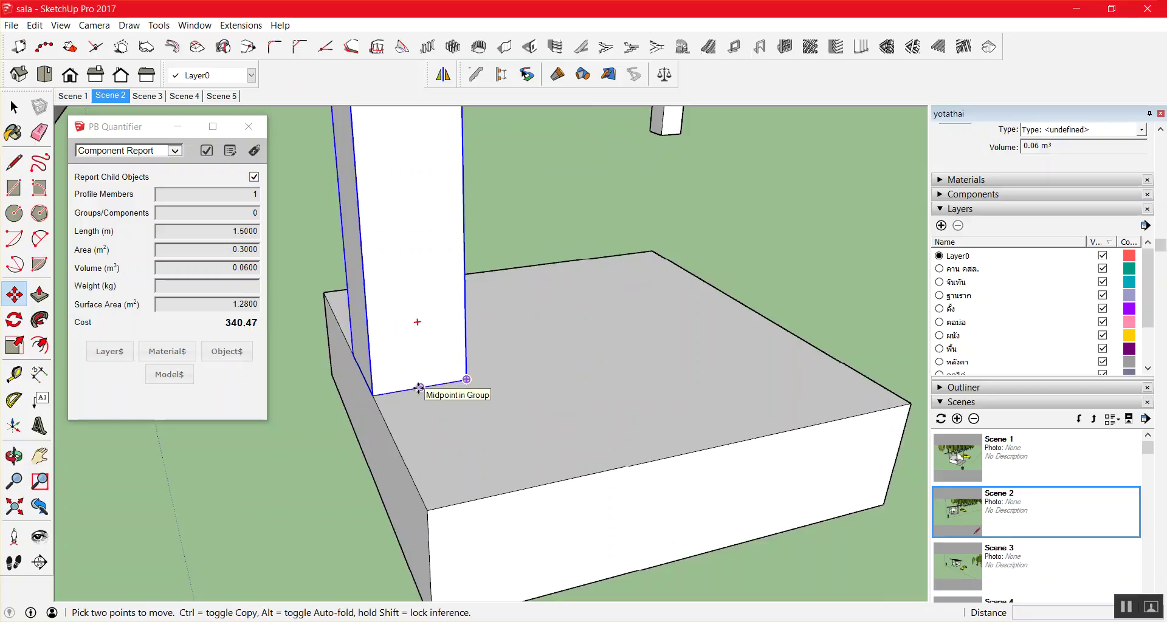
left_click(418, 388)
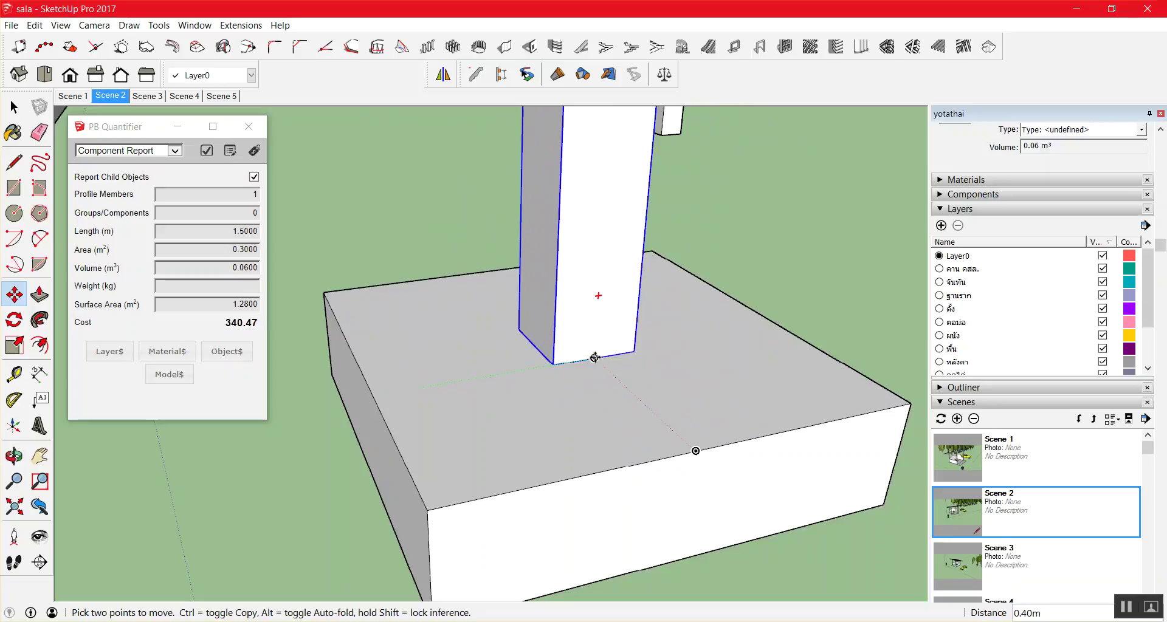
key("ctrl")
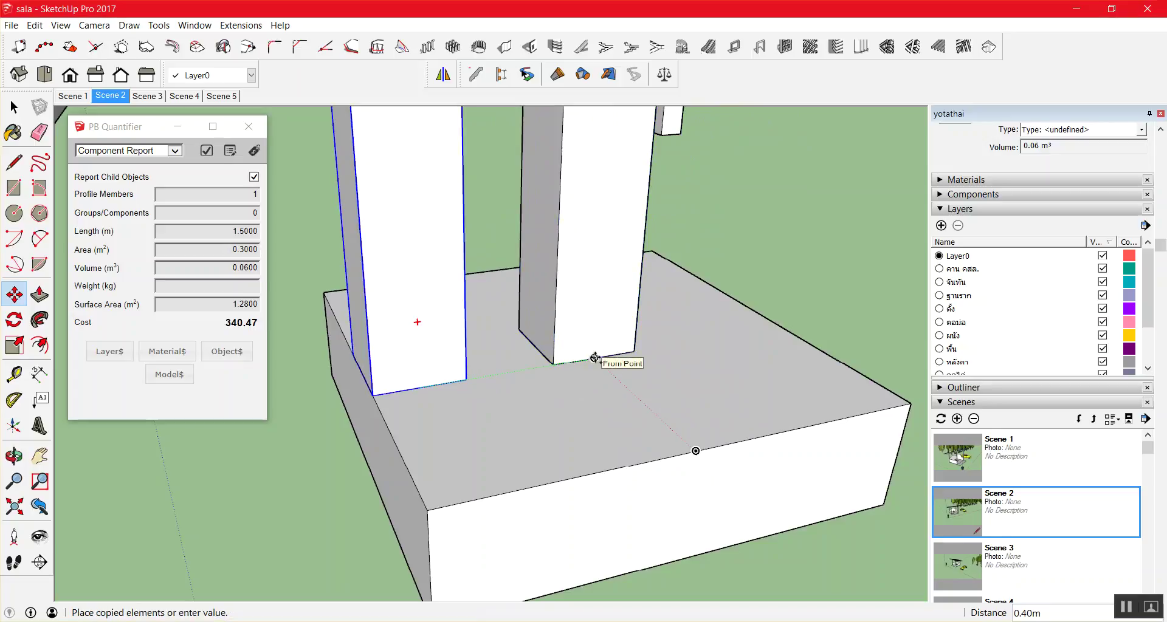
key("ctrl")
key("ctrl")
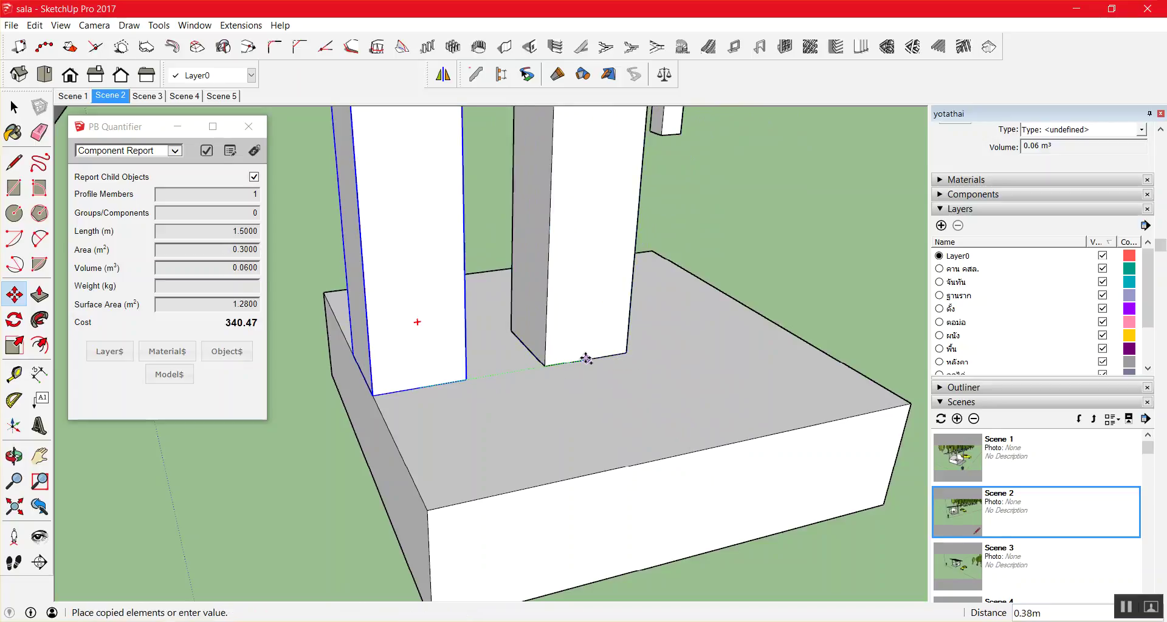
key("ctrl")
key("ctrl")
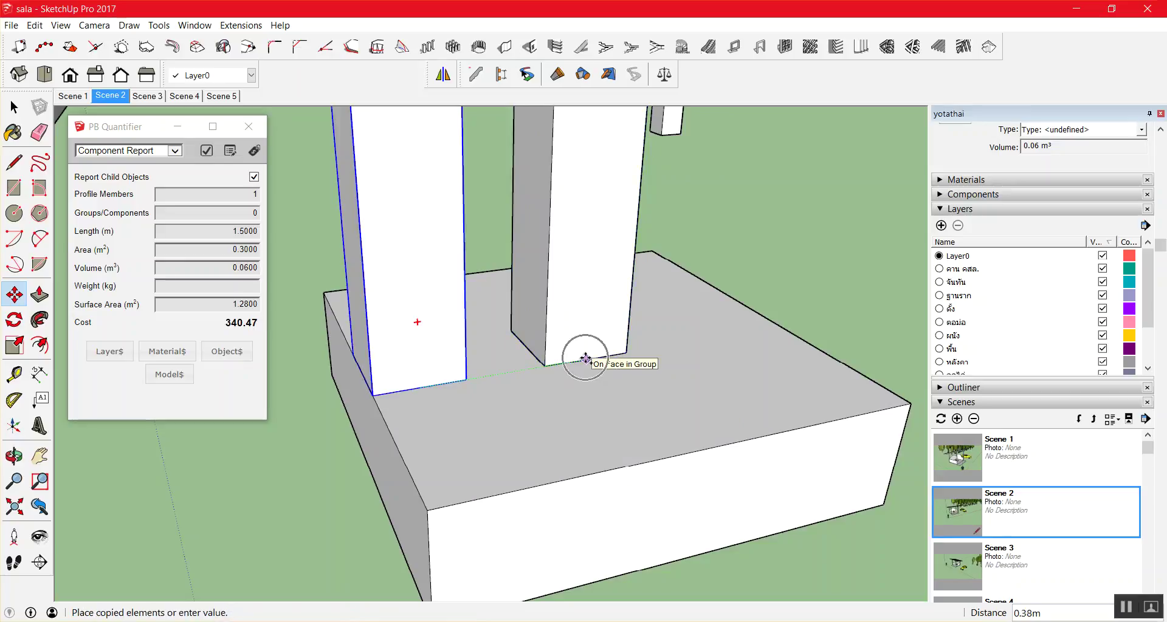
key("ctrl")
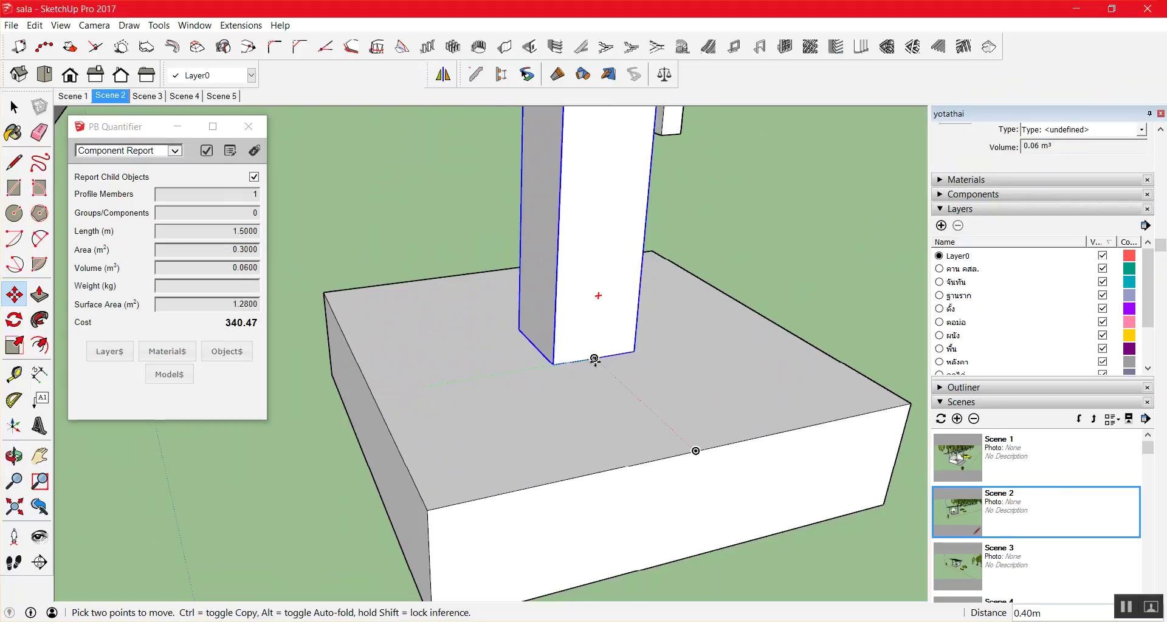
left_click(594, 359)
scroll(468, 368, "down", 2)
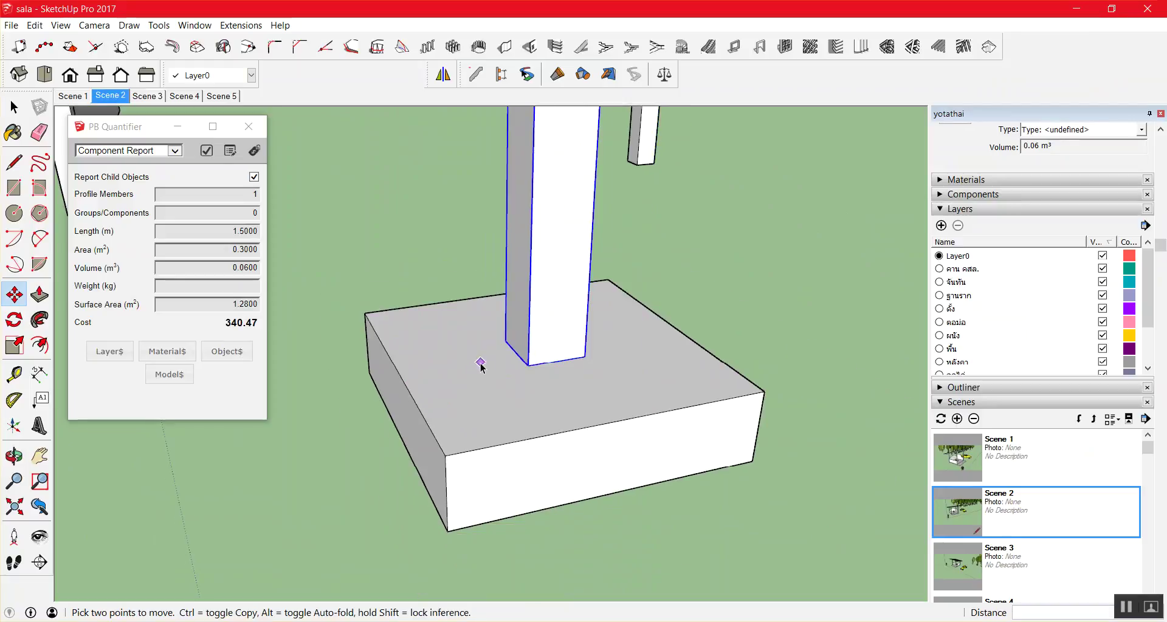
key("space")
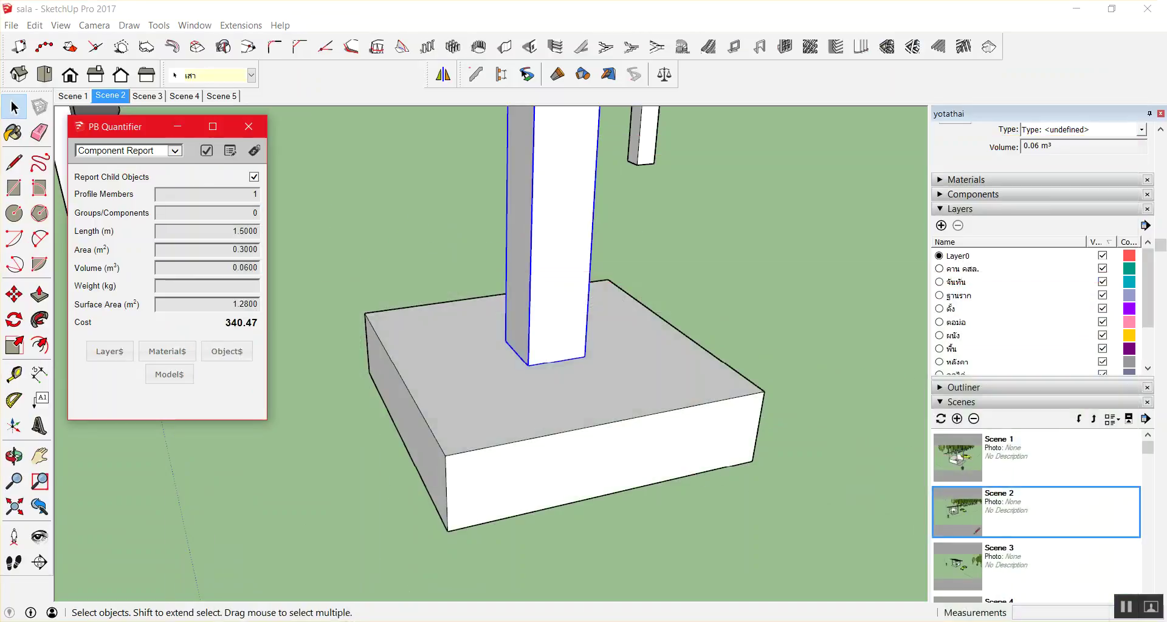
left_click_drag(786, 152, 352, 508)
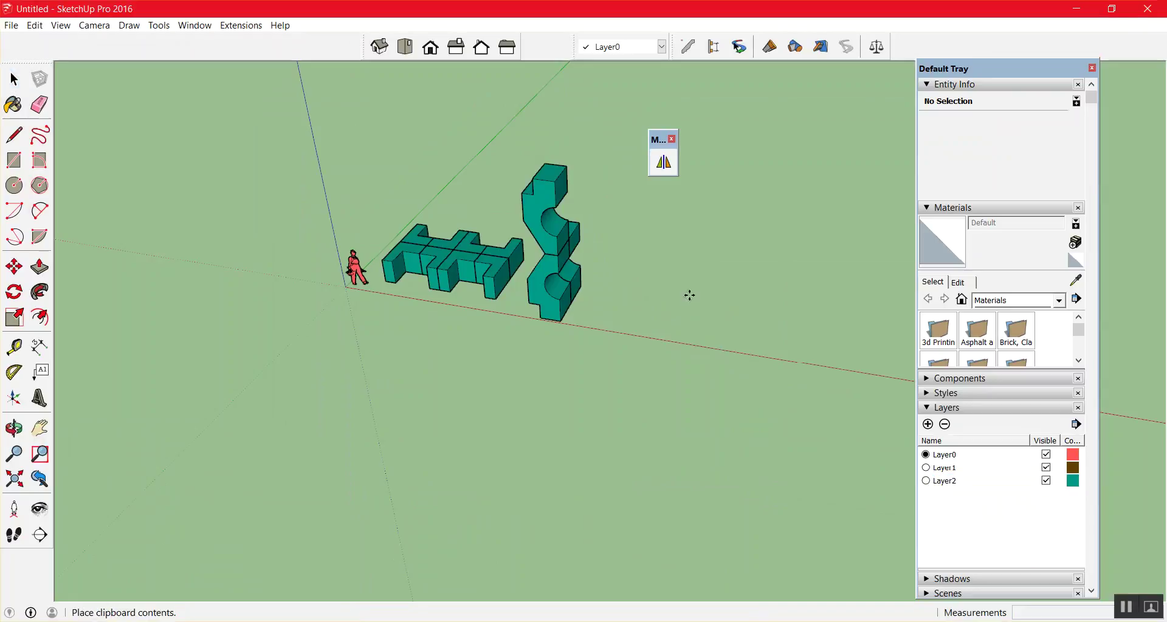
key("m")
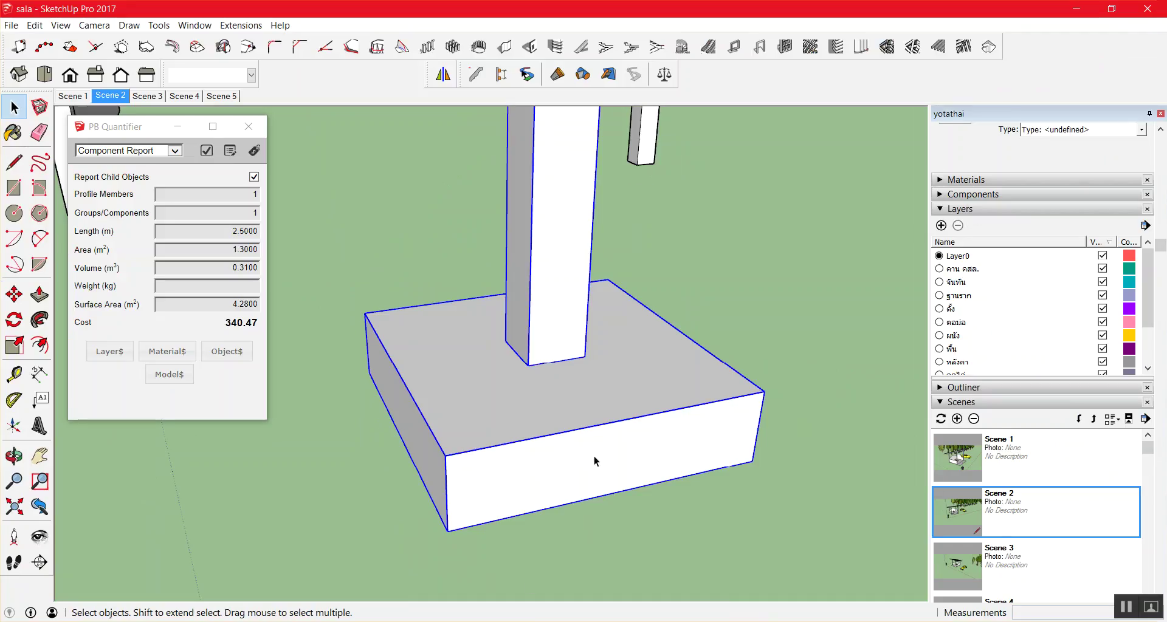
scroll(594, 461, "down", 5)
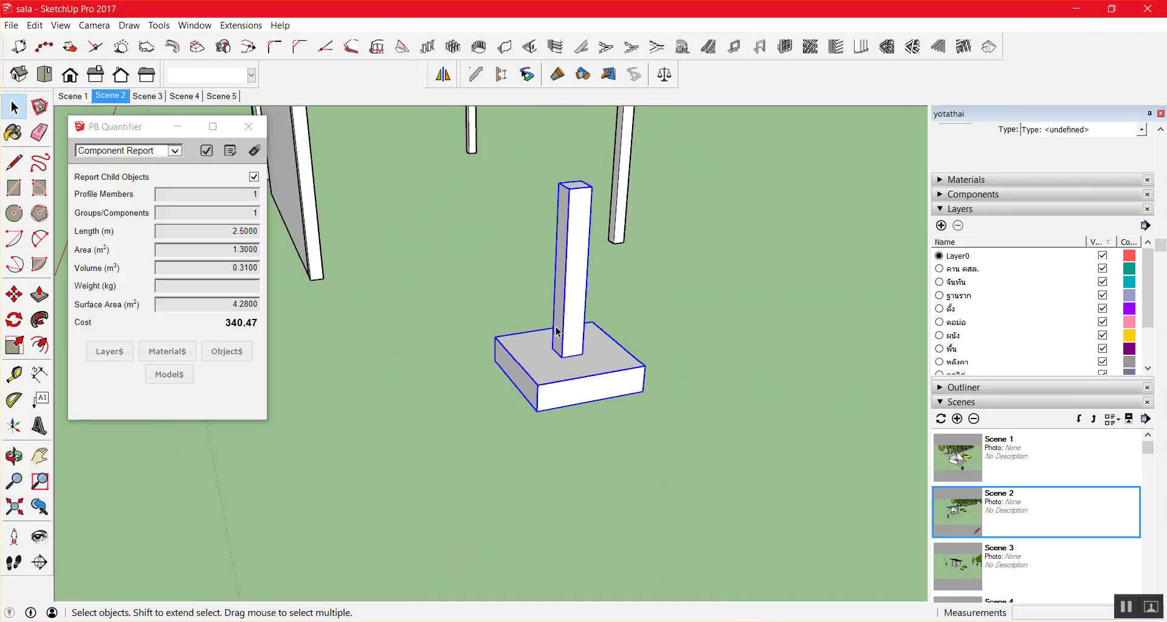
scroll(559, 342, "down", 1)
Select the footing pad and column together and make them one group.
left_click(714, 410)
scroll(598, 359, "up", 3)
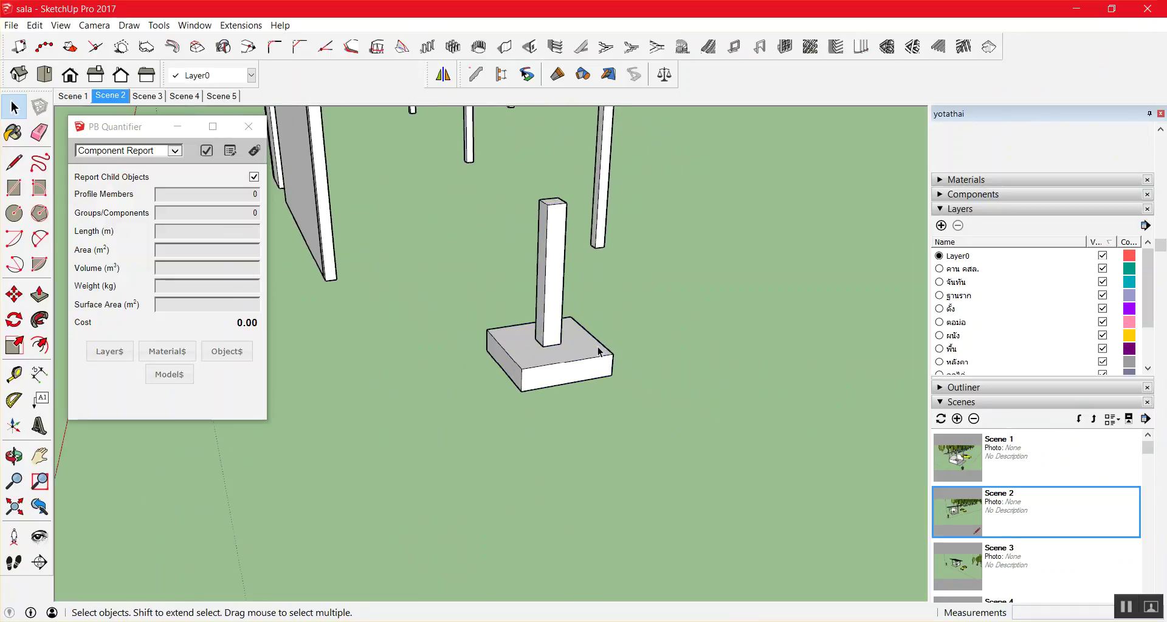
middle_click_drag(600, 378, 687, 462)
scroll(614, 411, "up", 2)
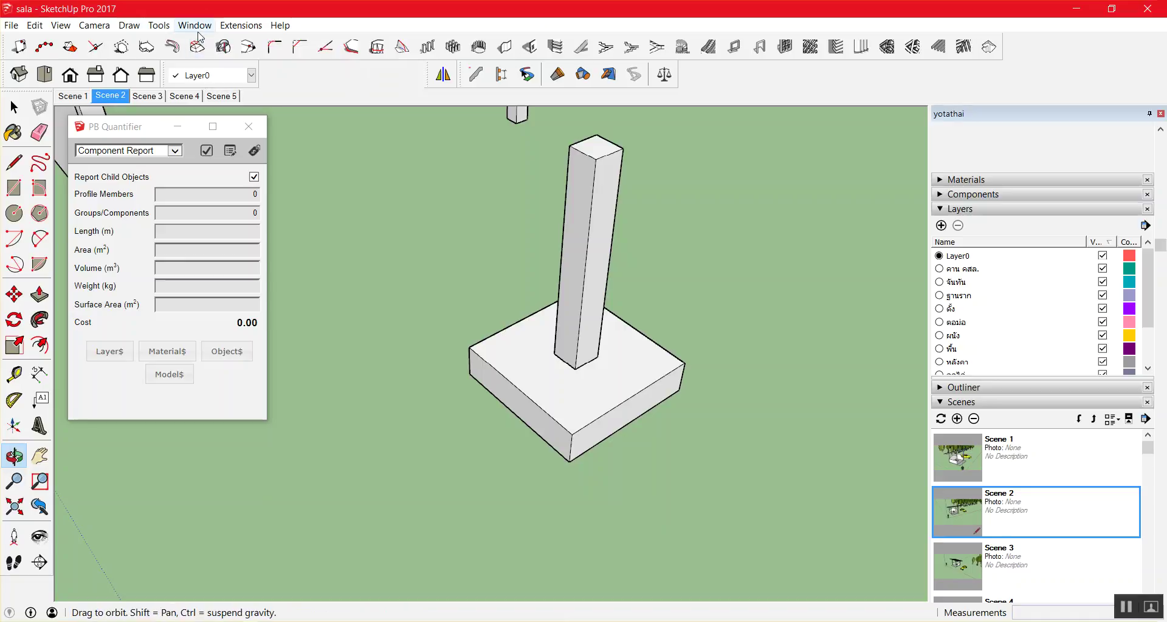
mouse_move(478, 198)
left_mouse_down()
mouse_move(542, 240)
mouse_move(575, 234)
left_mouse_up()
key("space")
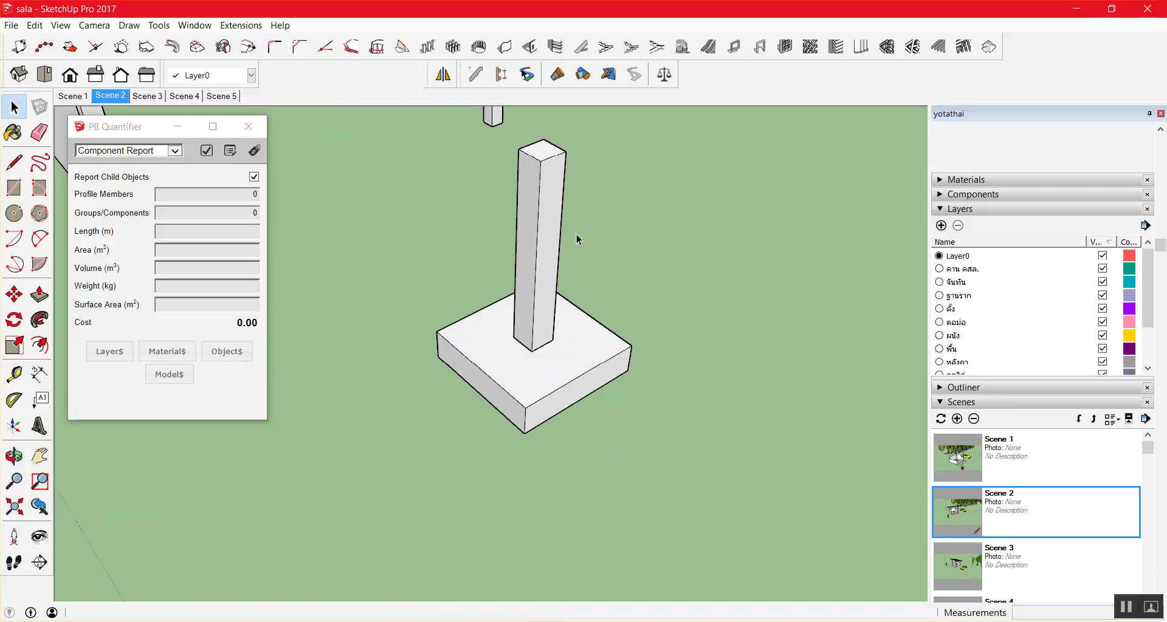
left_click_drag(472, 430, 419, 449)
right_click(543, 260)
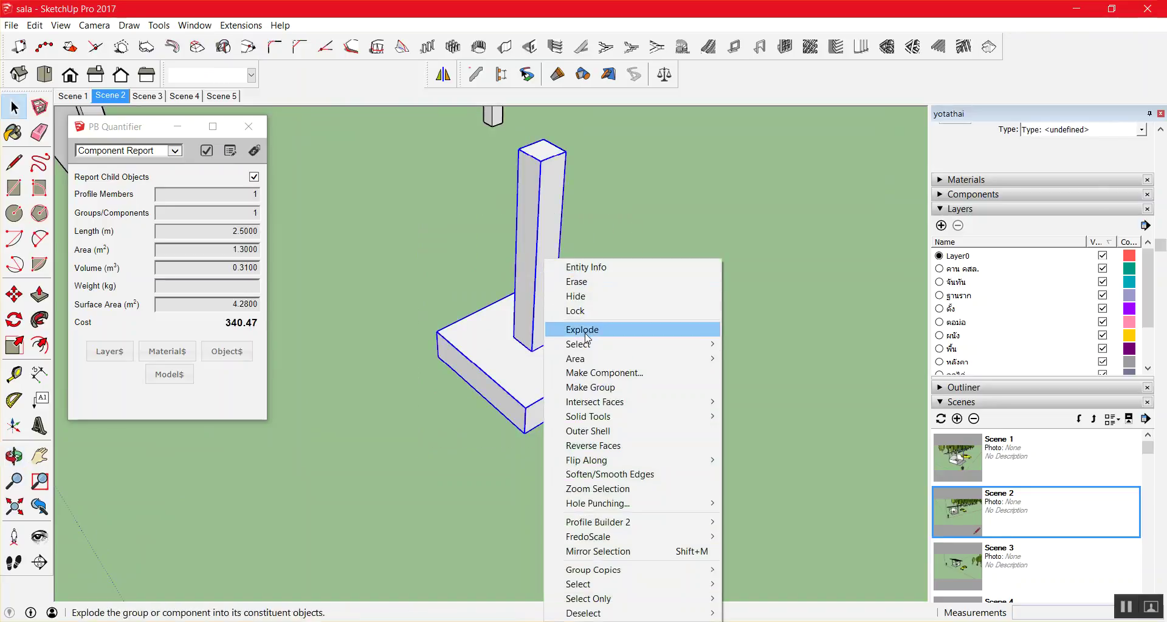
left_click(602, 388)
Select the new footing group and pick its move start point.
left_click(692, 289)
scroll(667, 297, "down", 3)
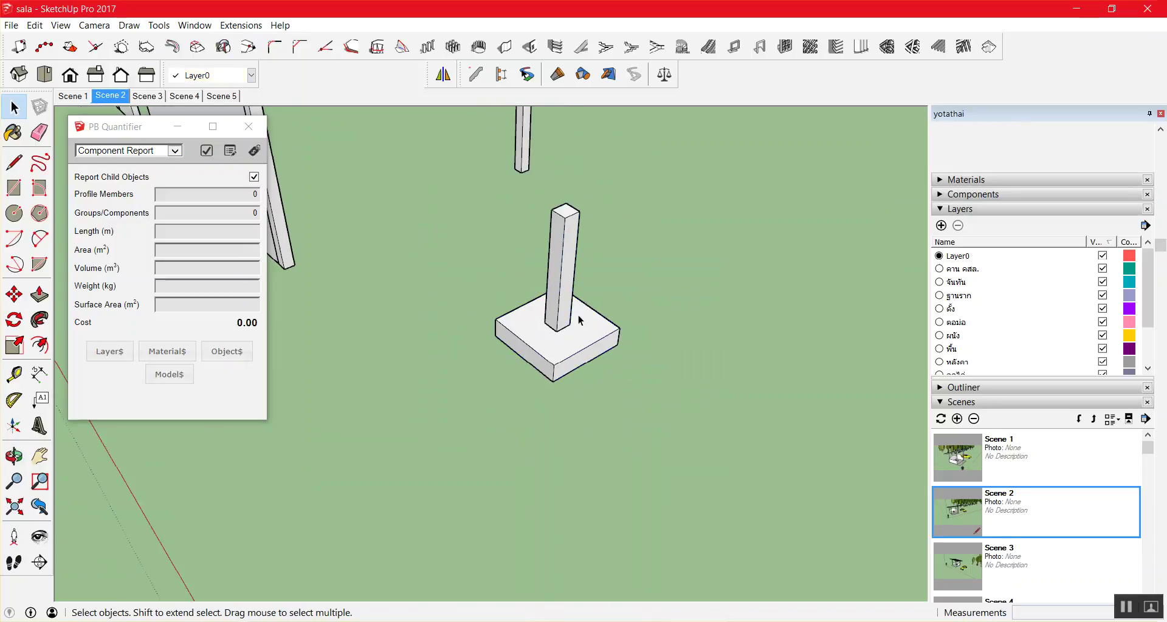
left_click(591, 331)
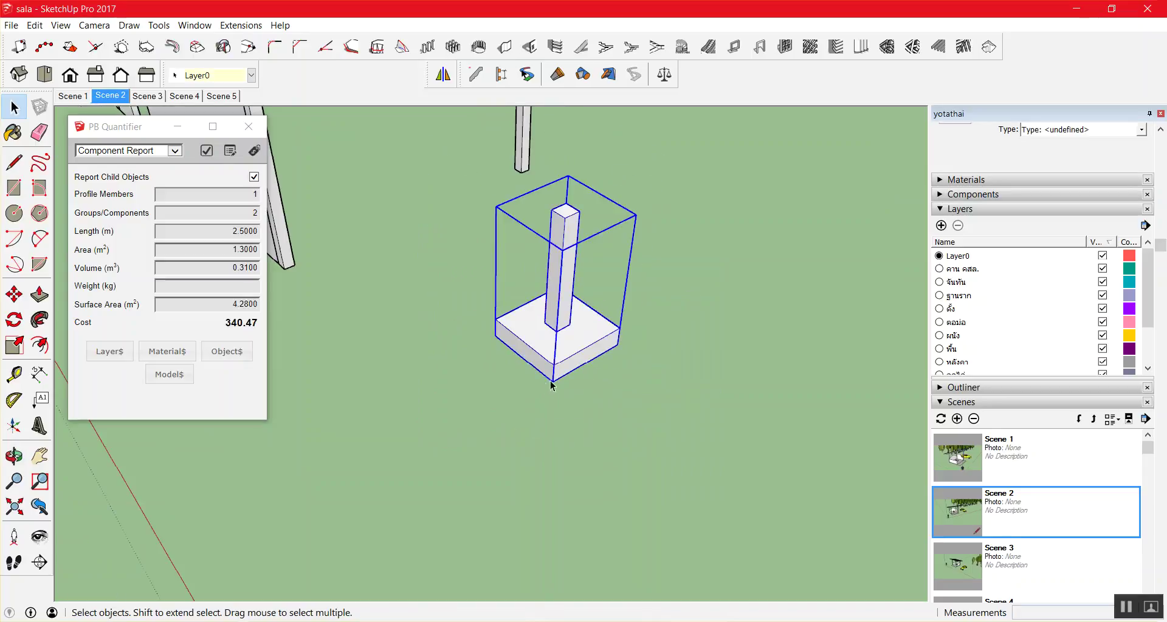
left_click(627, 381)
Place a copy of the footing group up-right of the original.
key("m")
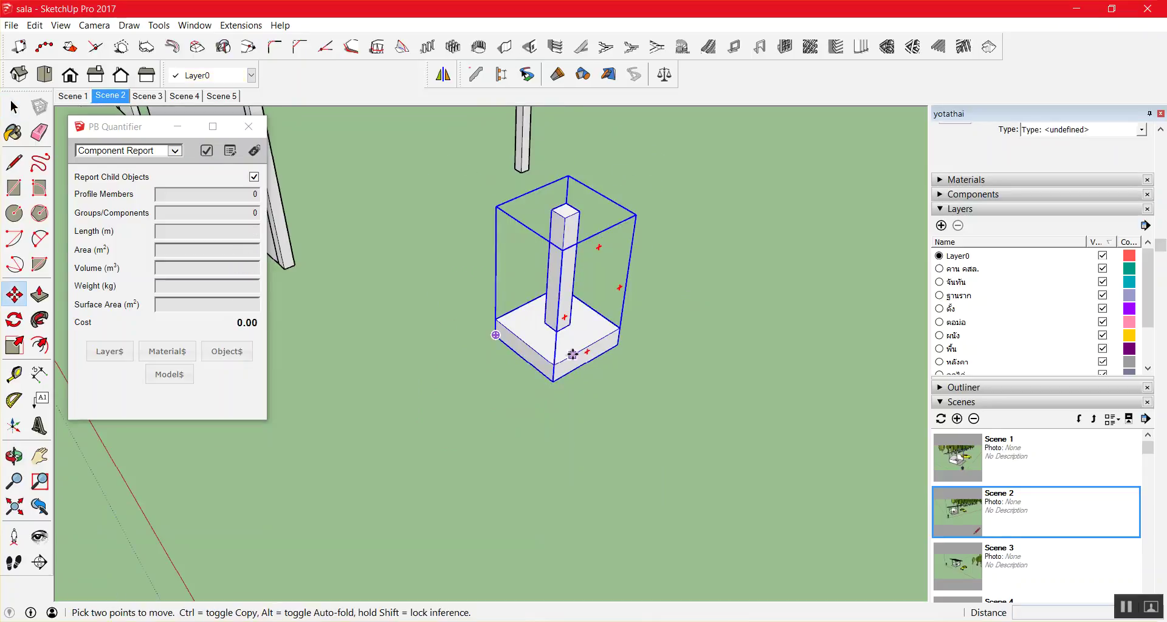
left_click(553, 380)
key("ctrl")
left_click(707, 300)
key("space")
Make the copied group a component named 'foot'.
right_click(713, 243)
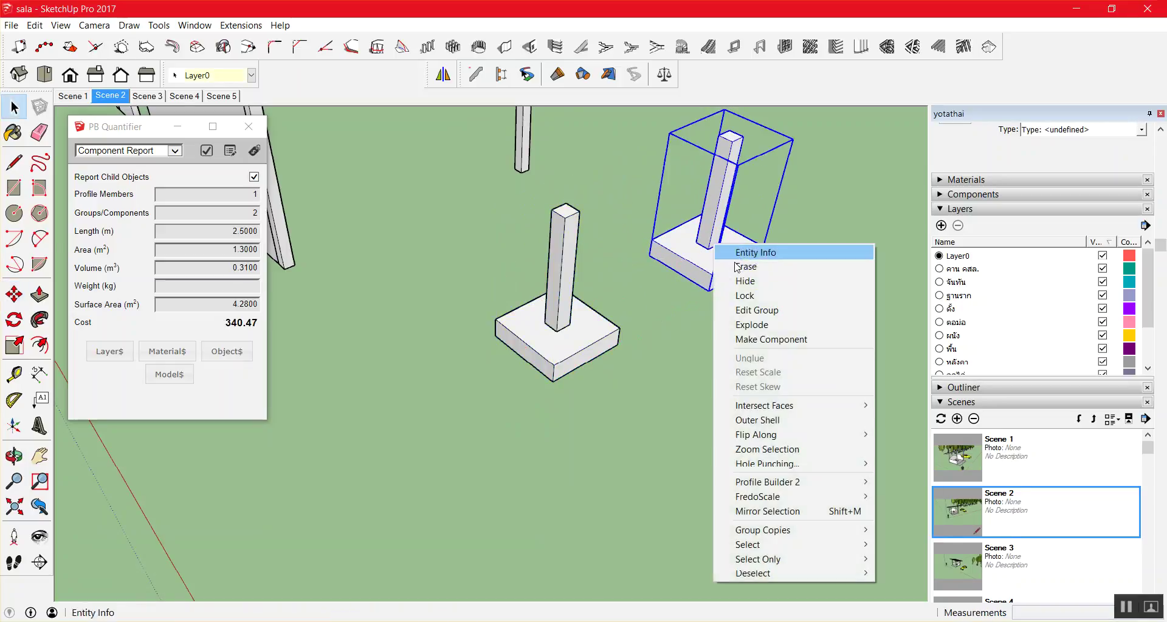
left_click(783, 343)
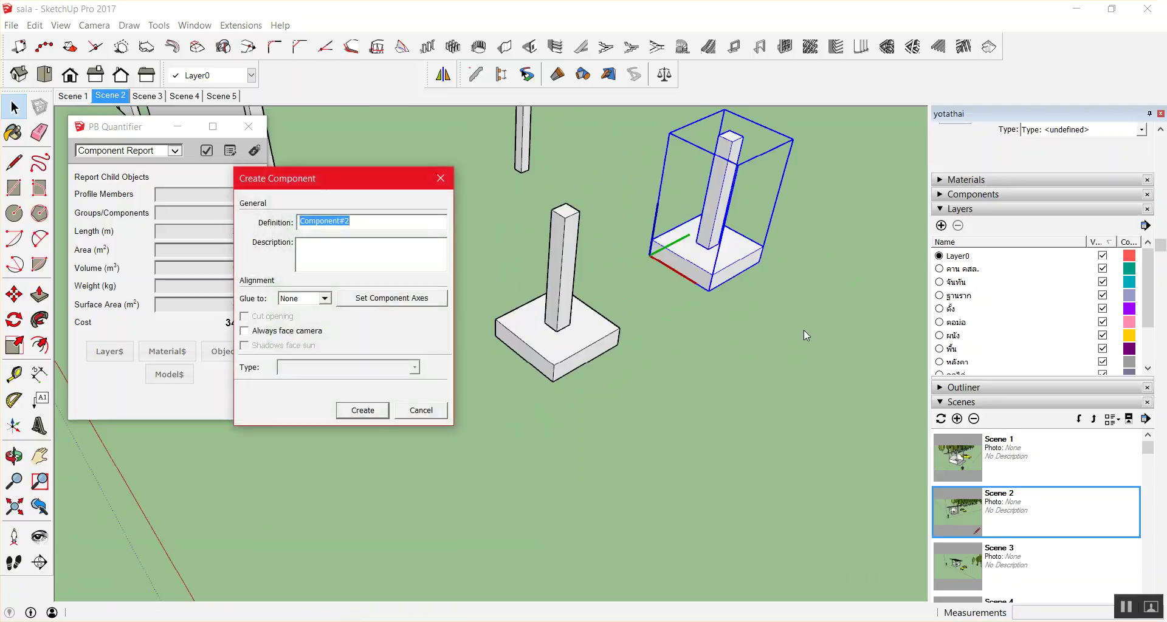
type("เ")
left_click(363, 411)
Check in Entity Info that the original footing is still a group.
left_click(772, 327)
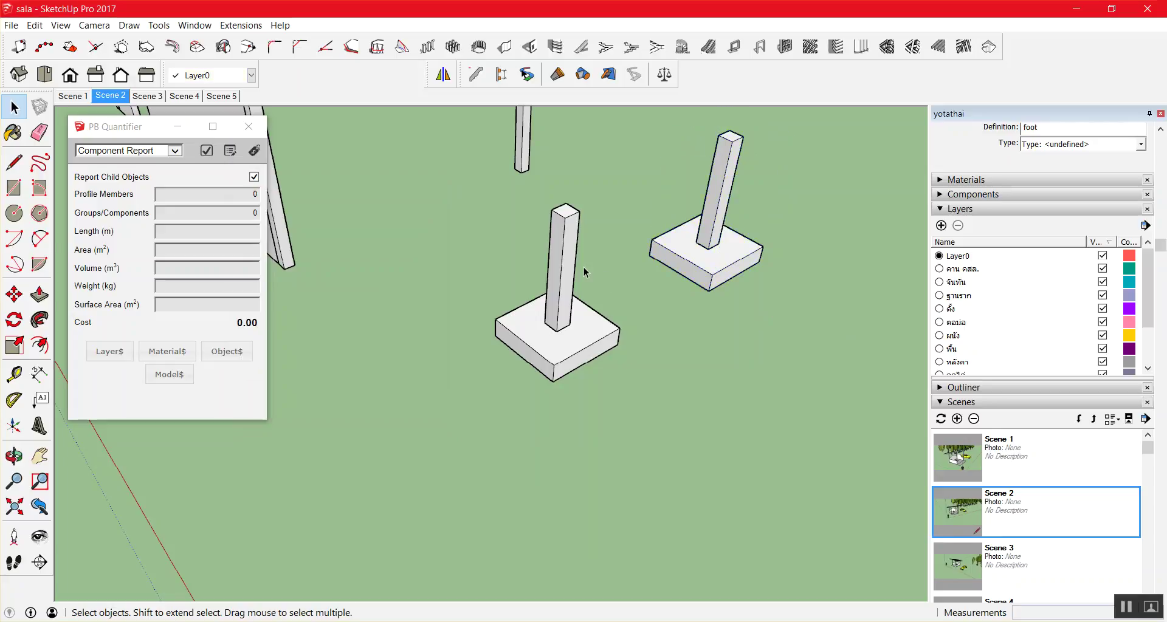
left_click(571, 257)
right_click(571, 242)
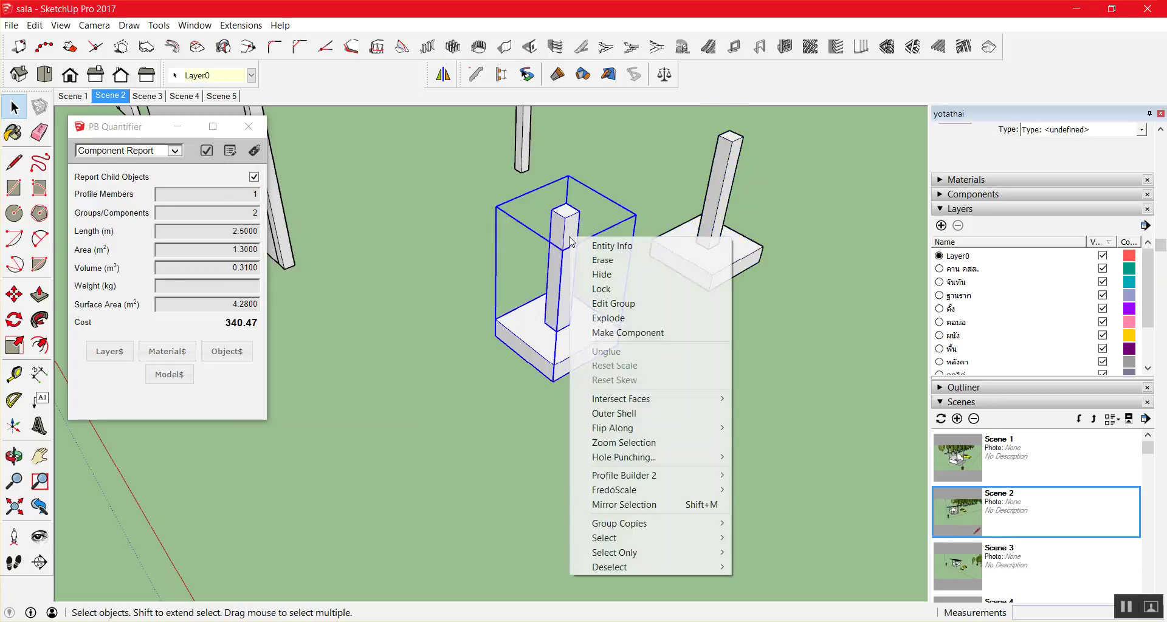
left_click(605, 246)
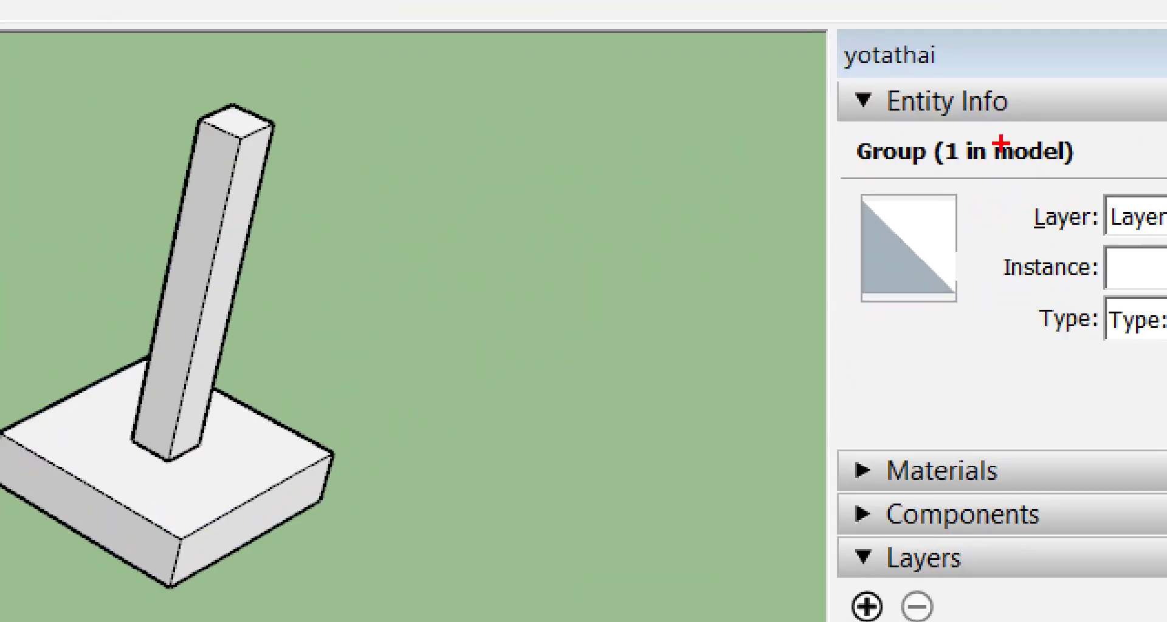
left_click_drag(948, 137, 995, 140)
left_click_drag(888, 122, 1049, 180)
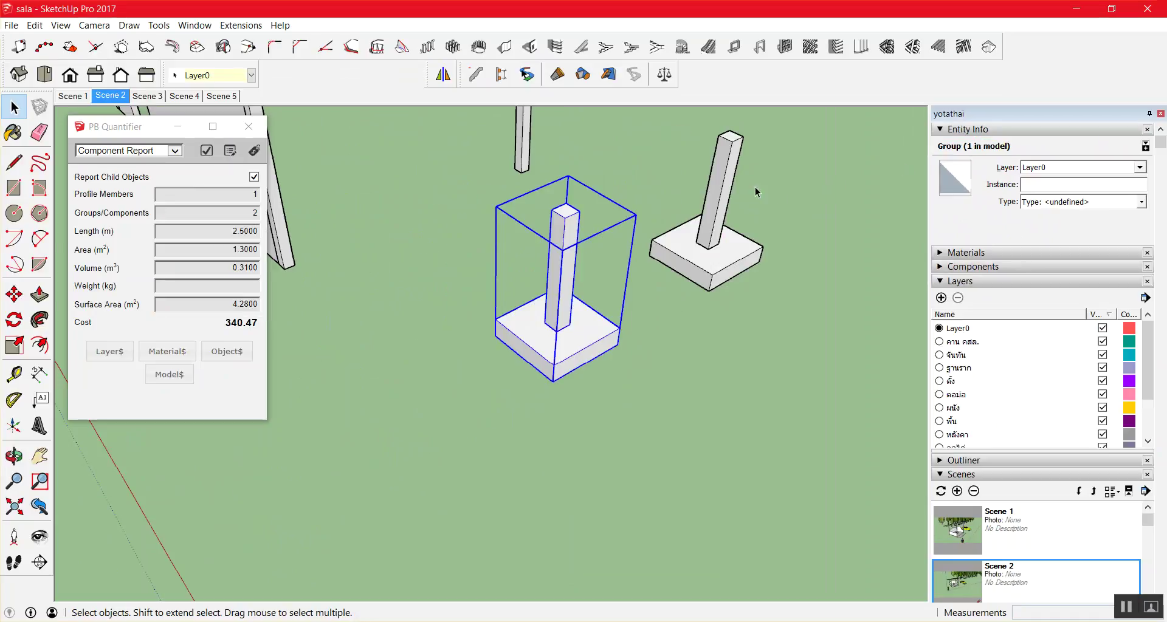
Check in Entity Info that the copy is the 'foot' component.
right_click(730, 162)
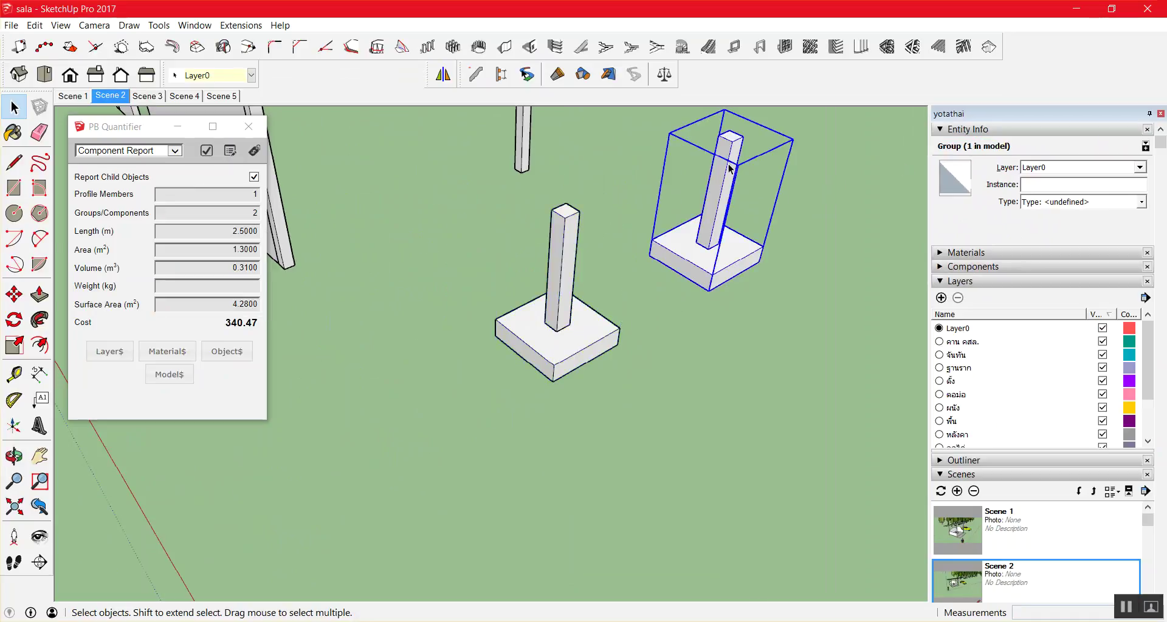
left_click(771, 172)
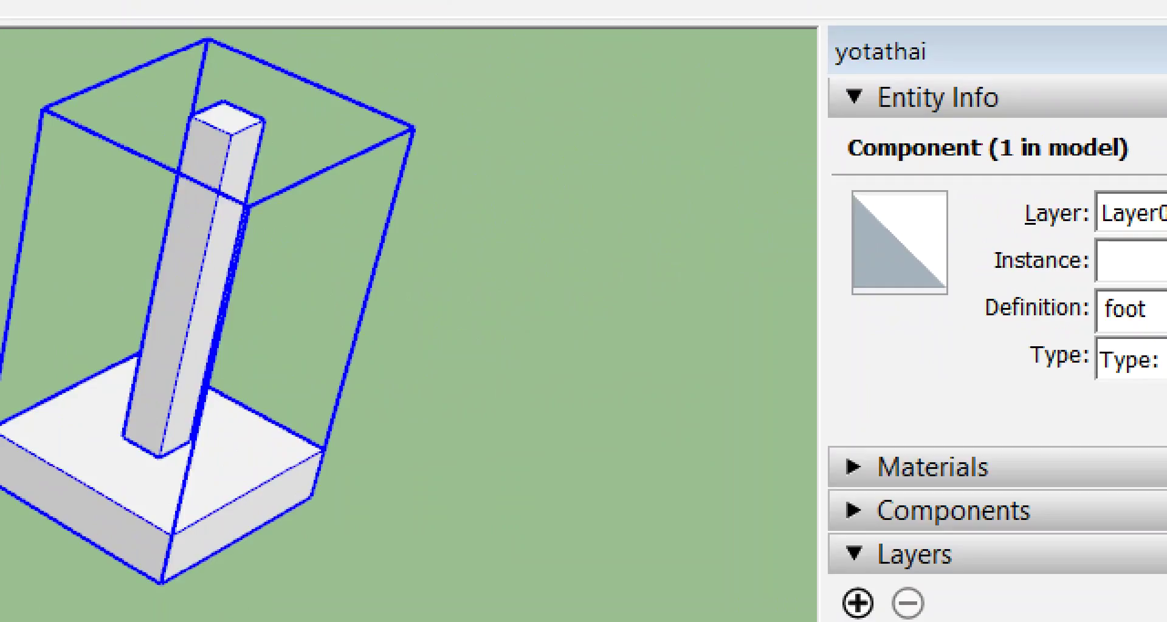
left_click_drag(978, 141, 904, 126)
left_click_drag(744, 89, 869, 181)
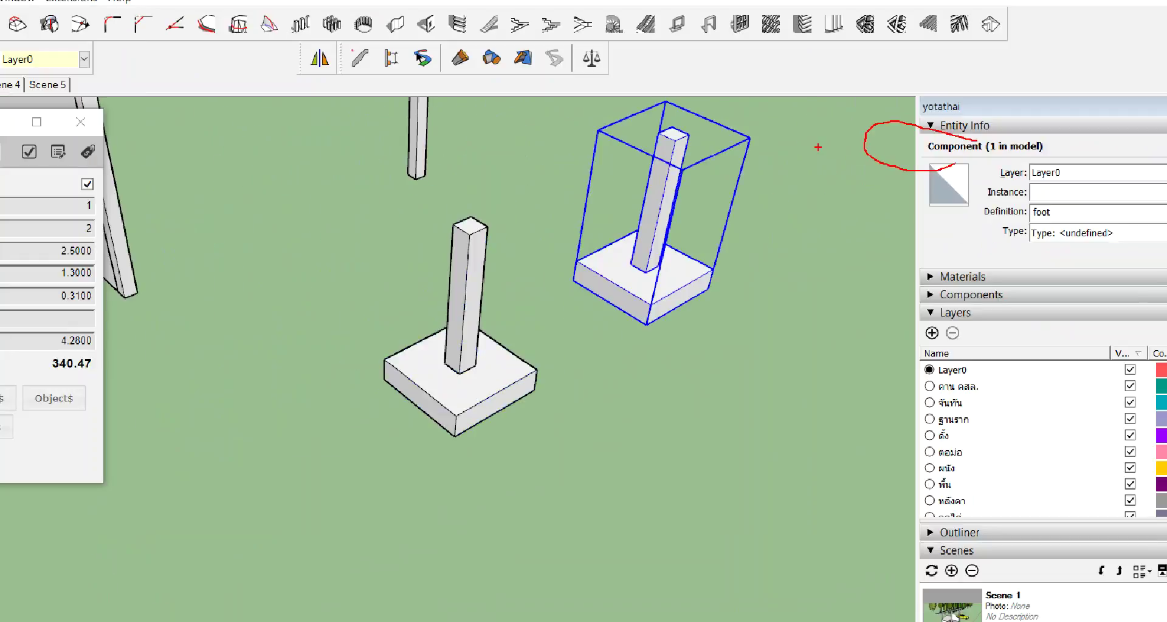
left_click(836, 184)
middle_click_drag(837, 185, 874, 203)
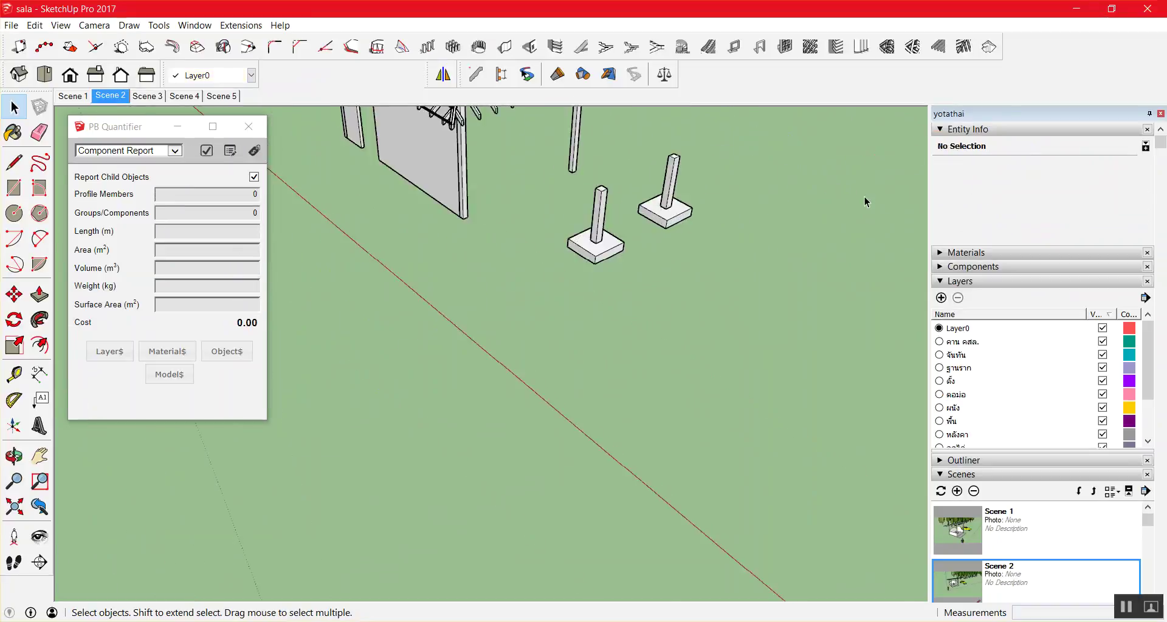
Copy both footings down-right as an array of 4 repeats.
left_click_drag(621, 260, 622, 261)
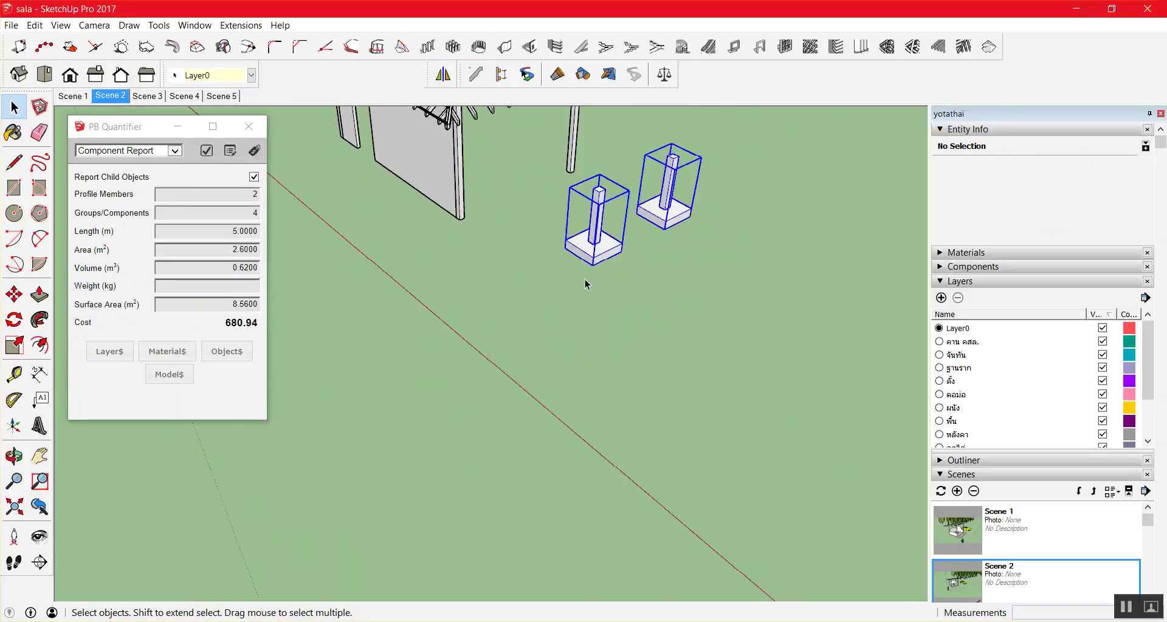
key("m")
left_click(611, 268)
key("ctrl")
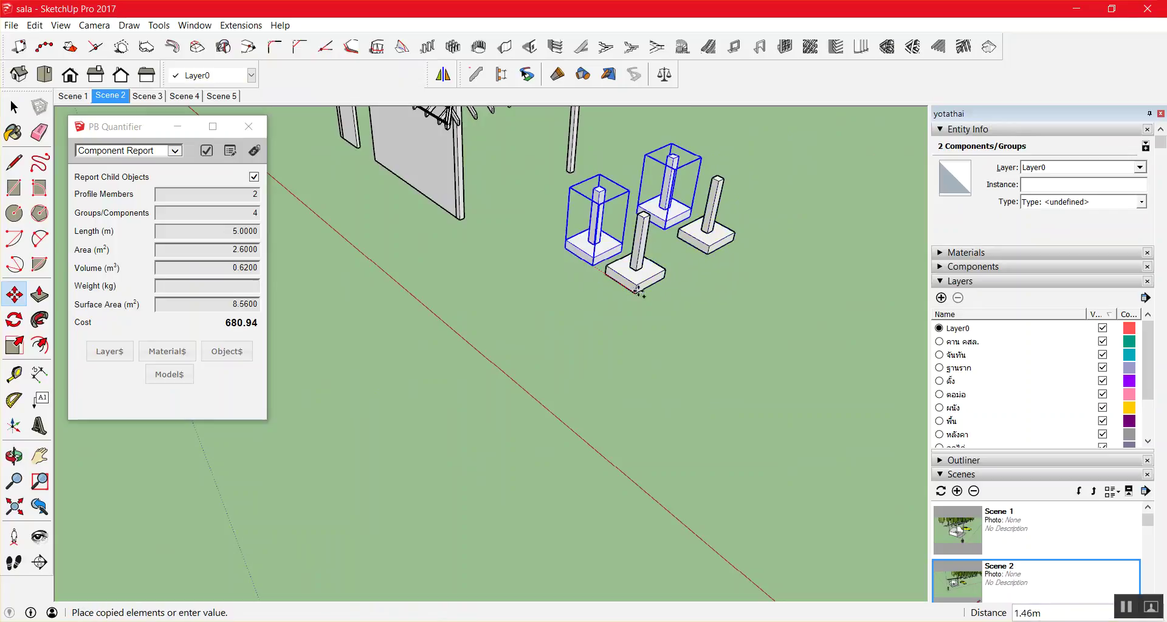
left_click(653, 311)
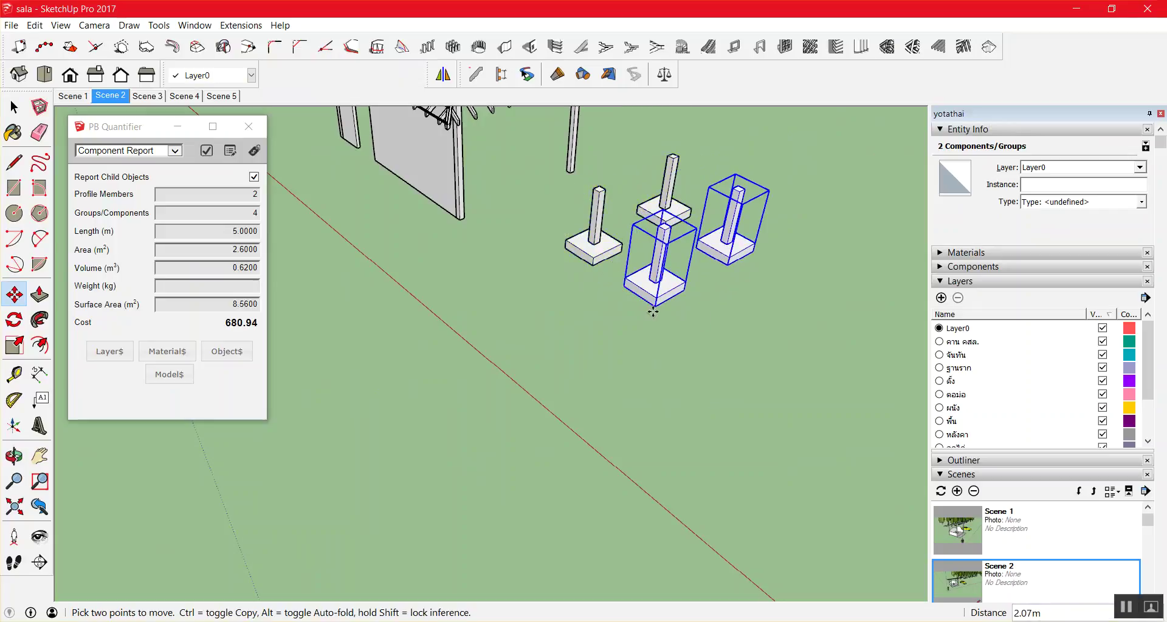
type("4")
key("Return")
key("q")
middle_click_drag(530, 216, 614, 205)
scroll(614, 205, "down", 5)
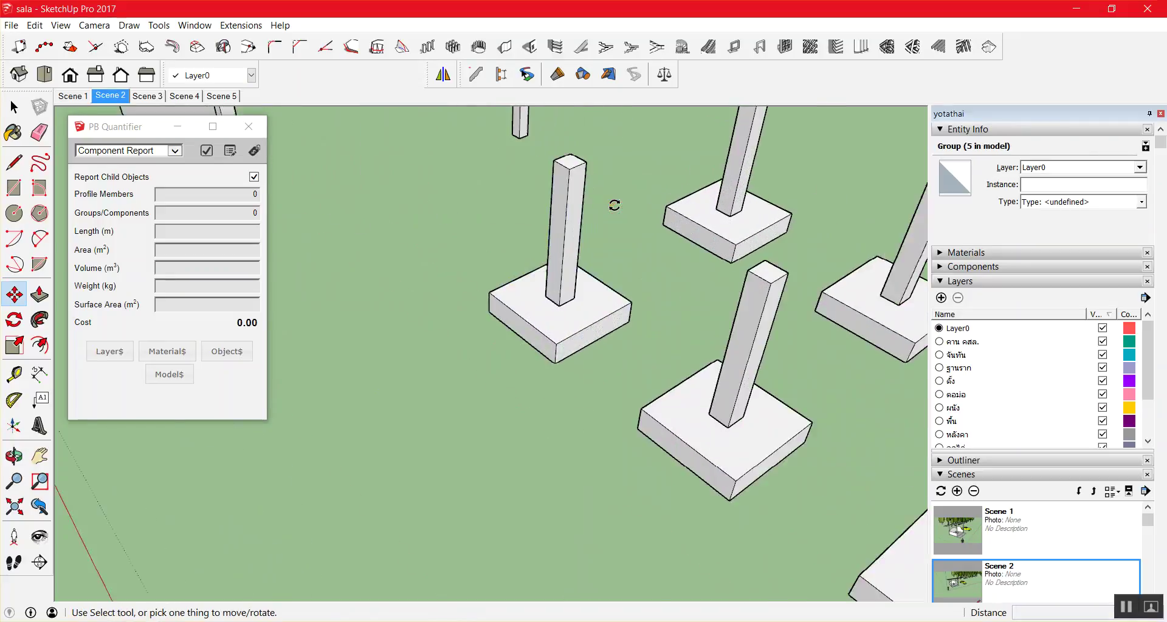
key("space")
scroll(616, 208, "up", 3)
Select one foot footing and open the component for editing.
left_click(690, 230)
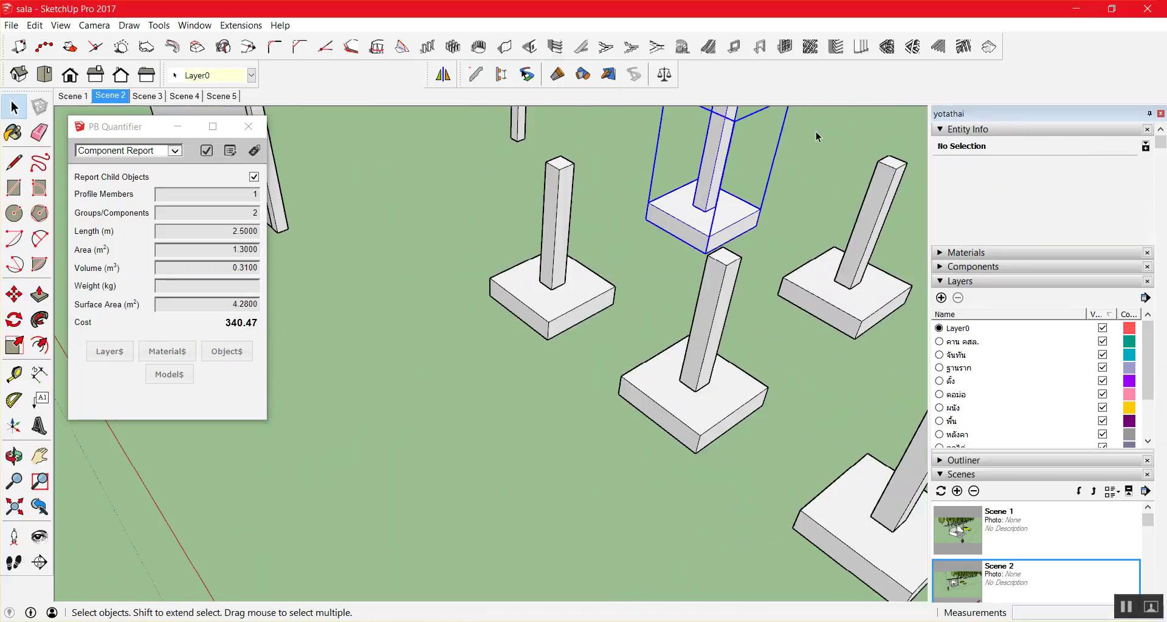
scroll(788, 205, "up", 3)
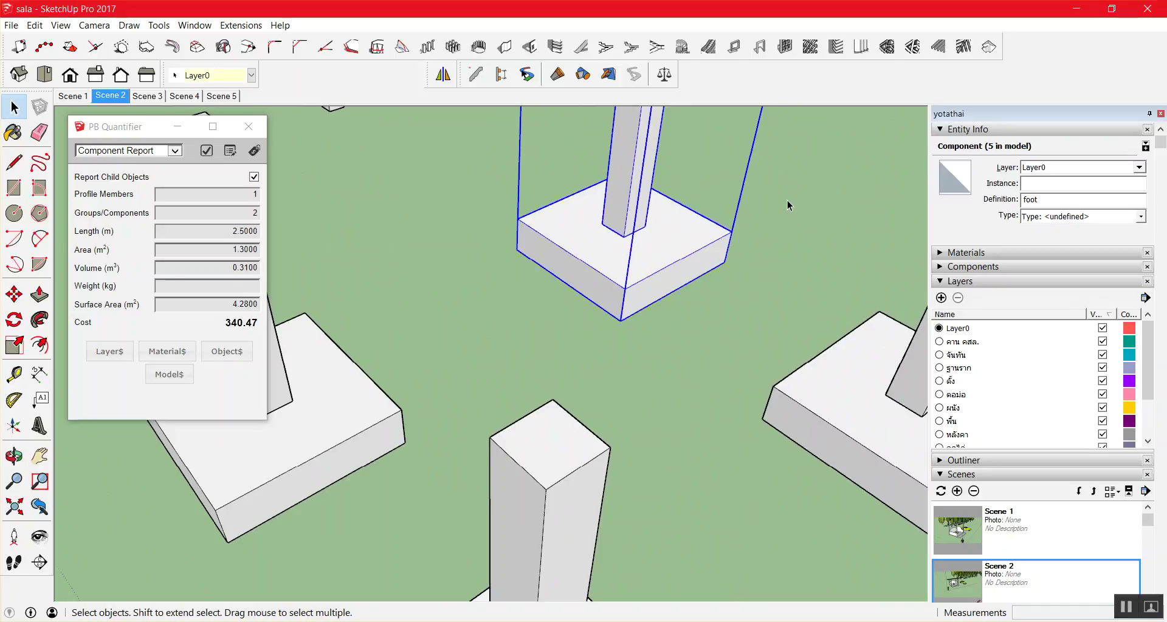
scroll(789, 206, "down", 3)
scroll(784, 204, "down", 3)
scroll(772, 199, "up", 2)
scroll(765, 195, "up", 2)
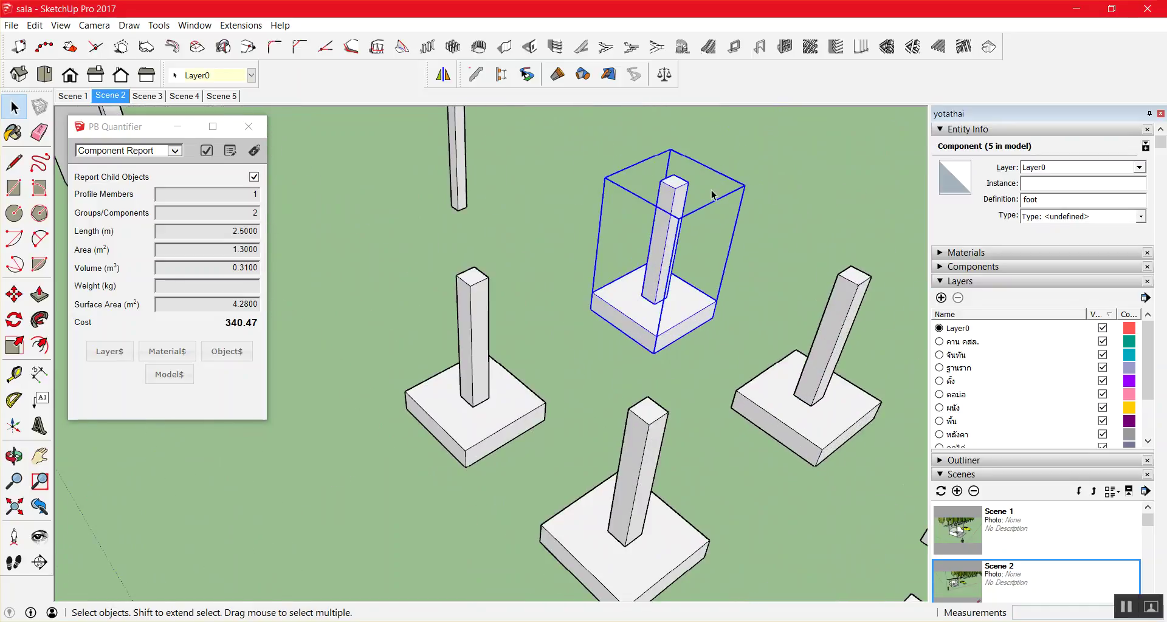
double_click(673, 193)
Push the column's top face down by 0.40 m inside the foot component.
key("p")
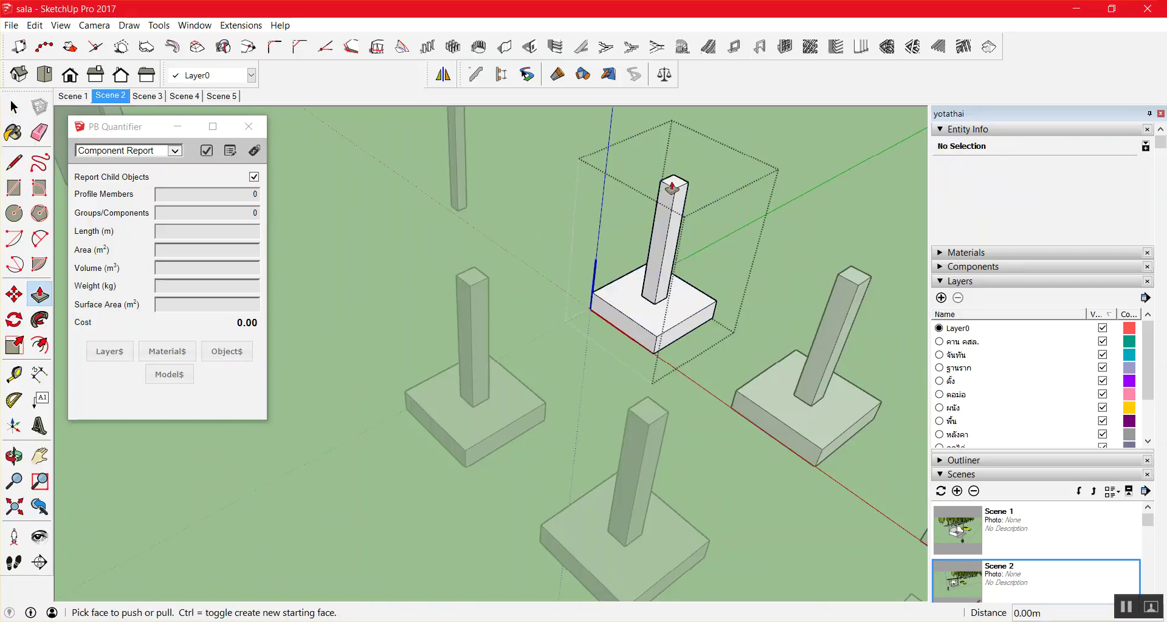
key("space")
triple_click(674, 186)
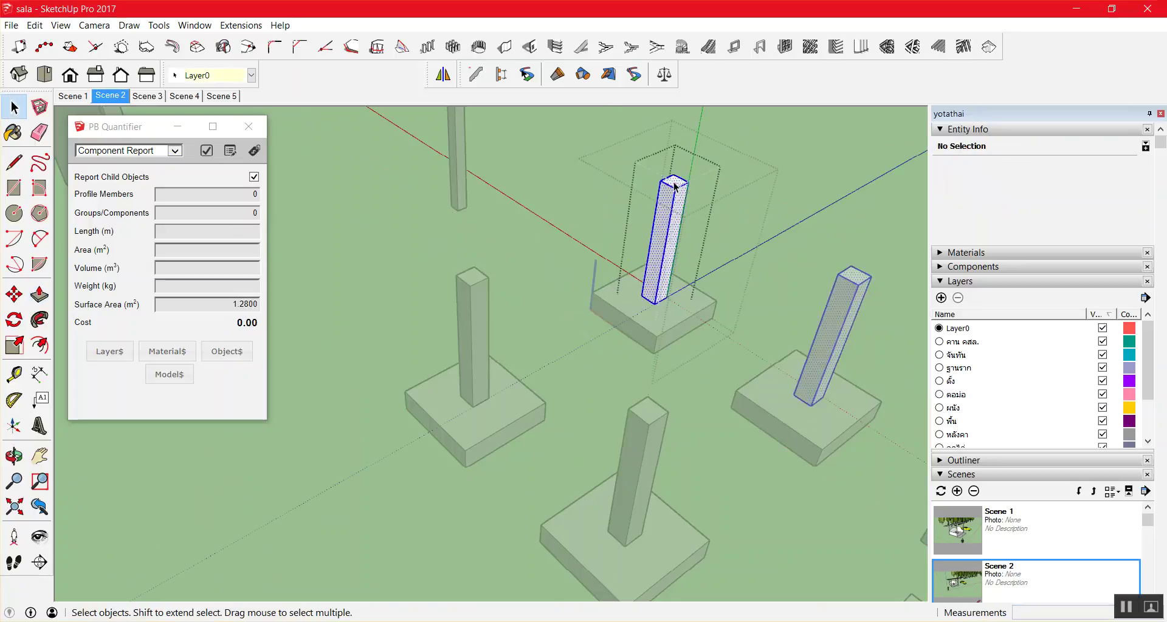
left_click_drag(672, 187, 647, 219)
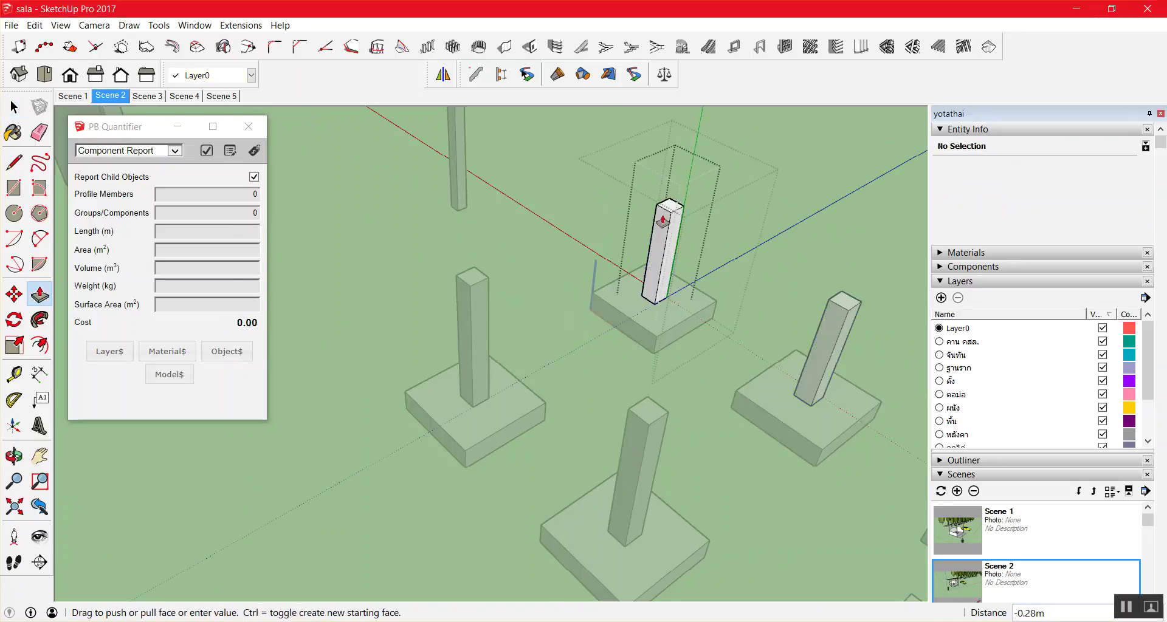
scroll(648, 219, "down", 5)
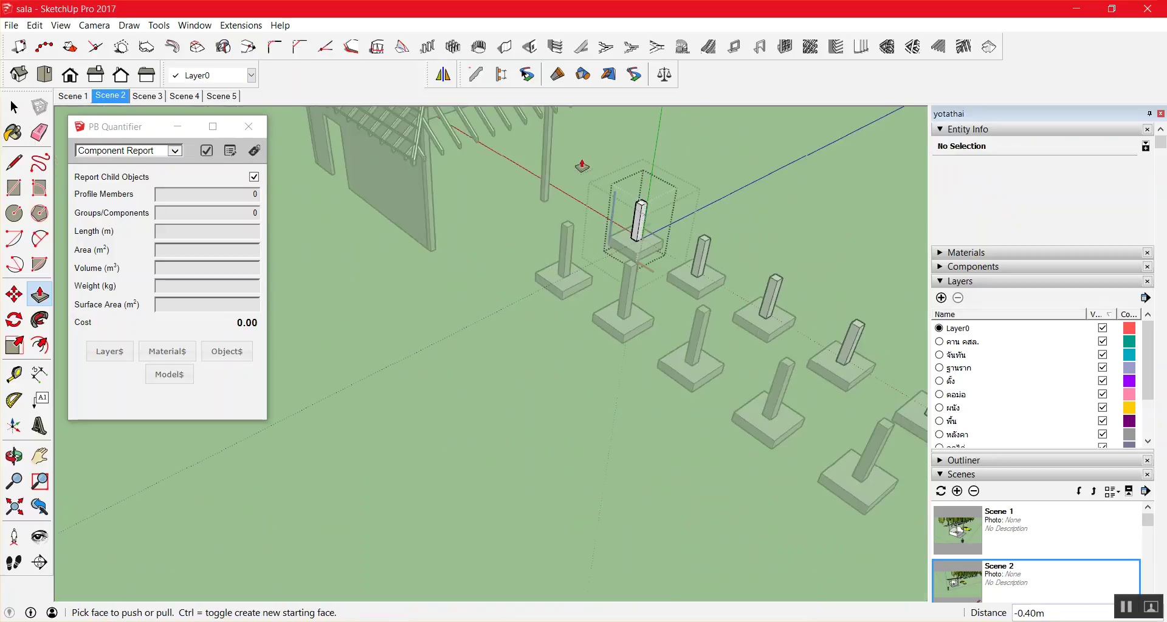
key("space")
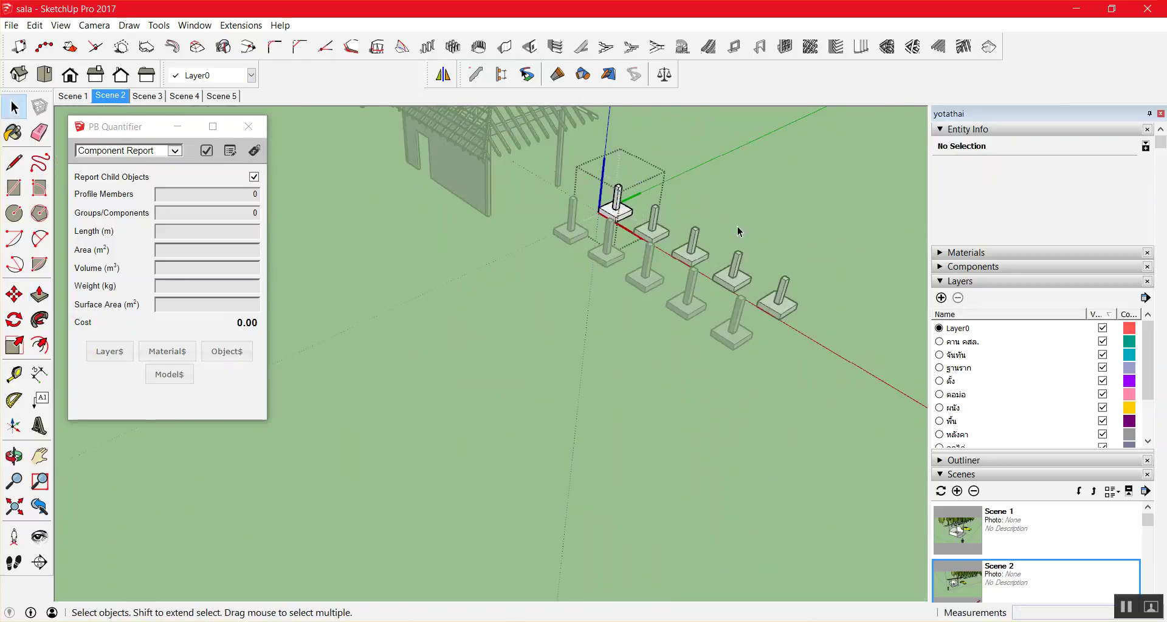
Orbit to a higher view to compare all the footing columns.
mouse_move(822, 436)
middle_mouse_down()
mouse_move(699, 310)
mouse_move(714, 254)
middle_mouse_up()
scroll(699, 306, "up", 2)
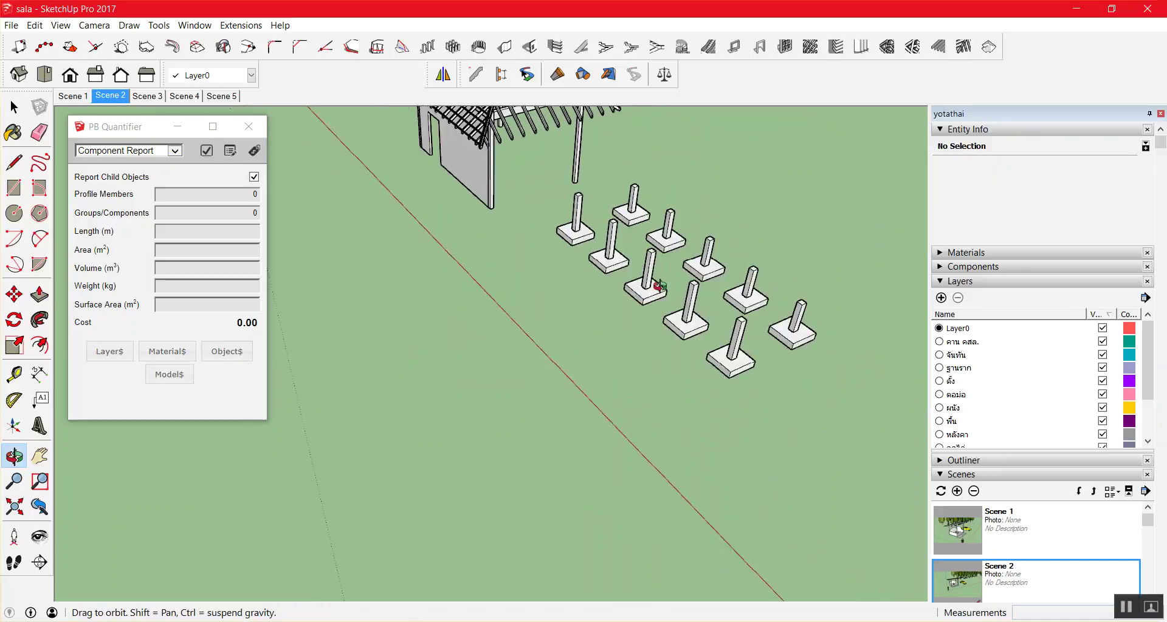
scroll(715, 254, "down", 3)
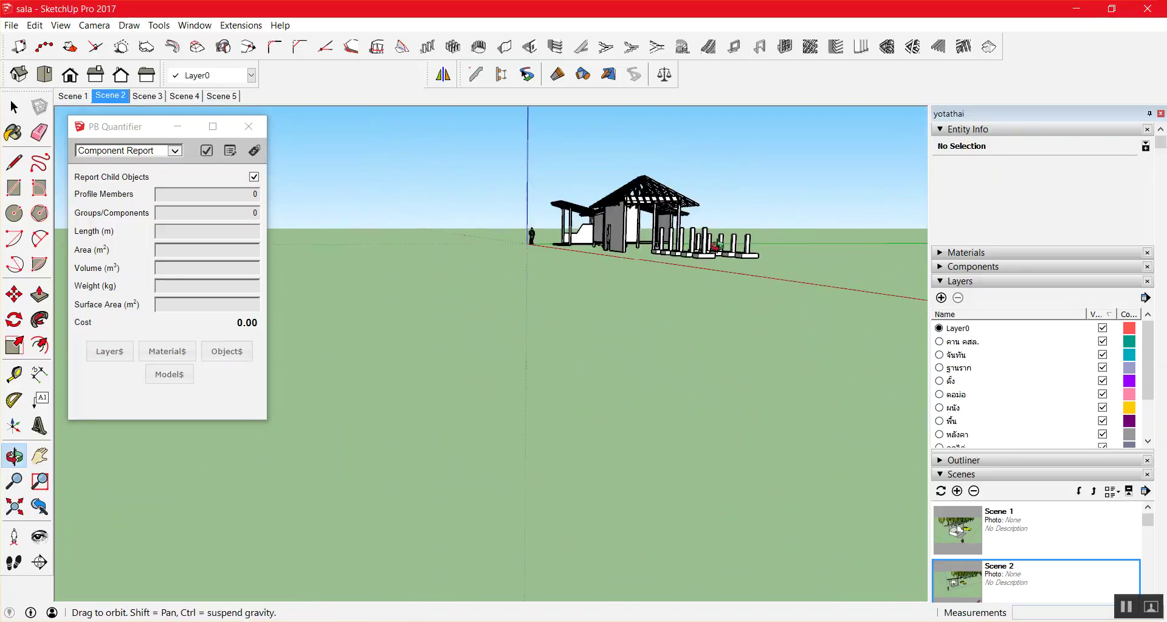
left_click_drag(715, 254, 771, 311)
scroll(795, 326, "up", 3)
scroll(815, 378, "up", 3)
scroll(774, 304, "up", 3)
scroll(795, 328, "up", 2)
scroll(797, 328, "down", 5)
key("space")
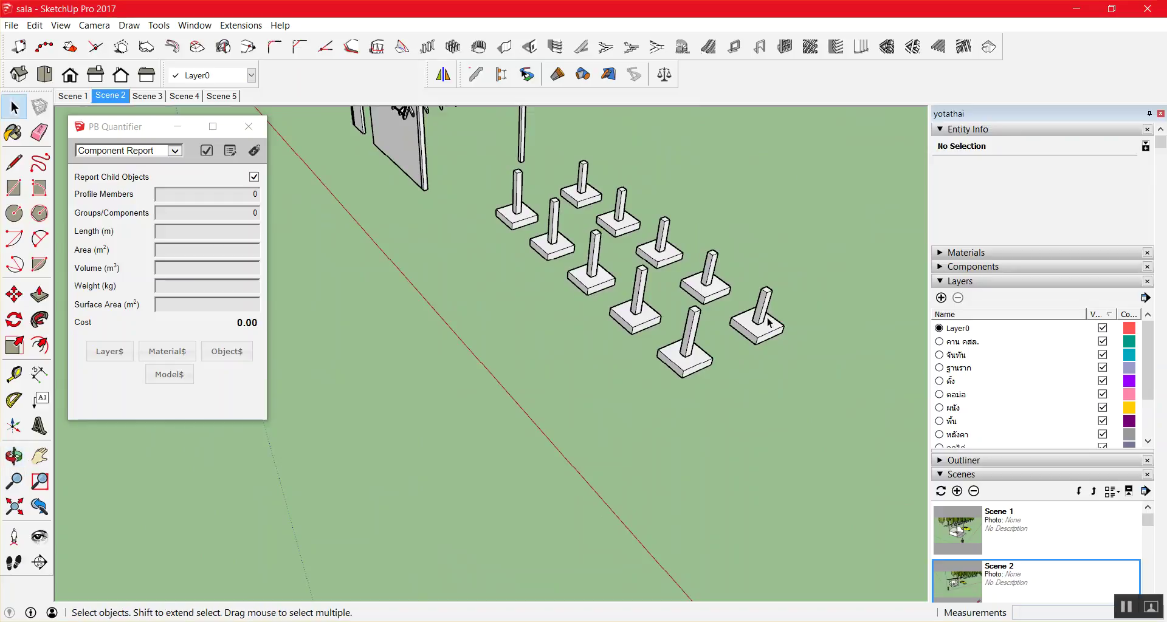
Make the right-front footing a unique component, foot#1.
left_click(766, 320)
left_click(786, 319)
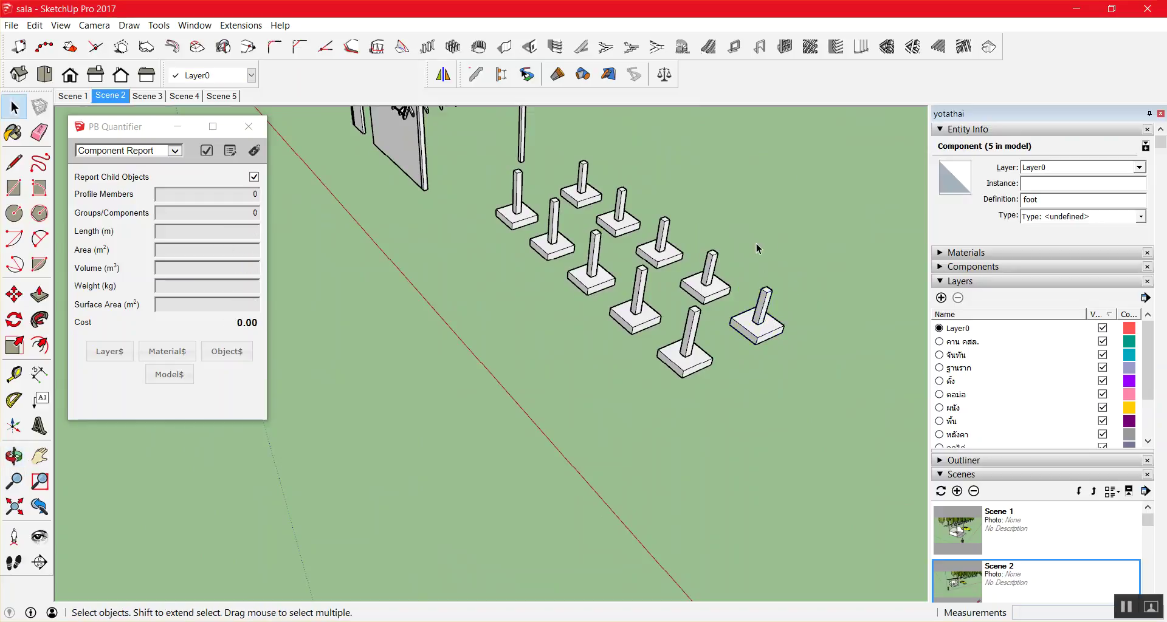
left_click(768, 328)
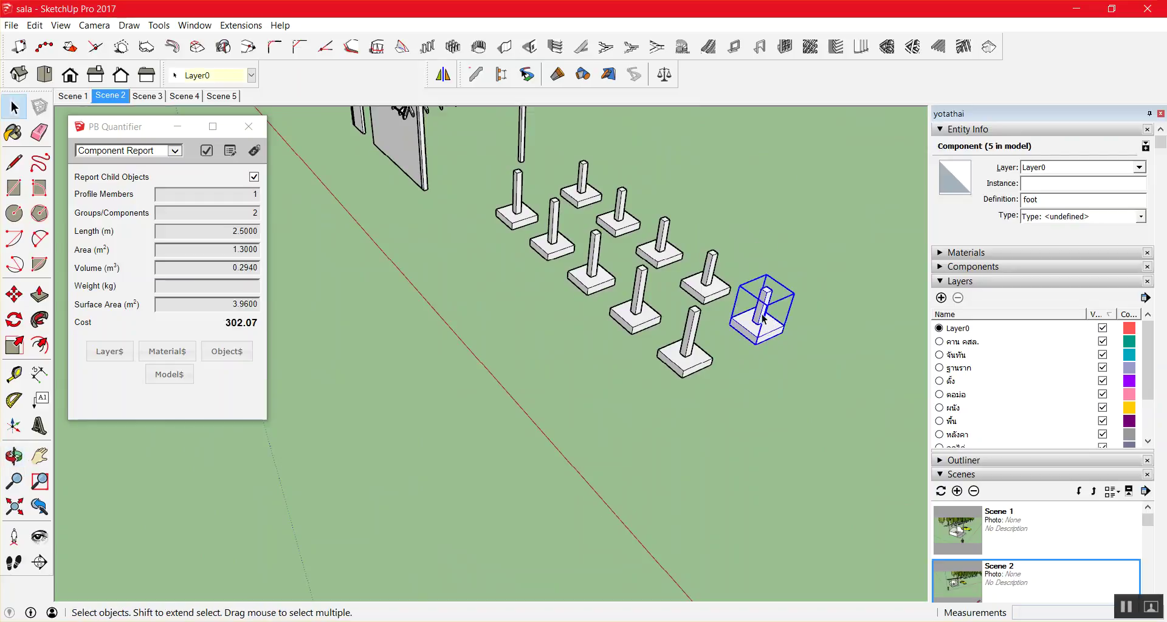
right_click(763, 316)
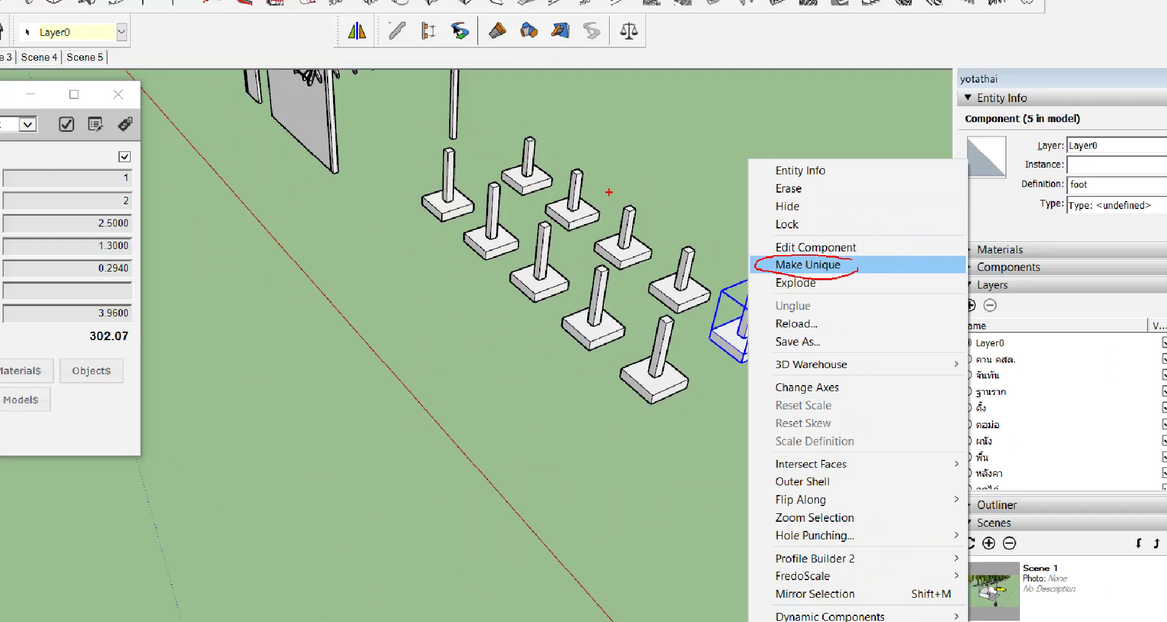
left_click(808, 263)
Select a foot footing so PB Quantifier reports its quantities and 302.07 cost.
right_click(772, 301)
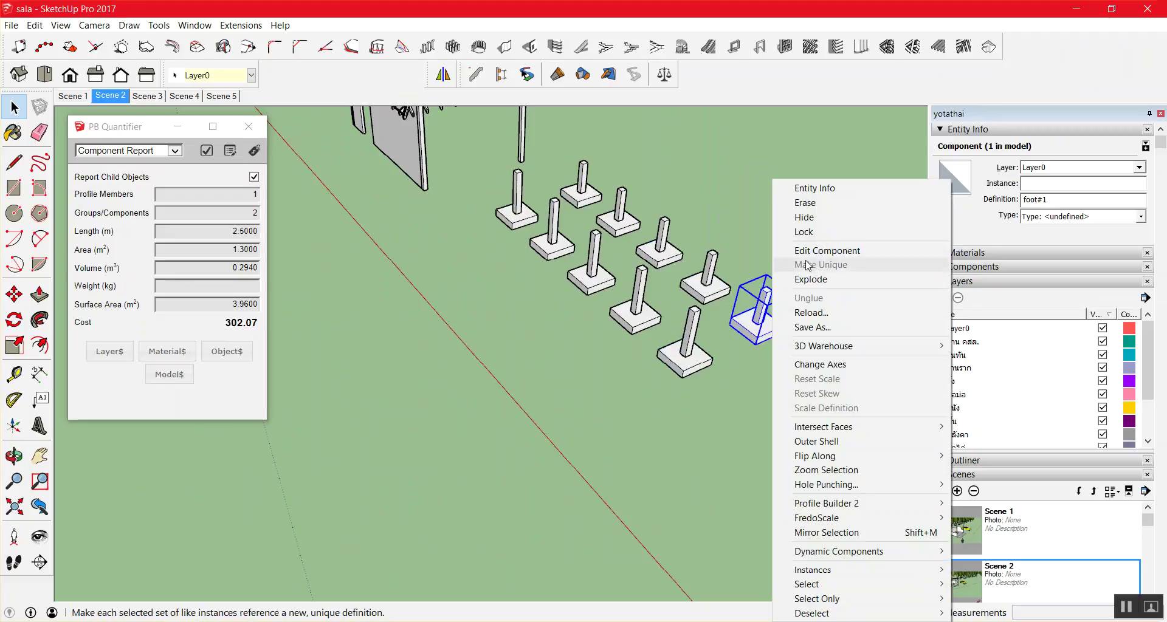
left_click(726, 237)
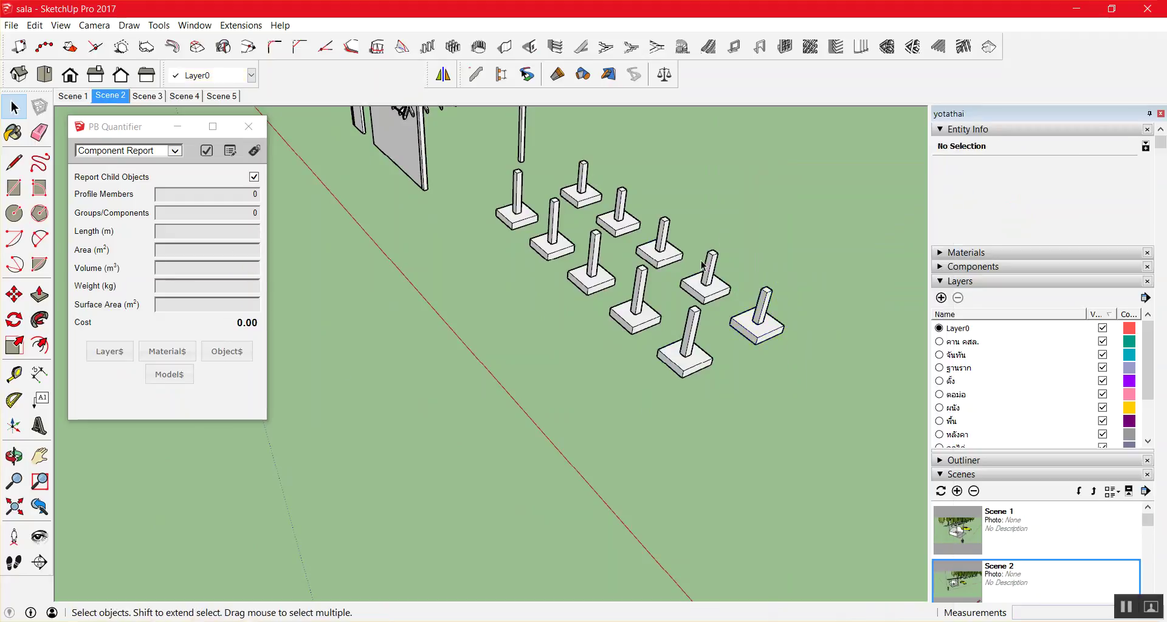
left_click(660, 242)
left_click(584, 183)
Inside the foot component, pull the column's top face up about 1.72 m.
double_click(584, 182)
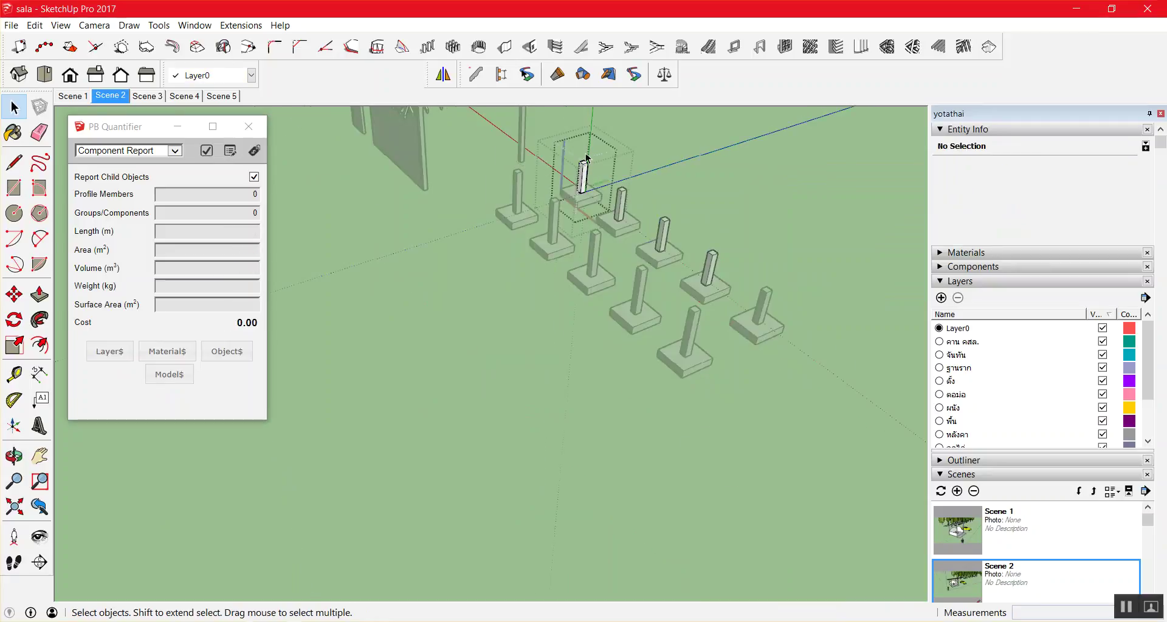
scroll(588, 158, "up", 5)
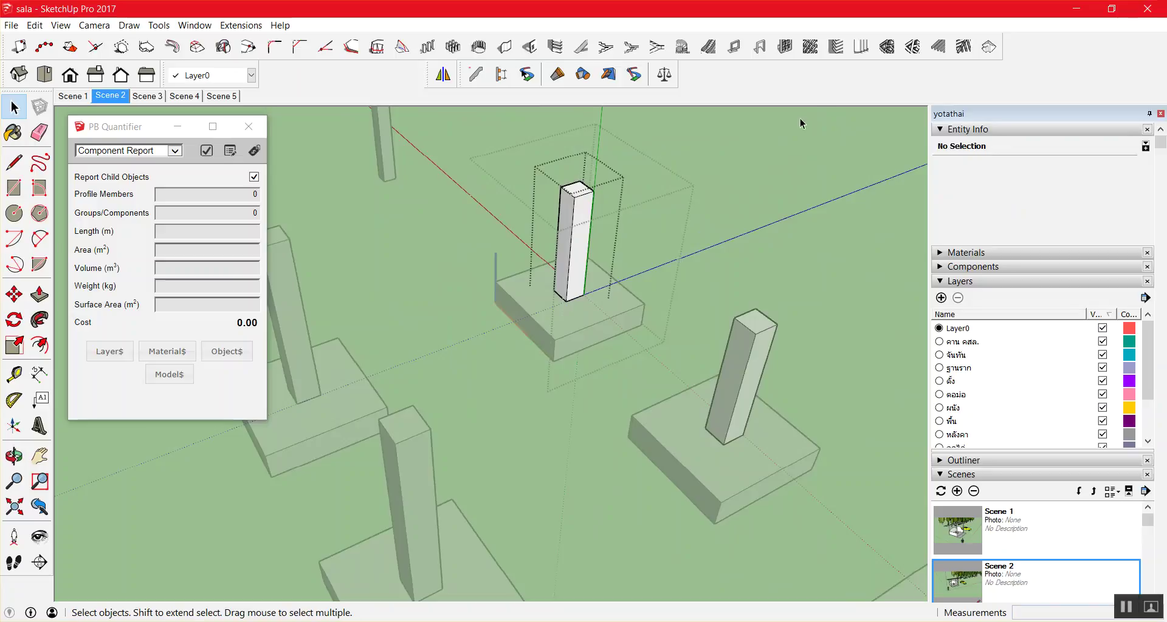
key("p")
left_click(577, 189)
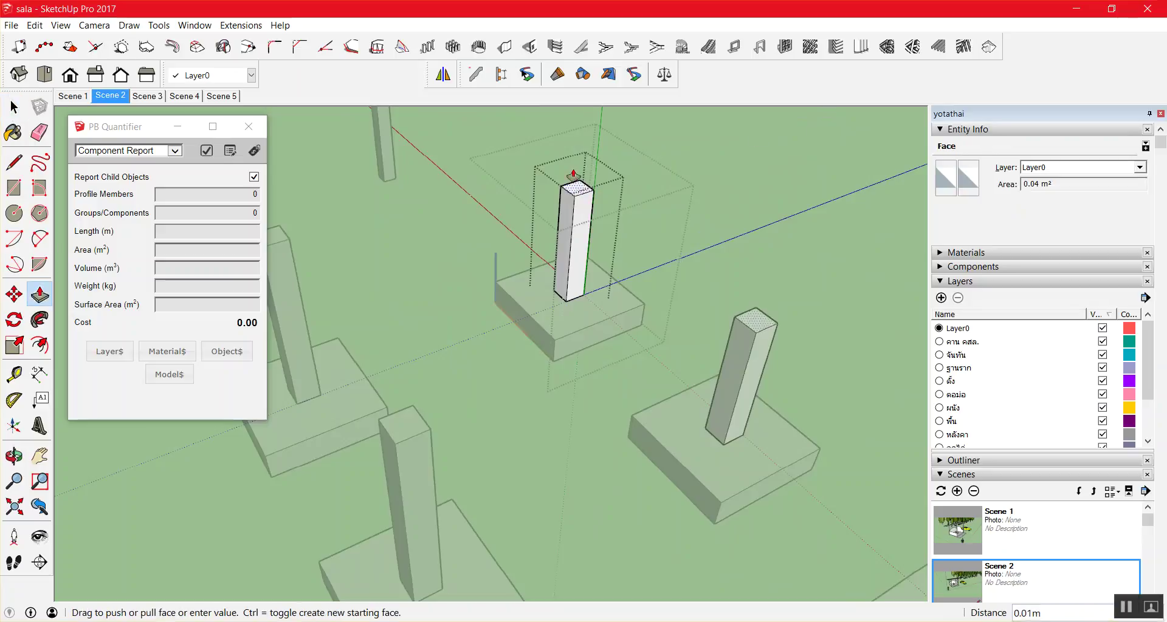
left_click(575, 119)
scroll(577, 146, "down", 3)
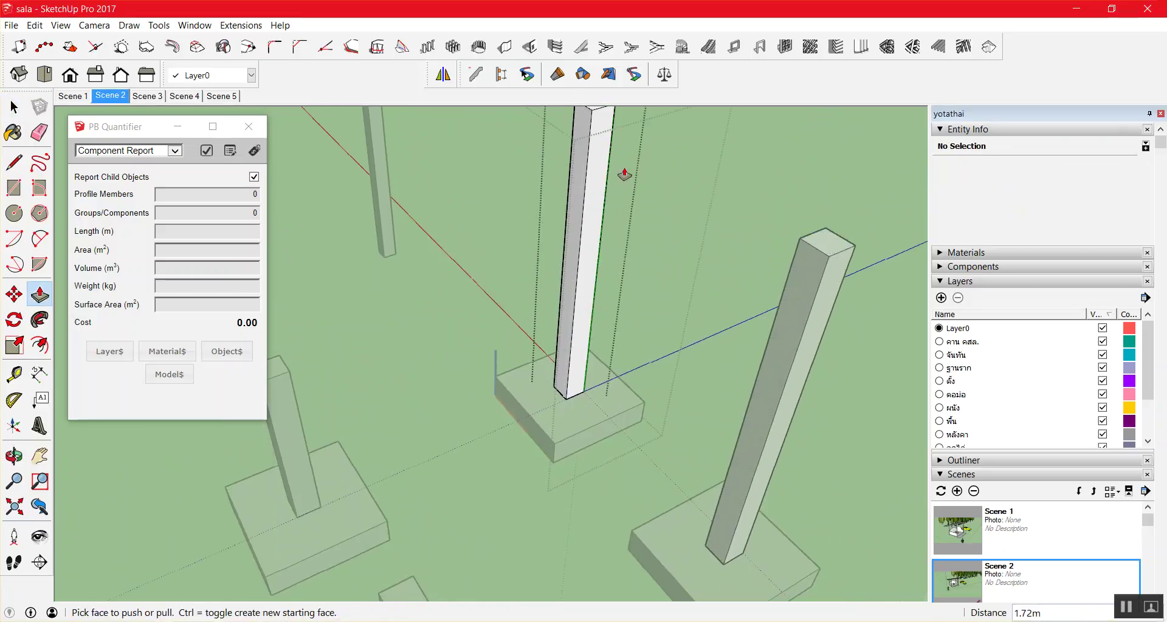
scroll(578, 159, "down", 5)
key("space")
scroll(682, 172, "up", 3)
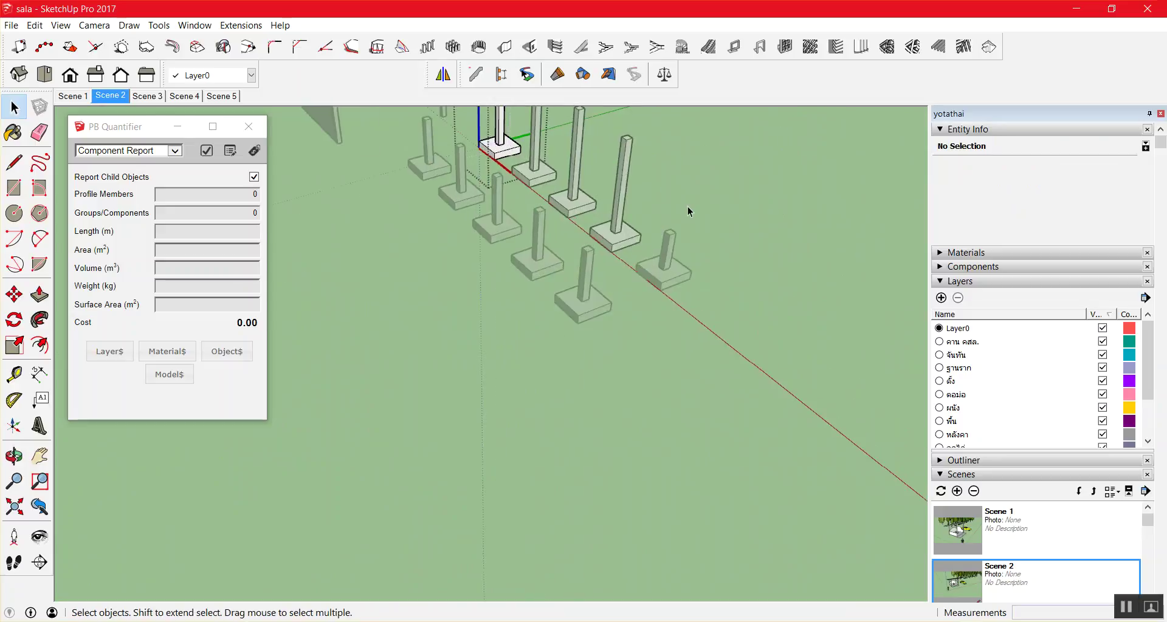
scroll(677, 215, "up", 2)
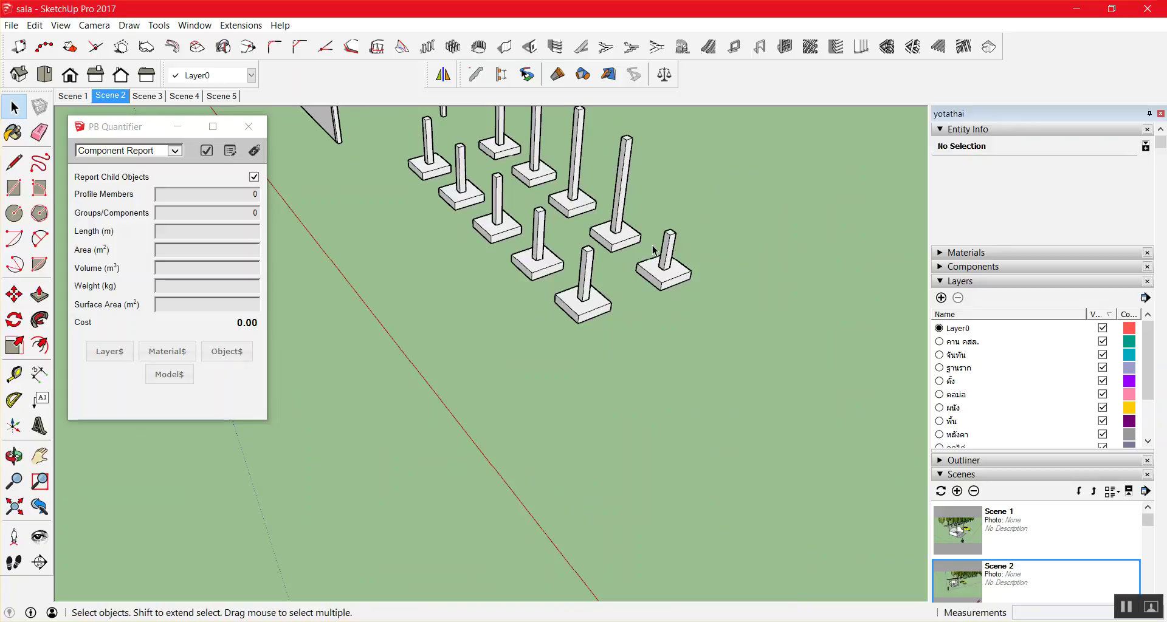
Expand the In Model component library in the Components panel.
scroll(759, 135, "down", 2)
scroll(697, 160, "down", 1)
scroll(657, 152, "up", 1)
scroll(604, 143, "up", 3)
scroll(608, 146, "down", 3)
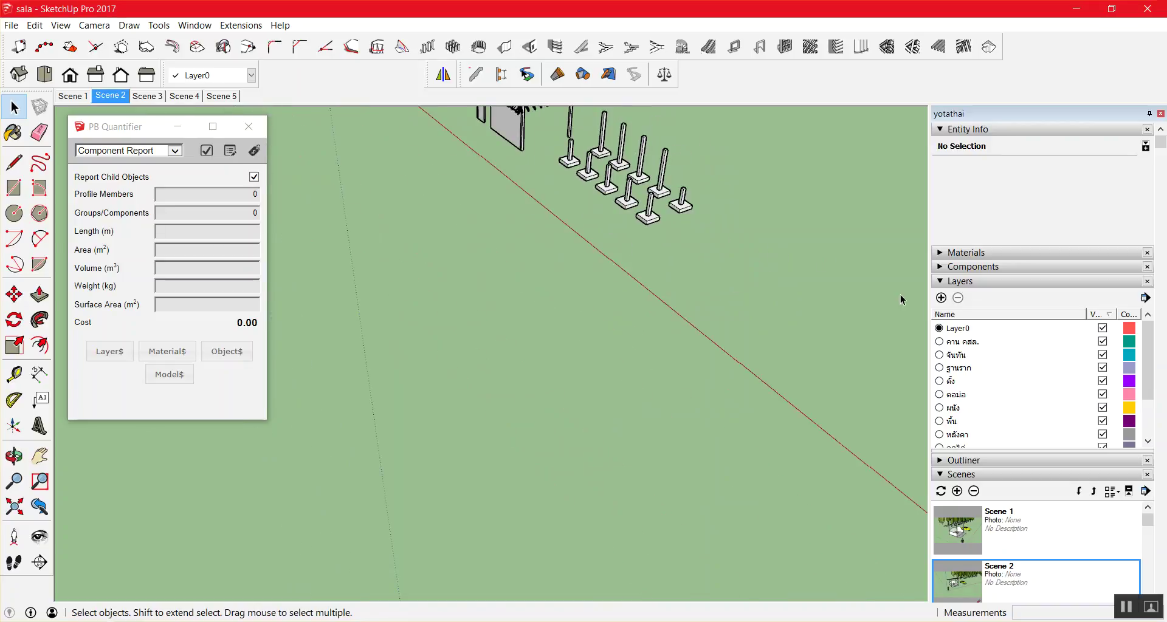
scroll(1006, 334, "down", 3)
scroll(1058, 405, "down", 3)
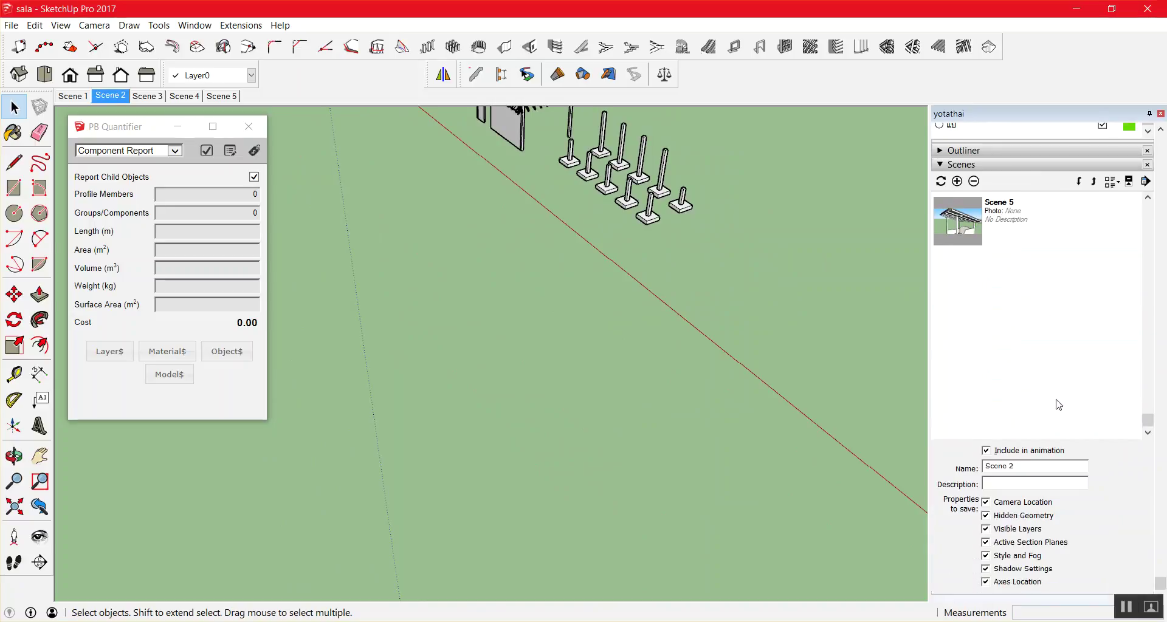
scroll(1035, 368, "up", 2)
scroll(980, 344, "up", 3)
scroll(980, 343, "up", 2)
scroll(980, 343, "up", 1)
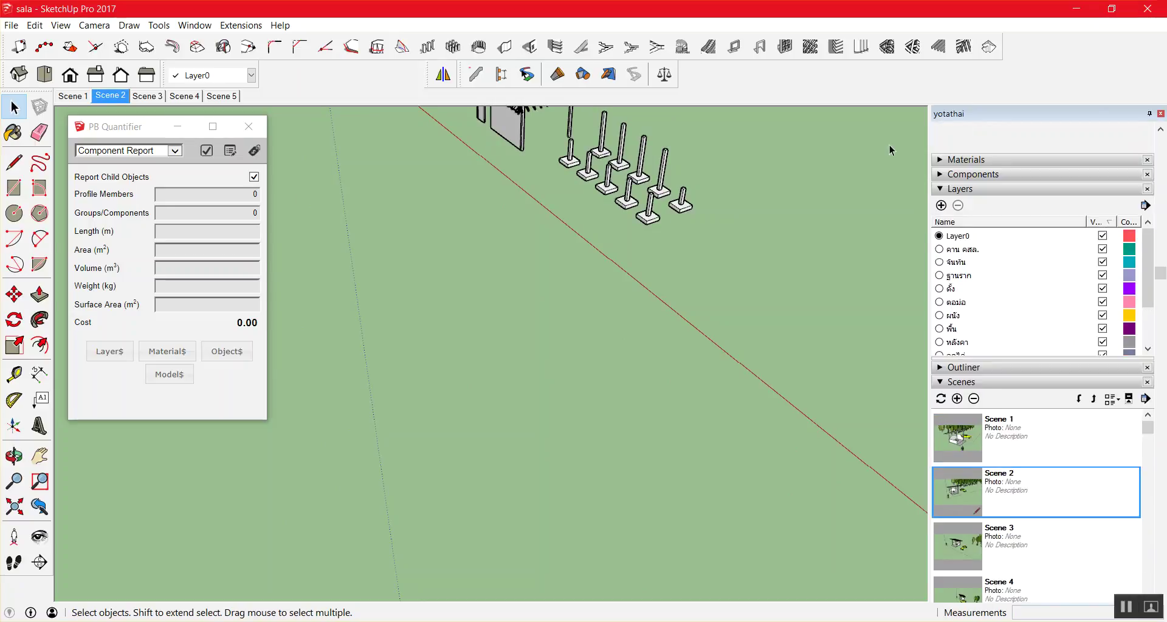
left_click(940, 178)
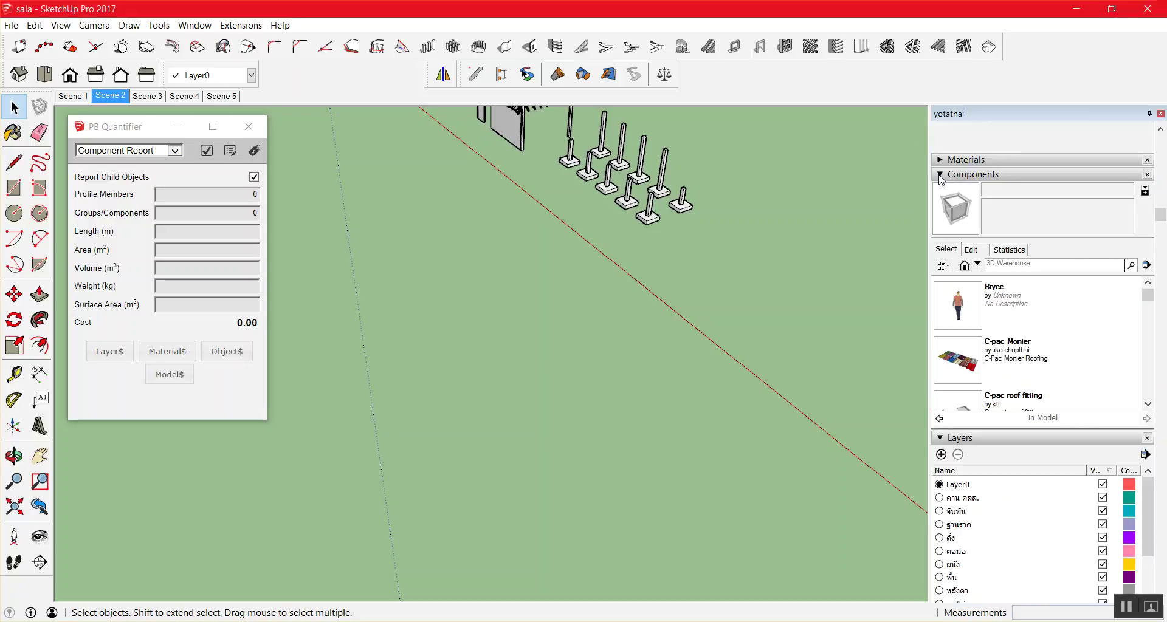
Place two foot components from the In Model library into the model.
scroll(980, 298, "down", 1)
scroll(979, 299, "down", 2)
scroll(980, 298, "down", 2)
scroll(995, 299, "up", 1)
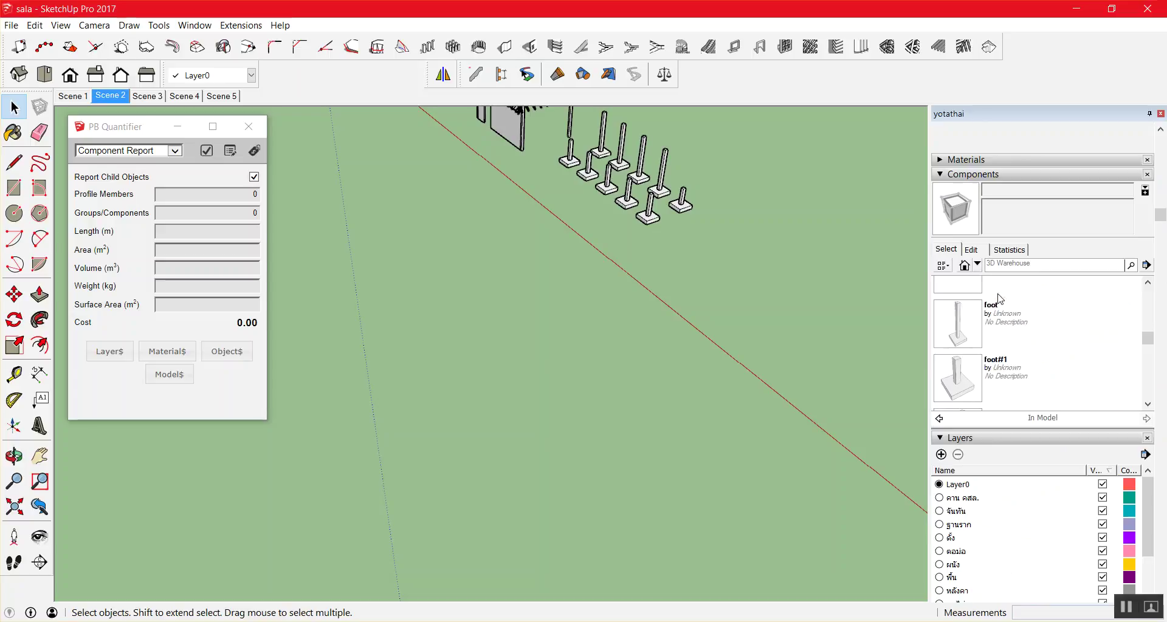
left_click(990, 322)
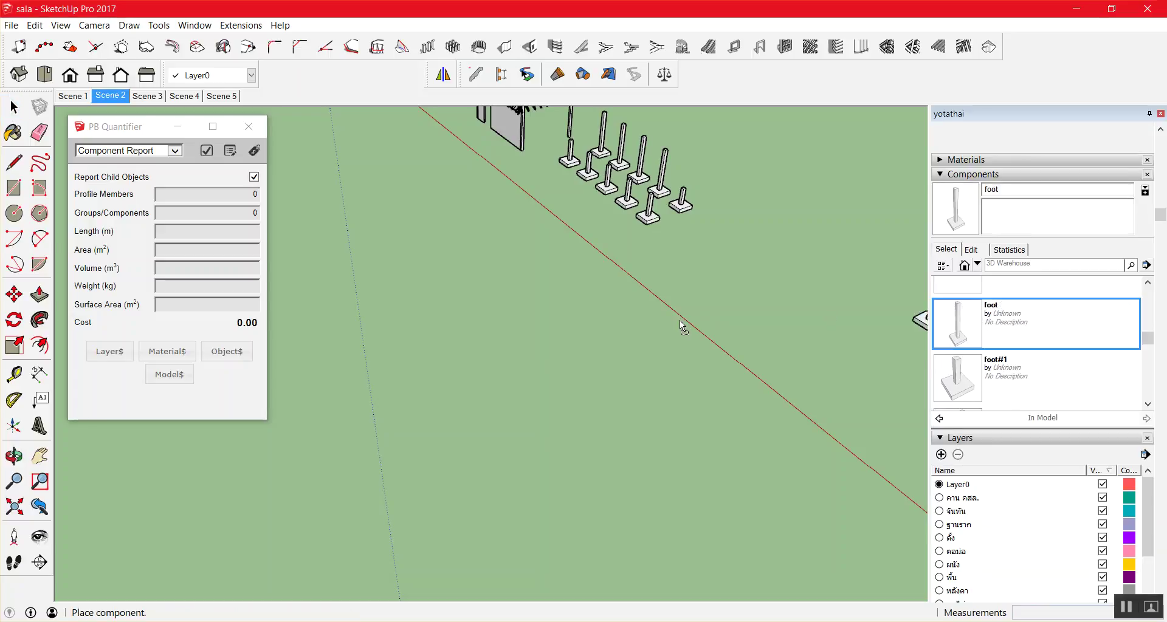
left_click(676, 320)
left_click(760, 268)
Place a deck chair component on the ground.
scroll(982, 351, "down", 2)
scroll(984, 351, "down", 2)
scroll(985, 349, "up", 1)
left_click(976, 310)
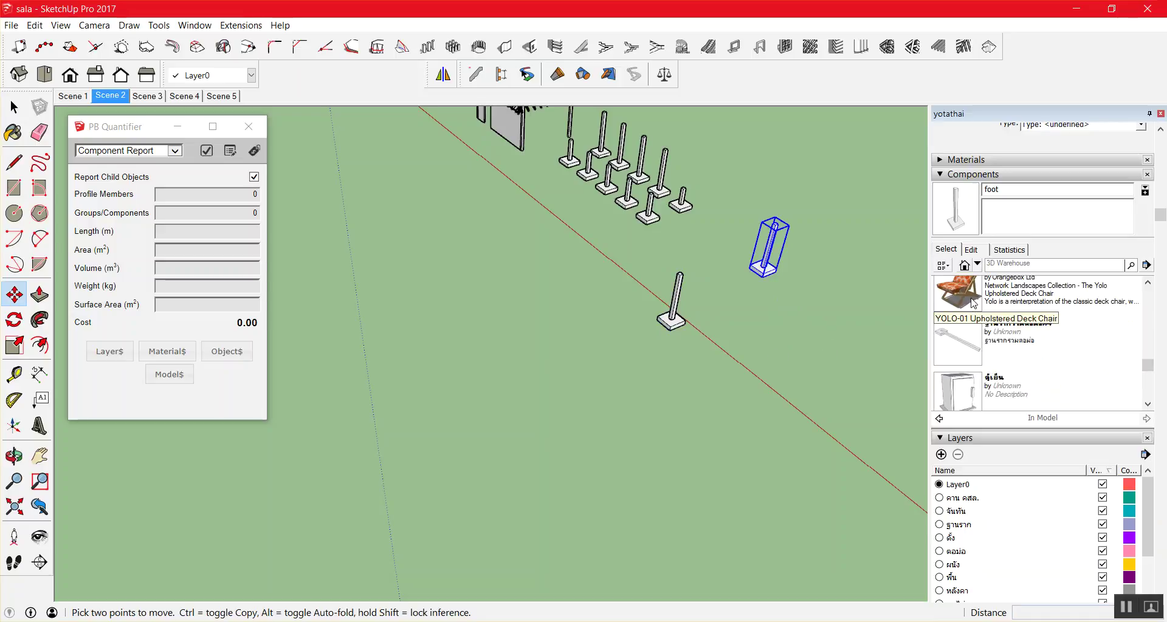
left_click(632, 360)
Place a Trees_Plants component in the model.
scroll(973, 360, "down", 2)
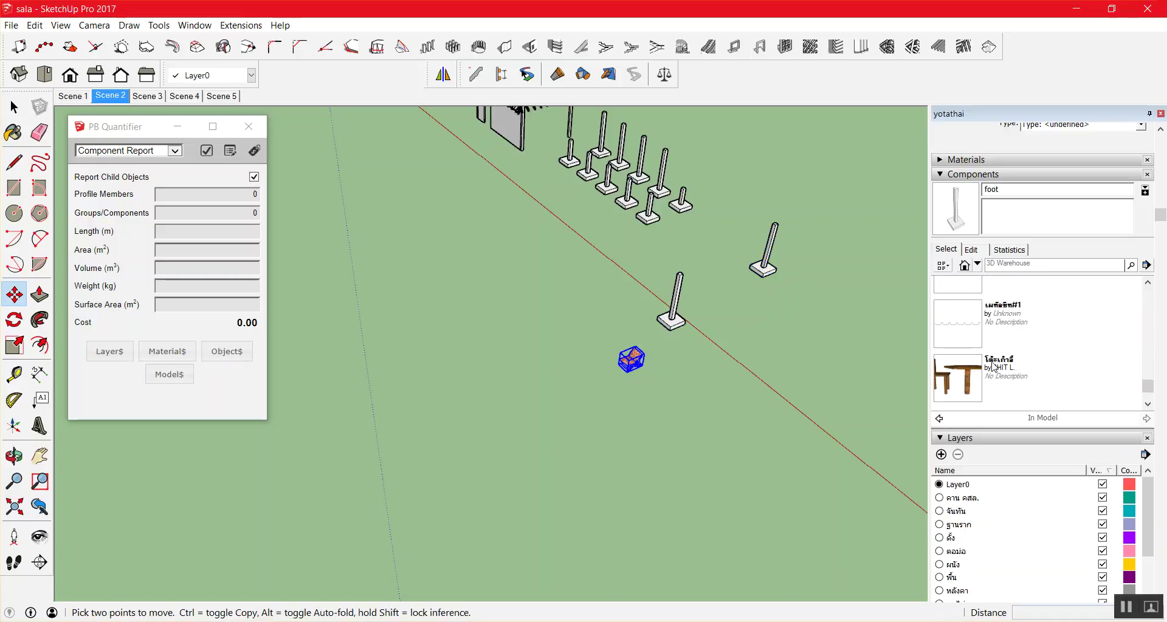
scroll(985, 367, "down", 3)
scroll(1000, 193, "up", 2)
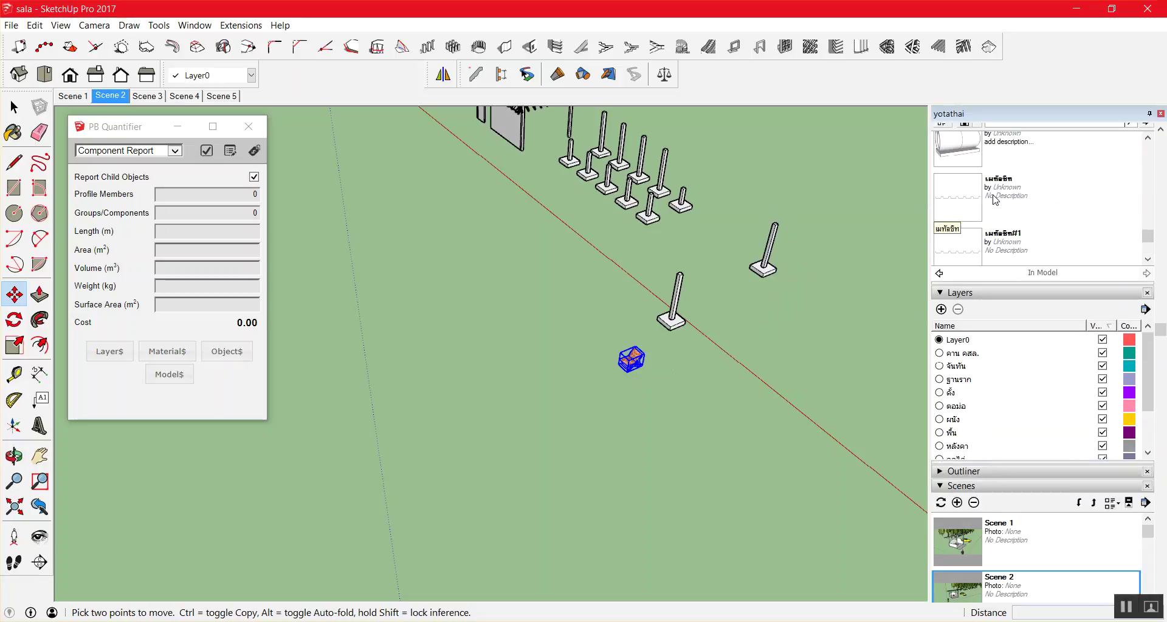
scroll(988, 201, "up", 2)
scroll(976, 202, "up", 1)
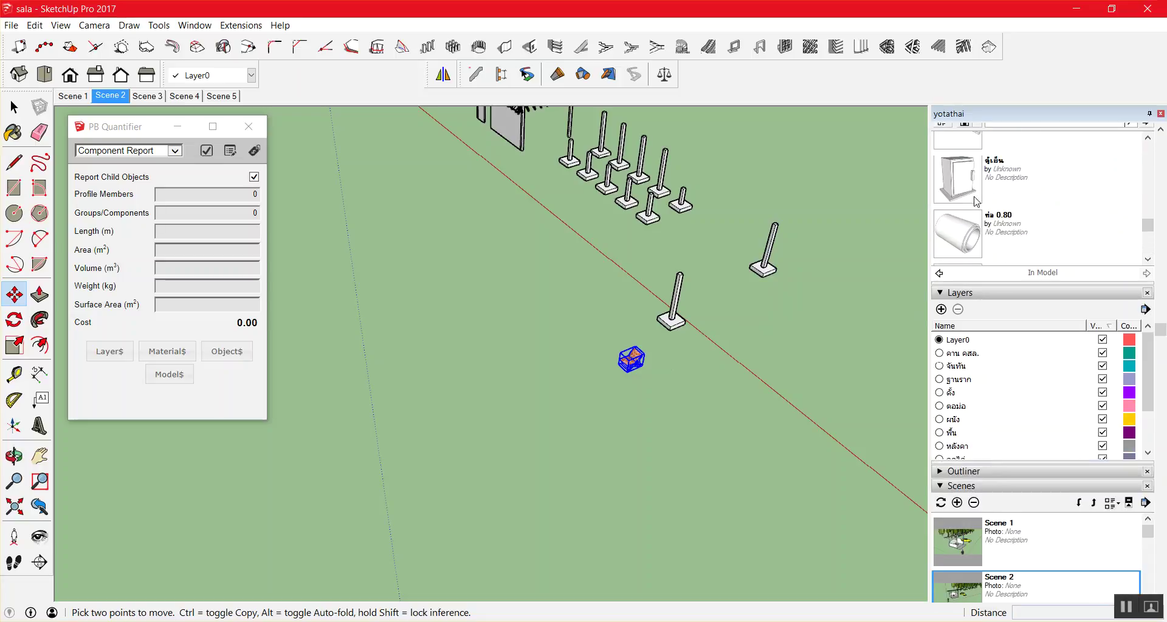
scroll(975, 201, "up", 2)
scroll(973, 198, "up", 1)
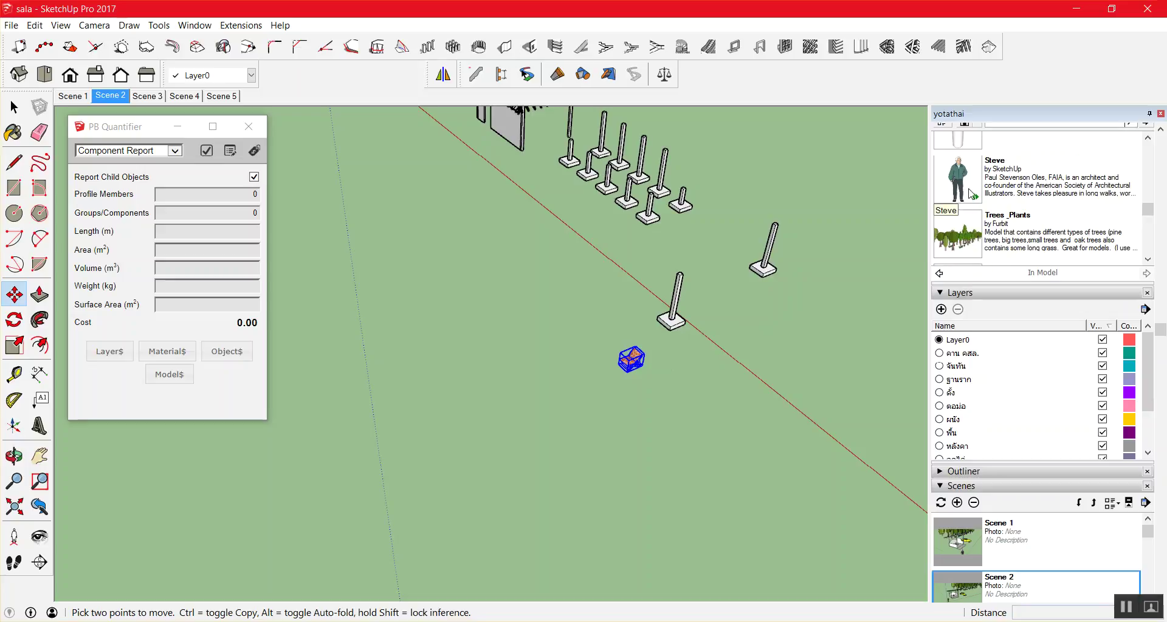
left_click(959, 233)
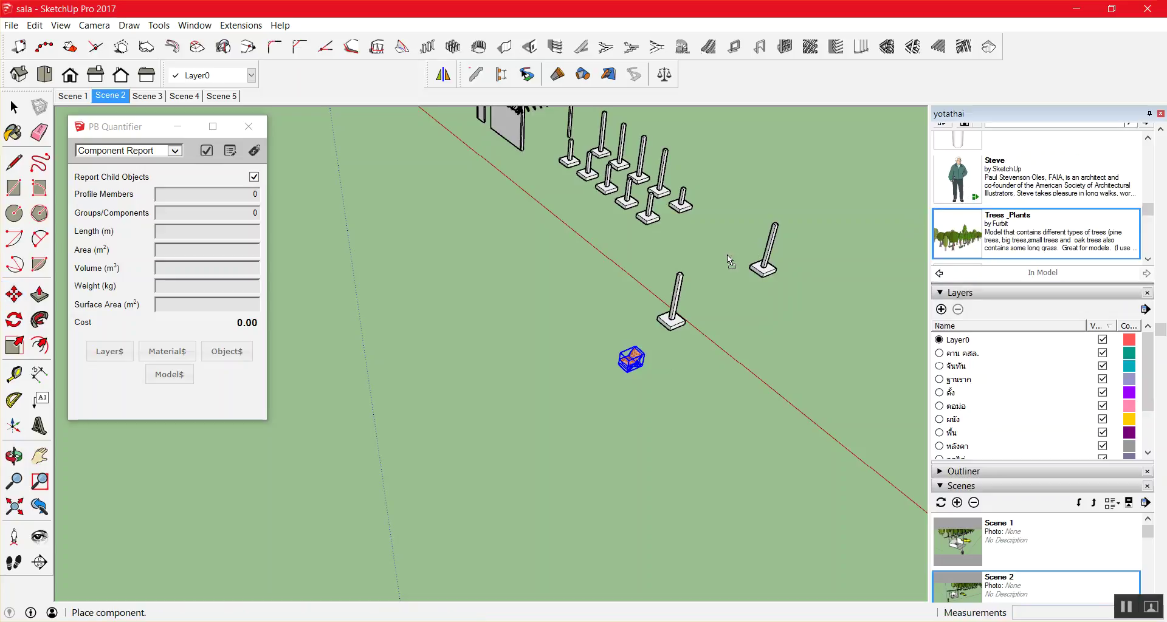
left_click(660, 378)
Delete the placed Trees_Plants component and the leftover lone tree.
scroll(542, 235, "down", 2)
scroll(513, 210, "down", 2)
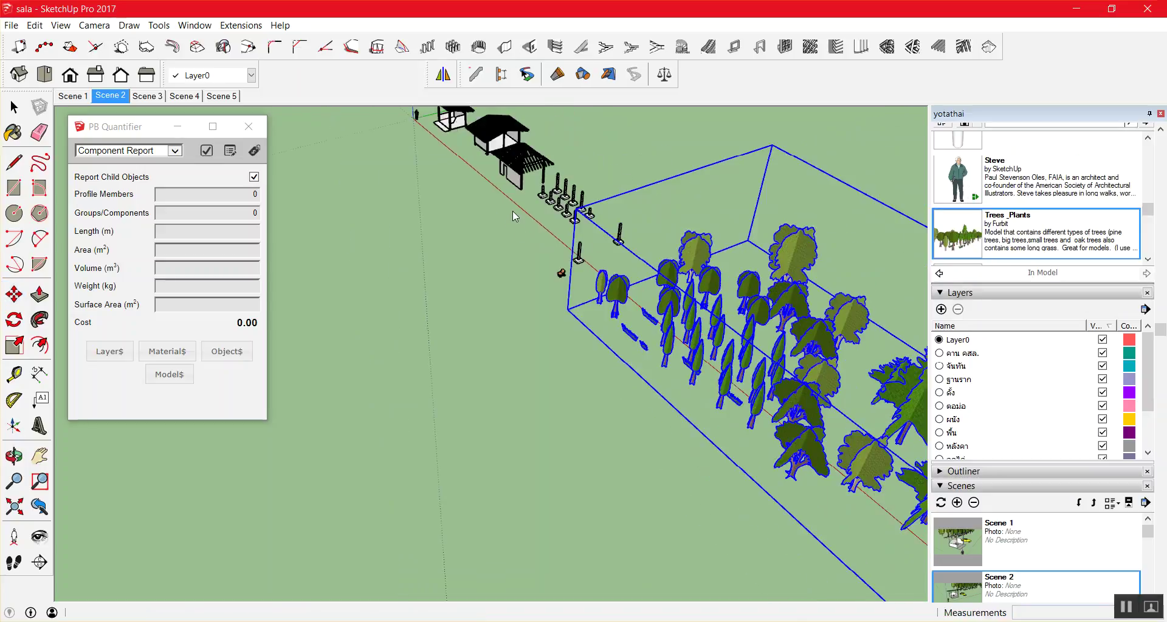
scroll(512, 210, "down", 2)
key("space")
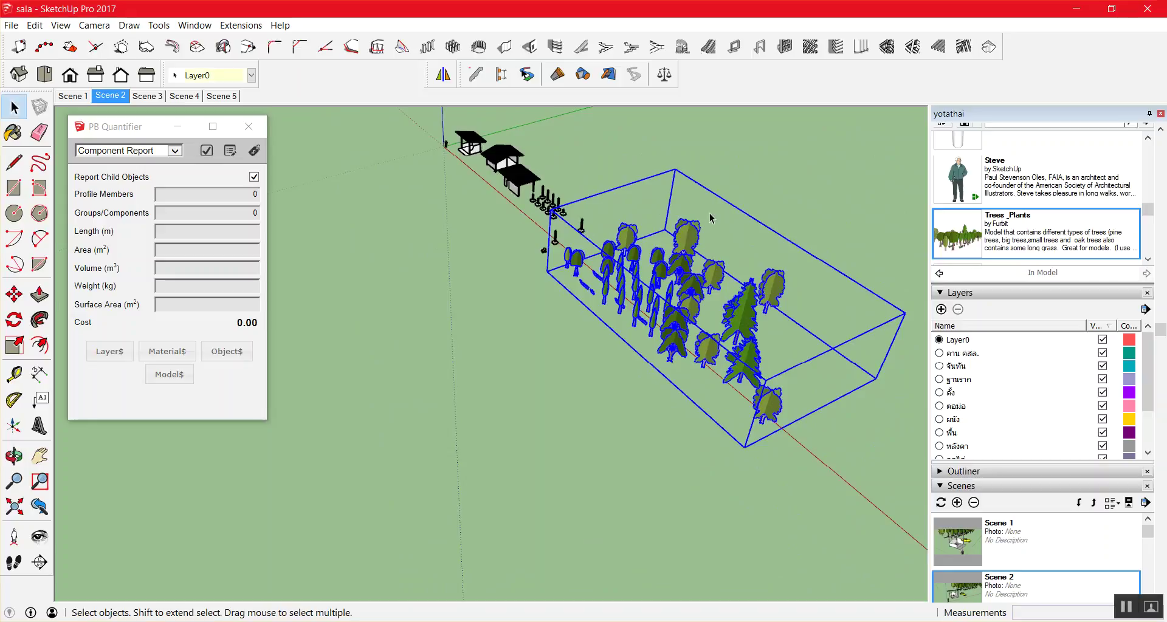
left_click(744, 207)
left_click(675, 291)
key("Delete")
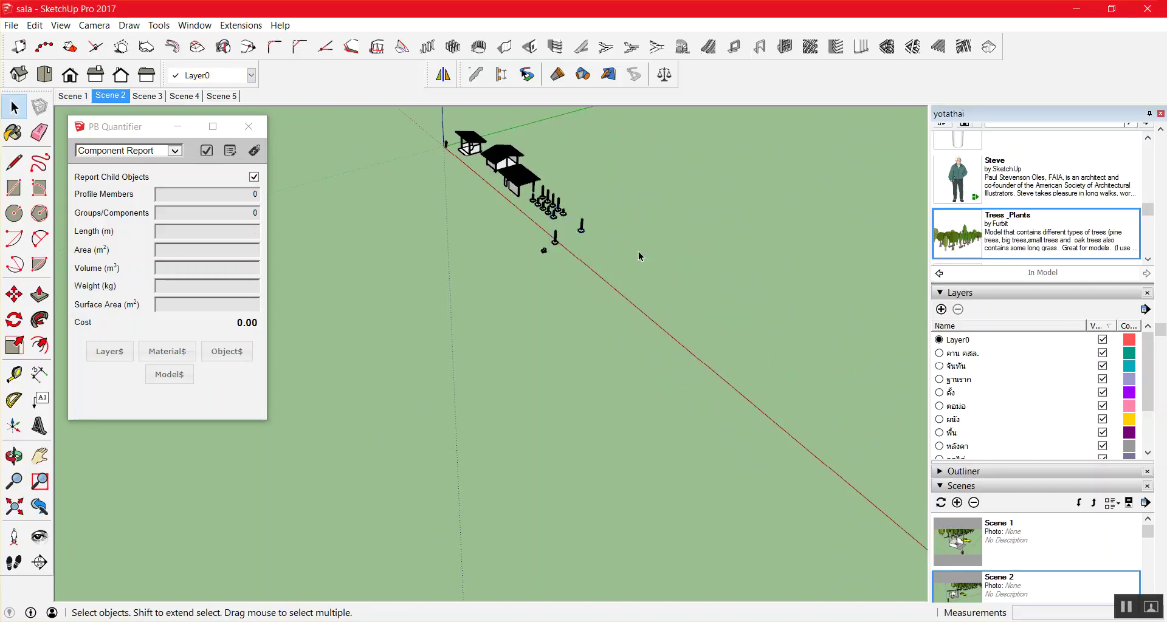
left_click(578, 231)
key("Delete")
Box-select and delete the test-placed foot components, then select one footing post.
scroll(542, 229, "up", 2)
mouse_move(501, 222)
left_mouse_down()
mouse_move(582, 277)
mouse_move(563, 282)
left_mouse_up()
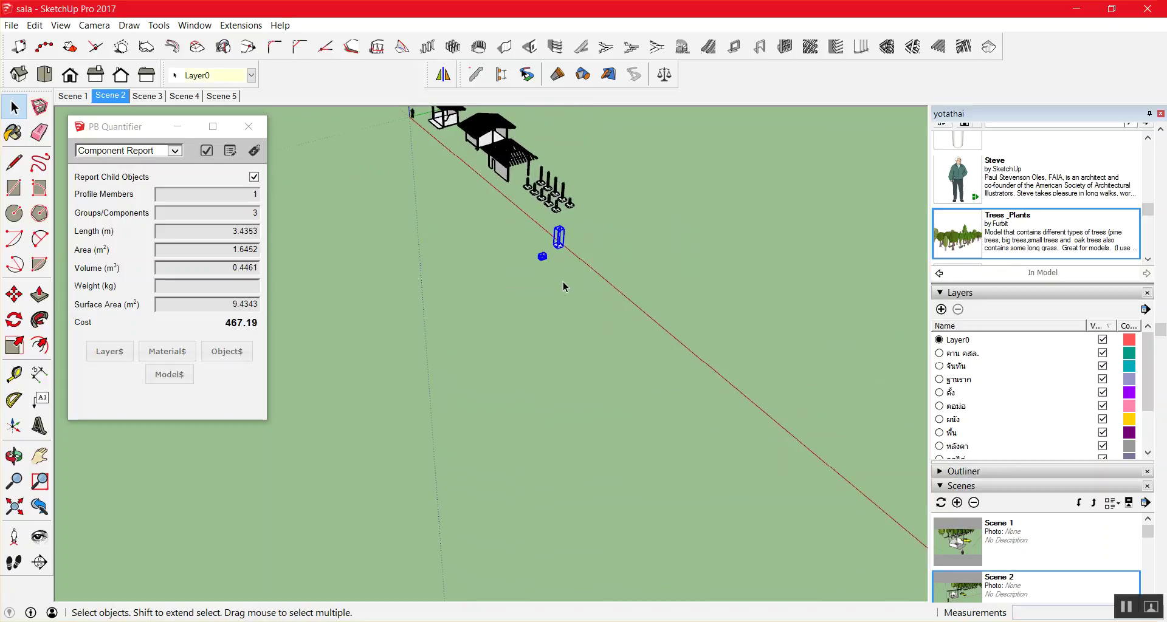
key("Delete")
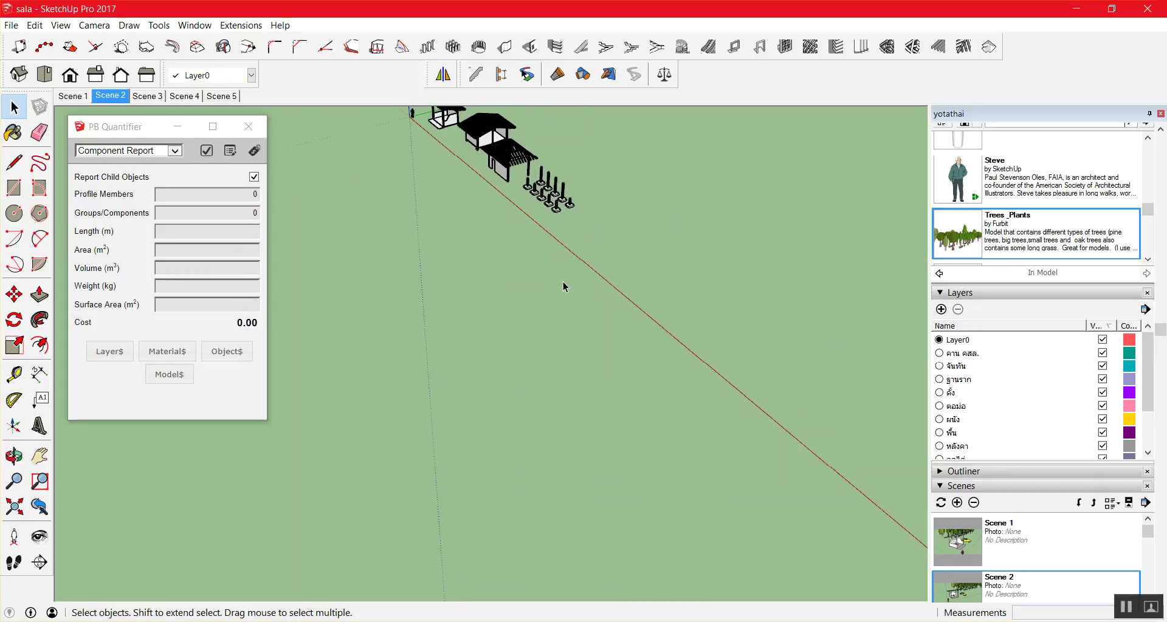
scroll(673, 196, "up", 1)
scroll(673, 195, "up", 2)
scroll(474, 144, "up", 2)
scroll(468, 146, "up", 2)
scroll(450, 152, "up", 2)
left_click(447, 155)
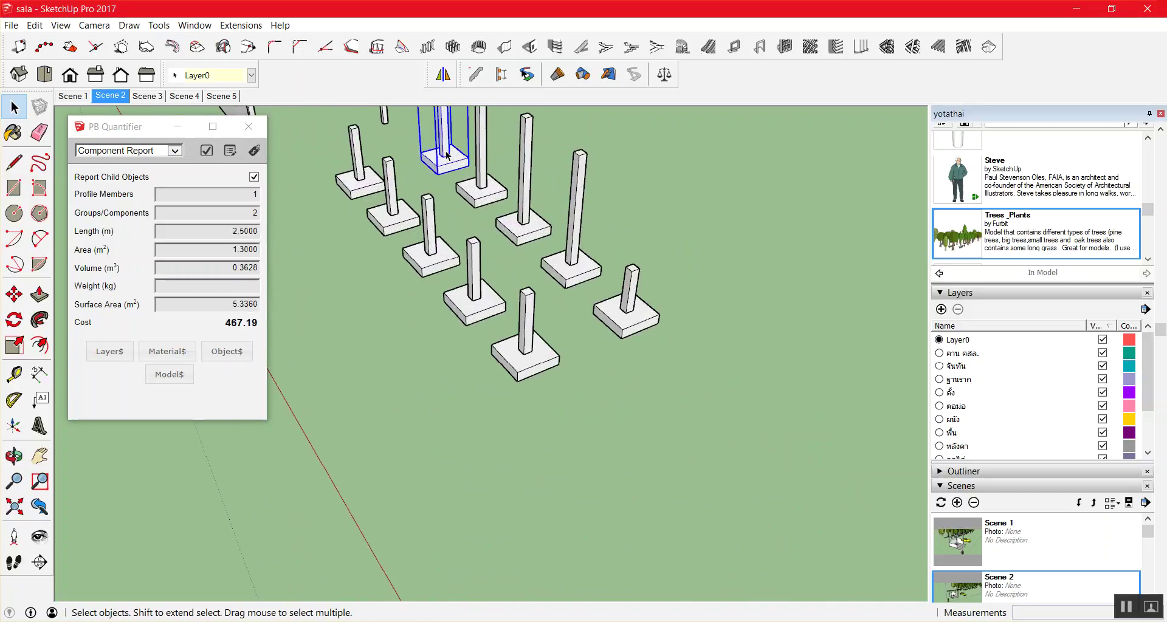
right_click(484, 186)
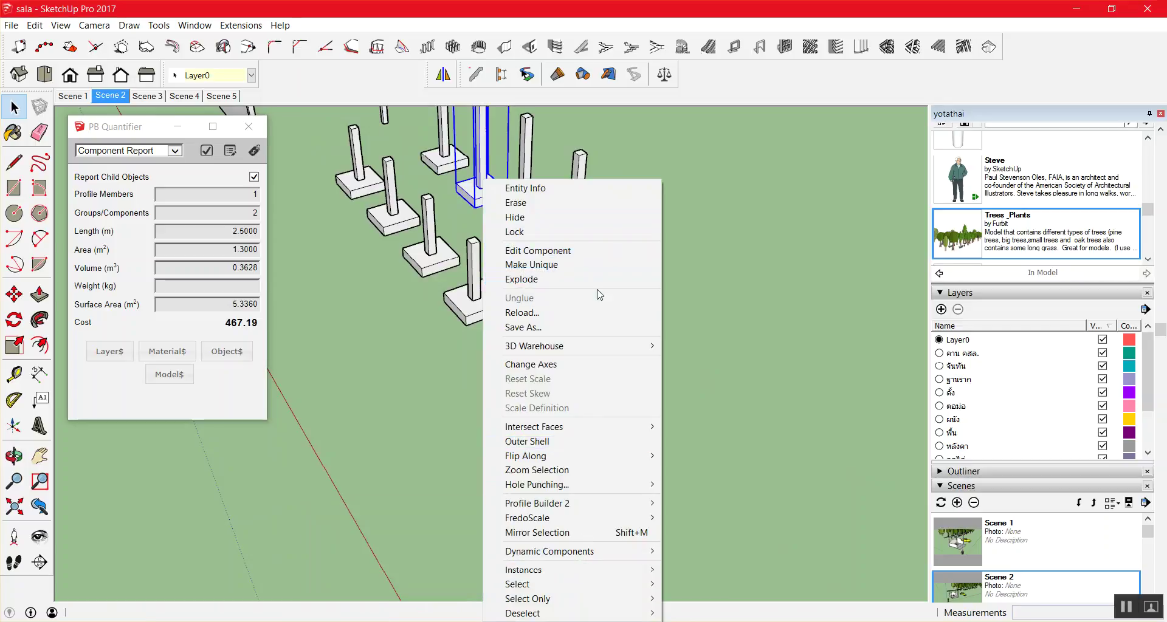
mouse_move(727, 356)
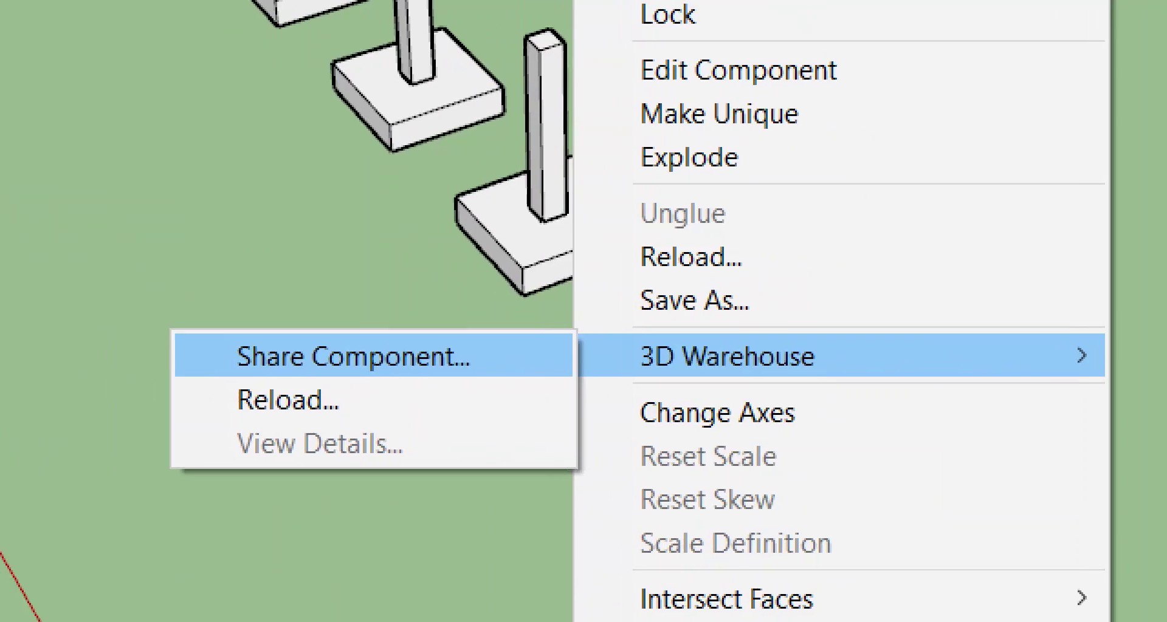
left_click_drag(315, 307, 519, 363)
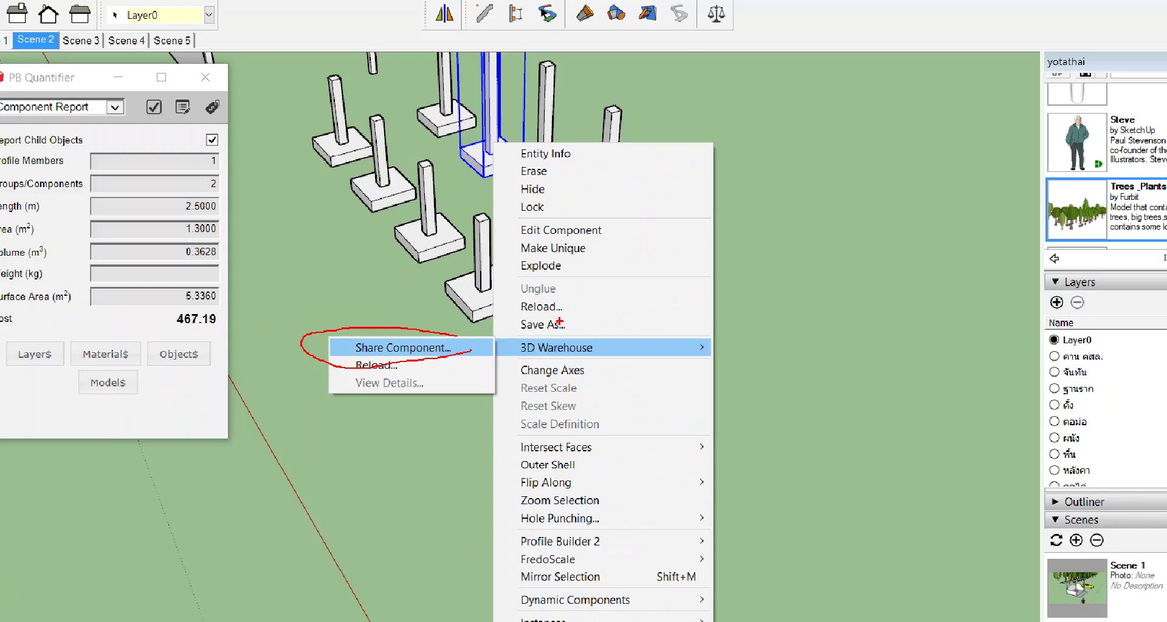
left_click(438, 344)
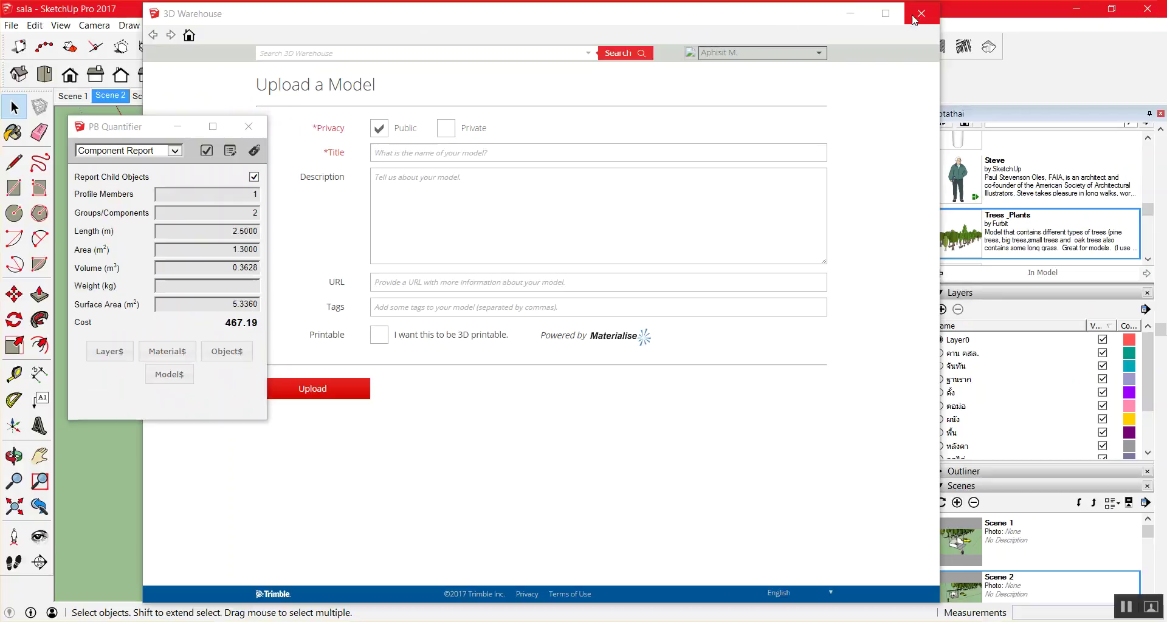
left_click(922, 13)
scroll(514, 175, "up", 2)
scroll(515, 175, "up", 2)
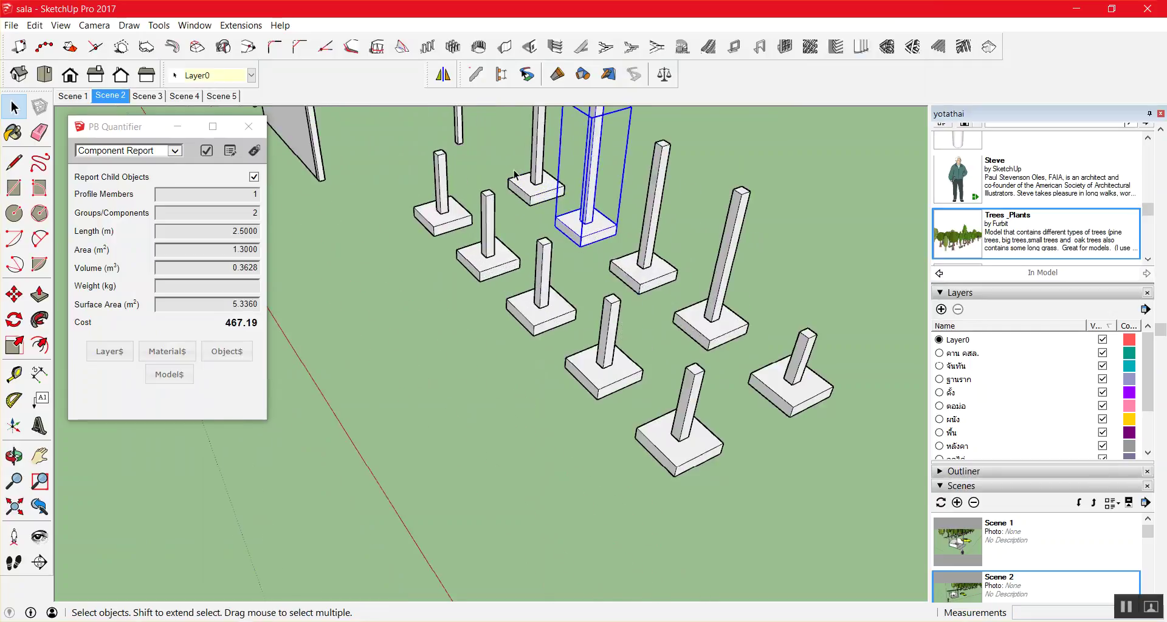
Delete six of the extra footings one at a time.
left_click(490, 254)
key("Delete")
left_click(556, 194)
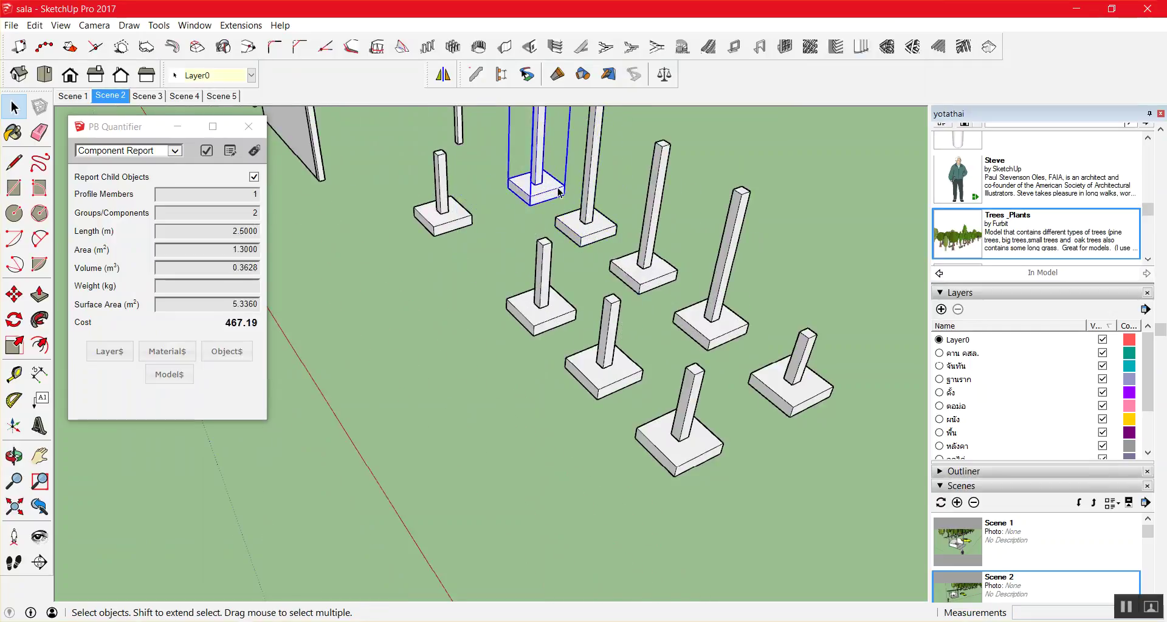
key("Delete")
left_click(592, 201)
key("Delete")
left_click(650, 248)
key("Delete")
left_click(729, 325)
key("Delete")
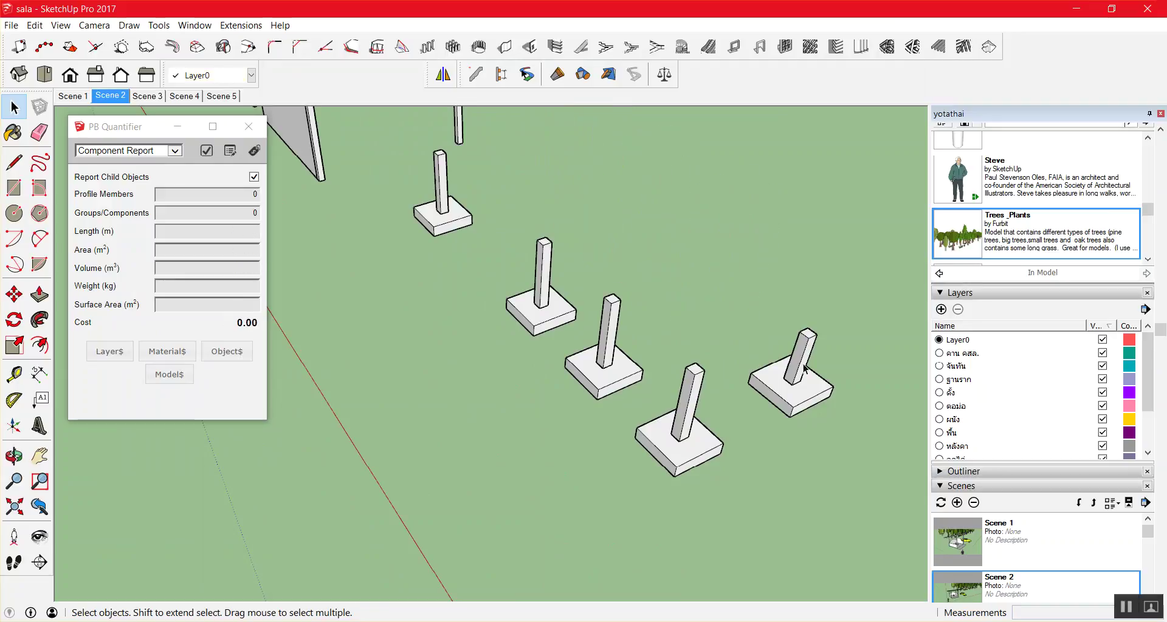
left_click(778, 358)
key("Delete")
Box-select and delete three more footings.
left_click(602, 360)
left_click_drag(499, 217, 754, 489)
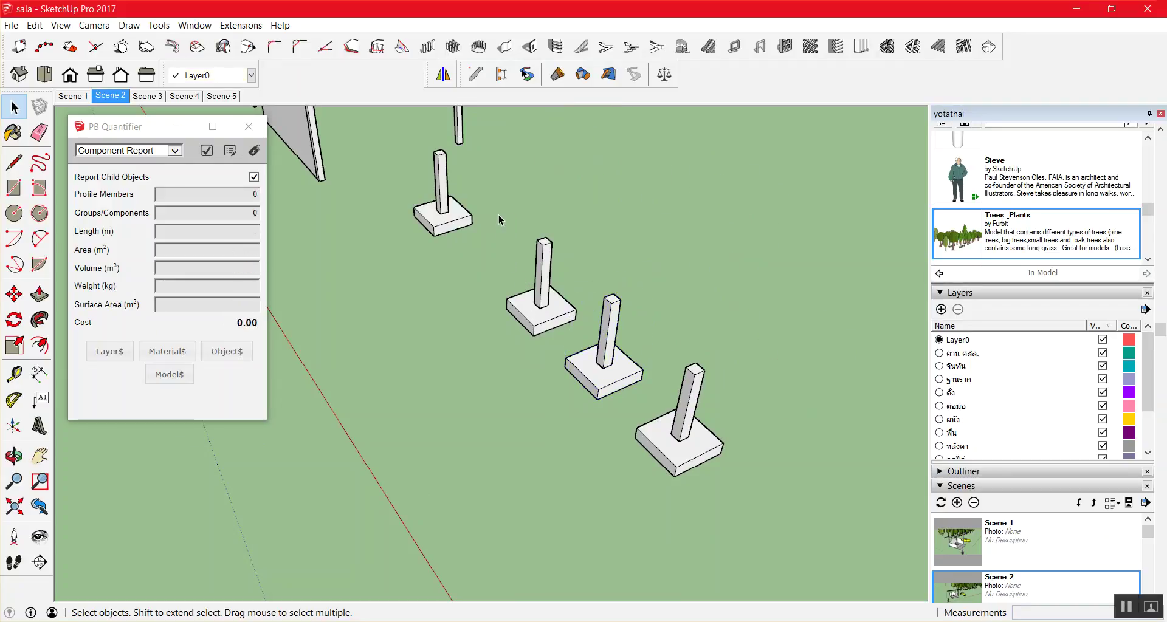
key("Delete")
scroll(633, 363, "down", 2)
scroll(631, 359, "up", 1)
scroll(457, 224, "up", 3)
scroll(458, 220, "up", 1)
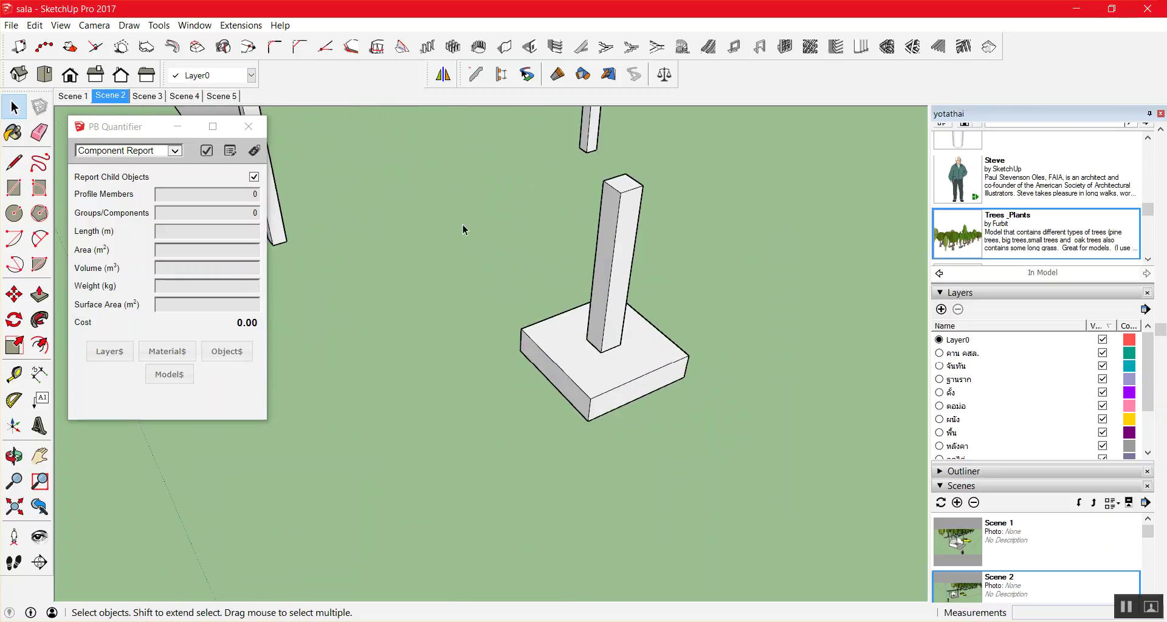
scroll(665, 238, "down", 2)
Copy the remaining footing 2 m to the lower right using Move with Ctrl.
left_click_drag(532, 383, 702, 215)
key("m")
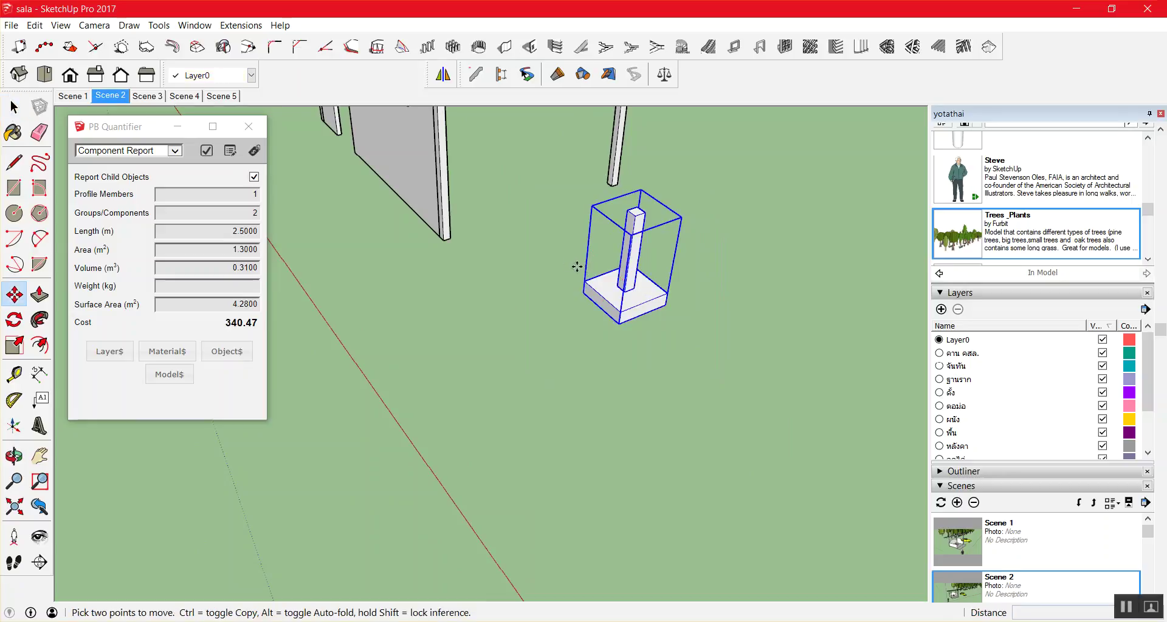
left_click(582, 291)
key("ctrl")
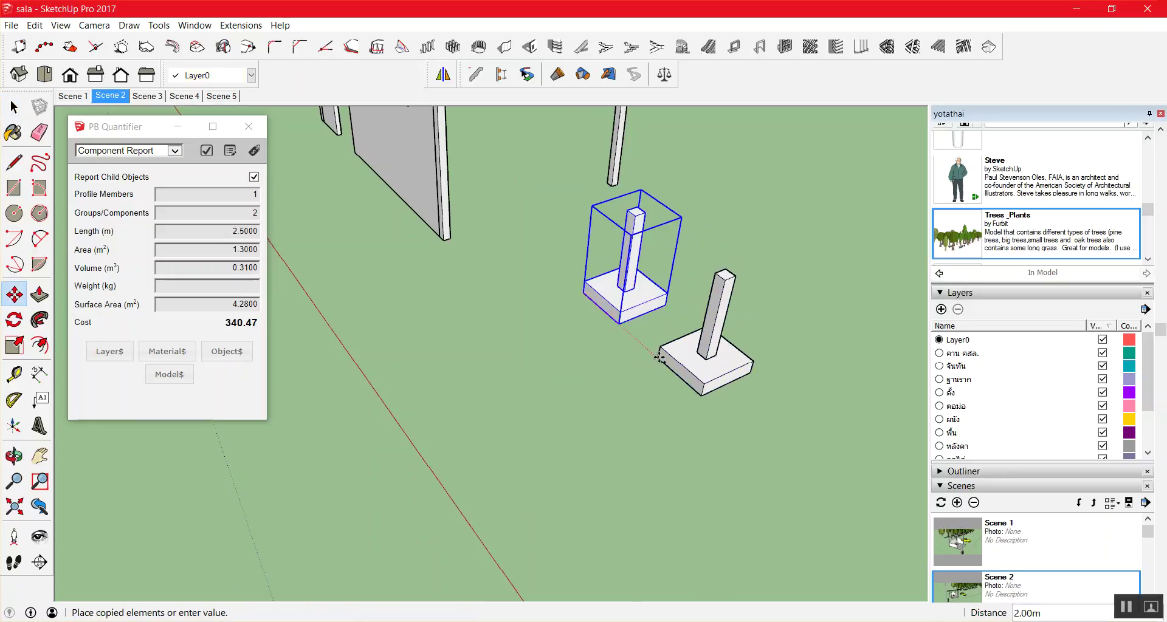
left_click(658, 358)
key("space")
left_click(643, 238)
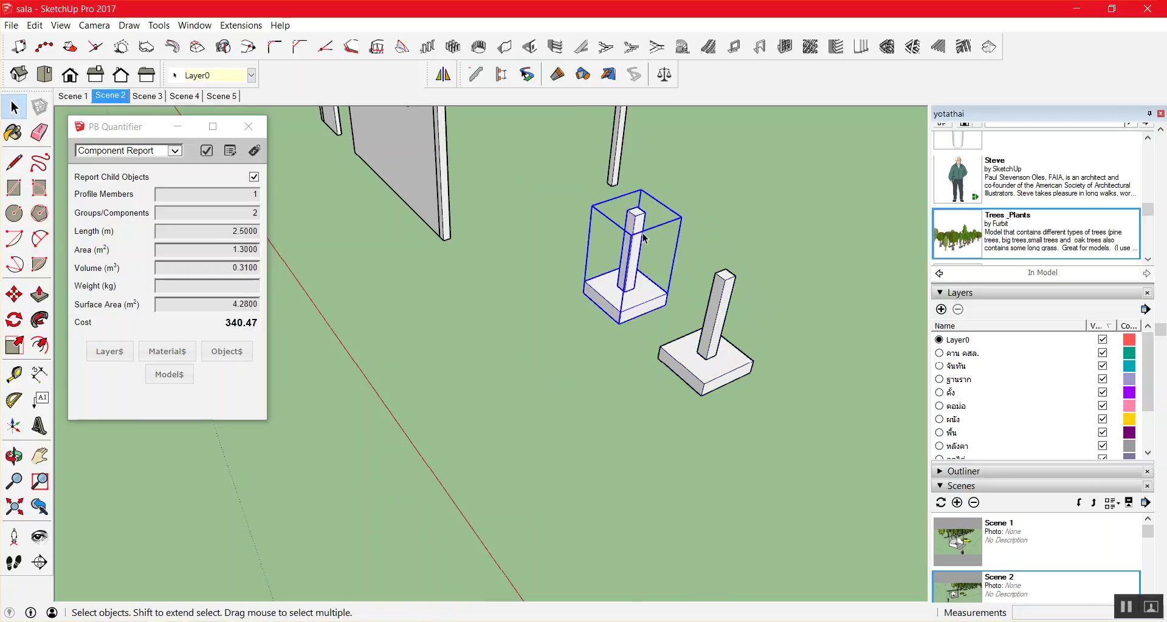
left_click(572, 218)
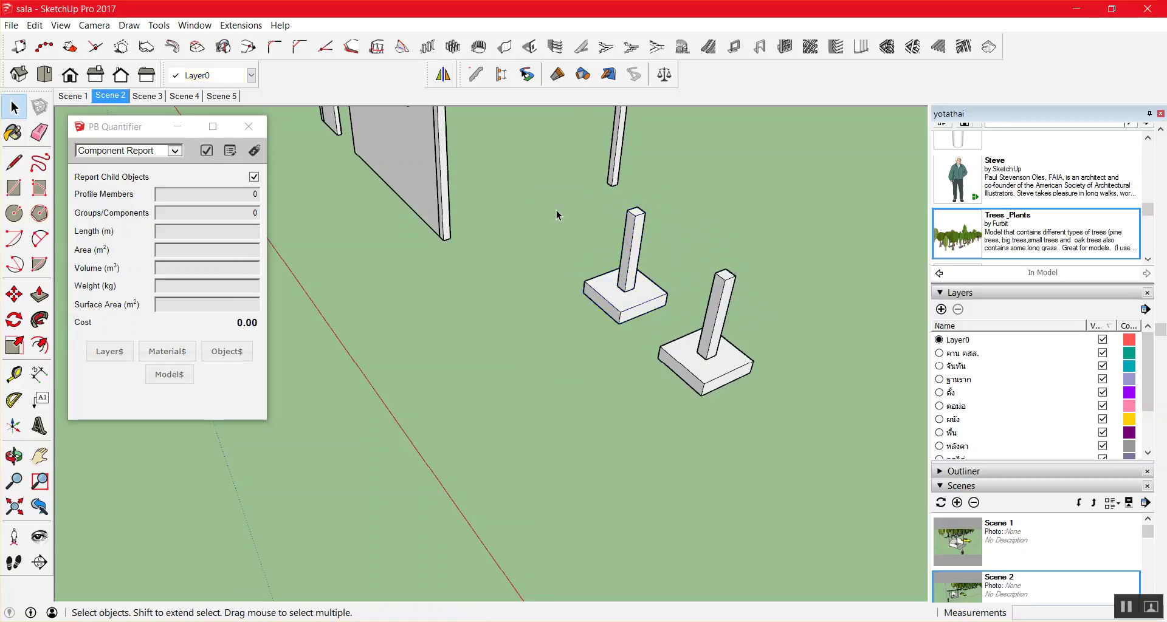
Open the footing for editing and check the pad's and column's layers.
double_click(616, 290)
left_click(608, 298)
left_click(640, 261)
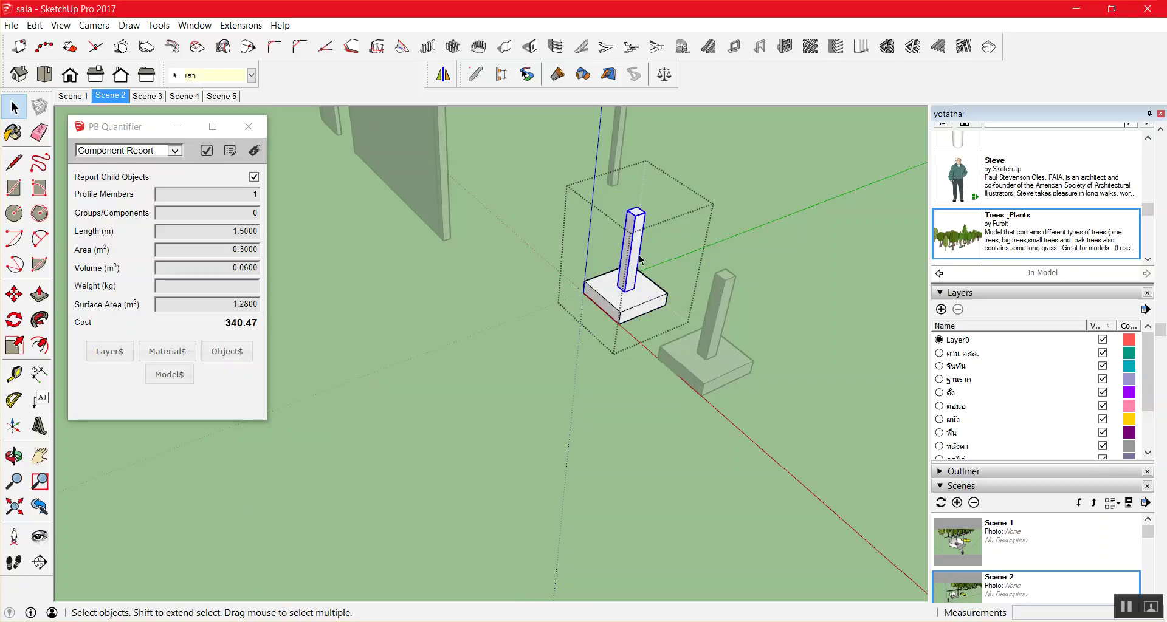
left_click(689, 248)
left_click(754, 229)
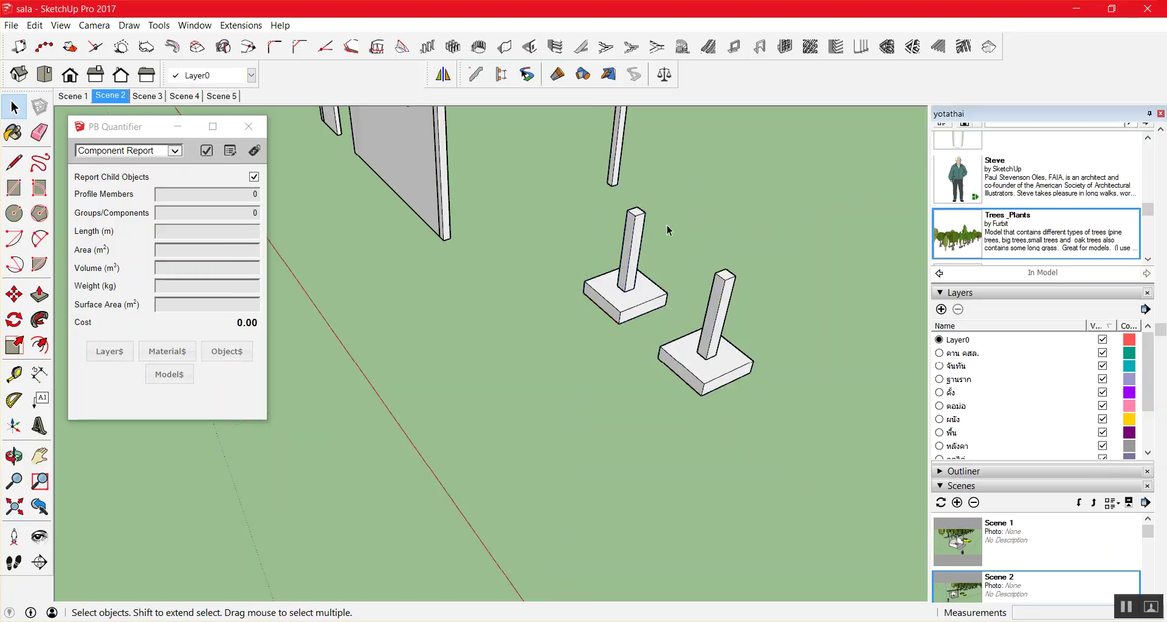
Open the PB Cost Inspector with the footing selected.
left_click(636, 239)
left_click(696, 224)
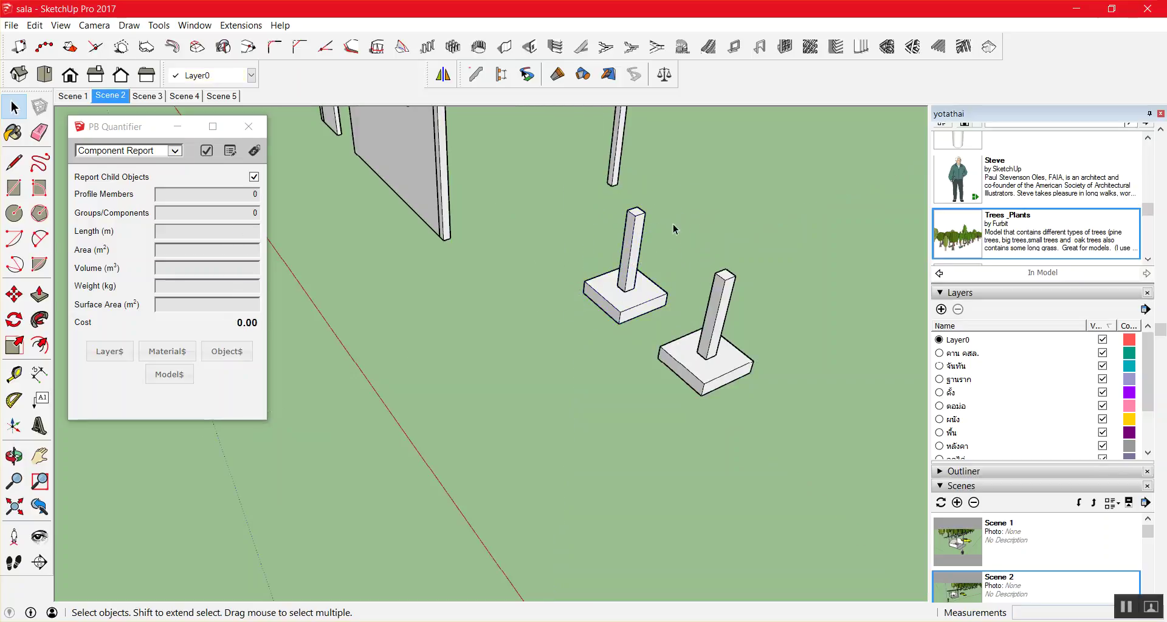
left_click(634, 248)
left_click(254, 150)
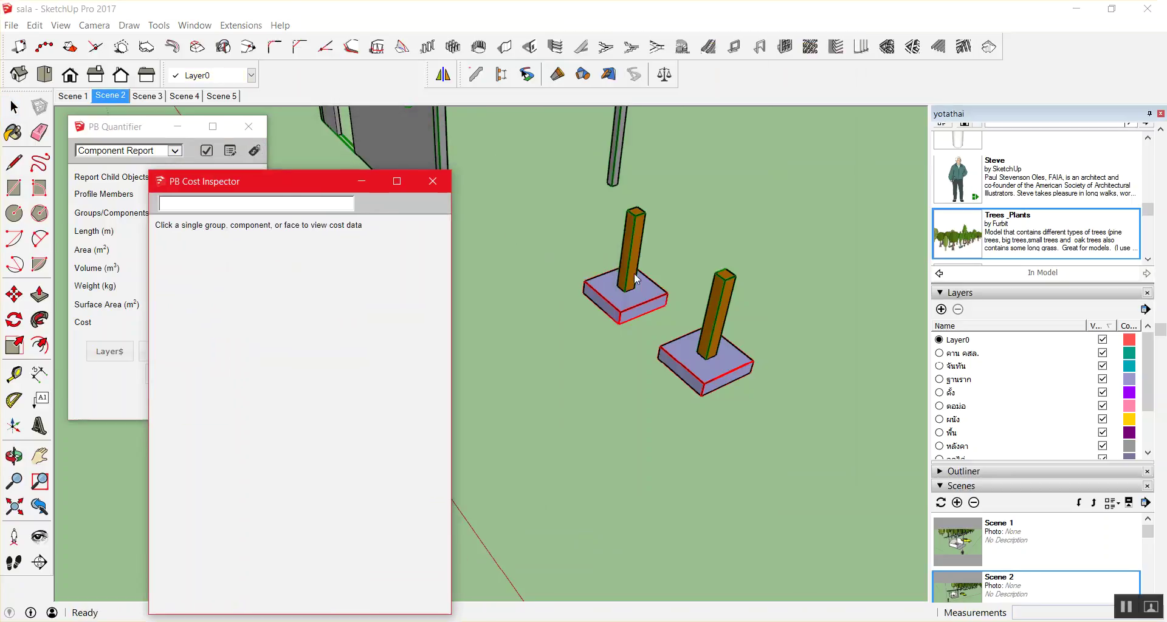
Explode the footing group into a separate pad and column.
left_click(635, 279)
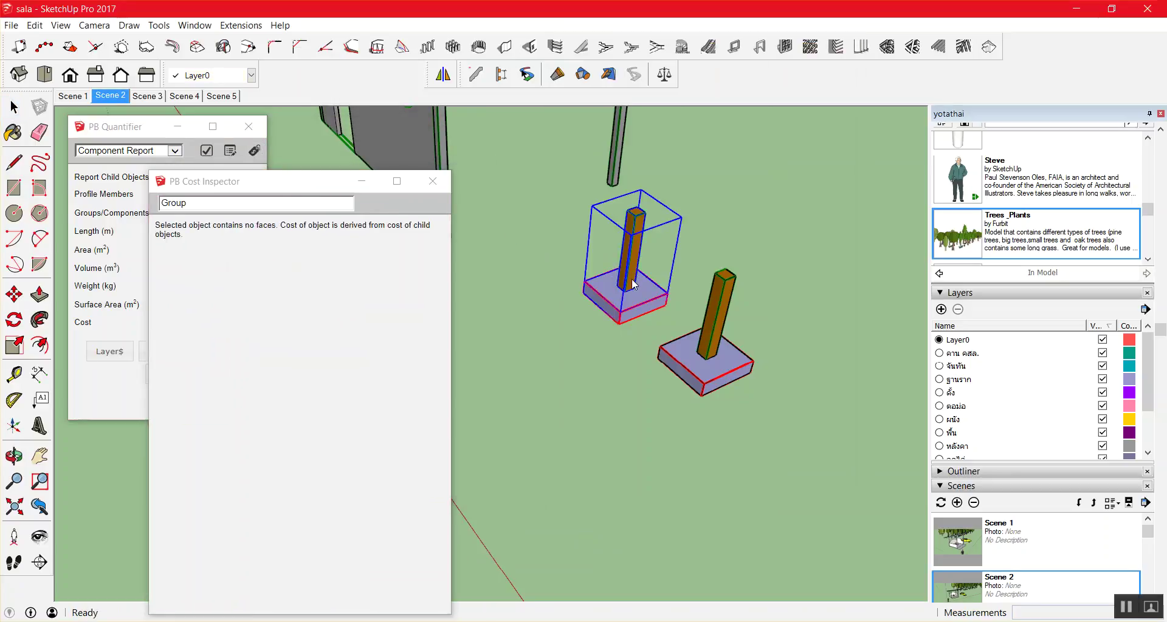
left_click(433, 188)
left_click(715, 208)
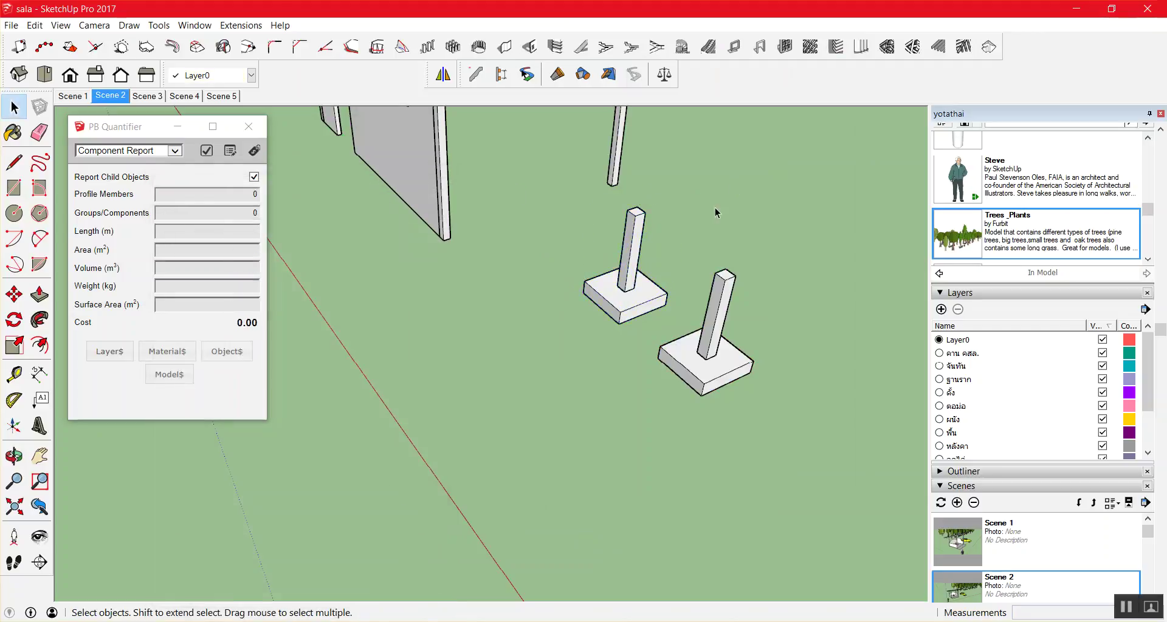
right_click(632, 247)
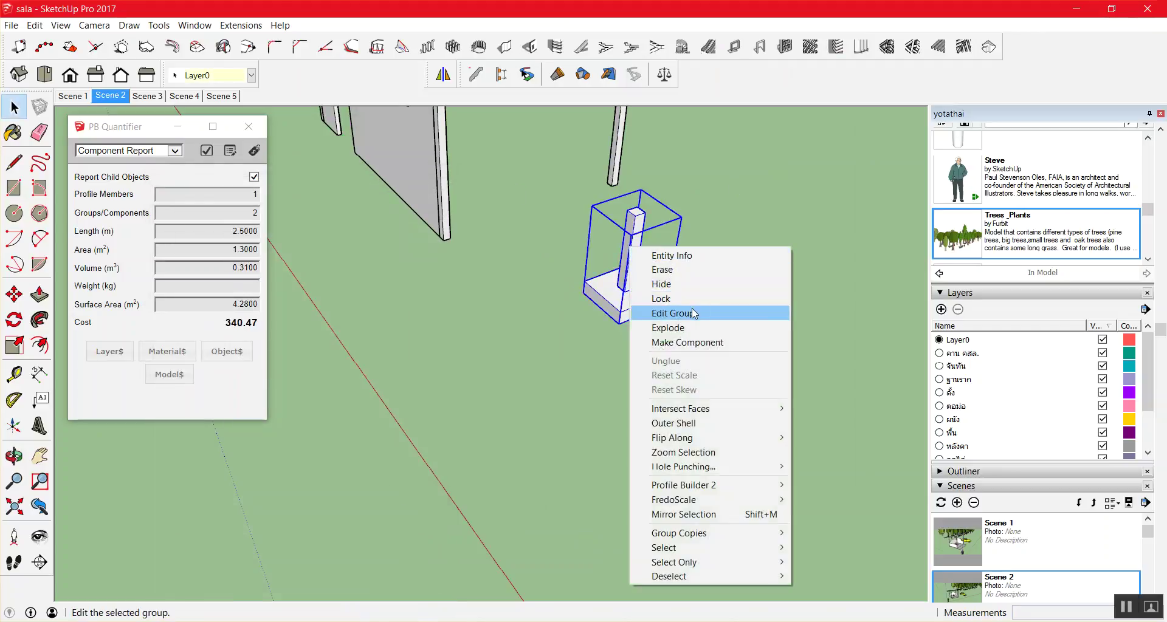
left_click(668, 328)
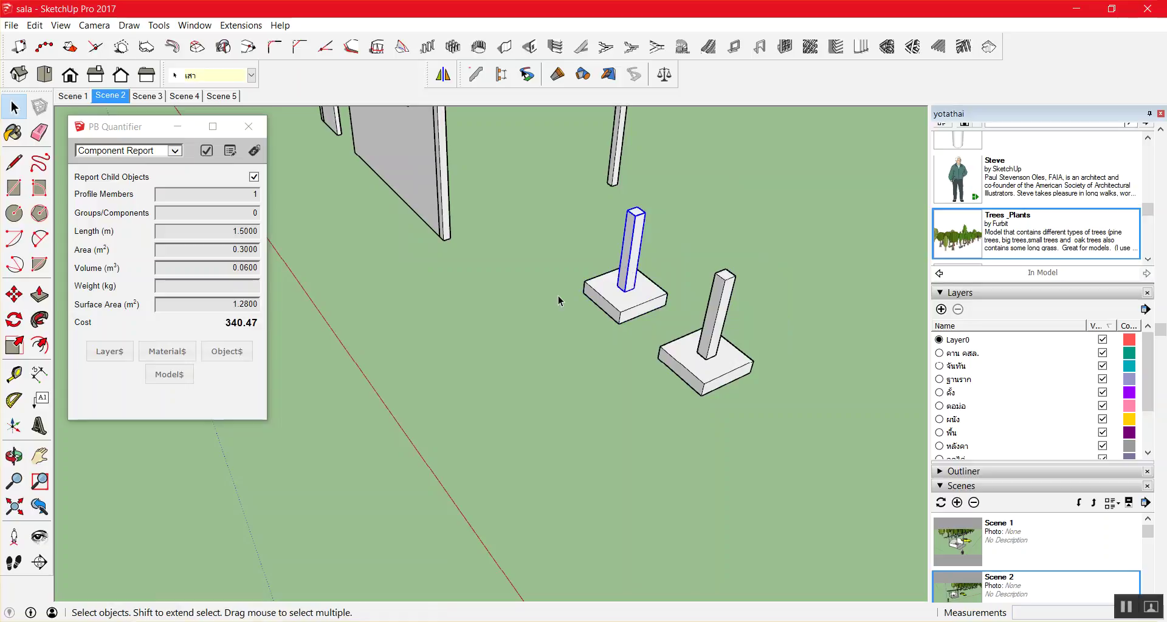
Delete the copied footing on the right.
left_click_drag(560, 324, 681, 203)
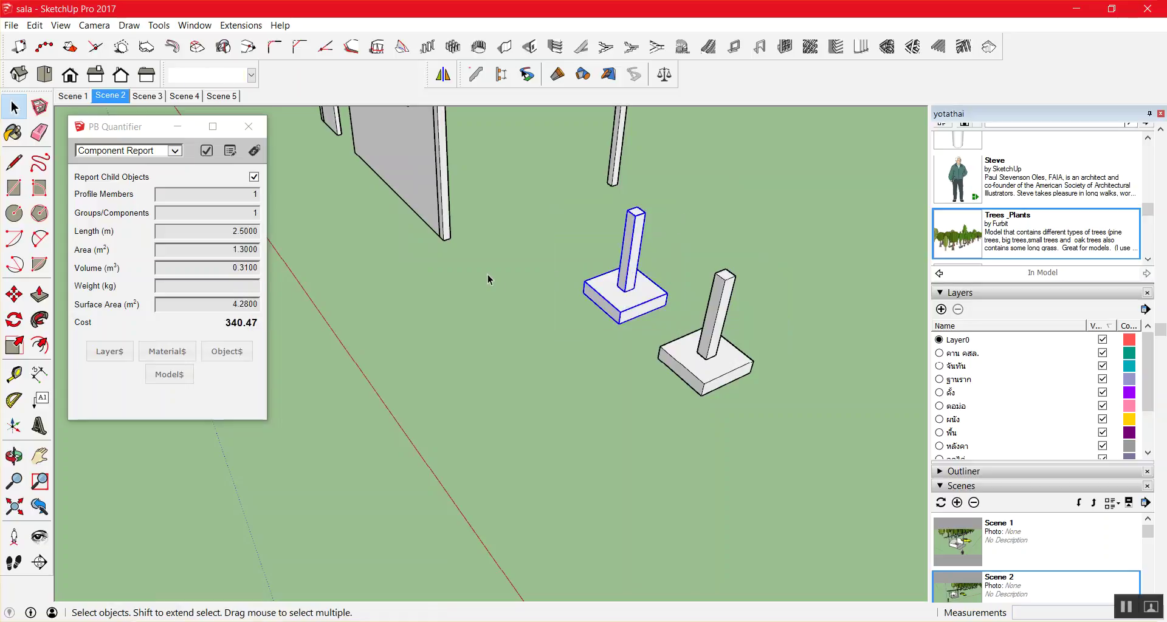
left_click(735, 315)
left_click(722, 327)
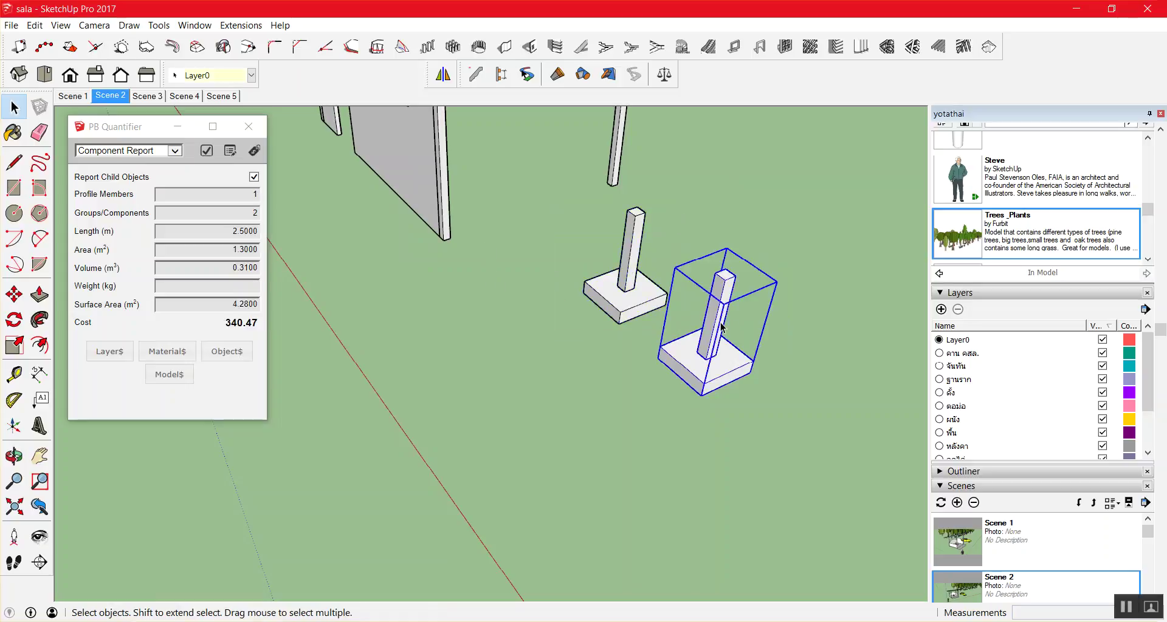
key("Delete")
scroll(614, 227, "up", 2)
scroll(615, 223, "down", 2)
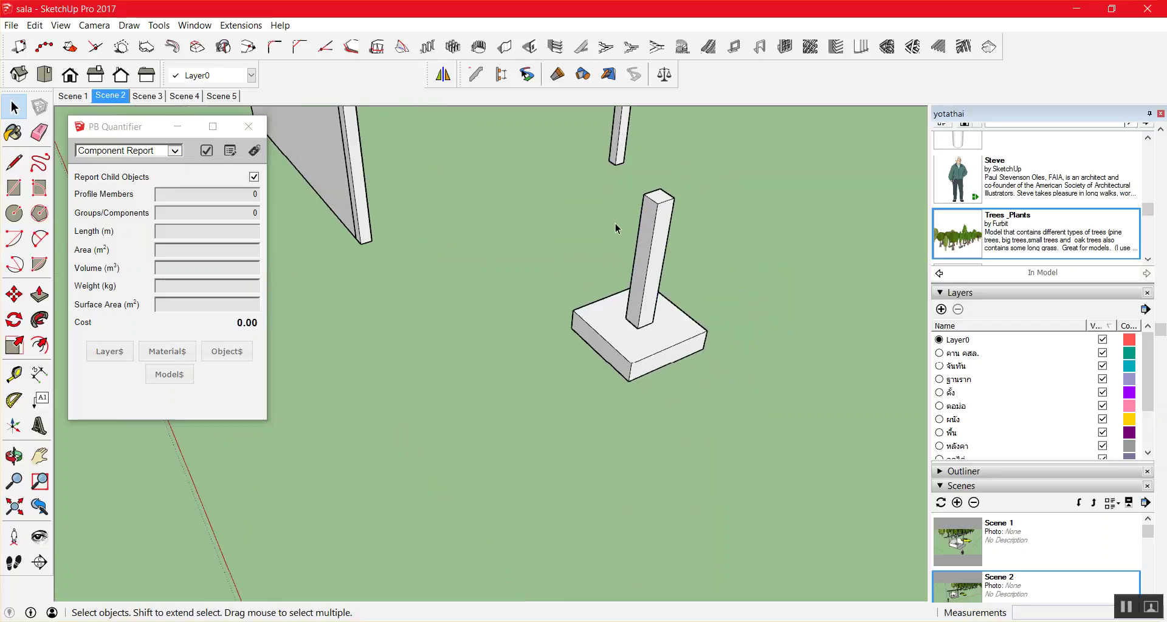
scroll(614, 225, "up", 2)
scroll(674, 277, "down", 1)
scroll(675, 274, "up", 1)
Compare the pad's and column's quantities, moving the quantifier panel nearer the footing.
left_click(674, 265)
left_click(656, 393)
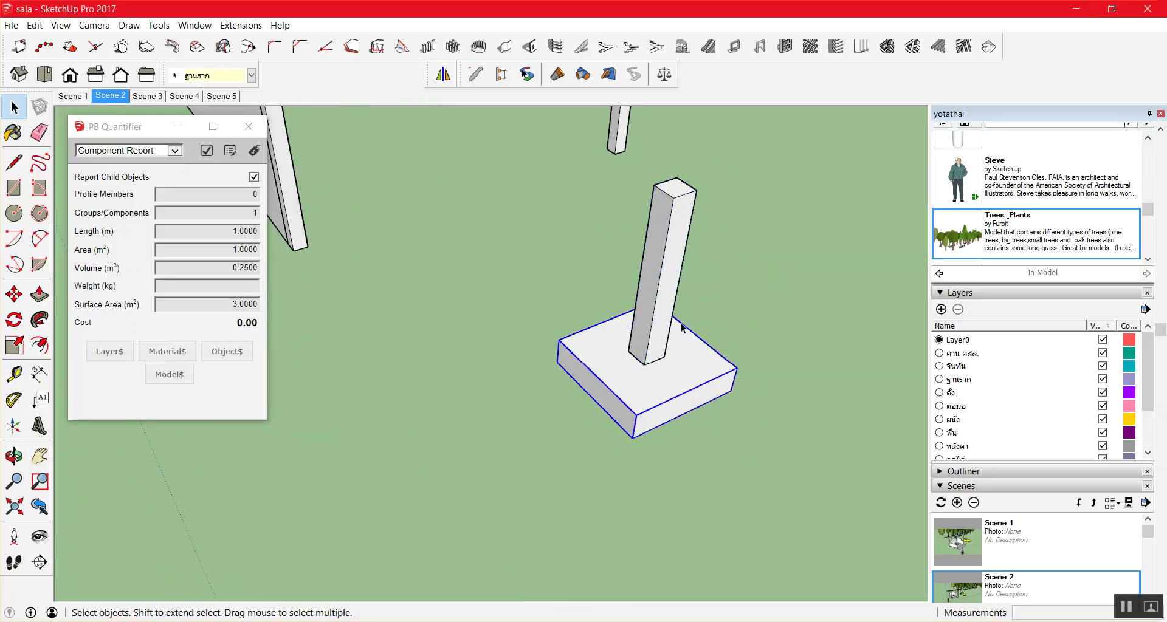
left_click(664, 324)
left_click(595, 366)
left_click(688, 297)
left_click(651, 340)
left_click(574, 366)
left_click_drag(513, 465, 786, 177)
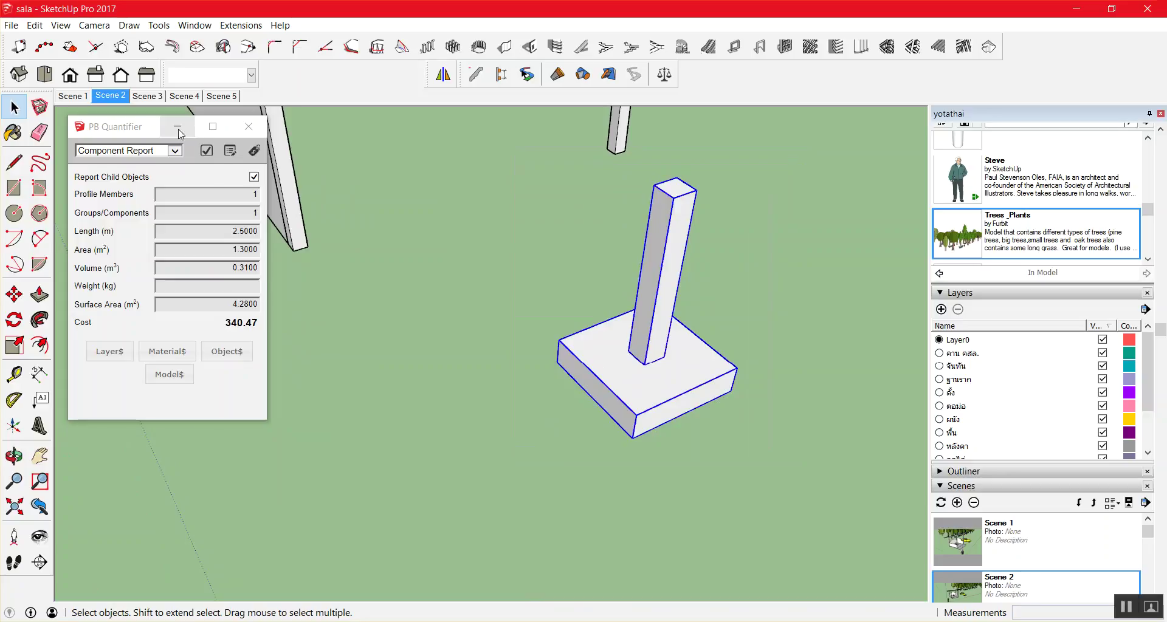
left_click_drag(155, 127, 320, 149)
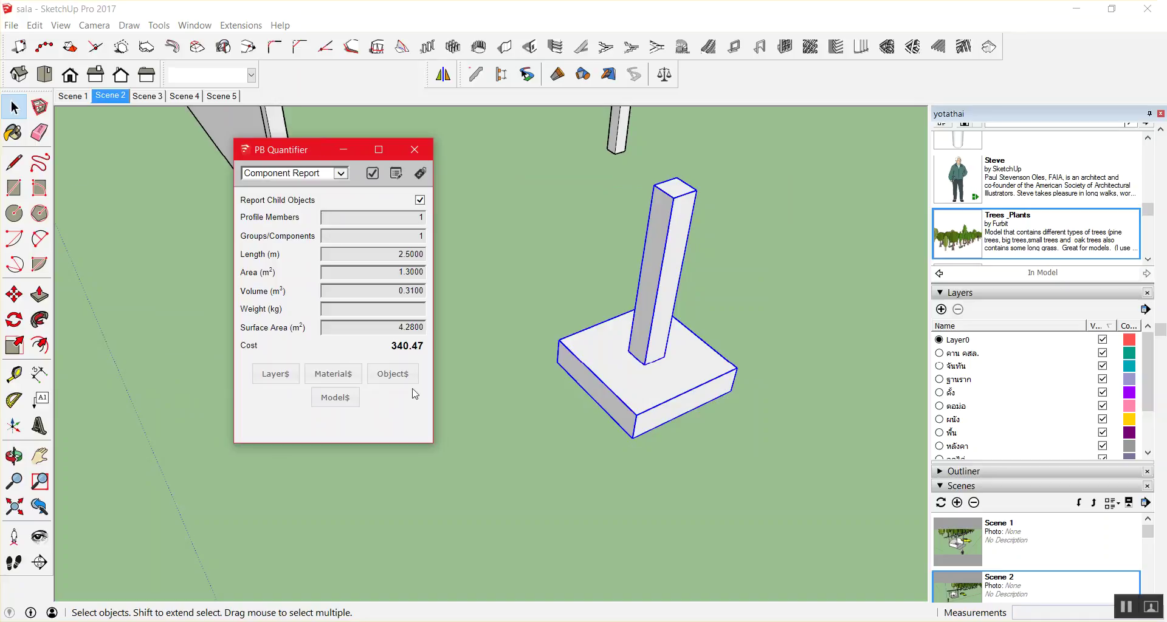
Assign the column to the ตอม่อ layer.
left_click(578, 330)
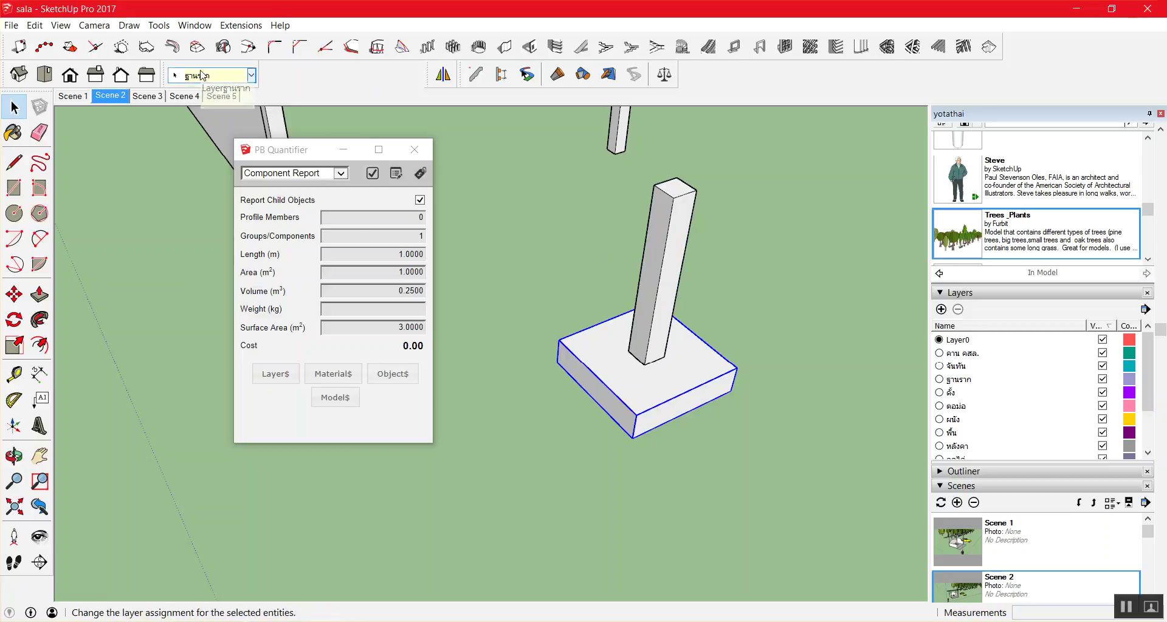
left_click(669, 206)
left_click(220, 75)
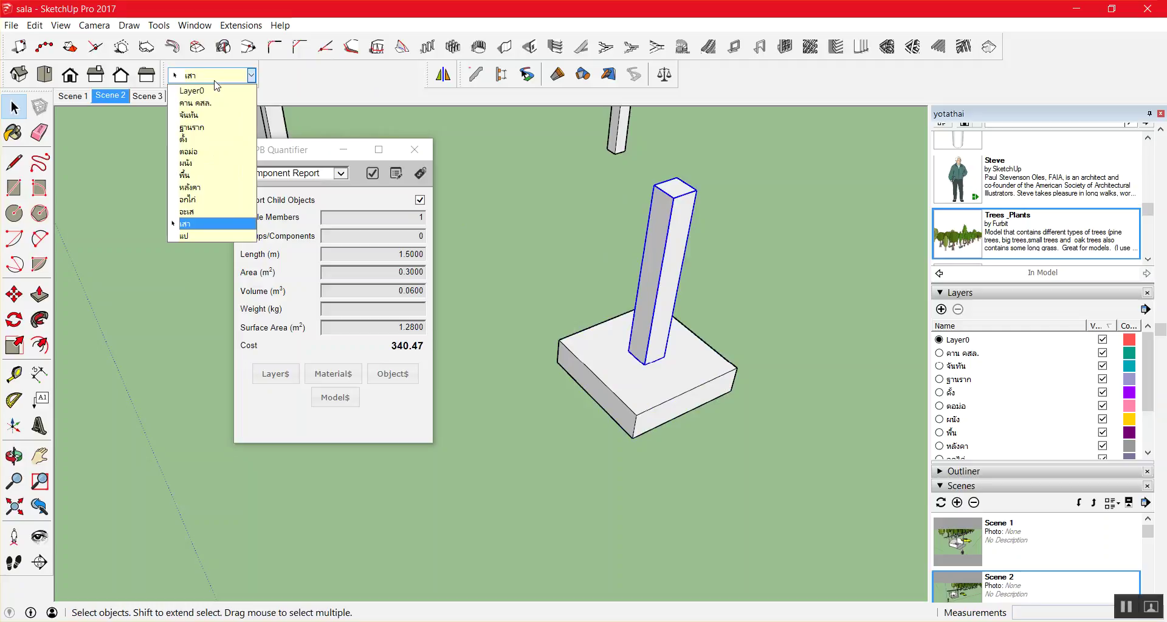
left_click(192, 156)
Recheck the pad and column selections and show the quantifier's report types.
left_click(724, 214)
left_click(661, 219)
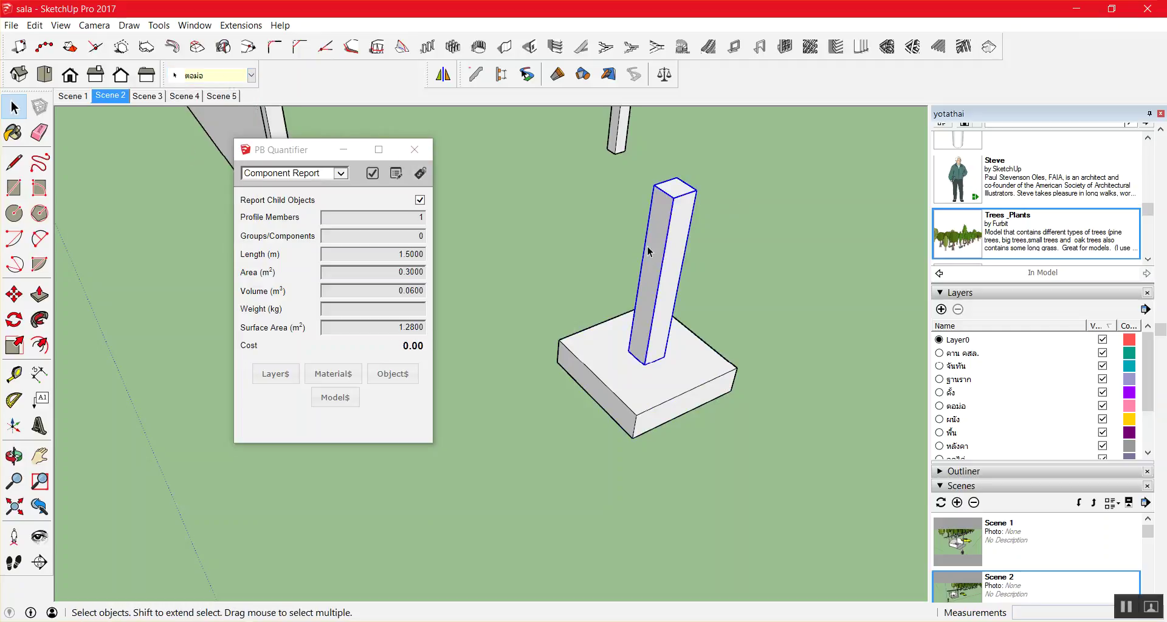
left_click(827, 253)
left_click(608, 416, "shift")
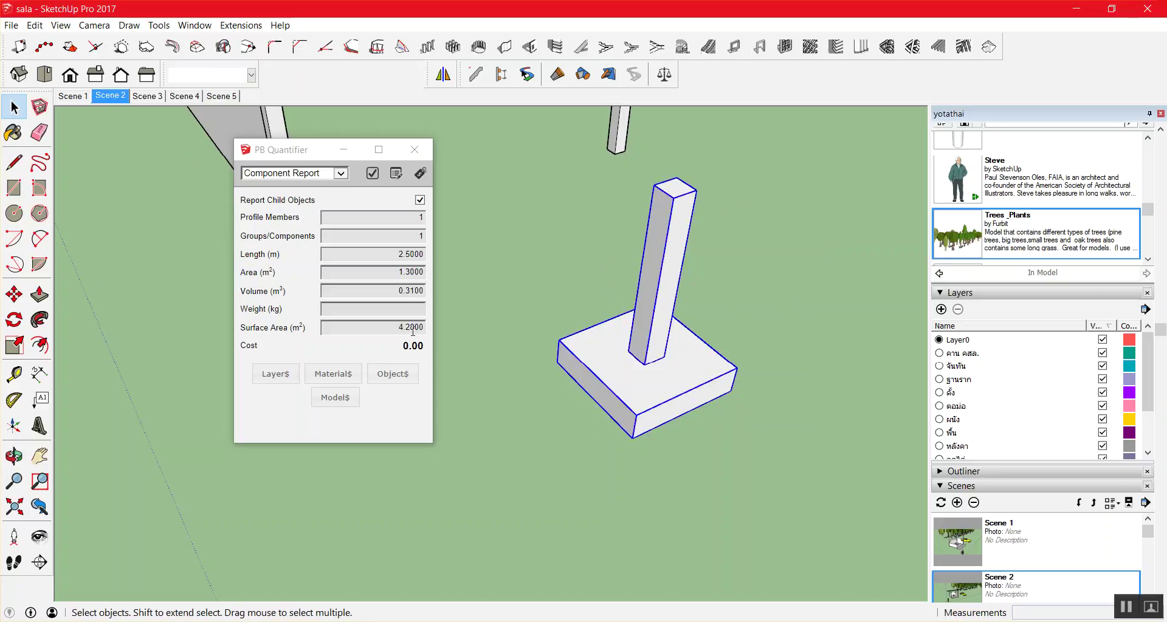
left_click(553, 292)
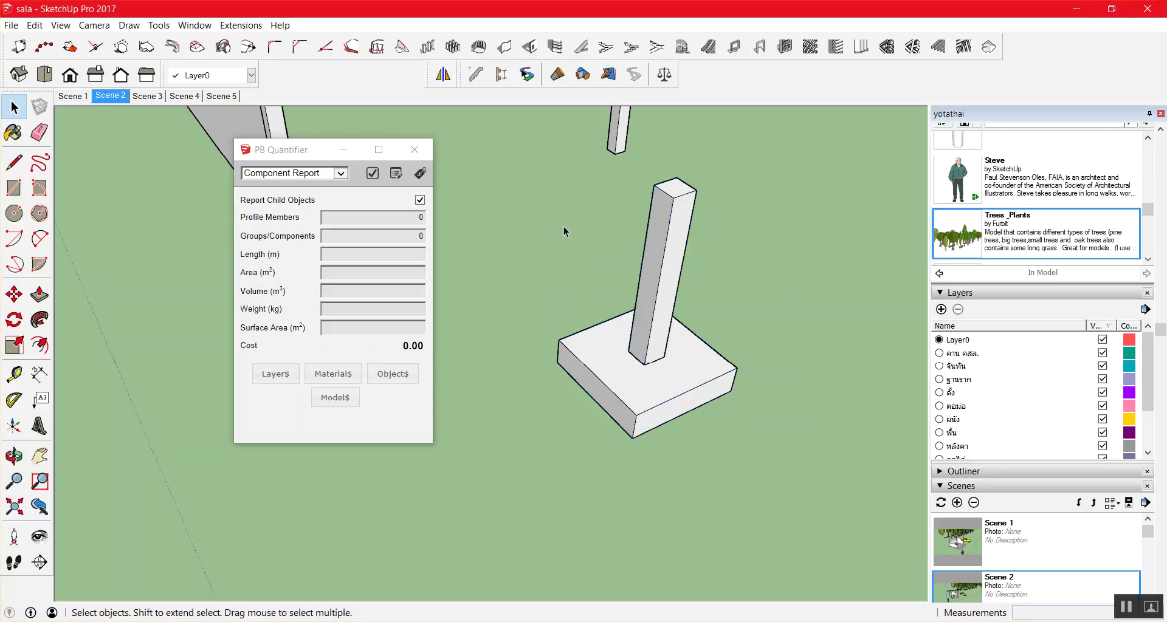
left_click(338, 177)
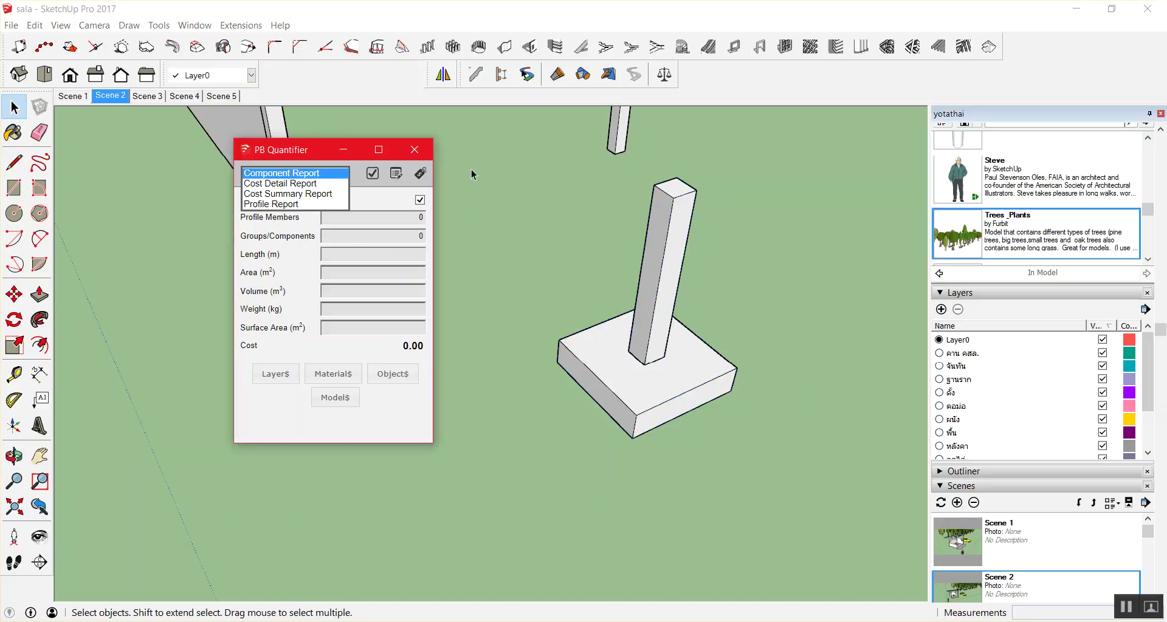
Select the pad, open its Layer$ cost data, and expand the Layer dropdown.
left_click(420, 153)
left_click(621, 347)
left_click(668, 246)
left_click(619, 365)
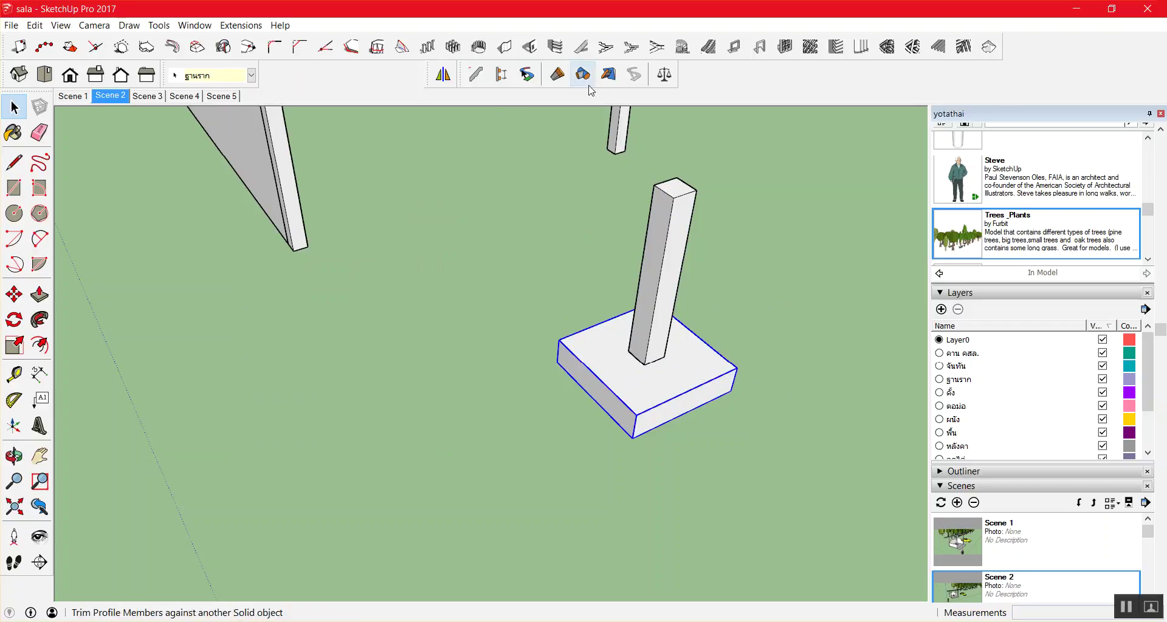
left_click(664, 74)
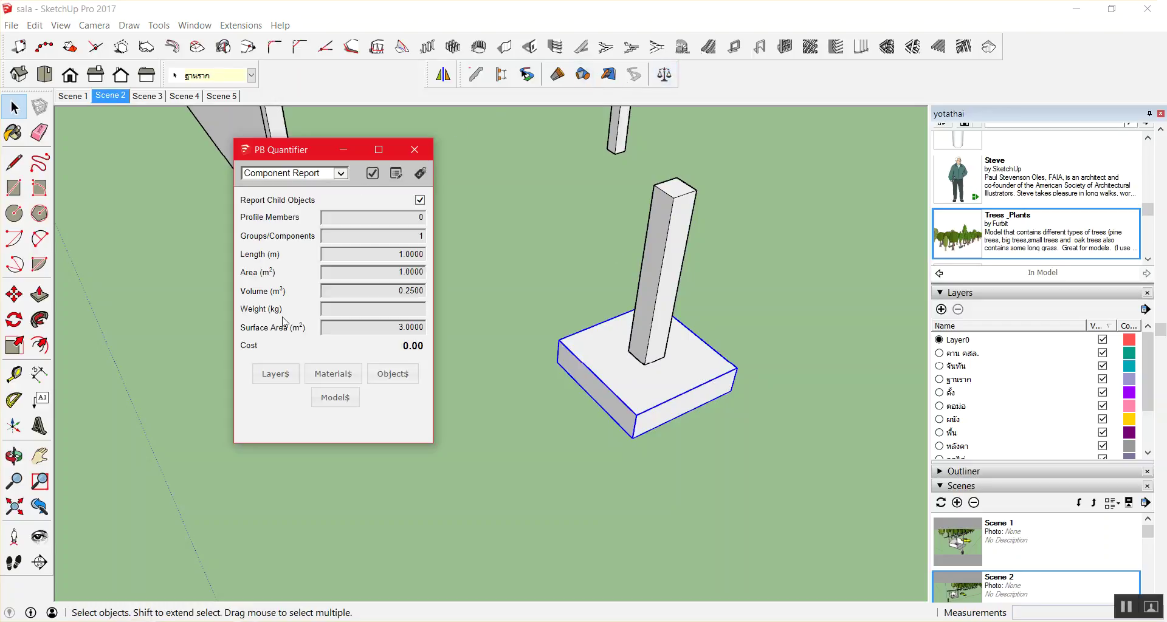
left_click(275, 374)
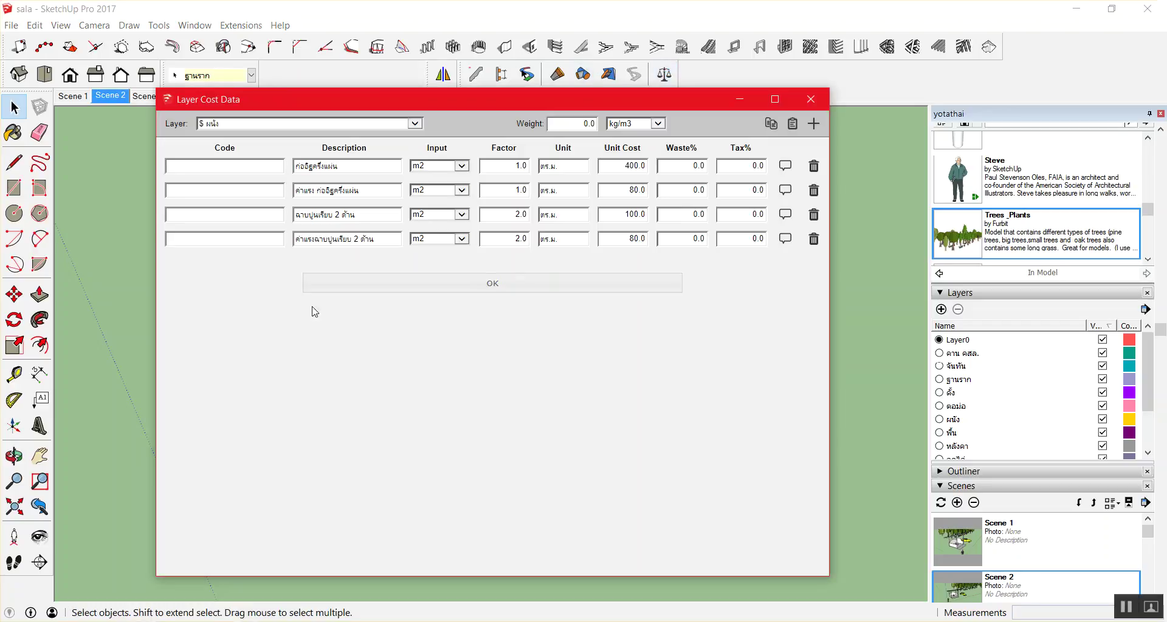
left_click(304, 128)
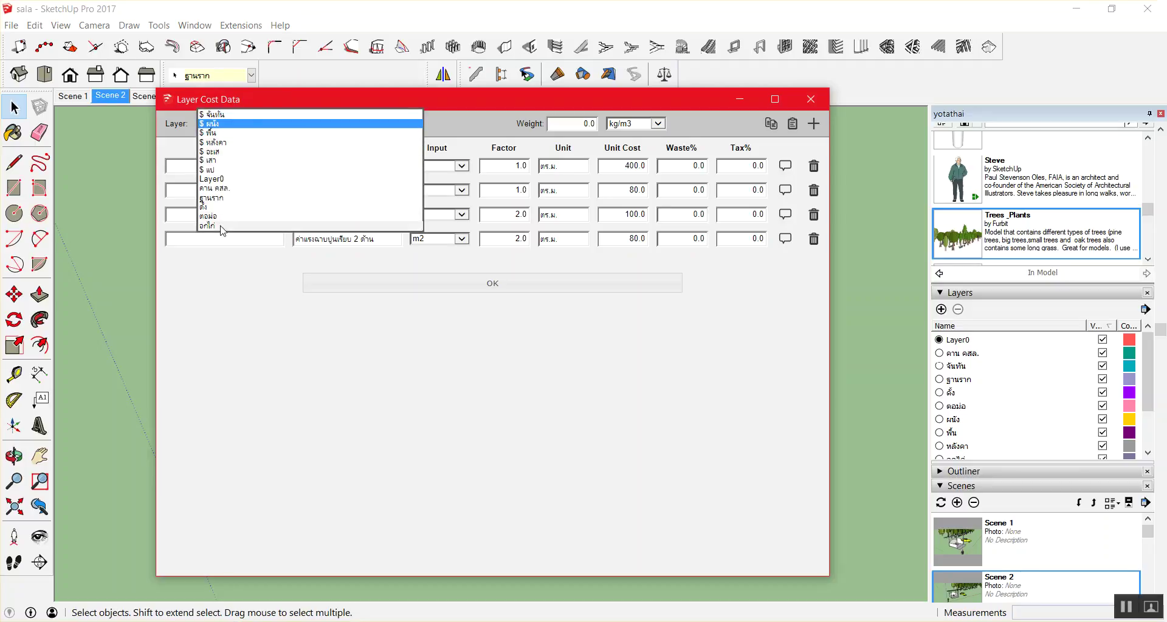
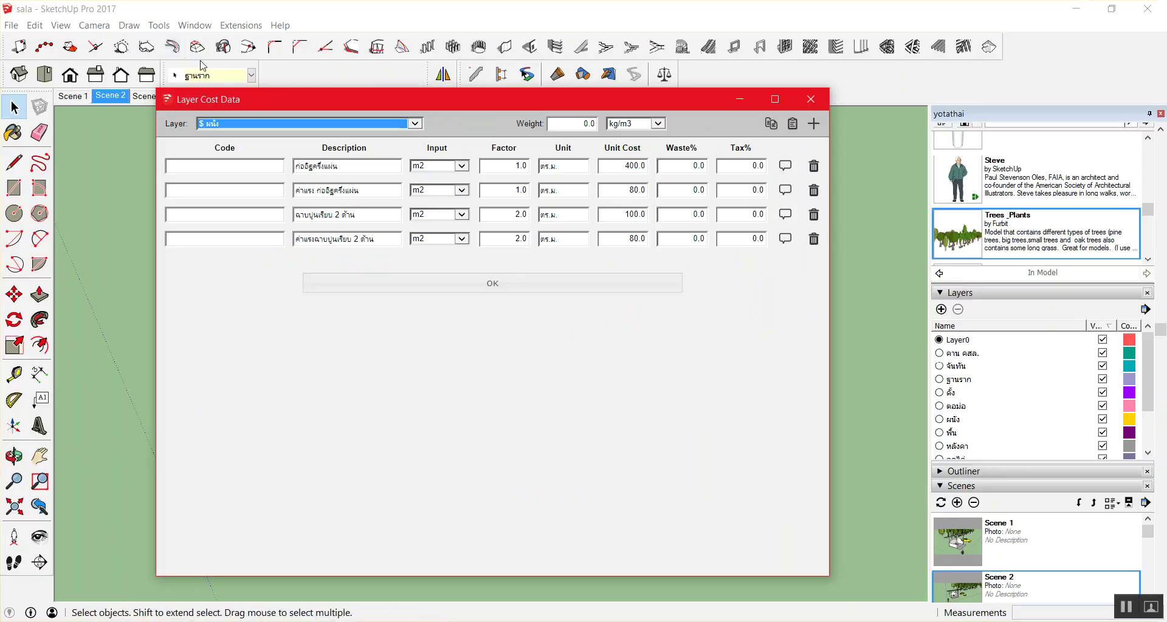
Copy the $ พื้น layer's cost rows and paste them into the footing layer ฐานราก.
left_click(227, 126)
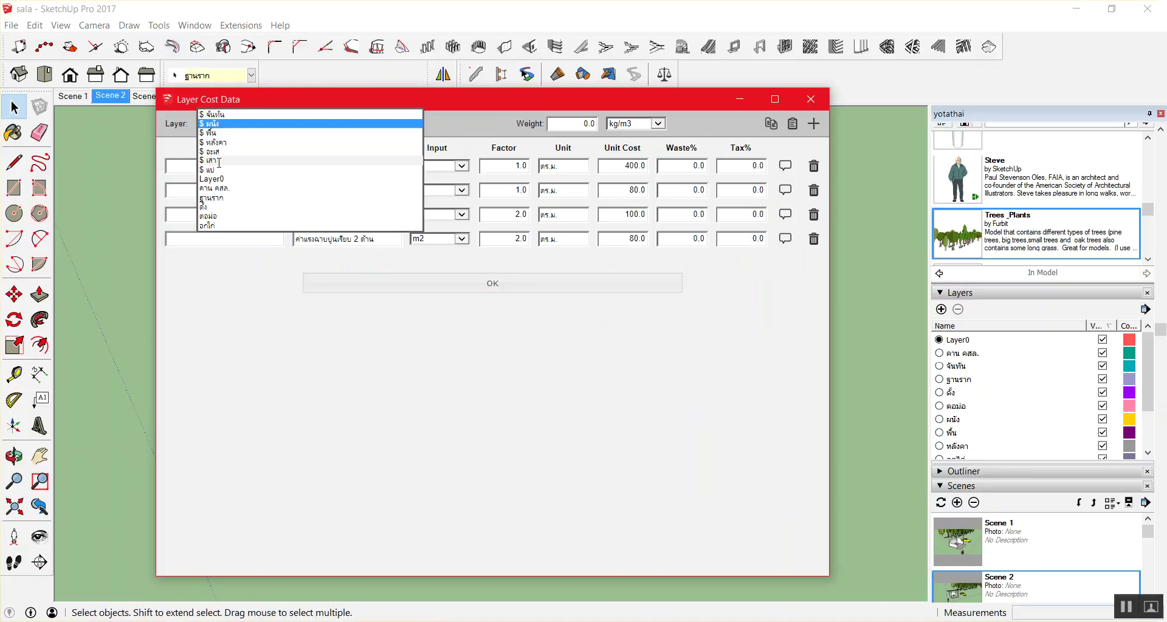
left_click(235, 133)
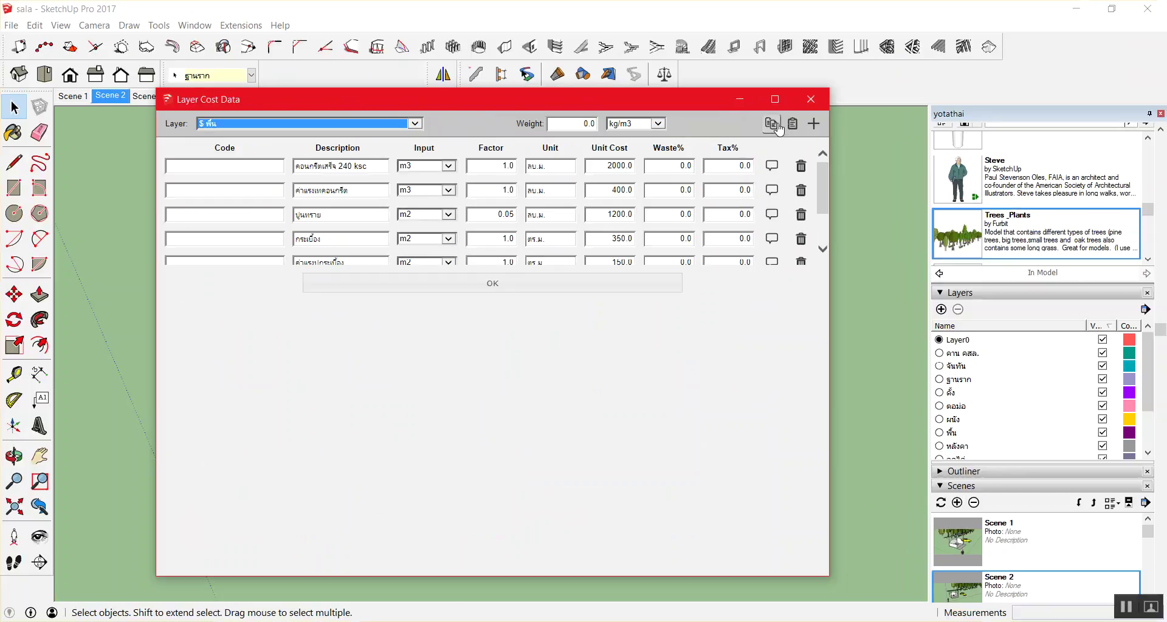
left_click(779, 129)
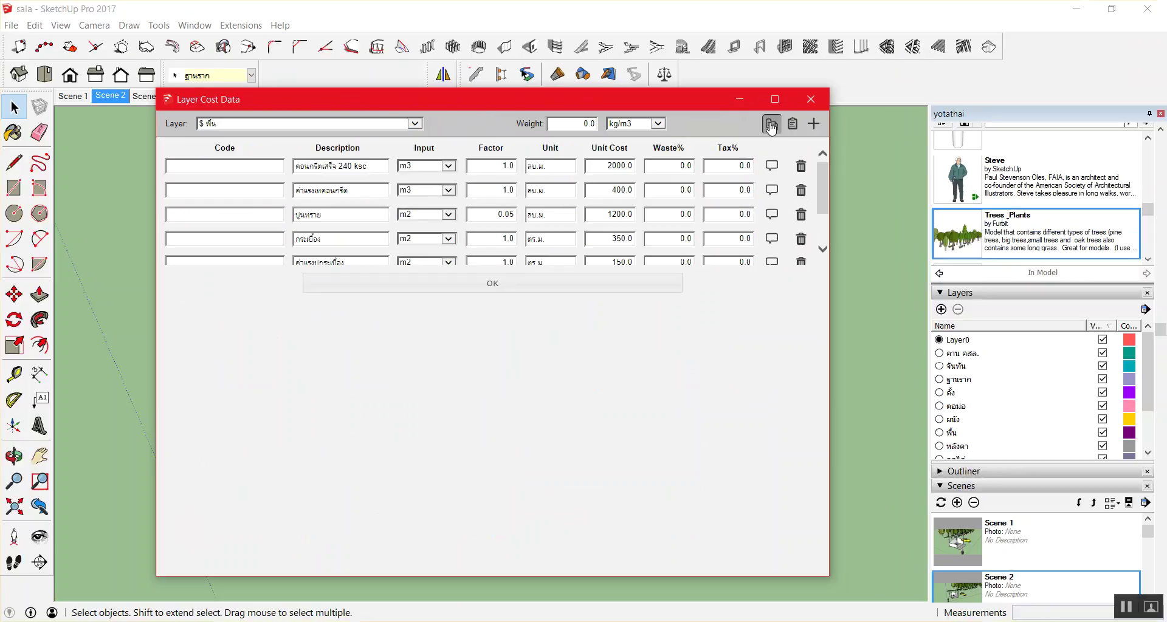
left_click(547, 381)
left_click(293, 128)
left_click(360, 165)
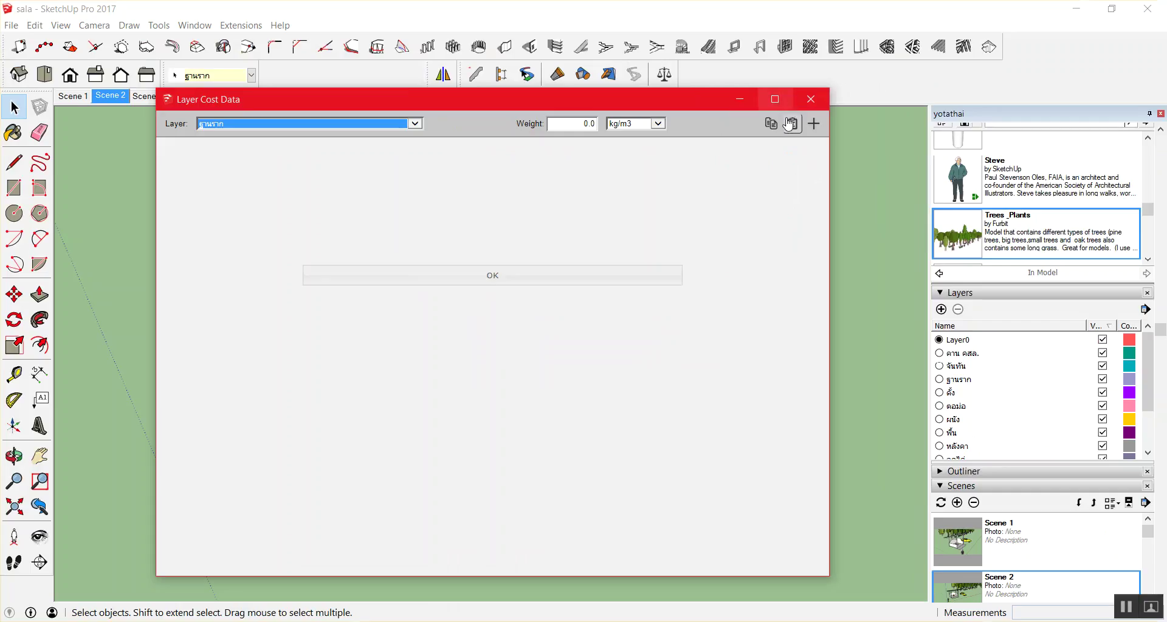
left_click(782, 125)
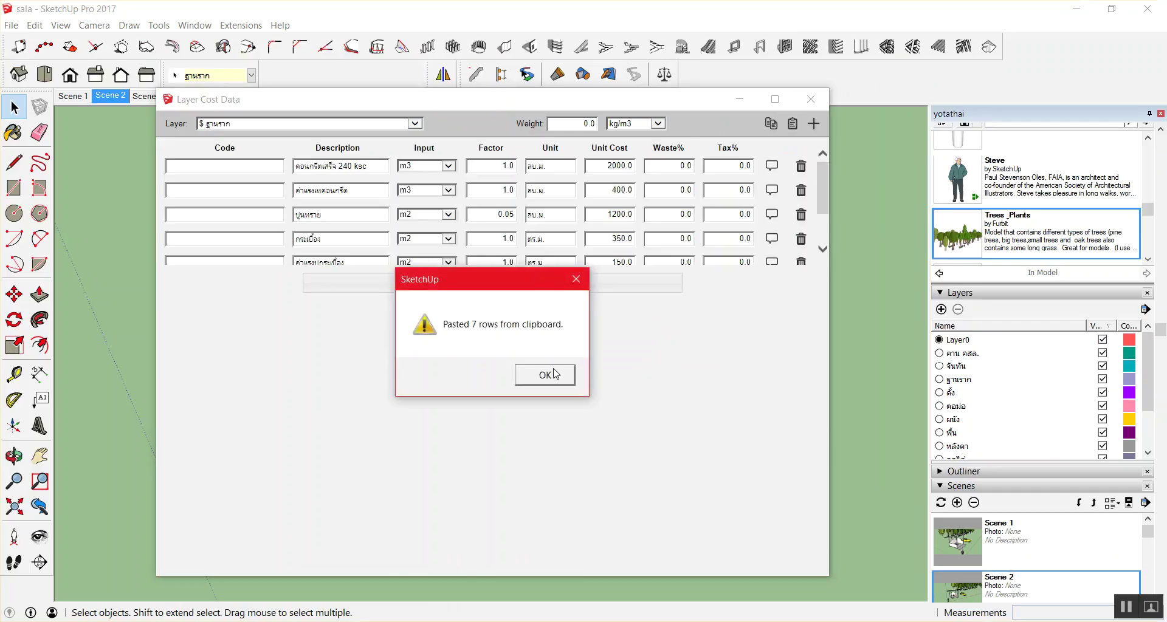
left_click(553, 371)
Delete the steel-mesh, tile and mortar rows, keeping only the two concrete rows, so the footing costs 600.00.
scroll(602, 252, "down", 1)
scroll(601, 251, "down", 1)
scroll(611, 231, "down", 1)
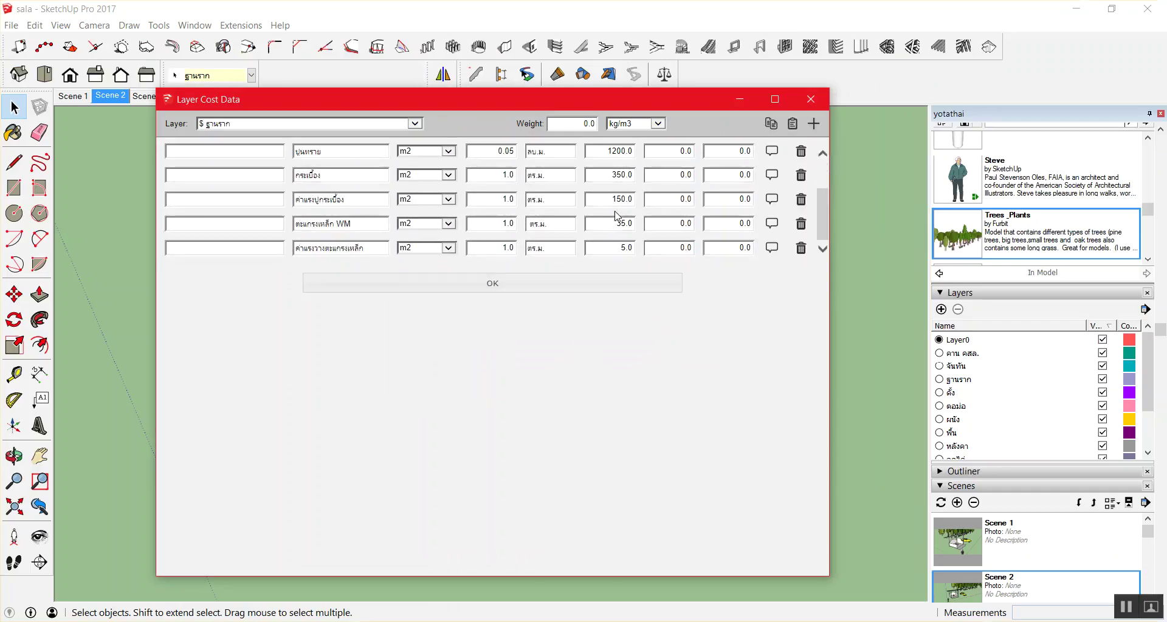
left_click(800, 249)
left_click(798, 249)
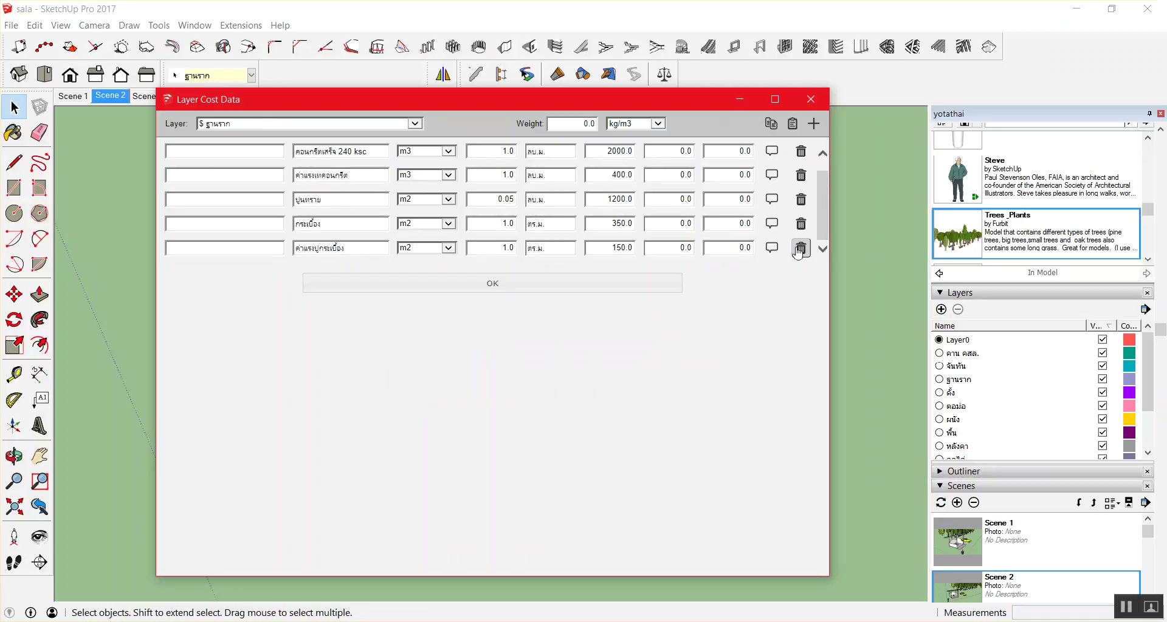
left_click(800, 249)
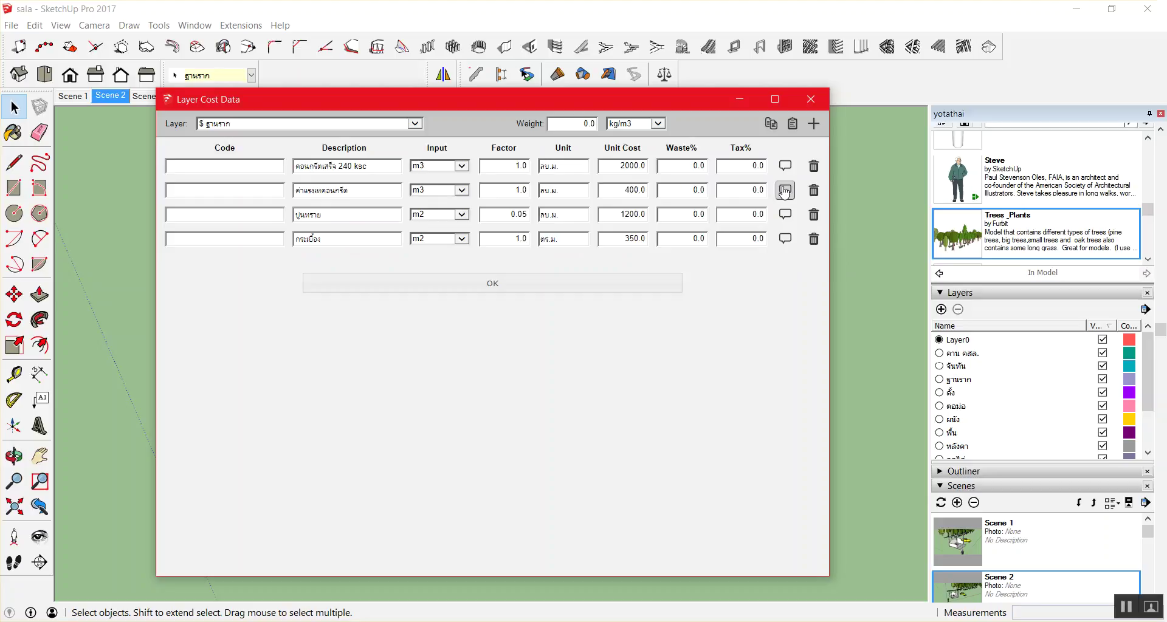
left_click(814, 216)
left_click(814, 215)
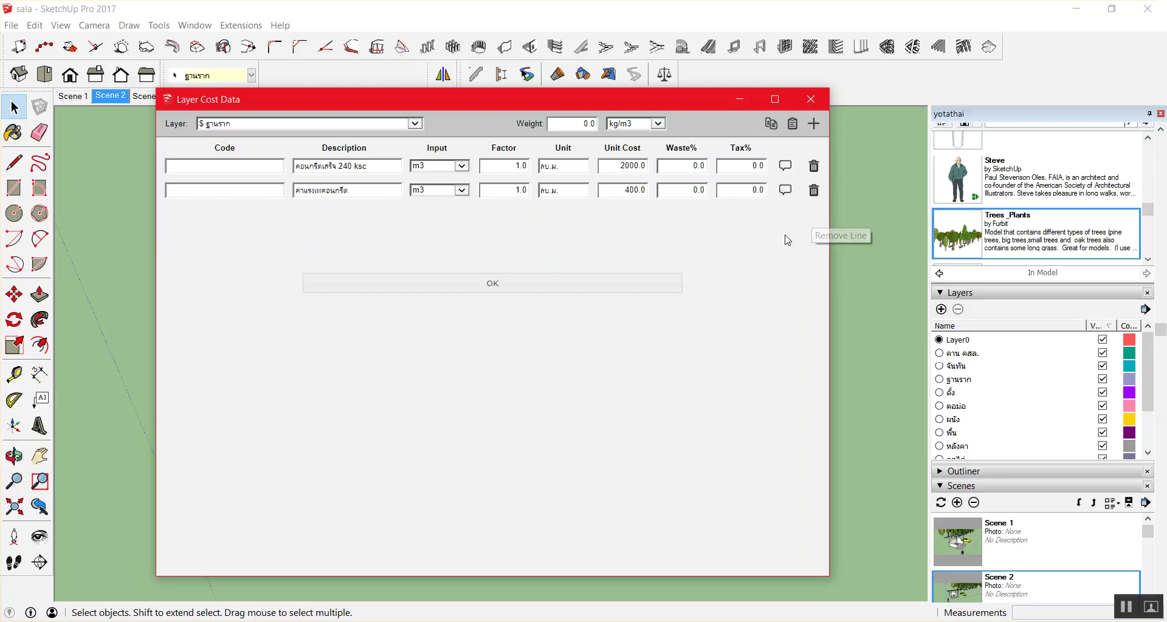
left_click(604, 283)
left_click(578, 305)
left_click(579, 355)
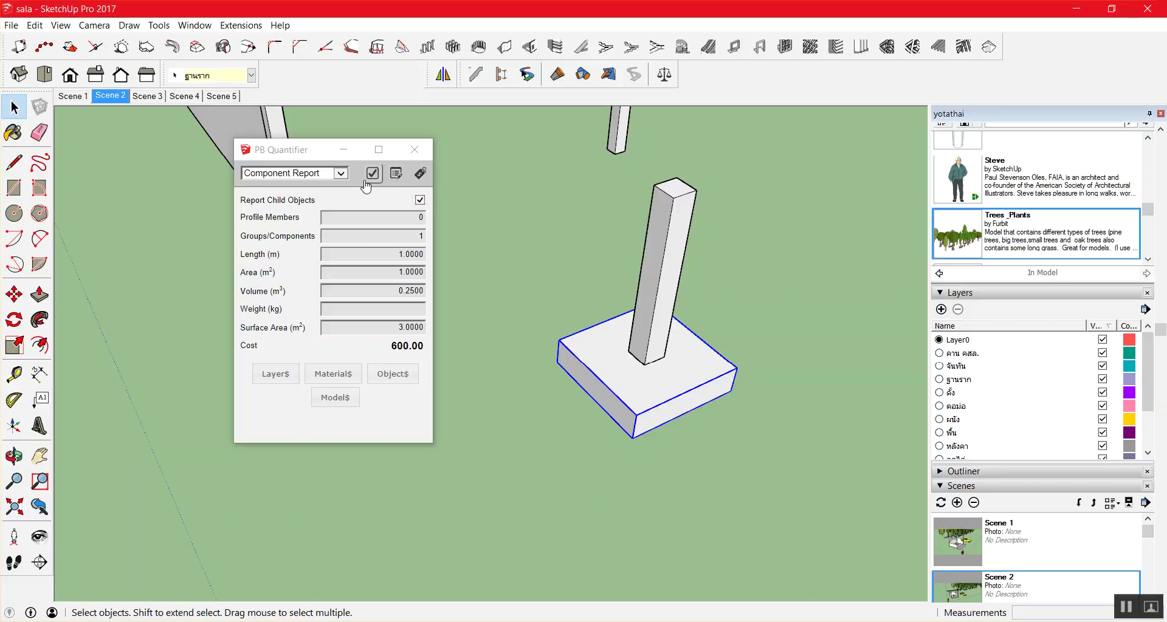
Reopen the Layer Cost Data table from PB Quantifier and expand its layer list.
left_click(275, 374)
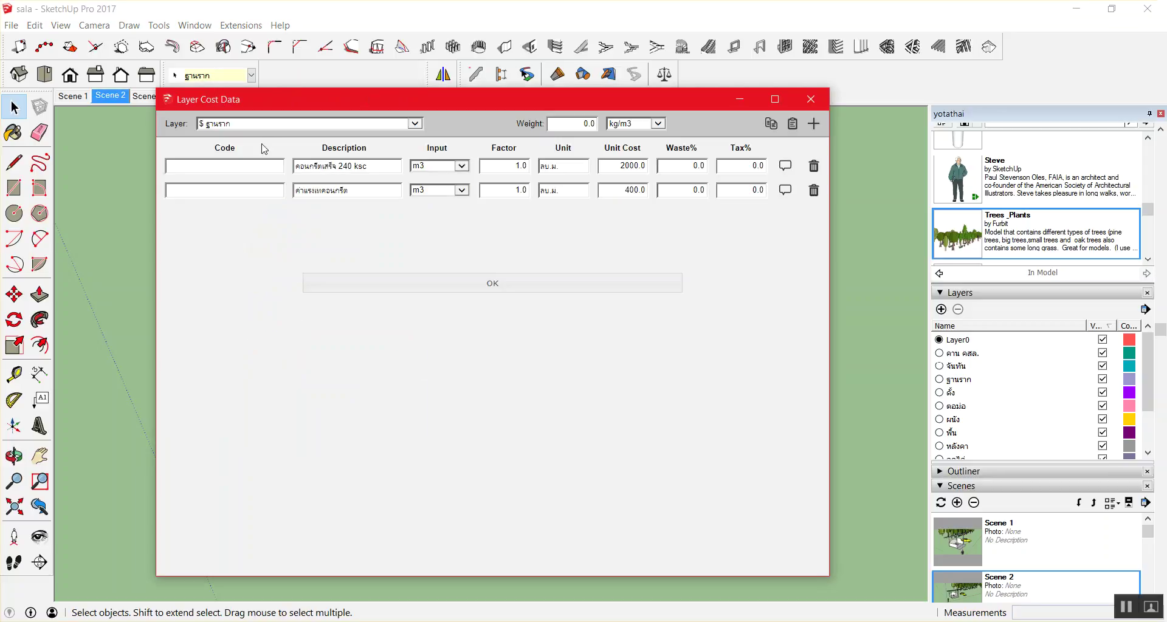
left_click(266, 125)
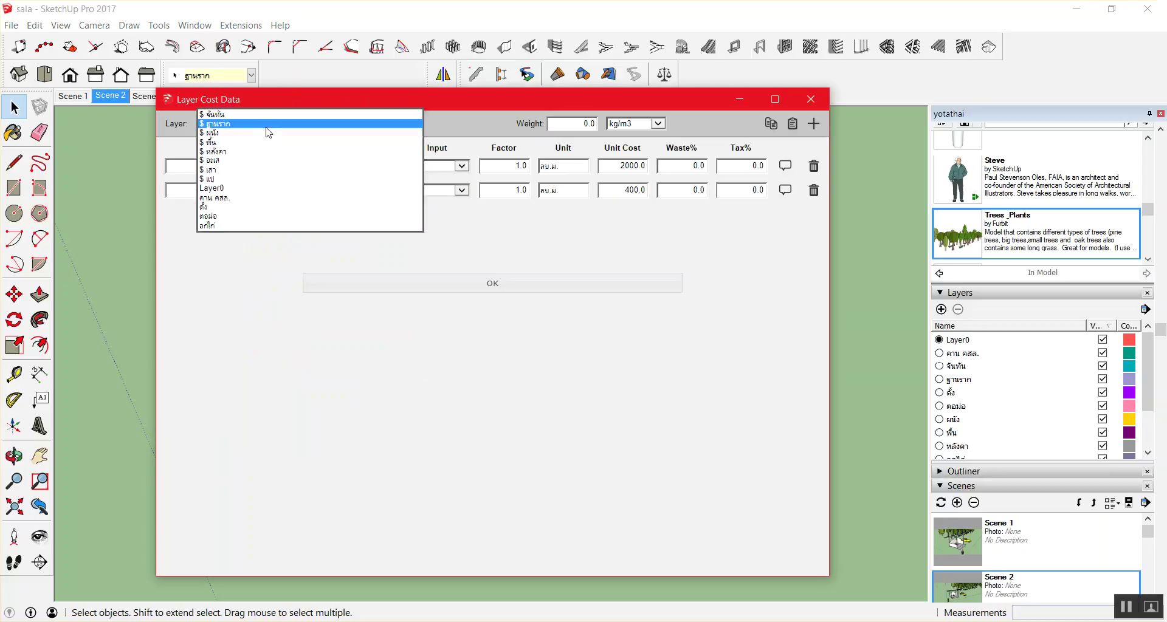
Copy the $ เสา layer's cost rows and paste them into the $ ตอม่อ layer.
left_click(238, 171)
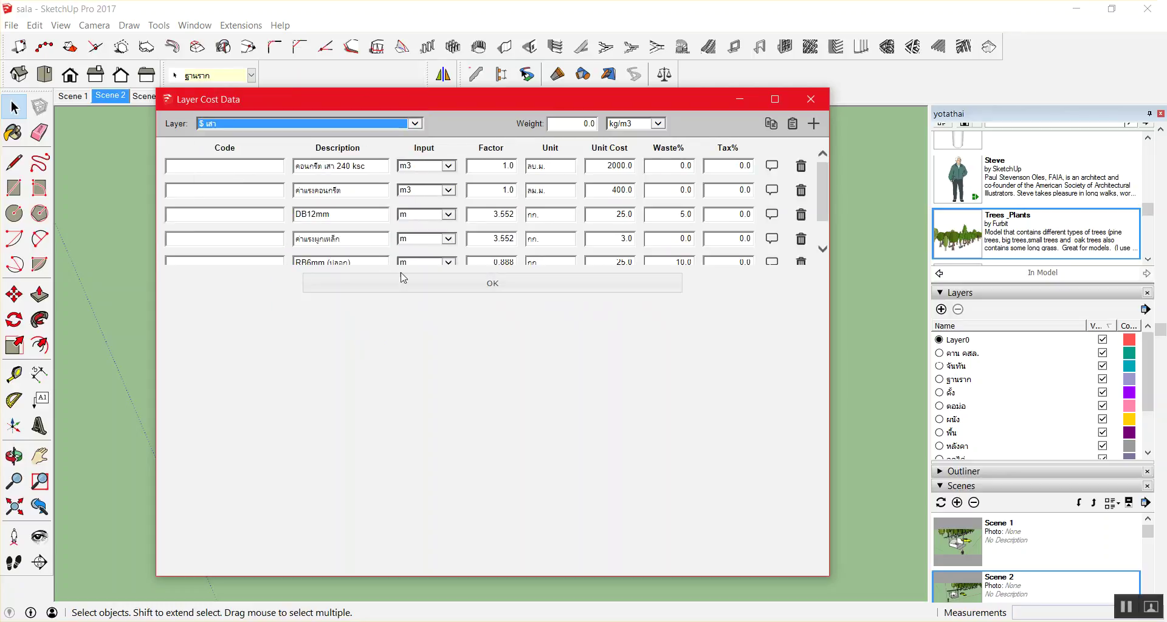
left_click(771, 124)
key("Return")
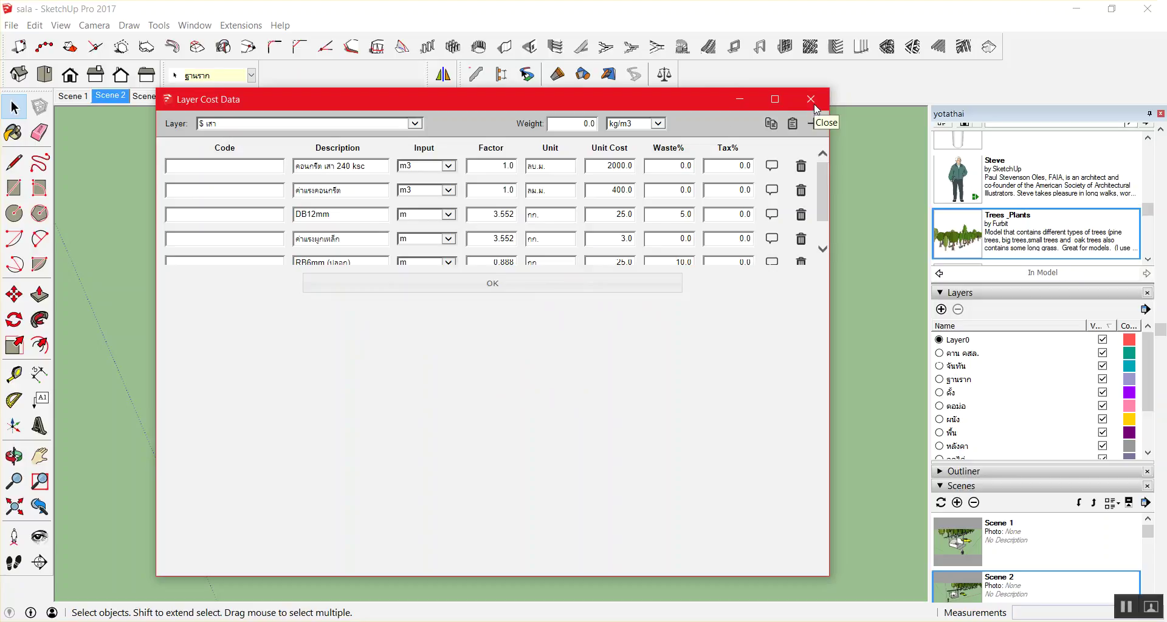
left_click(379, 125)
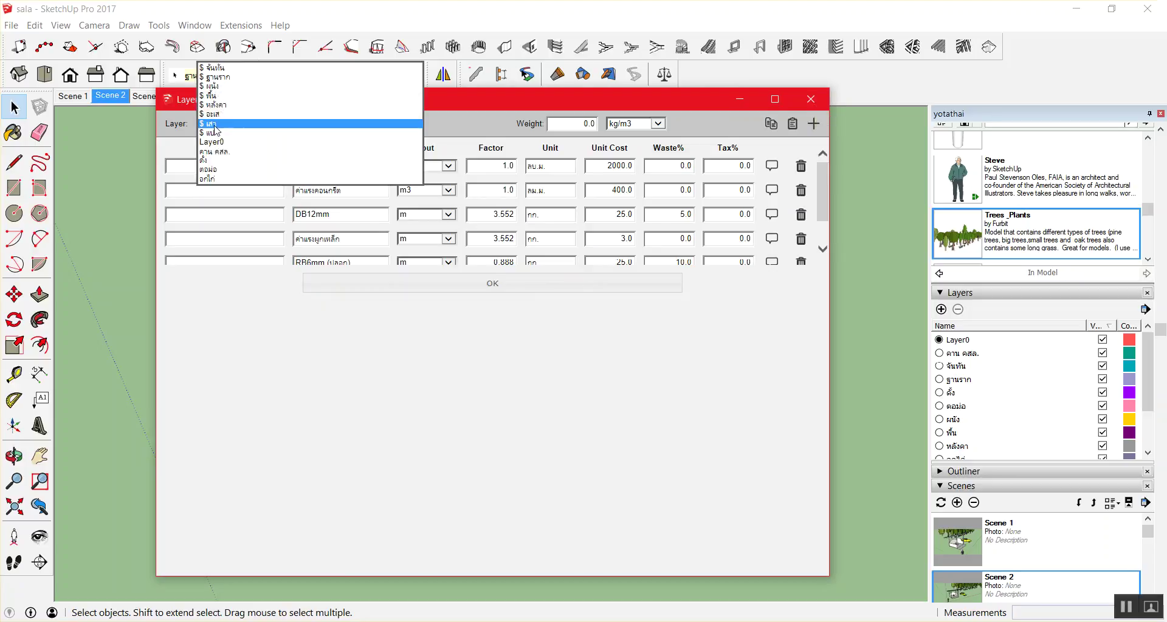
left_click(220, 170)
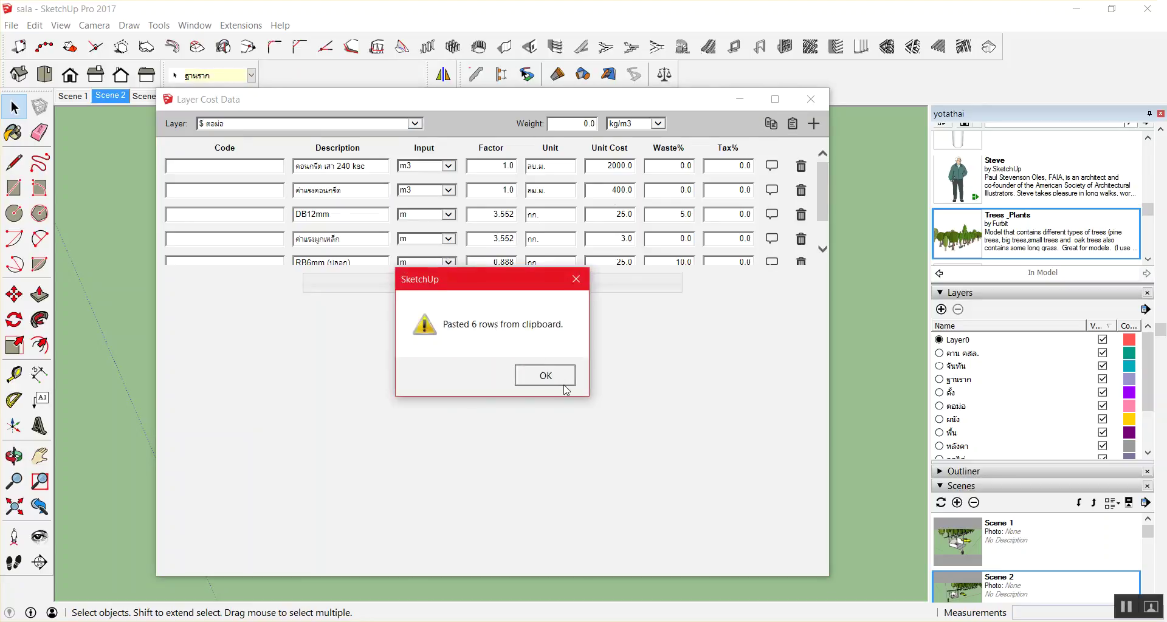
left_click(566, 382)
Remove the RB6mm, DB12mm and steel-tying rows, save, and check the stub column costs 144.00.
scroll(547, 210, "down", 1)
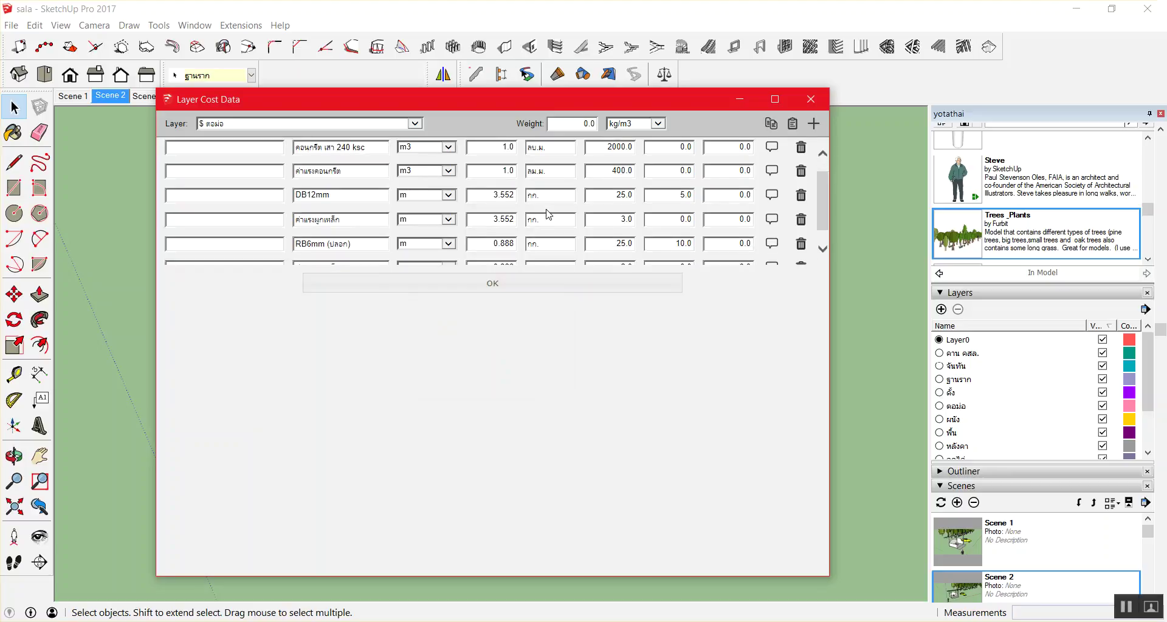
scroll(547, 214, "down", 1)
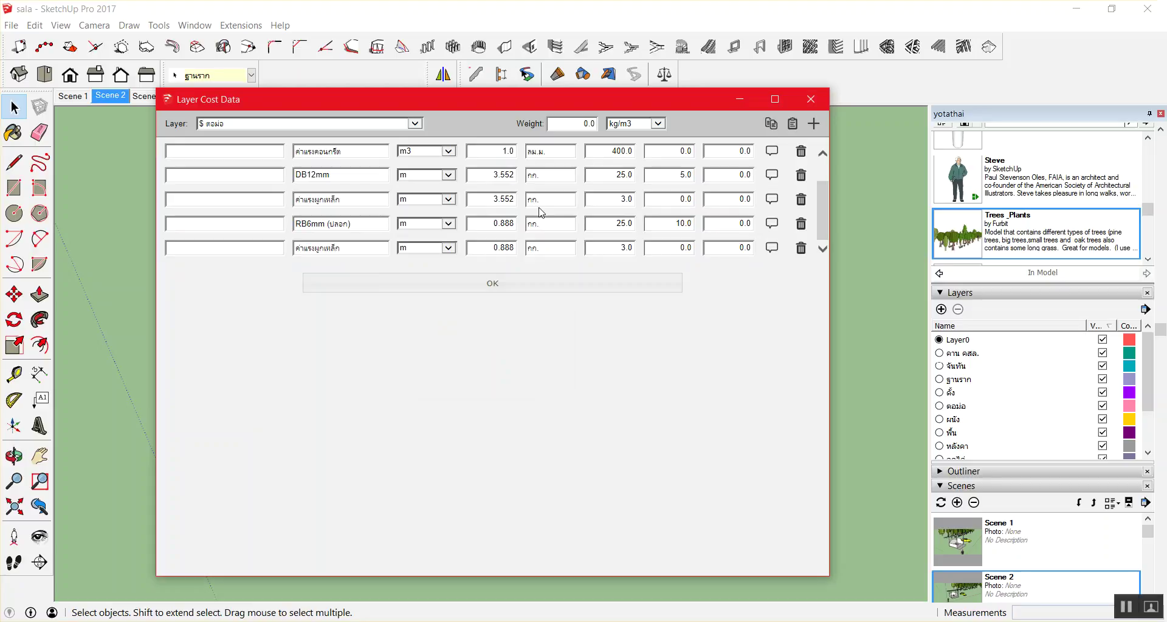
scroll(541, 212, "up", 1)
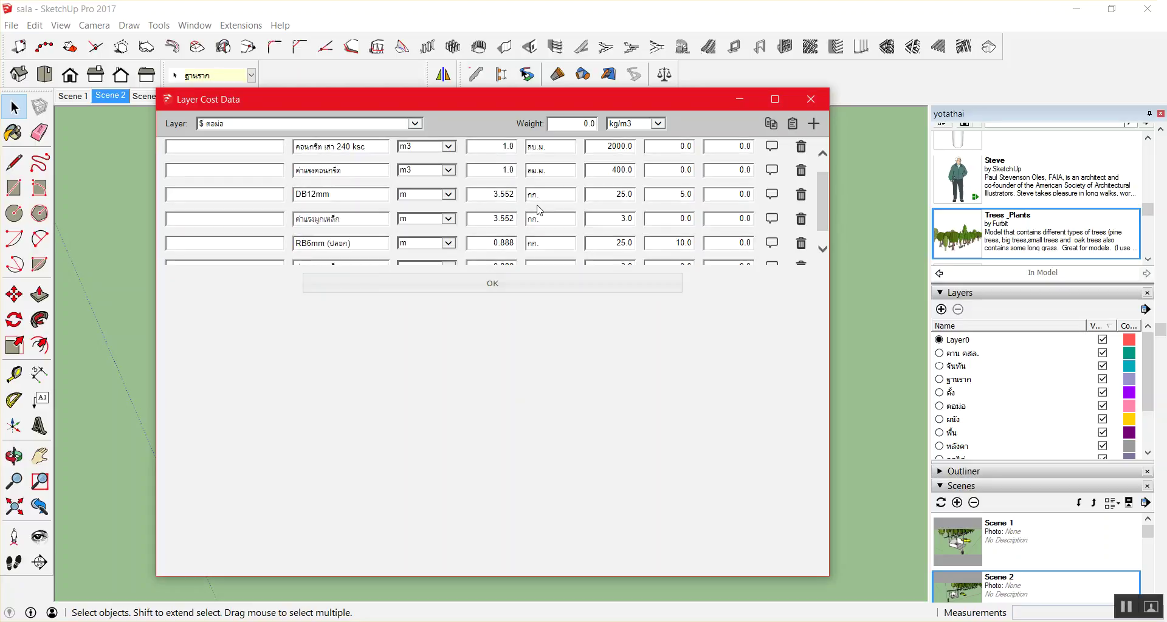
scroll(539, 208, "down", 1)
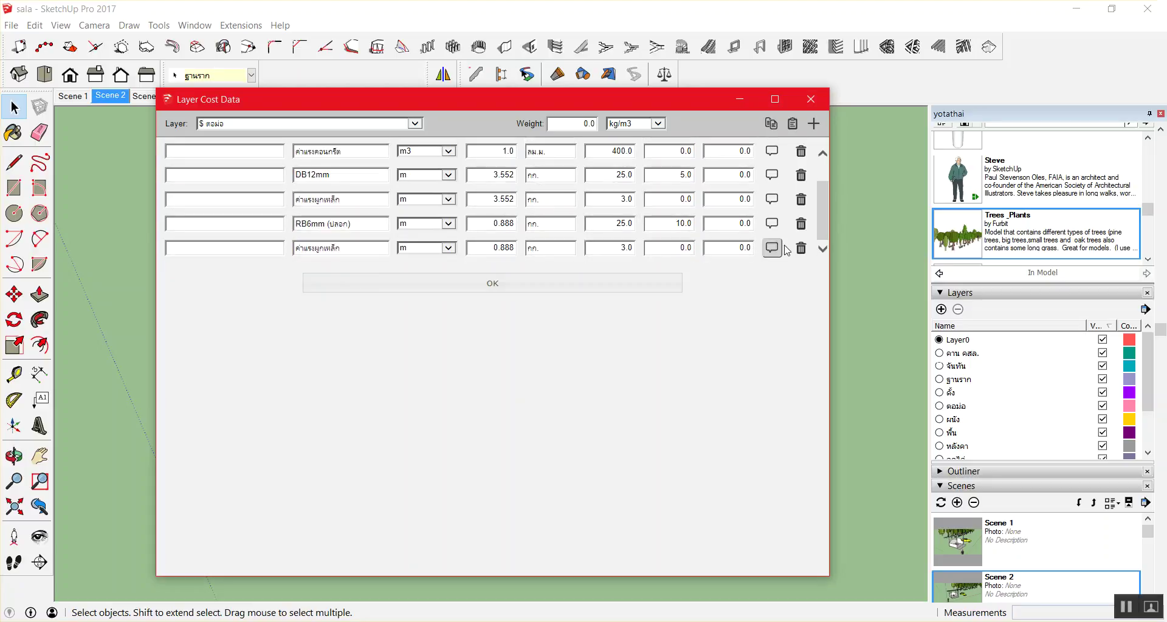
scroll(802, 248, "up", 1)
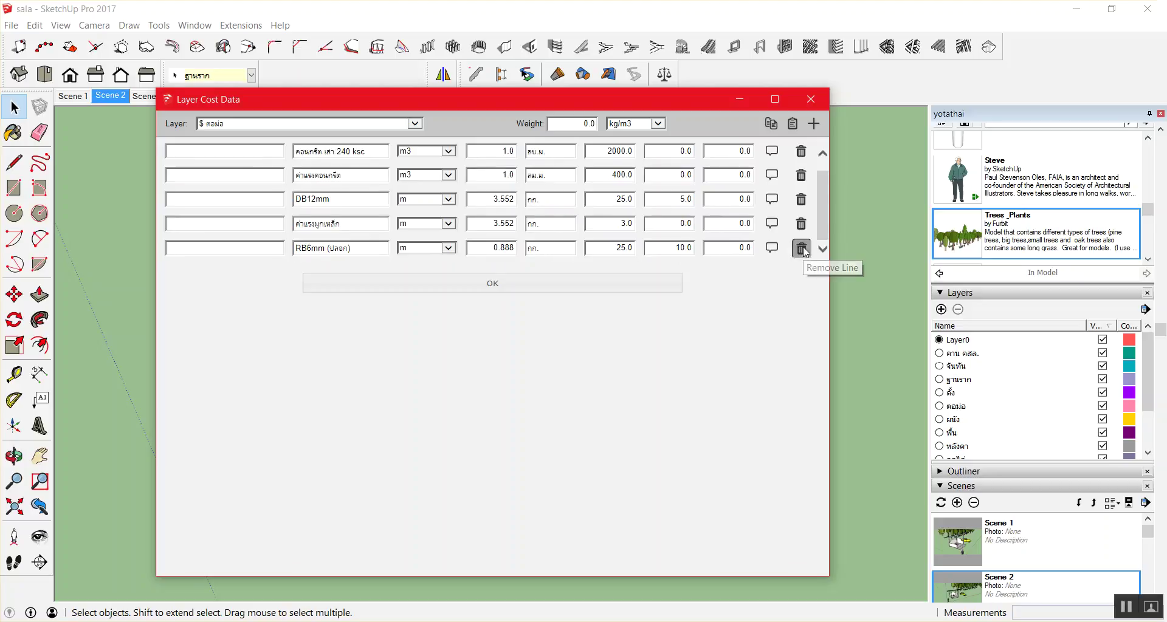
left_click(802, 249)
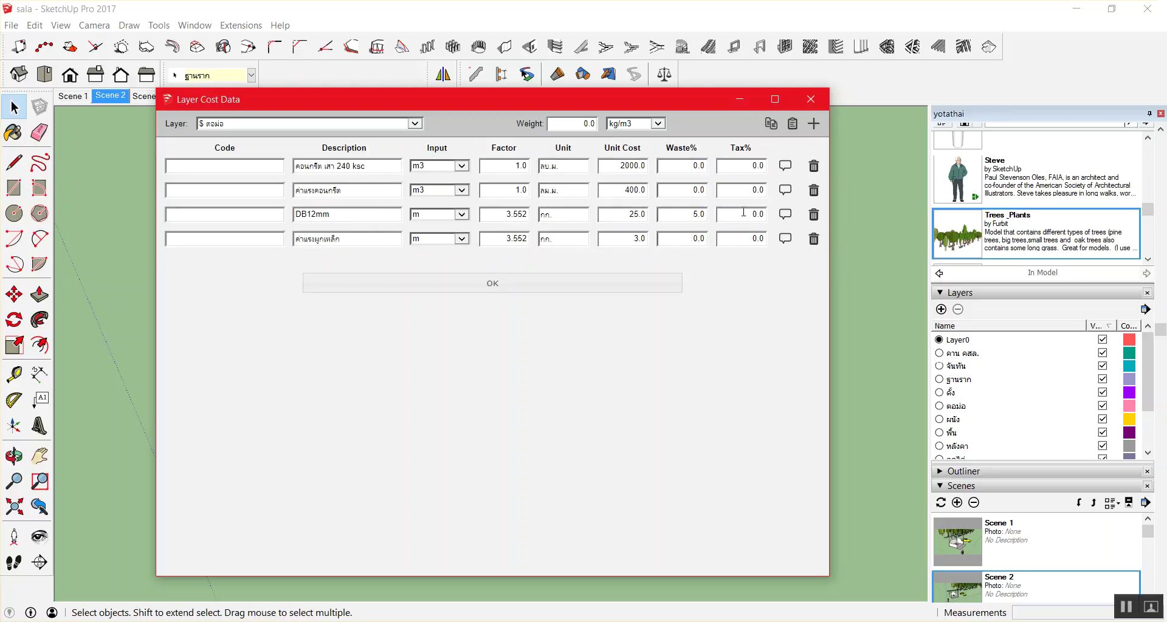
left_click(813, 214)
left_click(813, 215)
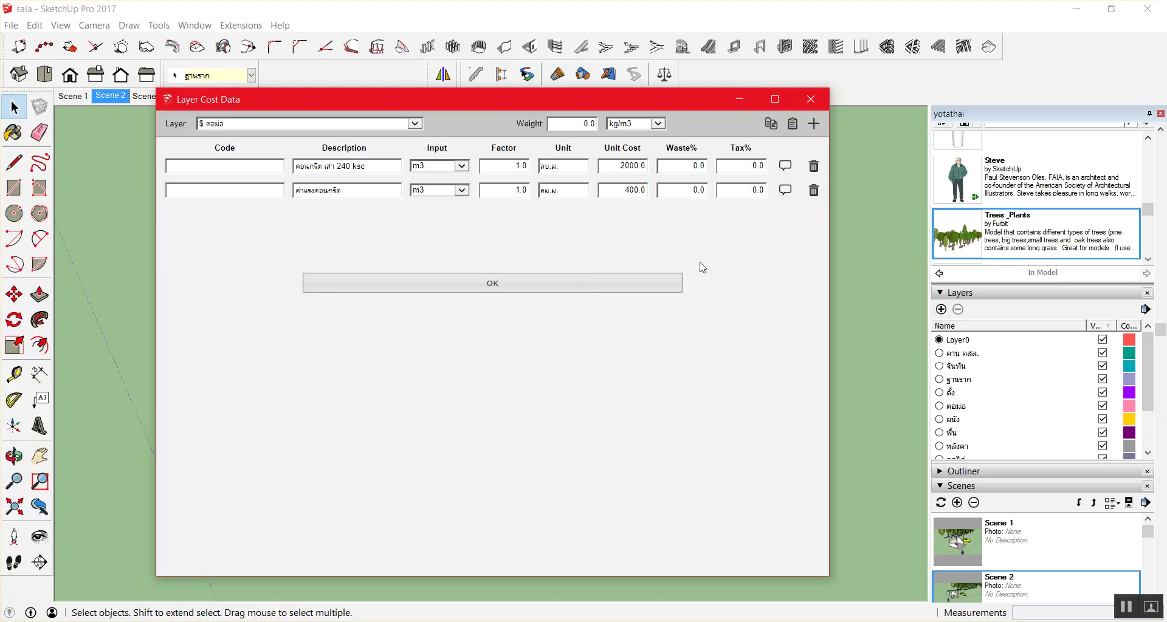
left_click(605, 284)
left_click(632, 286)
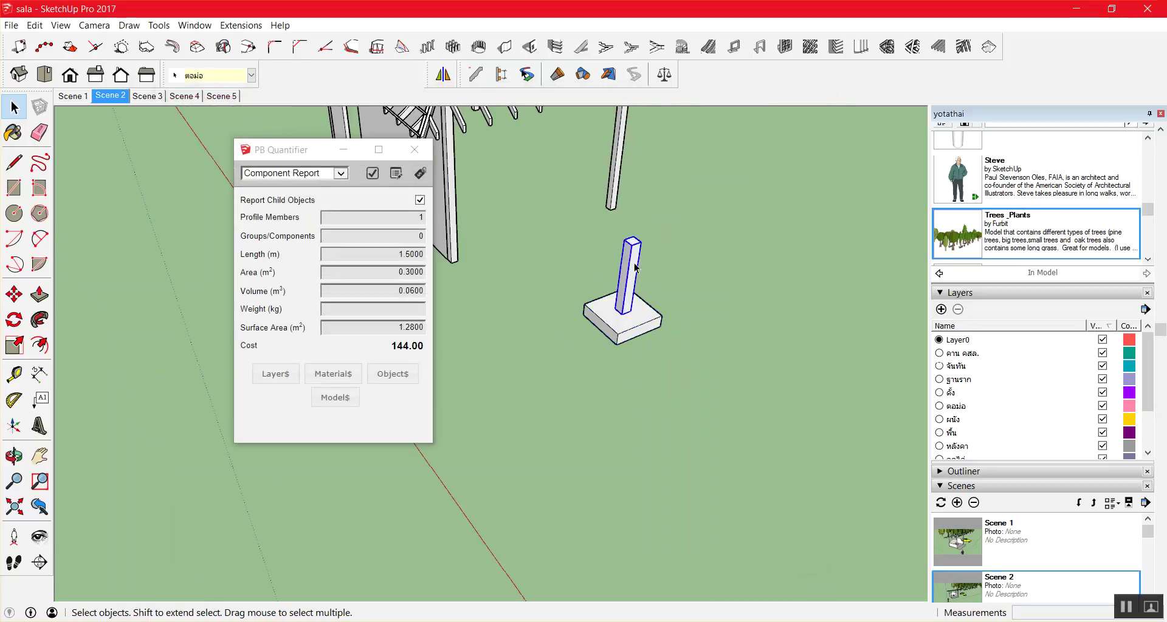
scroll(632, 287, "up", 1)
scroll(631, 287, "up", 1)
left_click(636, 320)
left_click(633, 313)
left_click_drag(685, 294, 523, 407)
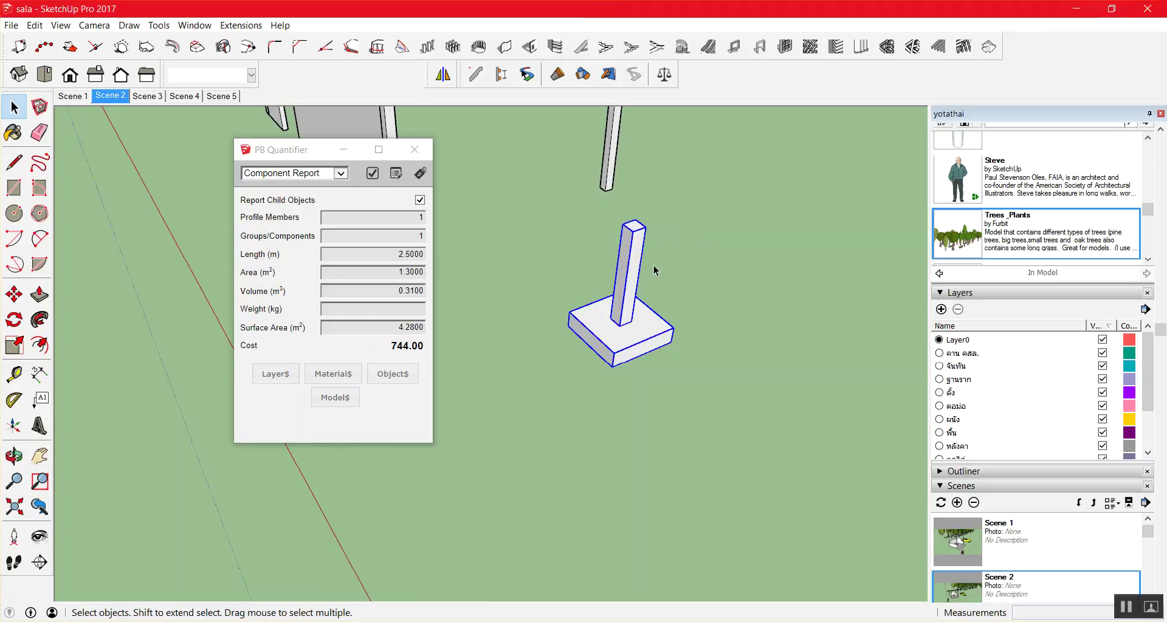
key("o")
left_click_drag(649, 272, 684, 311)
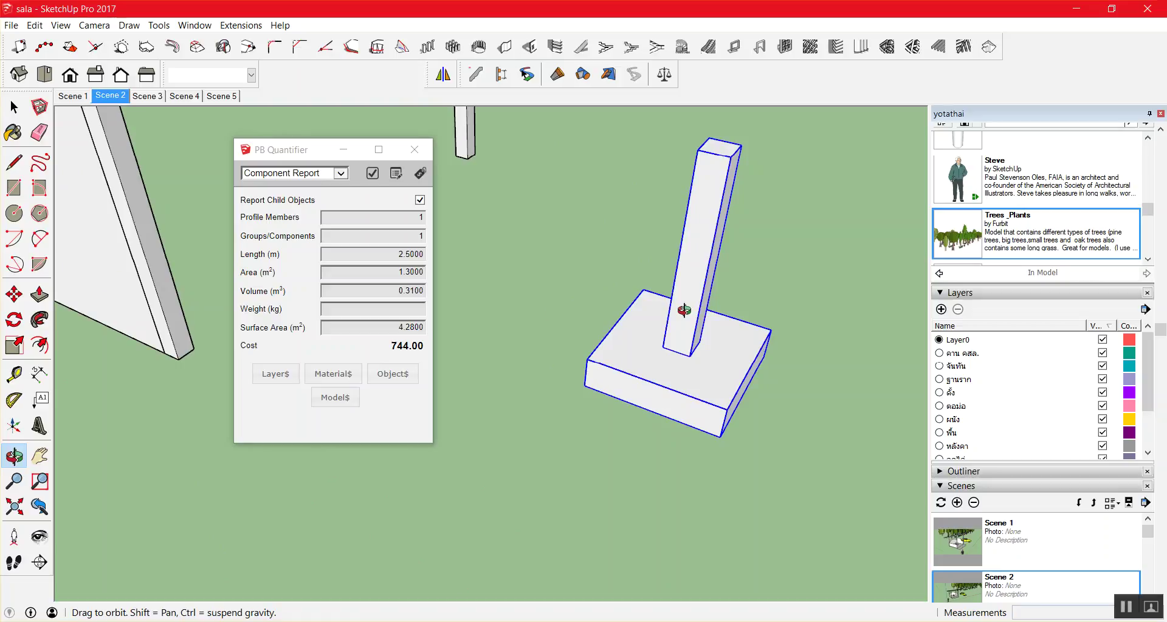
key("space")
scroll(728, 469, "up", 2)
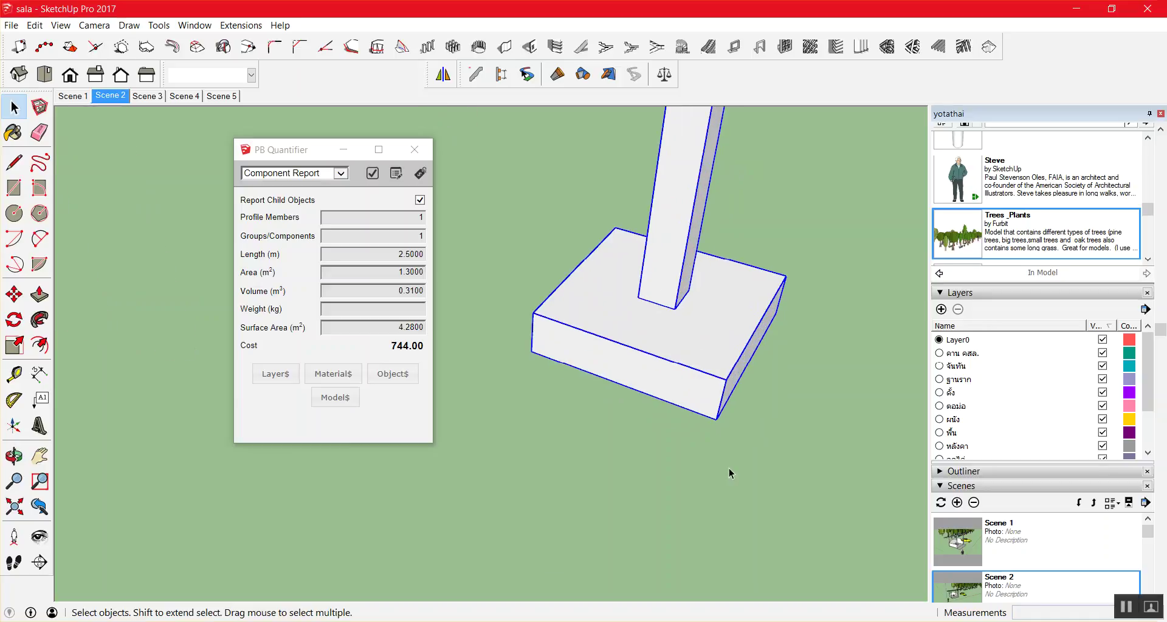
scroll(678, 394, "up", 1)
scroll(678, 390, "up", 2)
scroll(679, 389, "up", 1)
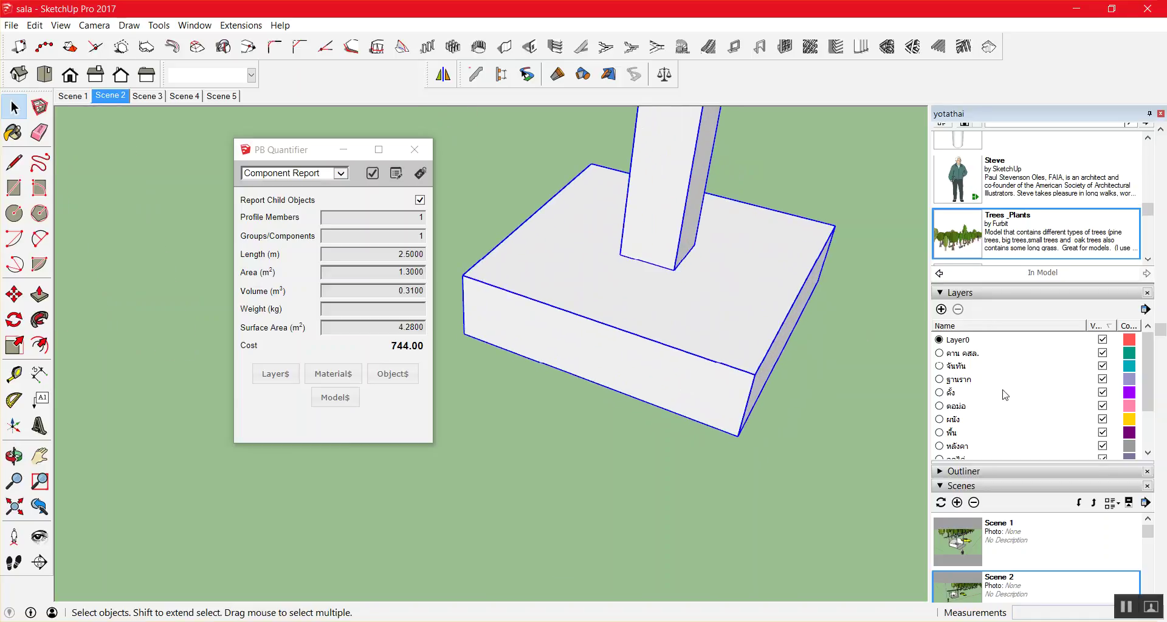
scroll(998, 361, "down", 5)
scroll(973, 164, "up", 5)
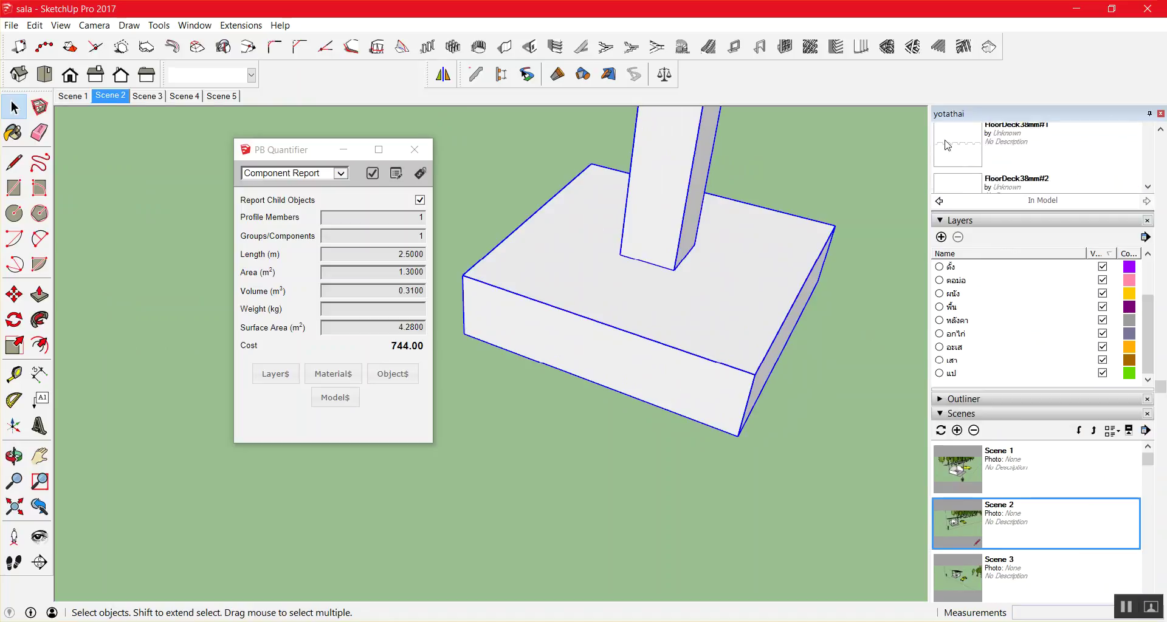
Collapse the Entity Info, Components, Outliner, Layers and Scenes tray panels and show Materials.
scroll(956, 158, "up", 3)
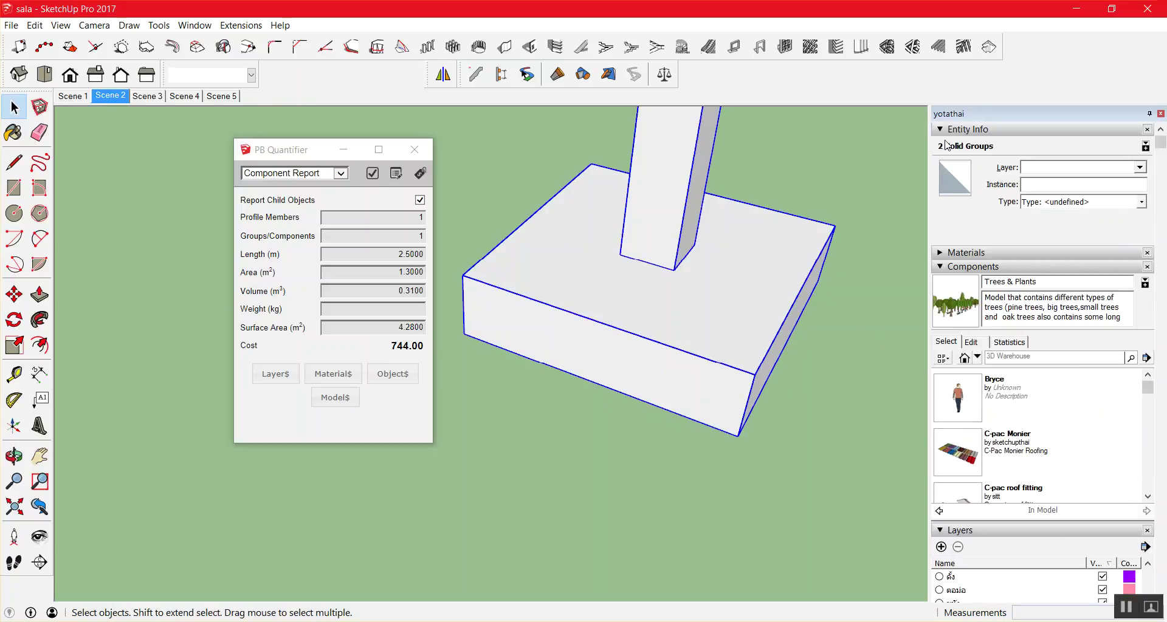
left_click(940, 129)
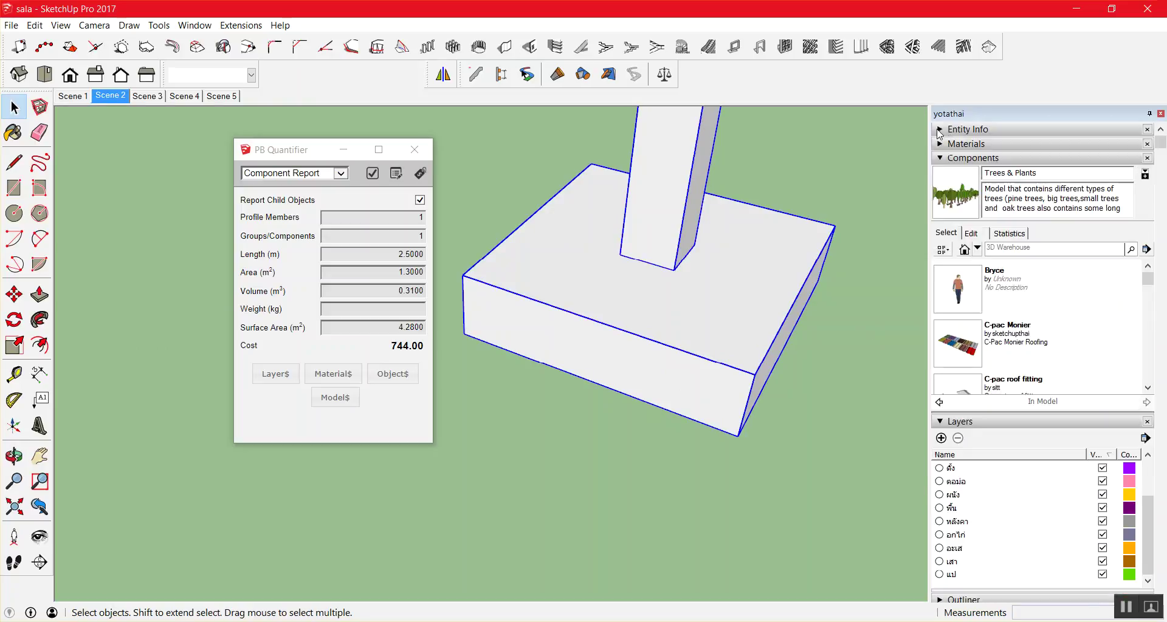
left_click(941, 159)
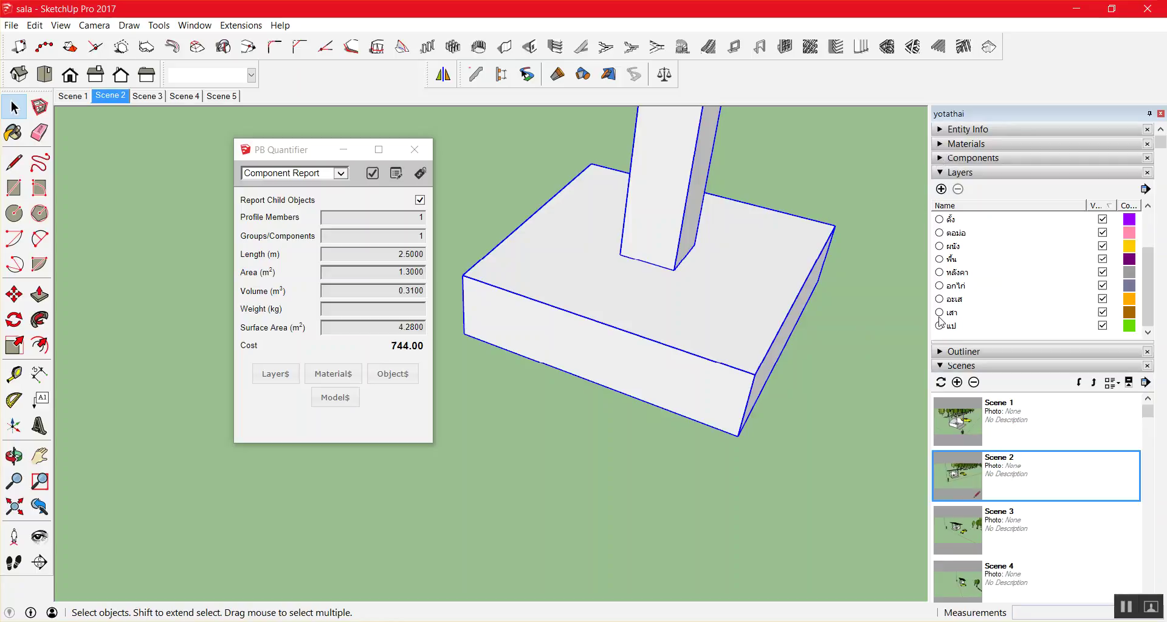
left_click(941, 352)
left_click(939, 352)
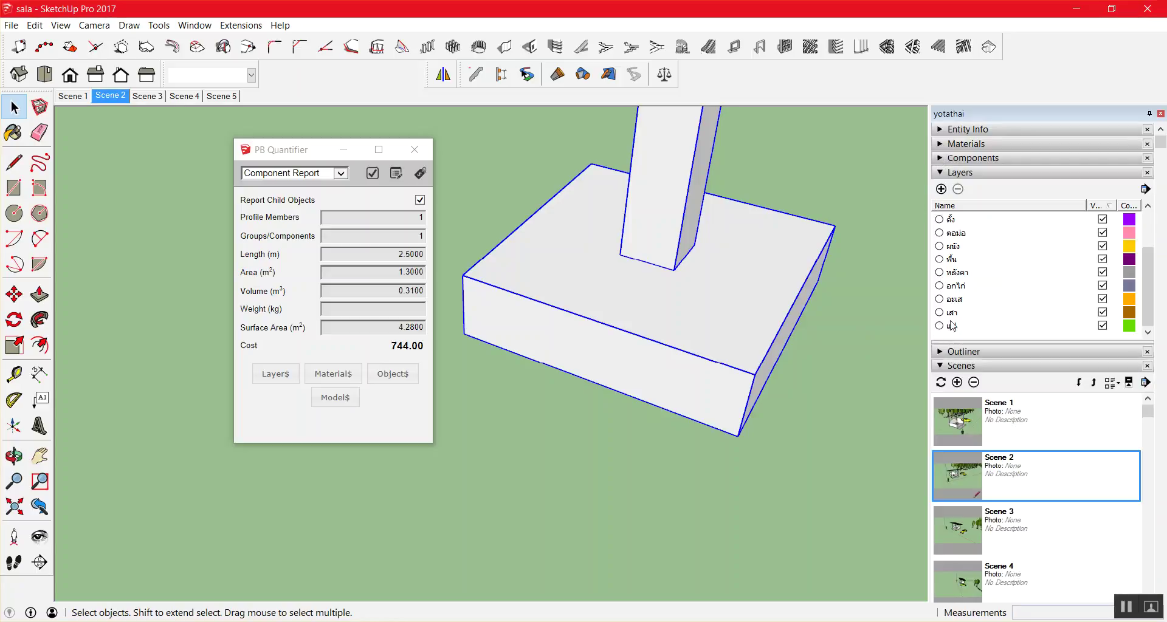
left_click(941, 173)
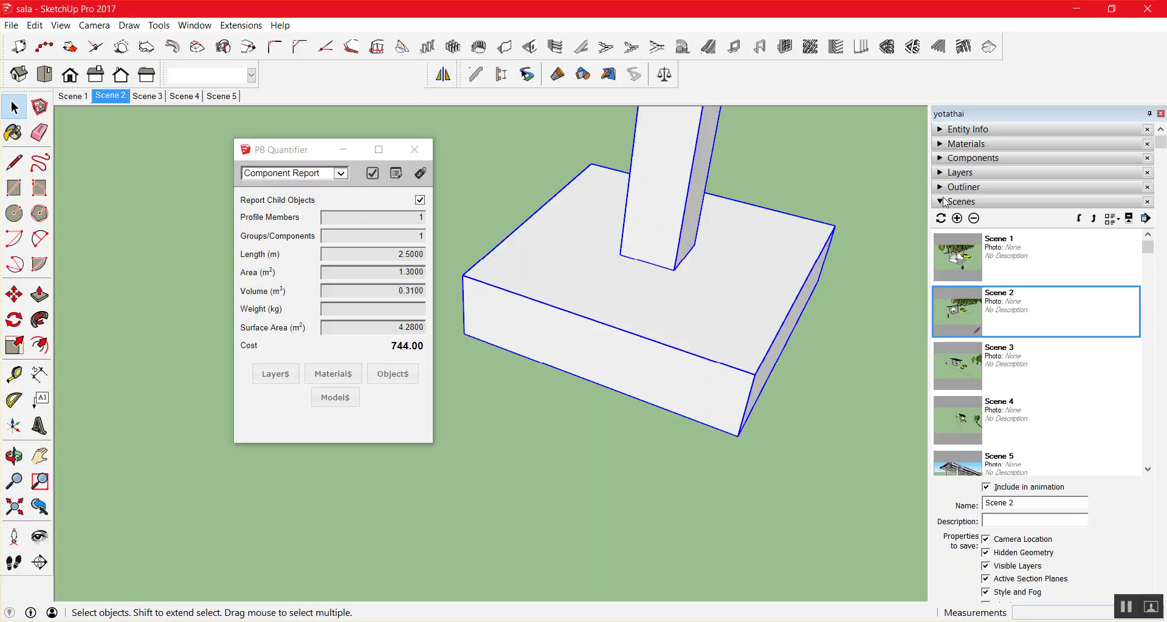
left_click(944, 201)
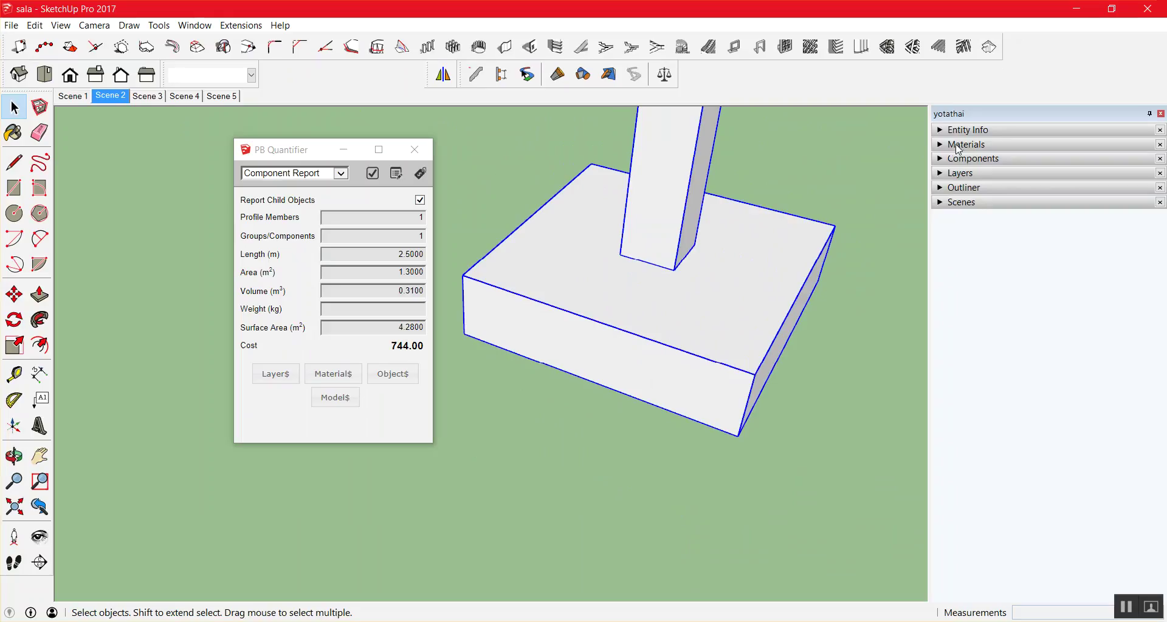
left_click(943, 148)
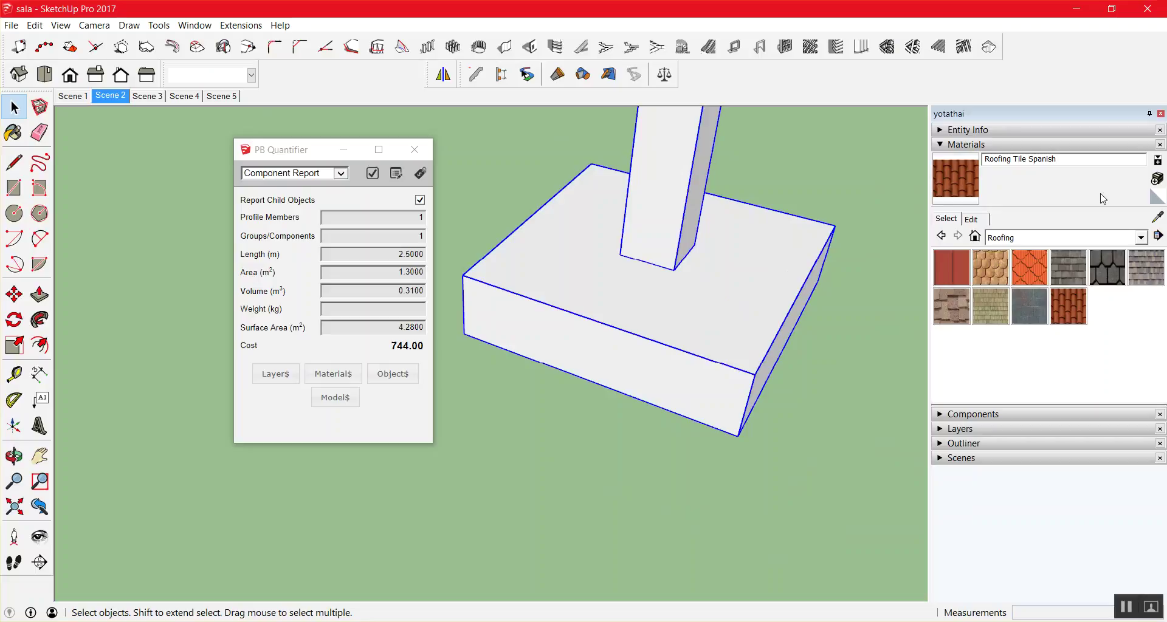
Create a material named ไม้แบบ in olive-brown with no texture image, then browse for an image.
left_click(1158, 181)
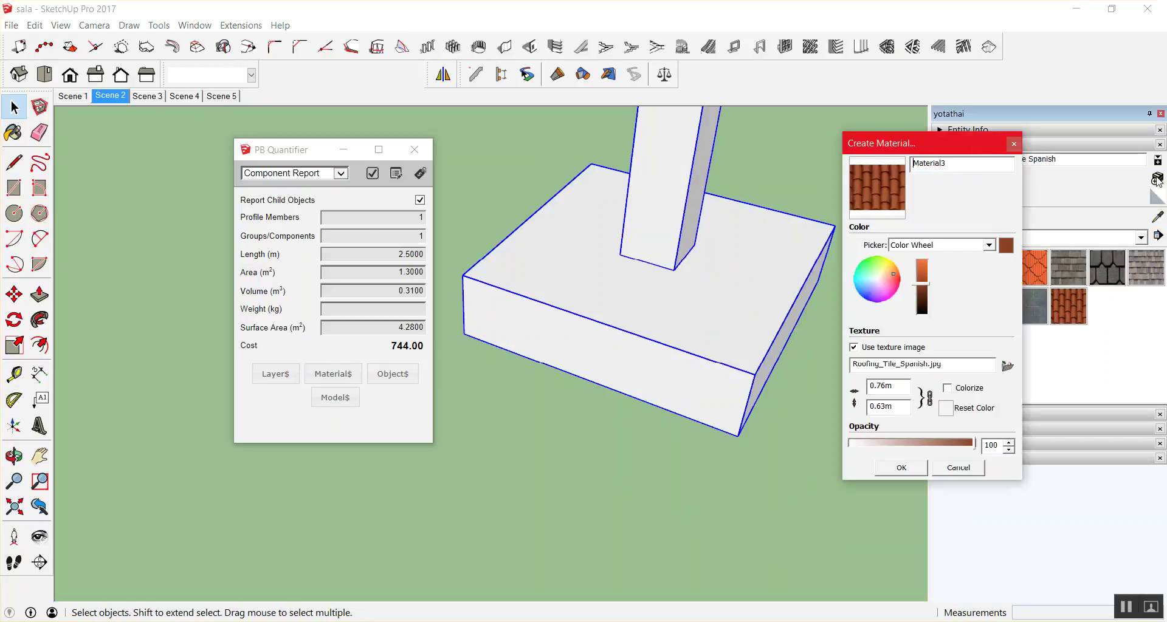
left_click(1013, 143)
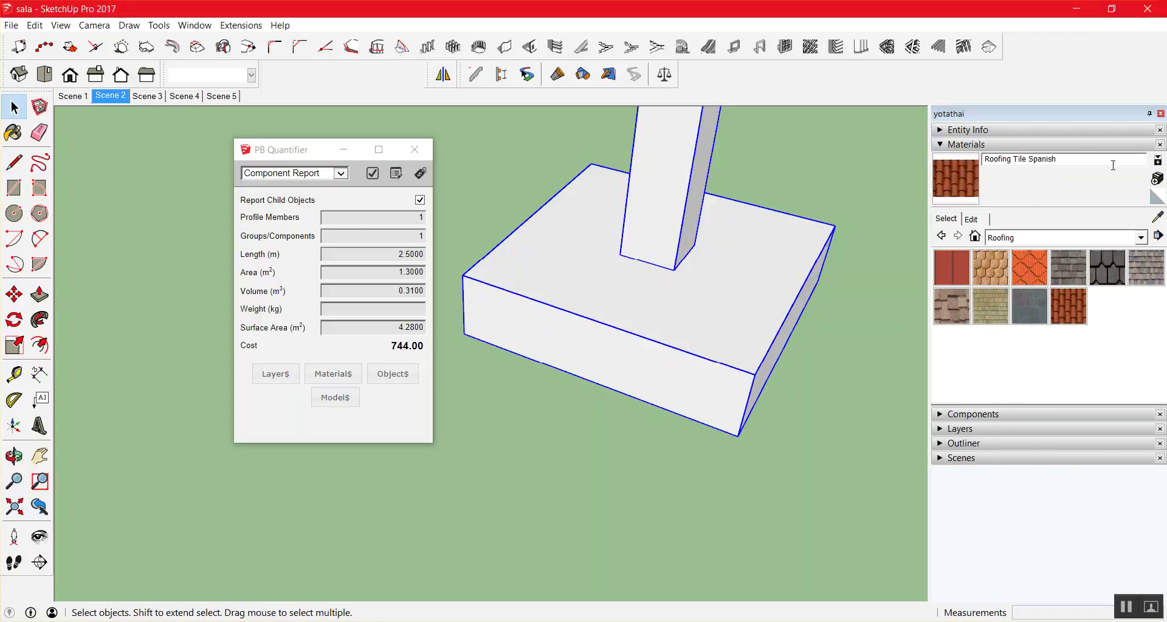
left_click(1158, 181)
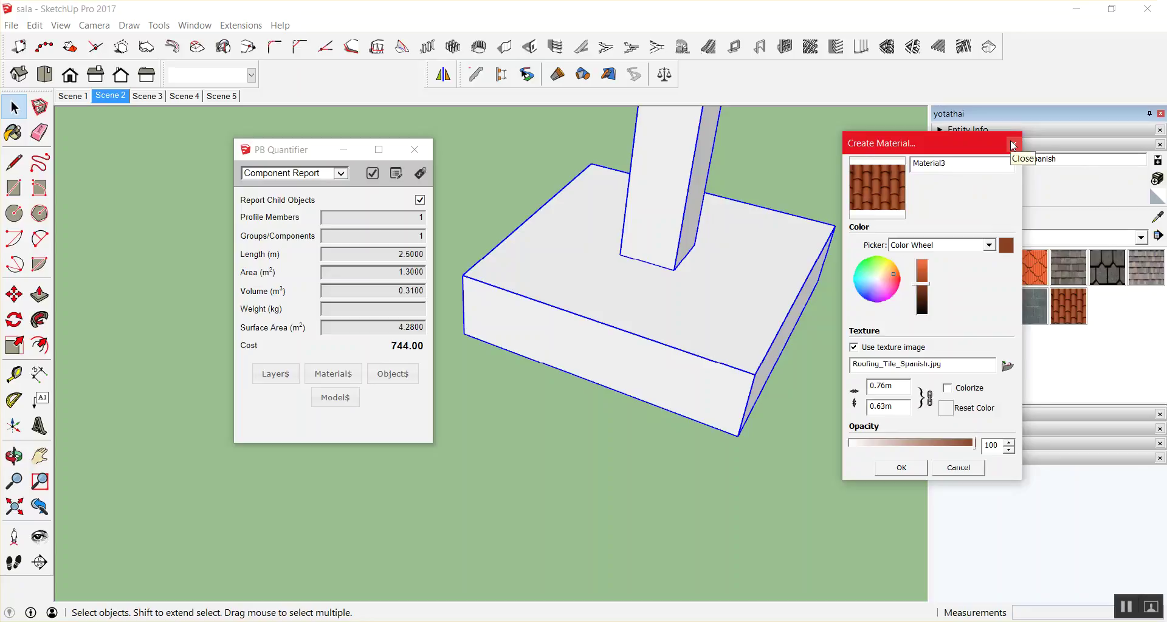
type("w.j")
left_click_drag(889, 277, 882, 271)
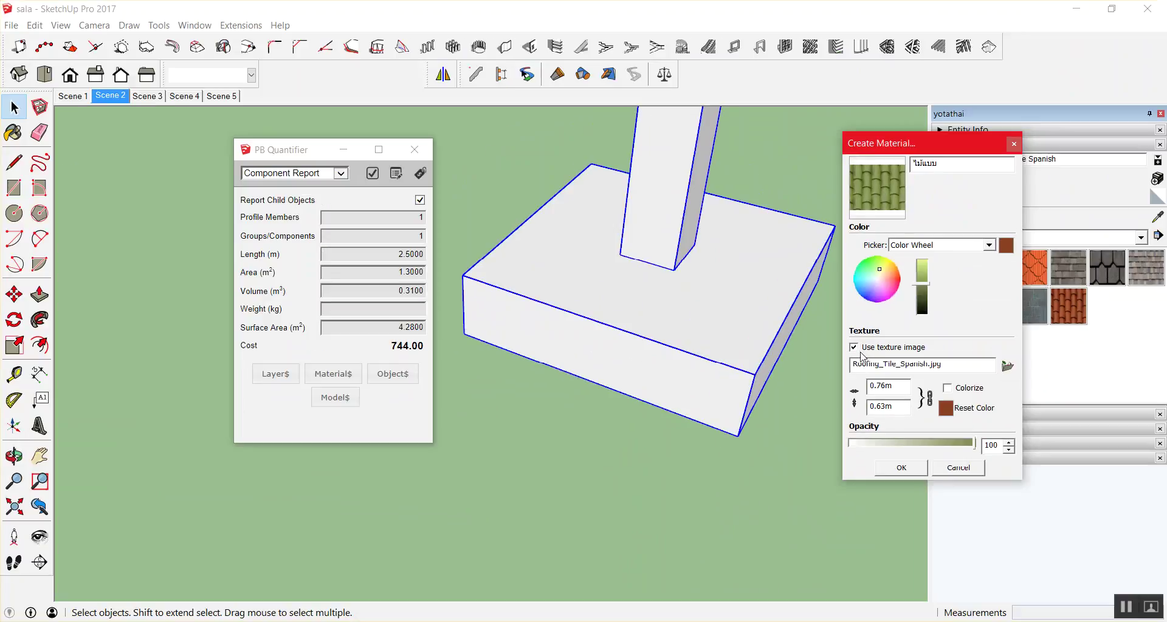
left_click(831, 335)
left_click(889, 266)
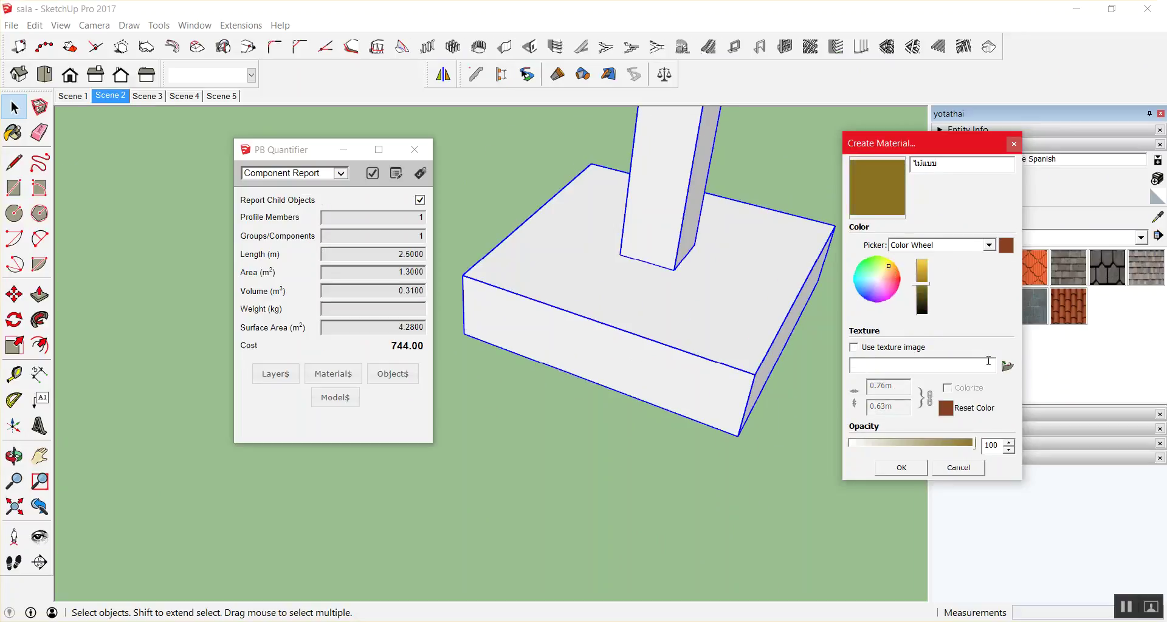
left_click(1007, 367)
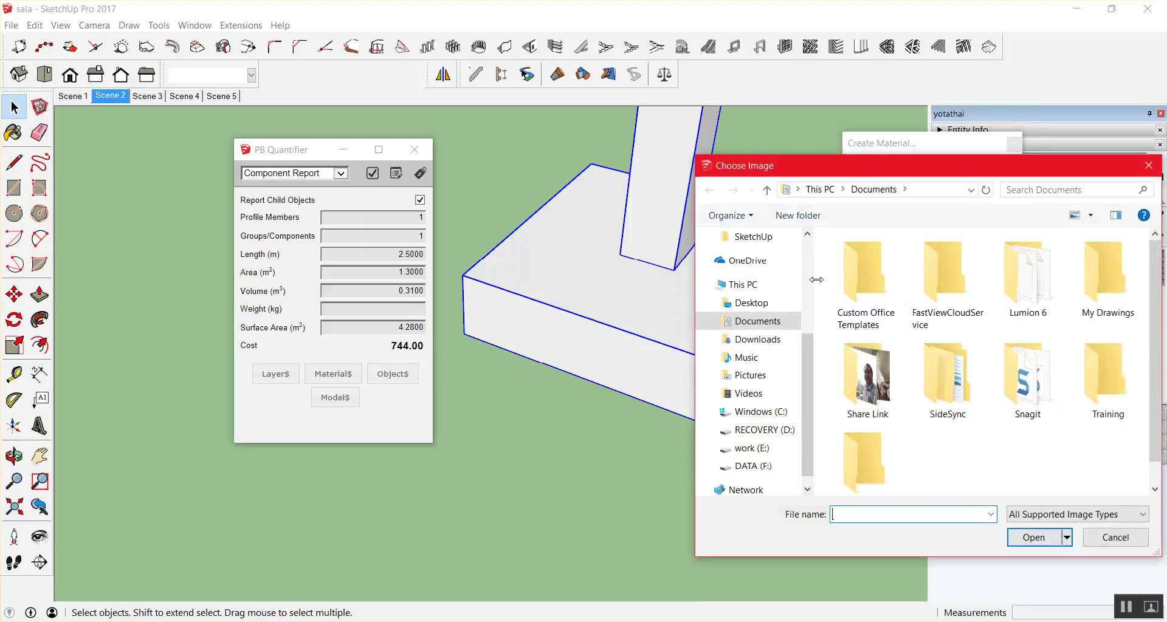
key("Escape")
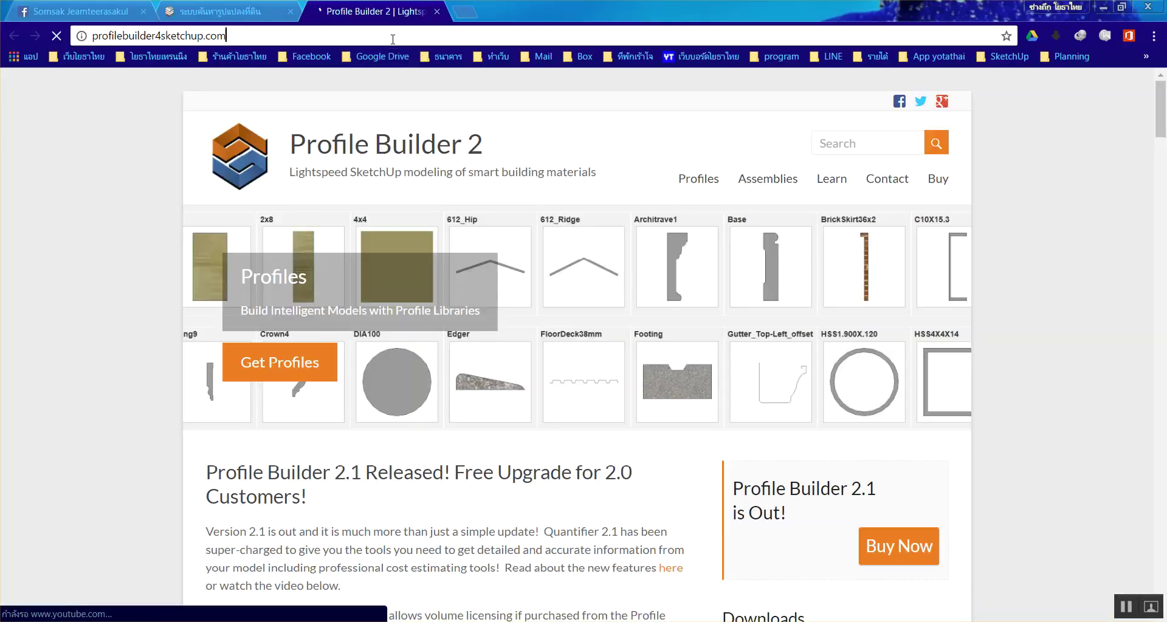
Run a Google search from the Chrome address bar and view the image results.
left_click(392, 37)
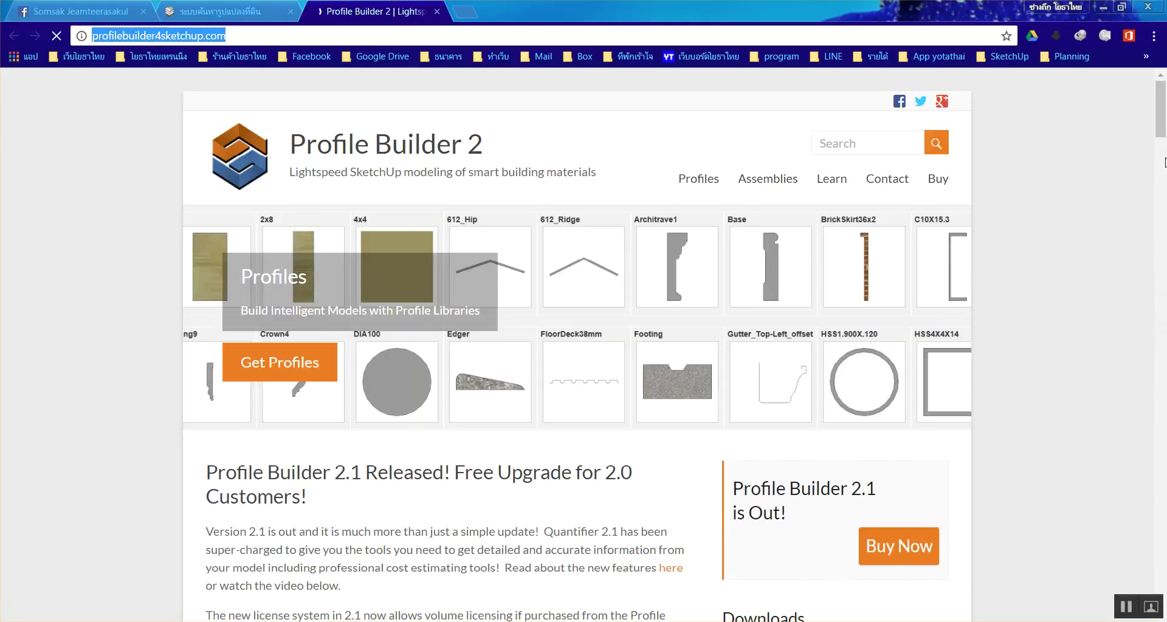
type("w h")
key("BackSpace")
key("BackSpace")
key("BackSpace")
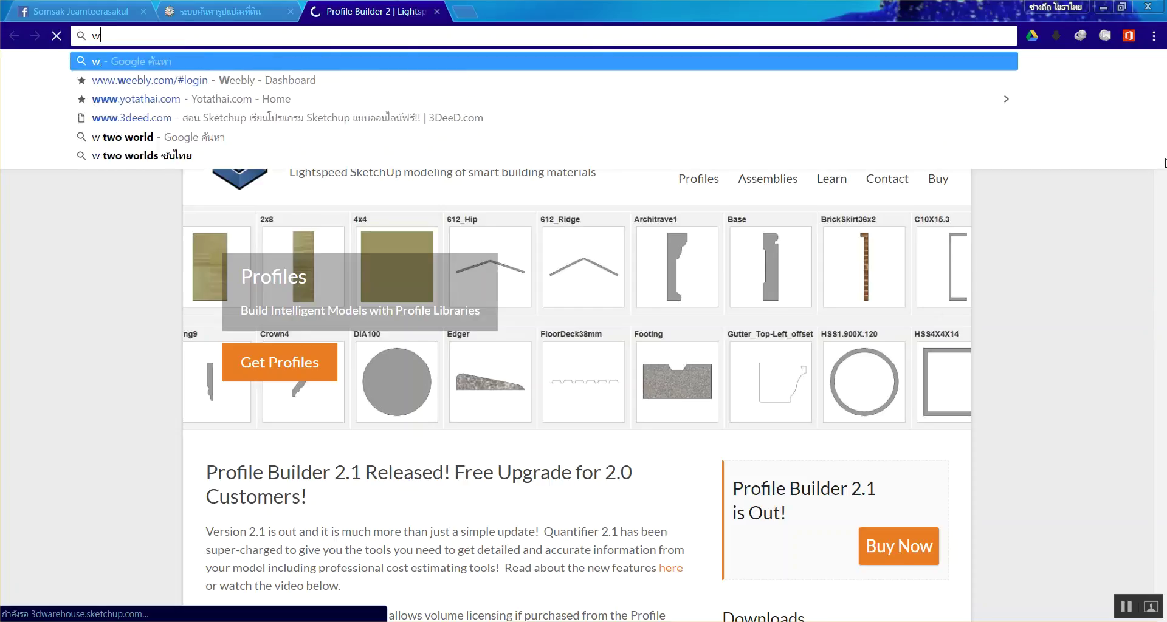
type("ไลน์")
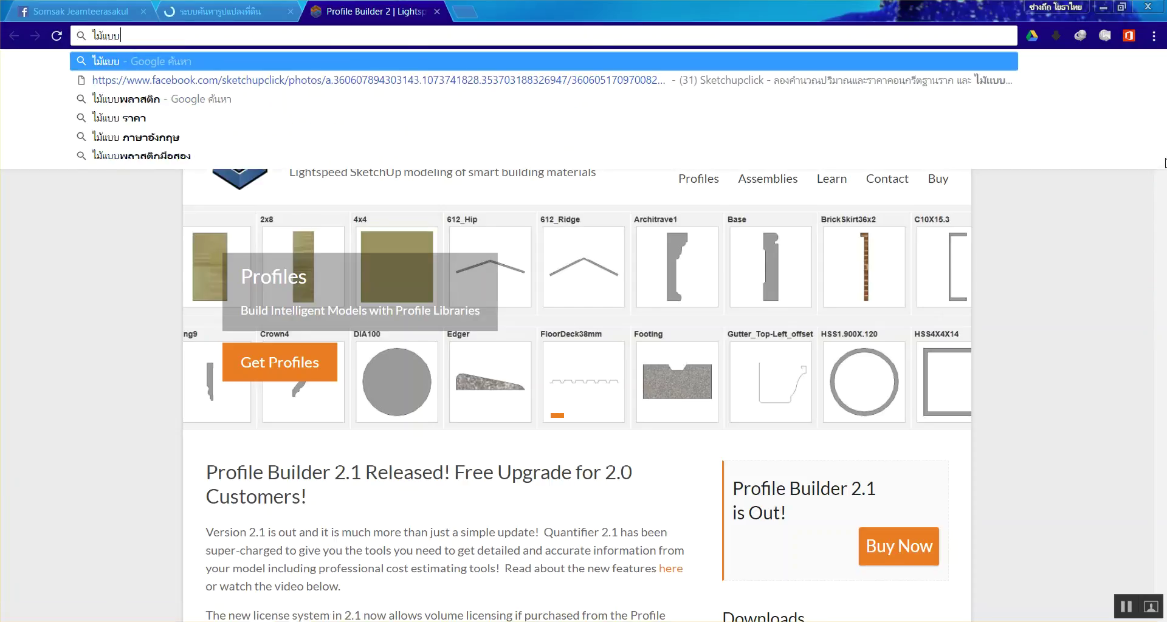
key("Return")
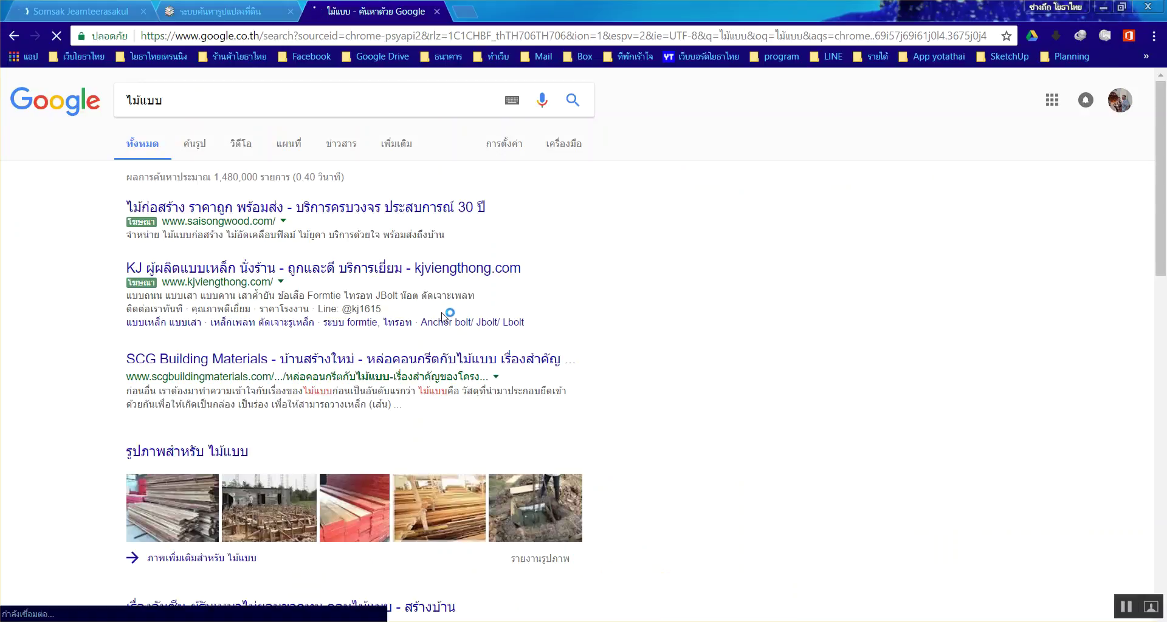
left_click(189, 146)
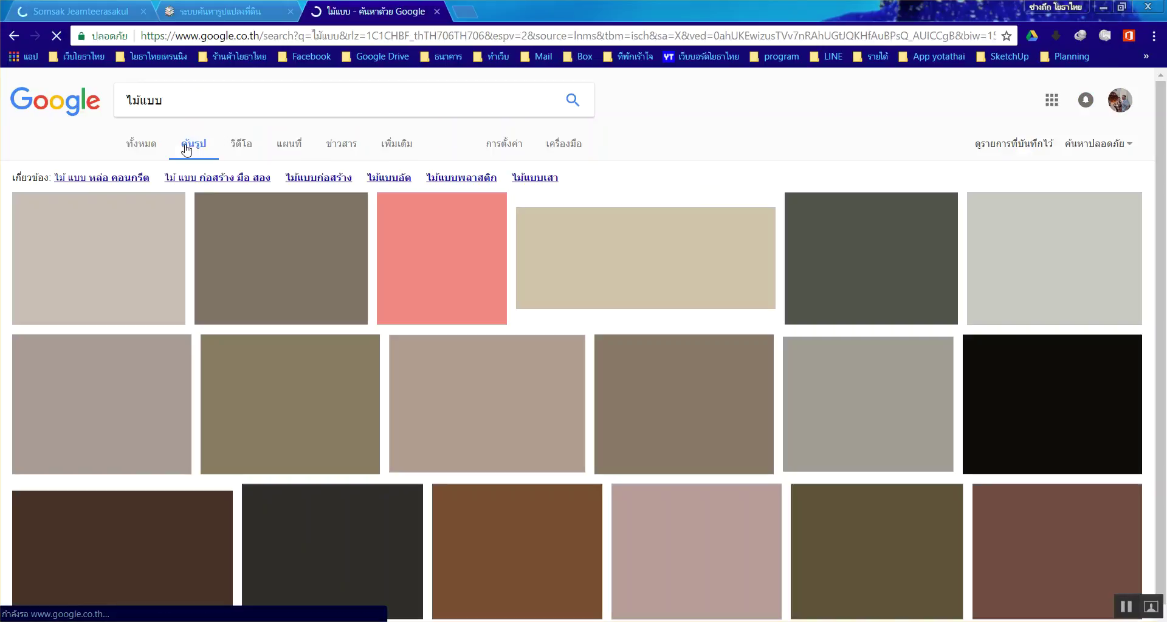
scroll(753, 433, "down", 4)
scroll(754, 432, "down", 5)
scroll(724, 391, "down", 3)
scroll(724, 391, "down", 3)
scroll(723, 391, "up", 3)
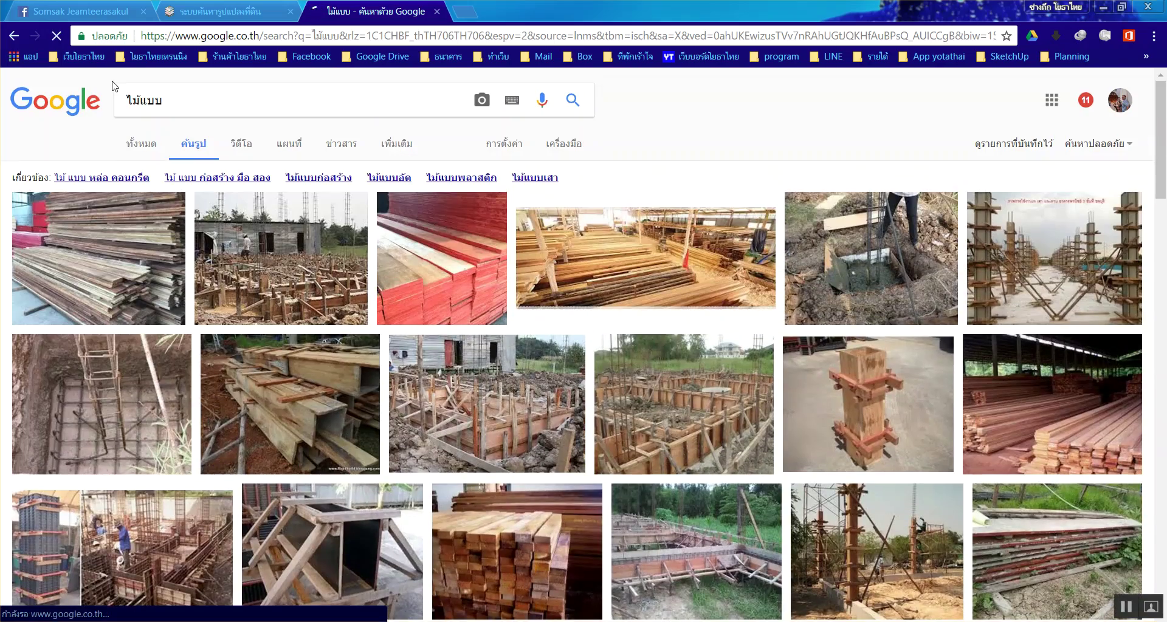
Search images for ลายไม้แบบ and save a wood-plank image to the Desktop as HWN-22345.
left_click_drag(175, 99, 26, 96)
type("ลาย")
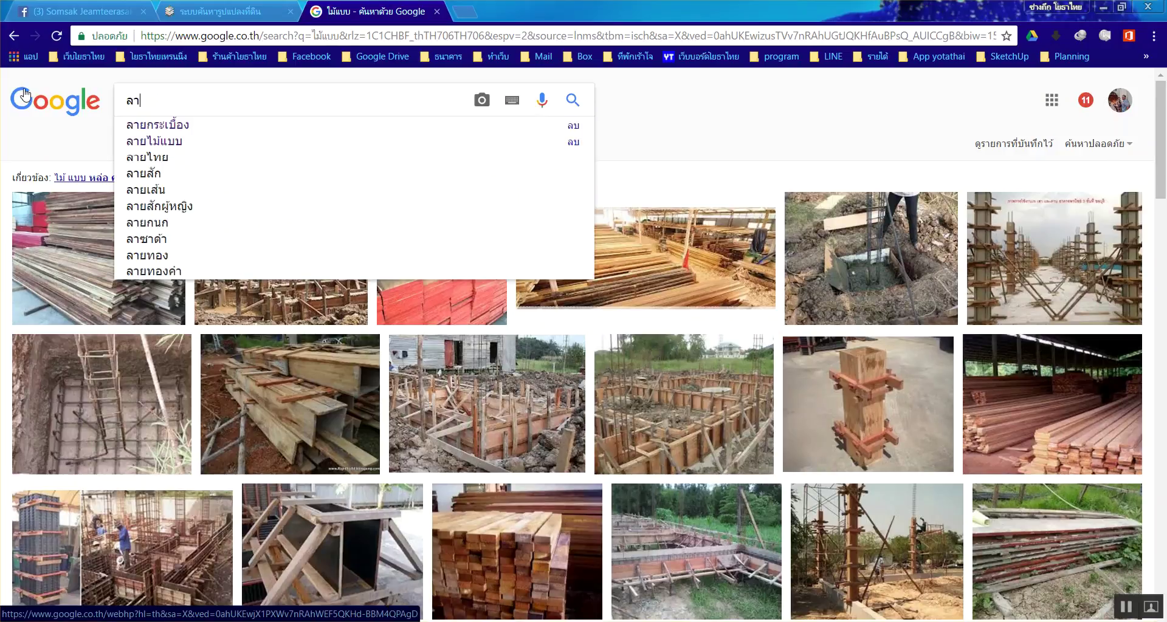
type("ไม้")
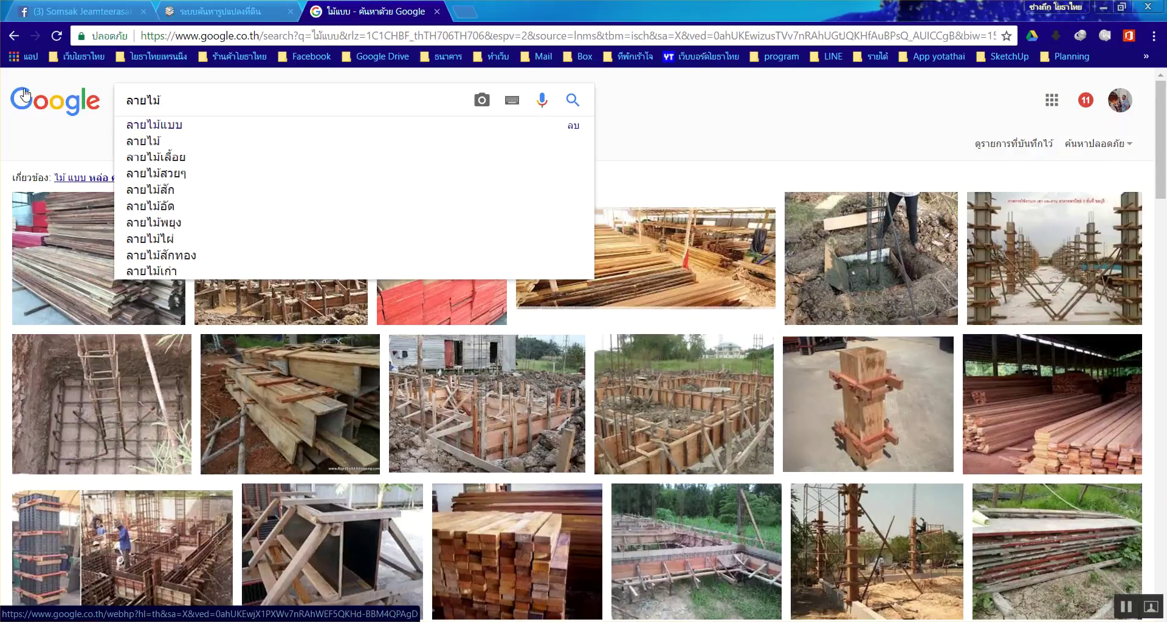
type("แบบ")
key("Return")
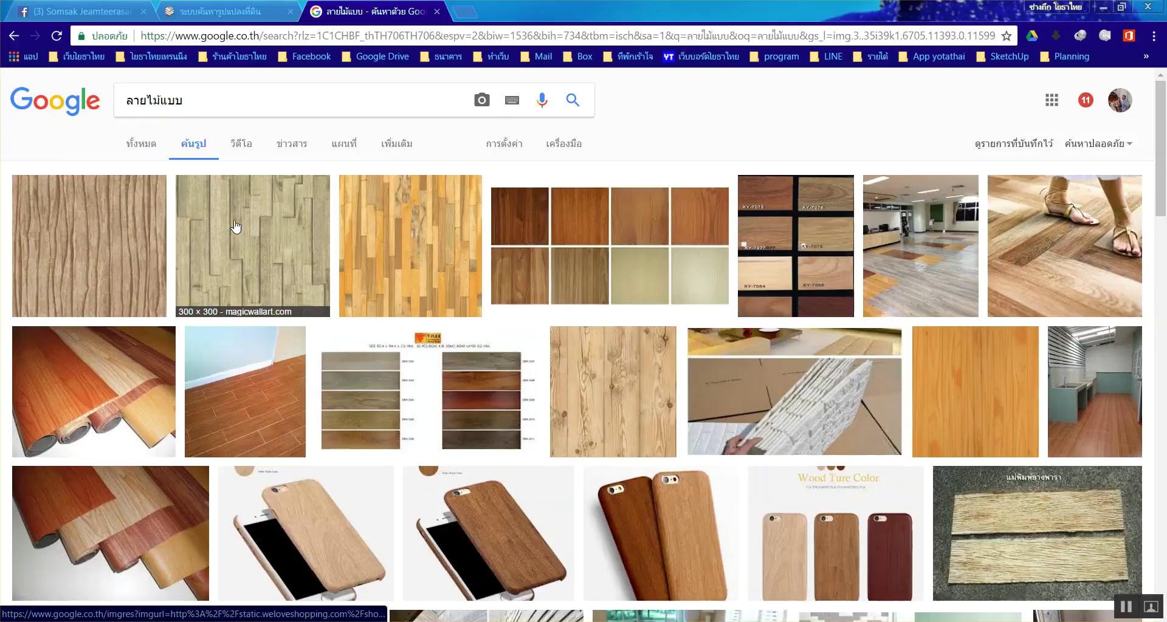
left_click(595, 374)
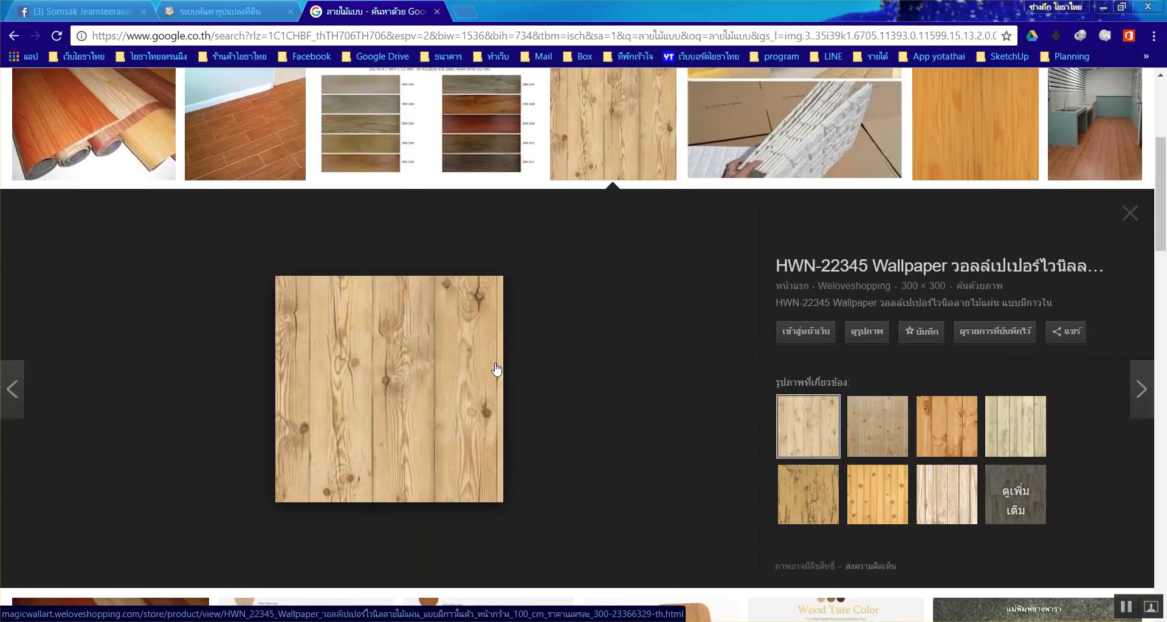
right_click(411, 385)
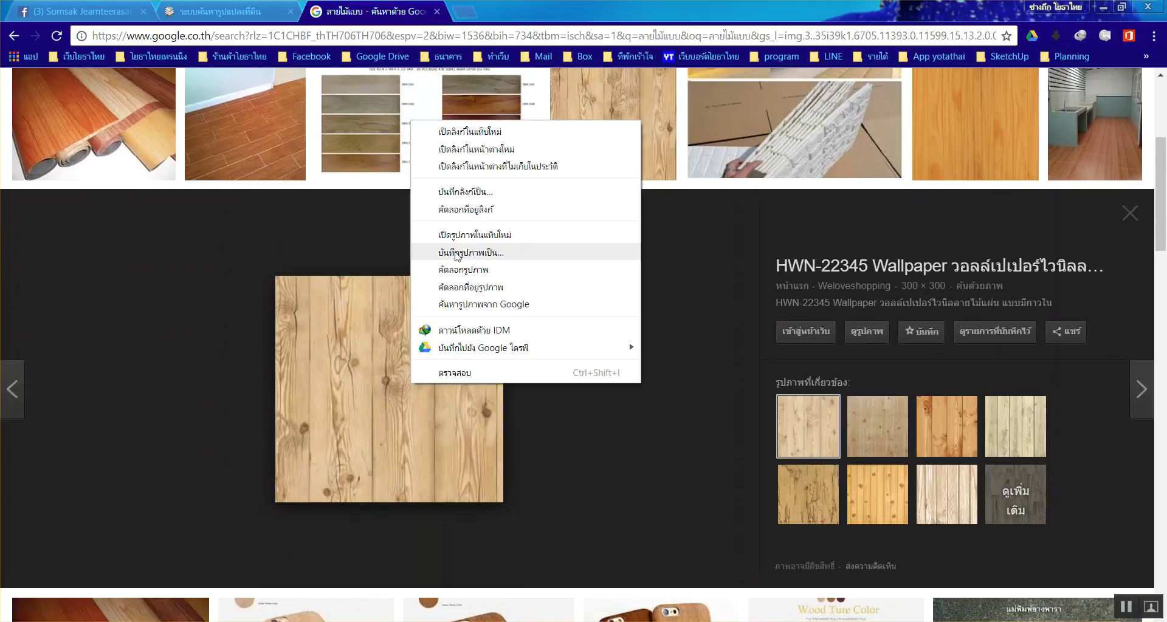
left_click(474, 259)
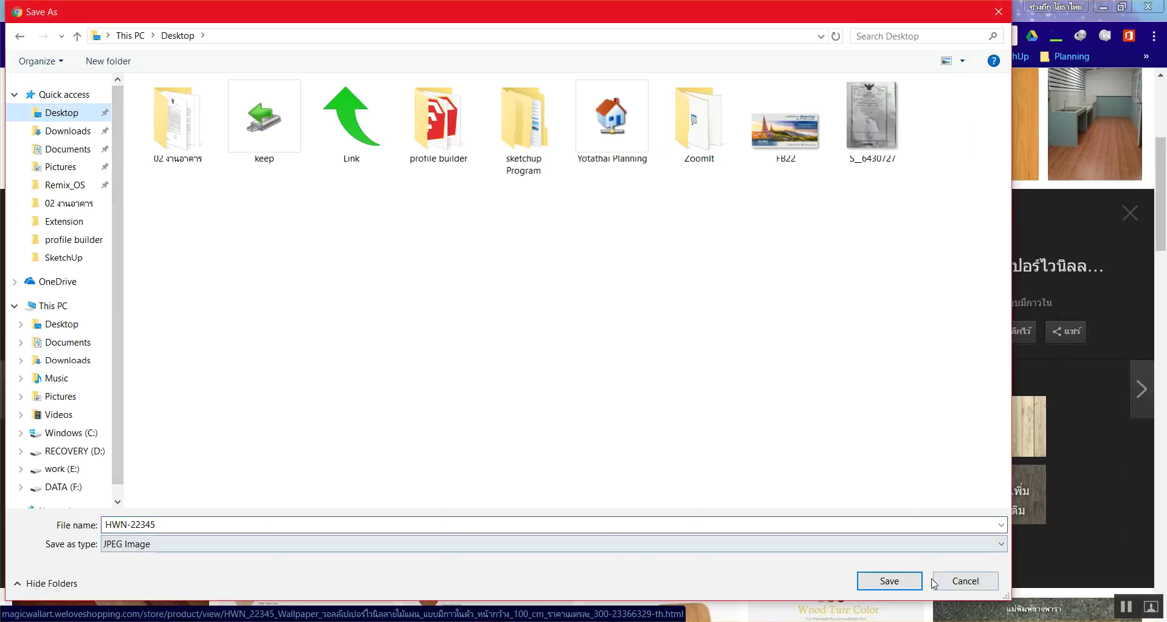
left_click(890, 581)
left_click(1106, 9)
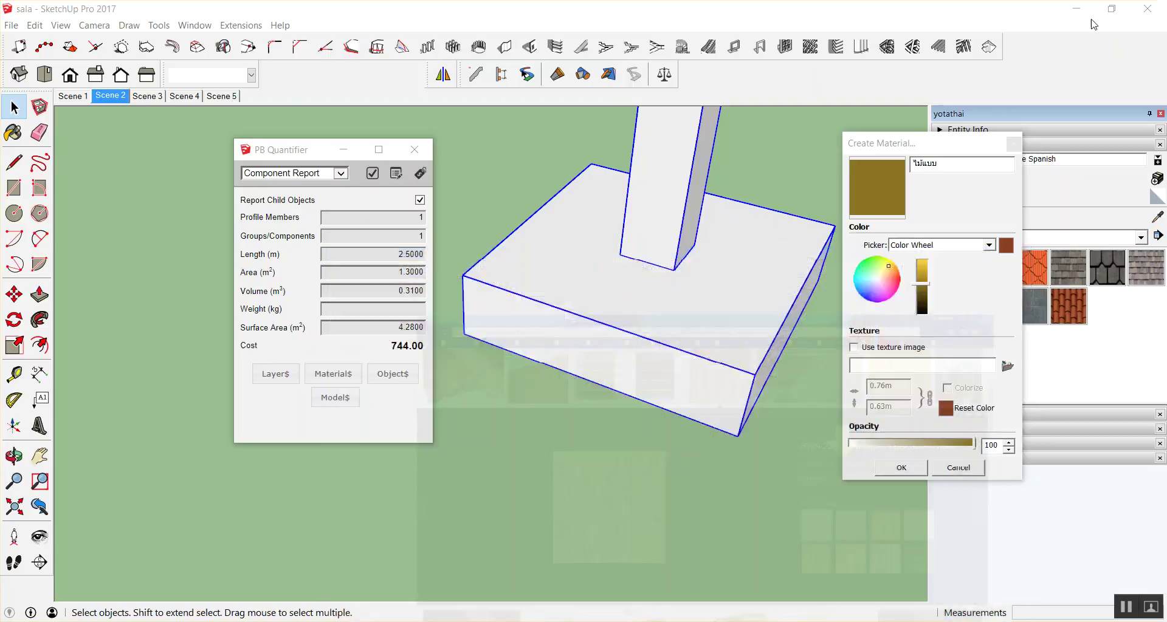
Set HWN-22345.jpg from the Desktop as the ไม้แบบ material's texture and create it.
left_click(758, 578)
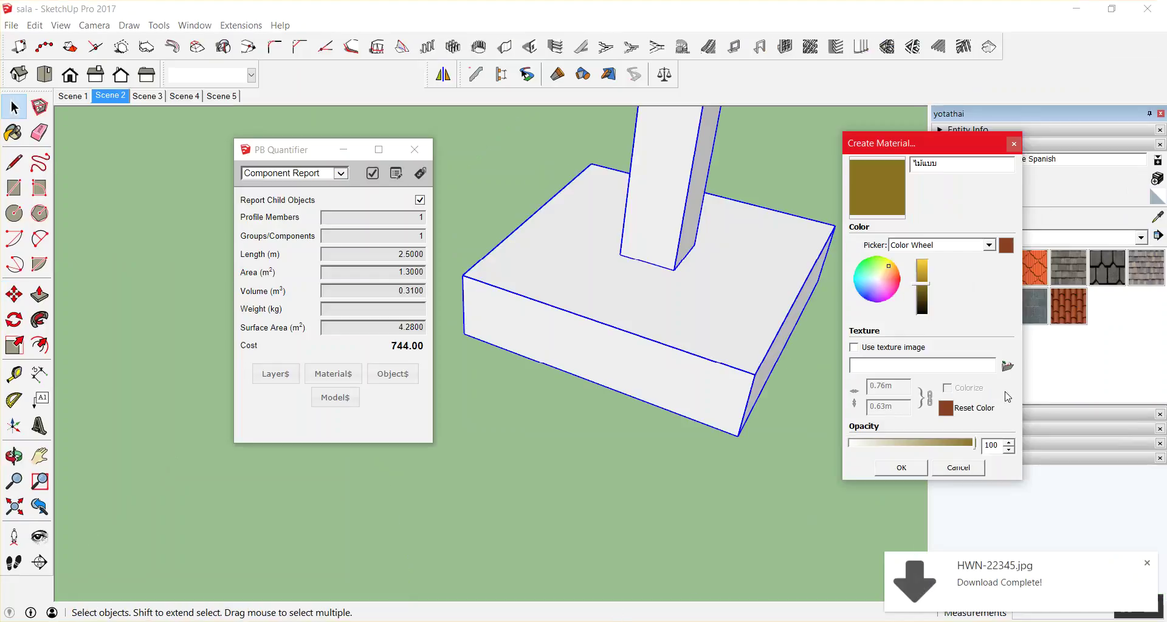
left_click(1008, 366)
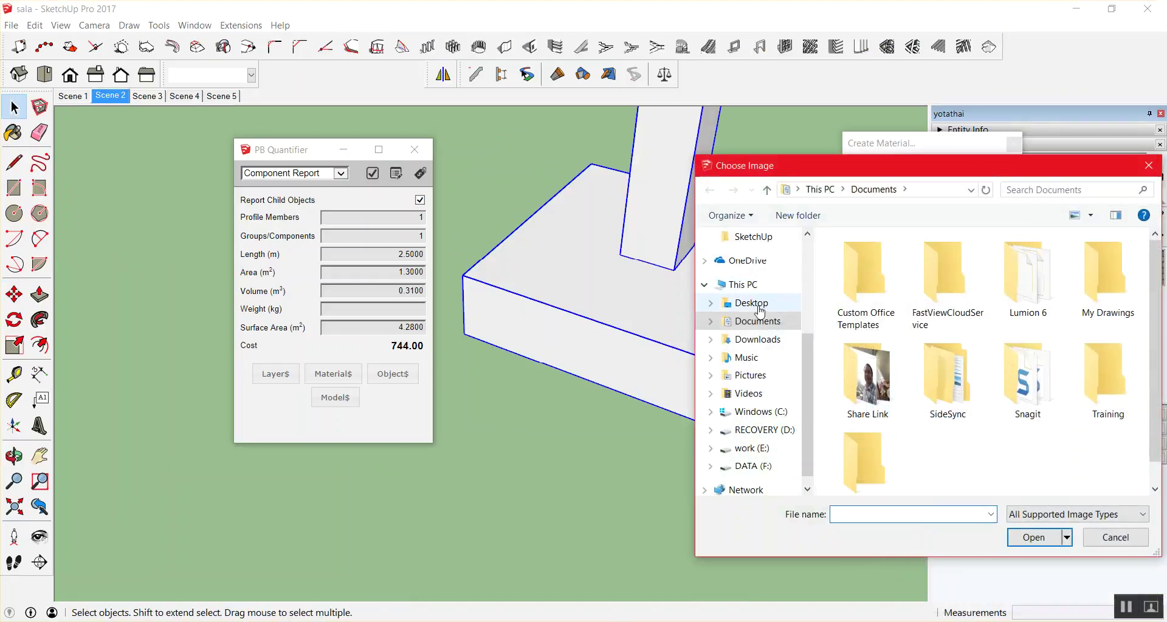
left_click(750, 303)
double_click(884, 465)
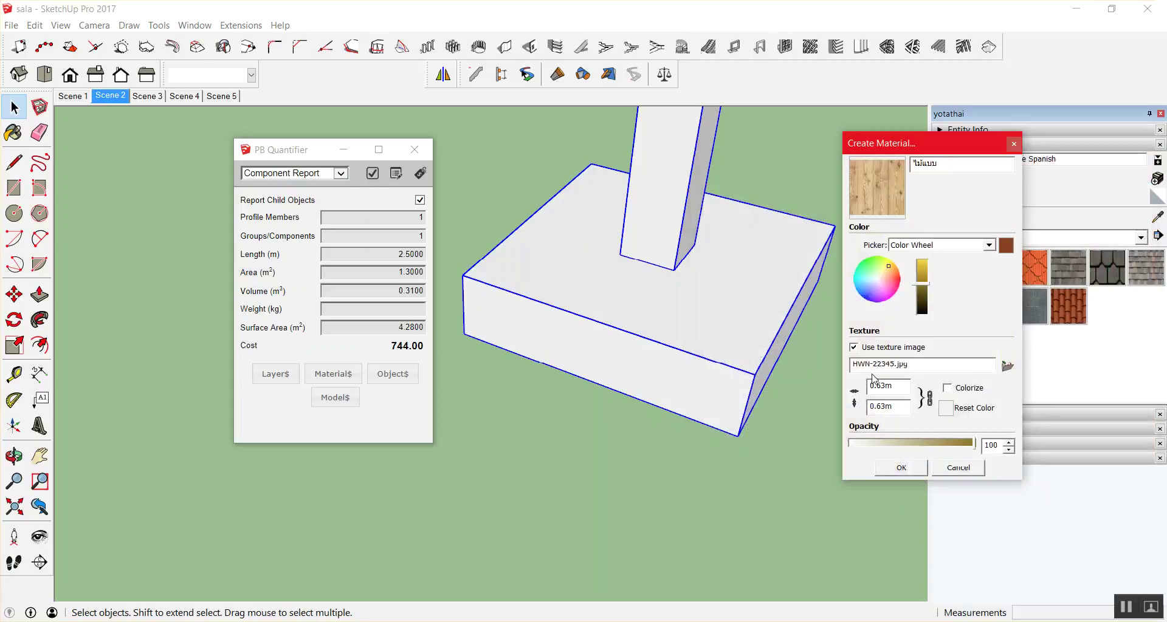
left_click(909, 467)
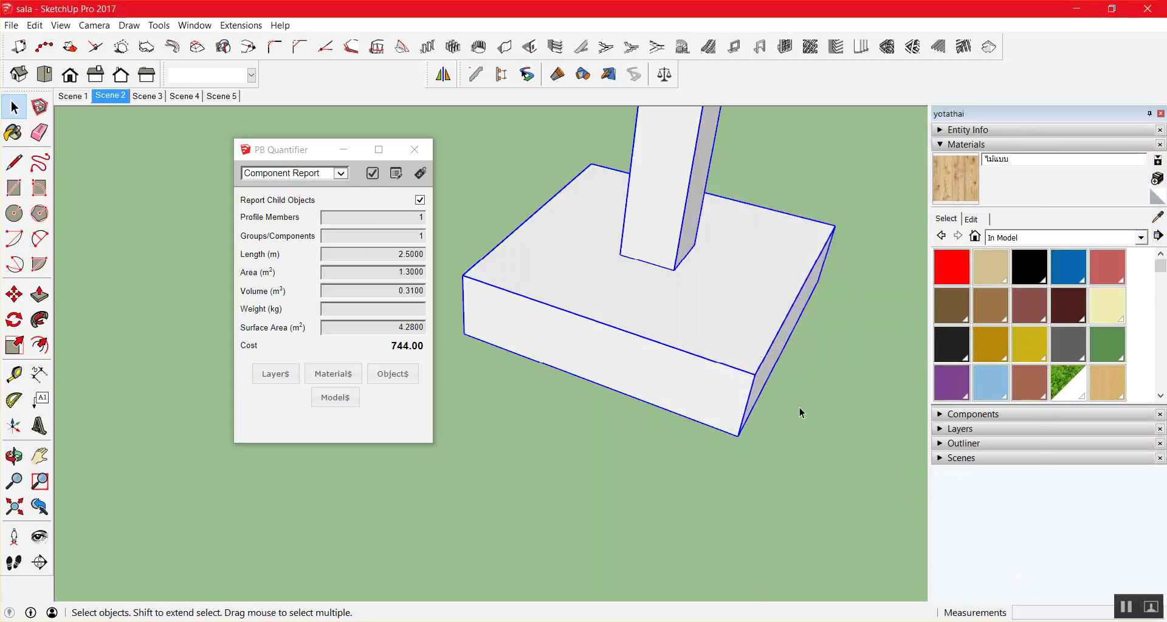
Paint the footing-and-column group with the ไม้แบบ wood material.
left_click(959, 173)
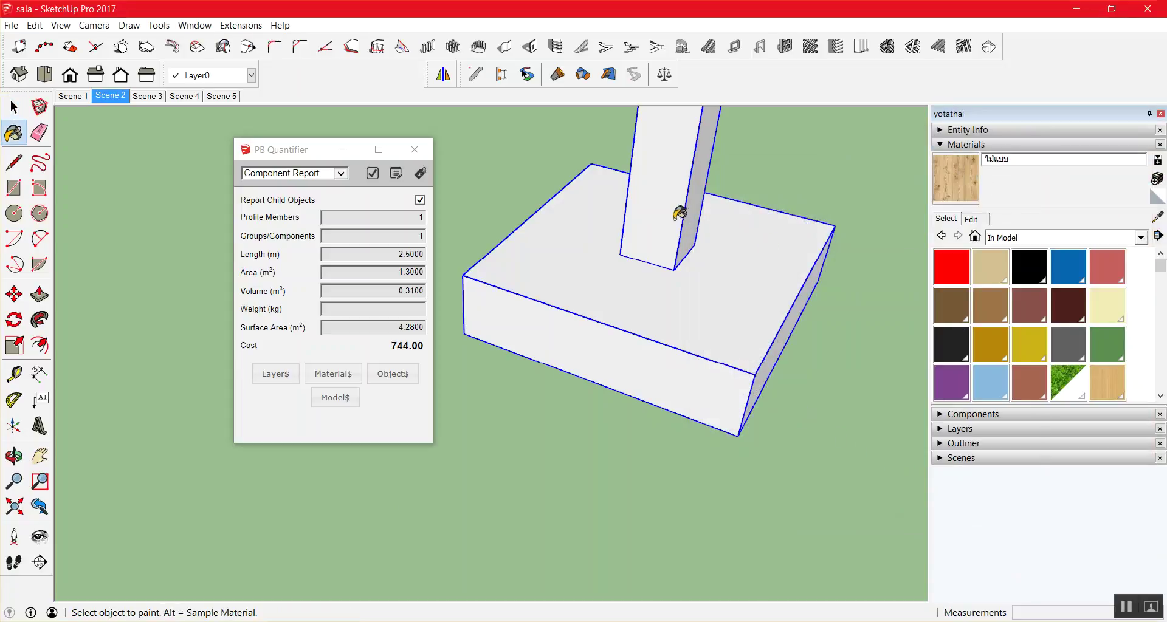
left_click(681, 215)
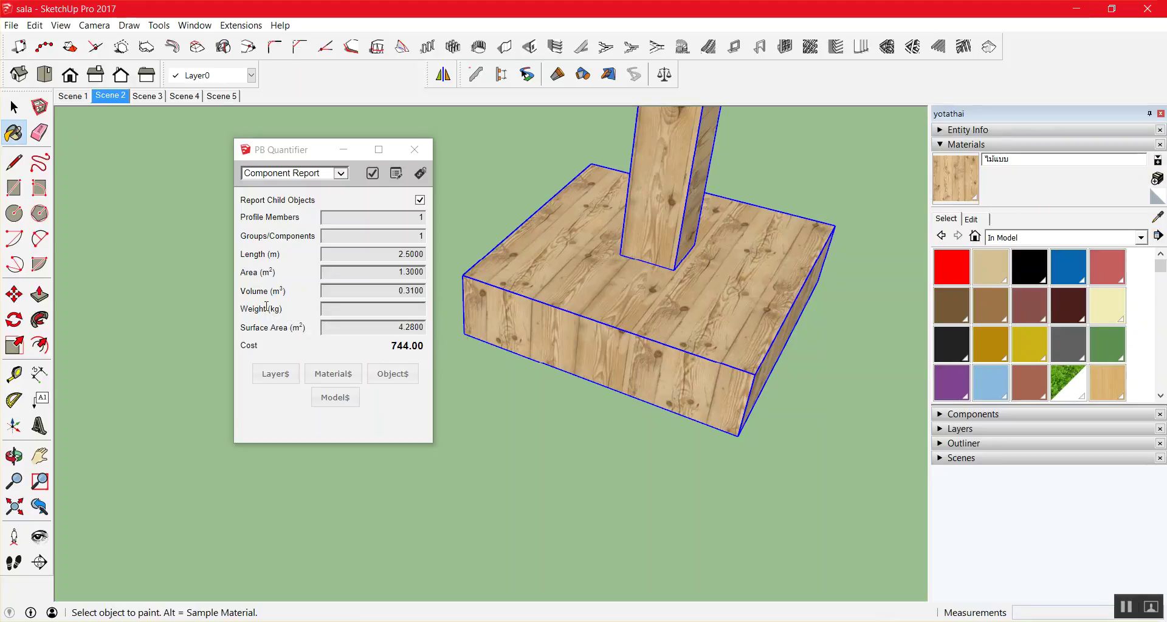
key("ctrl+z")
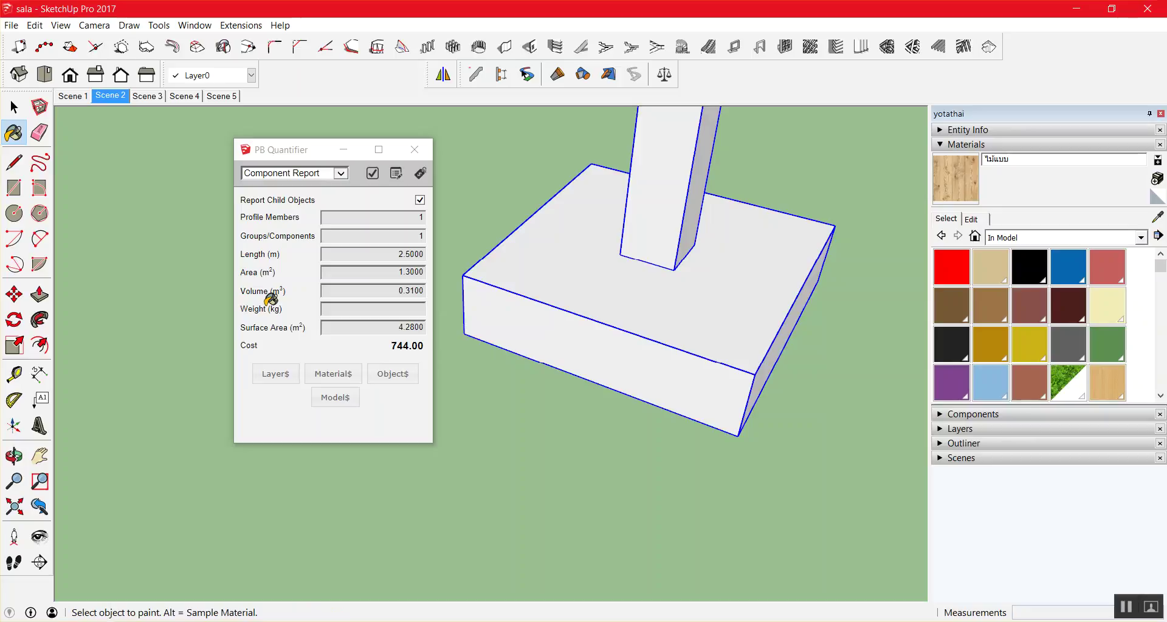
scroll(558, 290, "down", 1)
scroll(673, 323, "down", 1)
scroll(743, 266, "down", 1)
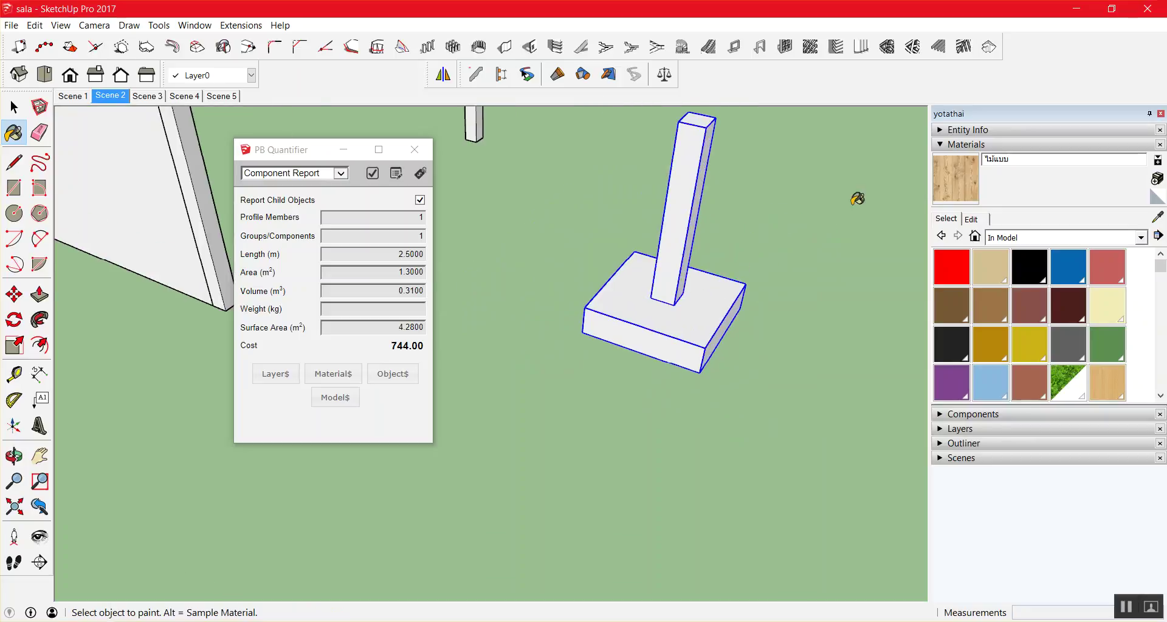
left_click(682, 179)
key("space")
left_click(749, 211)
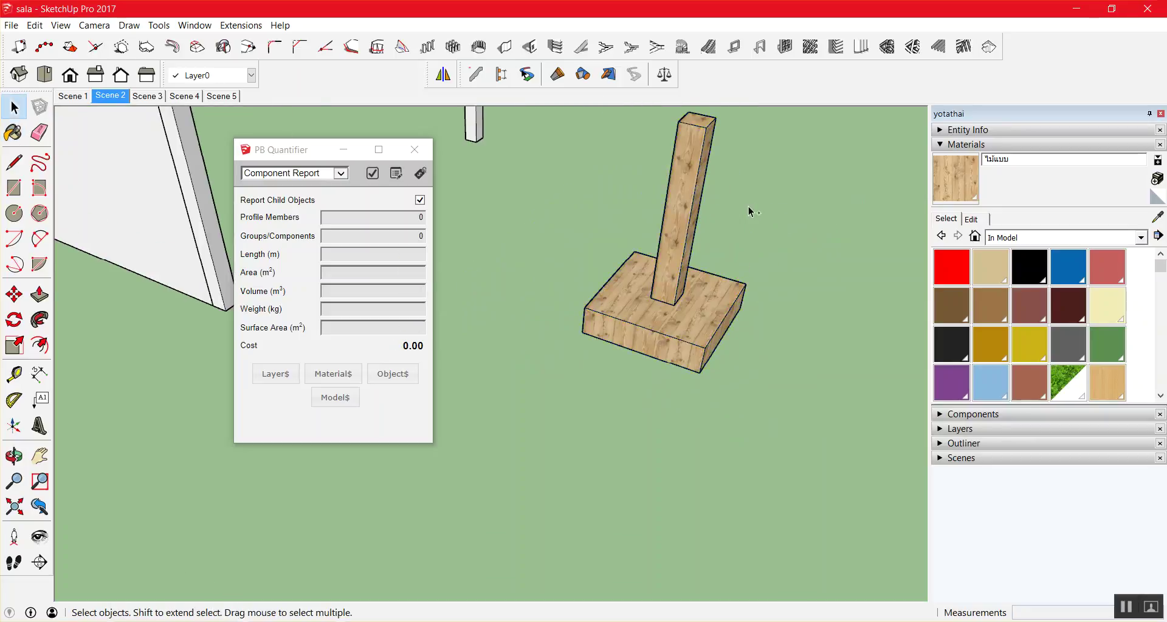
Undo the wood paint on the whole group and inspect the column group.
key("ctrl+z")
scroll(736, 205, "up", 3)
scroll(726, 205, "down", 2)
left_click(656, 210)
left_click(653, 216, "shift")
left_click(651, 221)
double_click(658, 217)
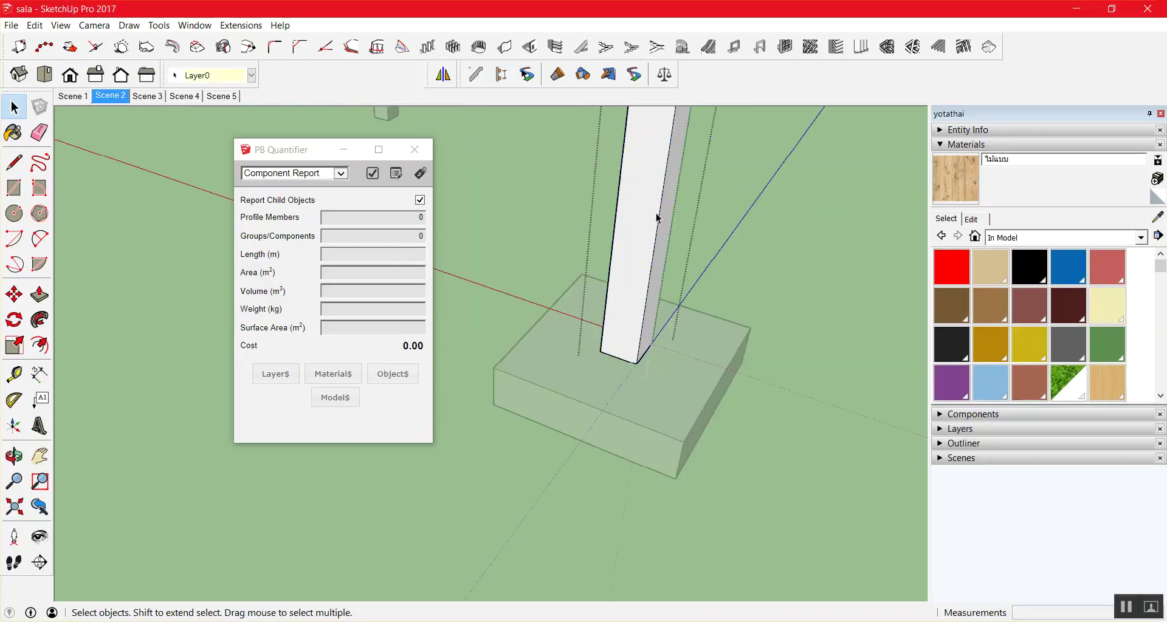
left_click(788, 247)
scroll(728, 245, "up", 2)
scroll(603, 211, "up", 2)
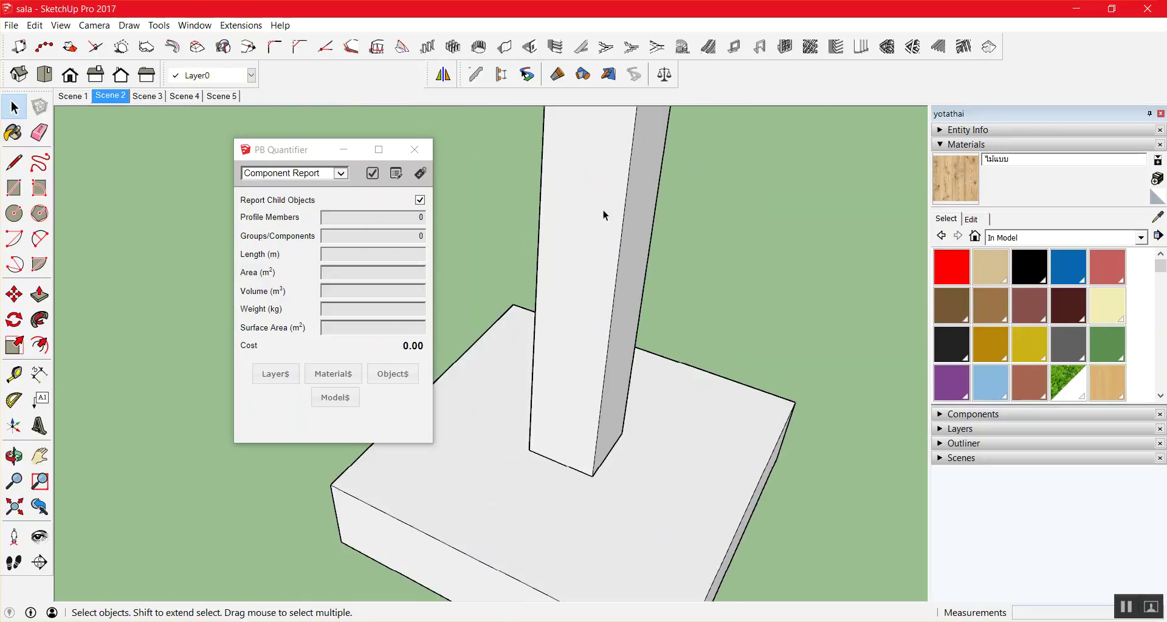
scroll(603, 211, "down", 3)
scroll(671, 379, "up", 2)
scroll(658, 312, "up", 2)
scroll(655, 313, "down", 3)
scroll(784, 299, "up", 2)
Inside the footing group, paint its faces with ไม้แบบ wood, then exit group editing.
left_click(656, 313)
double_click(654, 320)
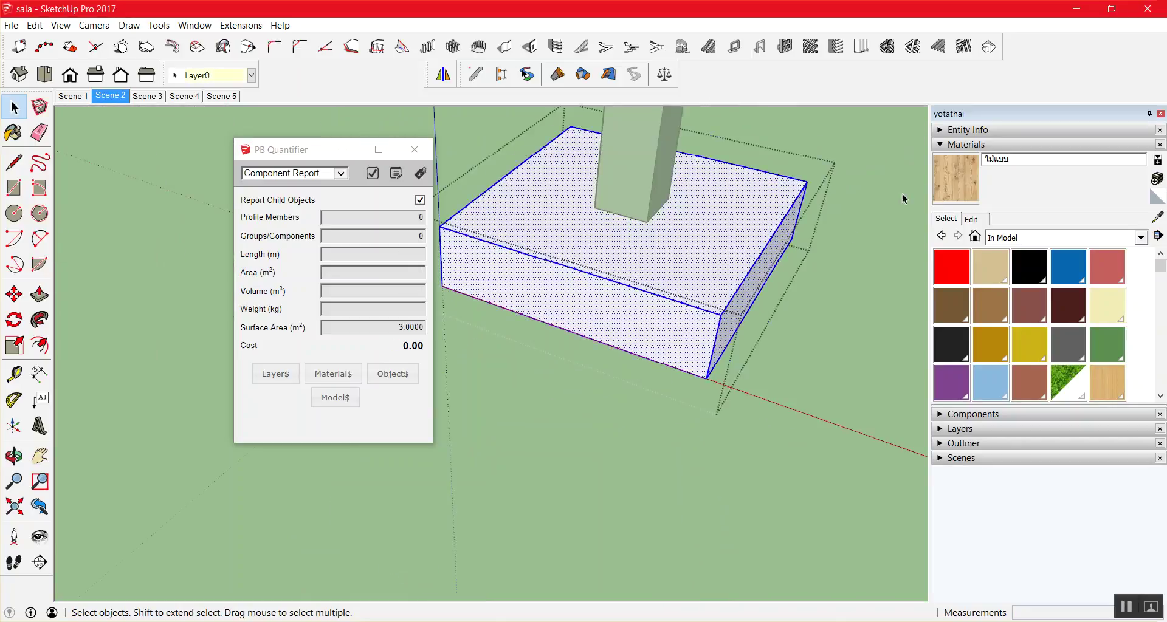
key("b")
left_click(685, 317)
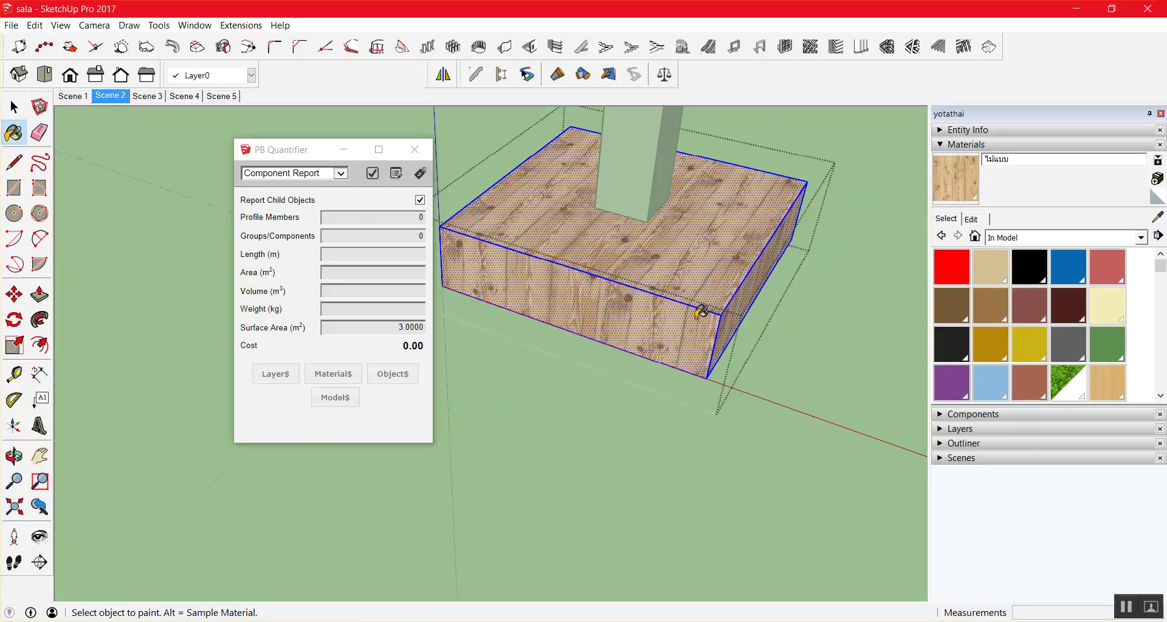
key("space")
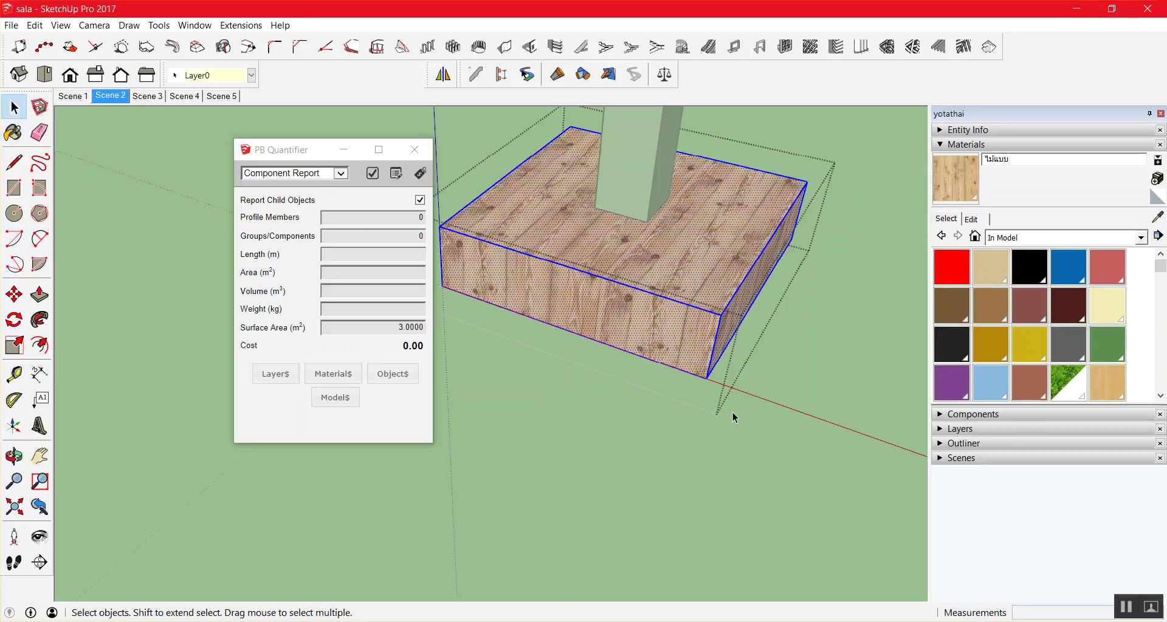
left_click(730, 399)
double_click(673, 325)
left_click(671, 326)
left_click(784, 353)
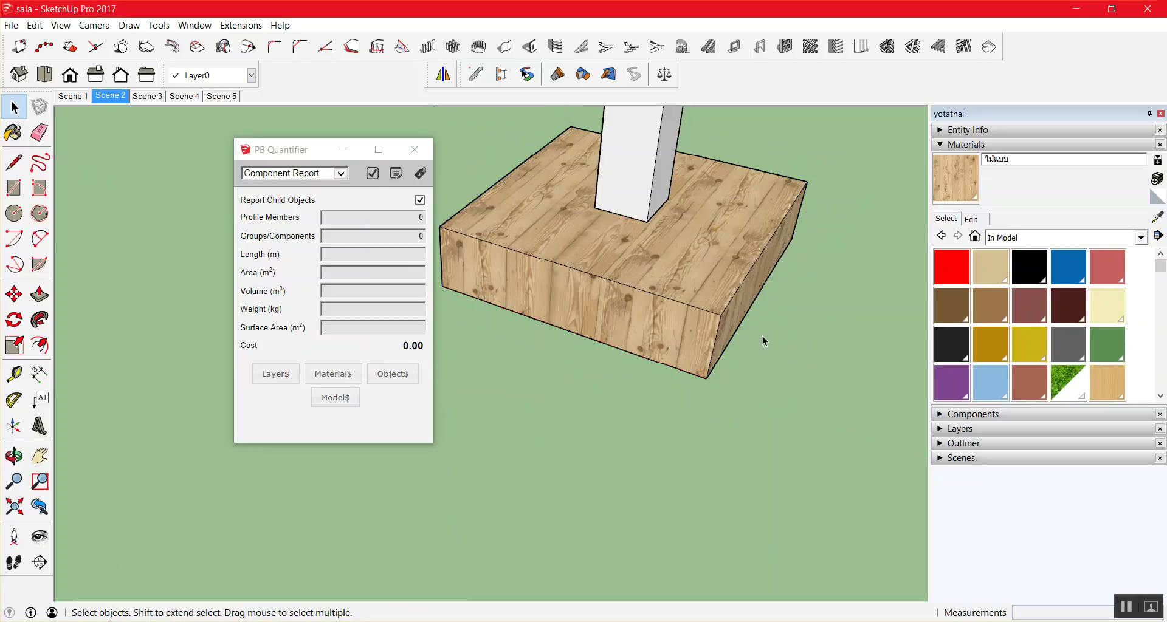
key("ctrl+z")
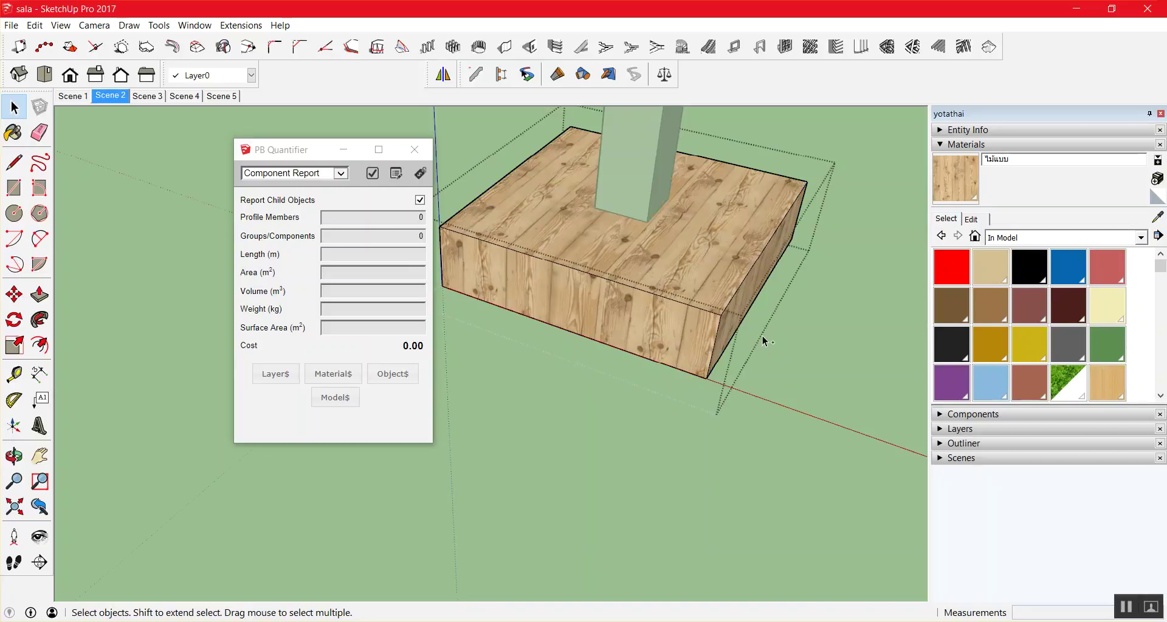
left_click(768, 342)
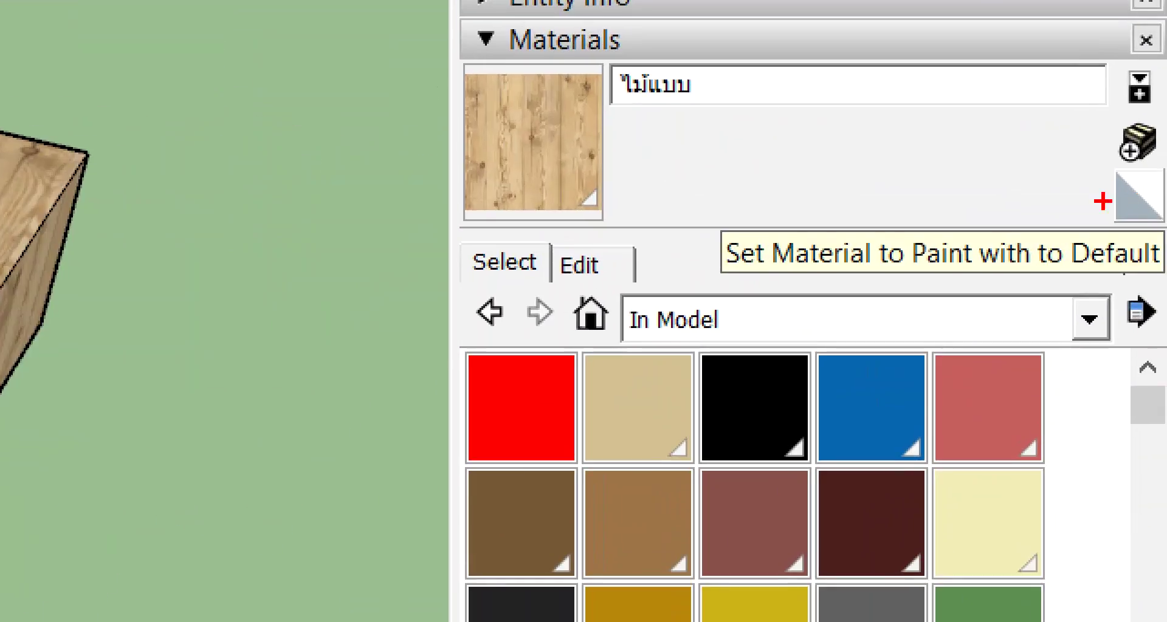
Set the Materials panel's paint material back to Default, leaving the footing's wood texture intact.
left_click_drag(1011, 215, 1087, 189)
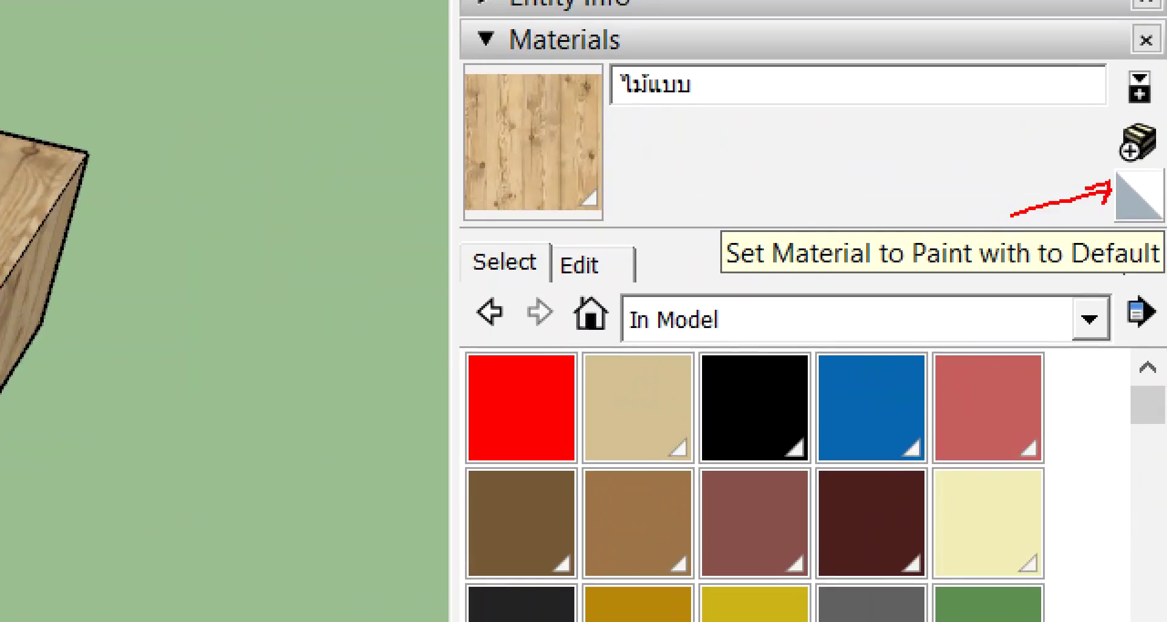
left_click_drag(1092, 180, 1085, 194)
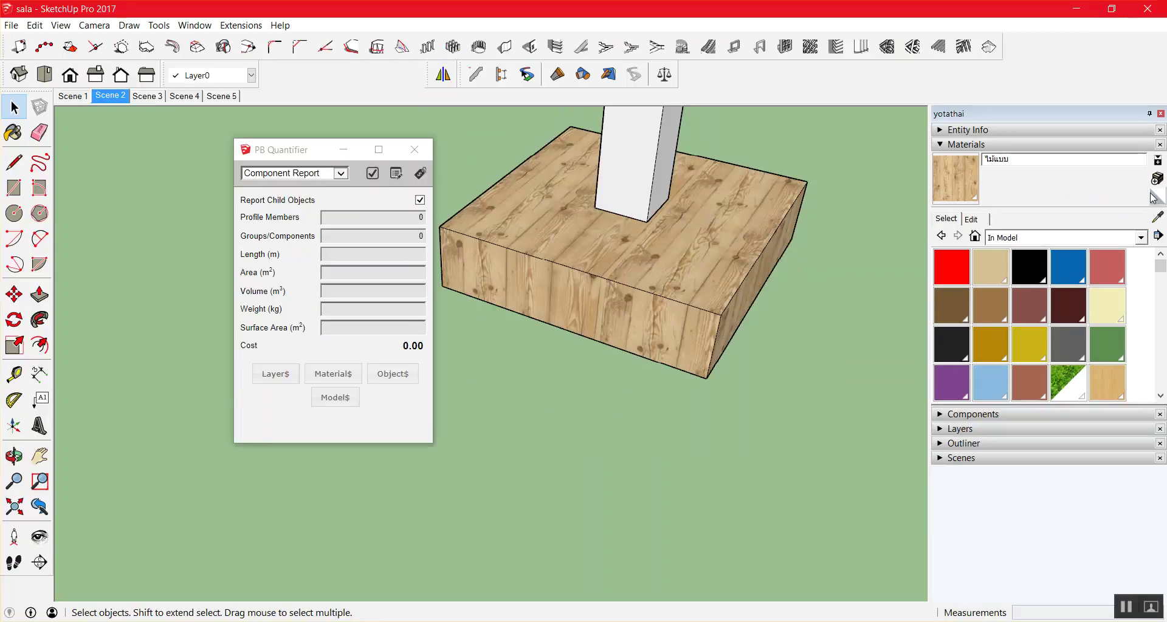
left_click(1155, 197)
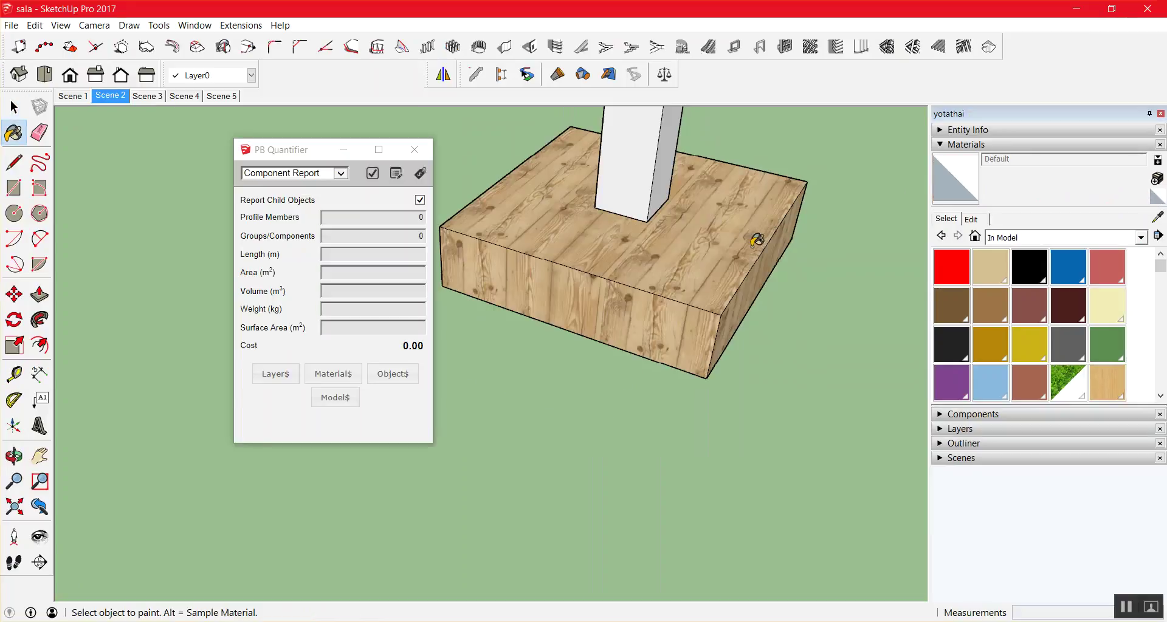
key("space")
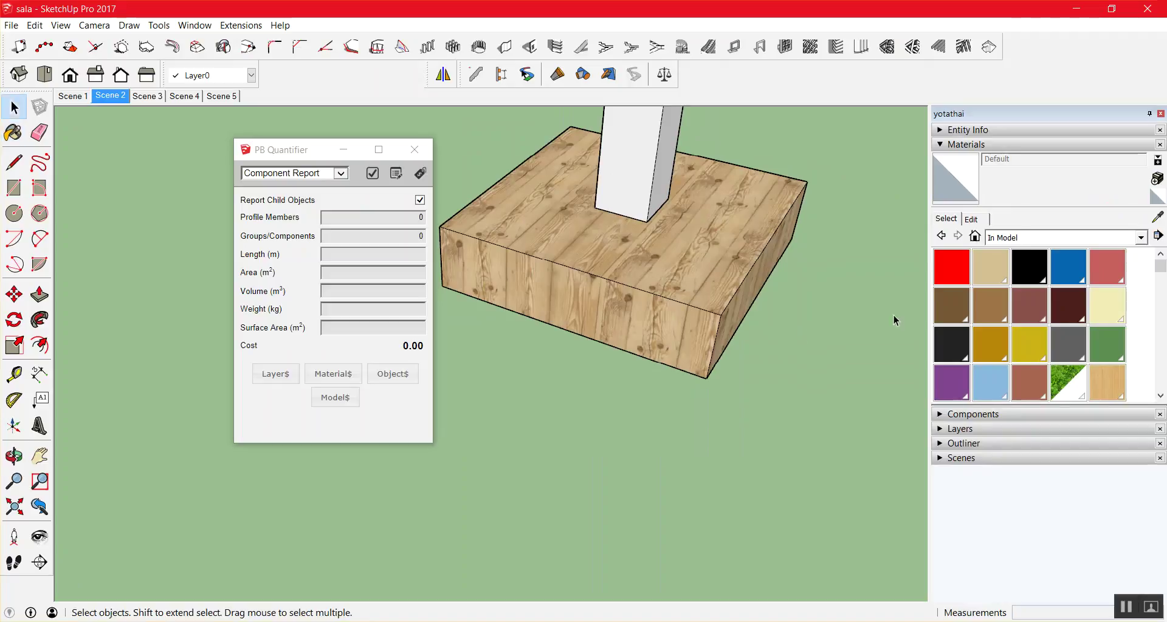
left_click(1155, 196)
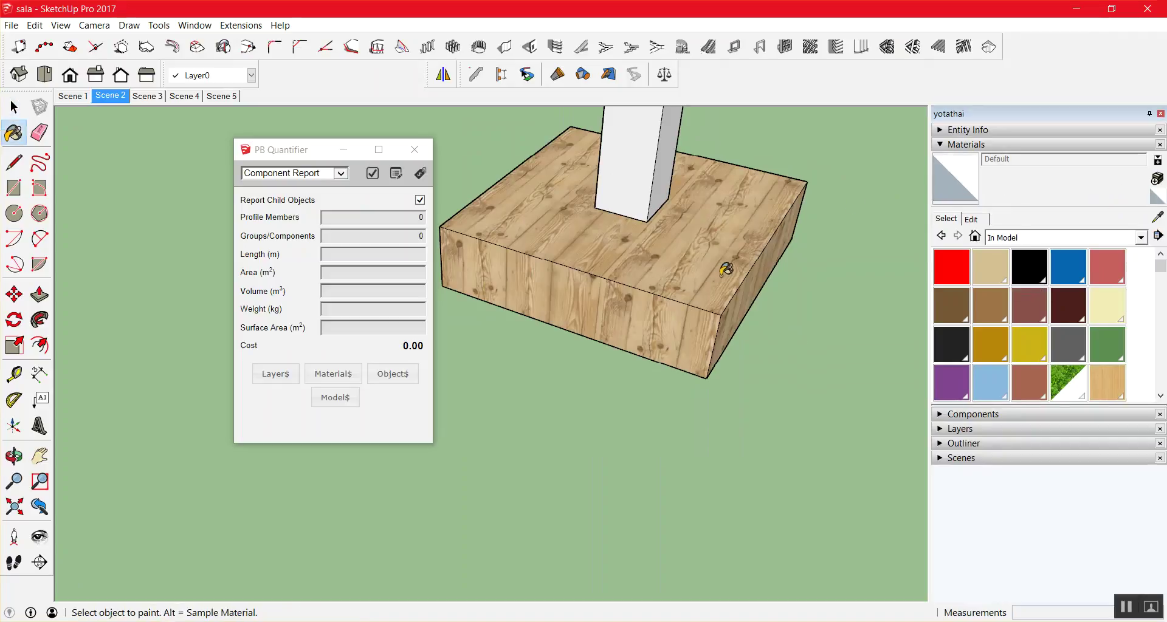
key("space")
scroll(790, 325, "down", 5)
Paint the stub column red from the Materials panel.
double_click(752, 324)
left_click(806, 311)
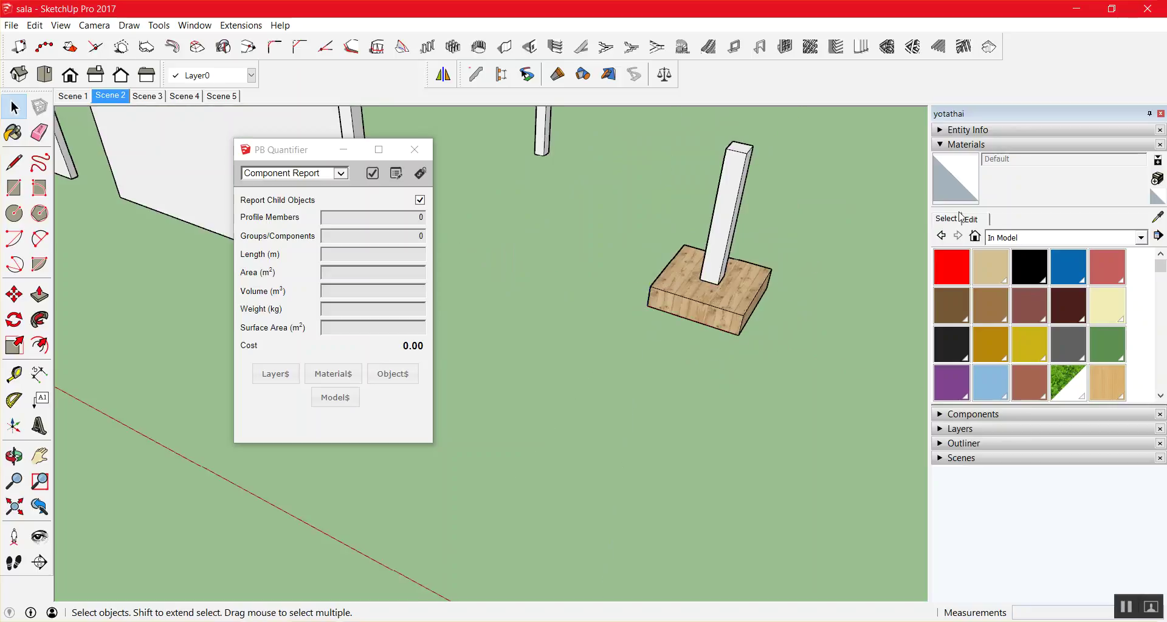
left_click(958, 182)
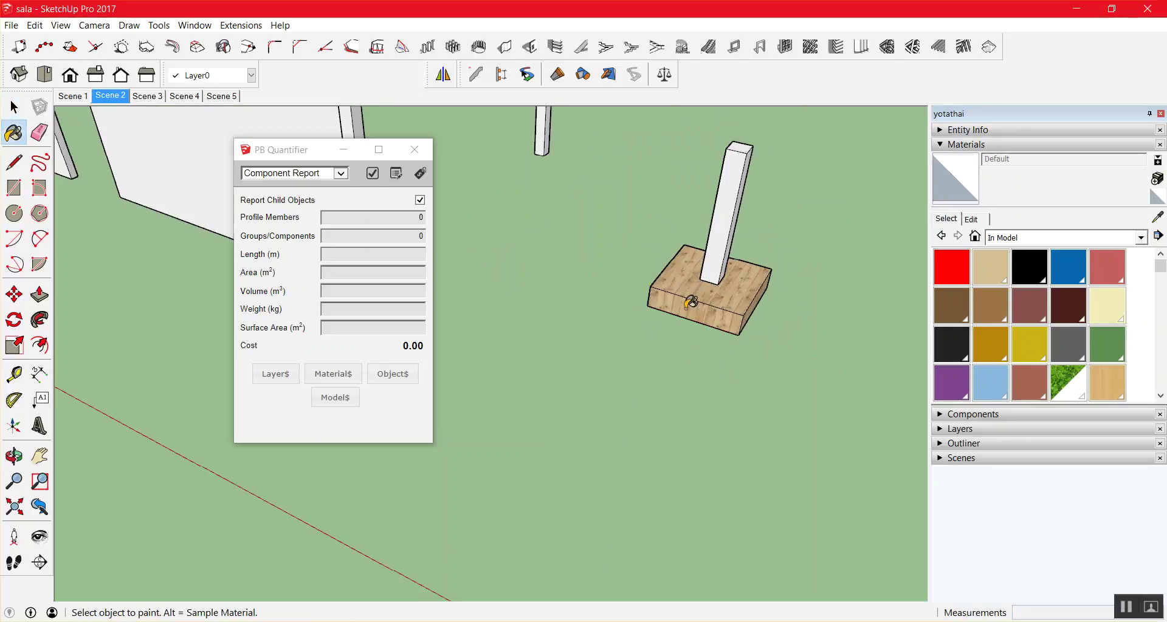
key("space")
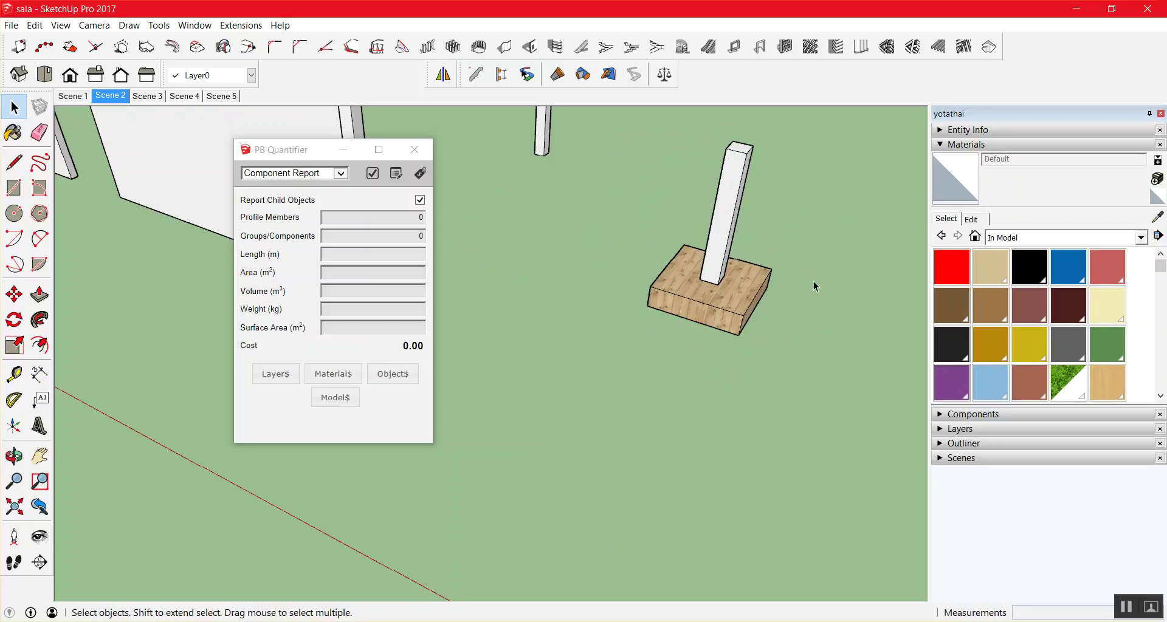
scroll(863, 319, "up", 3)
scroll(912, 310, "up", 2)
left_click(952, 266)
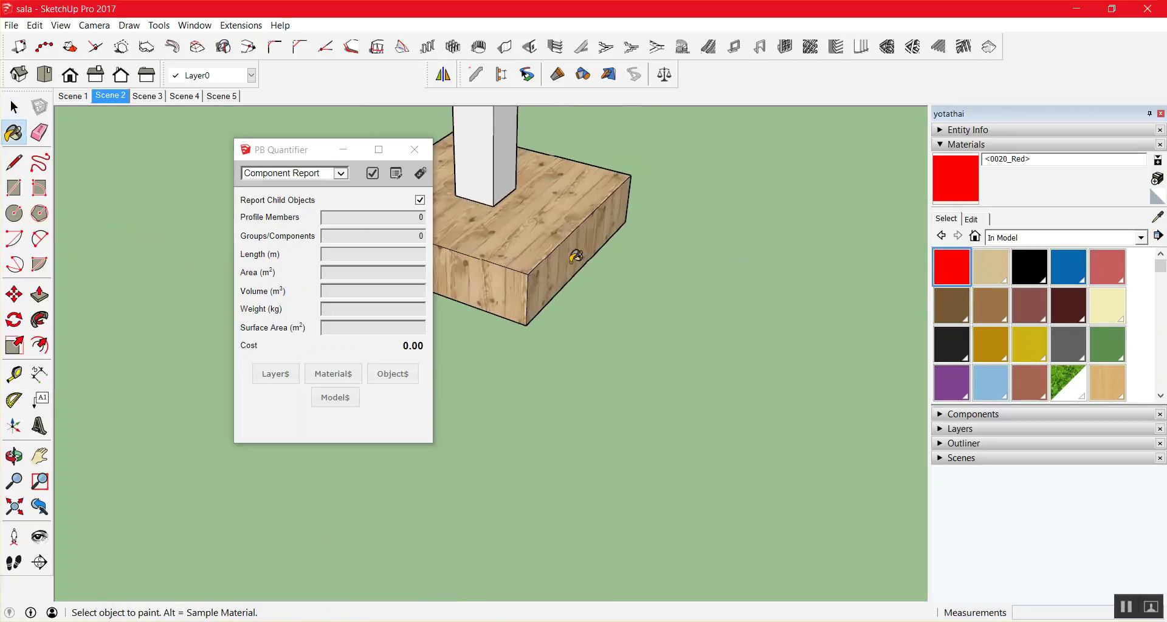
left_click(514, 161)
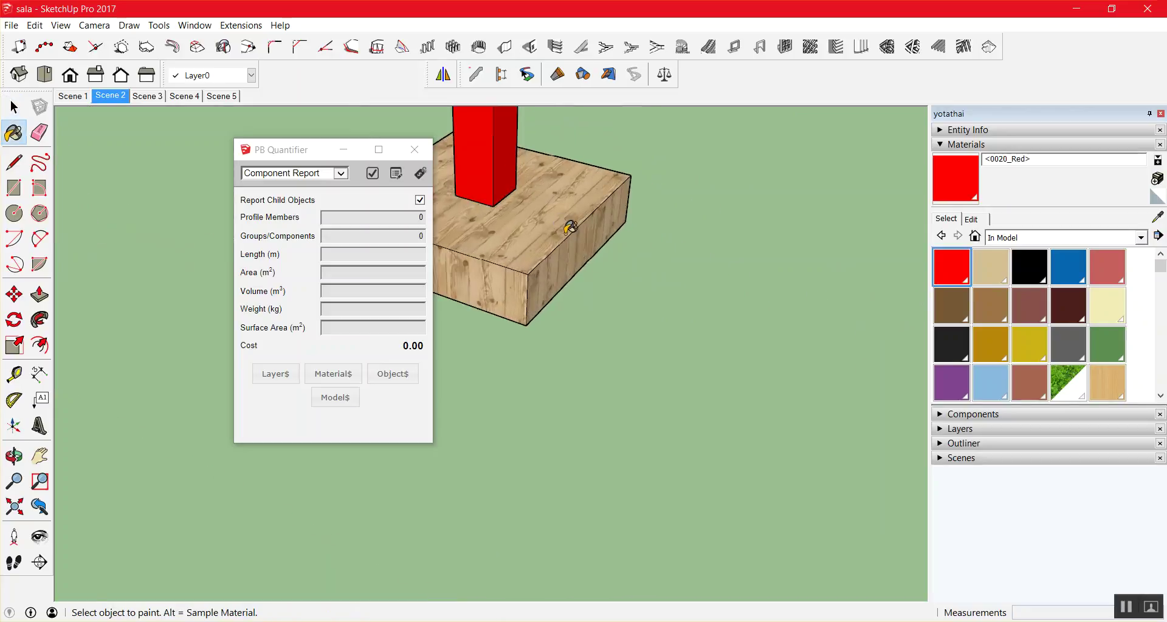
key("space")
Inside the footing group, repaint the footing's faces with the Default material.
left_click(566, 246)
double_click(566, 246)
left_click(699, 235)
double_click(593, 232)
left_click(593, 231)
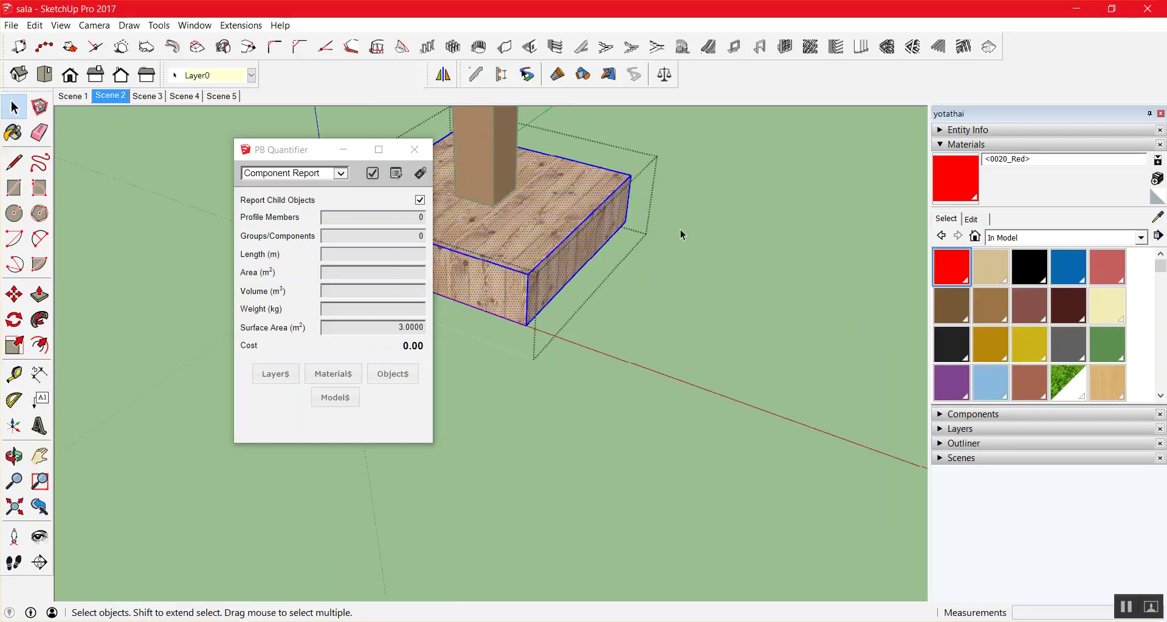
left_click(680, 230)
double_click(587, 220)
left_click(606, 229)
left_click(1158, 197)
left_click(573, 183)
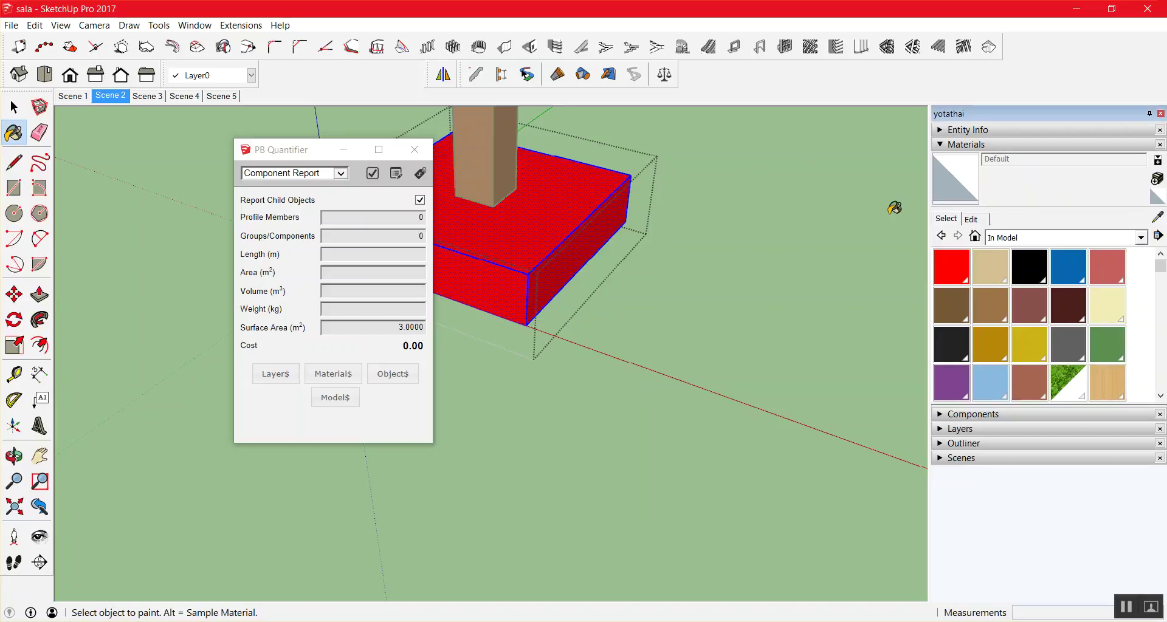
key("space")
left_click(672, 231)
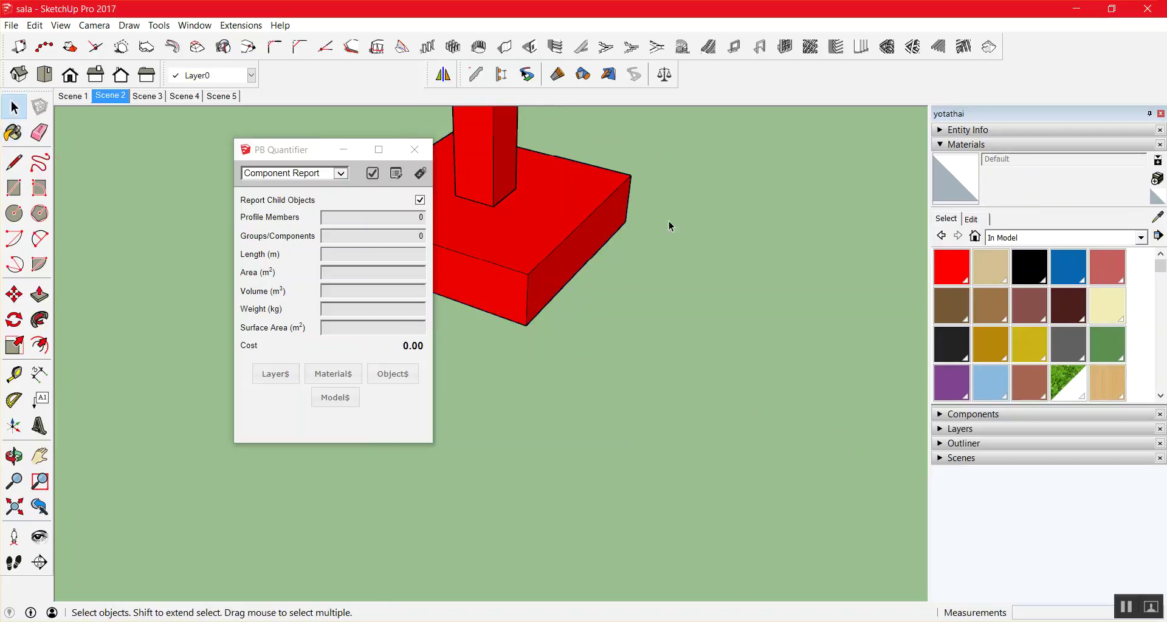
Select the column to check its cost, then paint the column and footing base Default white.
scroll(796, 249, "down", 1)
scroll(789, 252, "down", 1)
left_click(663, 176)
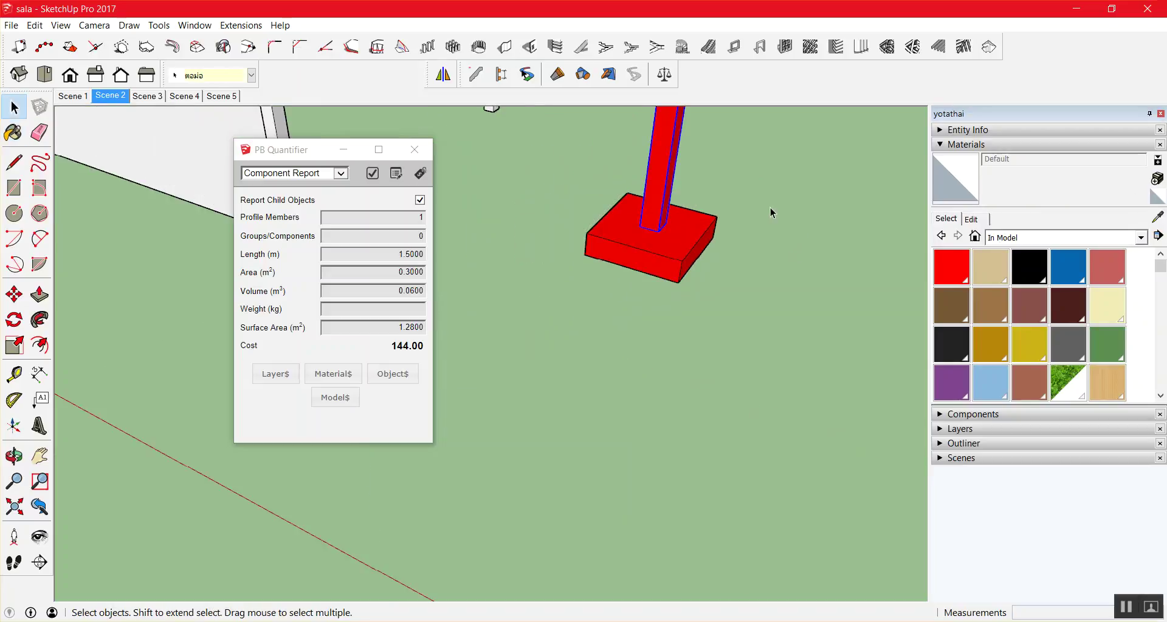
scroll(800, 225, "down", 1)
left_click(971, 191)
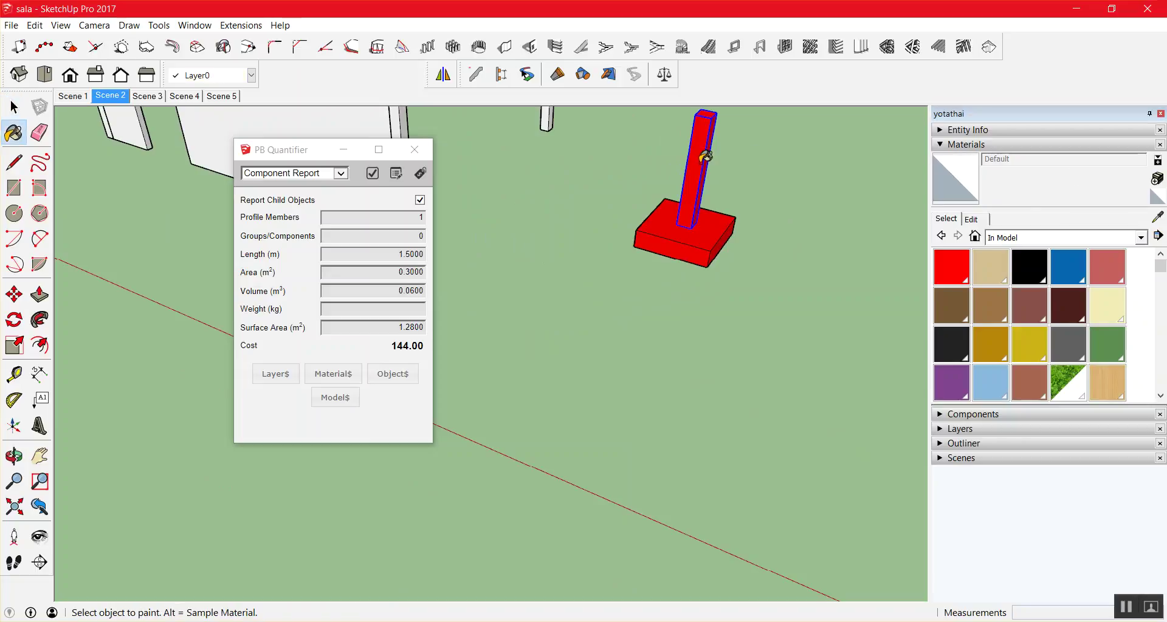
left_click(701, 156)
left_click(708, 210)
scroll(783, 200, "up", 2)
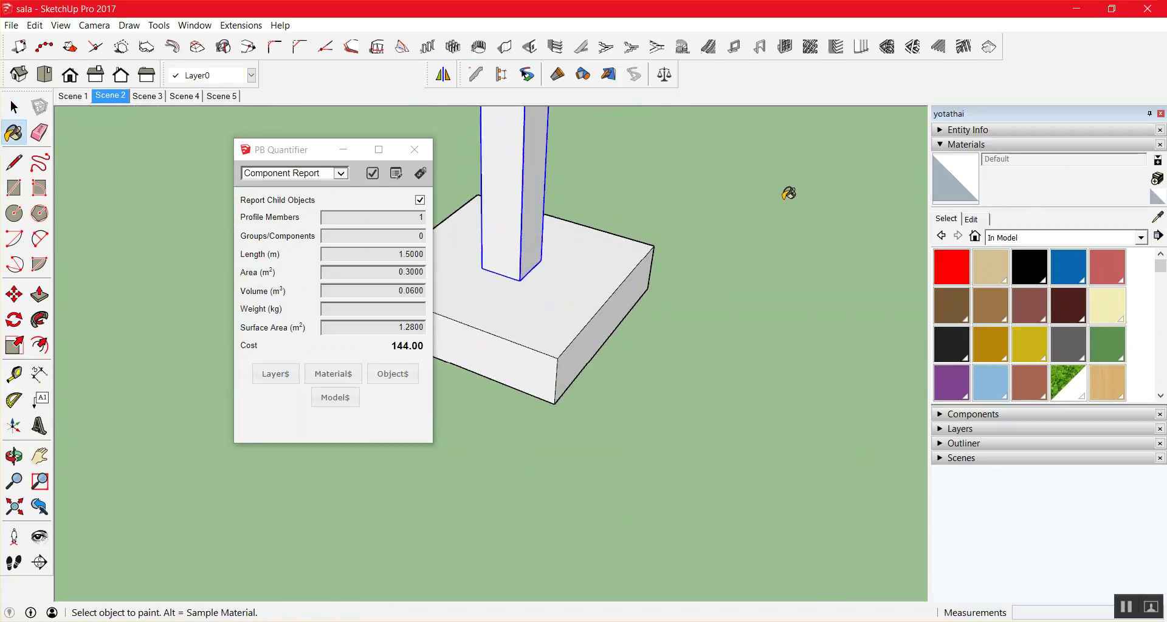
key("space")
scroll(780, 200, "down", 3)
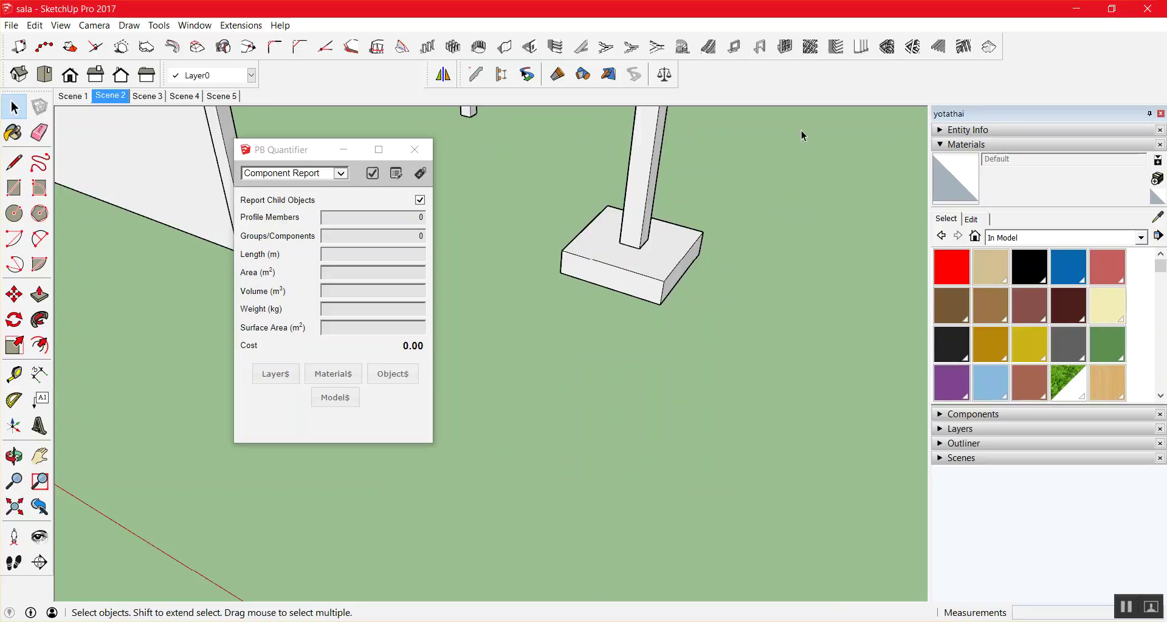
Enter the footing group and select its front face.
scroll(705, 290, "up", 3)
scroll(731, 169, "up", 1)
scroll(731, 169, "down", 3)
scroll(735, 177, "up", 1)
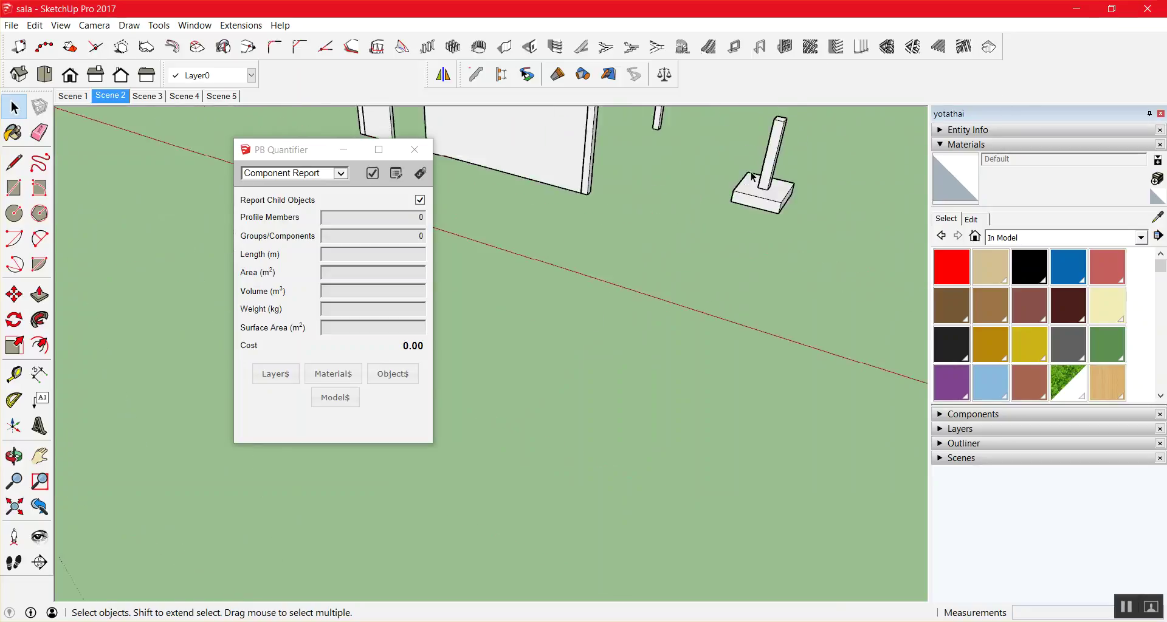
scroll(815, 202, "up", 2)
scroll(838, 228, "up", 3)
scroll(838, 229, "down", 3)
scroll(837, 230, "down", 2)
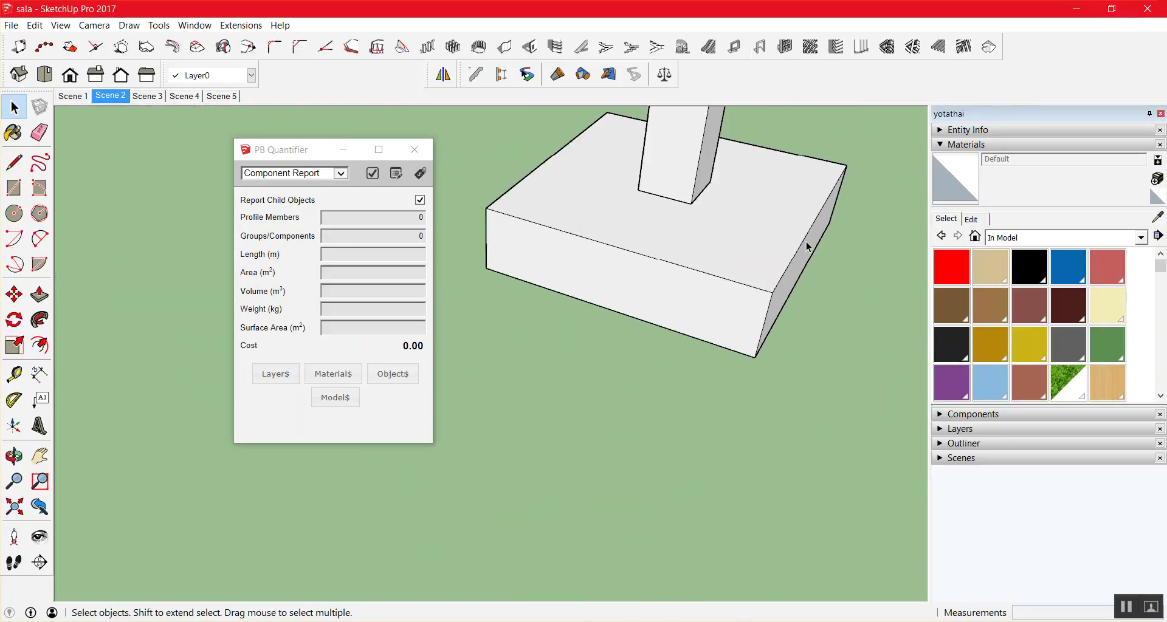
left_click(752, 291)
triple_click(751, 291)
left_click(746, 293)
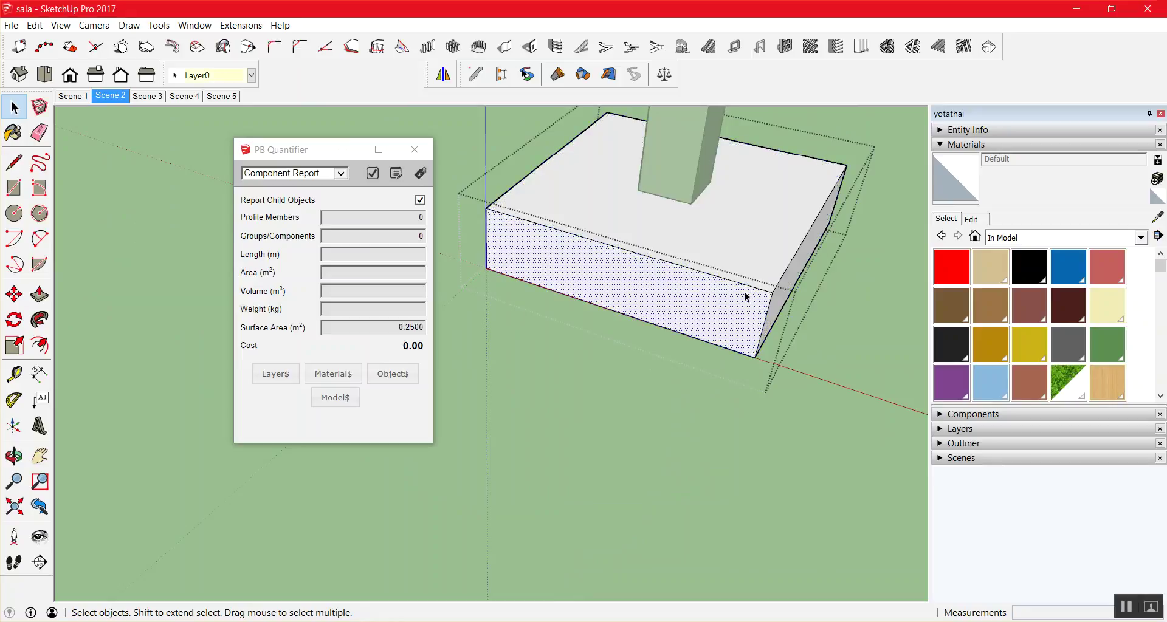
left_click(778, 302)
left_click(748, 306)
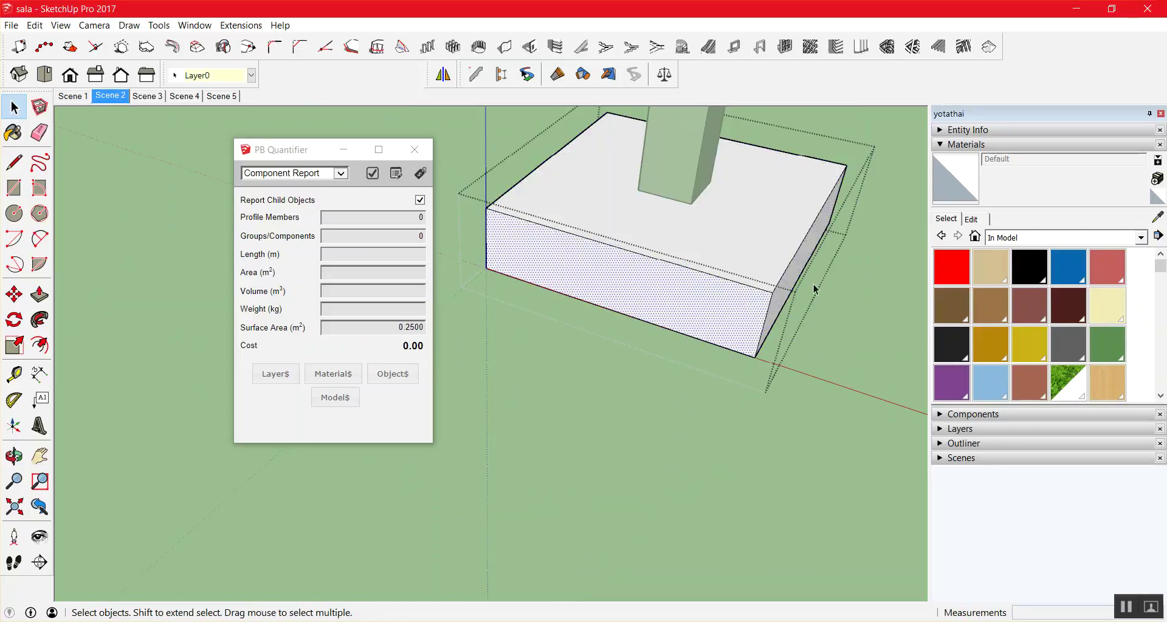
Choose Beech as the current paint material in the Materials panel.
left_click(1097, 384)
scroll(1093, 306, "down", 1)
scroll(1093, 305, "down", 1)
scroll(1093, 306, "up", 2)
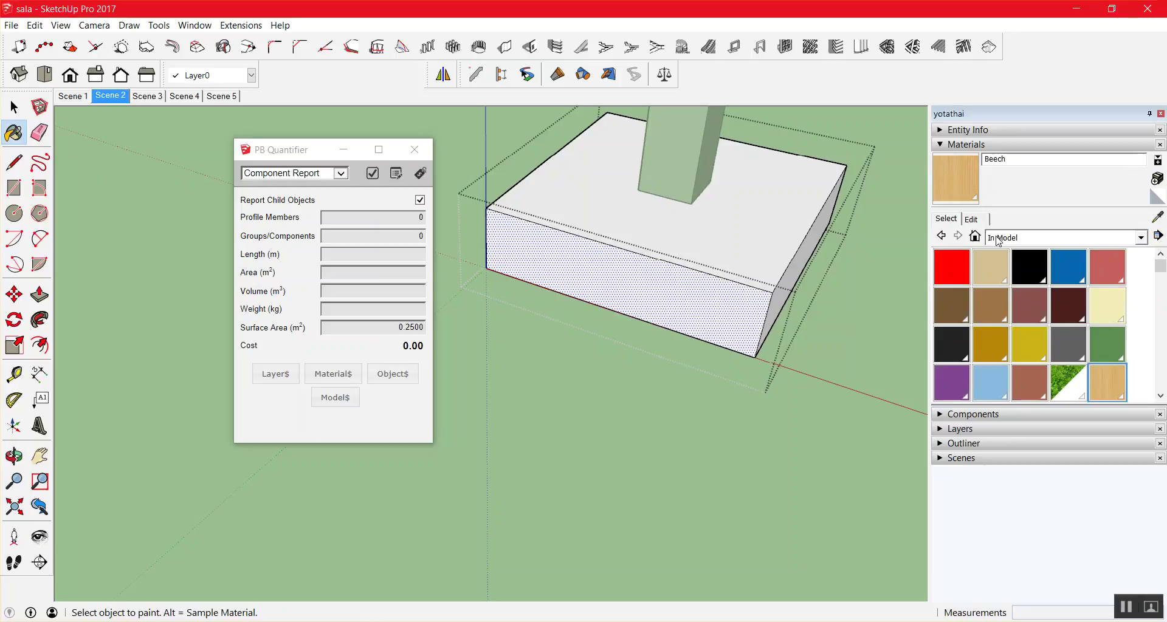
scroll(1090, 303, "down", 2)
scroll(1090, 303, "down", 2)
Paint the footing's front and right side faces with the wood formwork material.
scroll(1090, 303, "down", 2)
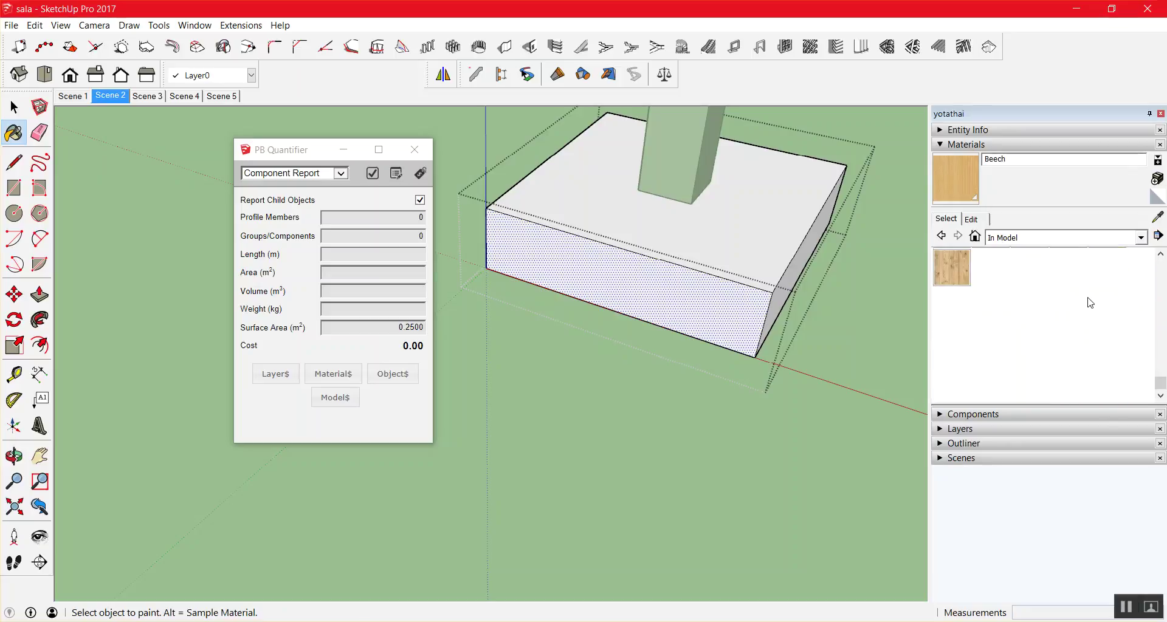
left_click(944, 271)
left_click(762, 301)
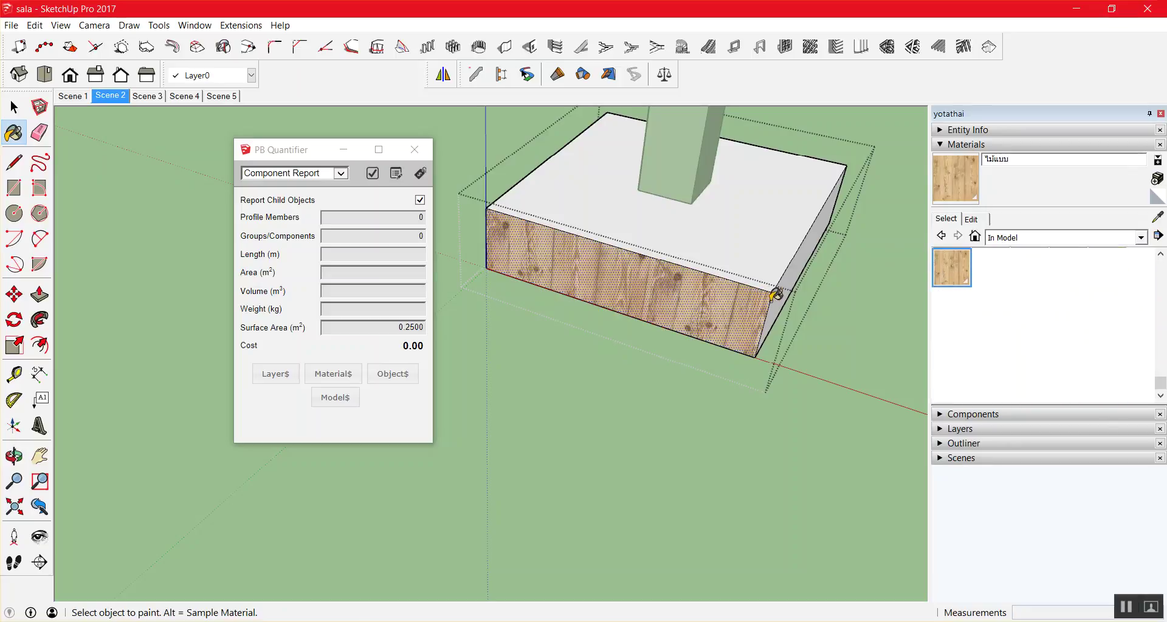
left_click(807, 255)
scroll(680, 254, "down", 2)
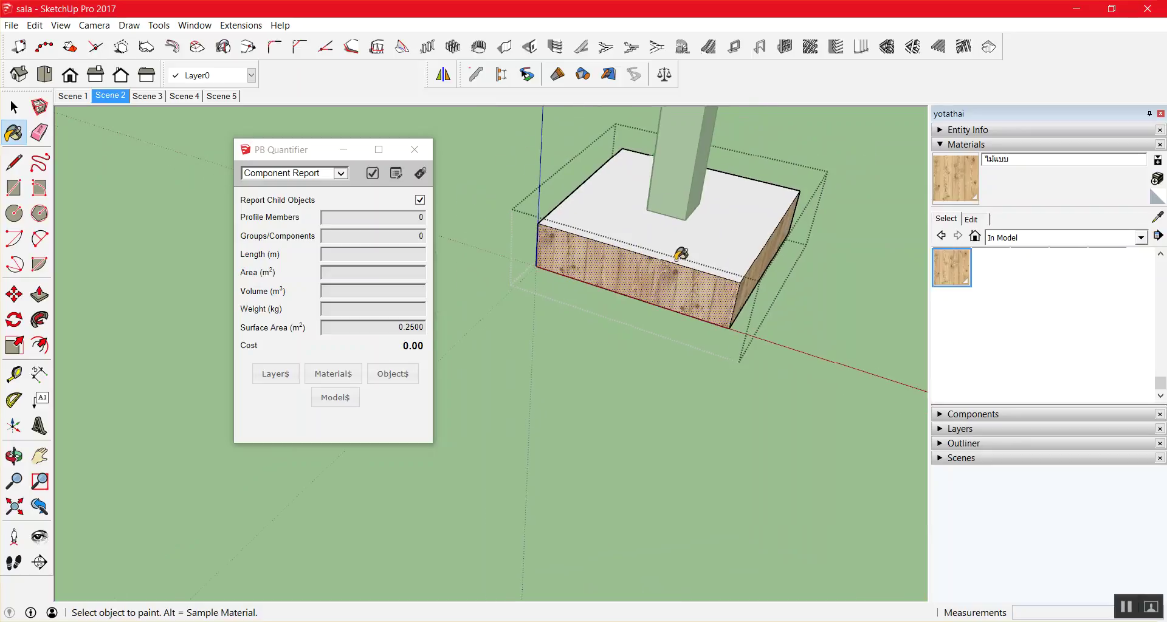
Close the quantity report, then paint the footing's remaining side faces with wood and exit the group.
mouse_move(709, 247)
middle_mouse_down()
mouse_move(435, 162)
mouse_move(665, 307)
mouse_move(628, 304)
middle_mouse_up()
left_click_drag(571, 369, 443, 333)
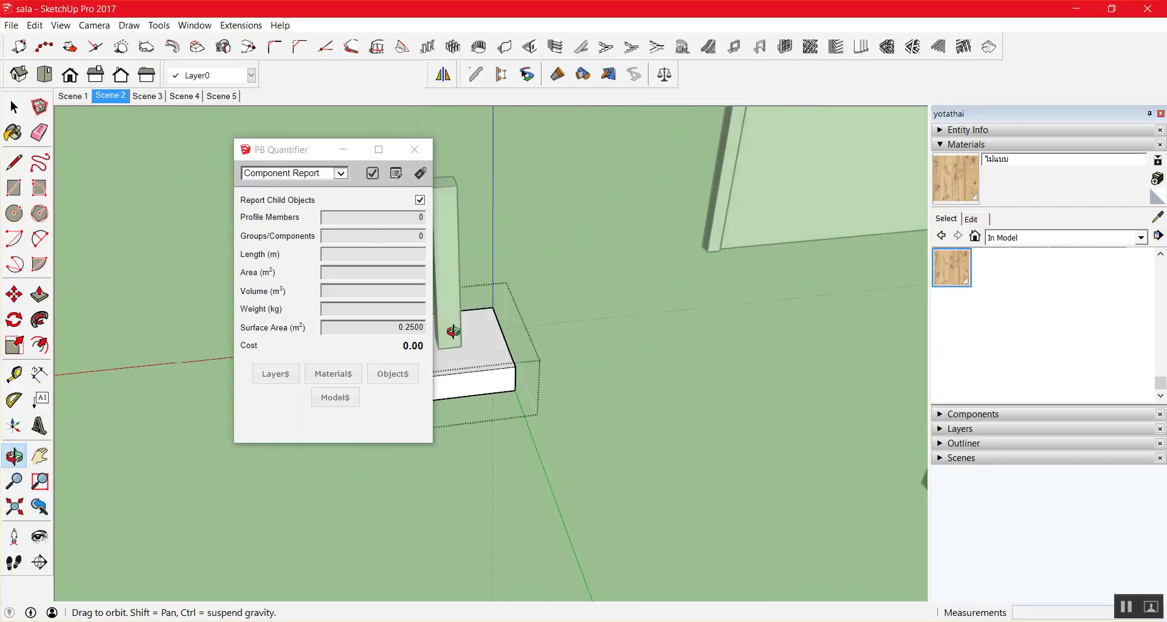
left_click(415, 149)
left_click_drag(483, 369, 300, 346)
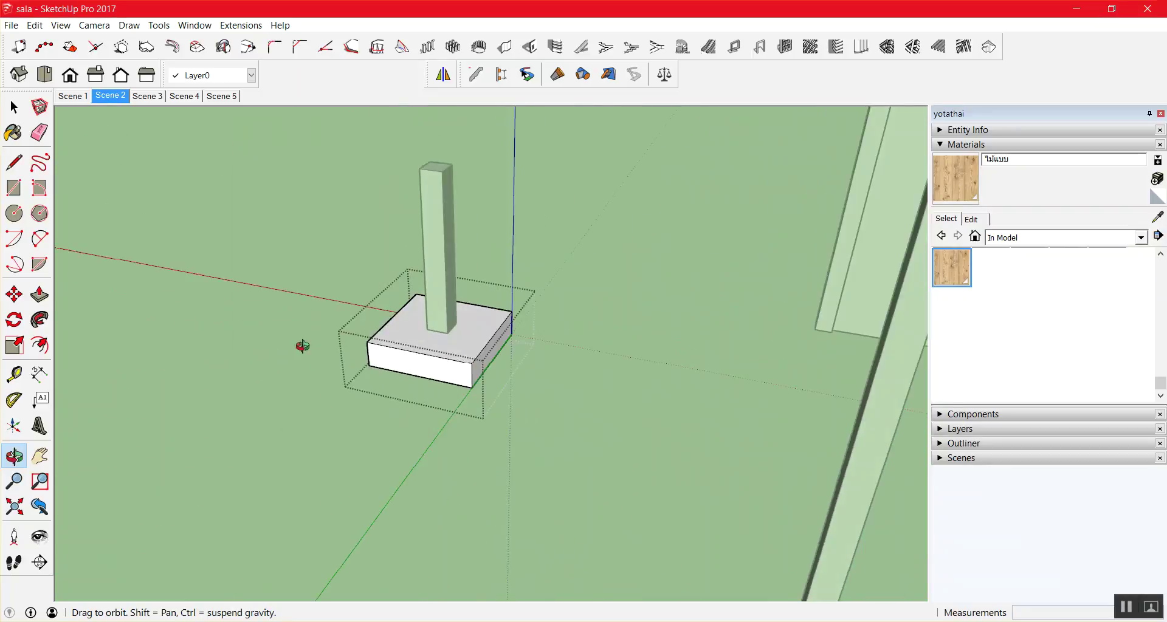
scroll(464, 374, "up", 4)
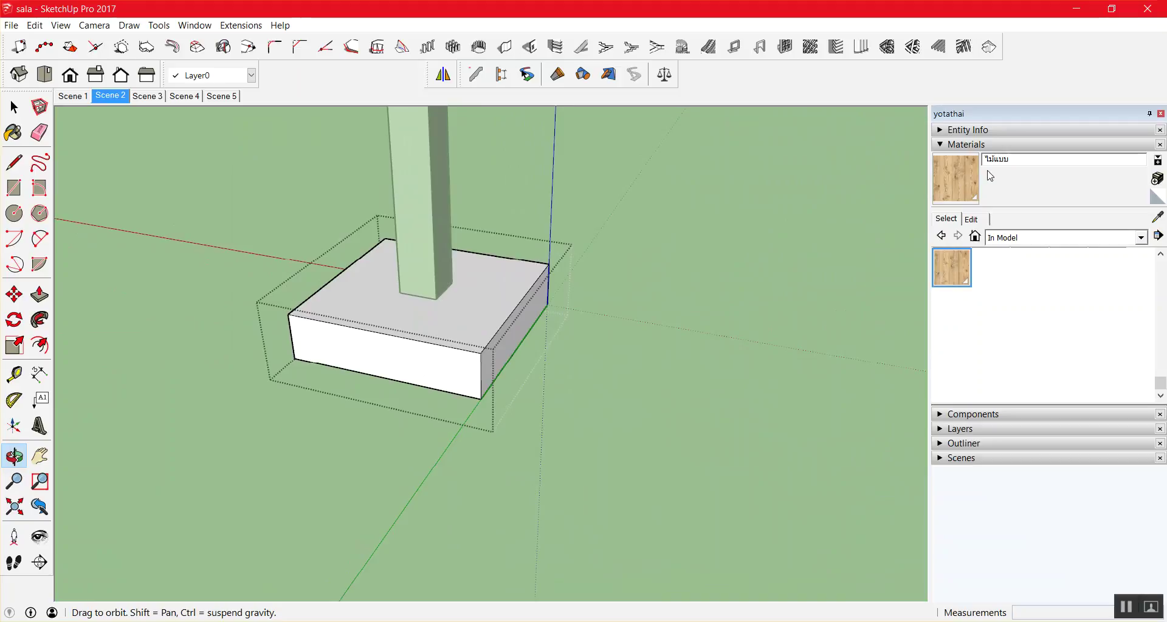
left_click(964, 176)
left_click(498, 346)
left_click(473, 358)
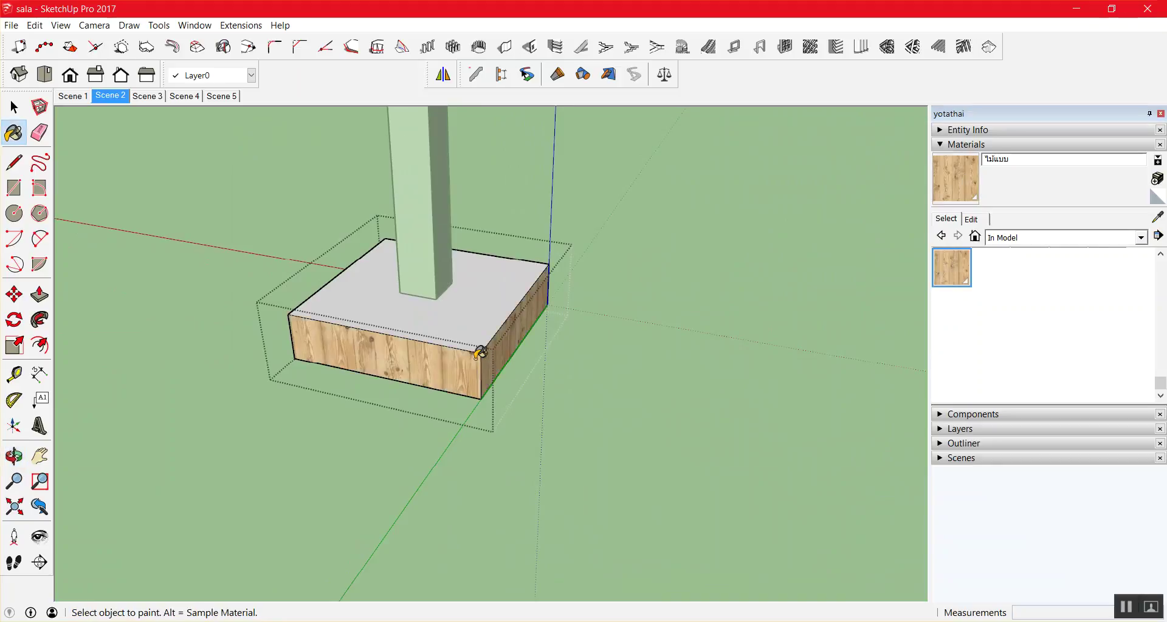
key("space")
left_click(615, 326)
Orbit to a low eye-level view and select the column.
mouse_move(612, 325)
middle_mouse_down()
mouse_move(753, 257)
mouse_move(665, 362)
mouse_move(786, 451)
mouse_move(693, 475)
mouse_move(488, 306)
mouse_move(633, 203)
mouse_move(542, 191)
middle_mouse_up()
double_click(543, 191)
left_click(542, 192)
left_click(661, 211)
scroll(677, 231, "down", 5)
scroll(684, 228, "up", 1)
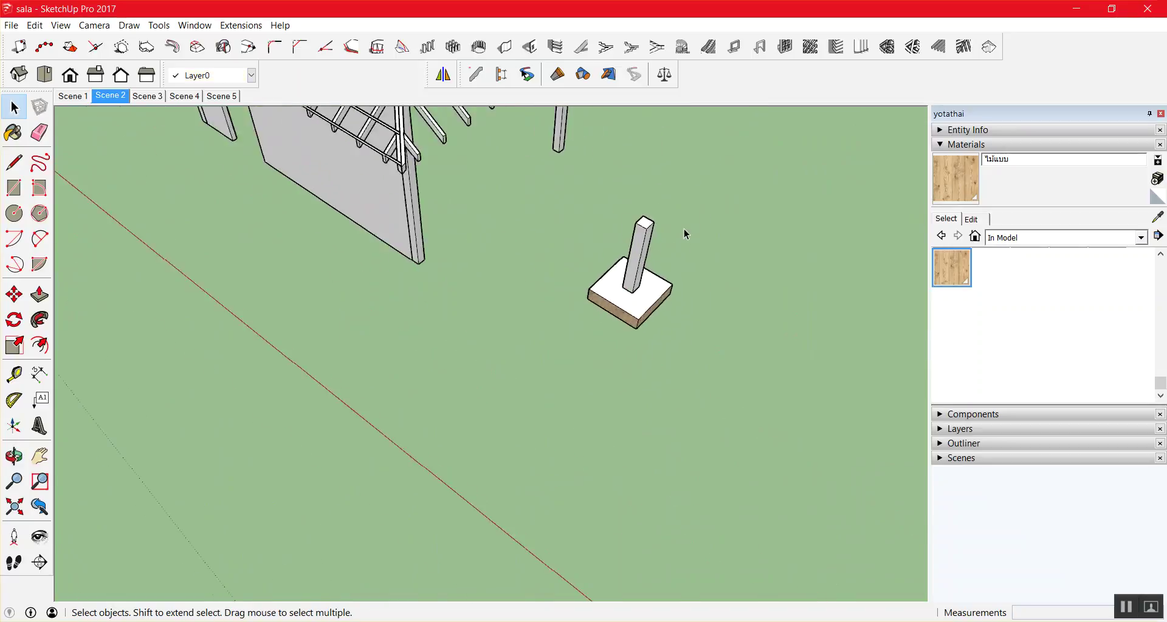
scroll(684, 230, "up", 2)
Paint the whole column with wood, then undo it.
key("b")
left_click(623, 237)
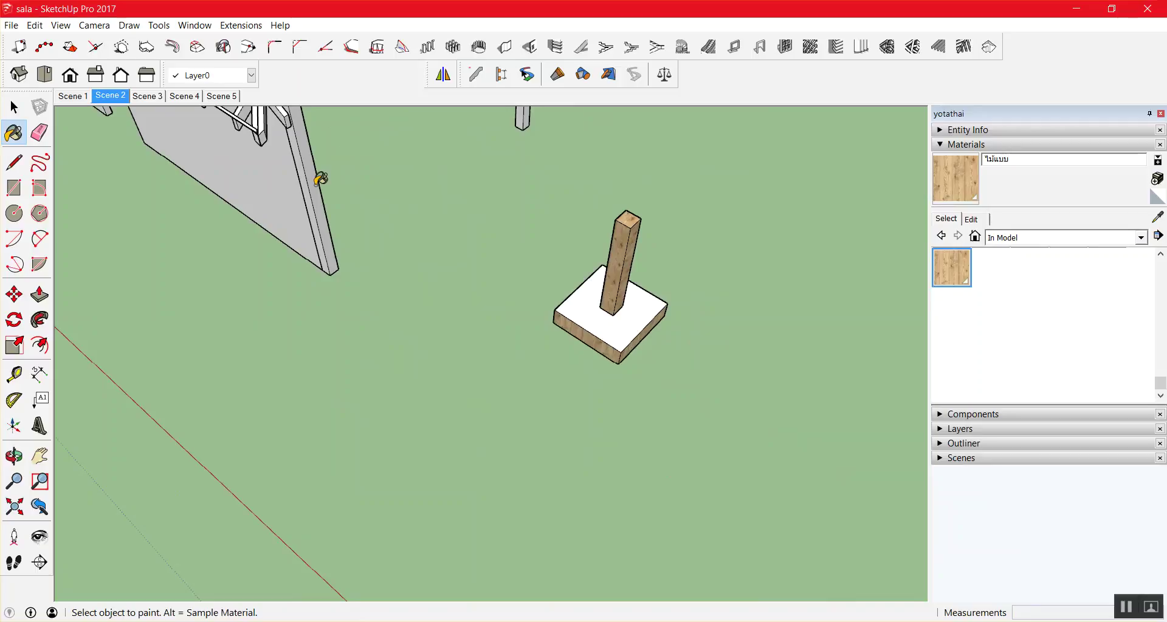
key("ctrl+z")
scroll(549, 222, "up", 1)
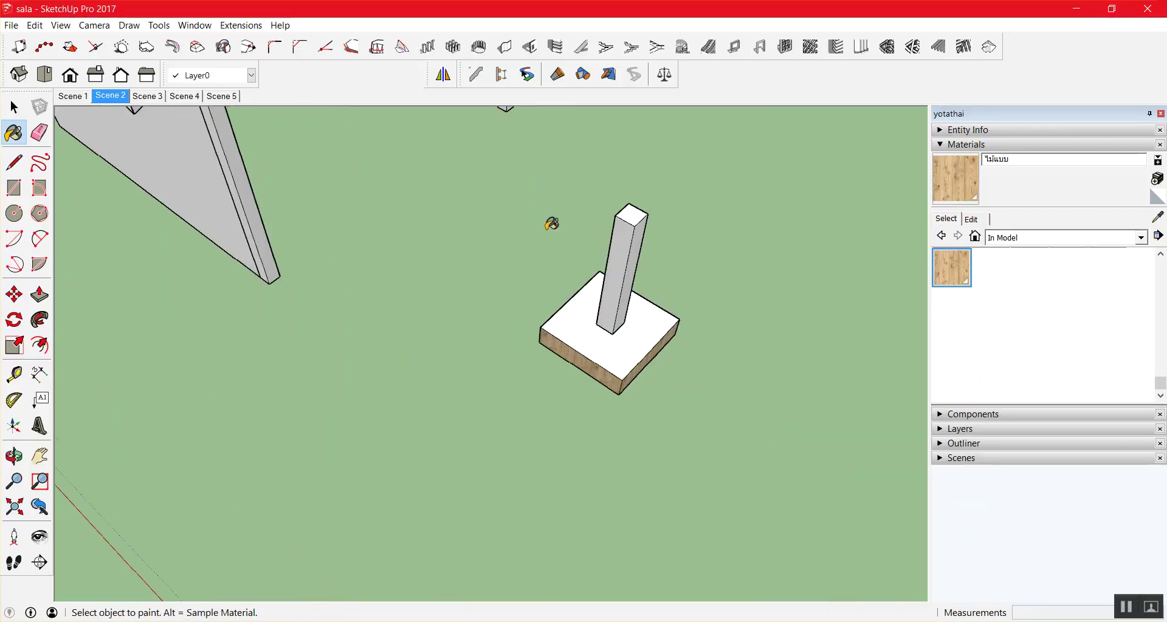
key("space")
Inside the column group, paint the column's front face with wood.
double_click(645, 231)
scroll(650, 231, "up", 1)
left_click(632, 245)
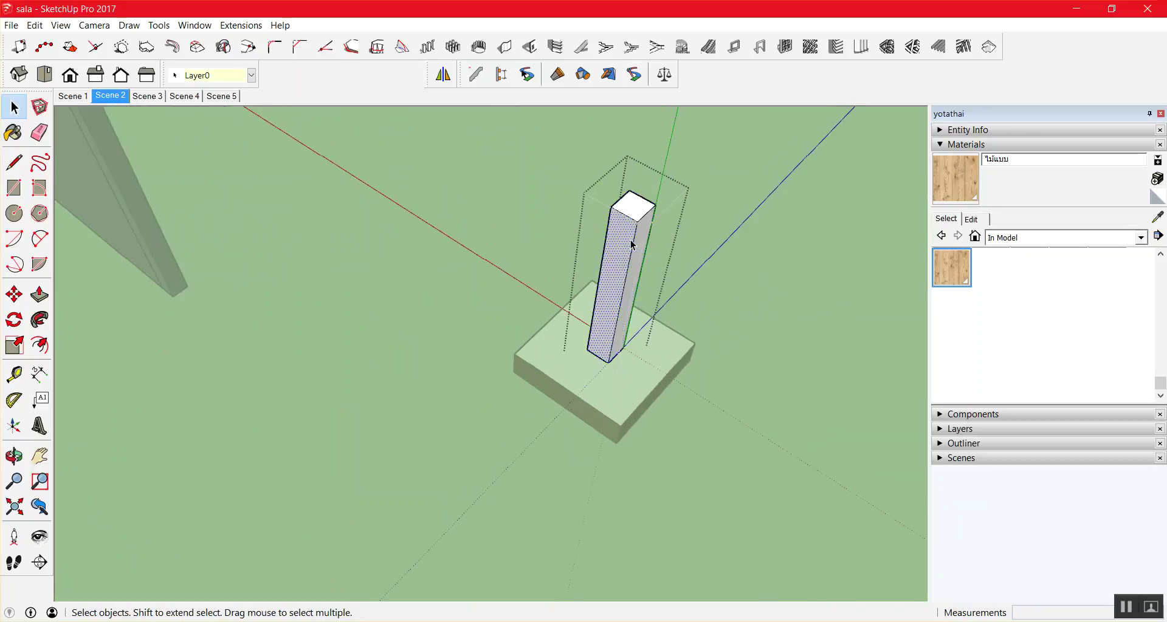
left_click(954, 180)
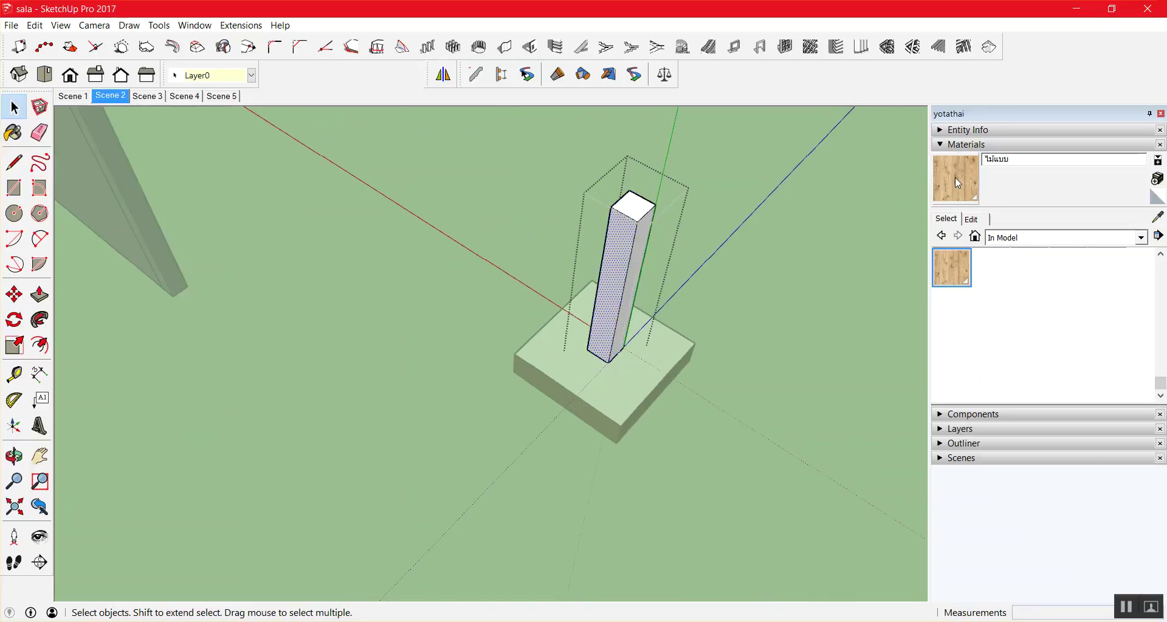
left_click(626, 256)
Orbit around the column and paint its other side faces with wood.
middle_click_drag(667, 252, 306, 202)
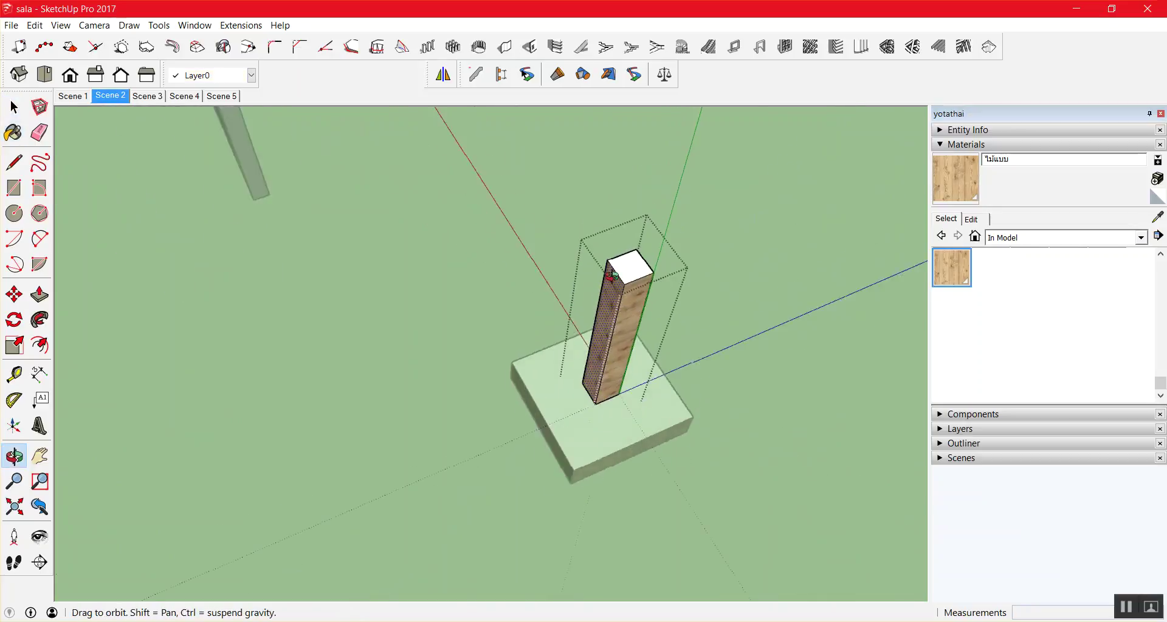
left_click_drag(306, 202, 287, 297)
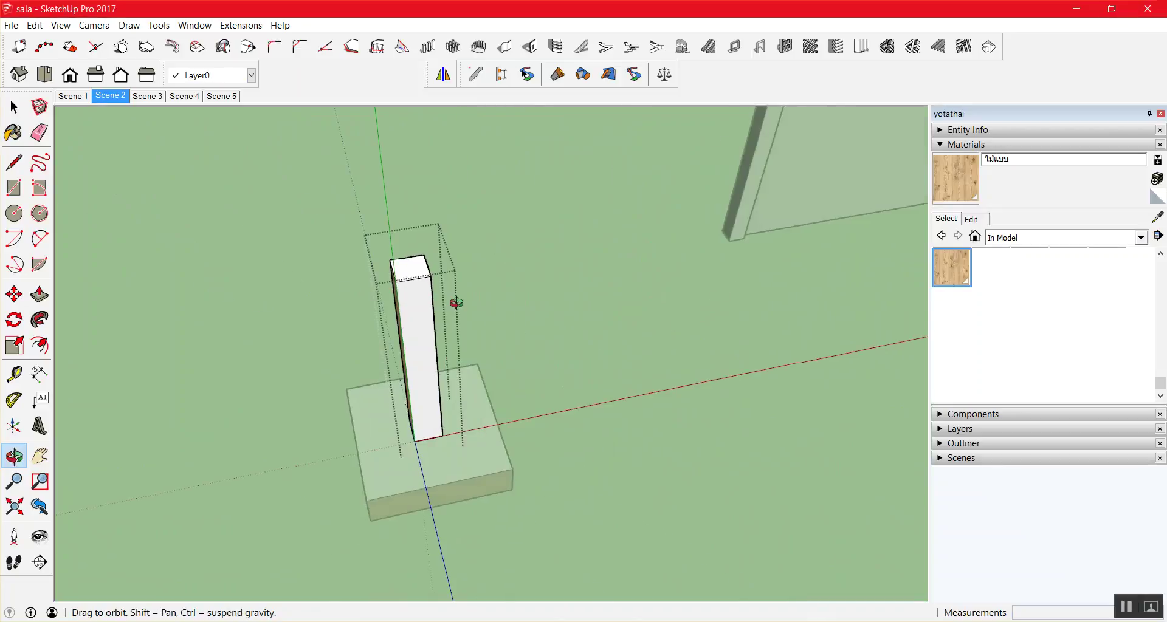
left_click(951, 261)
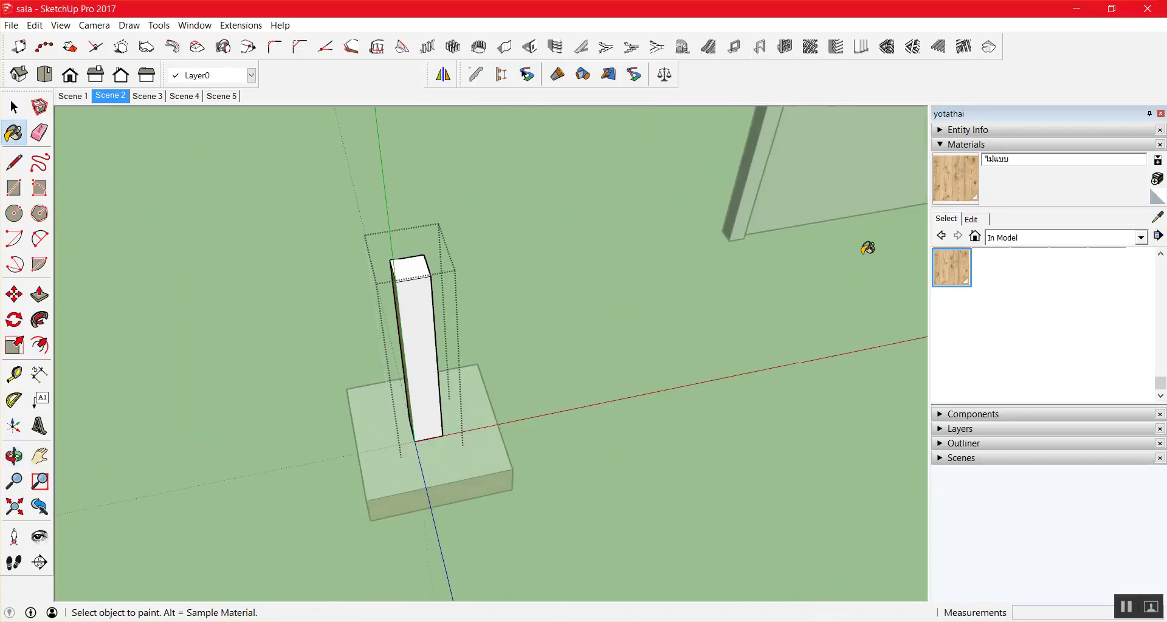
left_click(419, 298)
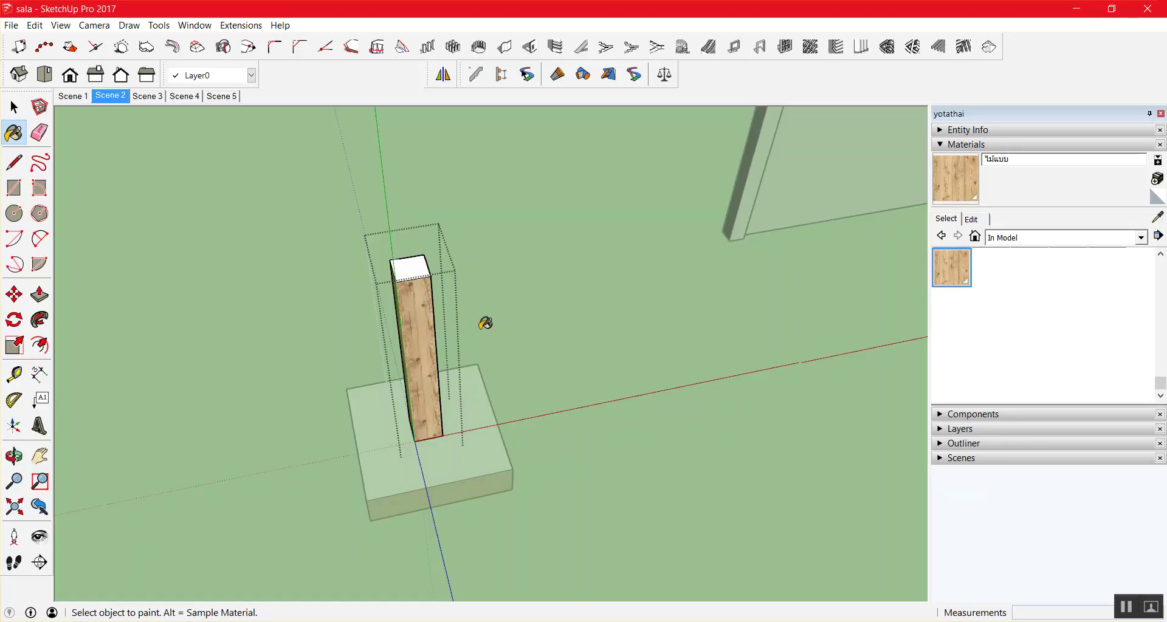
middle_click_drag(516, 339, 303, 341)
left_click_drag(303, 341, 335, 300)
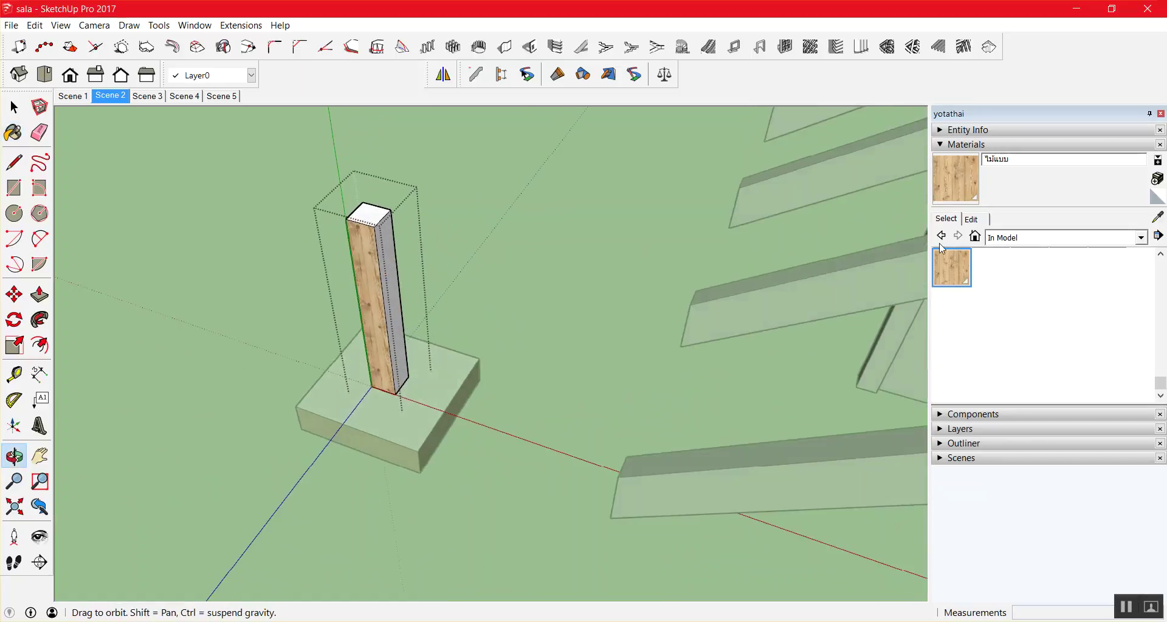
left_click(972, 180)
left_click(389, 240)
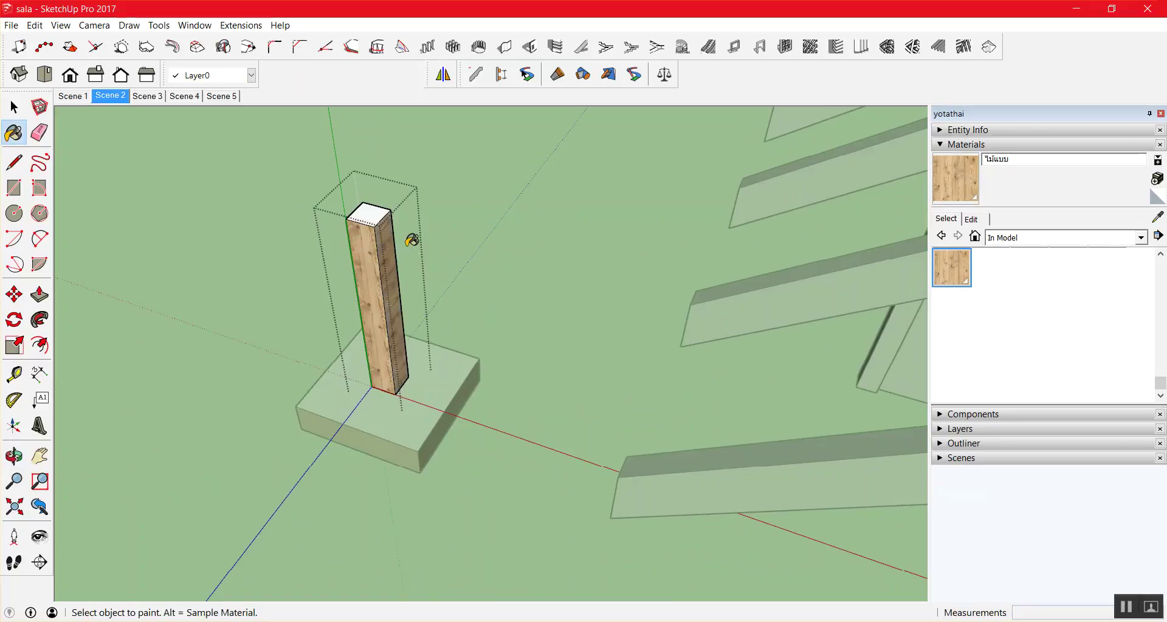
Exit the column group and orbit to face the column and the sala.
key("space")
left_click(454, 253)
key("o")
mouse_move(558, 201)
left_mouse_down()
mouse_move(736, 198)
mouse_move(649, 307)
mouse_move(433, 240)
mouse_move(352, 264)
mouse_move(436, 327)
mouse_move(403, 299)
mouse_move(481, 318)
left_mouse_up()
left_click_drag(574, 353, 753, 467)
scroll(753, 467, "up", 3)
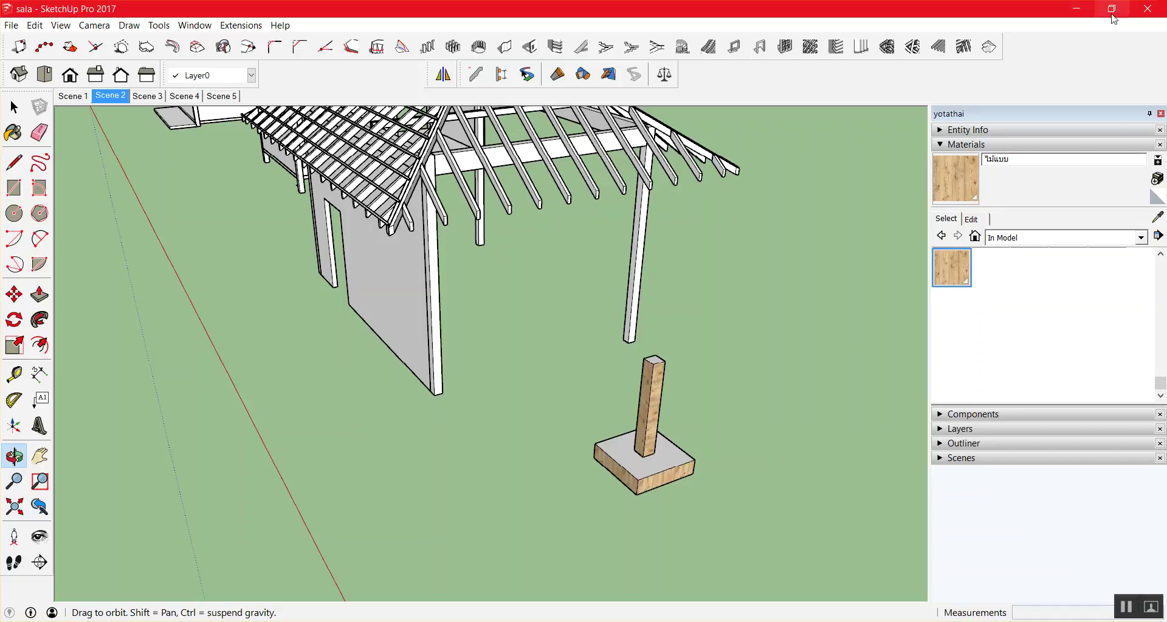
Frame the post and footing and bring up PB Quantifier's report, moved beside the post.
scroll(882, 268, "down", 4)
scroll(806, 386, "up", 3)
scroll(788, 379, "up", 3)
mouse_move(788, 379)
left_mouse_down()
mouse_move(750, 410)
mouse_move(727, 388)
mouse_move(810, 389)
mouse_move(800, 380)
left_mouse_up()
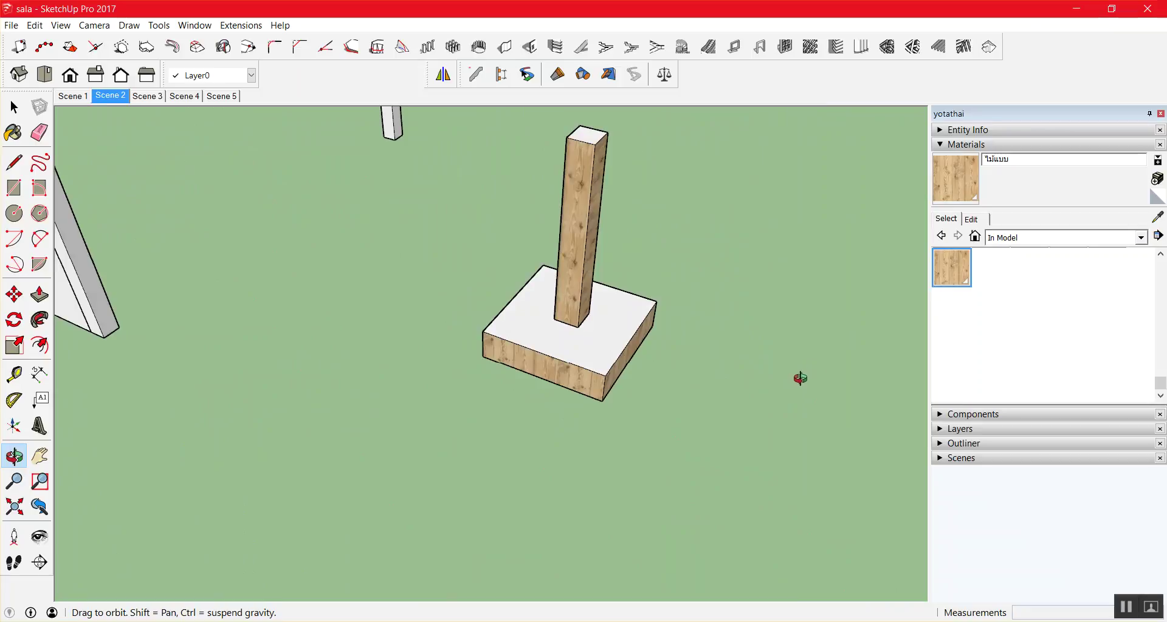
left_click(665, 75)
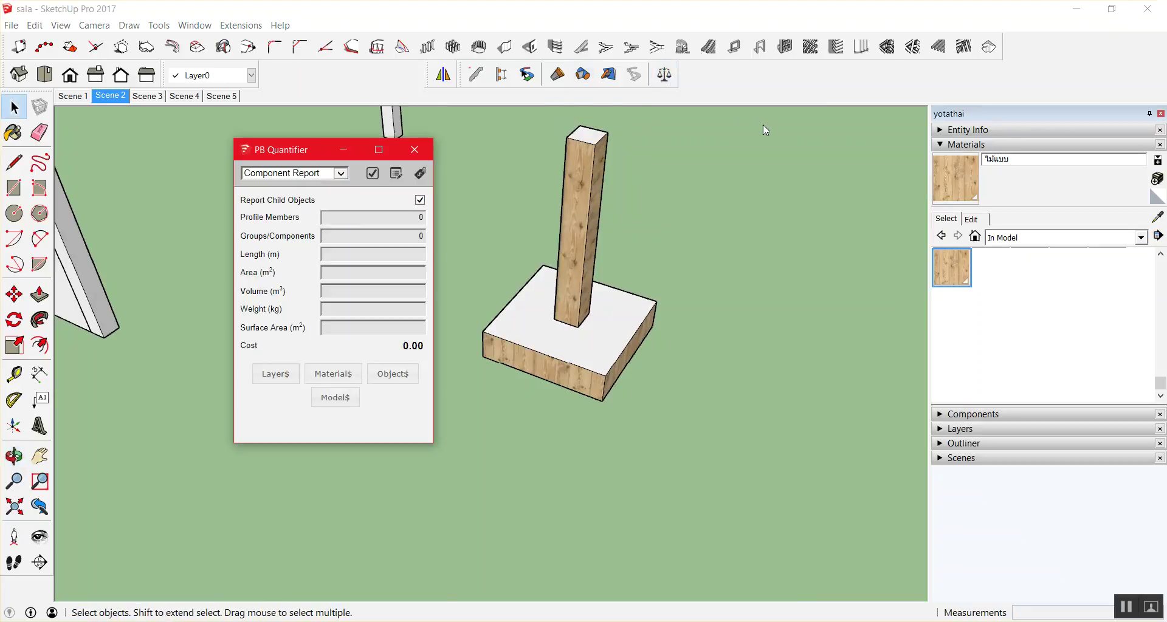
mouse_move(383, 149)
left_mouse_down()
mouse_move(741, 152)
mouse_move(823, 132)
left_mouse_up()
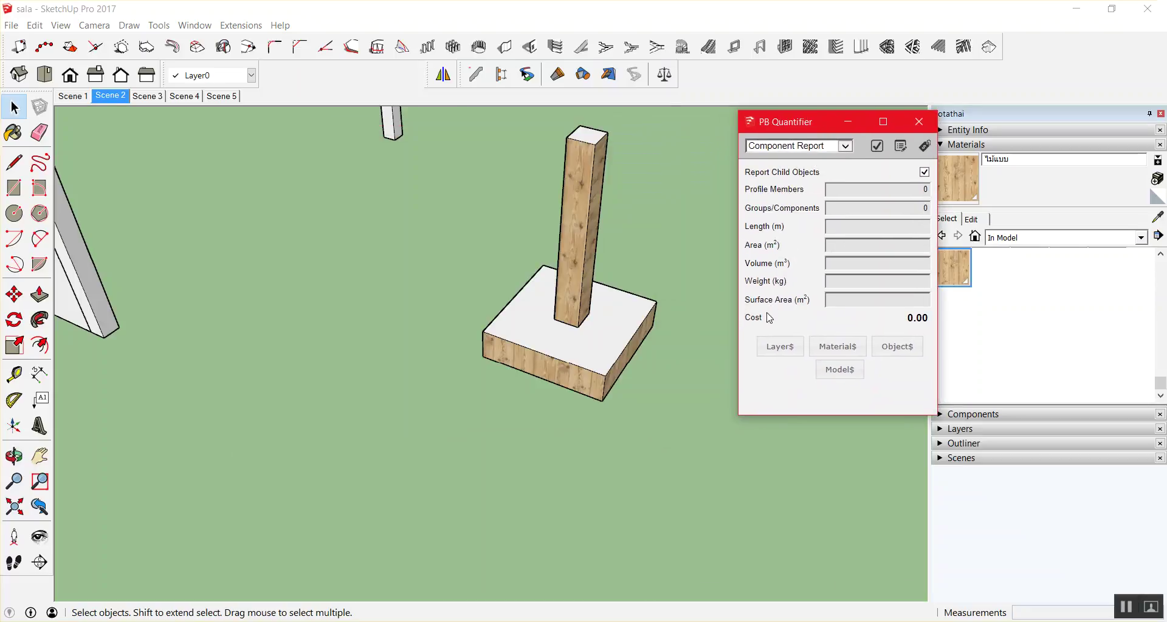
Browse the material list in PB Quantifier's Material$ cost data, then close it.
left_click(840, 354)
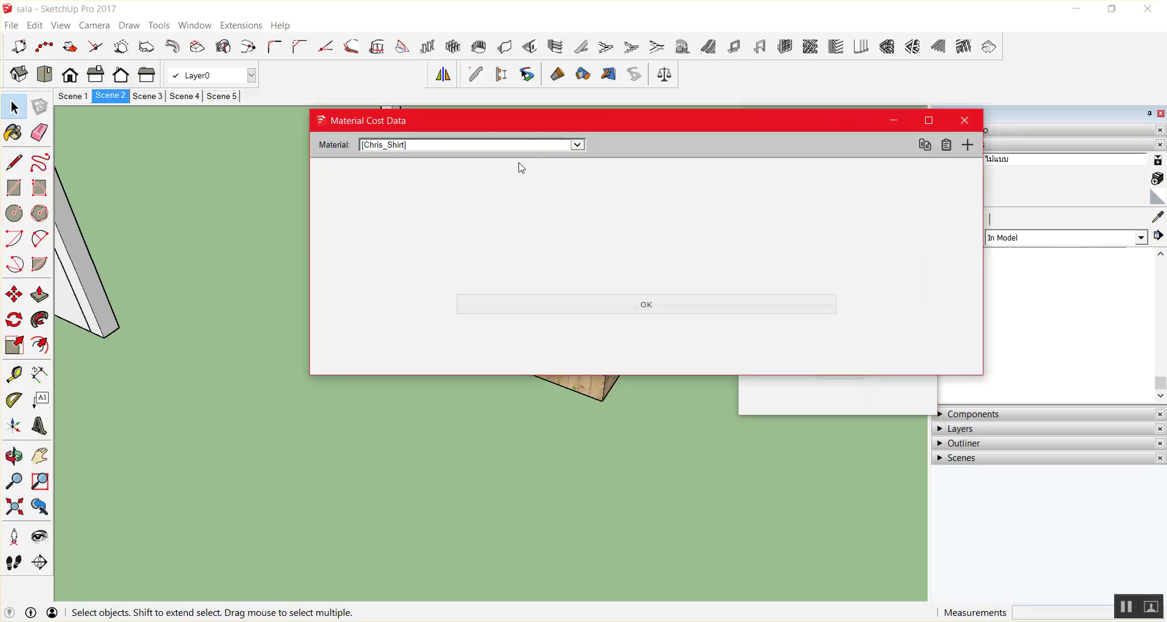
left_click(553, 150)
left_click(553, 151)
left_click_drag(578, 146, 577, 222)
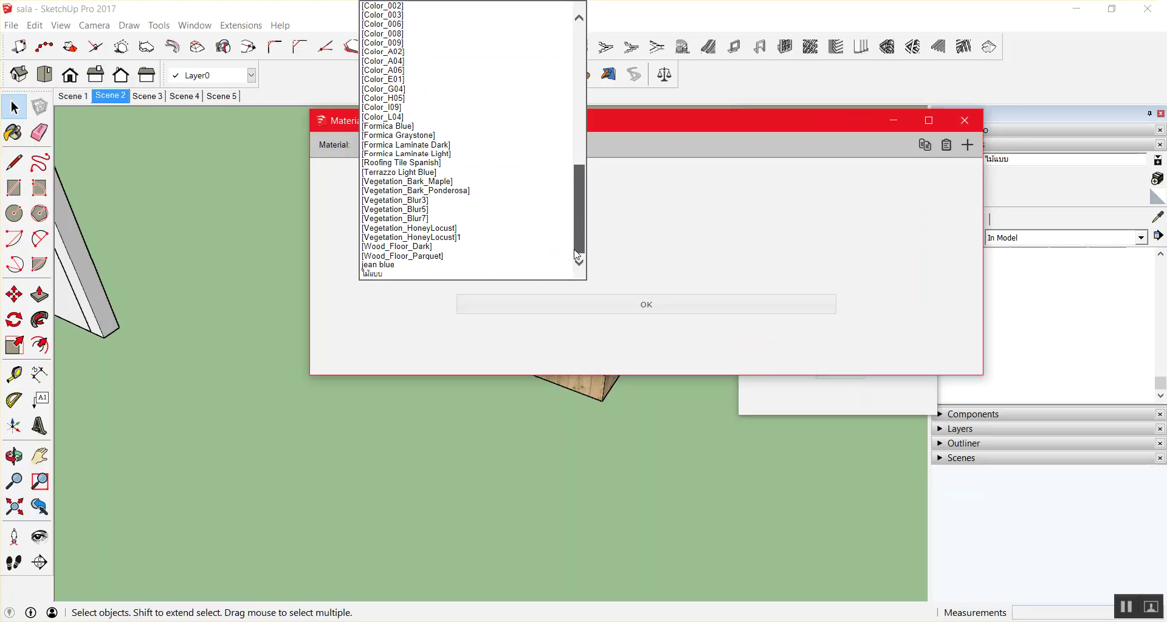
mouse_move(577, 254)
left_mouse_down()
mouse_move(555, 48)
mouse_move(540, 236)
left_mouse_up()
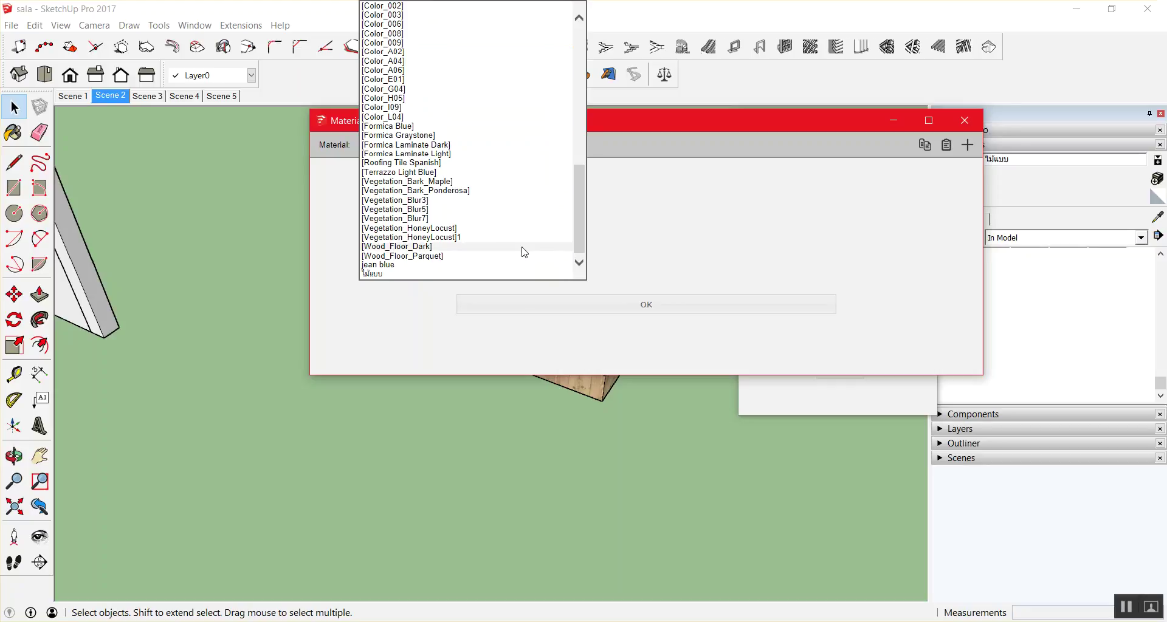
left_click(997, 110)
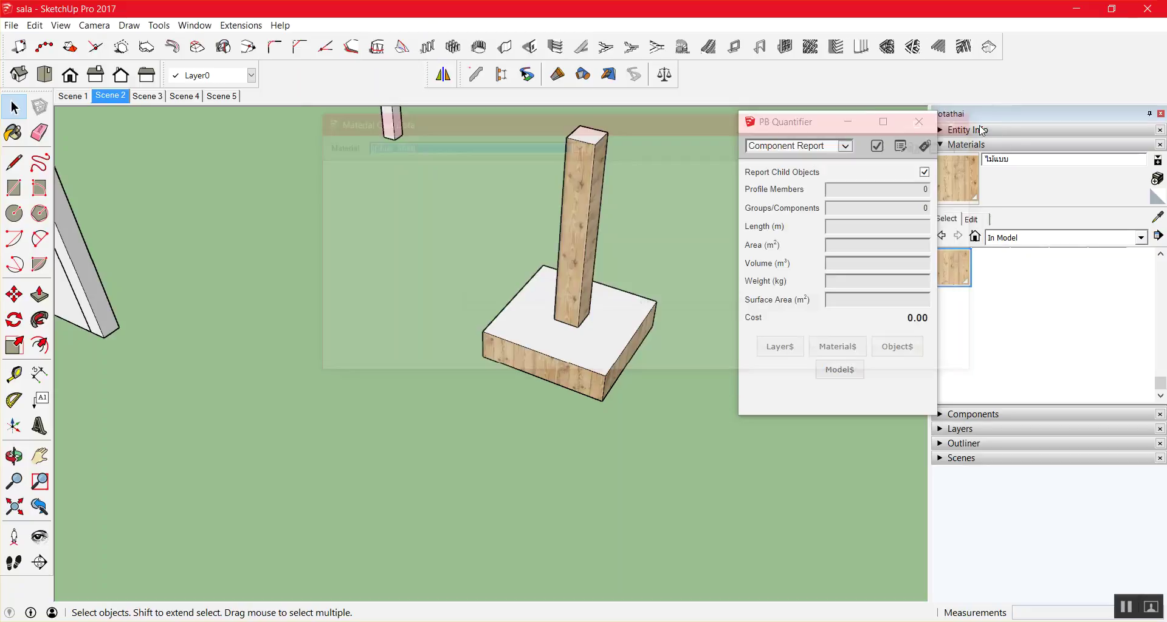
Close PB Quantifier and show the In Model materials list.
scroll(637, 248, "down", 3)
scroll(636, 248, "down", 3)
scroll(626, 253, "down", 2)
scroll(635, 250, "up", 4)
scroll(631, 241, "up", 2)
scroll(628, 226, "down", 1)
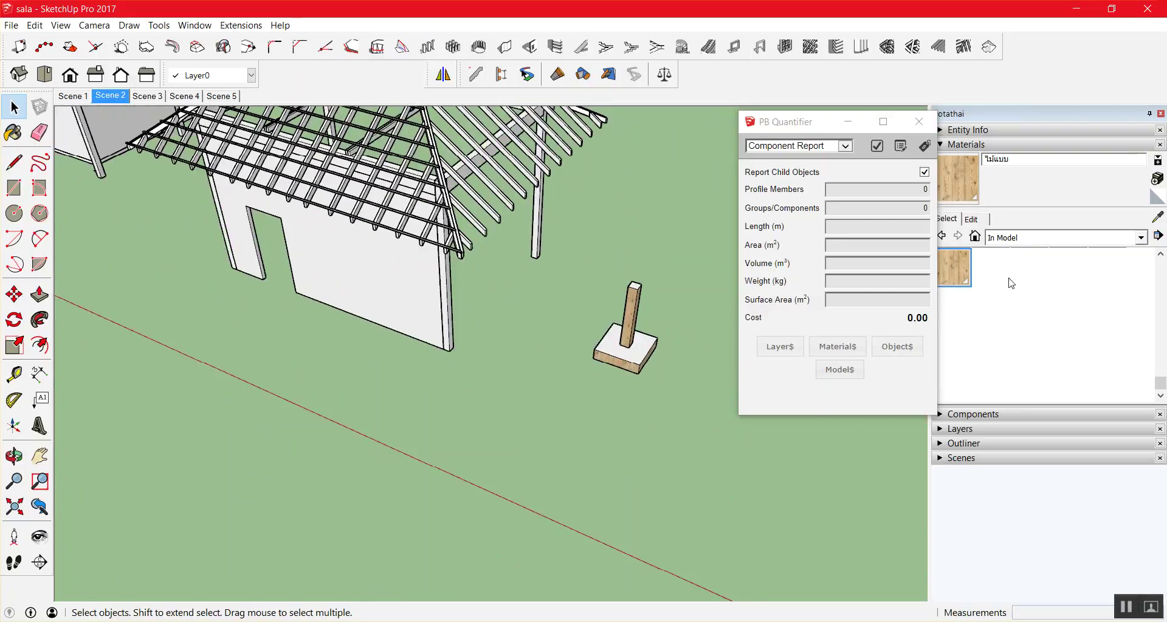
left_click(919, 122)
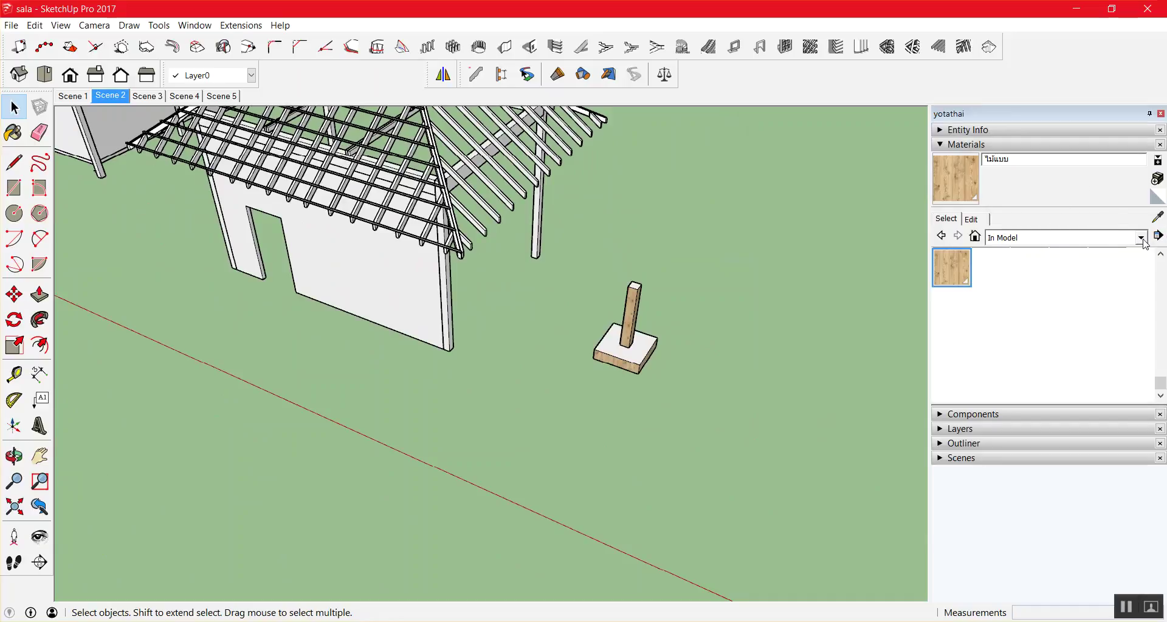
left_click(1055, 239)
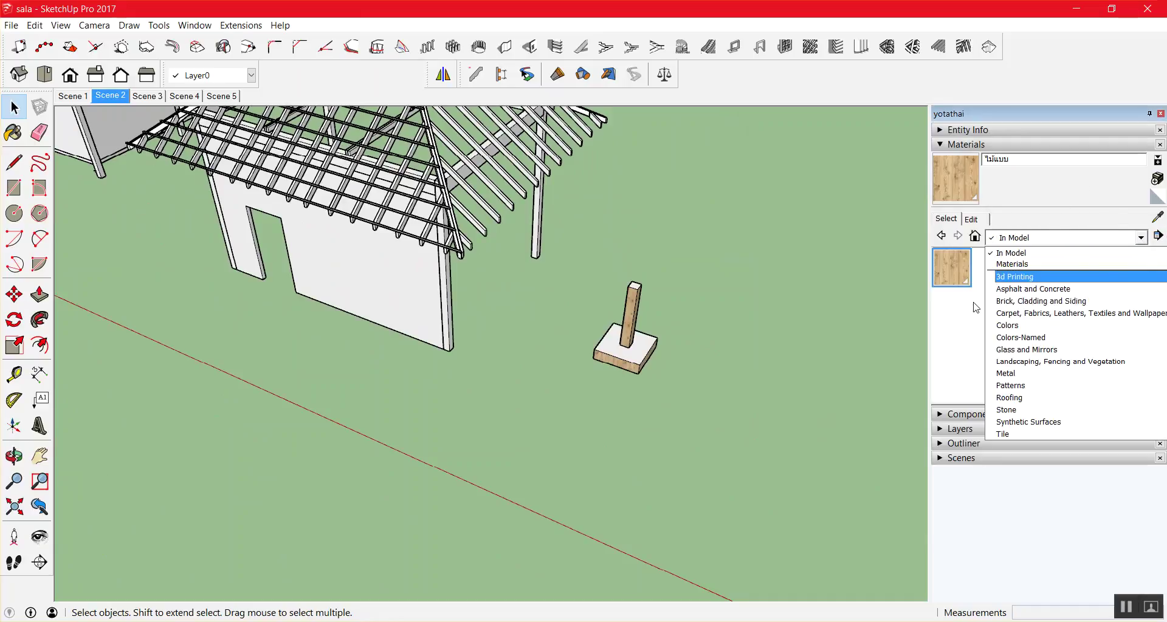
left_click(1017, 253)
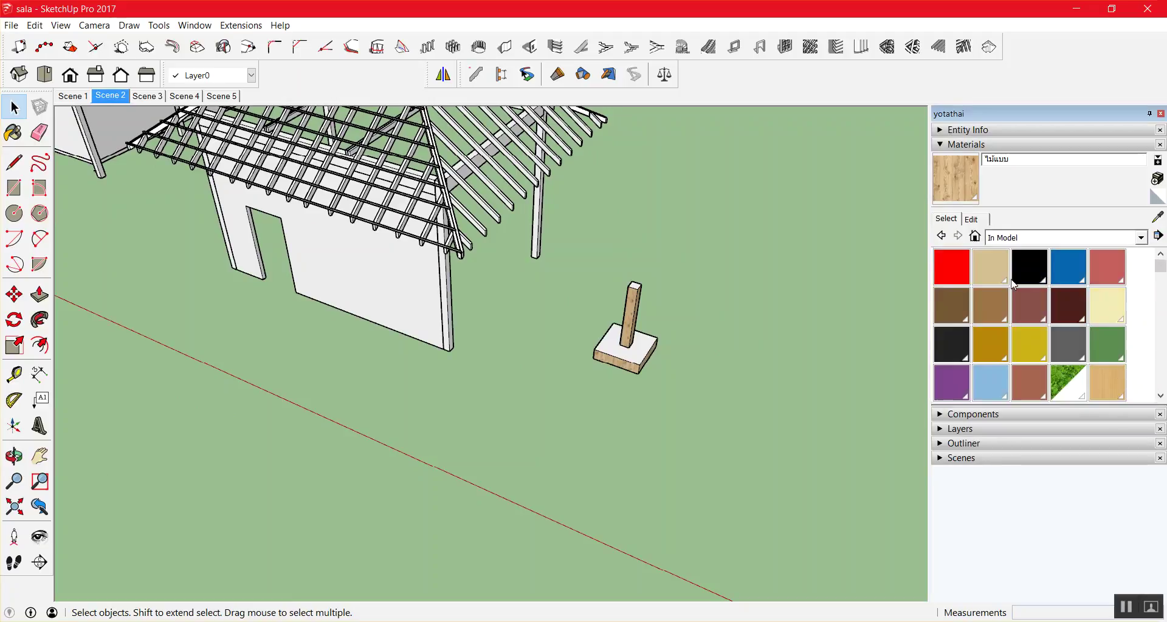
Delete the Beige material, replacing its uses with the default material.
left_click(967, 263)
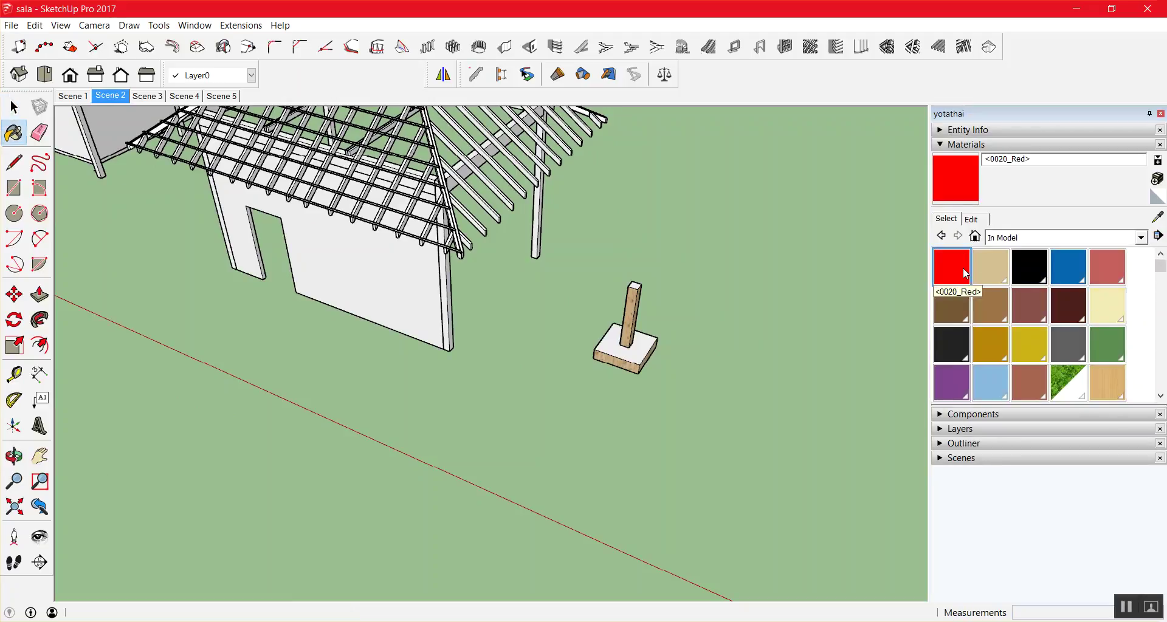
left_click(987, 268)
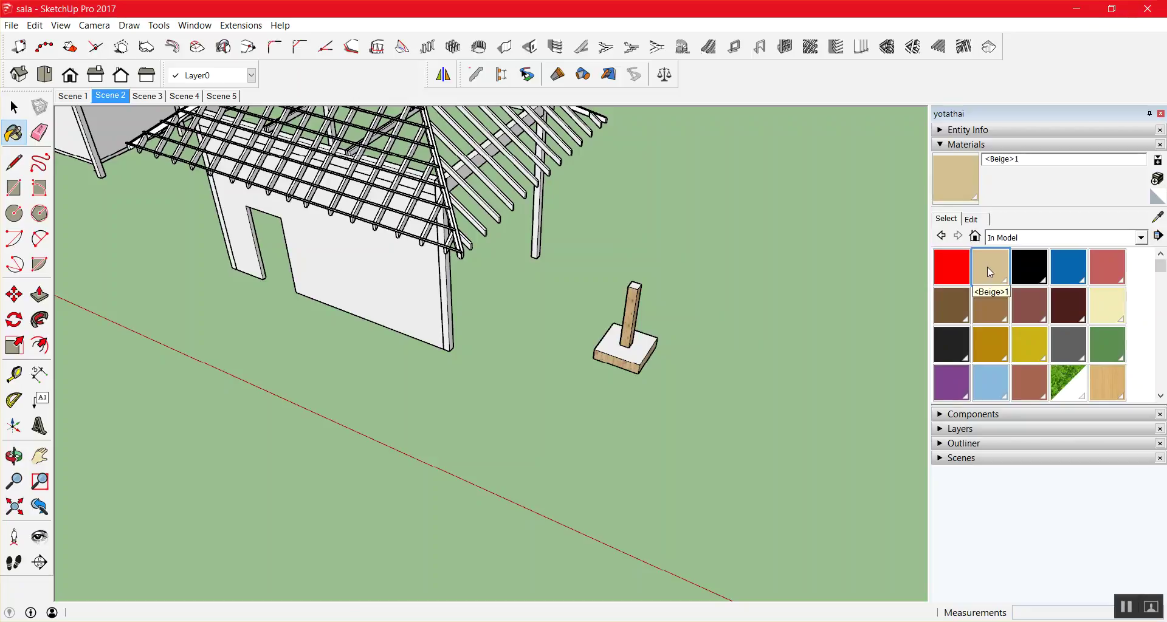
right_click(987, 268)
left_click(1026, 281)
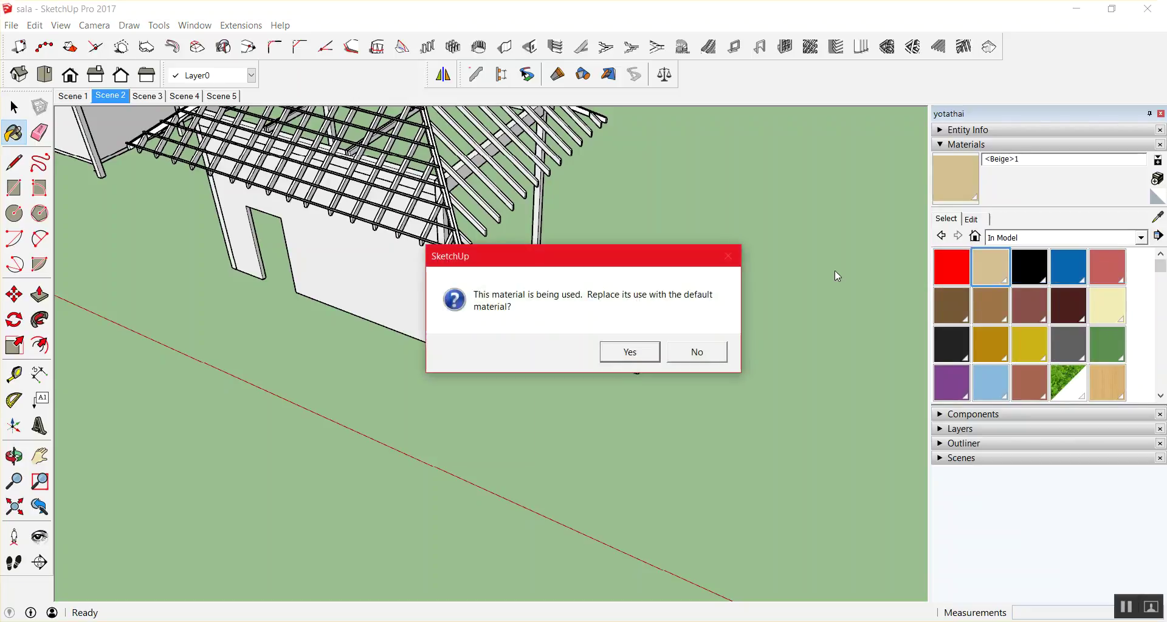
left_click(630, 352)
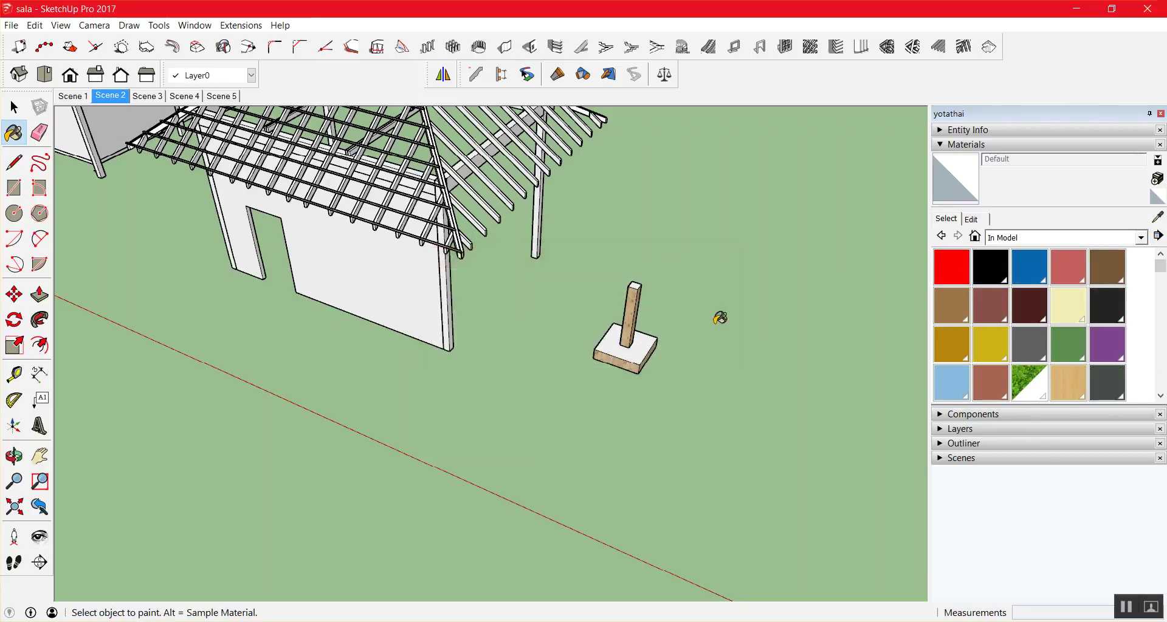
Select the red material and look through the Materials panel options, staying on In Model.
left_click(941, 270)
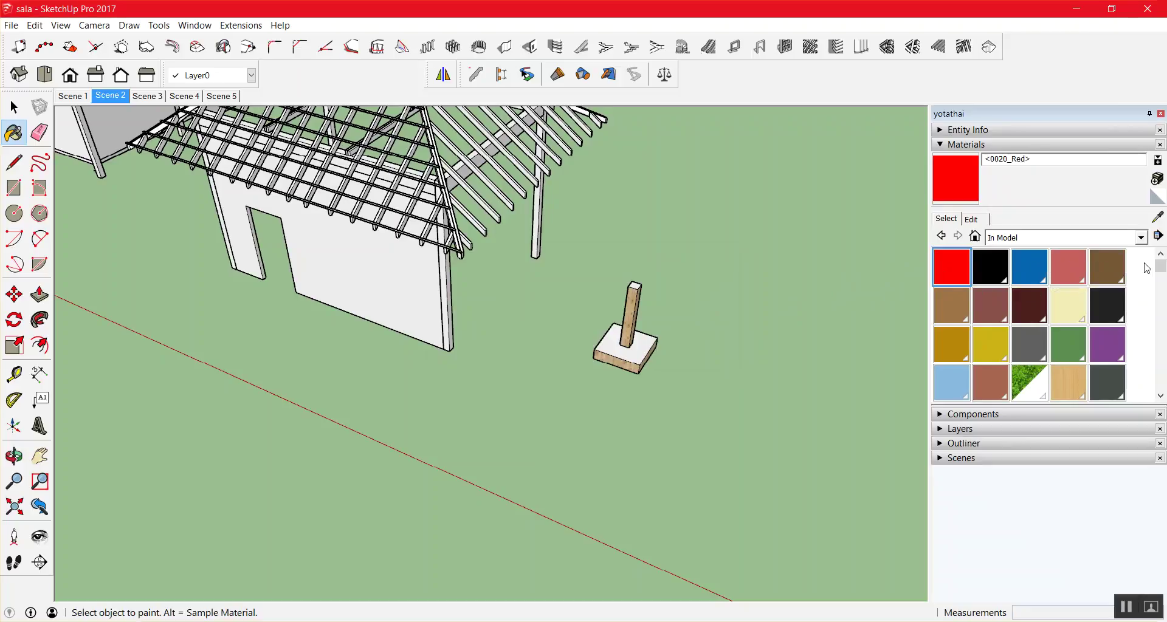
left_click_drag(1159, 269, 1147, 365)
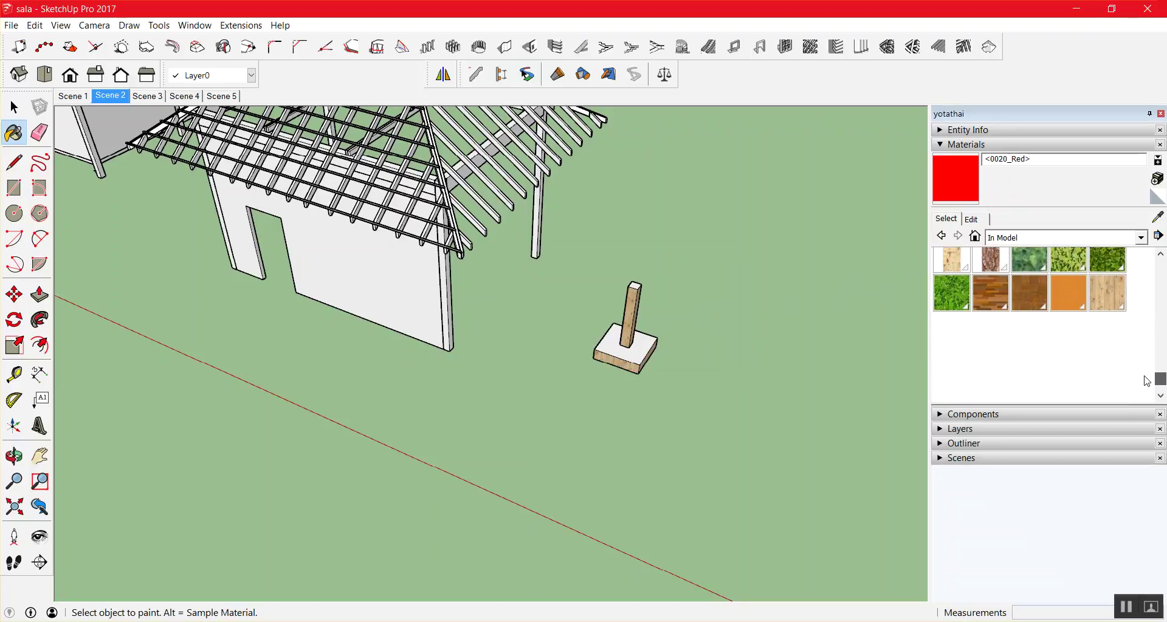
left_click_drag(1147, 364, 1149, 367)
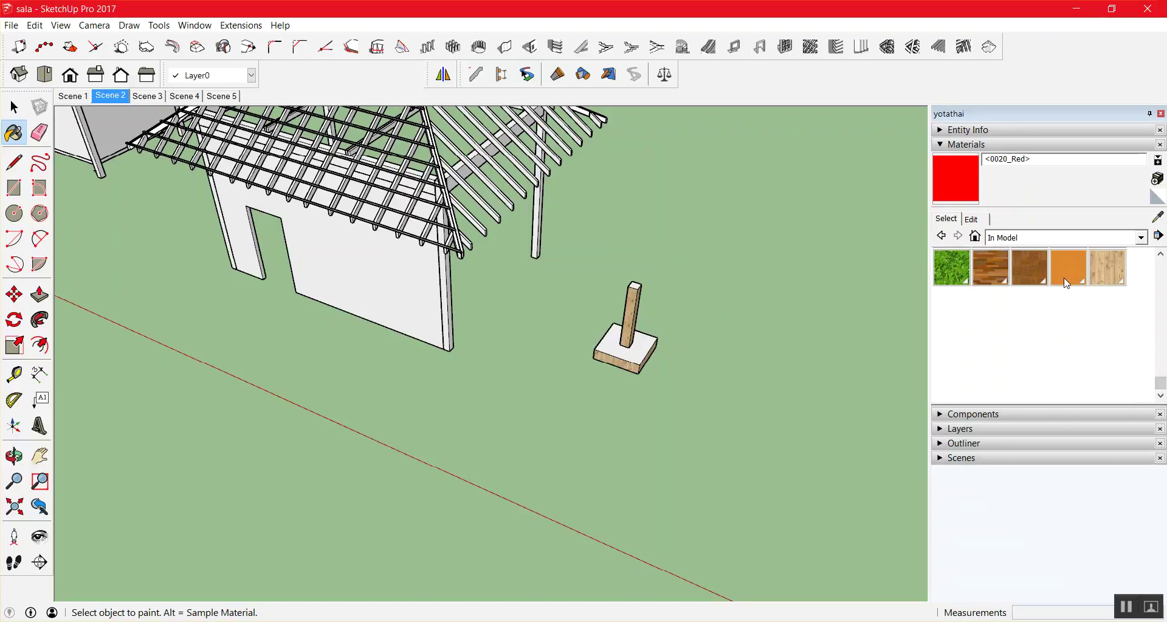
scroll(1070, 283, "up", 5)
scroll(1061, 280, "down", 3)
scroll(1060, 276, "down", 3)
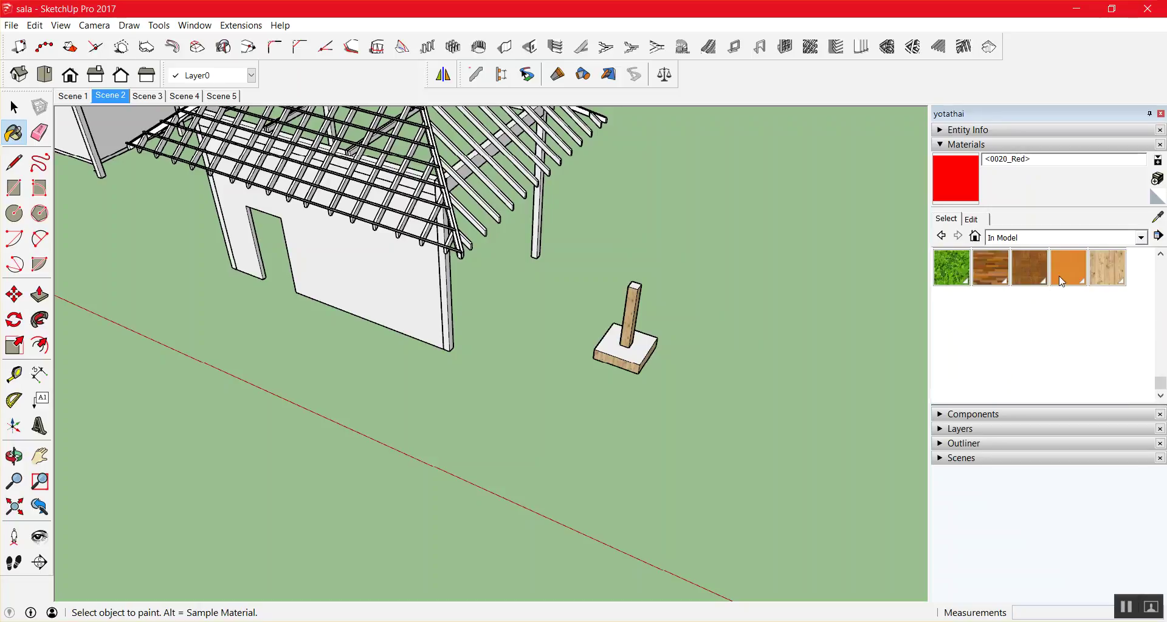
left_click(1159, 237)
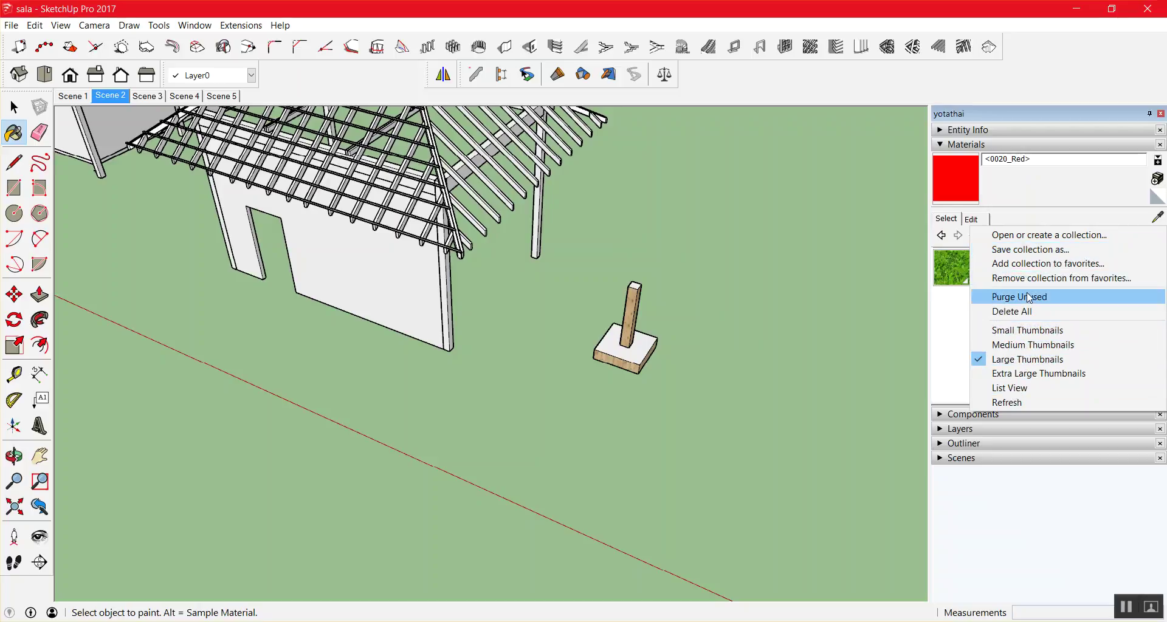
left_click(960, 296)
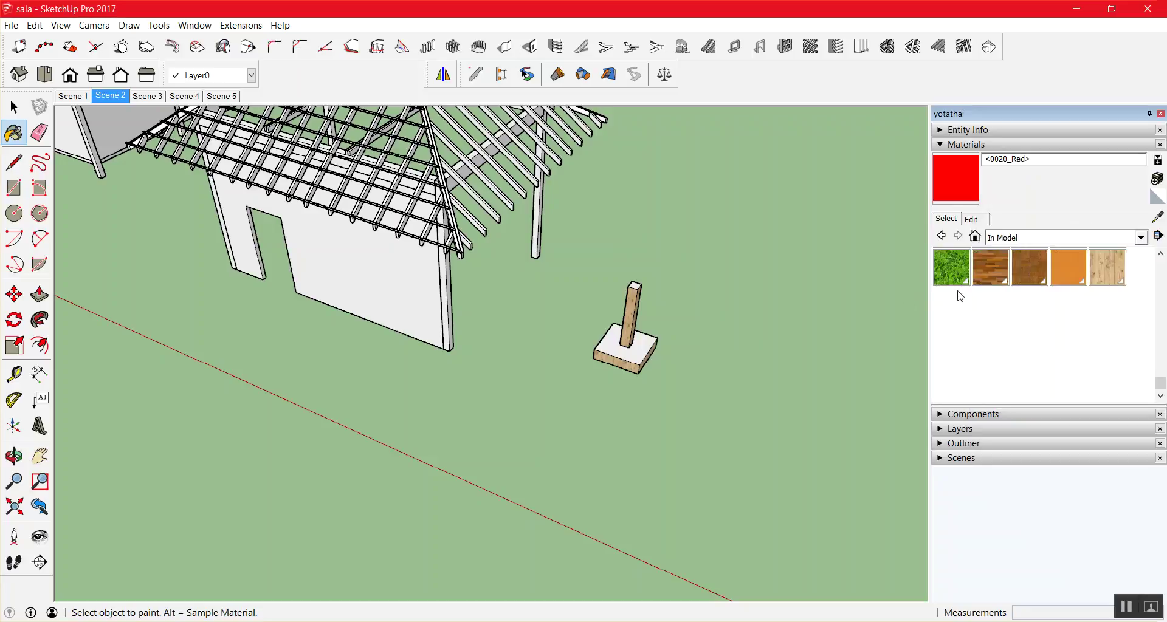
left_click(1004, 240)
left_click(1080, 254)
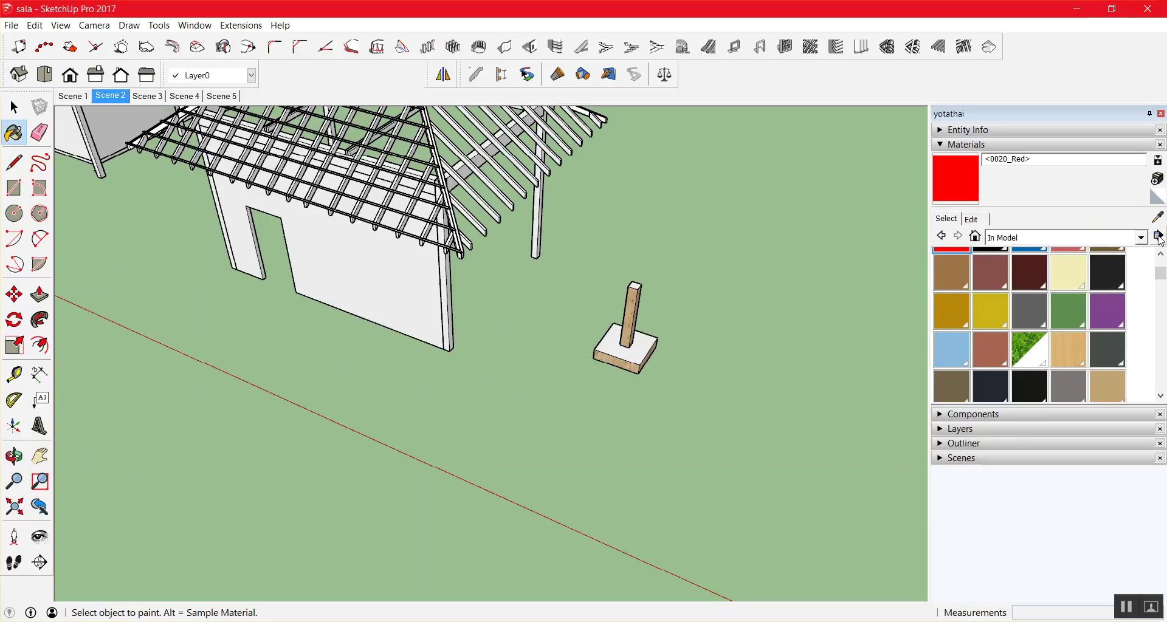
Purge unused materials, then delete all materials from the model.
left_click(1158, 235)
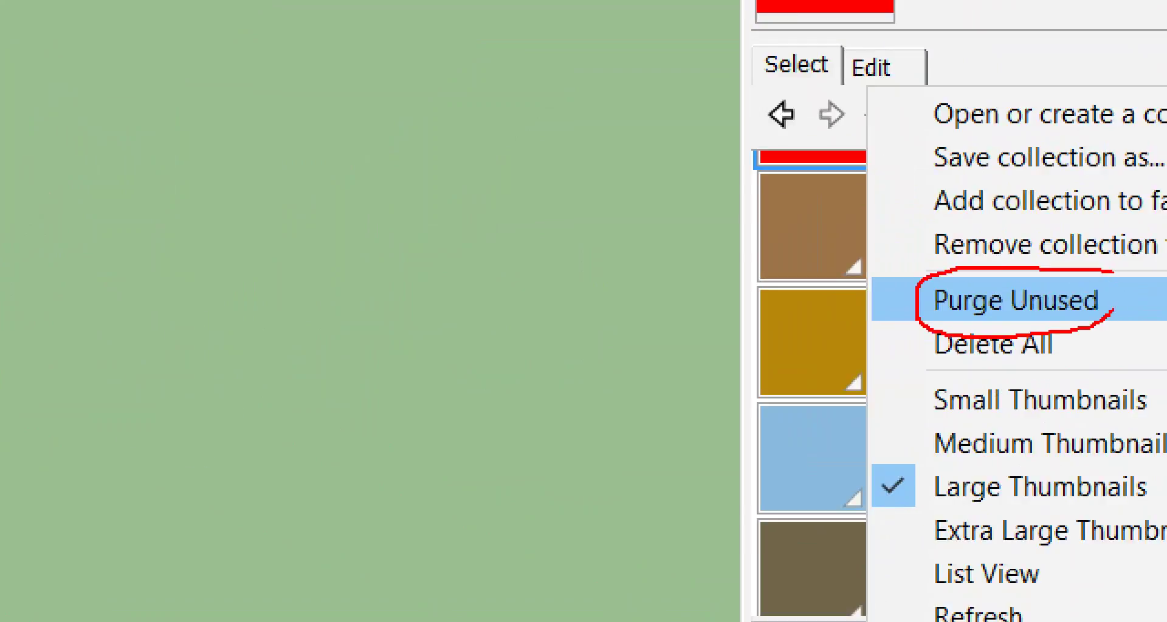
left_click(1019, 297)
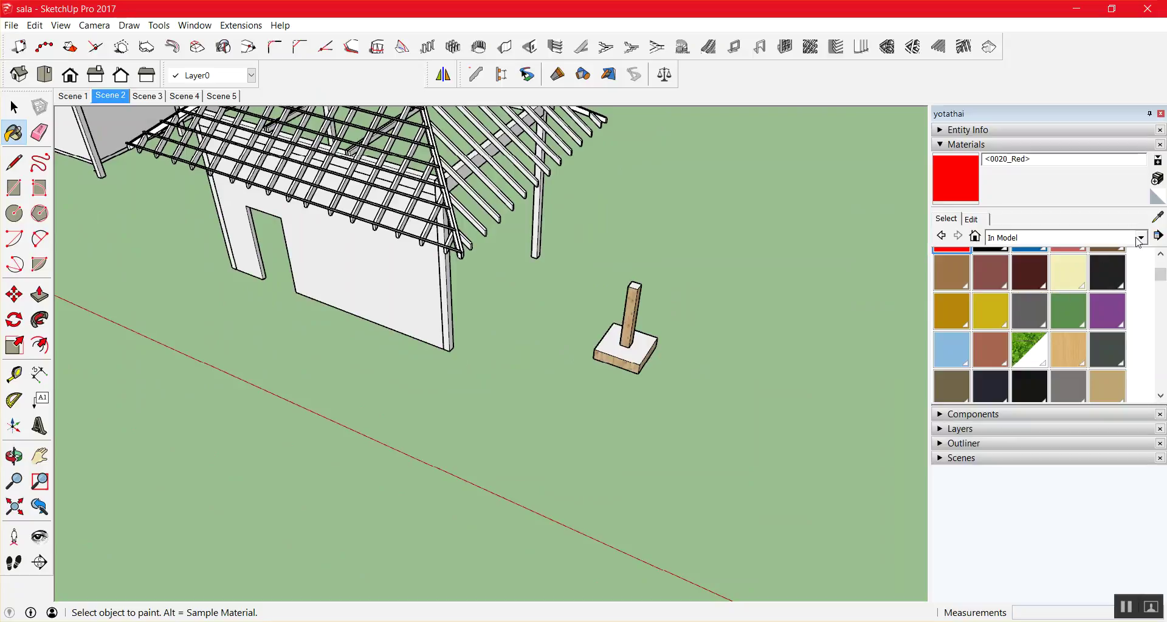
left_click(1159, 237)
left_click(1007, 308)
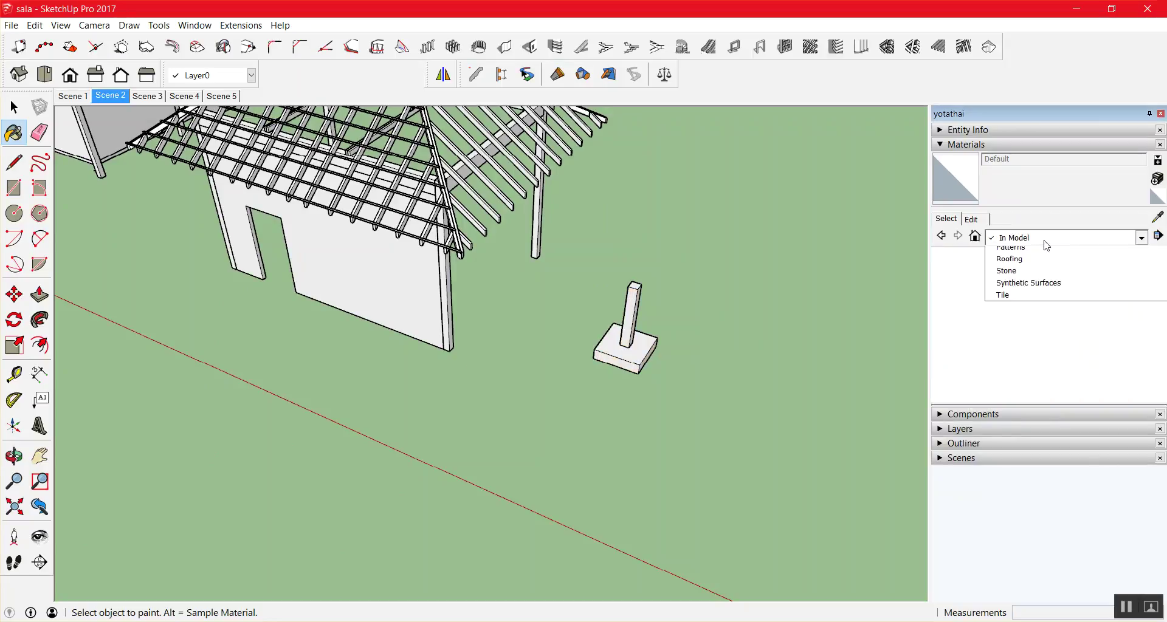
left_click(1046, 245)
left_click(968, 287)
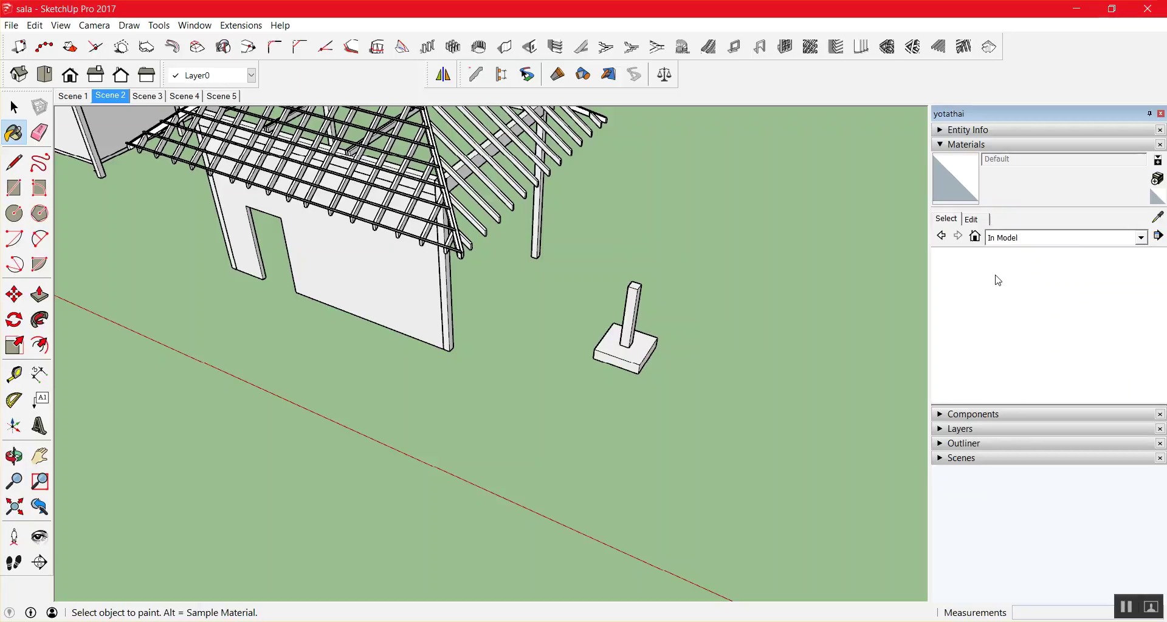
scroll(732, 317, "down", 3)
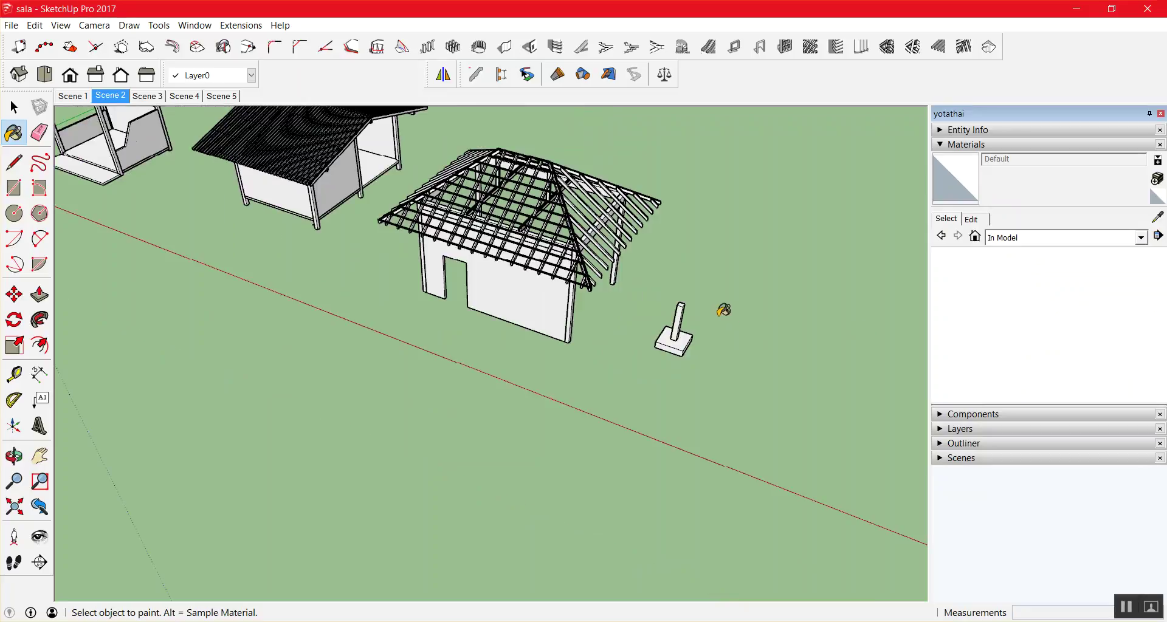
Switch the Materials panel to show only the materials used in the model.
scroll(714, 304, "down", 2)
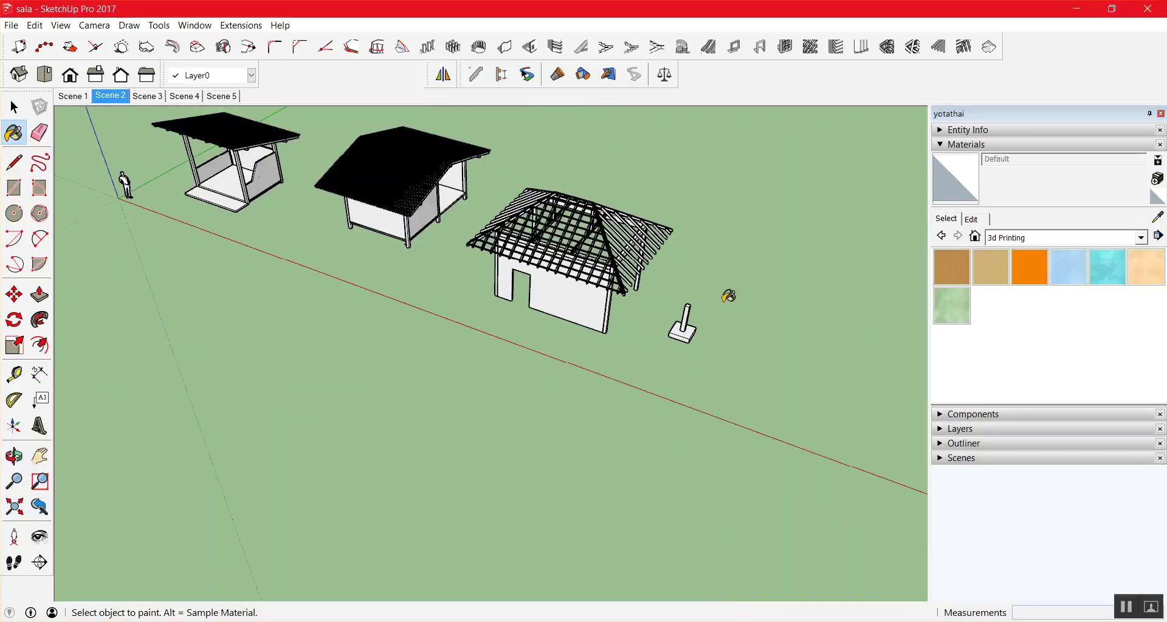
key("space")
scroll(1028, 258, "up", 2)
left_click(1025, 260)
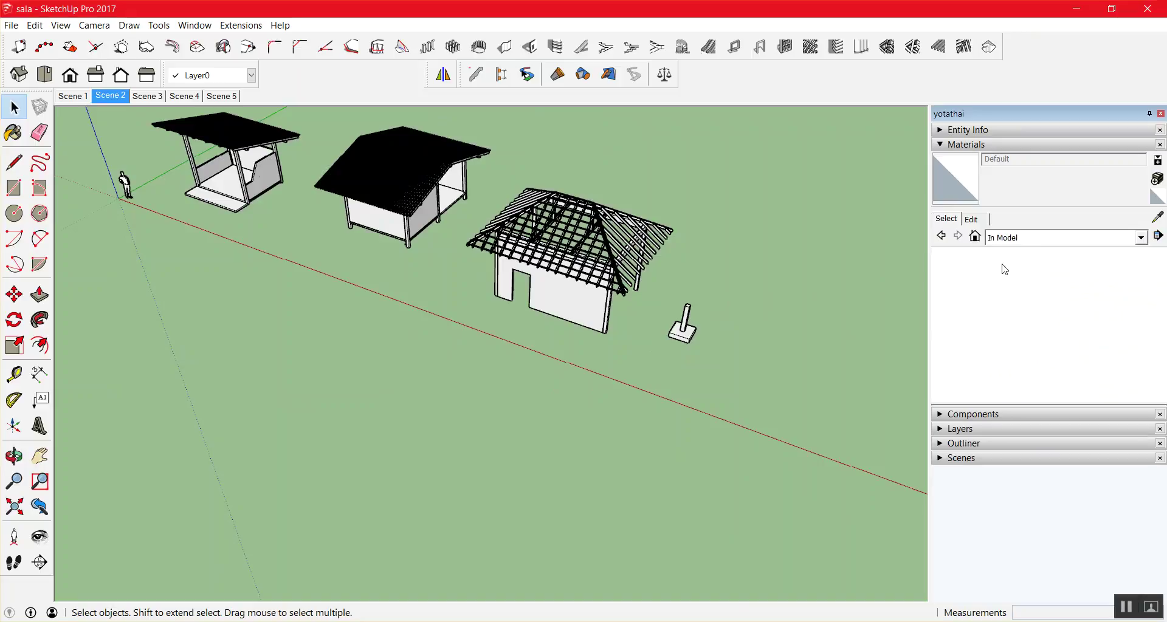
scroll(687, 334, "up", 3)
scroll(686, 334, "up", 3)
scroll(687, 335, "up", 1)
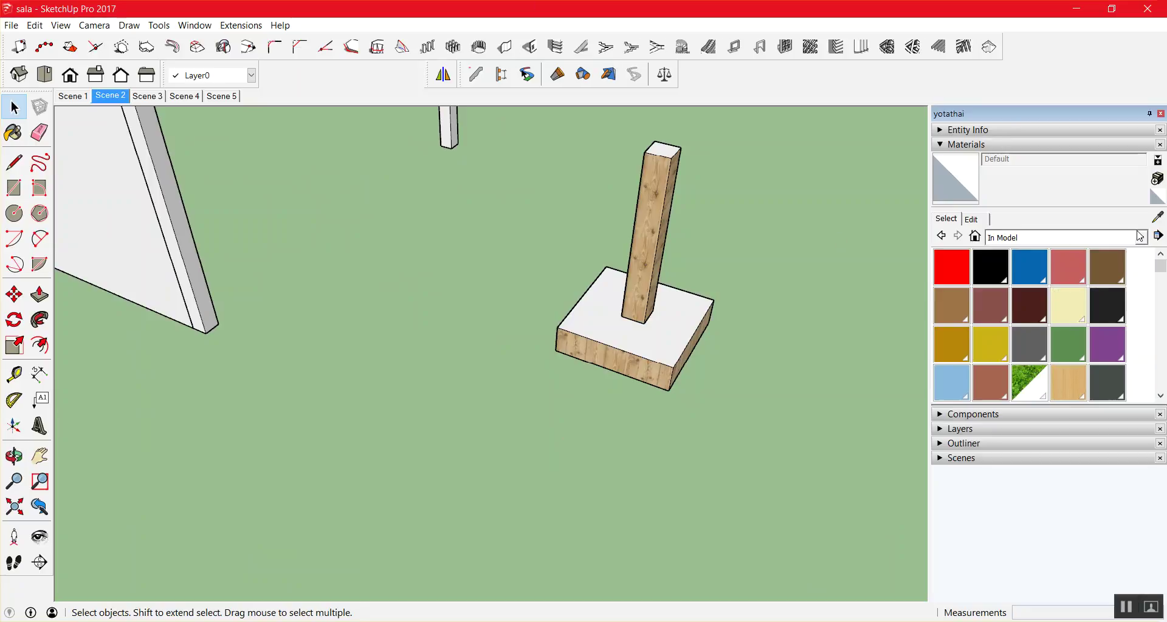
Purge unused materials so only the three wood materials remain in the model.
left_click(1161, 237)
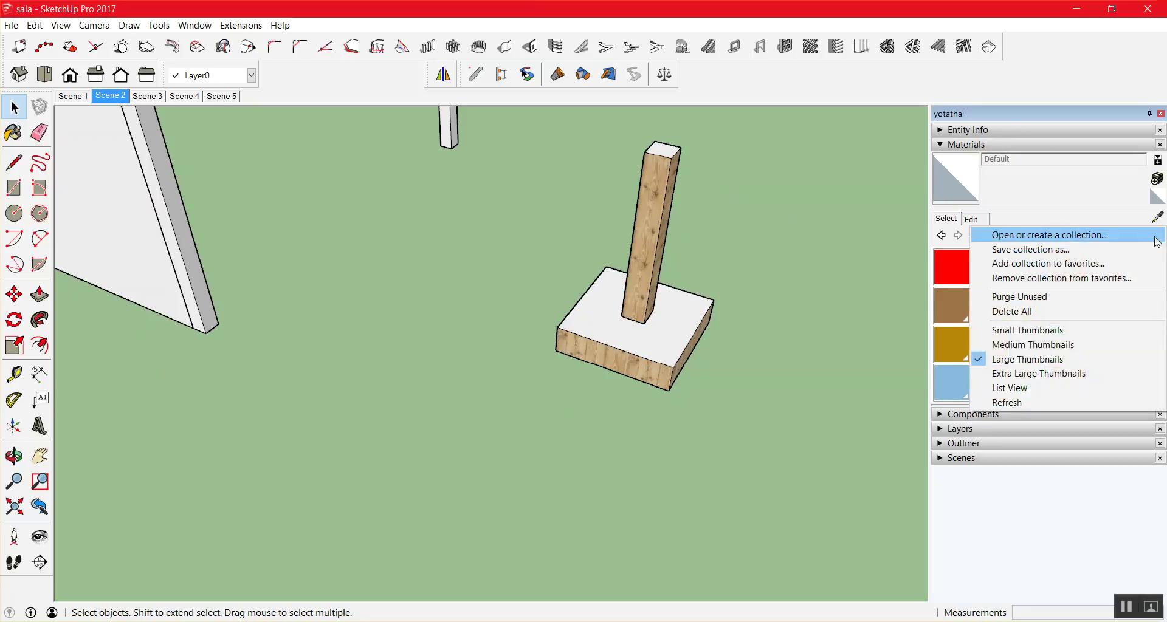
left_click(1009, 295)
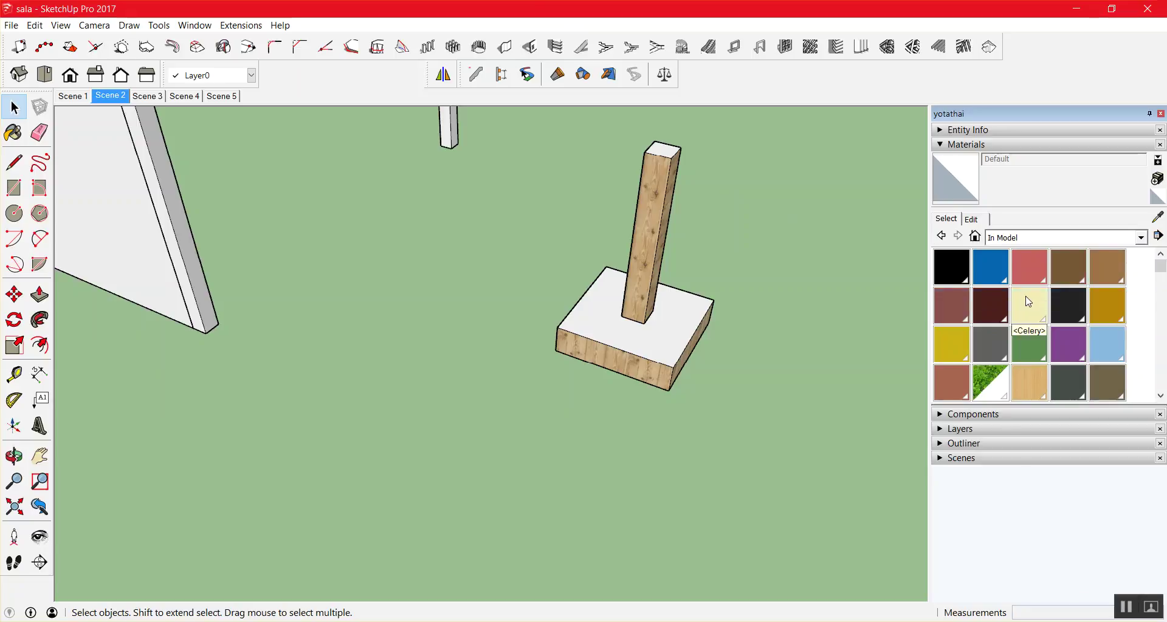
scroll(1147, 318, "down", 3)
scroll(1147, 318, "down", 3)
scroll(1143, 313, "down", 2)
scroll(1130, 298, "up", 3)
scroll(1126, 292, "up", 3)
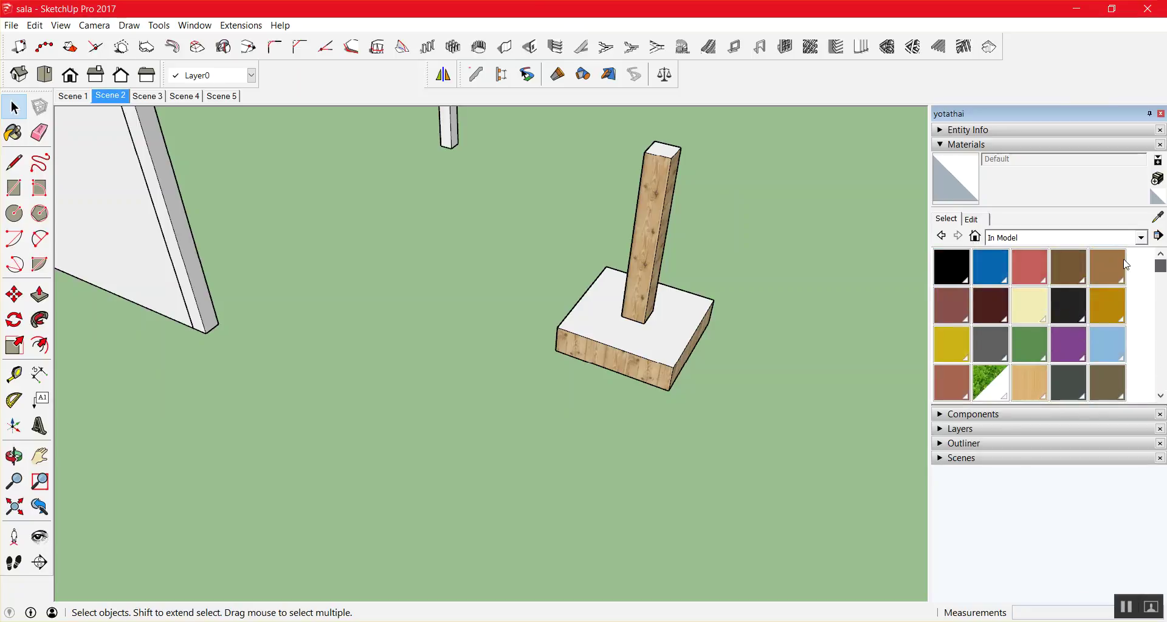
scroll(1125, 316, "down", 2)
scroll(1125, 365, "down", 5)
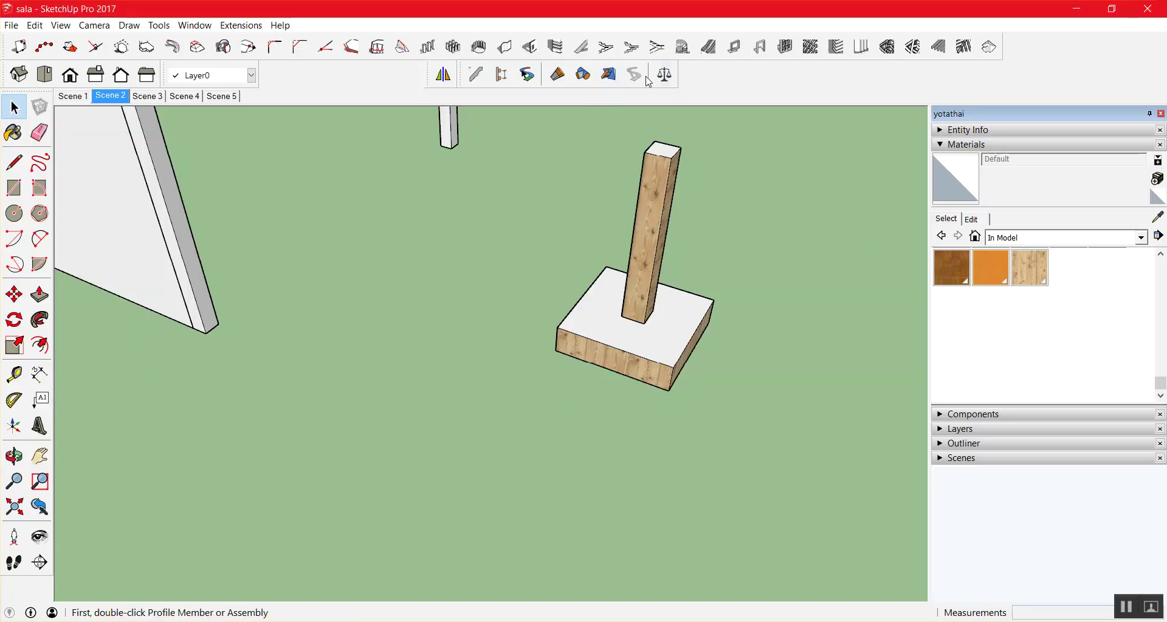
In PB Quantifier's Material Cost Data, select ไม้แบบ and add its first cost row.
left_click(664, 74)
left_click(837, 347)
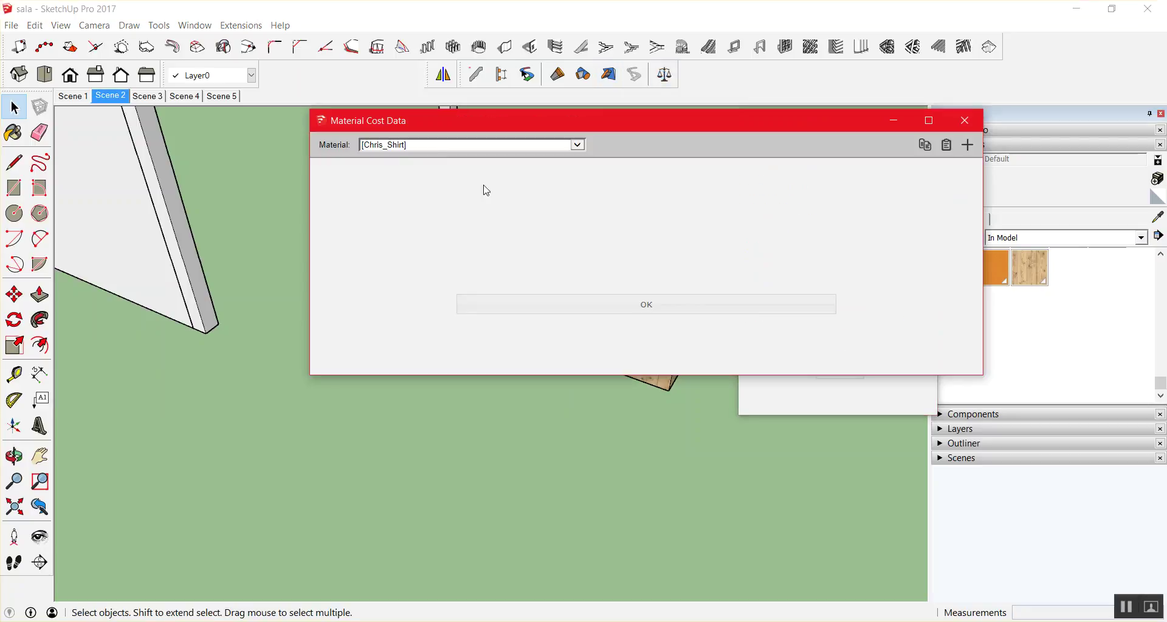
left_click(443, 146)
left_click(442, 140)
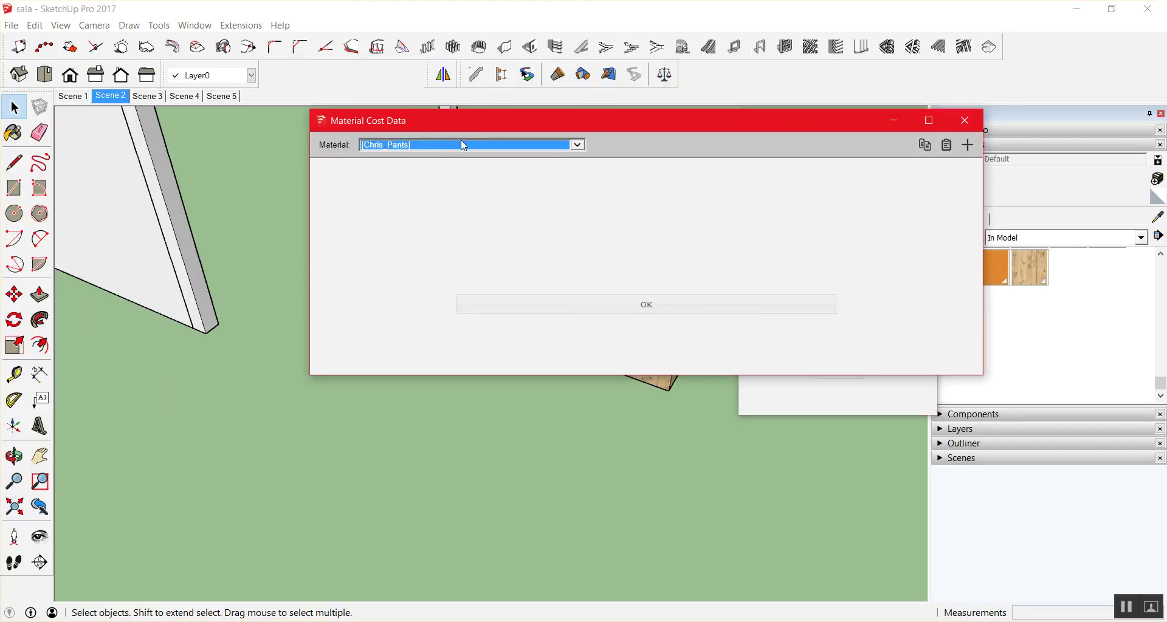
left_click(463, 143)
scroll(450, 145, "up", 4)
scroll(426, 91, "up", 5)
scroll(417, 48, "up", 2)
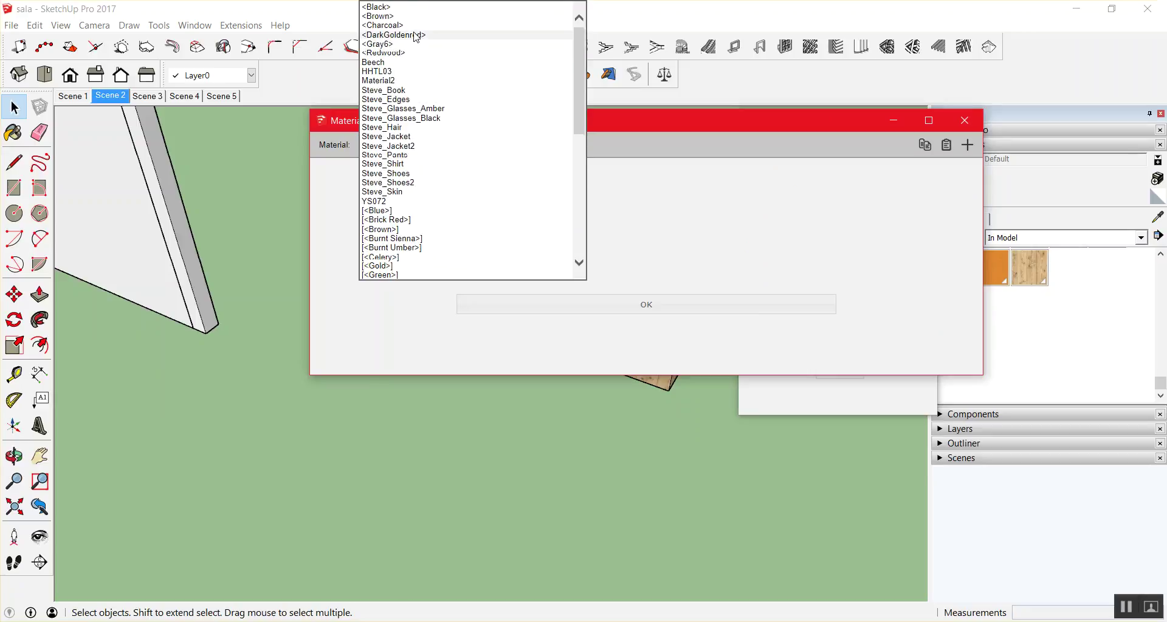
scroll(426, 67, "down", 3)
scroll(435, 99, "down", 4)
scroll(420, 221, "down", 5)
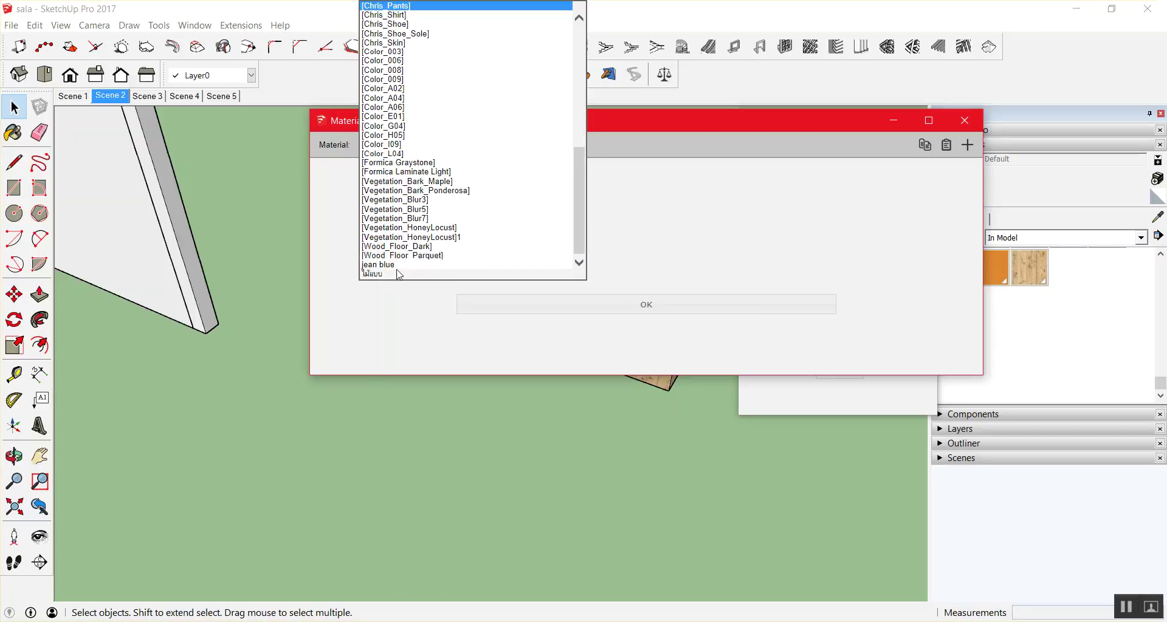
left_click(398, 273)
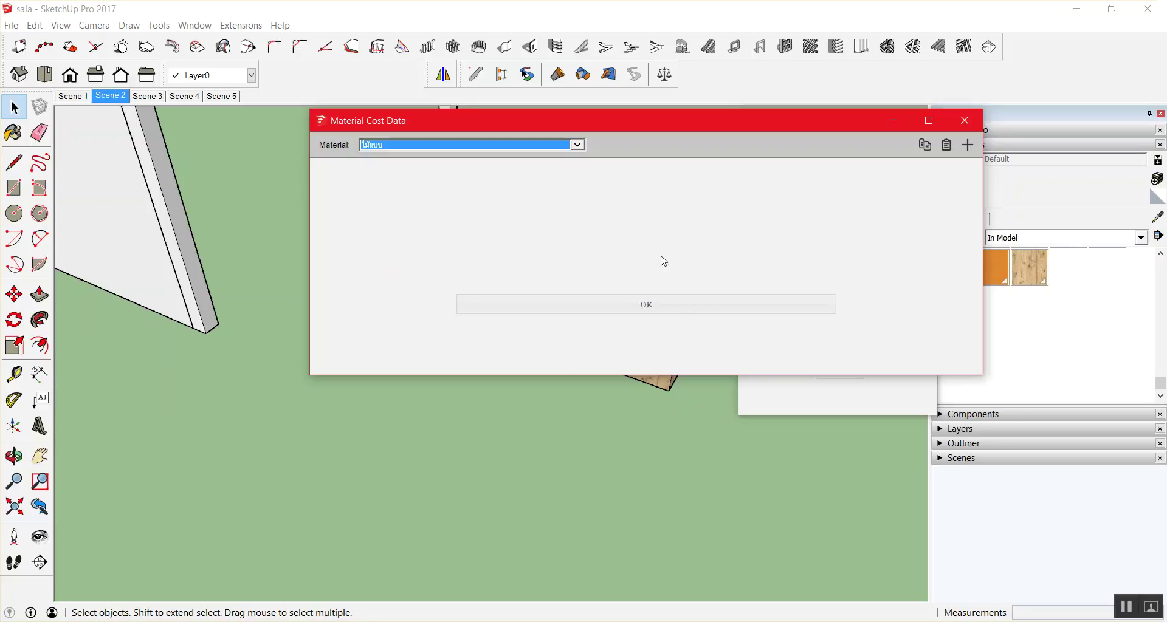
left_click(967, 144)
Name the first ไม้แบบ cost row ค่าแรงไม้แบบ.
left_click(465, 187)
double_click(465, 187)
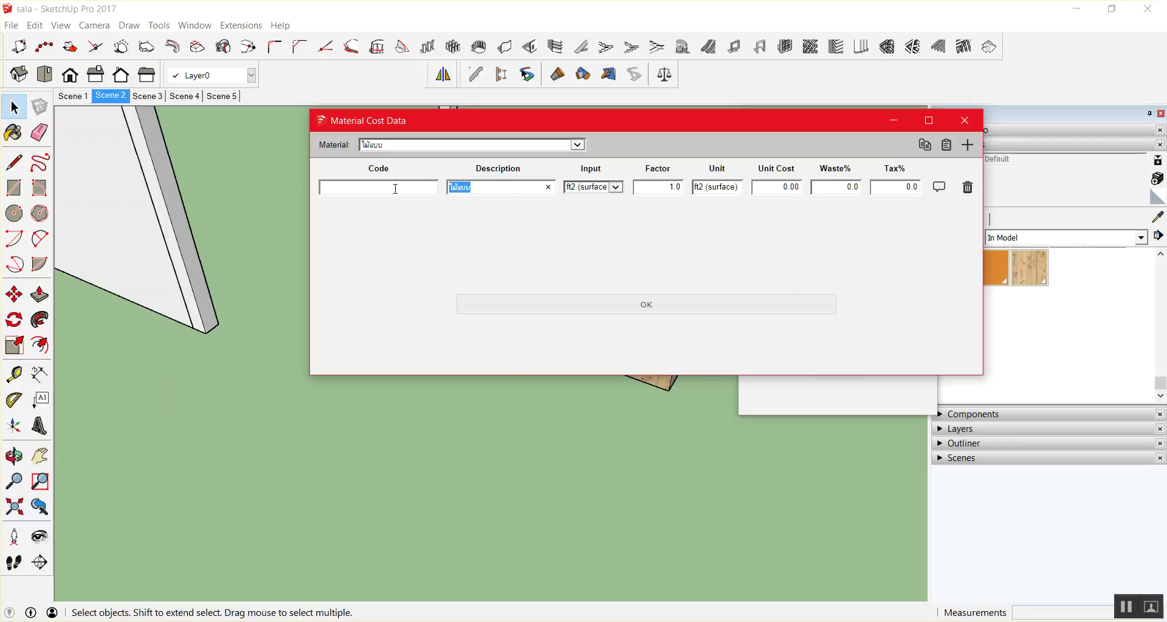
key("BackSpace")
type("8jkci")
key("BackSpace")
key("BackSpace")
key("BackSpace")
type("ค่าแรงไม้")
type("แบบ")
Set the row's Input measurement to m2 (surface).
left_click(615, 187)
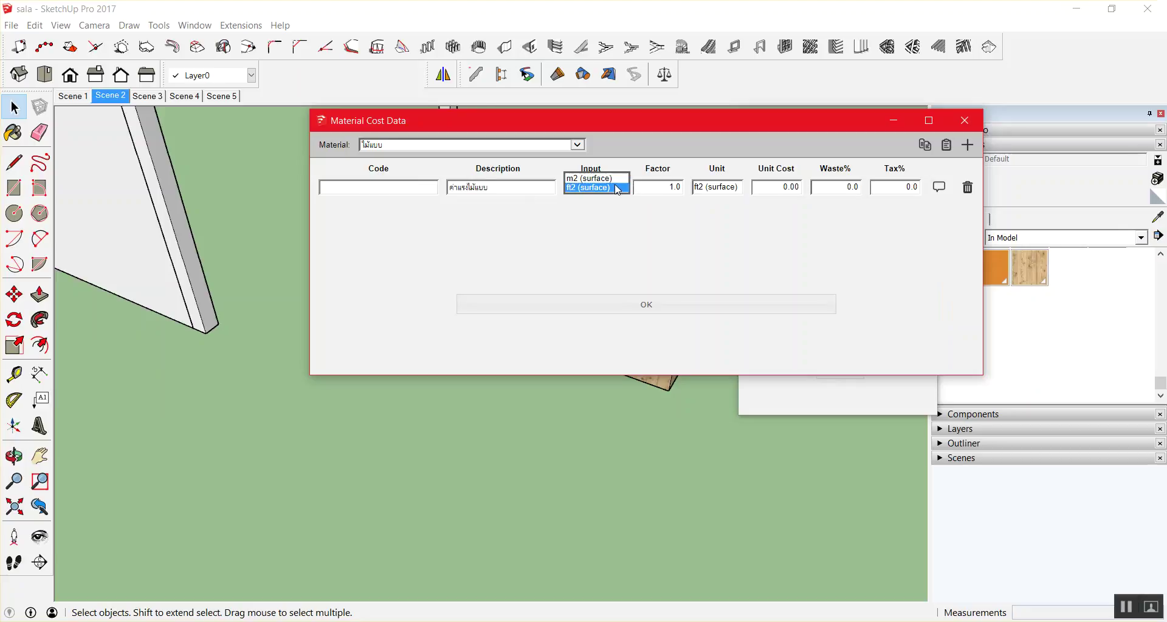
left_click(608, 178)
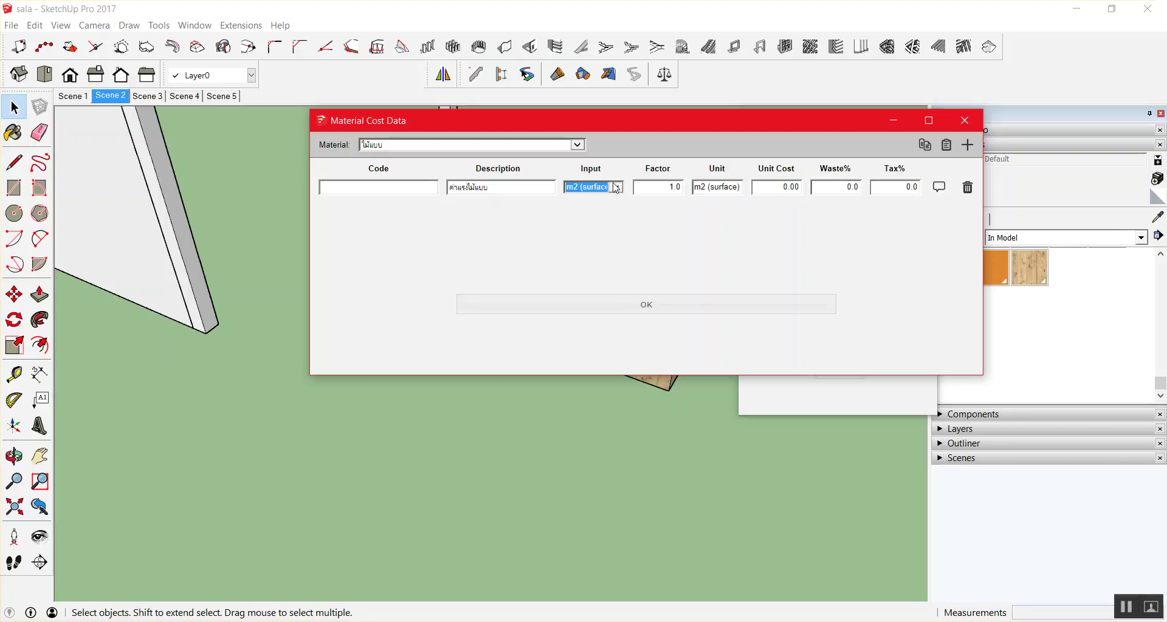
left_click(622, 189)
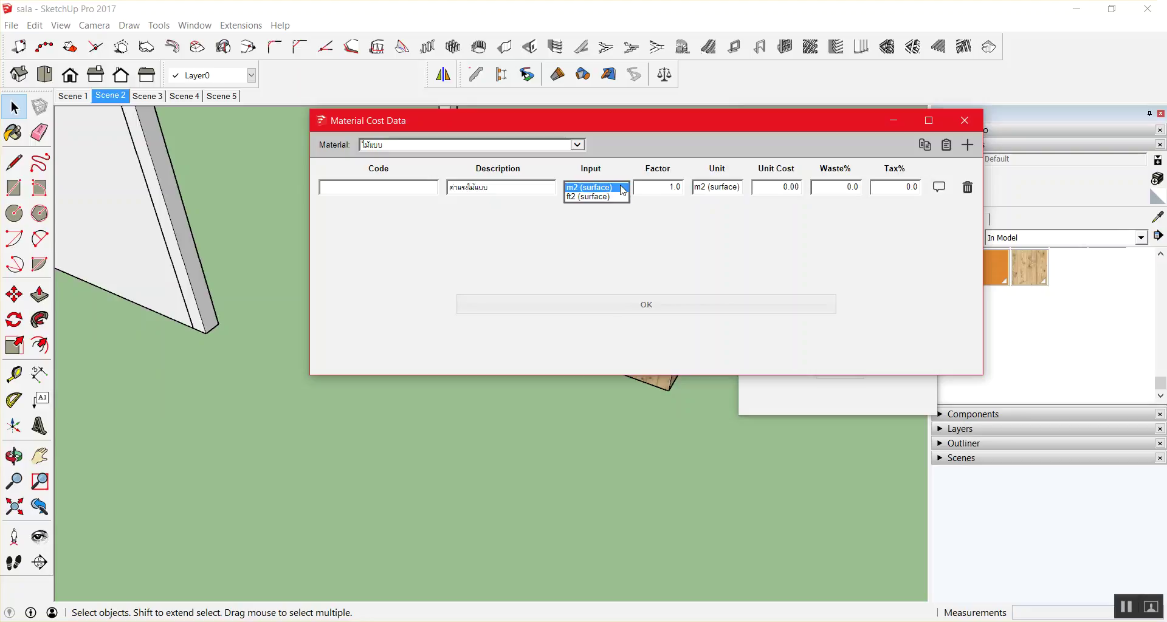
key("ctrl+1")
left_click_drag(574, 176, 555, 192)
mouse_move(428, 210)
left_mouse_down()
mouse_move(626, 192)
mouse_move(596, 176)
left_mouse_up()
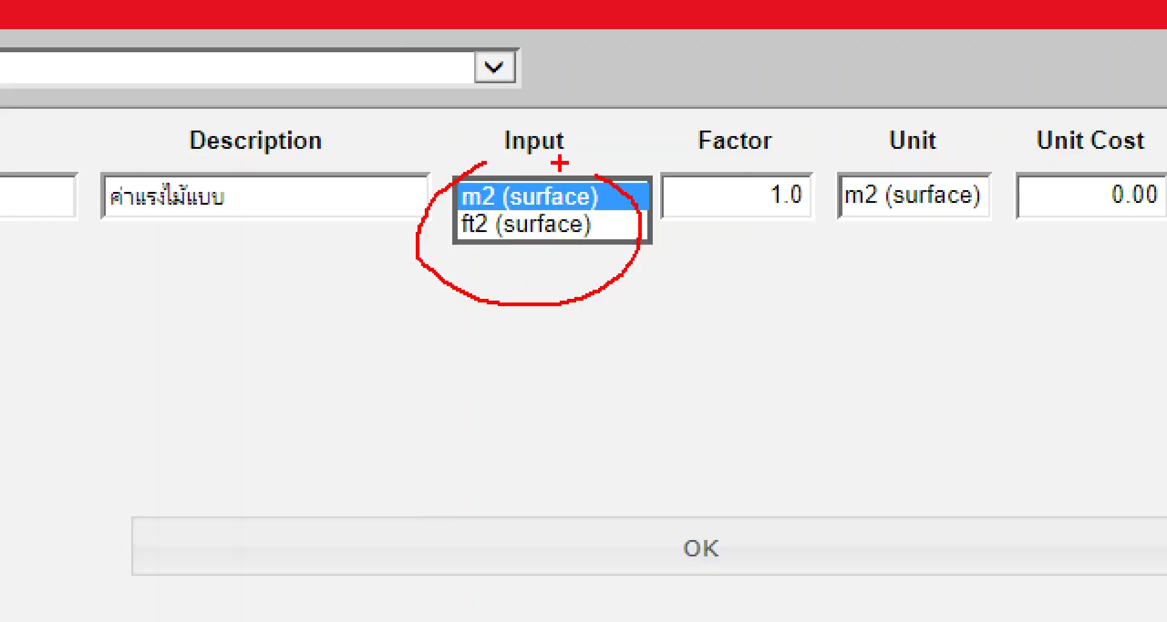
key("Escape")
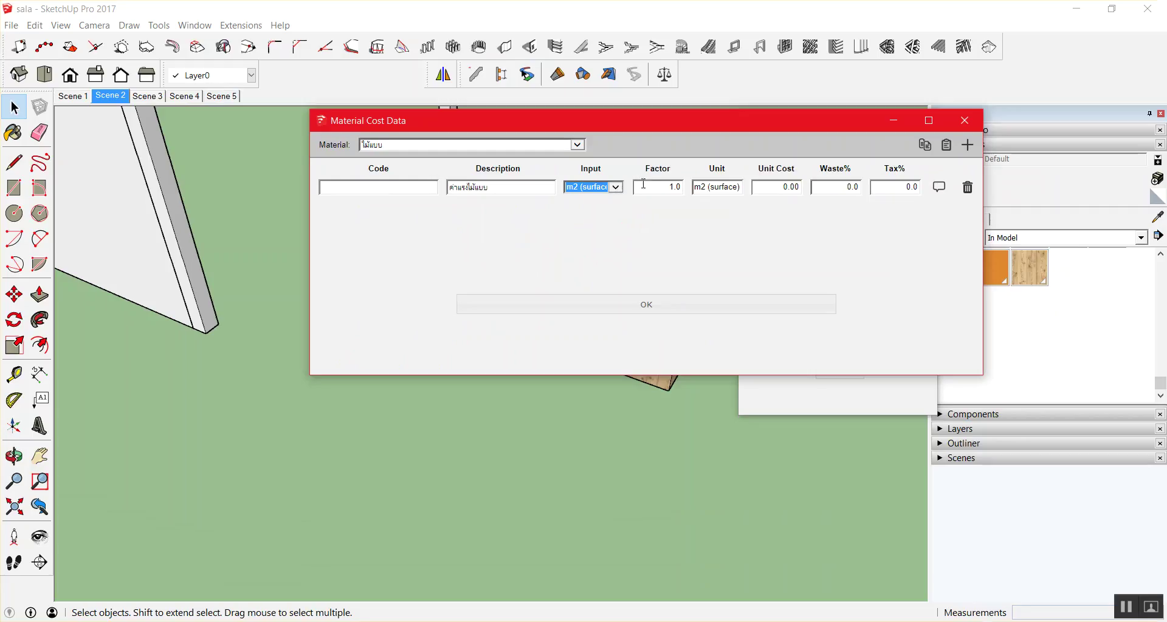
left_click(663, 186)
Give the row unit ตร.ม. and unit cost 133.
left_click_drag(783, 186, 794, 187)
triple_click(721, 186)
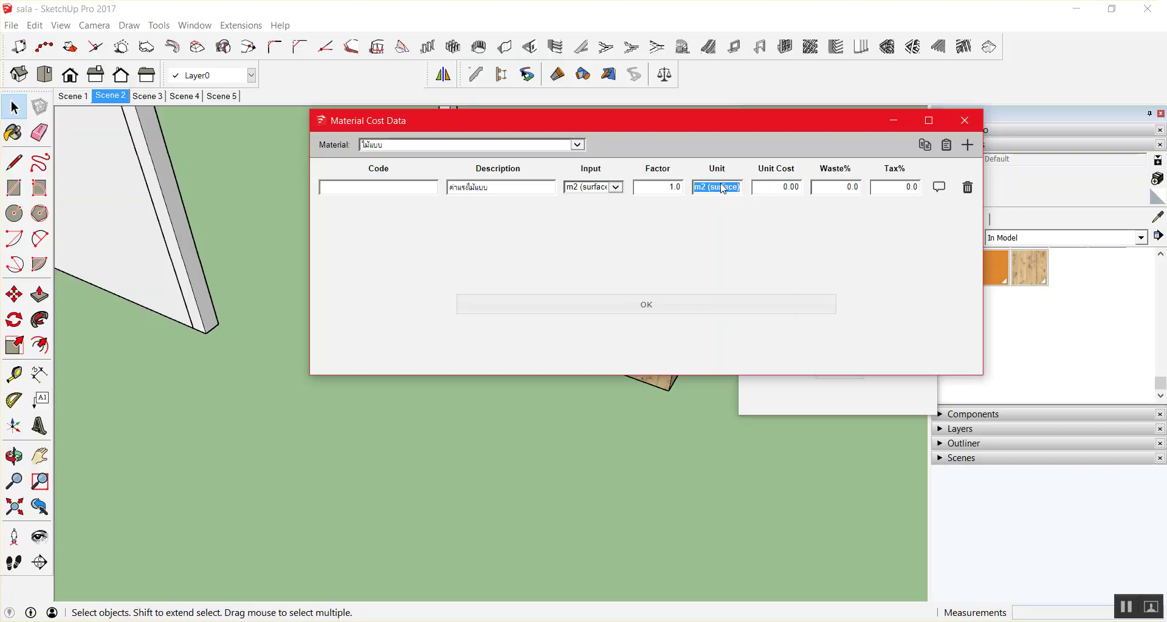
type("ตร")
type(".ม.")
key("Tab")
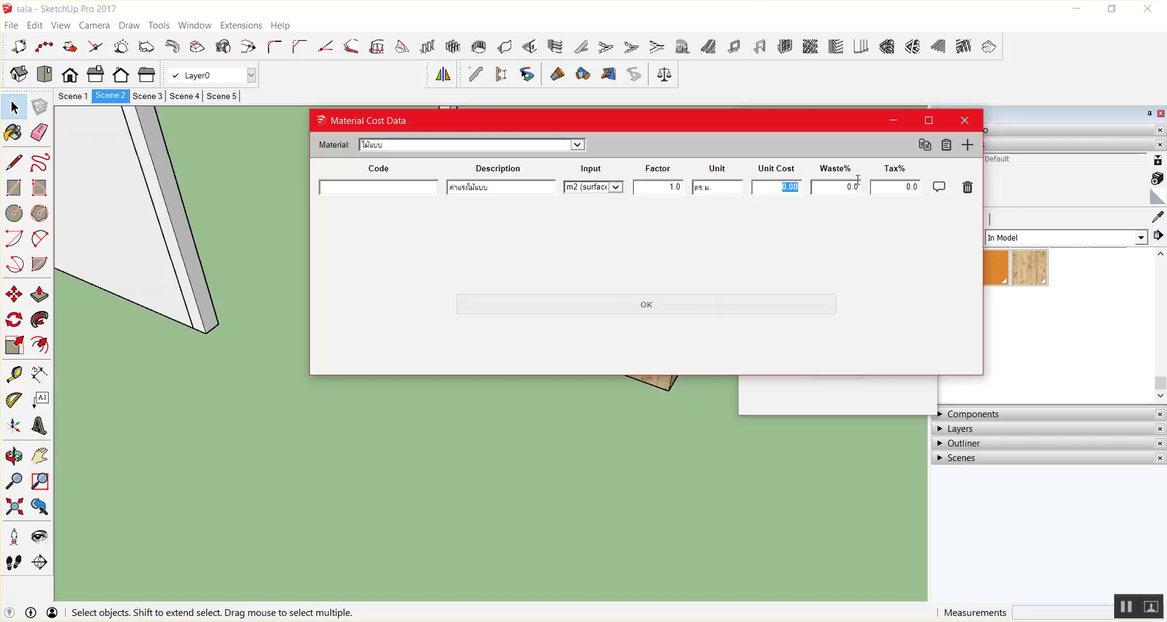
type("133")
Add a second cost row named ค่าไม้แบบ measured in m2 (surface).
left_click(968, 148)
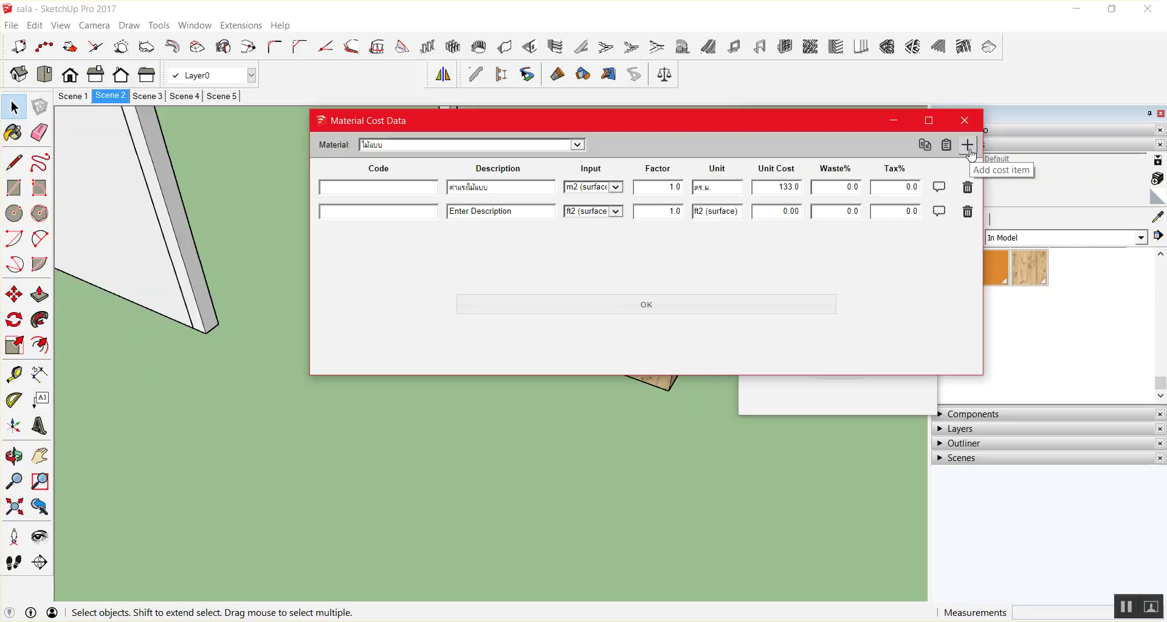
left_click(524, 216)
triple_click(524, 216)
key("BackSpace")
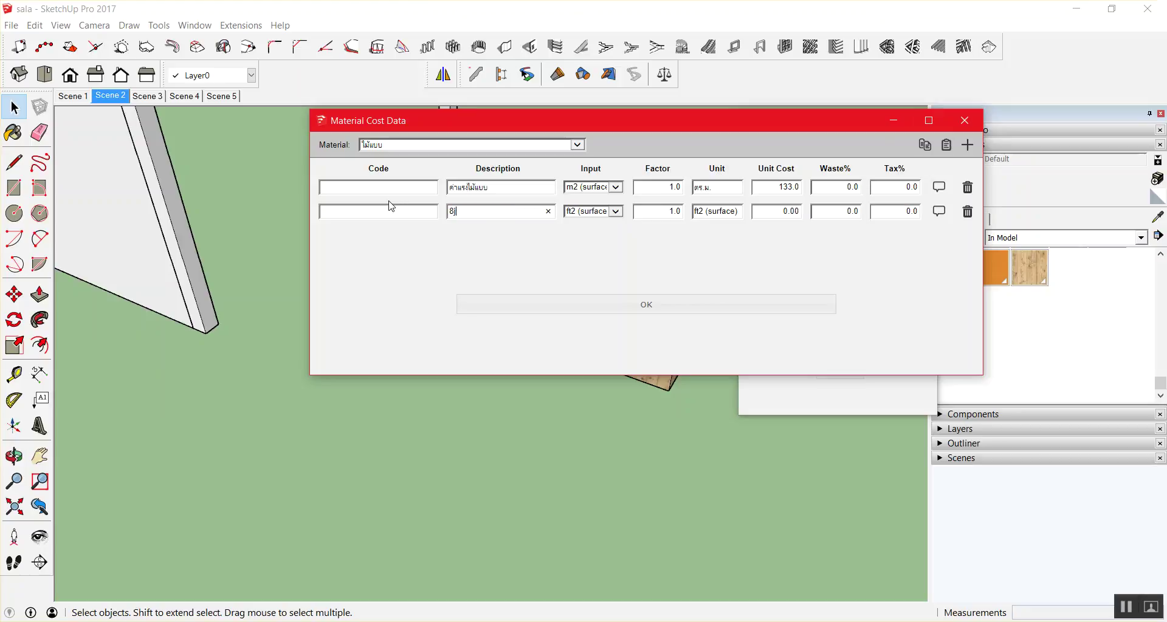
type("ค่าไม้แบบ")
left_click(617, 212)
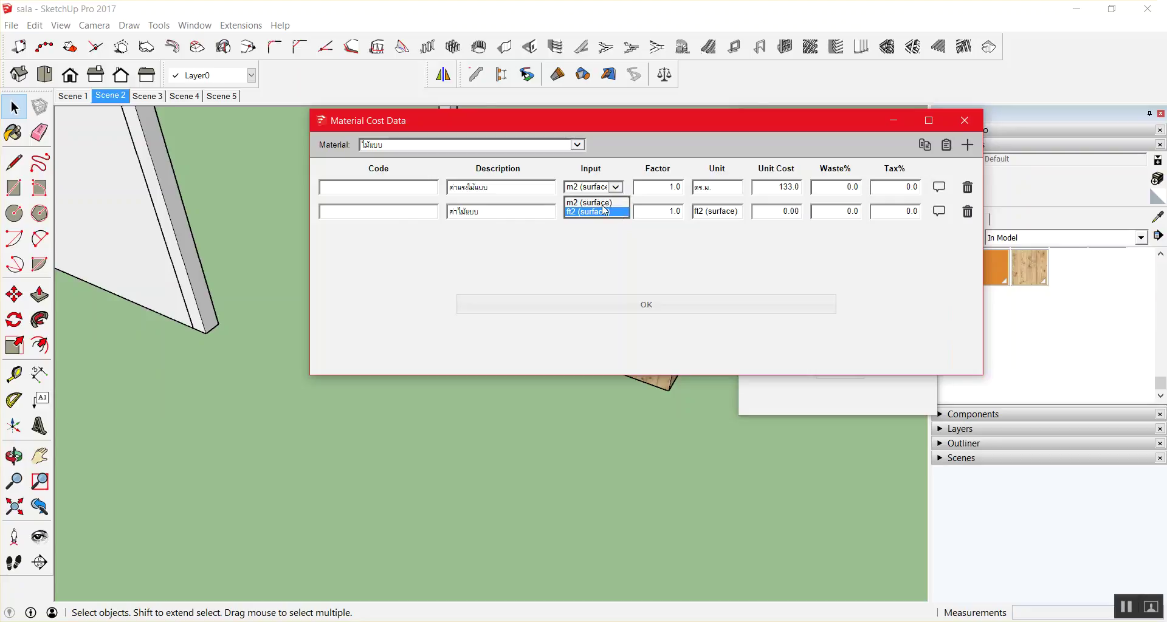
left_click(605, 211)
left_click(619, 213)
left_click(590, 202)
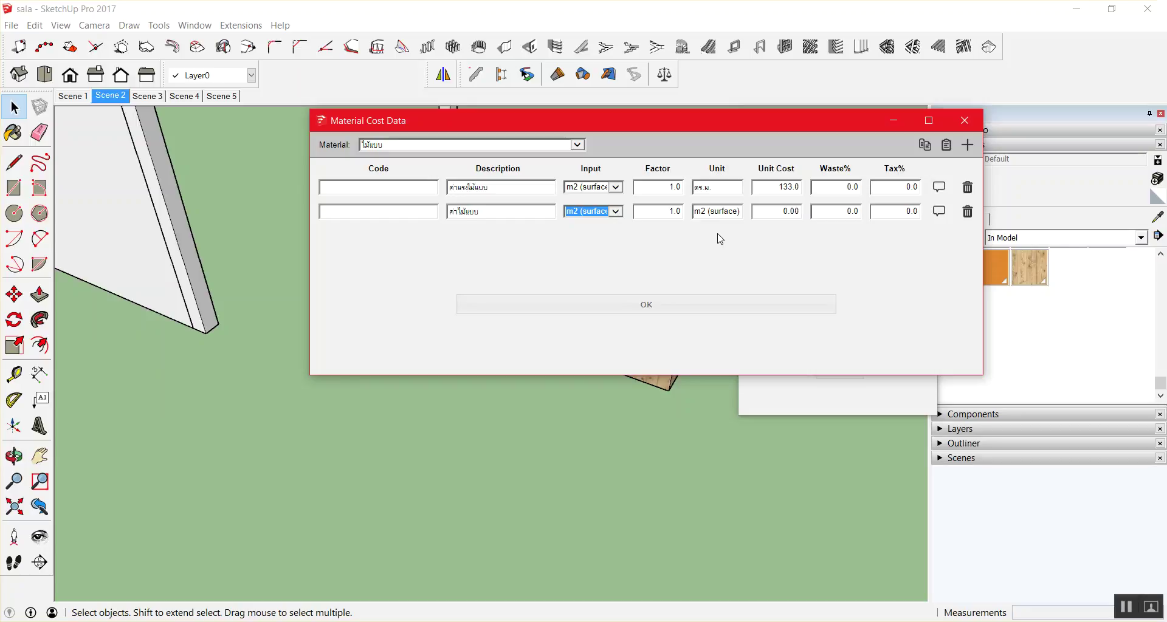
Give the ค่าไม้แบบ row unit ลบ.ฟ., factor 0.8 and unit cost 650.
left_click_drag(697, 215, 756, 216)
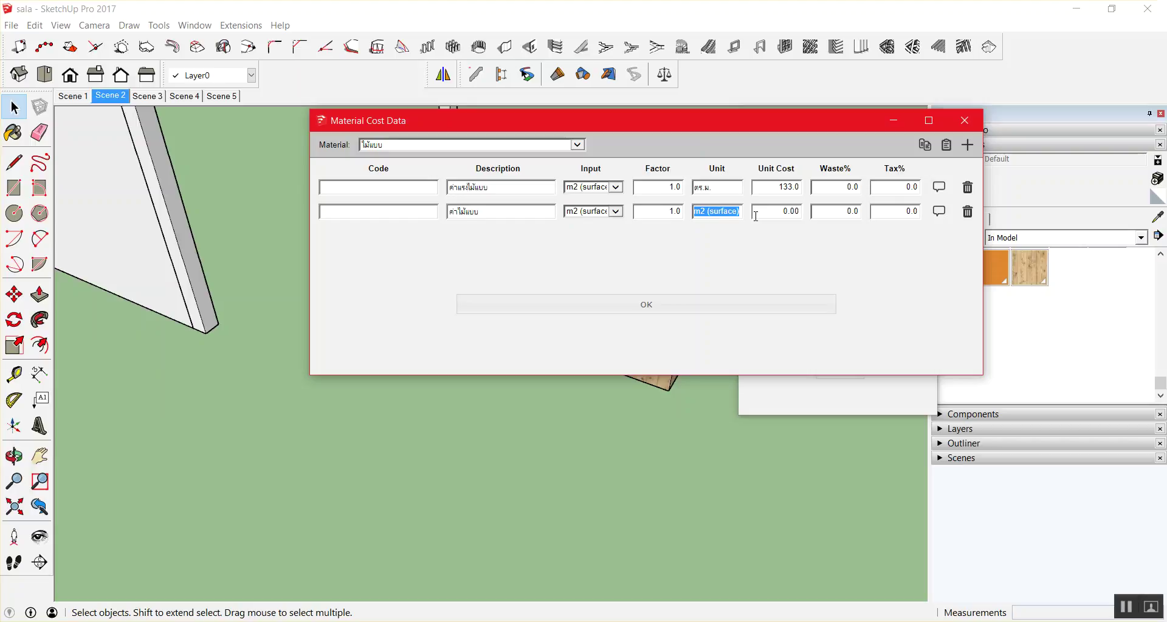
type("ลบ.ฟ.")
key("shift+Tab")
type("จ")
type("0.8")
left_click(772, 211)
double_click(772, 211)
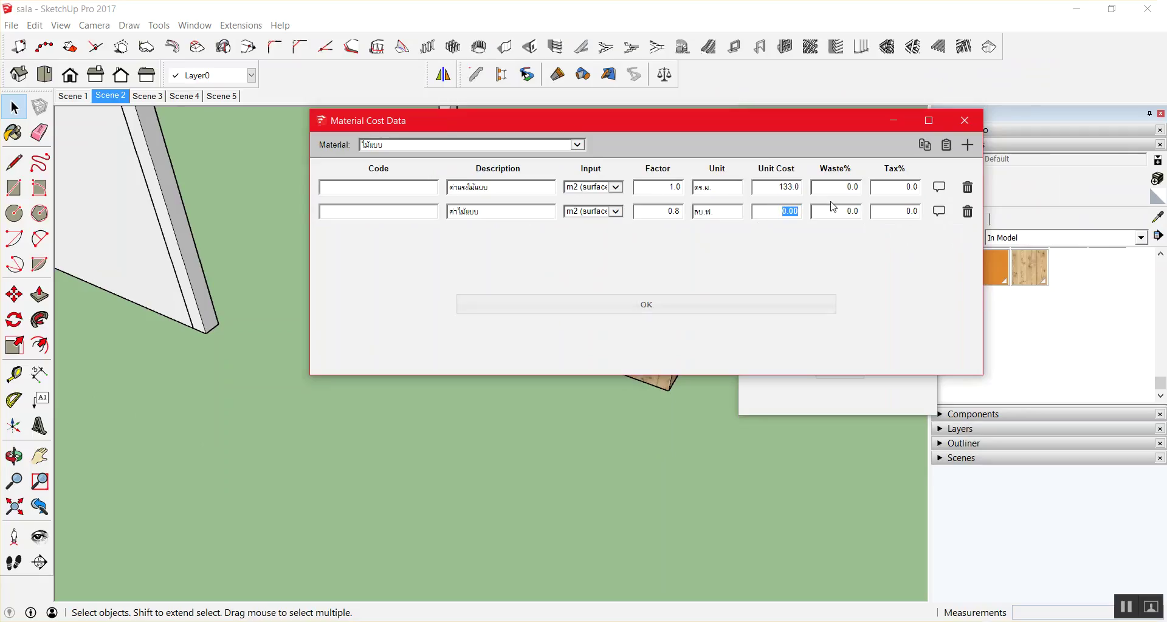
type("650")
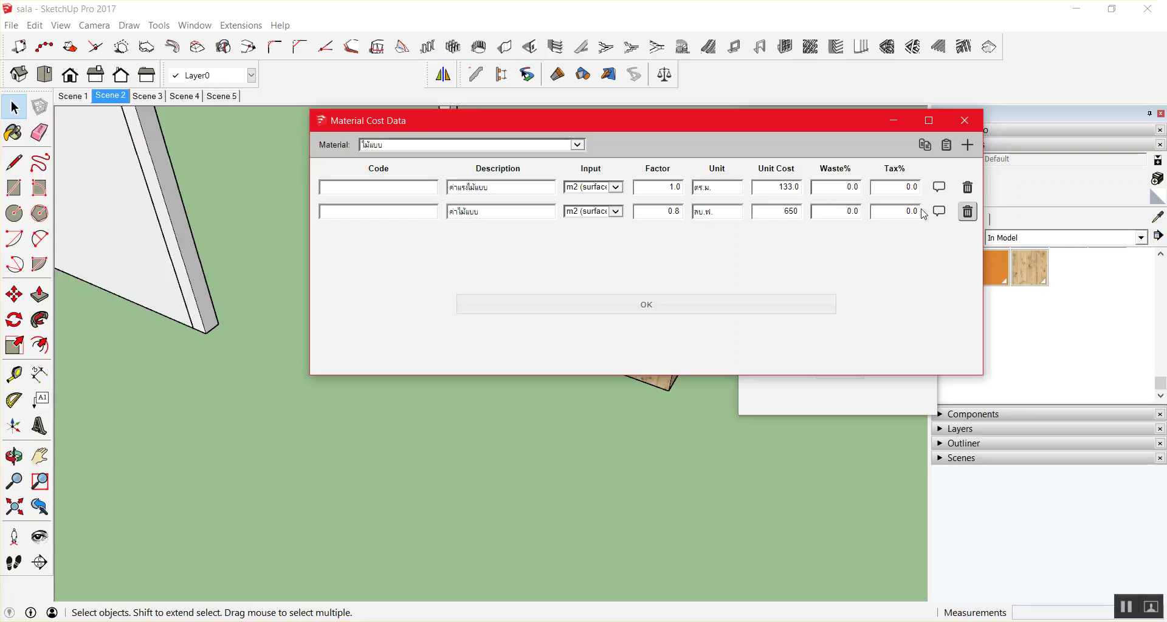
Add a third cost row named ไม้คร่าว measured in m2 (surface).
left_click(967, 145)
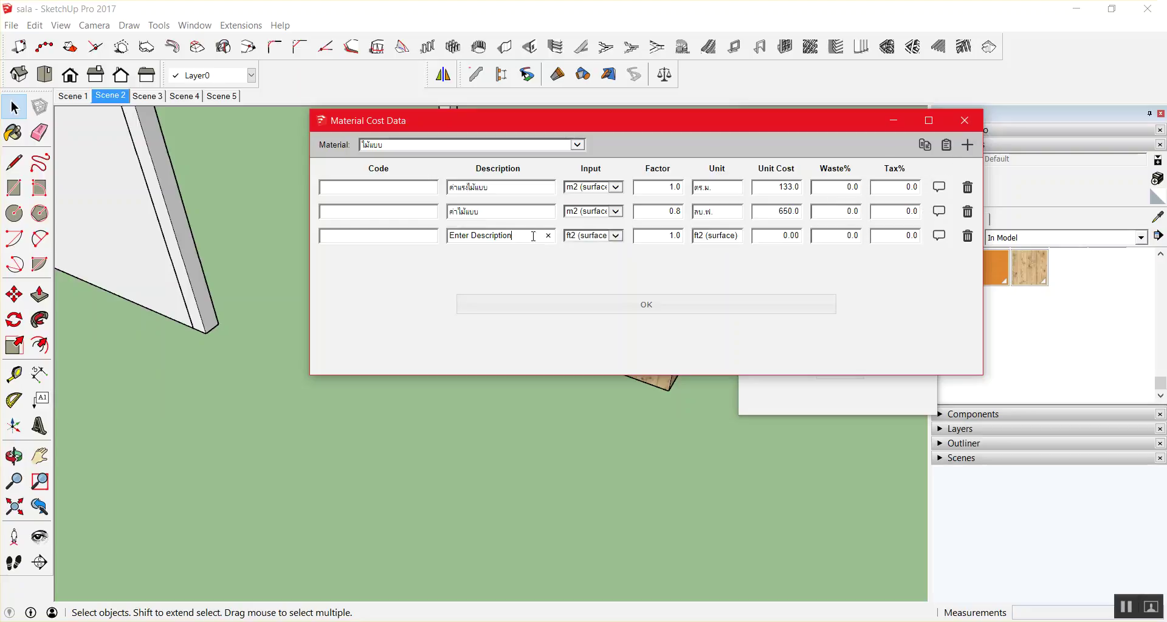
left_click(486, 236)
type("ค่า")
key("BackSpace")
key("BackSpace")
type("ไม้คร่าว")
left_click(616, 236)
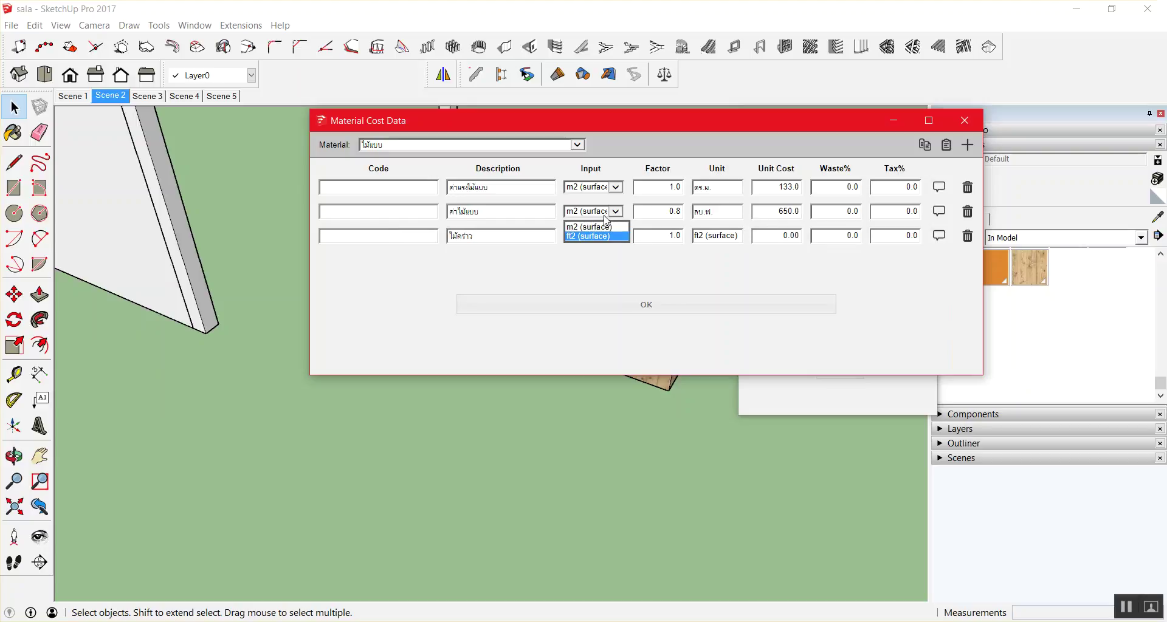
left_click(589, 238)
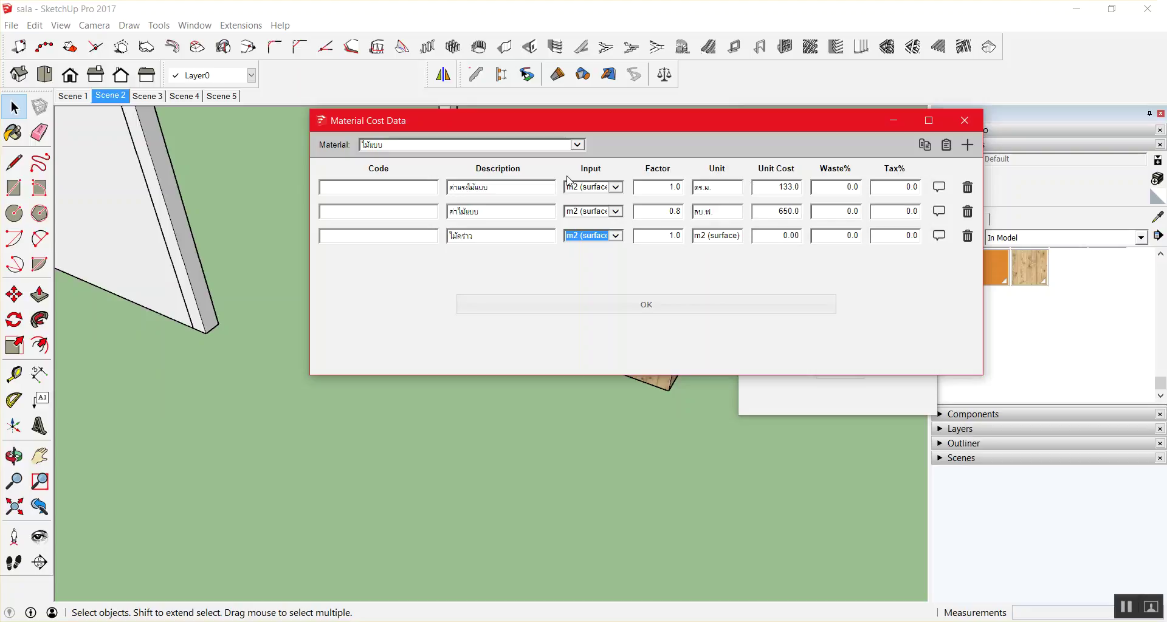
Set the ไม้คร่าว row's factor to 0.24 and unit to ลบ.ฟ.
key("Tab")
key("super+space")
type("0.24")
triple_click(721, 238)
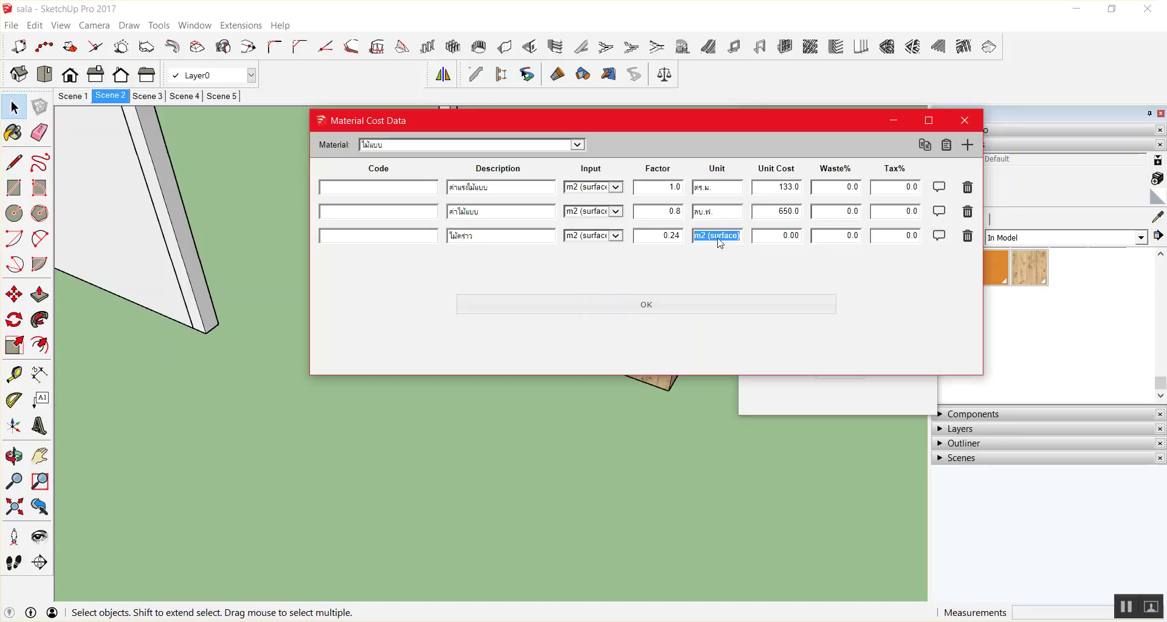
key("BackSpace")
type("ลบ.")
type("ฟ.")
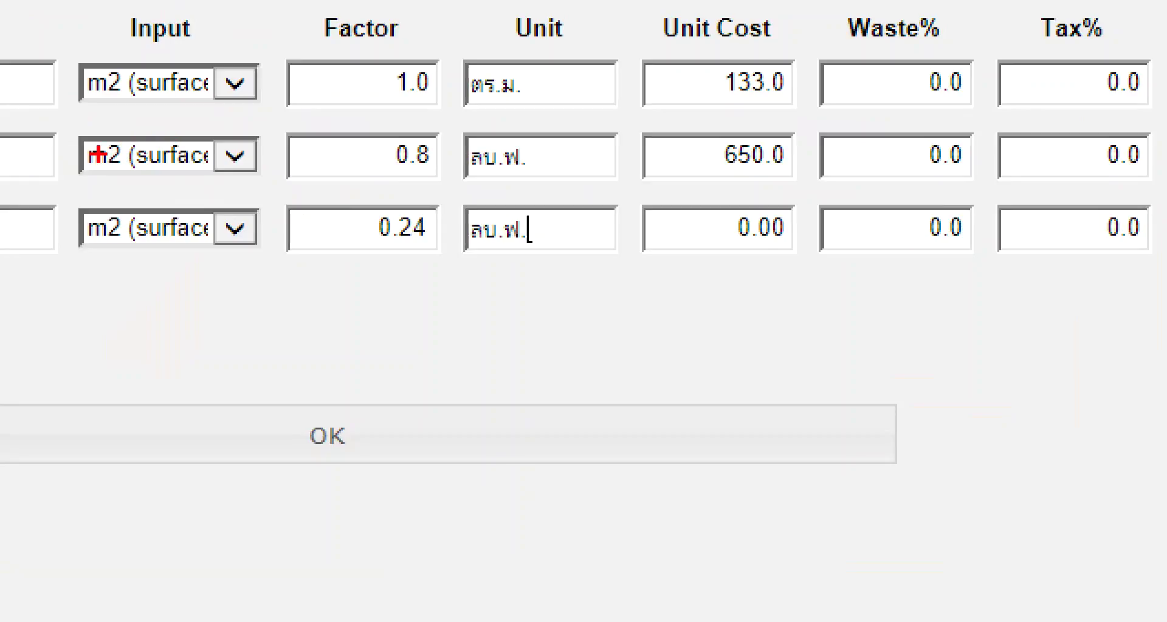
left_click_drag(170, 167, 194, 149)
mouse_move(198, 148)
left_mouse_down()
mouse_move(348, 132)
mouse_move(412, 165)
left_mouse_up()
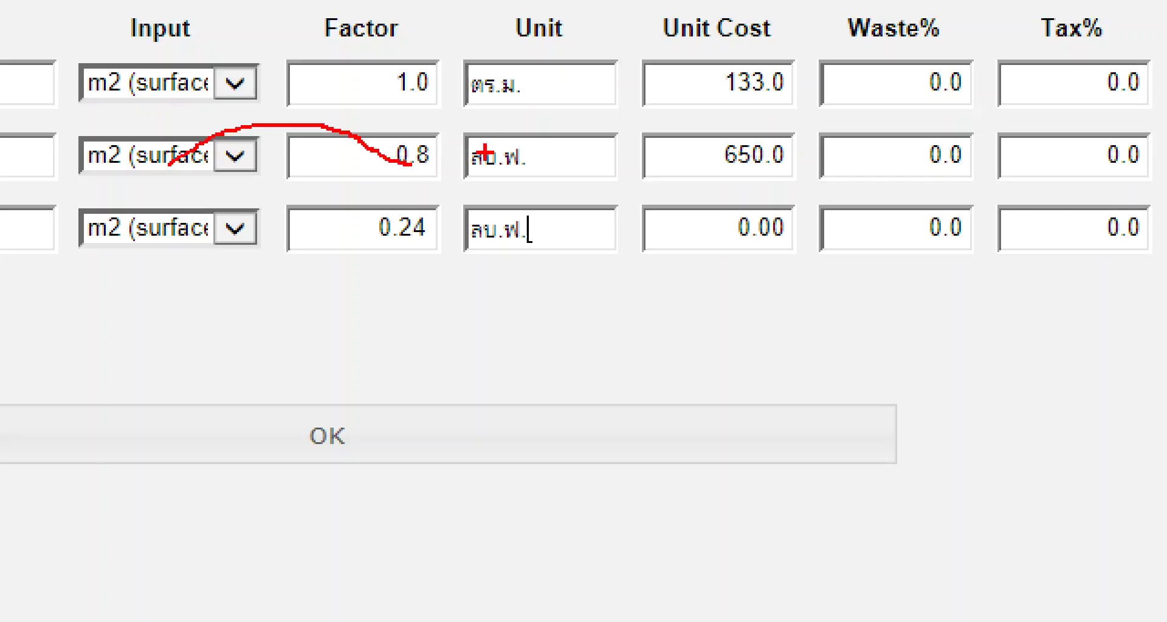
mouse_move(639, 152)
left_mouse_down()
mouse_move(698, 149)
mouse_move(694, 161)
left_mouse_up()
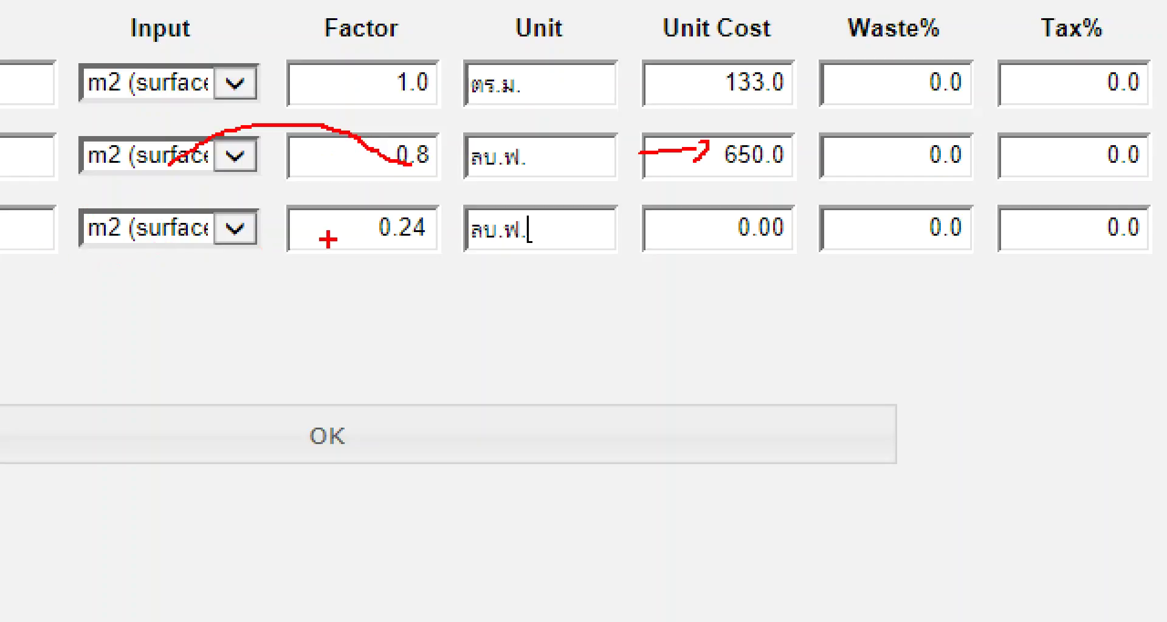
mouse_move(326, 235)
left_mouse_down()
mouse_move(370, 181)
mouse_move(349, 188)
mouse_move(461, 214)
left_mouse_up()
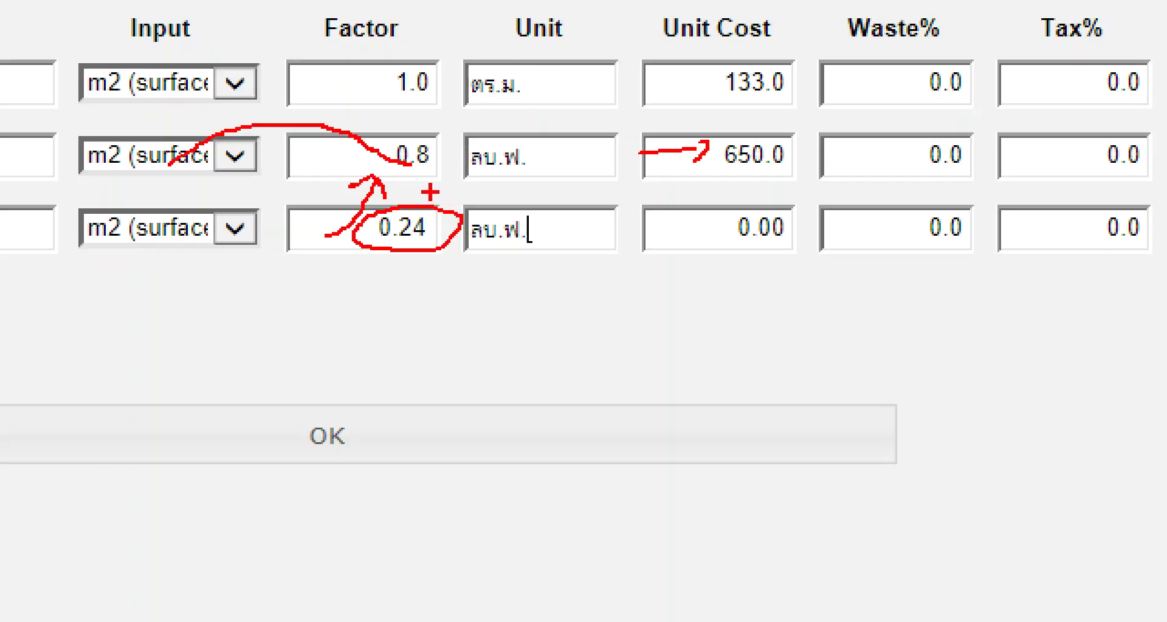
mouse_move(452, 290)
left_mouse_down()
mouse_move(645, 303)
mouse_move(631, 347)
left_mouse_up()
mouse_move(734, 311)
left_mouse_down()
mouse_move(748, 327)
mouse_move(735, 311)
left_mouse_up()
left_click_drag(907, 245, 825, 345)
left_click_drag(834, 297, 848, 296)
left_click(880, 299)
mouse_move(925, 350)
left_mouse_down()
mouse_move(977, 286)
mouse_move(951, 263)
left_mouse_up()
left_click_drag(985, 328, 1132, 304)
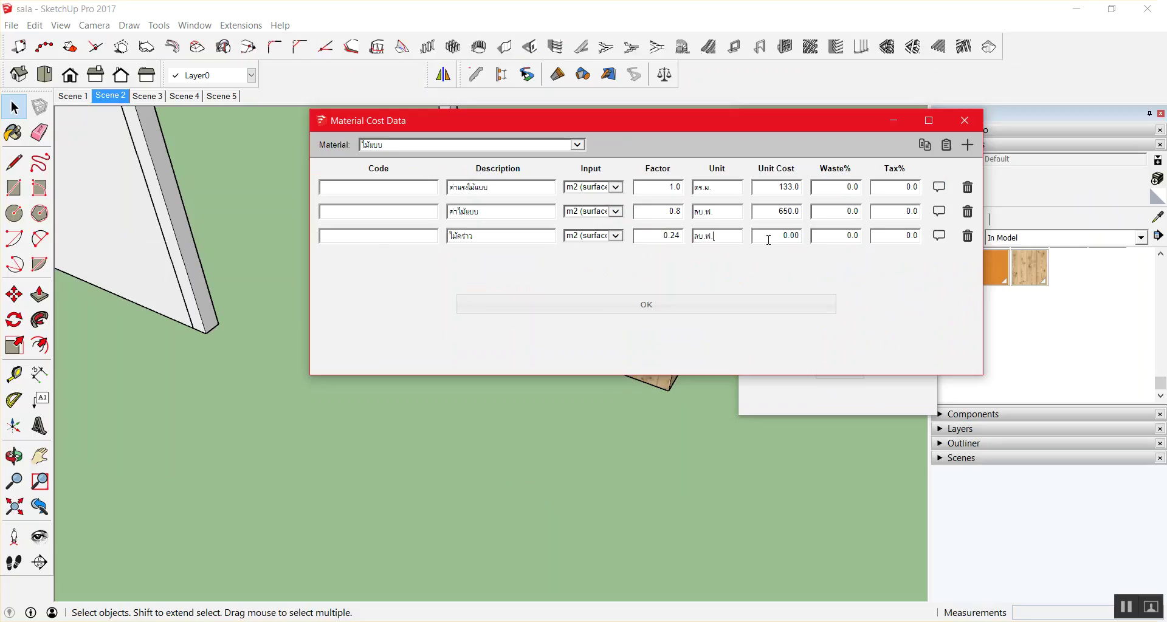
double_click(769, 238)
Price the ไม้คร่าว row at 700 and add a fourth row ตะปู measured in m2 (surface).
key("BackSpace")
type("700")
left_click(968, 145)
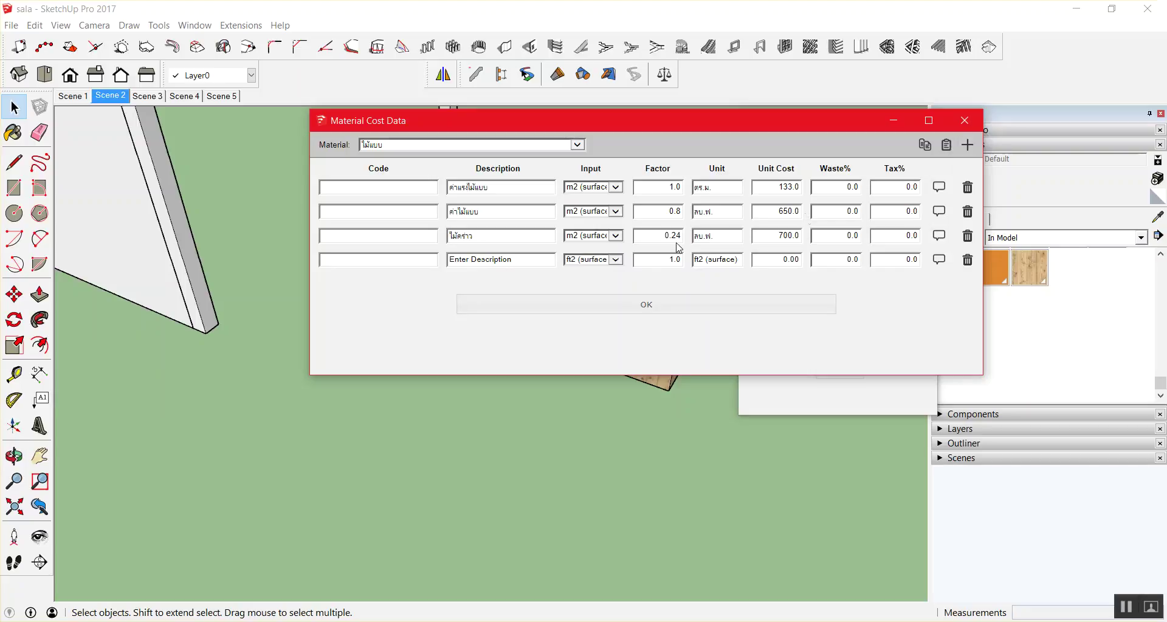
left_click(462, 259)
key("BackSpace")
type("ตะ")
type("ปู")
left_click(616, 262)
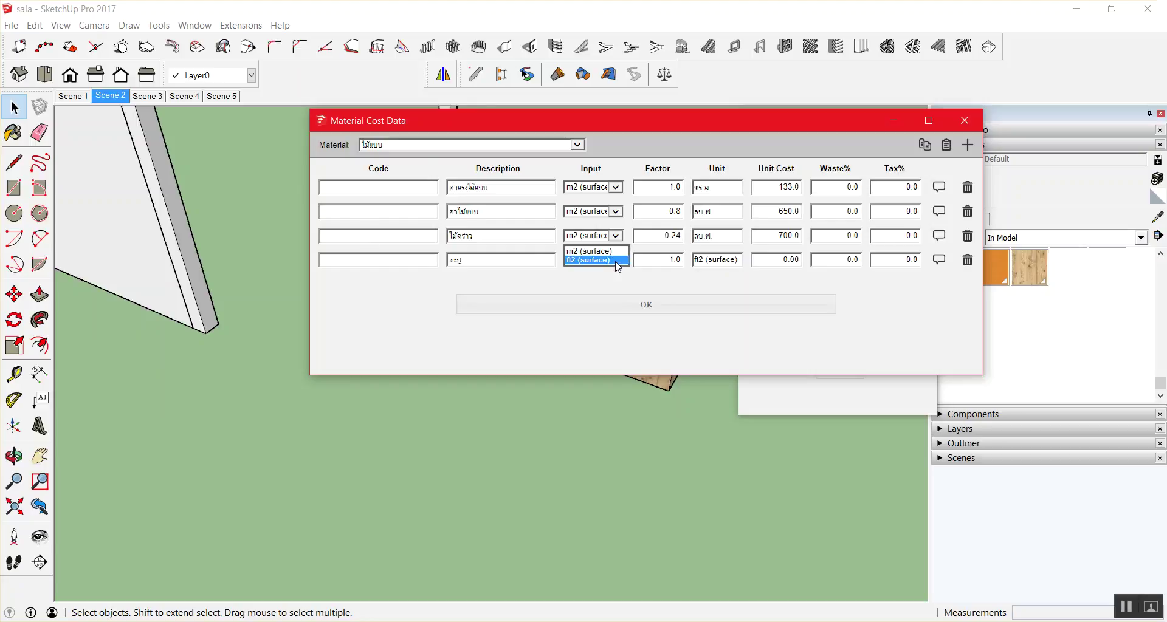
left_click(617, 252)
key("Tab")
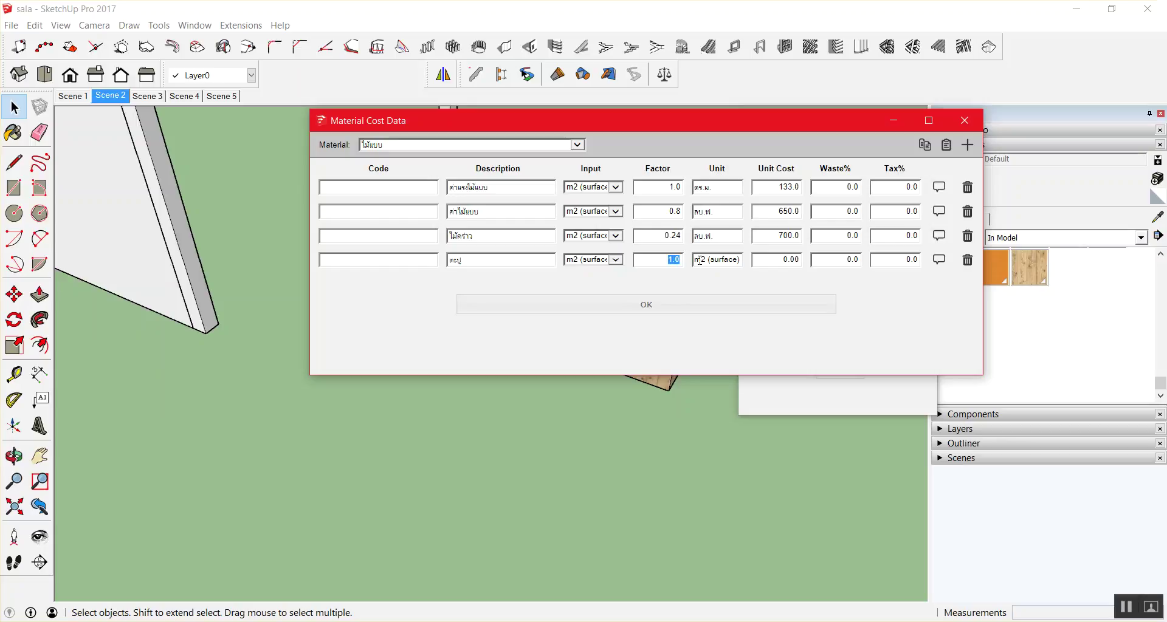
Give the ตะปู row factor 0.2, unit กก. and unit cost 25, then confirm with OK.
type("ฟ่")
key("BackSpace")
key("BackSpace")
type("0.2")
triple_click(705, 266)
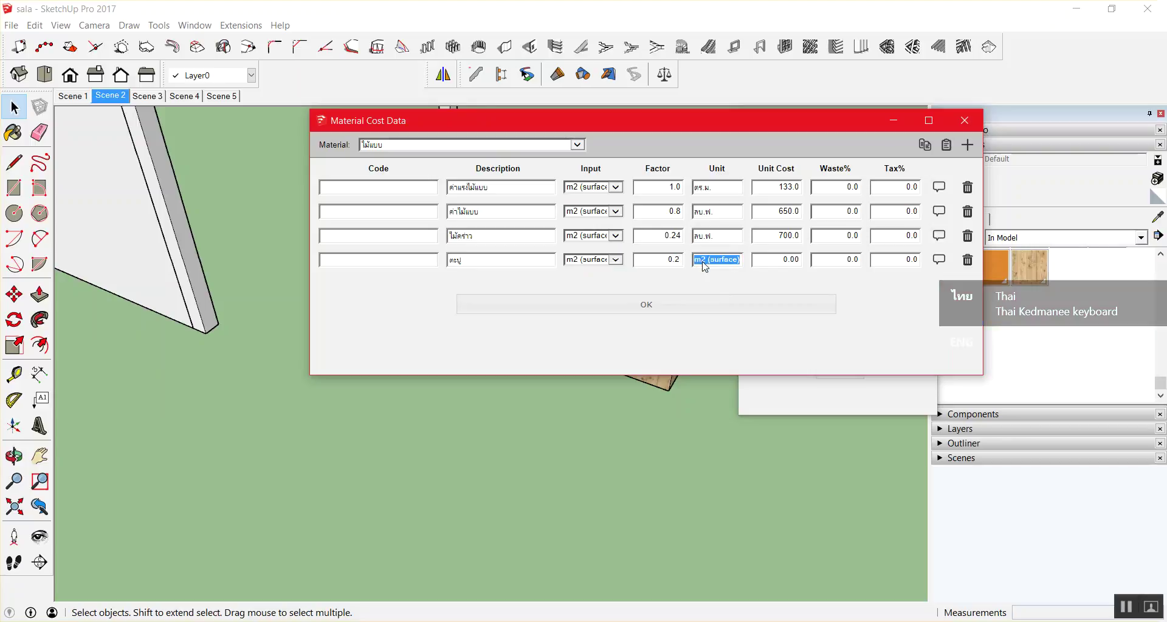
right_click(705, 266)
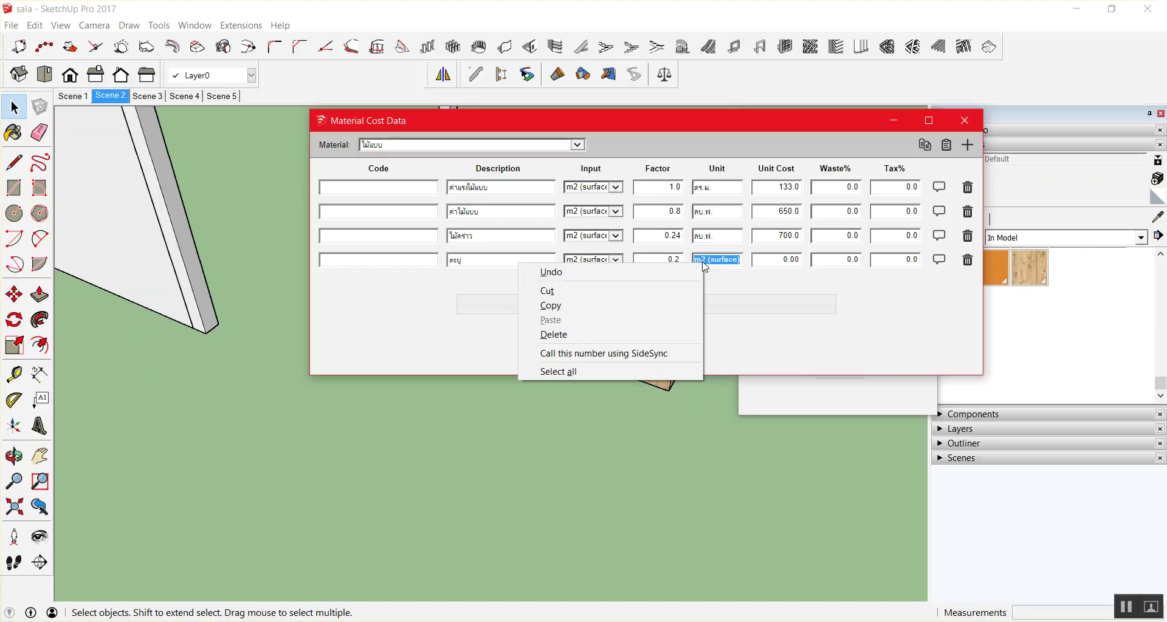
key("Escape")
key("BackSpace")
type("กก.")
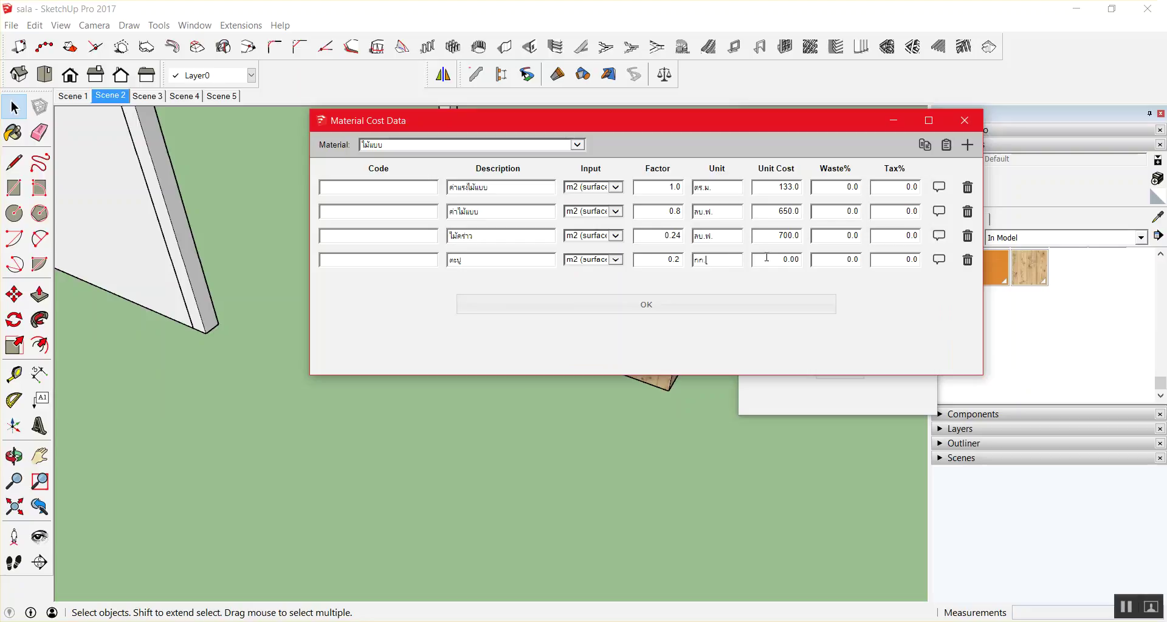
key("Tab")
type("25")
left_click(693, 299)
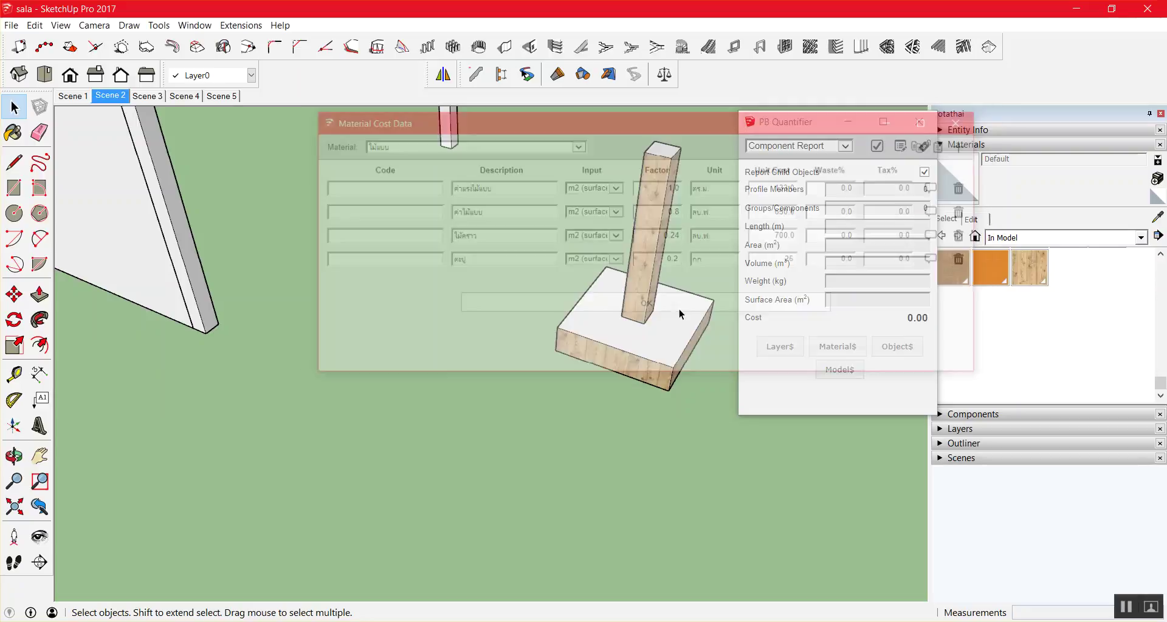
Verify the footing costs 1,426.00 and show its itemized breakdown in PB Cost Inspector.
scroll(578, 322, "down", 3)
scroll(654, 315, "up", 3)
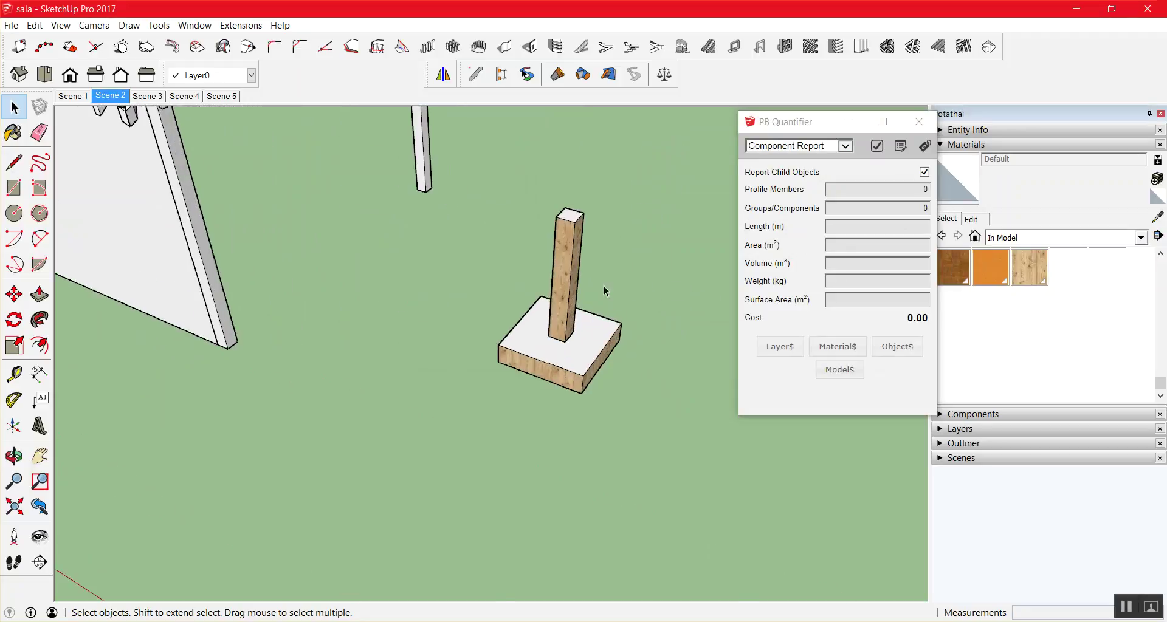
left_click(580, 381)
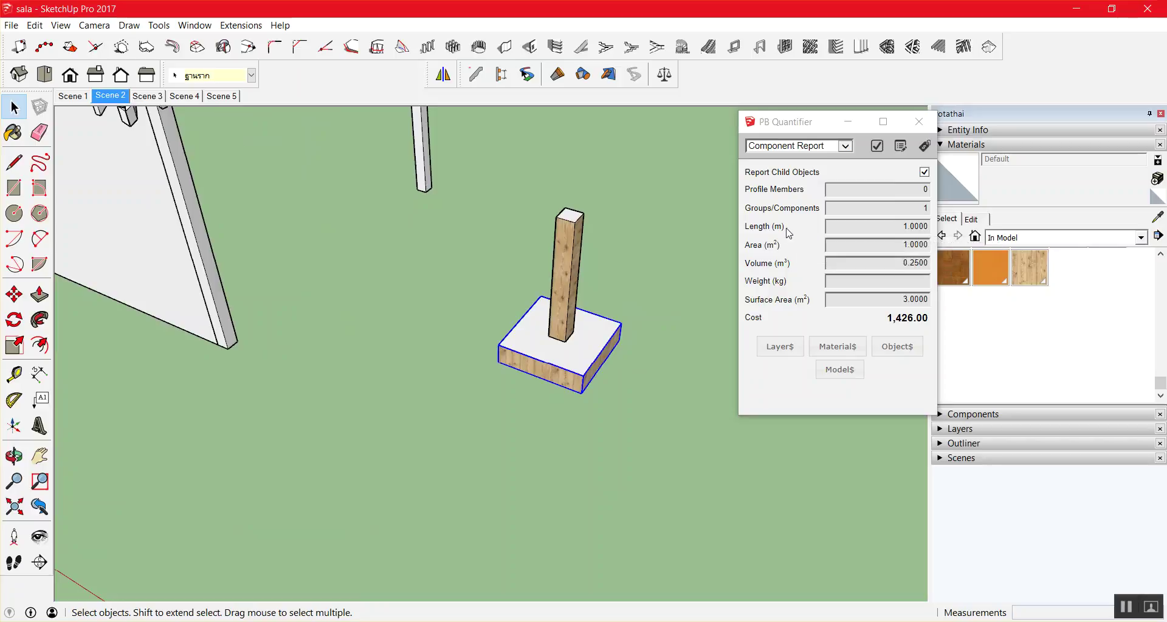
mouse_move(761, 245)
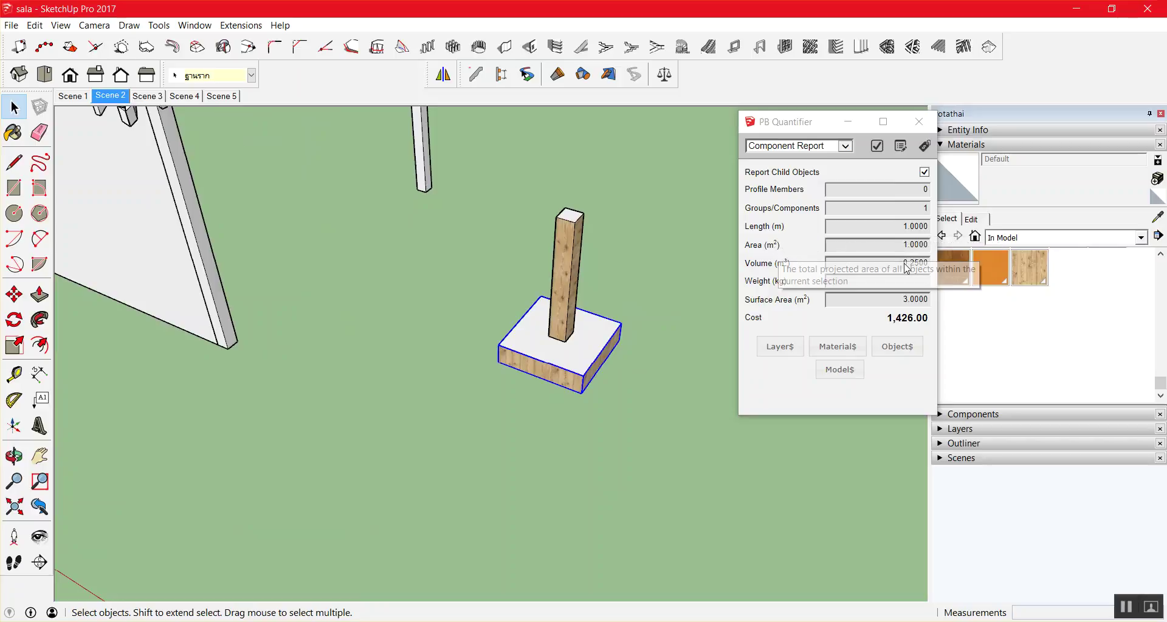
left_click(656, 345)
left_click(581, 372)
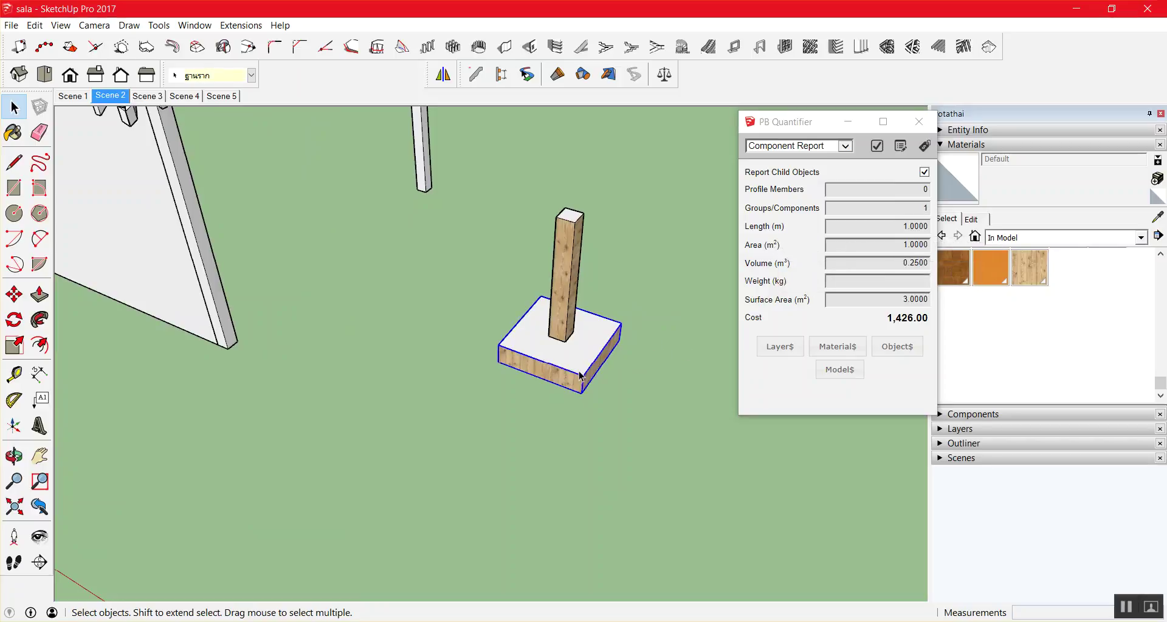
left_click(662, 268)
scroll(649, 263, "down", 2)
scroll(650, 263, "up", 1)
scroll(657, 253, "up", 2)
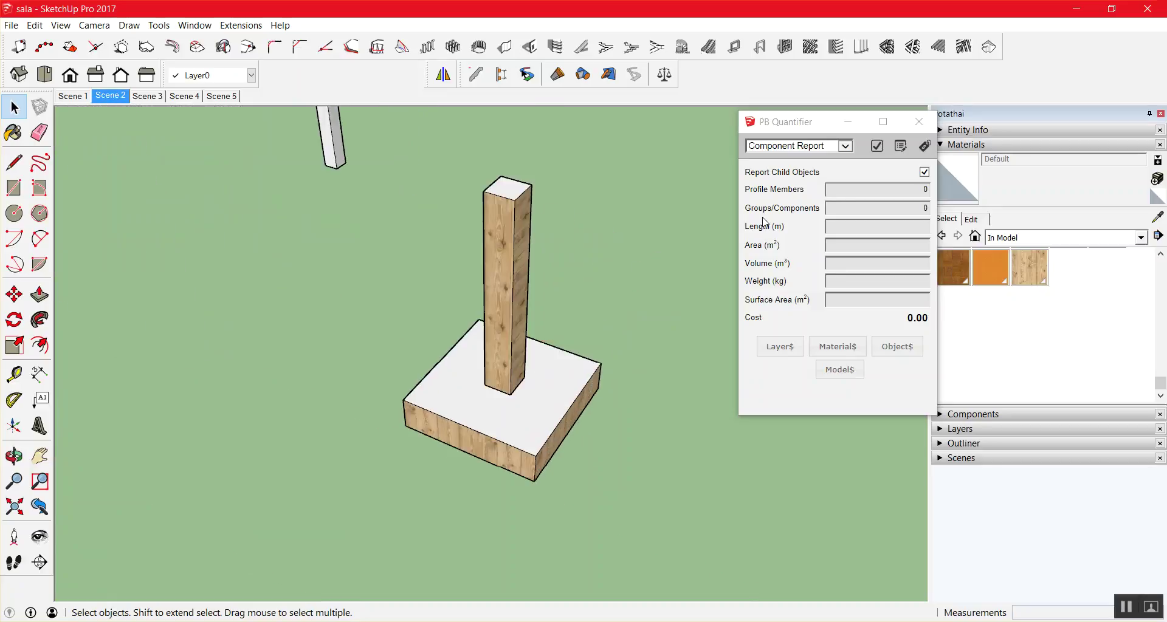
left_click(923, 152)
left_click(515, 424)
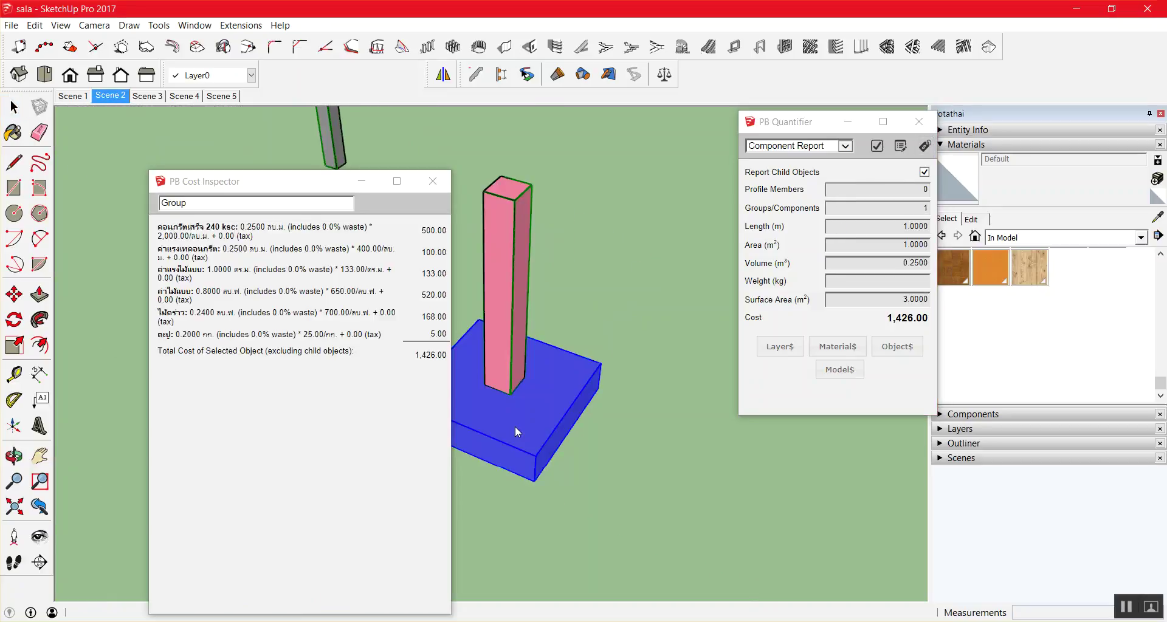
Move the cost breakdown window aside, then close the cost windows.
left_click_drag(285, 181, 723, 58)
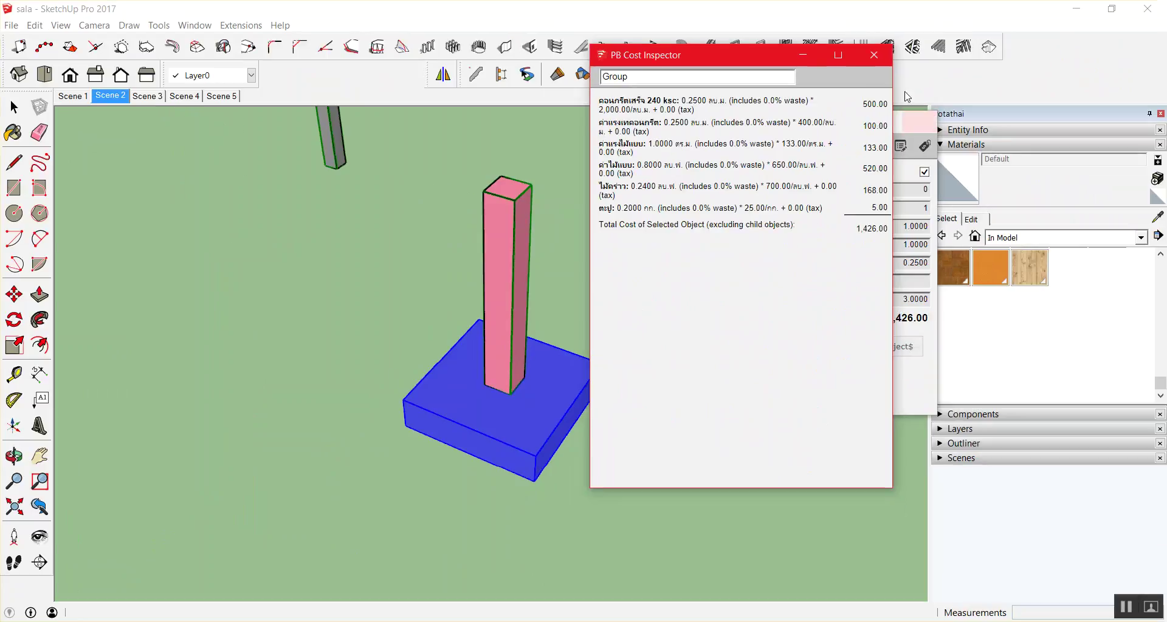
left_click(874, 59)
left_click(918, 121)
left_click(654, 253)
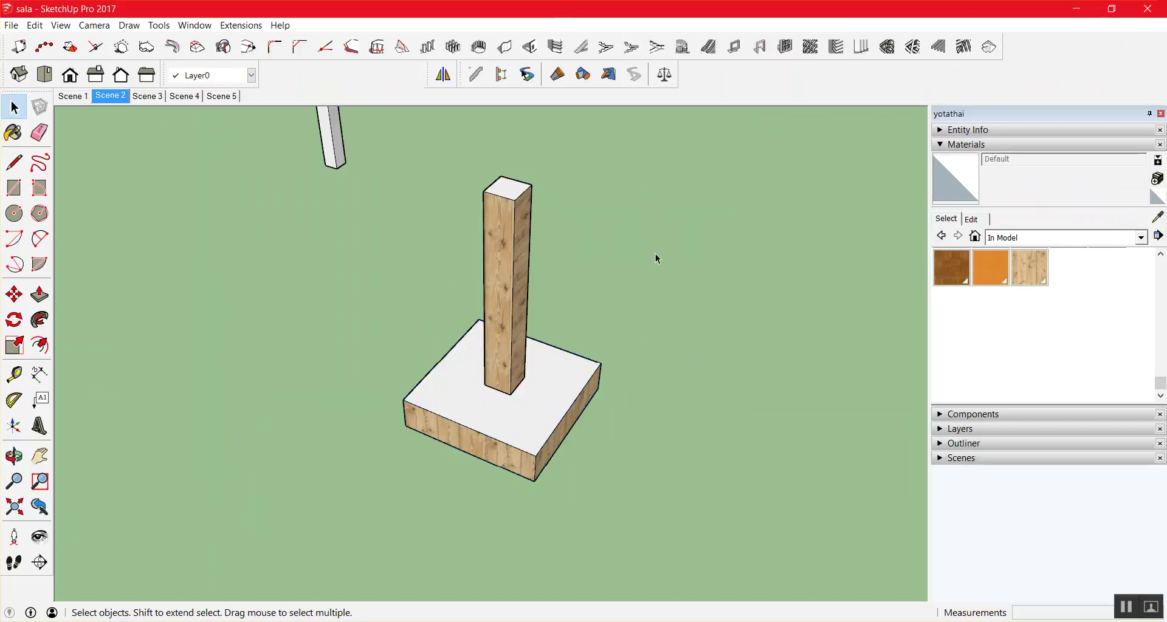
Reopen PB Cost Inspector and pick the footing to list its six cost lines totalling 1,426.00.
left_click(665, 74)
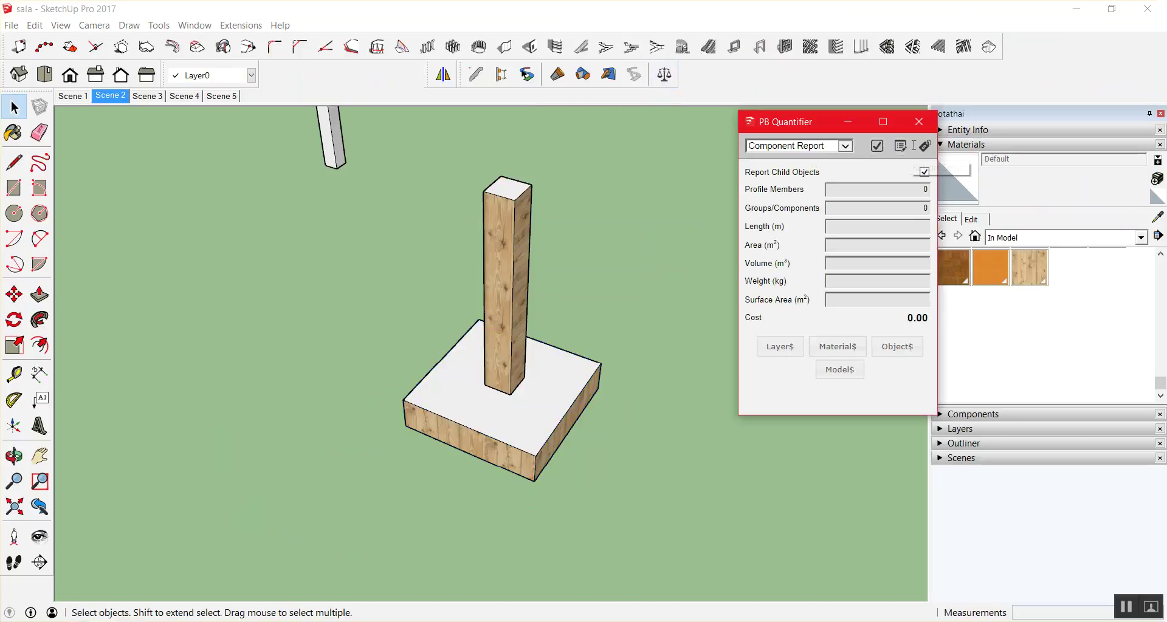
left_click(922, 148)
left_click(923, 147)
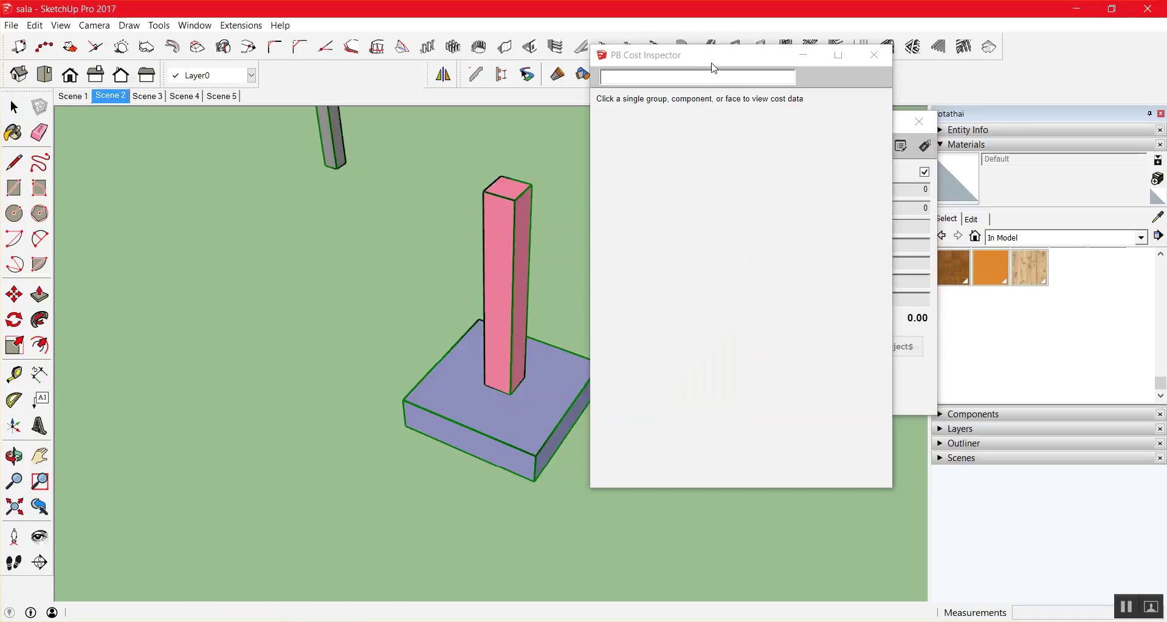
left_click_drag(712, 64, 867, 77)
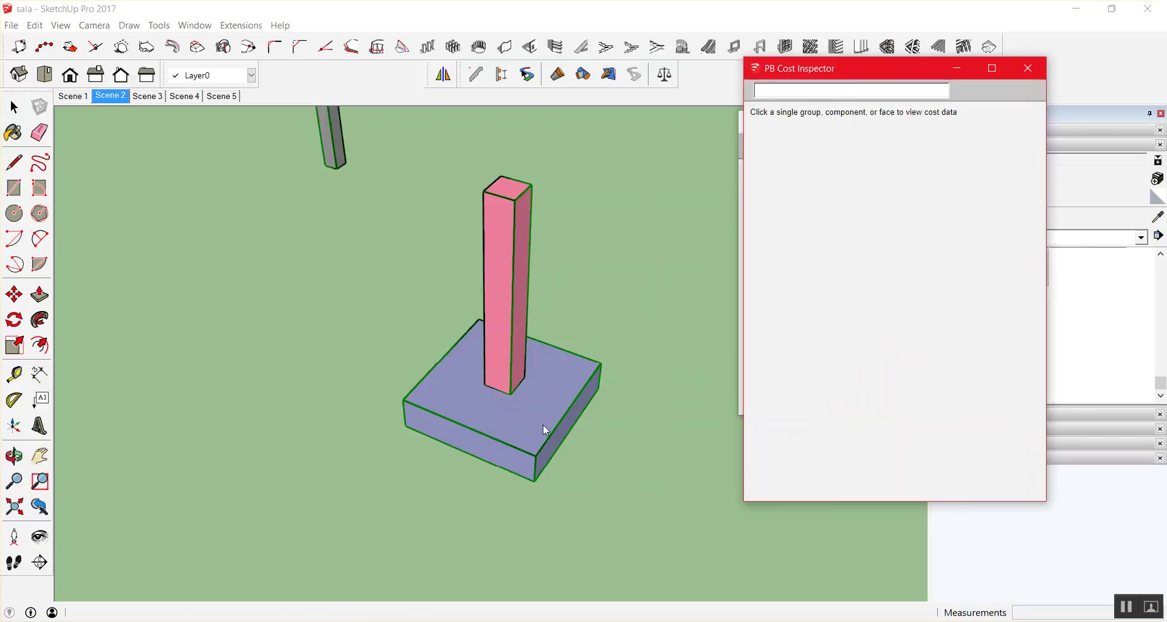
left_click(577, 393)
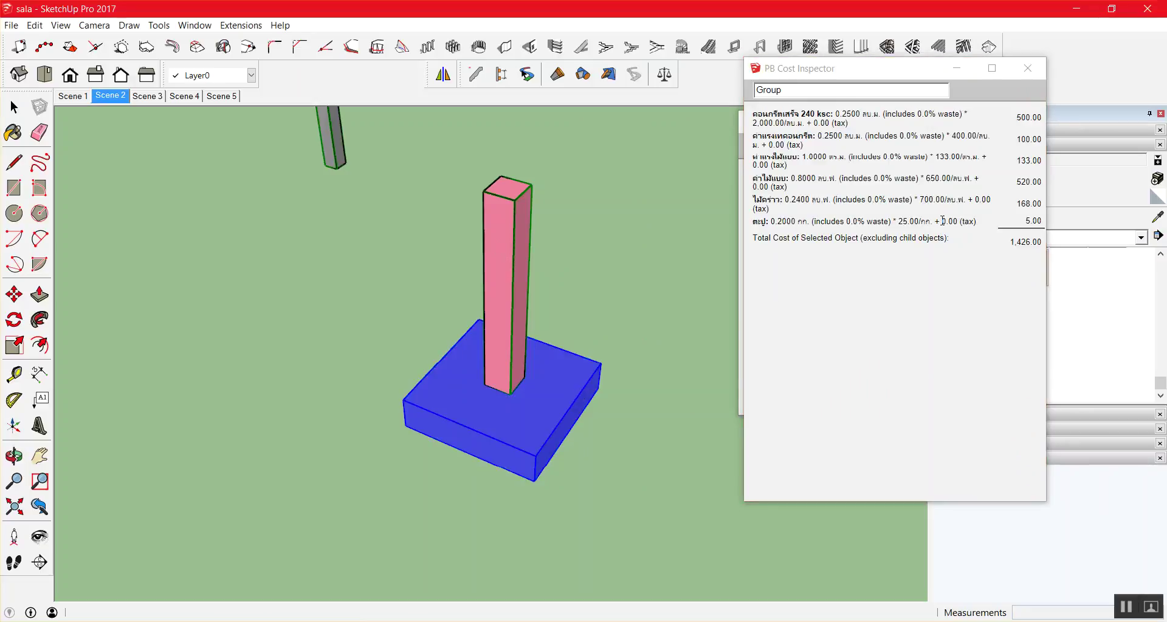
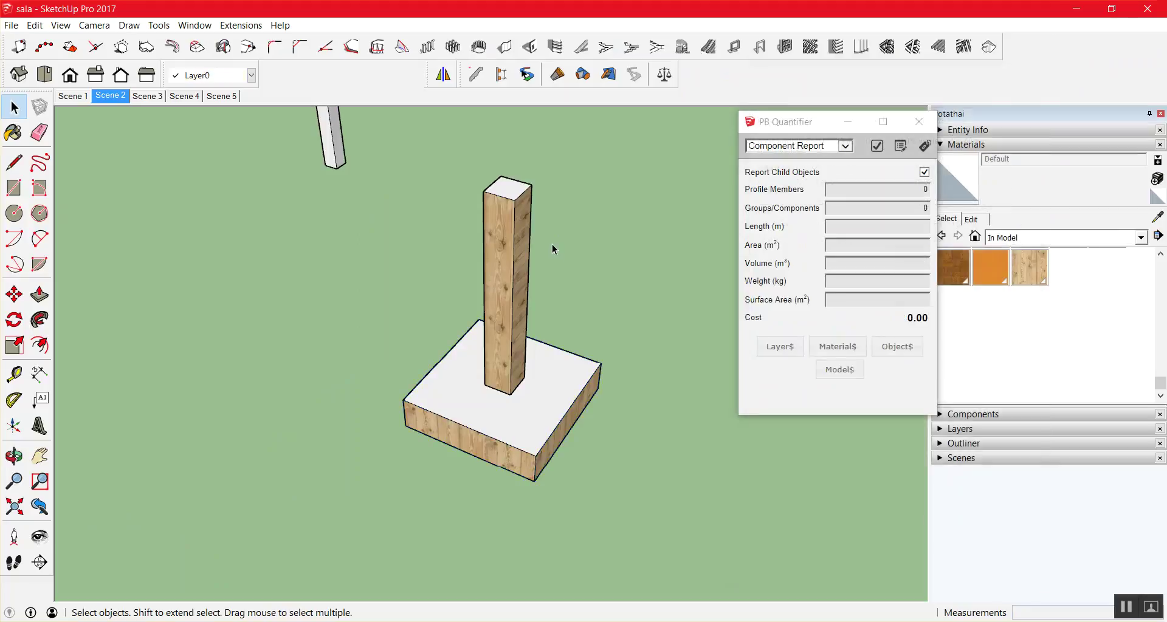
Copy the wooden post with its square base and paste the duplicate beside the original.
scroll(552, 247, "down", 8)
left_click_drag(498, 295, 577, 230)
left_click_drag(500, 308, 600, 232)
key("ctrl+c")
key("ctrl+v")
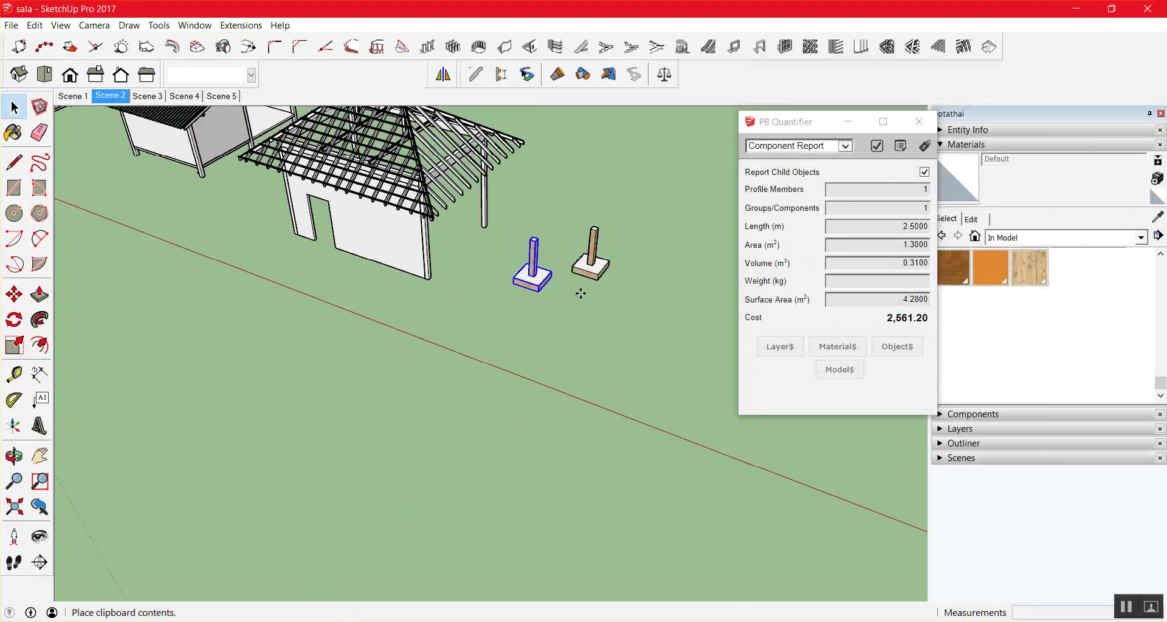
left_click(583, 302)
Select the copied post and open it for editing.
scroll(633, 293, "up", 3)
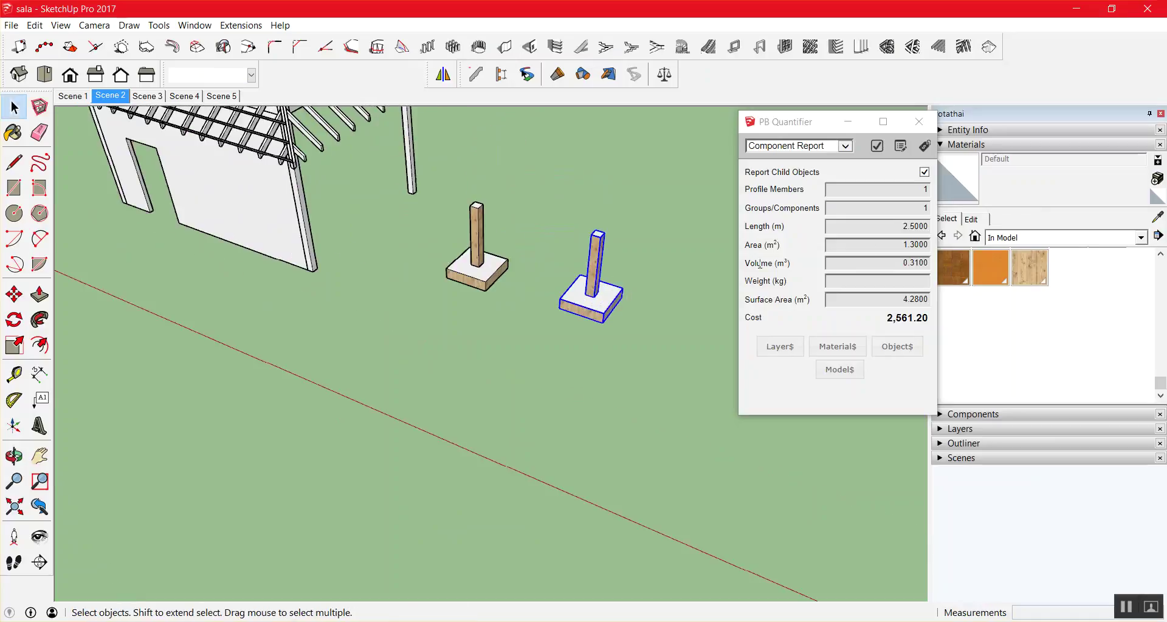
left_click(1151, 198)
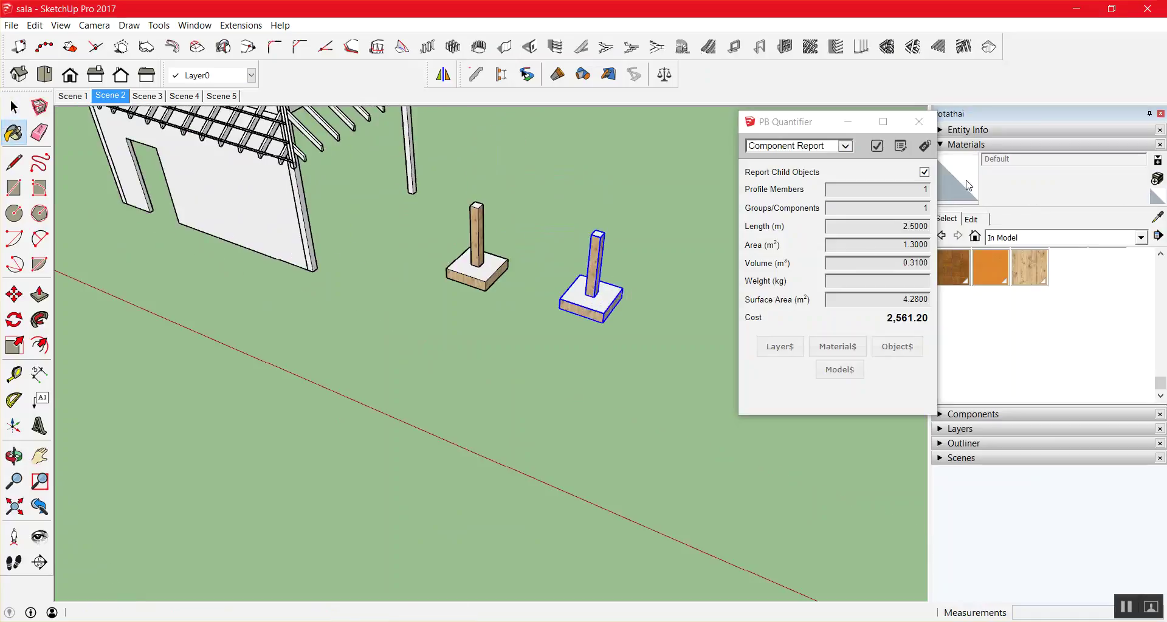
key("space")
key("Escape")
scroll(599, 273, "up", 1)
left_click(597, 267)
double_click(594, 263)
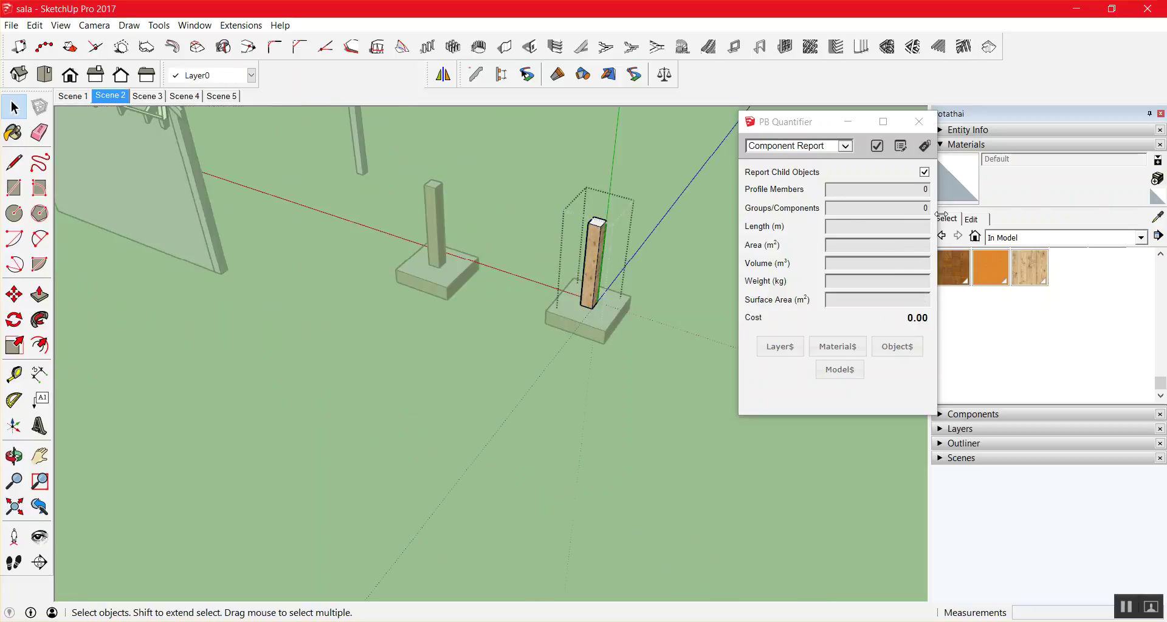
Paint the copied post's face with the Default material and close its editing.
left_click(966, 178)
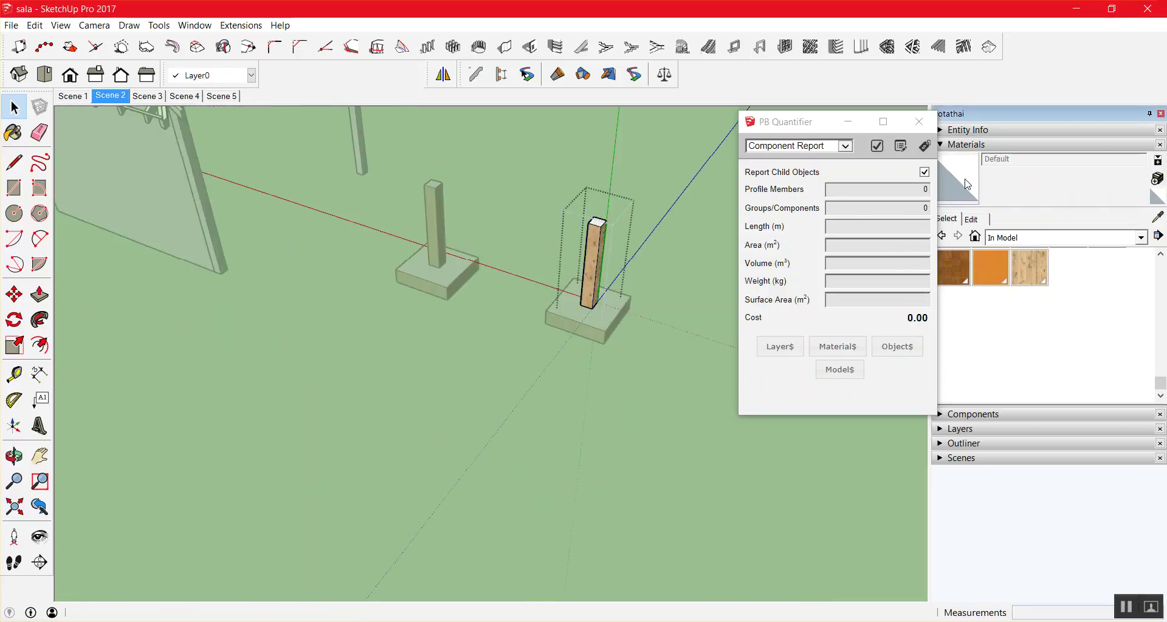
left_click(601, 254)
key("space")
left_click(600, 251)
left_click(633, 233)
left_click(628, 198)
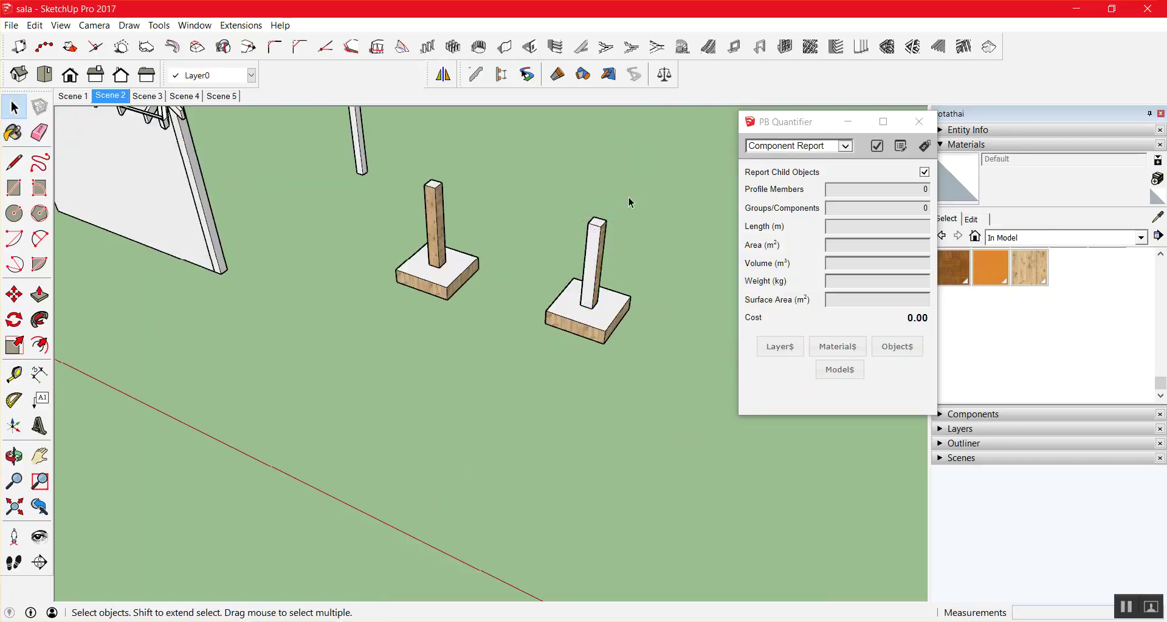
Reopen the copied post group, select all its faces and paint them Default white.
left_click(600, 232)
left_click(954, 185)
key("space")
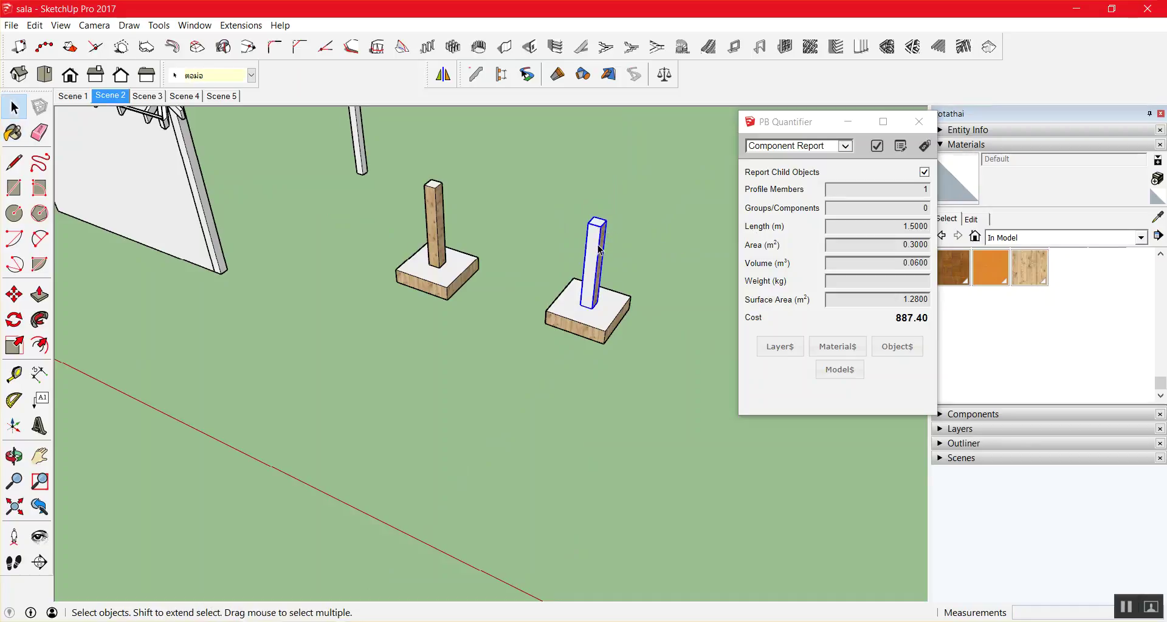
double_click(599, 247)
triple_click(599, 247)
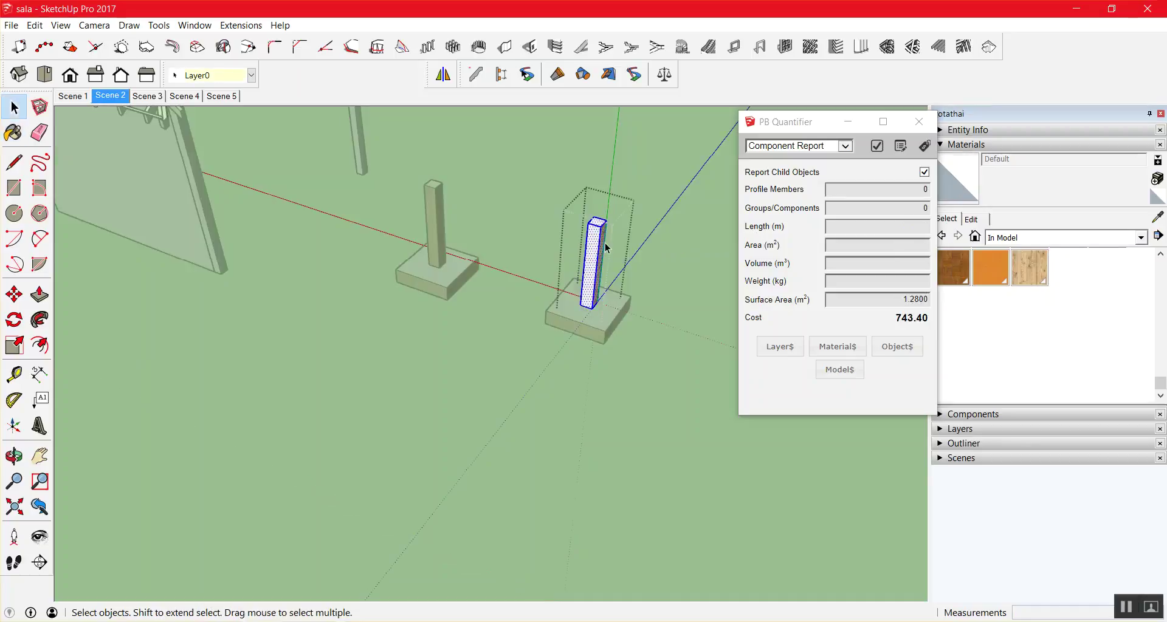
left_click(947, 178)
left_click(600, 237)
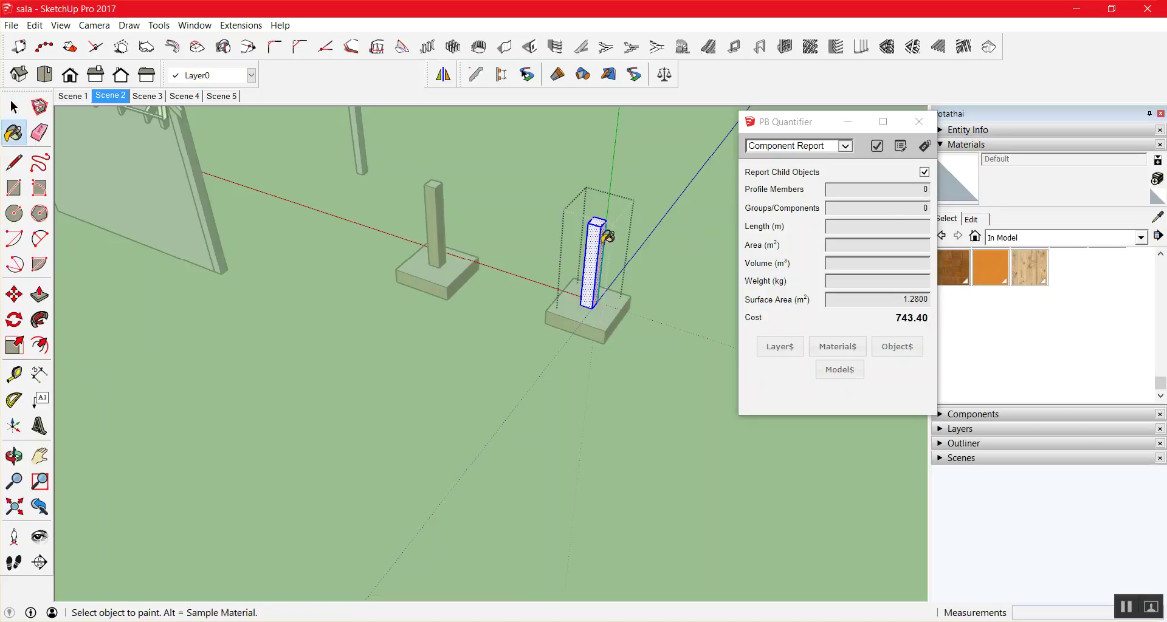
key("space")
key("o")
mouse_move(611, 246)
left_mouse_down()
mouse_move(621, 246)
mouse_move(594, 214)
left_mouse_up()
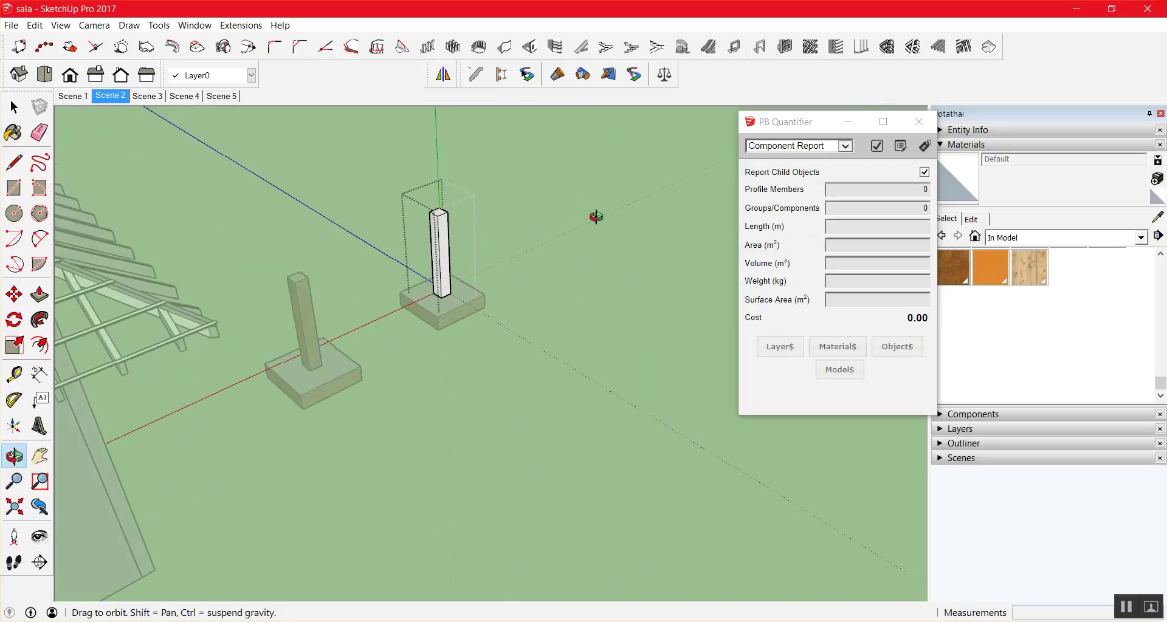
key("space")
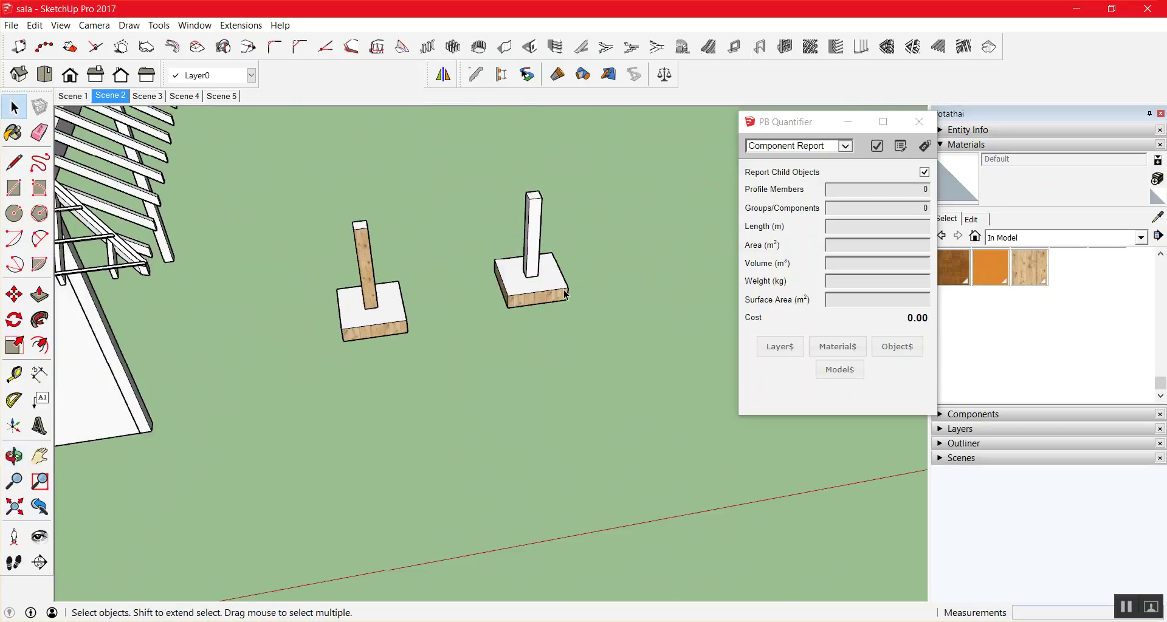
Paint the copied post's base with the Default material, then select the white post and base.
double_click(539, 307)
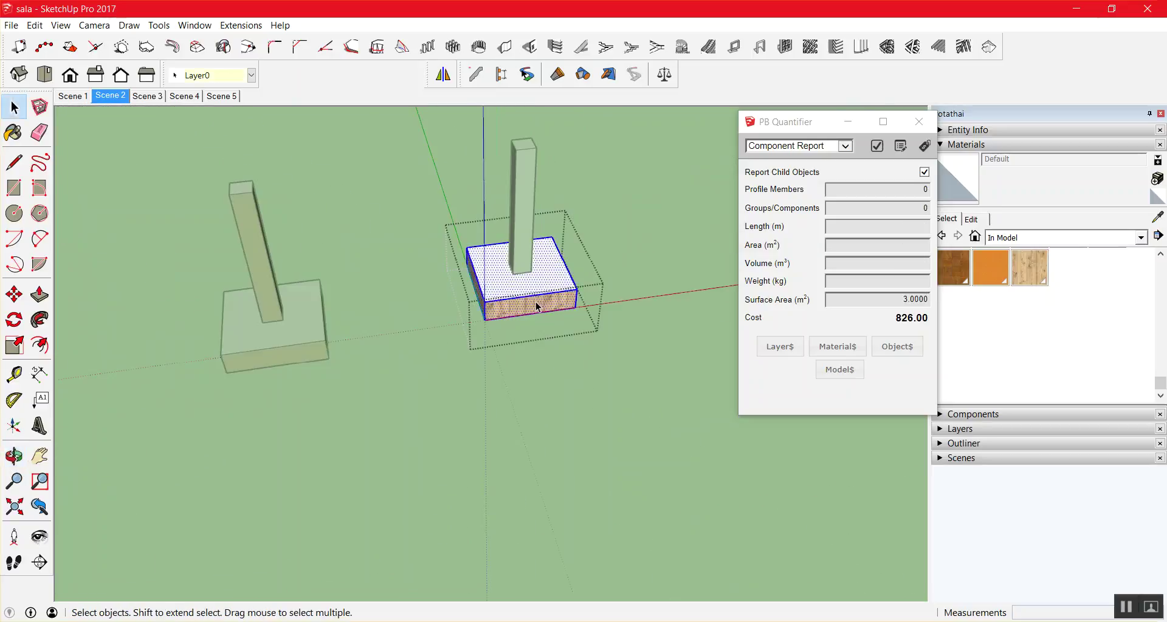
left_click(958, 179)
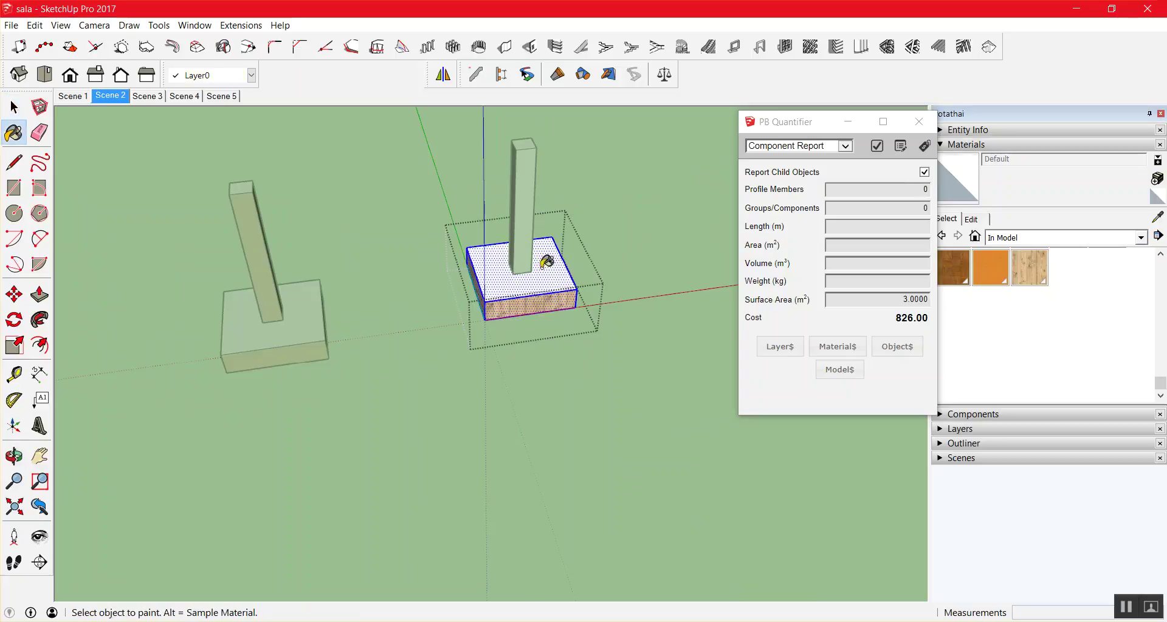
left_click(532, 286)
key("space")
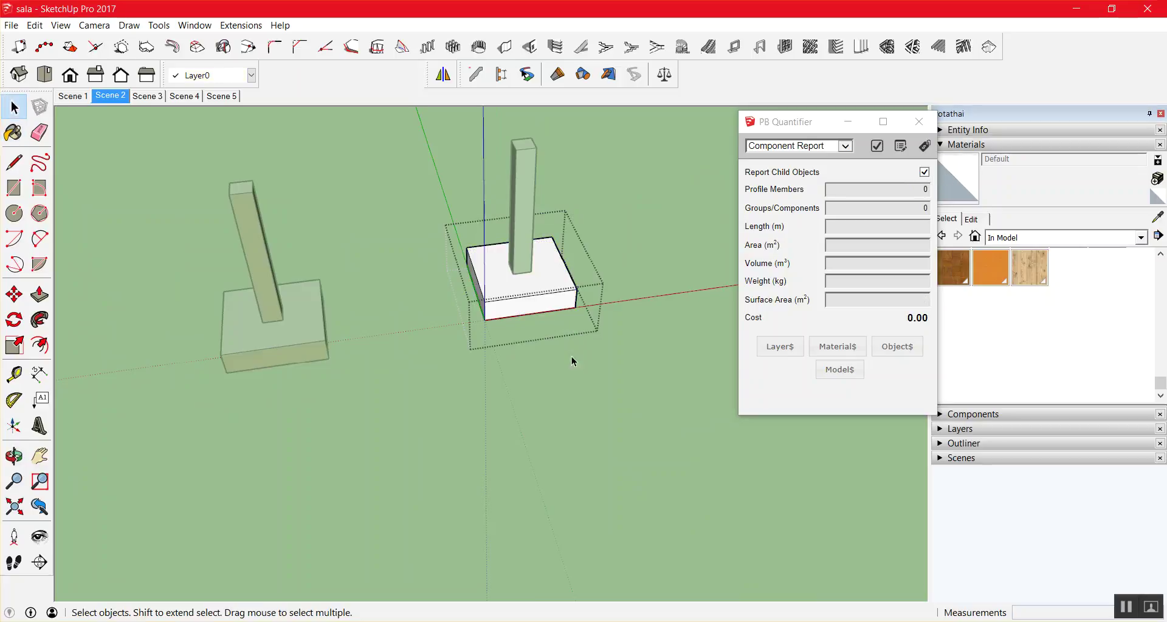
left_click(571, 356)
scroll(505, 286, "down", 1)
left_click_drag(416, 356, 639, 149)
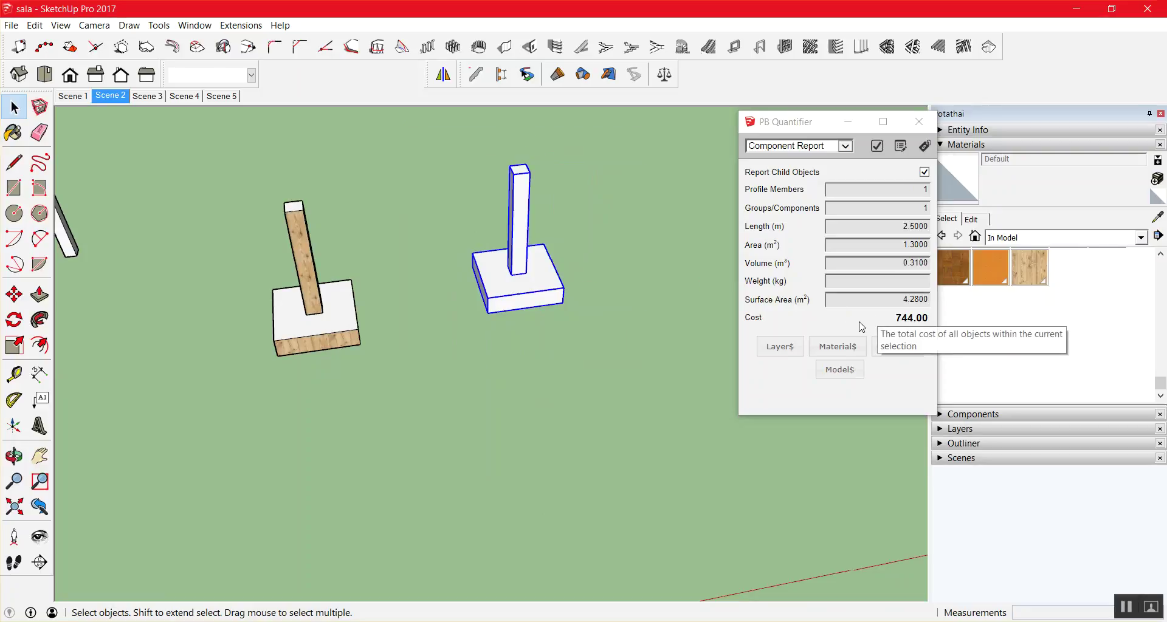
left_click_drag(233, 394, 399, 195)
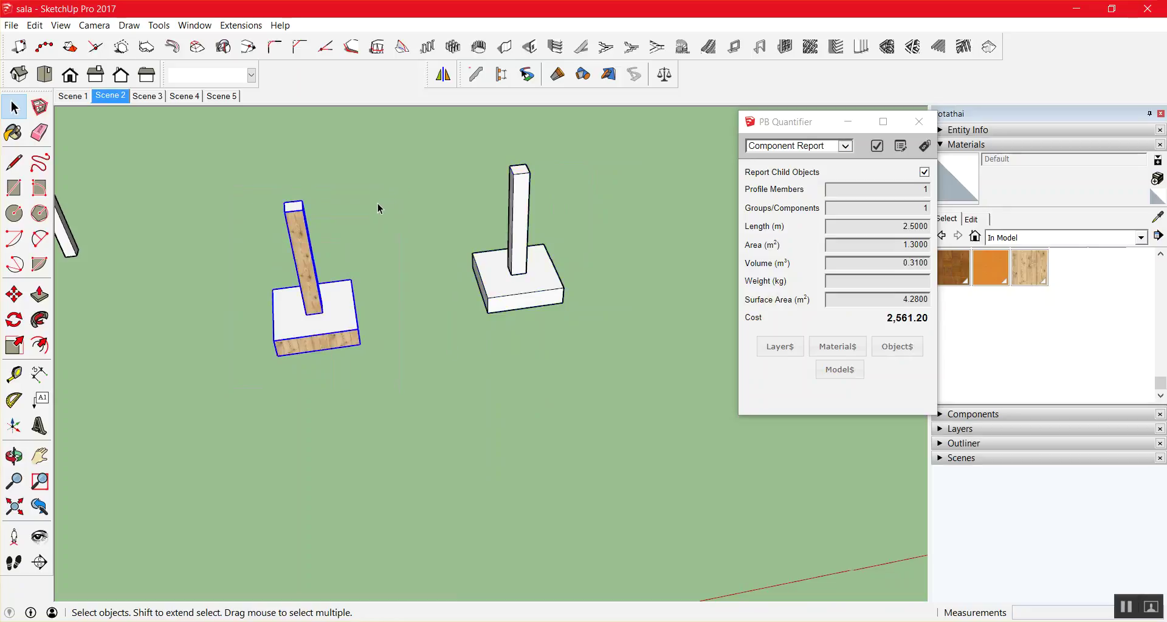
left_click(261, 352)
left_click_drag(235, 360, 321, 288)
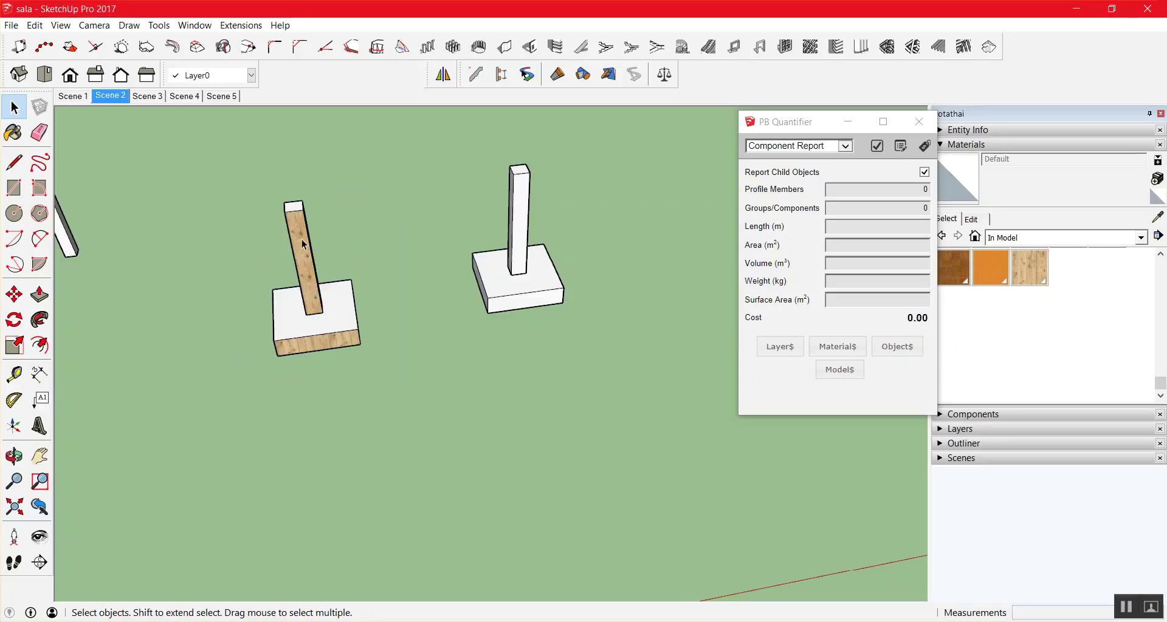
left_click_drag(214, 382, 401, 262)
left_click_drag(427, 350, 625, 226)
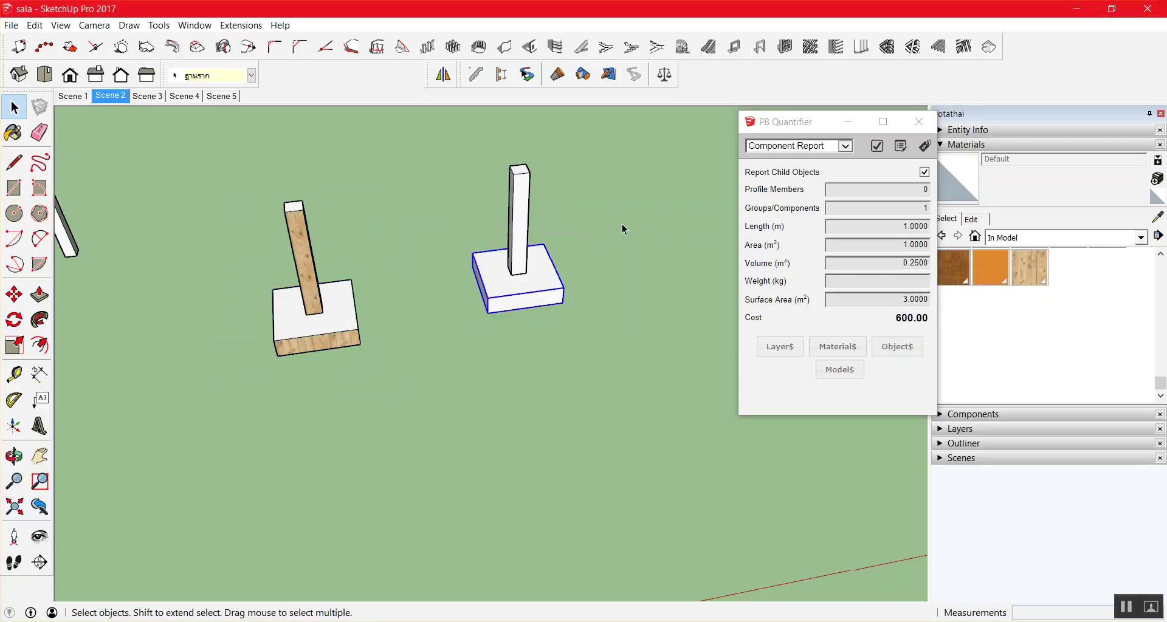
left_click_drag(229, 385, 406, 272)
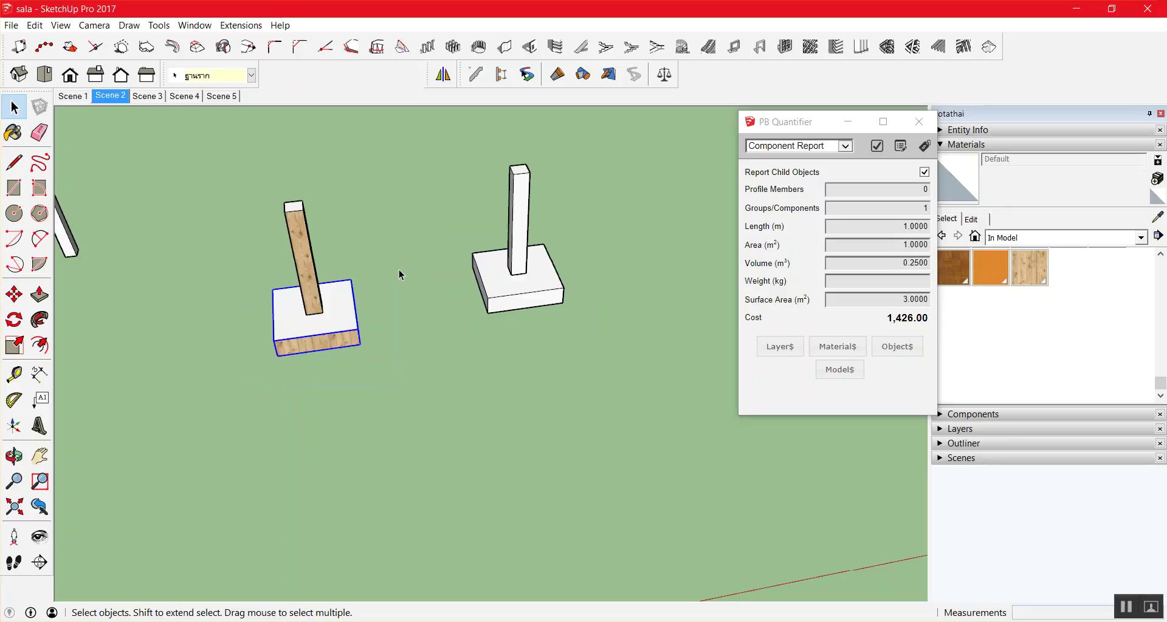
left_click_drag(214, 378, 413, 170)
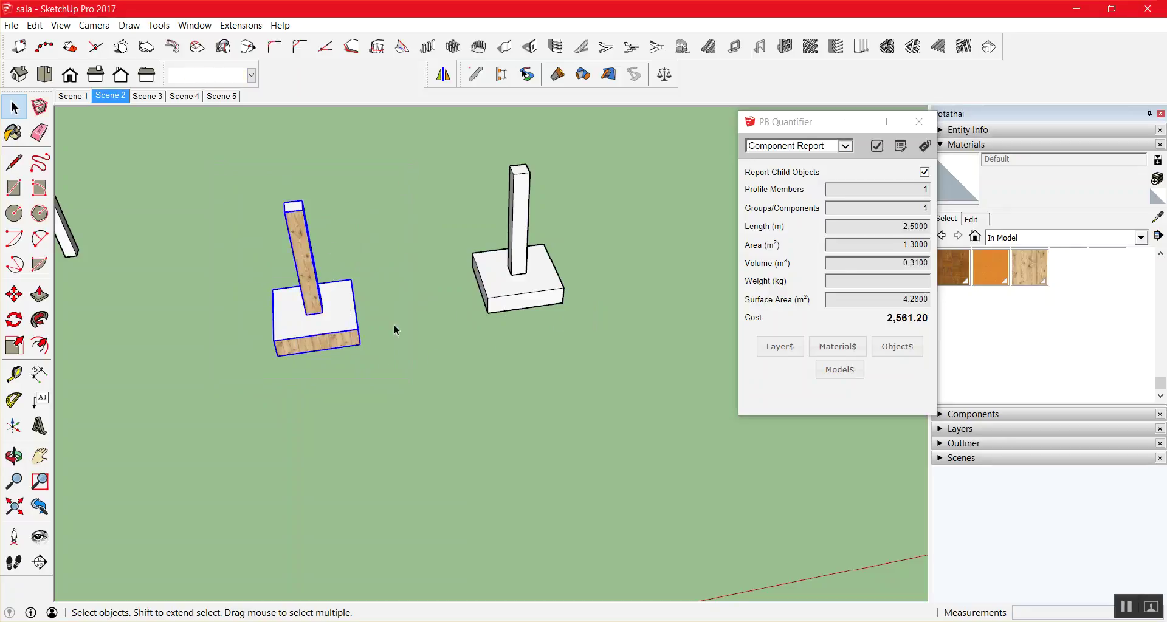
left_click(462, 342)
left_click_drag(439, 352, 610, 150)
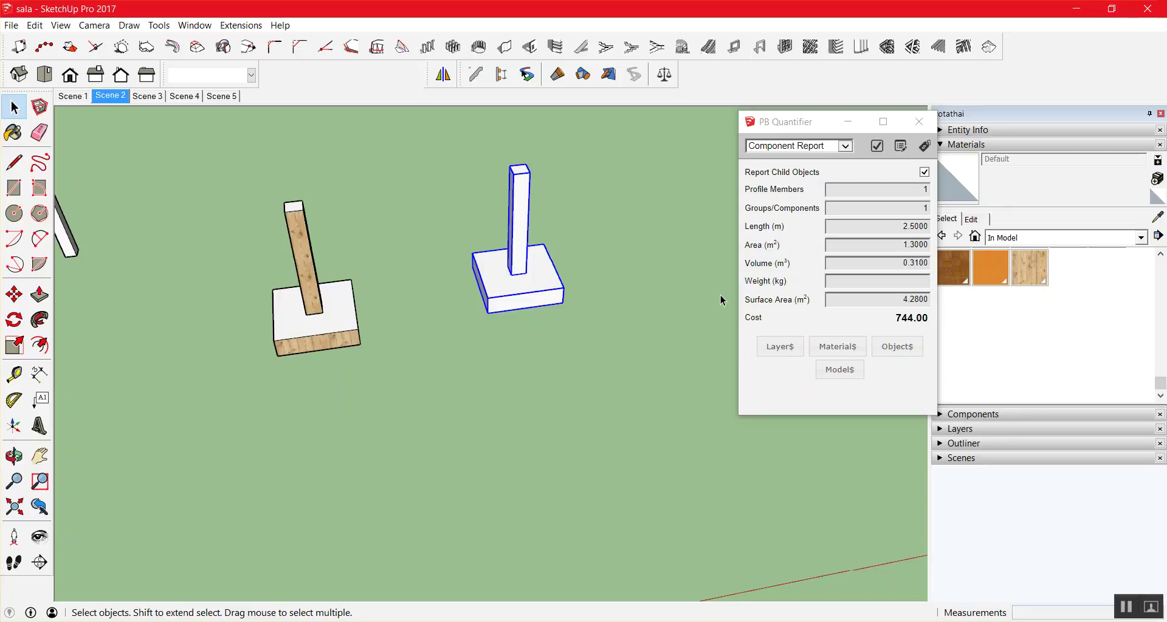
Select the house's front step slab and show its concrete, formwork and tile costs totalling 3,486.00.
scroll(702, 248, "down", 5)
scroll(494, 280, "down", 3)
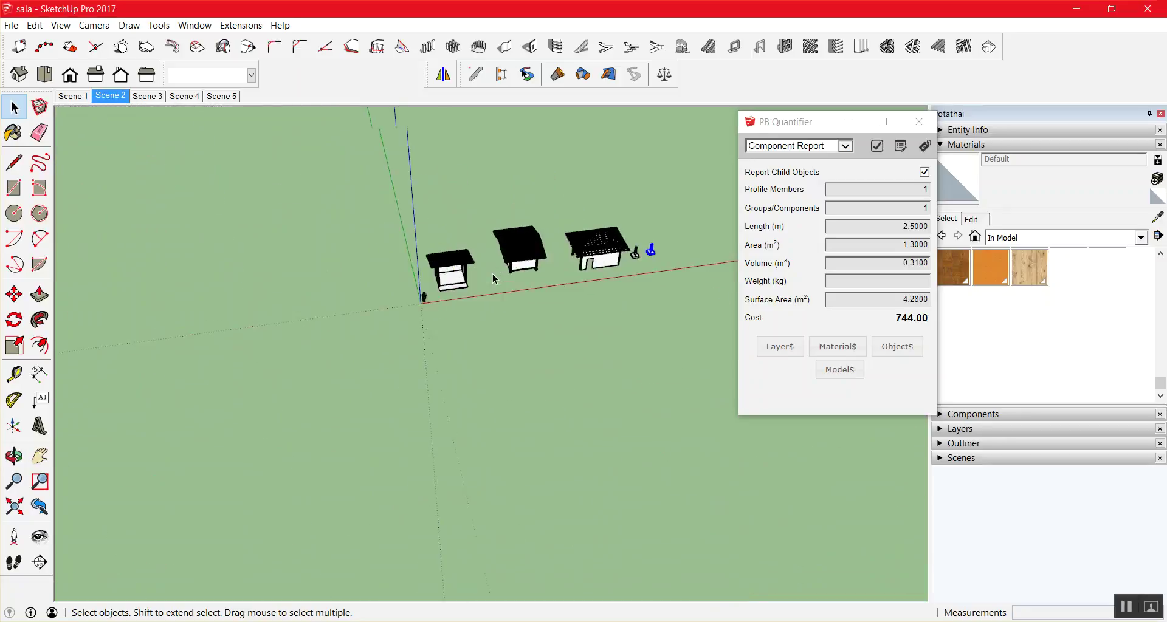
scroll(397, 291, "up", 5)
scroll(324, 319, "up", 3)
left_click(335, 368)
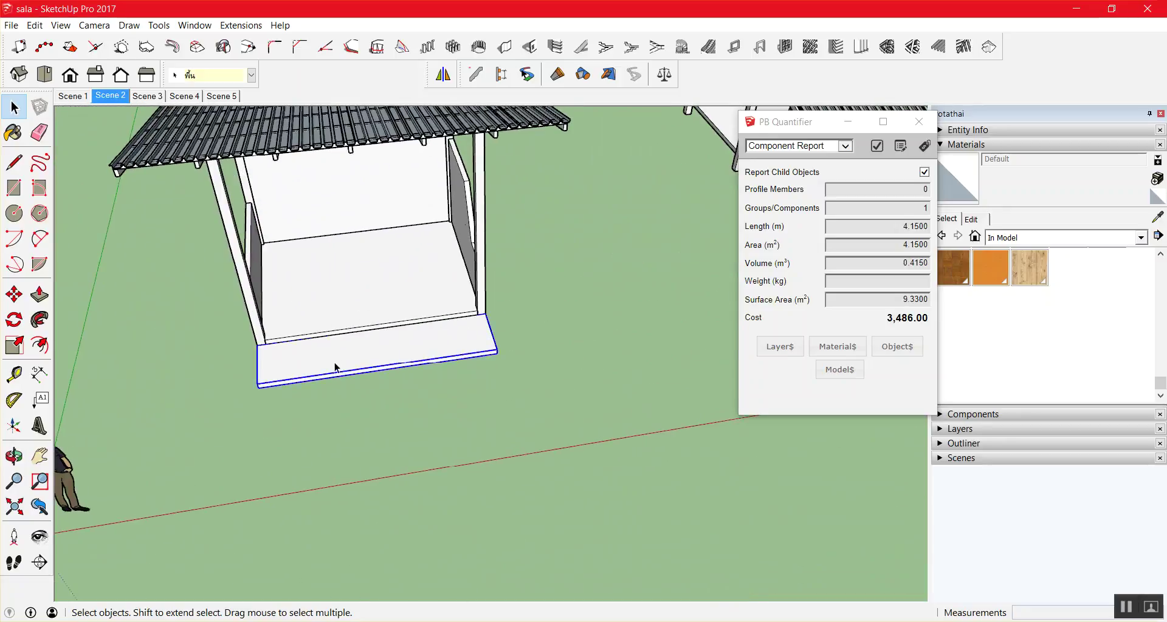
scroll(331, 383, "up", 2)
left_click(369, 395)
left_click(376, 344)
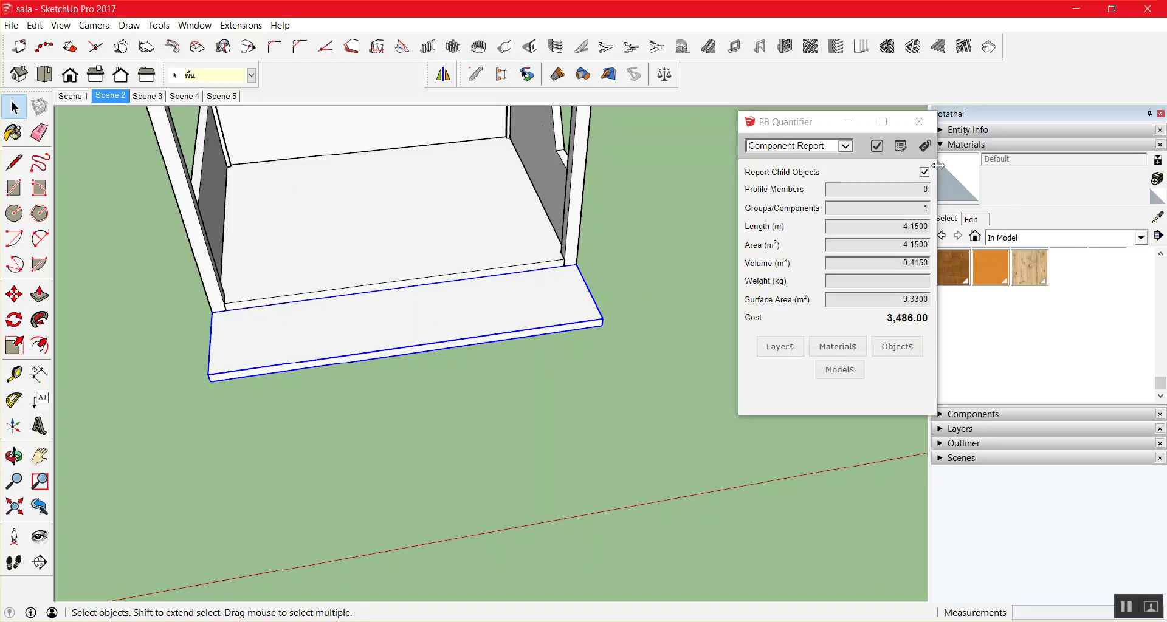
left_click(924, 146)
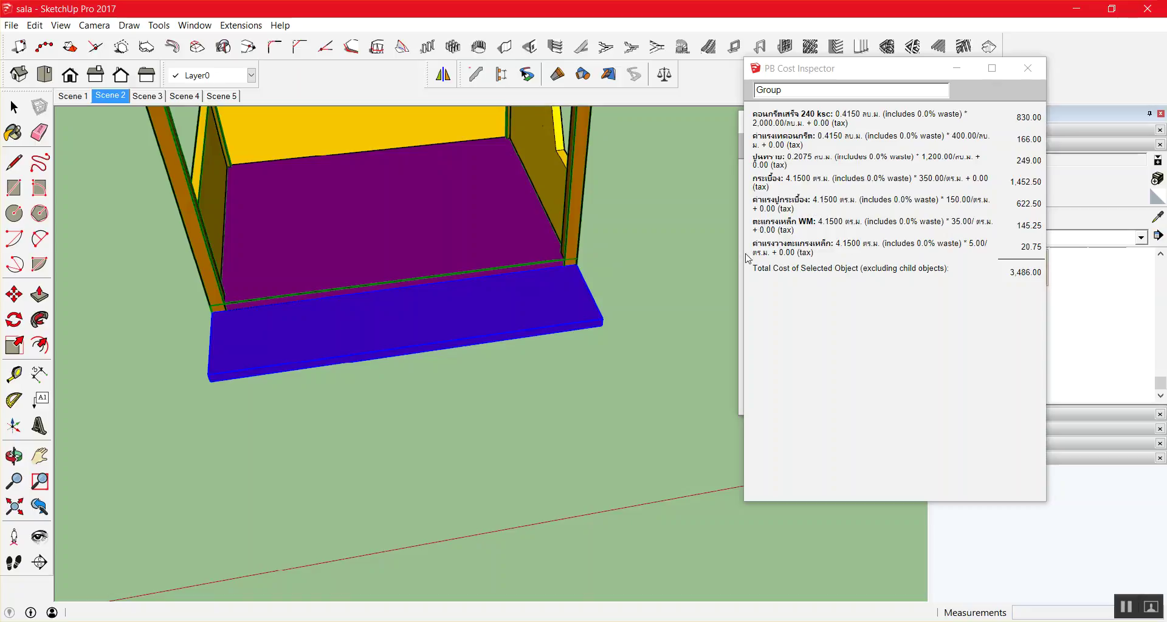
Select the interior floor and review its cost items in the PB Cost Inspector.
left_click(693, 266)
scroll(629, 232, "down", 2)
scroll(629, 232, "down", 2)
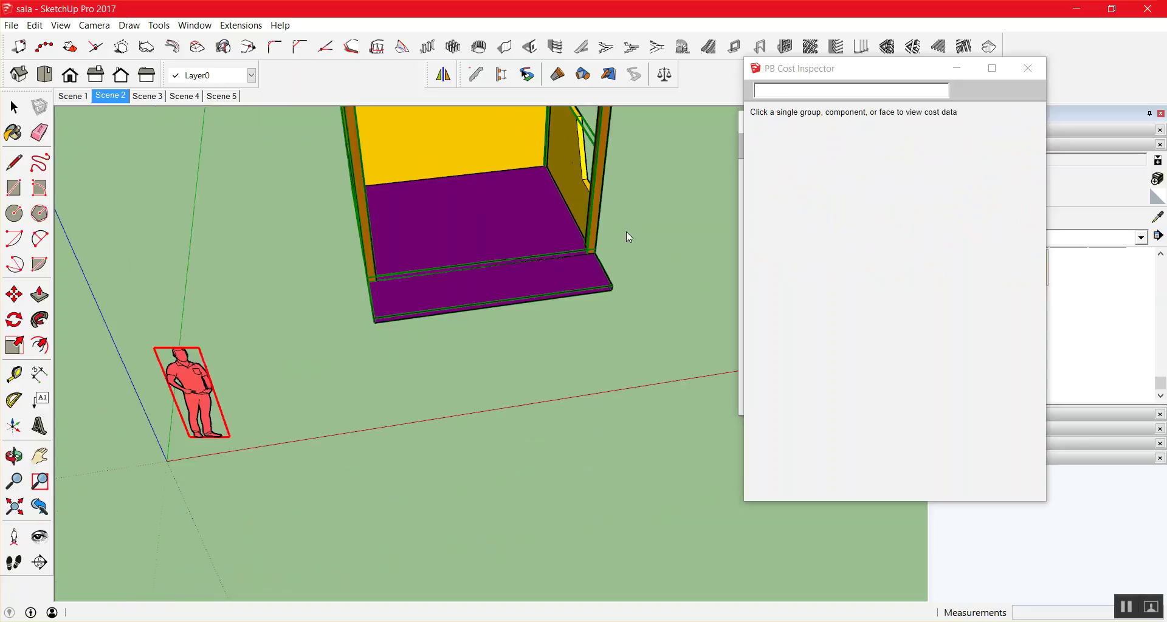
middle_click_drag(618, 233, 531, 204)
left_click(527, 240)
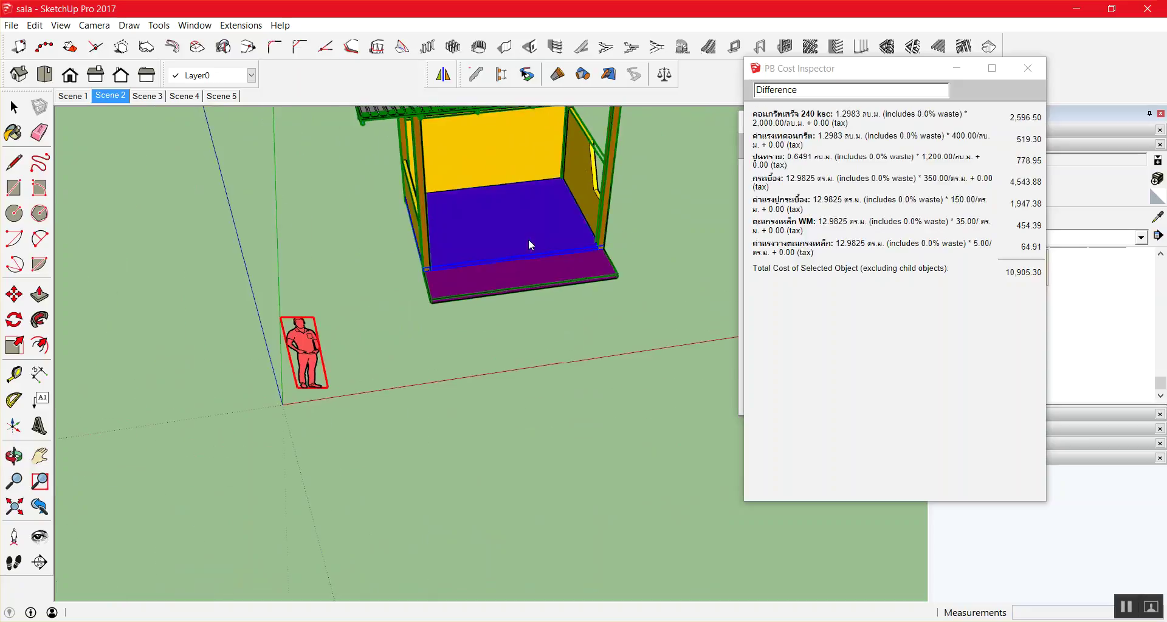
double_click(755, 202)
double_click(773, 222)
double_click(771, 244)
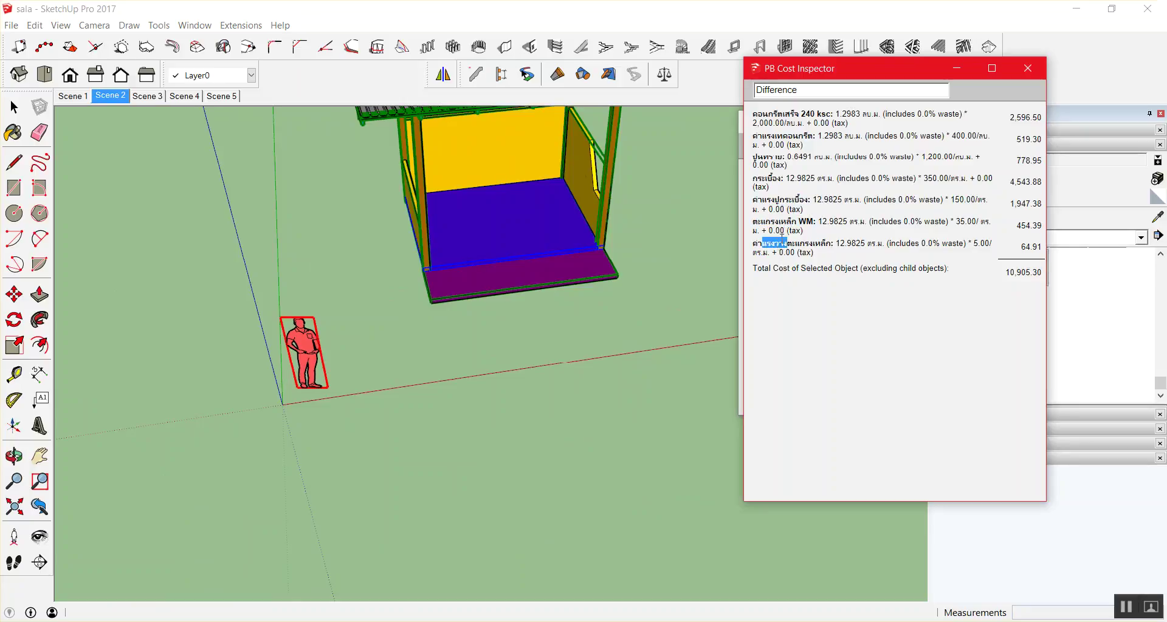
left_click(802, 221)
Select the back wall to view its cost breakdown.
left_click(669, 206)
scroll(667, 206, "down", 1)
scroll(662, 205, "down", 2)
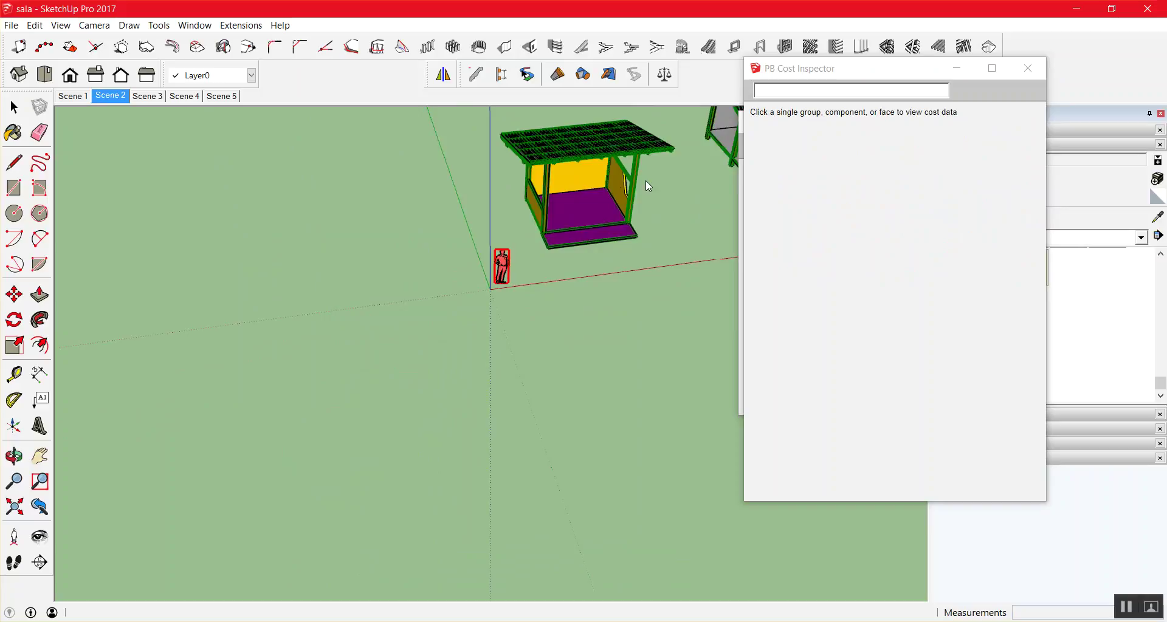
scroll(646, 181, "down", 1)
scroll(650, 153, "up", 1)
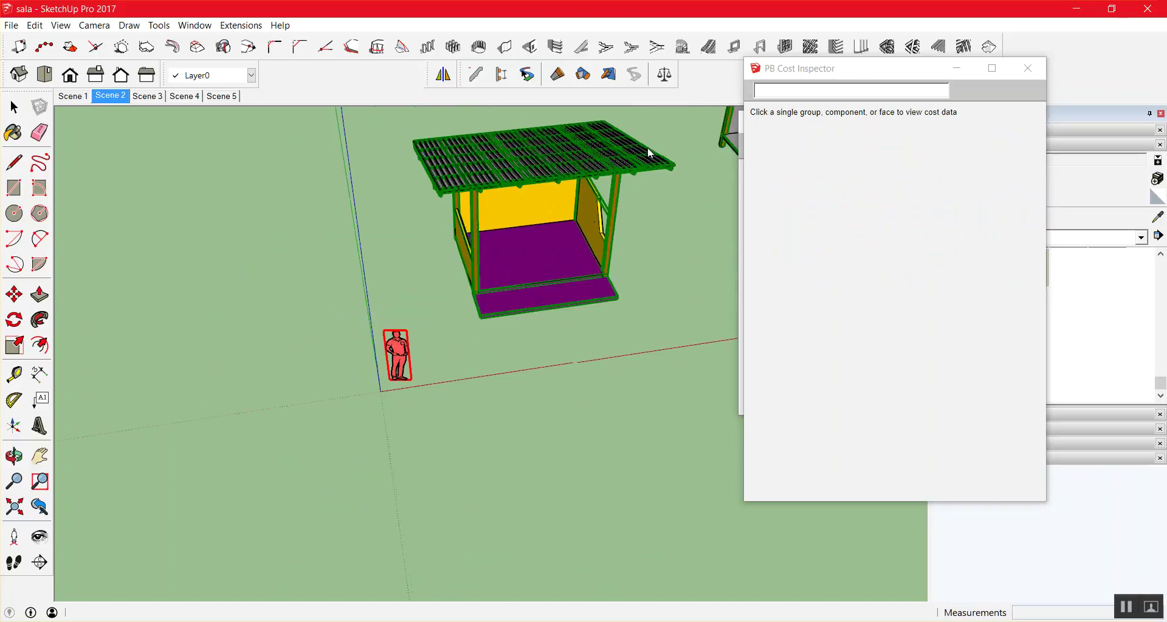
scroll(646, 153, "up", 1)
scroll(608, 183, "down", 1)
scroll(567, 221, "up", 2)
left_click(545, 206)
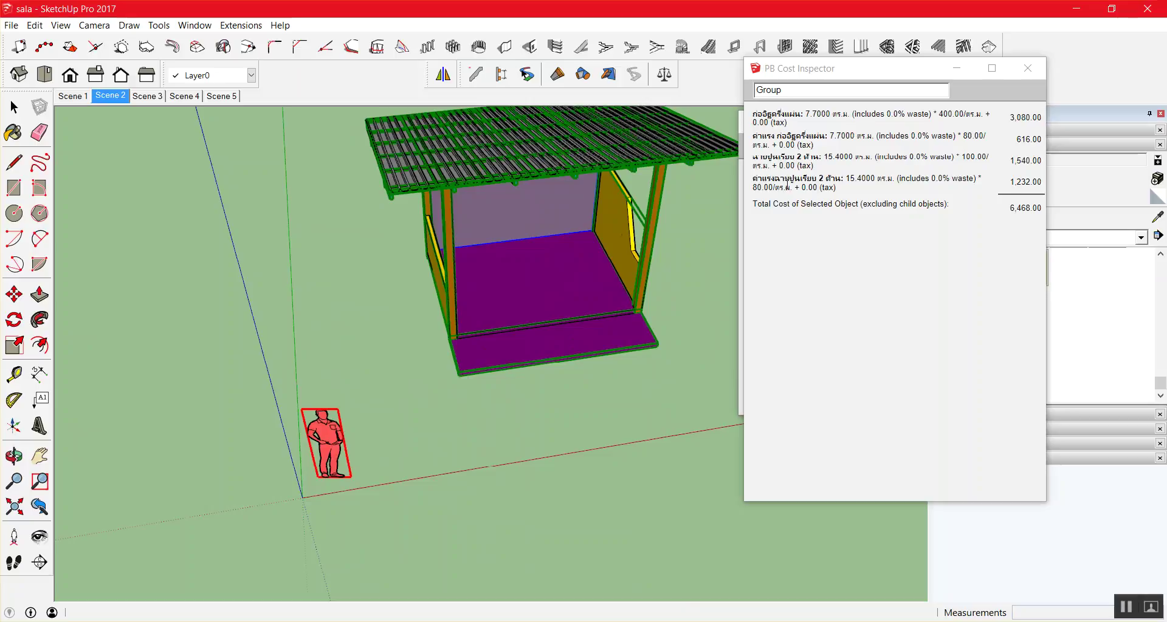
Deselect the back wall so the Cost Inspector lists no cost data.
scroll(630, 222, "down", 1)
scroll(630, 222, "down", 1)
scroll(572, 196, "down", 1)
scroll(567, 194, "down", 2)
scroll(566, 192, "up", 1)
scroll(563, 187, "down", 2)
scroll(621, 163, "down", 3)
scroll(588, 159, "up", 2)
scroll(601, 169, "up", 4)
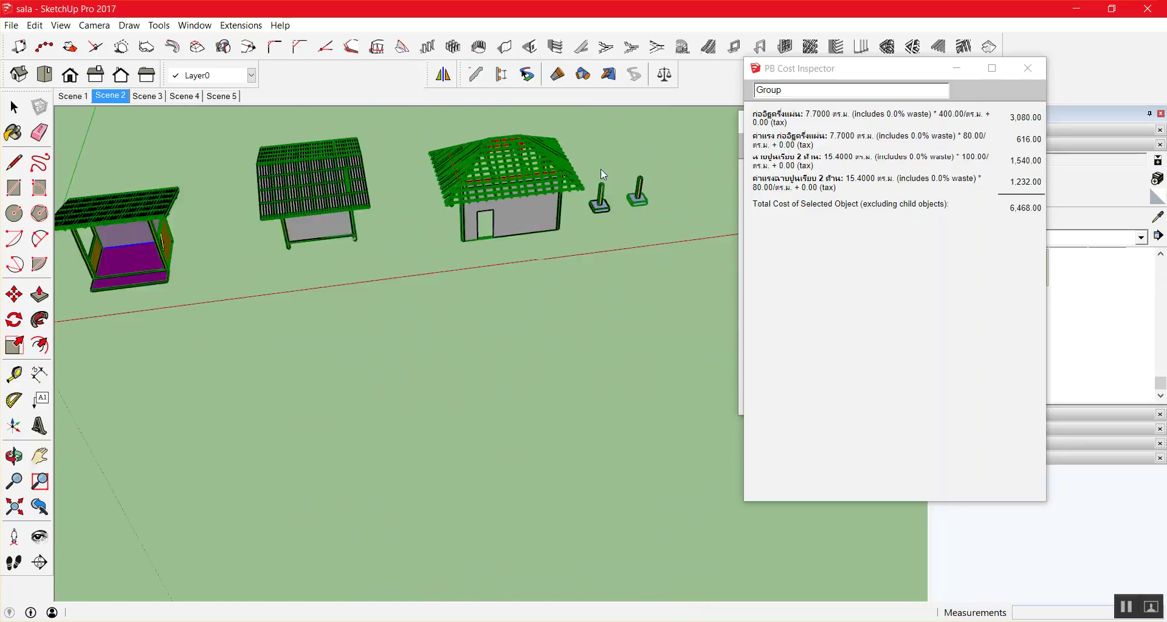
scroll(608, 173, "up", 2)
left_click(617, 177)
scroll(620, 205, "up", 2)
scroll(607, 216, "up", 1)
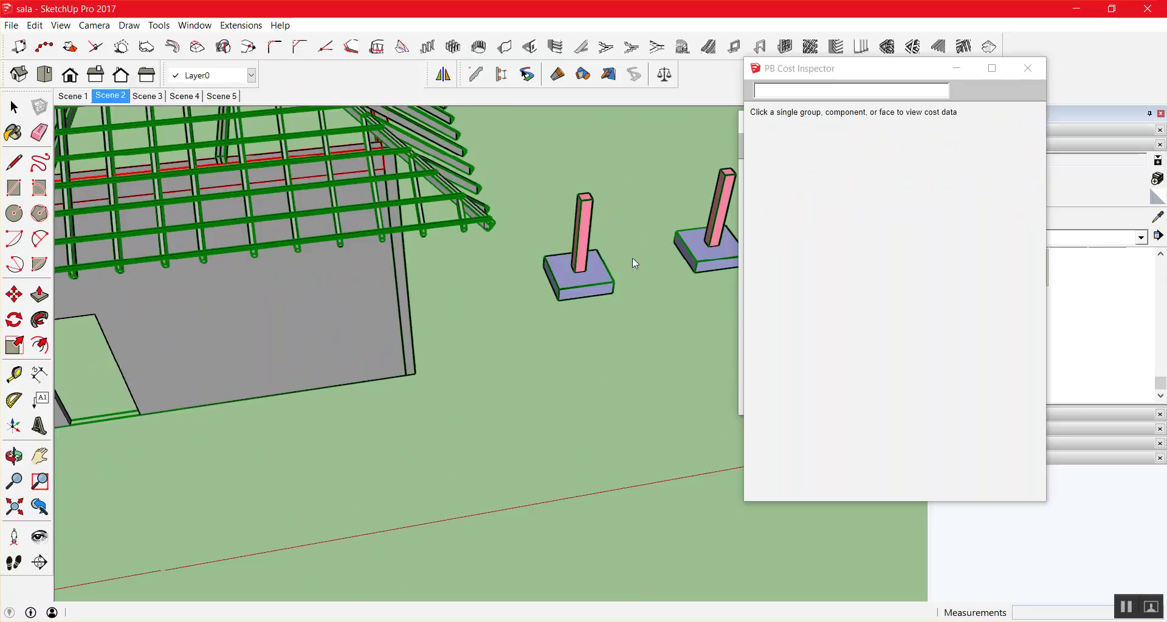
Close the cost view and move the wooden post to the front of the left shelter.
key("space")
left_click(574, 261)
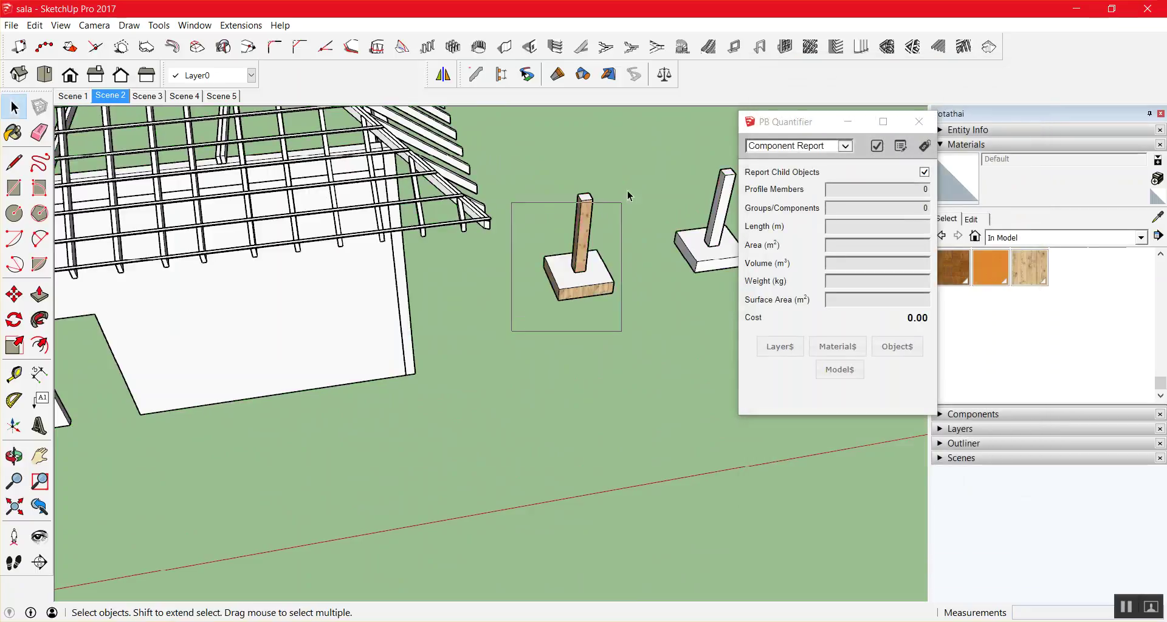
key("m")
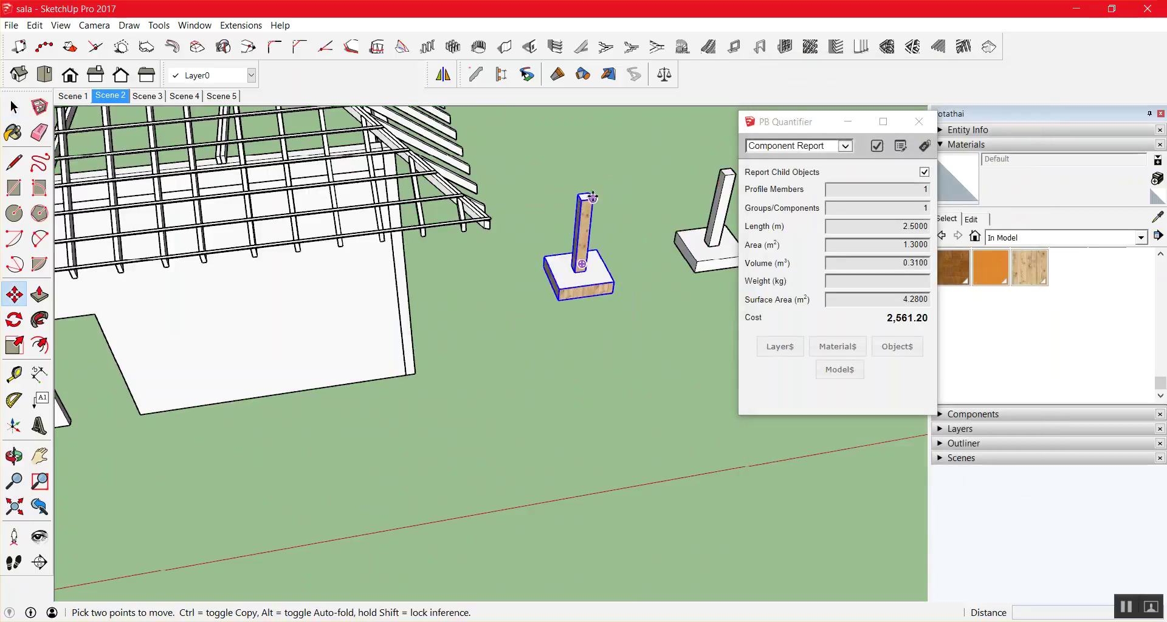
left_click(581, 201)
scroll(666, 185, "down", 5)
scroll(300, 271, "up", 3)
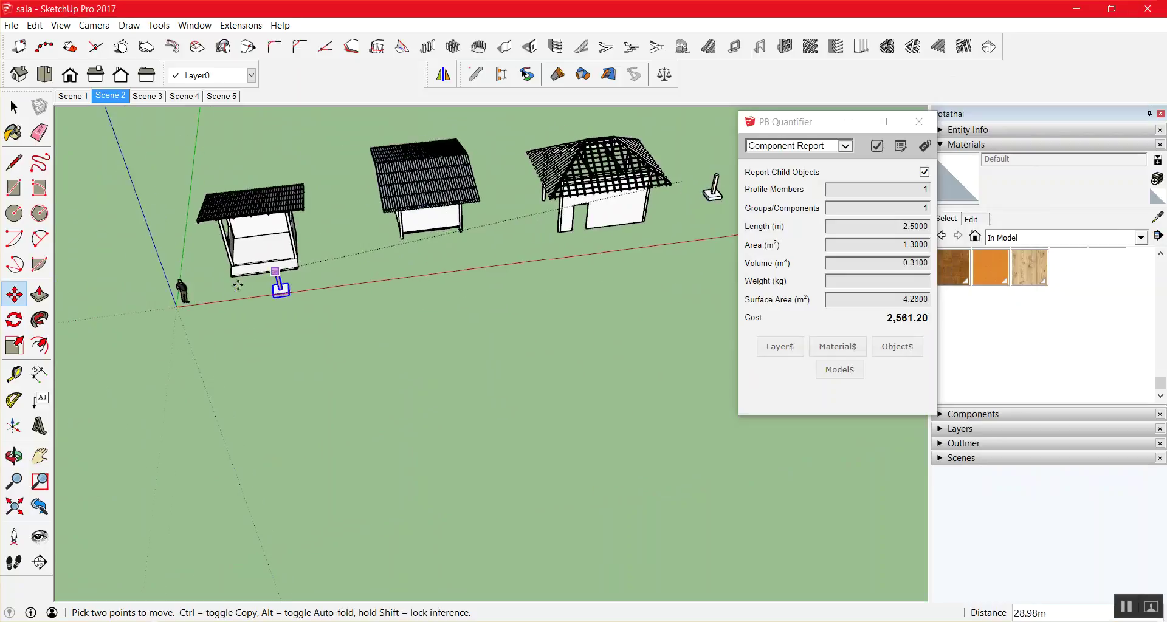
scroll(247, 307, "up", 3)
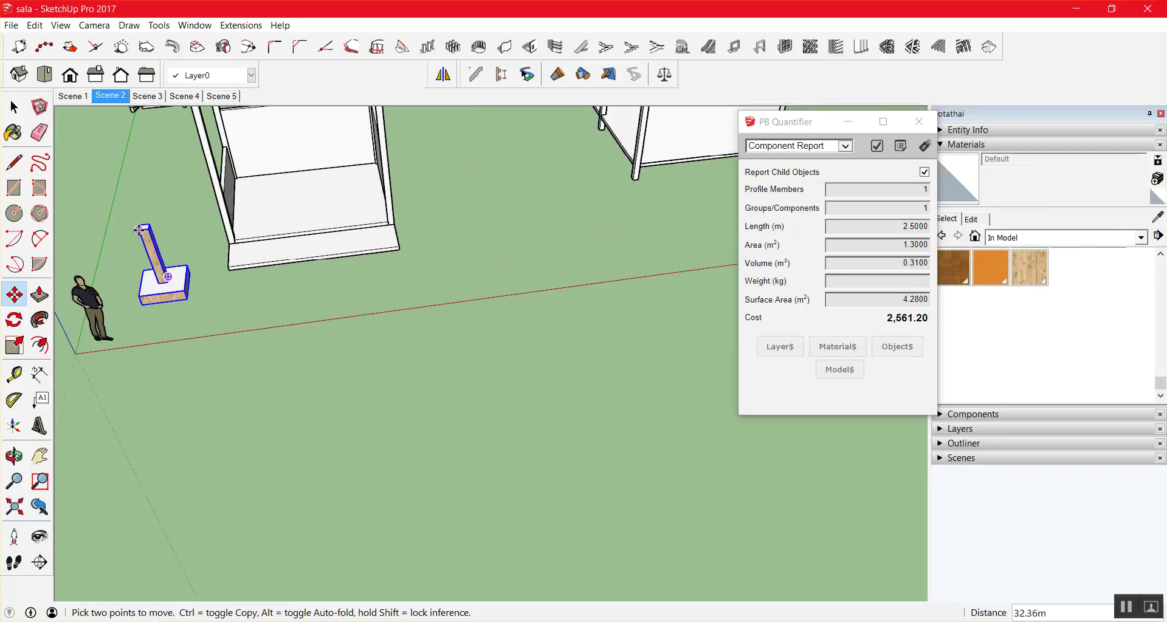
left_click(149, 224)
key("space")
Select the left shelter's white back panel and orbit to a lower viewing angle.
scroll(237, 282, "up", 2)
mouse_move(229, 296)
middle_mouse_down()
mouse_move(307, 143)
mouse_move(291, 243)
mouse_move(188, 276)
mouse_move(237, 275)
middle_mouse_up()
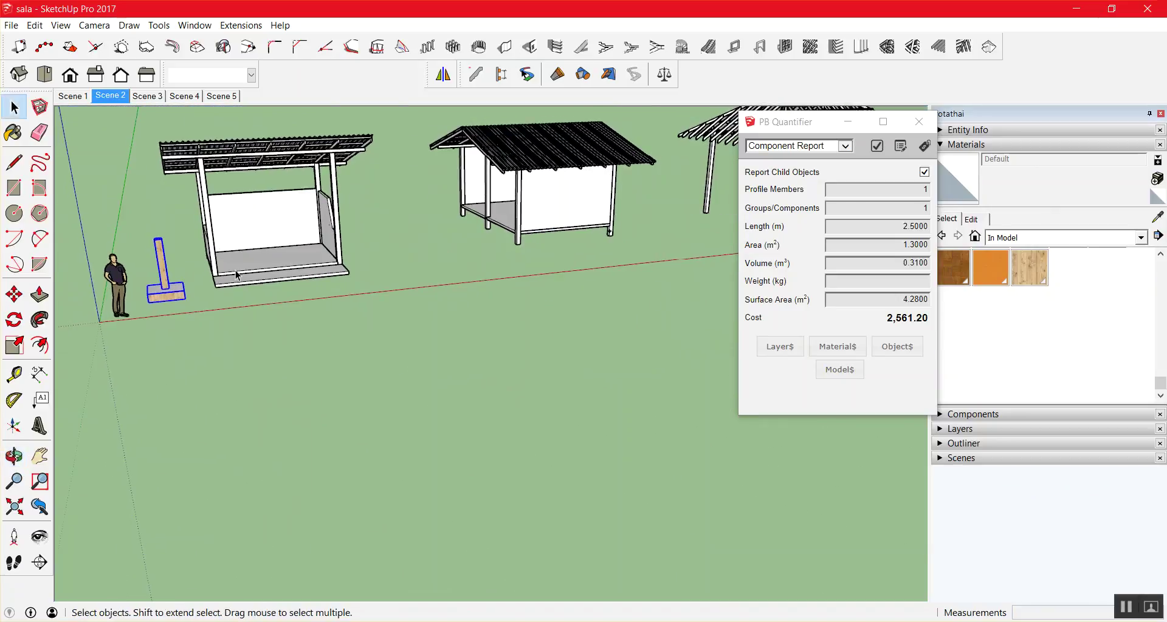
scroll(237, 275, "up", 2)
scroll(238, 275, "up", 2)
scroll(234, 228, "up", 2)
left_click(225, 197)
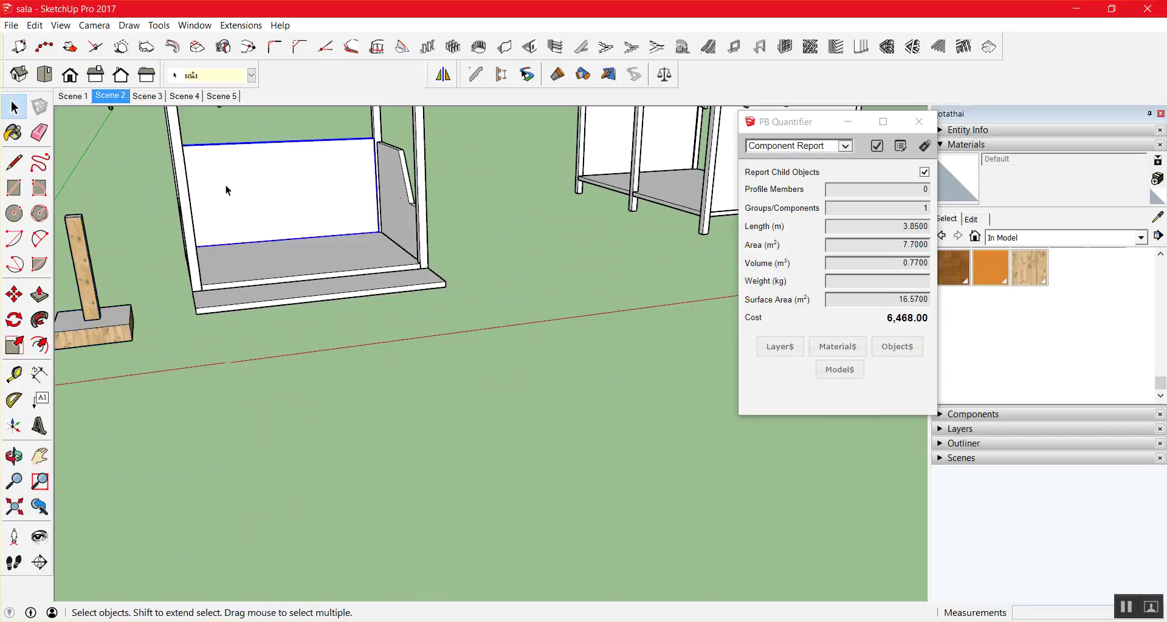
scroll(330, 161, "down", 1)
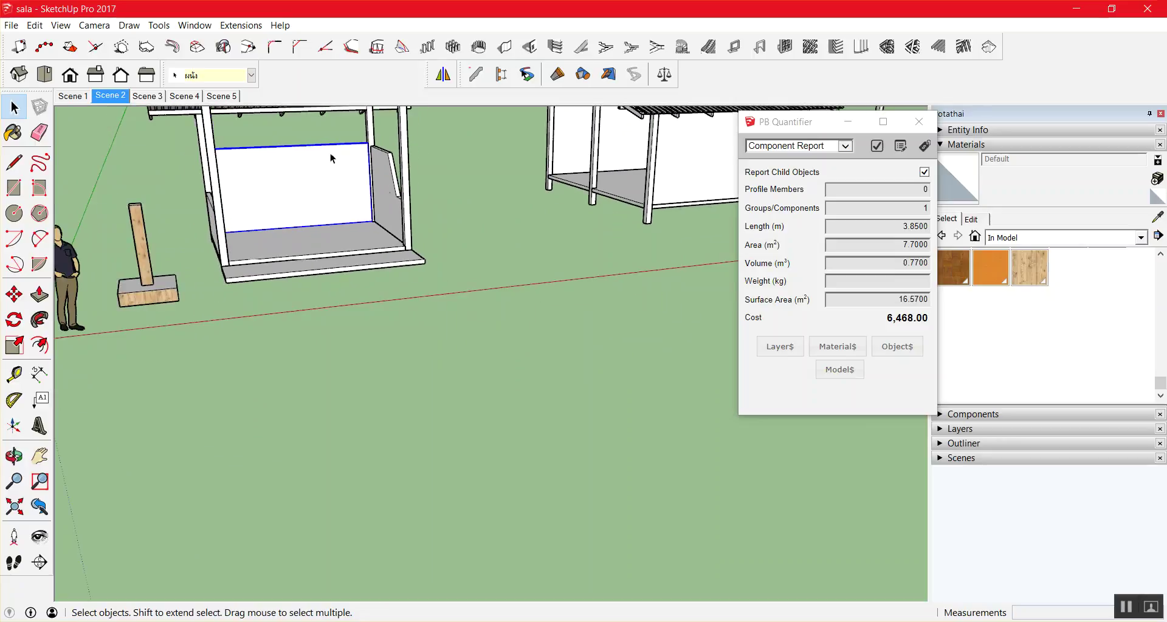
key("o")
left_click_drag(316, 166, 385, 214)
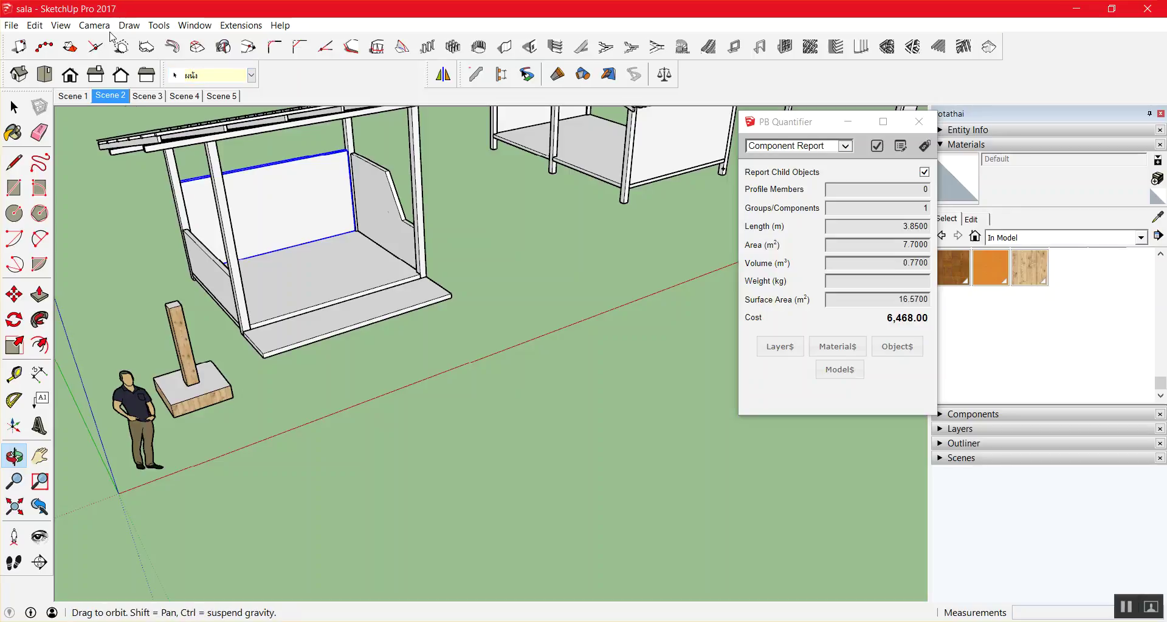
Orbit the sala to face its front and close the quantity report.
left_click_drag(252, 312, 486, 349)
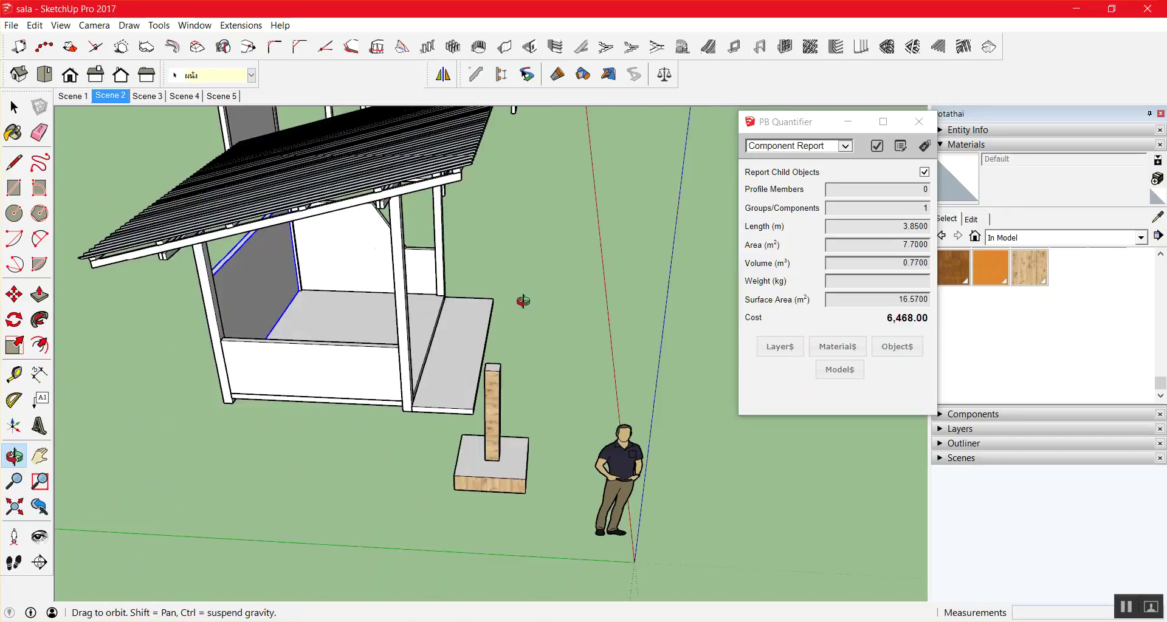
left_click_drag(443, 413, 376, 411)
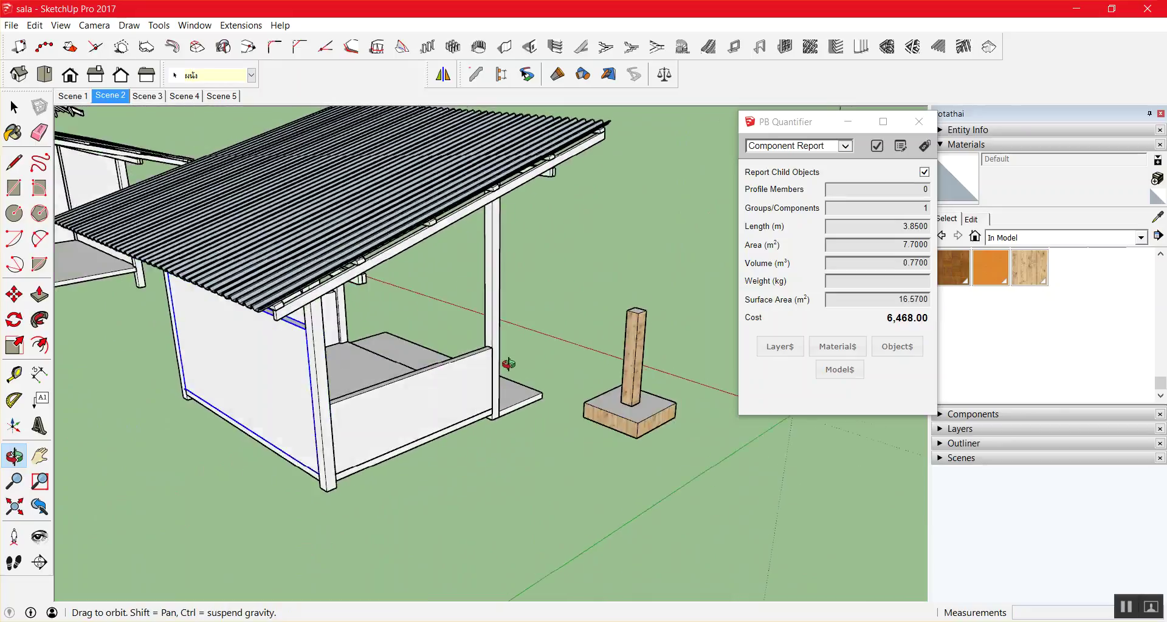
scroll(375, 411, "up", 3)
key("space")
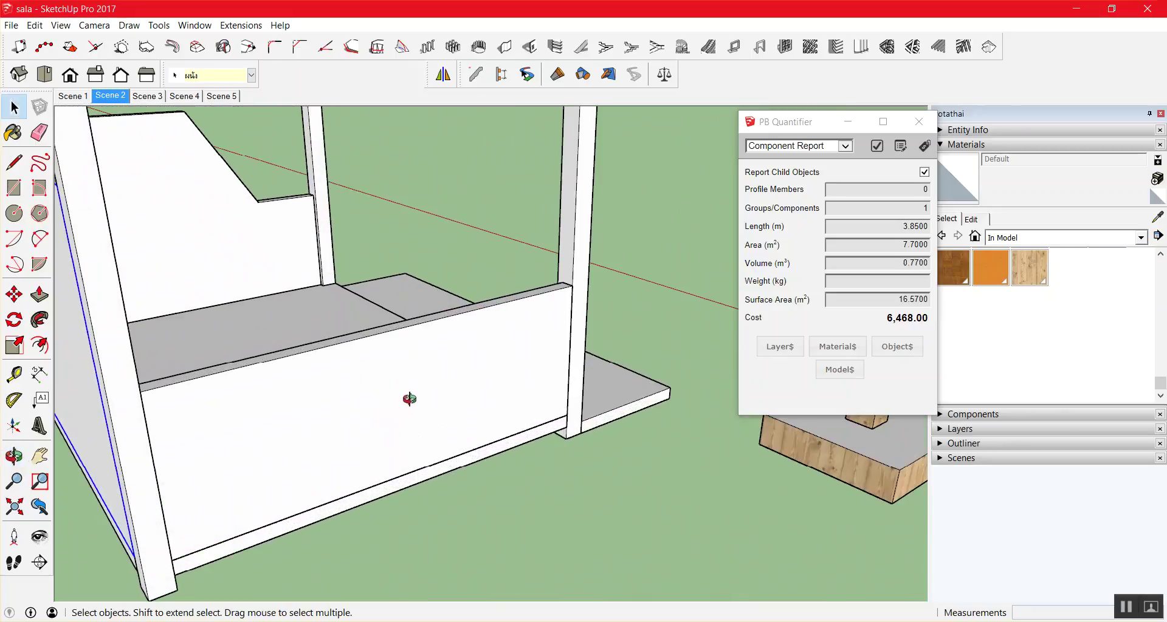
scroll(469, 388, "down", 3)
mouse_move(469, 385)
middle_mouse_down()
mouse_move(448, 391)
mouse_move(503, 393)
middle_mouse_up()
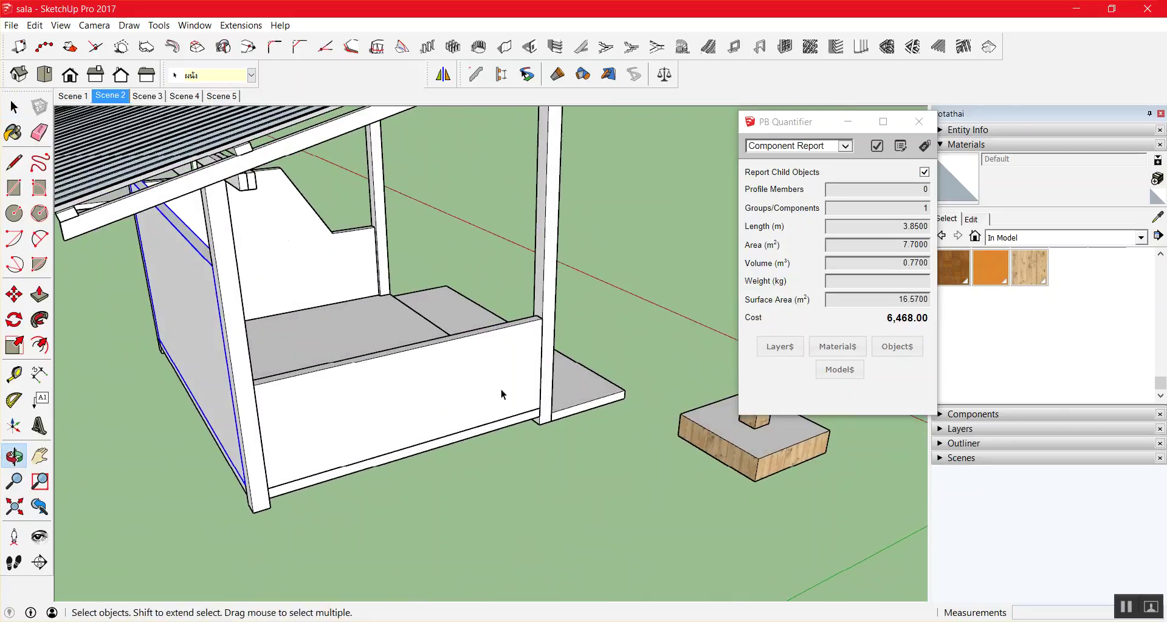
left_click(919, 122)
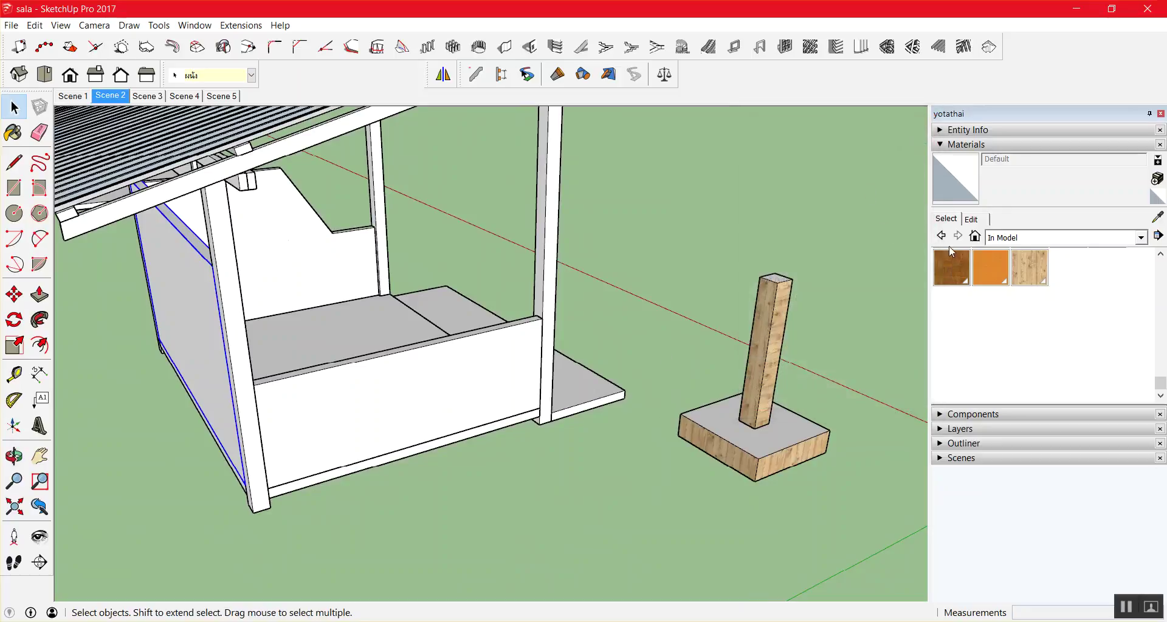
Check the Materials library list, frame the floor slab and step, then switch to the browser.
left_click(1037, 238)
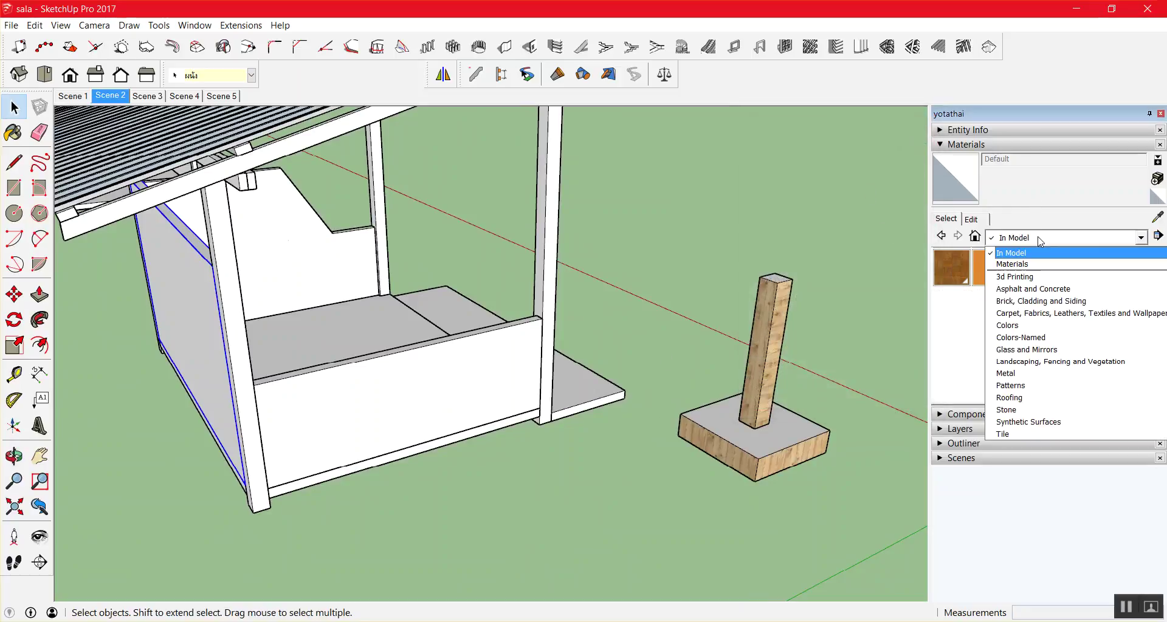
left_click(1033, 253)
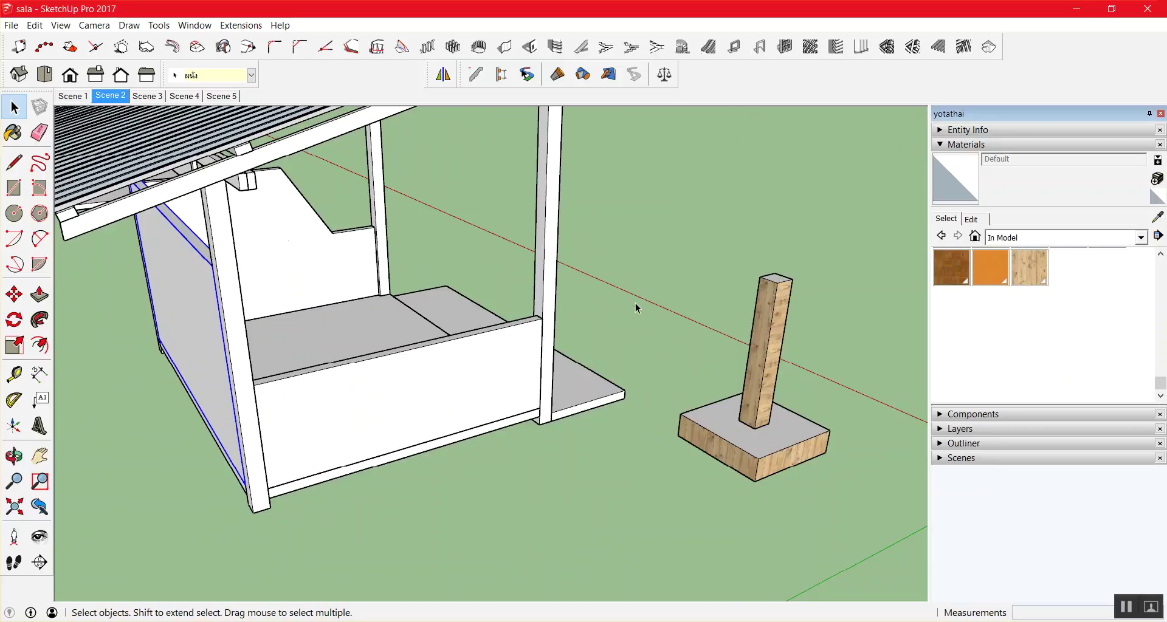
left_click(626, 332)
middle_click_drag(651, 383, 602, 409)
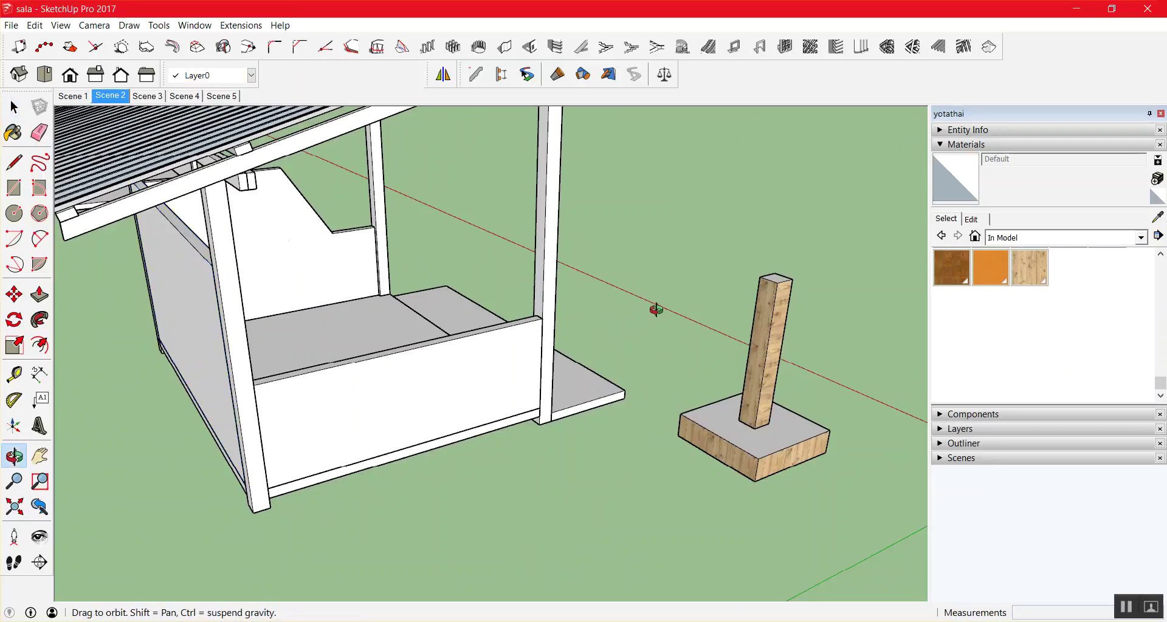
mouse_move(602, 409)
left_mouse_down()
mouse_move(529, 476)
mouse_move(459, 383)
left_mouse_up()
scroll(521, 479, "up", 3)
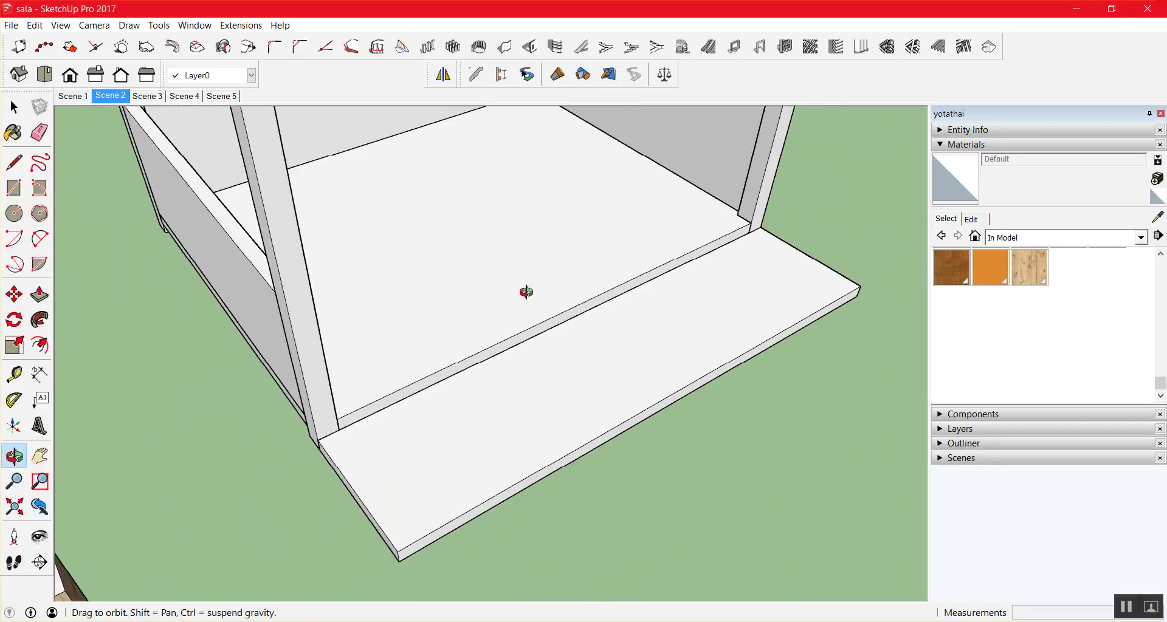
left_click(1077, 238)
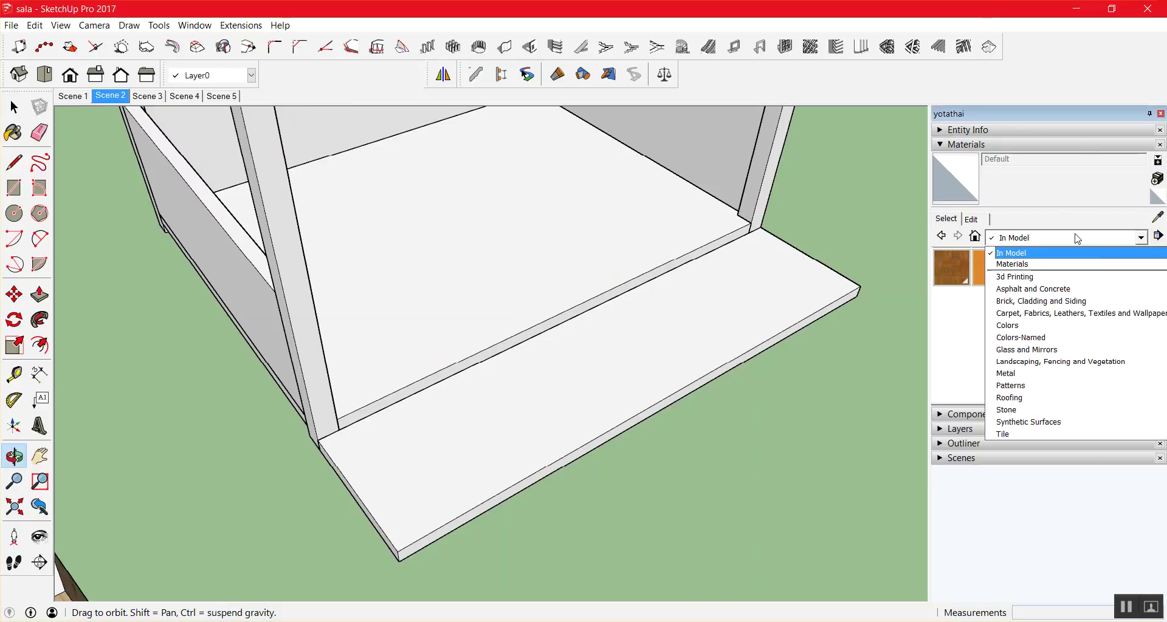
left_click(829, 177)
key("alt+Tab")
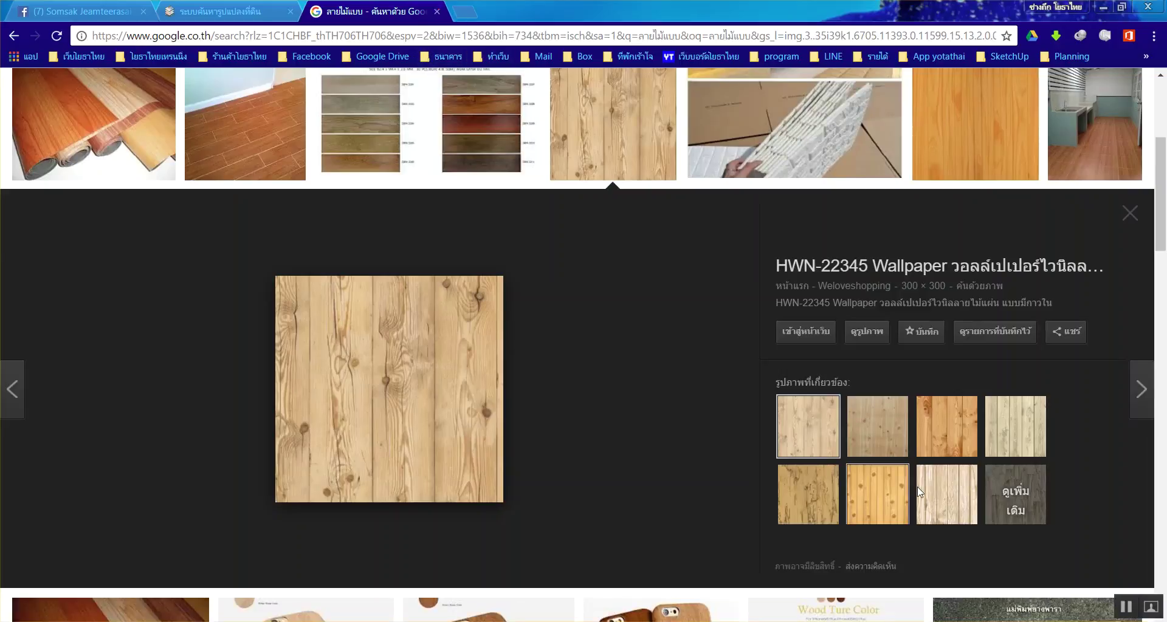
Open a new browser tab, shrink the browser window, and minimize SketchUp to reveal the desktop.
left_click(466, 12)
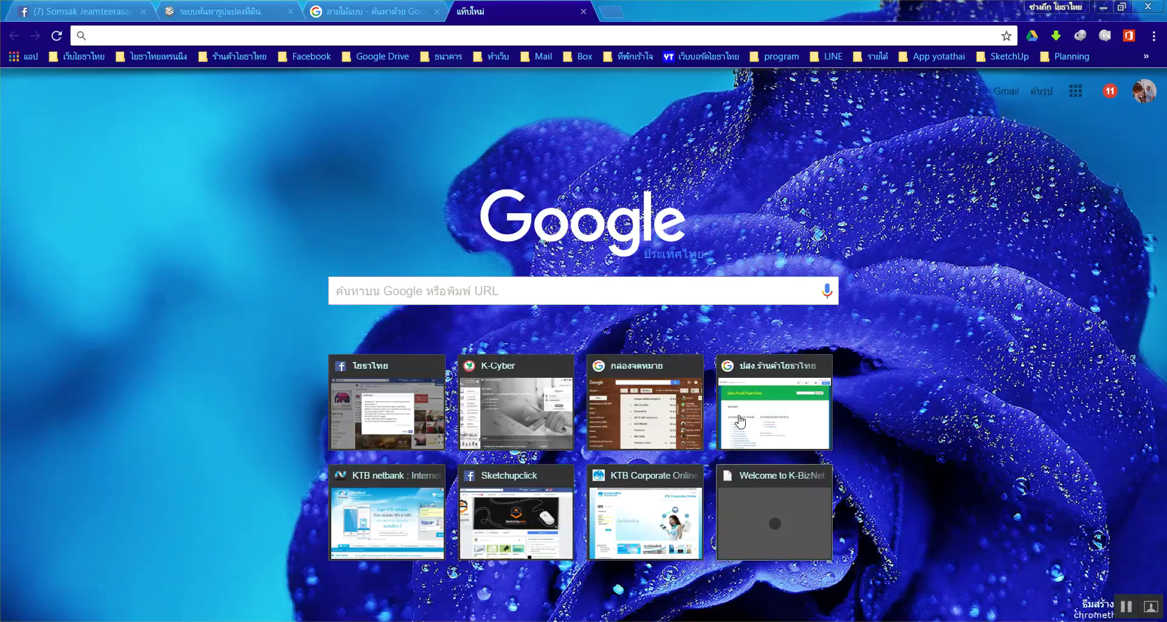
left_click_drag(813, 6, 815, 356)
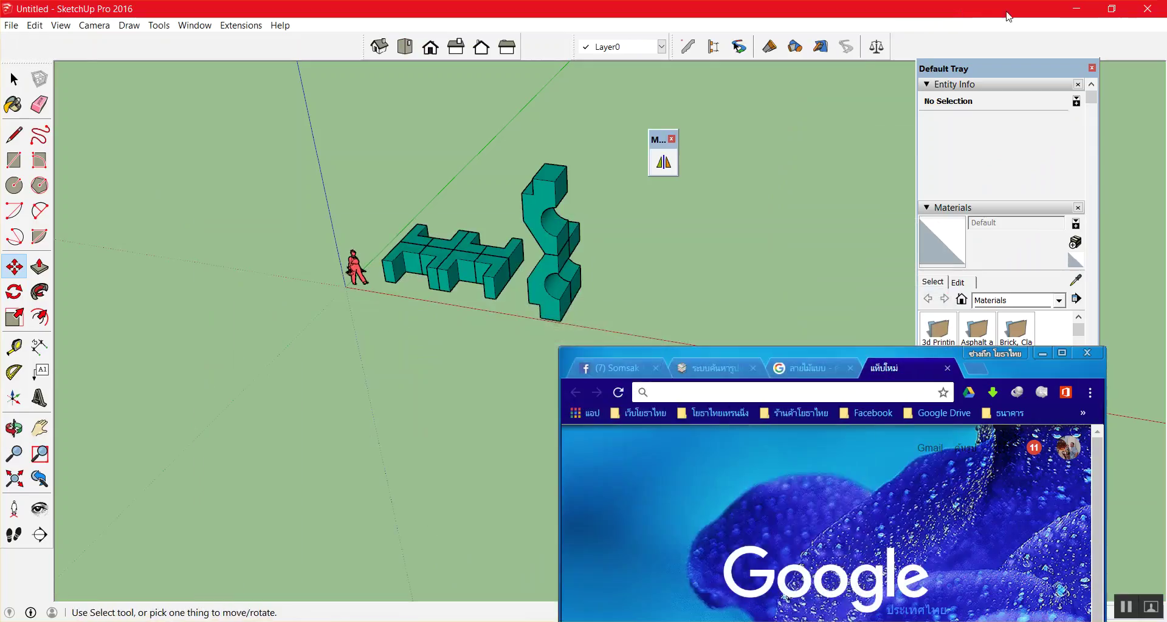
left_click(1076, 9)
Create a 'New Microsoft Word Document' on the desktop and open it.
right_click(532, 146)
mouse_move(443, 304)
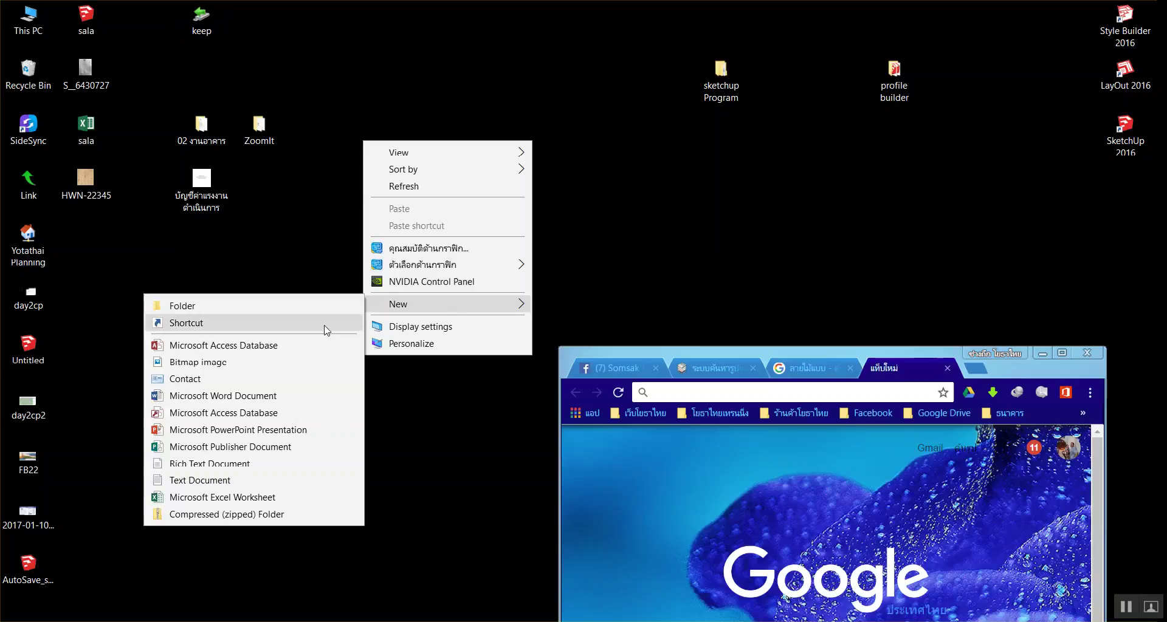
left_click(277, 396)
left_click(454, 315)
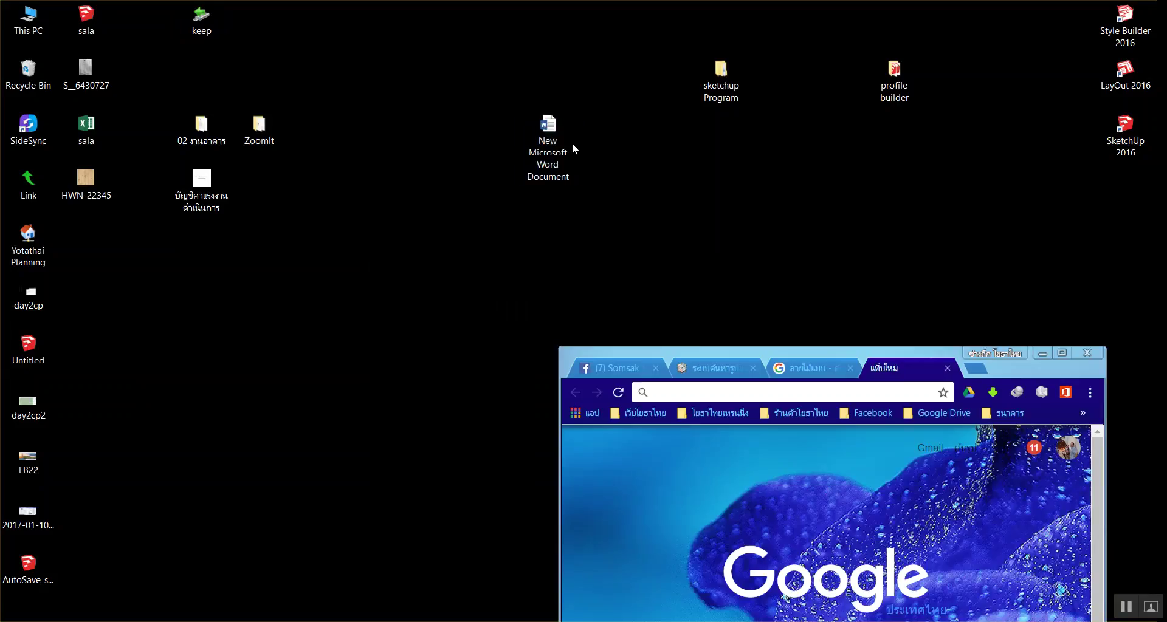
left_click(571, 143)
double_click(547, 142)
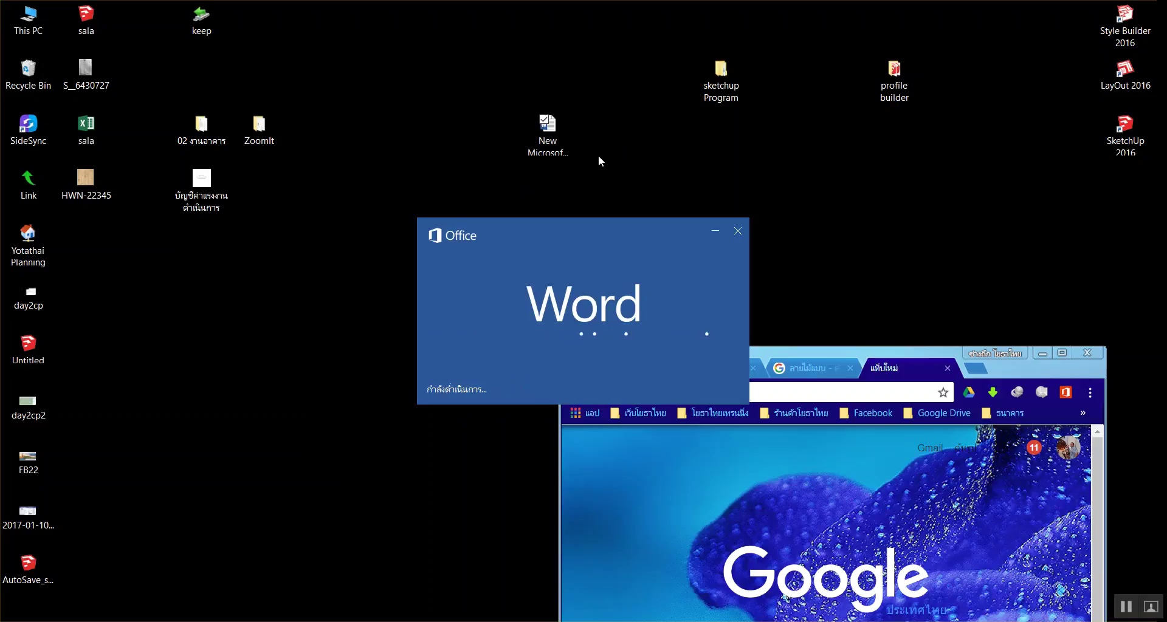
Copy the word 'study' and paste it so the page reads 'study study'.
type("study")
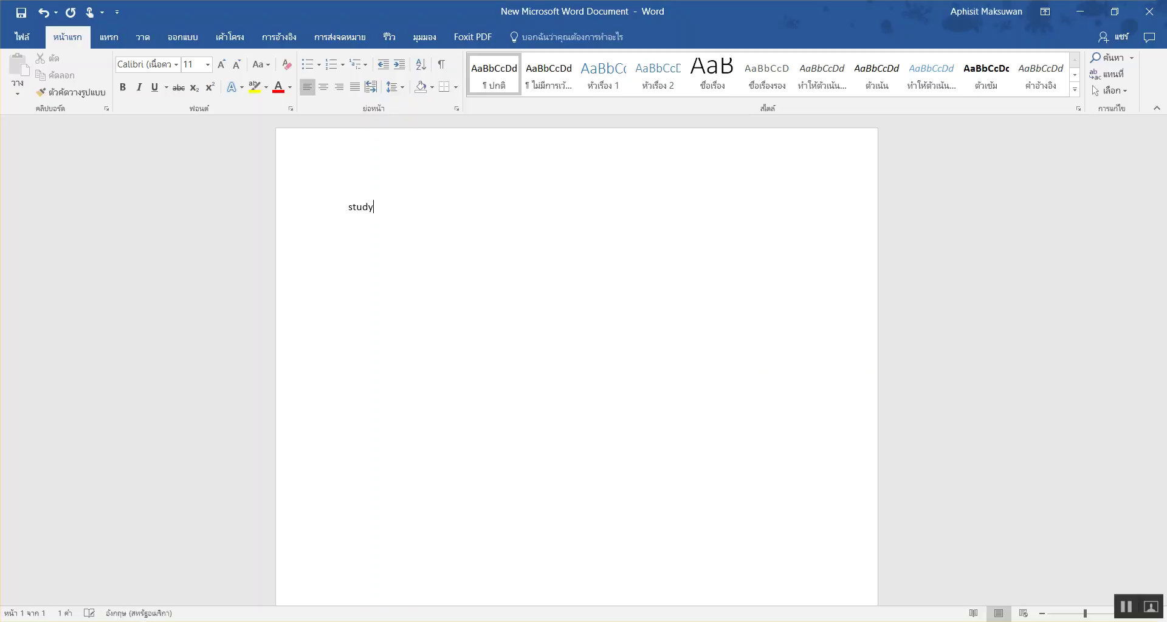
left_click(303, 204)
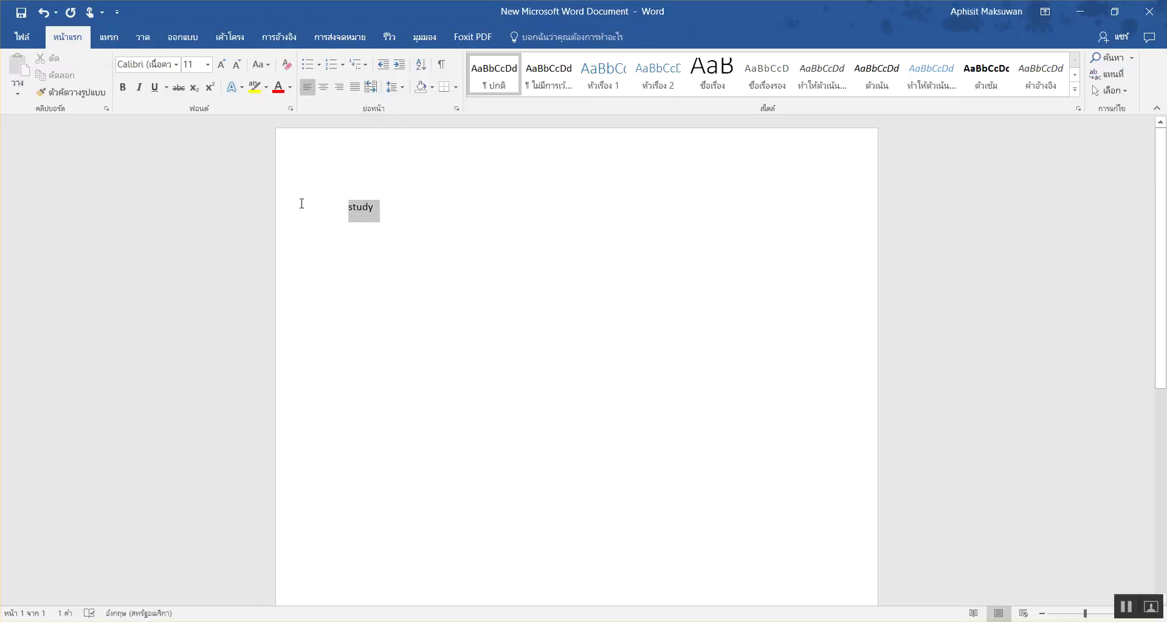
left_click(344, 207)
left_click_drag(373, 207, 346, 213)
key("ctrl+c")
left_click(403, 196)
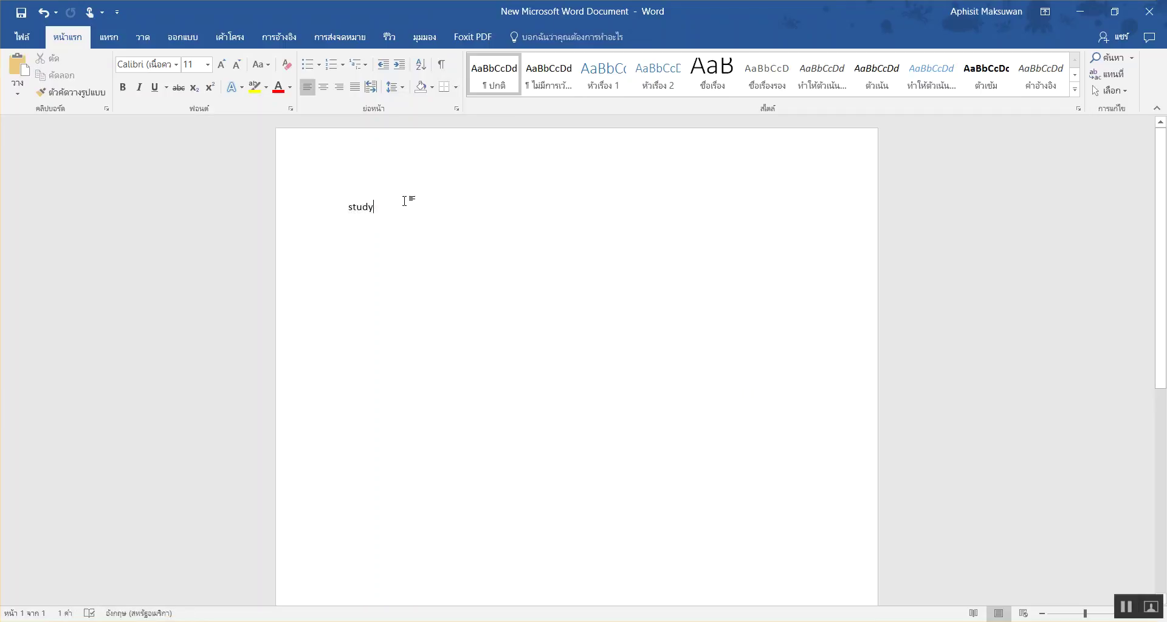
key("ctrl+v")
Enlarge the font of both 'study' words to 55 pt.
left_click_drag(325, 208, 414, 203)
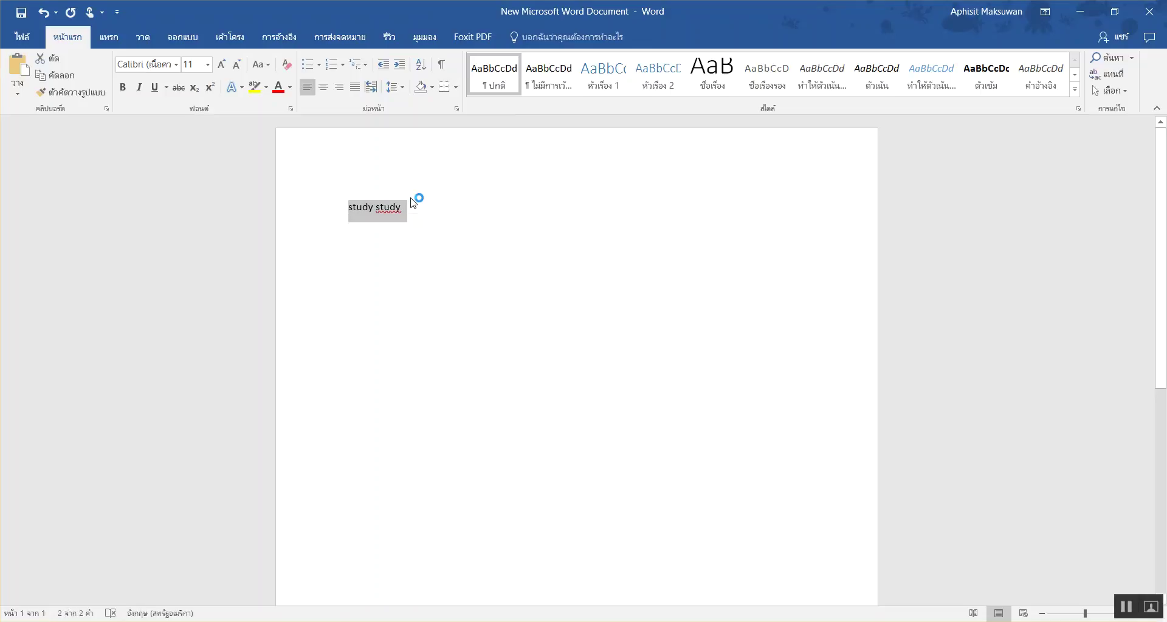
key("ctrl+p")
key("Escape")
key("ctrl+bracketright")
key("ctrl+bracketright")
key("ctrl+bracketright")
key("ctrl+bracketright")
key("ctrl+bracketright")
key("ctrl+bracketright")
key("ctrl+bracketright")
key("ctrl+bracketright")
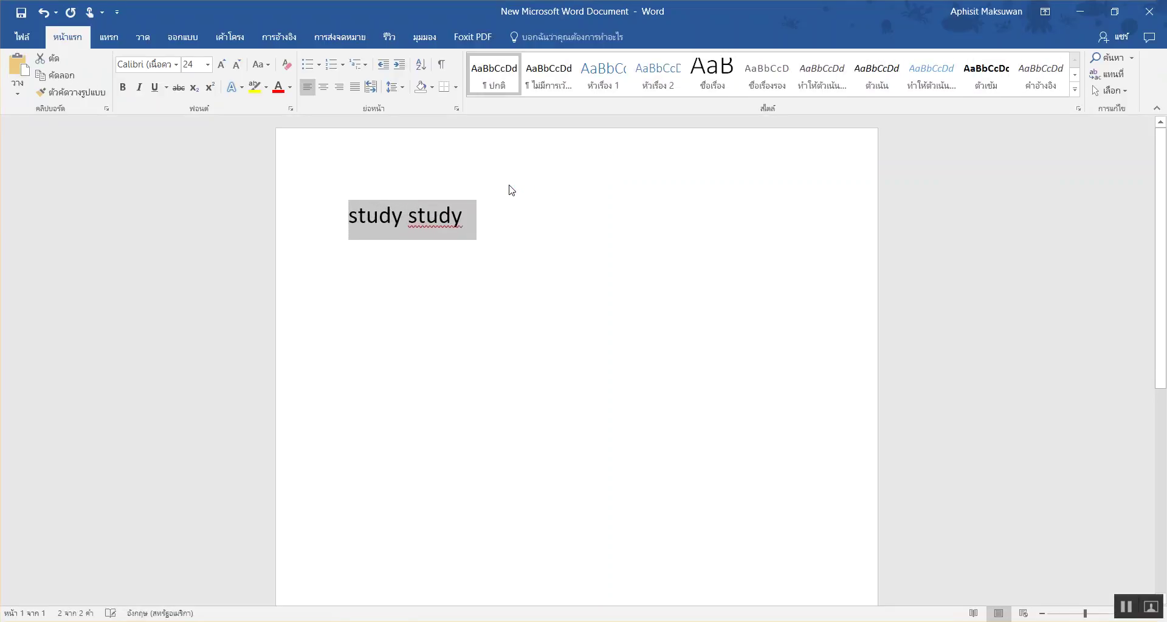
key("ctrl+bracketright")
key("ctrl+bracketright")
key("ctrl+bracketright")
key("ctrl+bracketright")
key("ctrl+bracketright")
key("ctrl+bracketright")
key("ctrl+bracketright")
key("ctrl+bracketright")
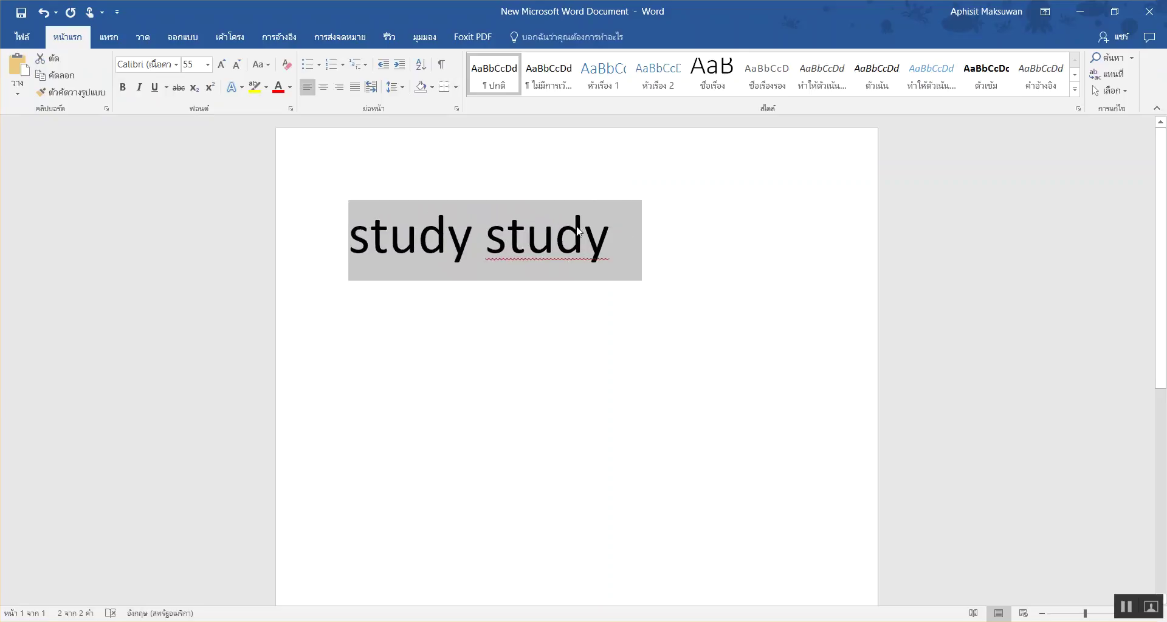
Remove the space to form 'studystudy', minimize Word, and maximize the browser.
left_click(480, 237)
left_click(493, 230)
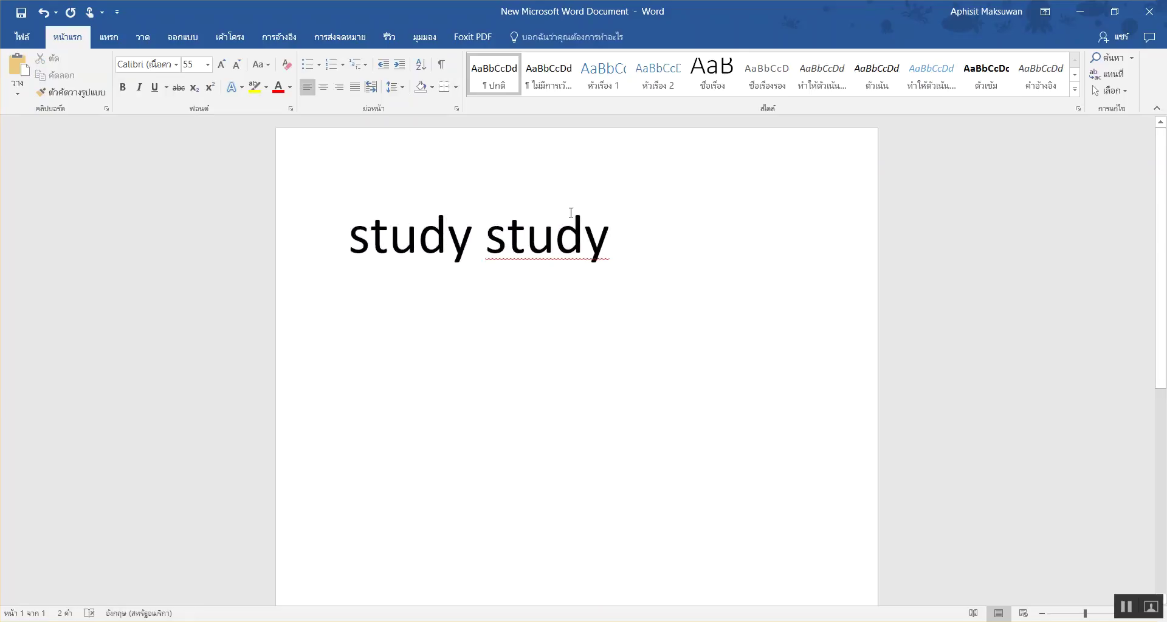
key("BackSpace")
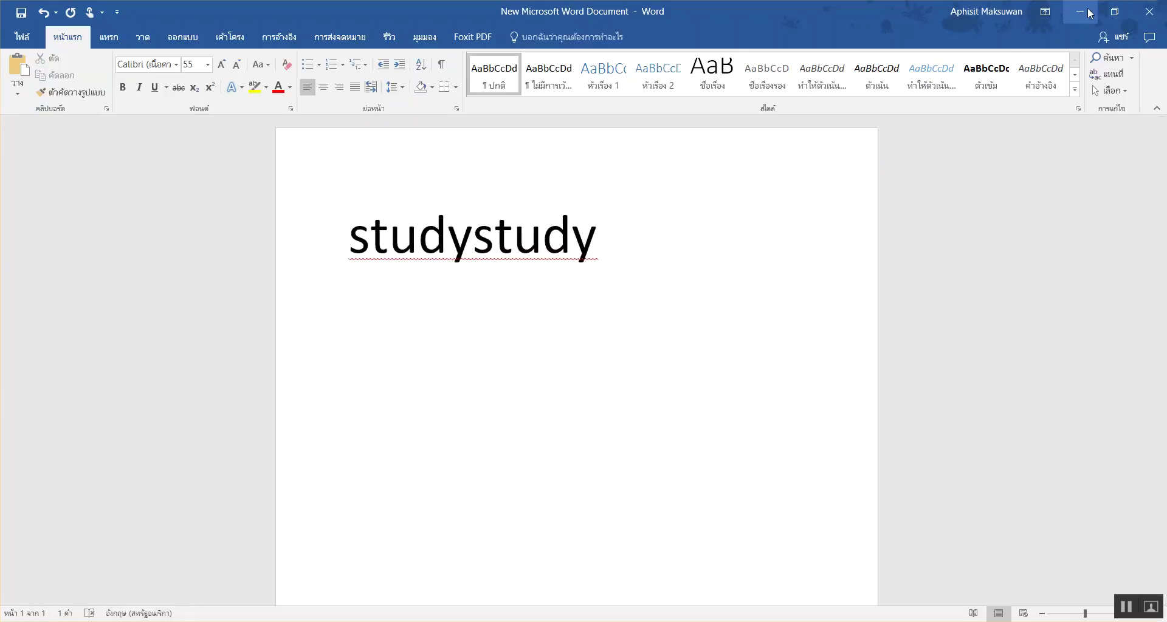
left_click(1082, 10)
double_click(960, 357)
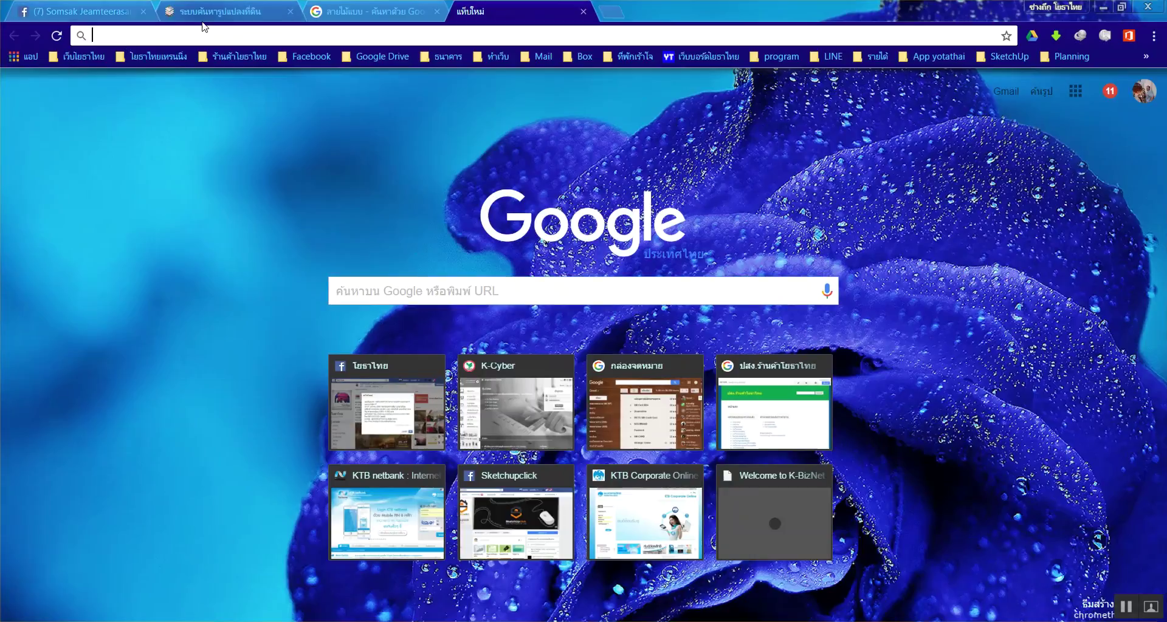
Search Google Images for ลายกระเบื้อง from the Chrome address bar.
key("ctrl+l")
type("]")
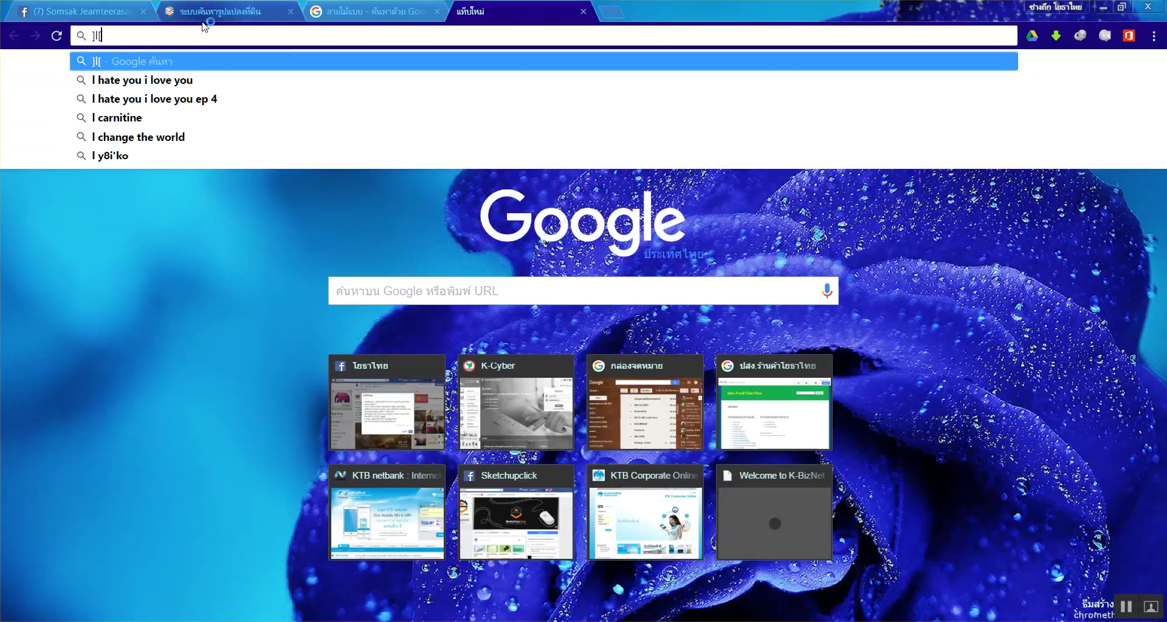
key("BackSpace")
type("ลาย")
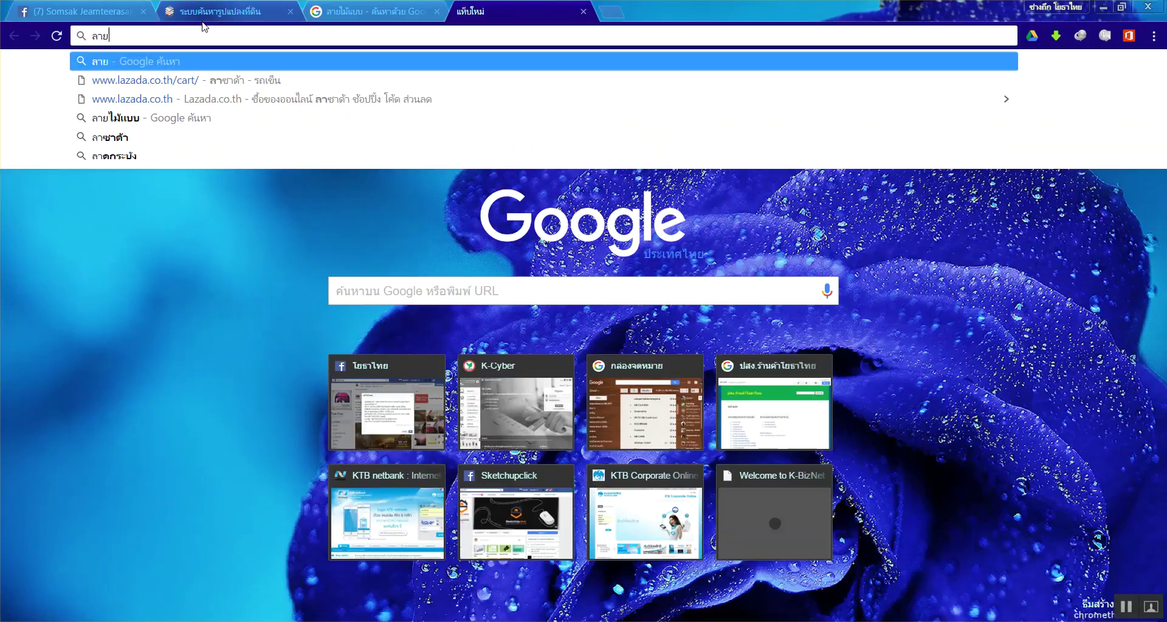
type("กระเบท้อง")
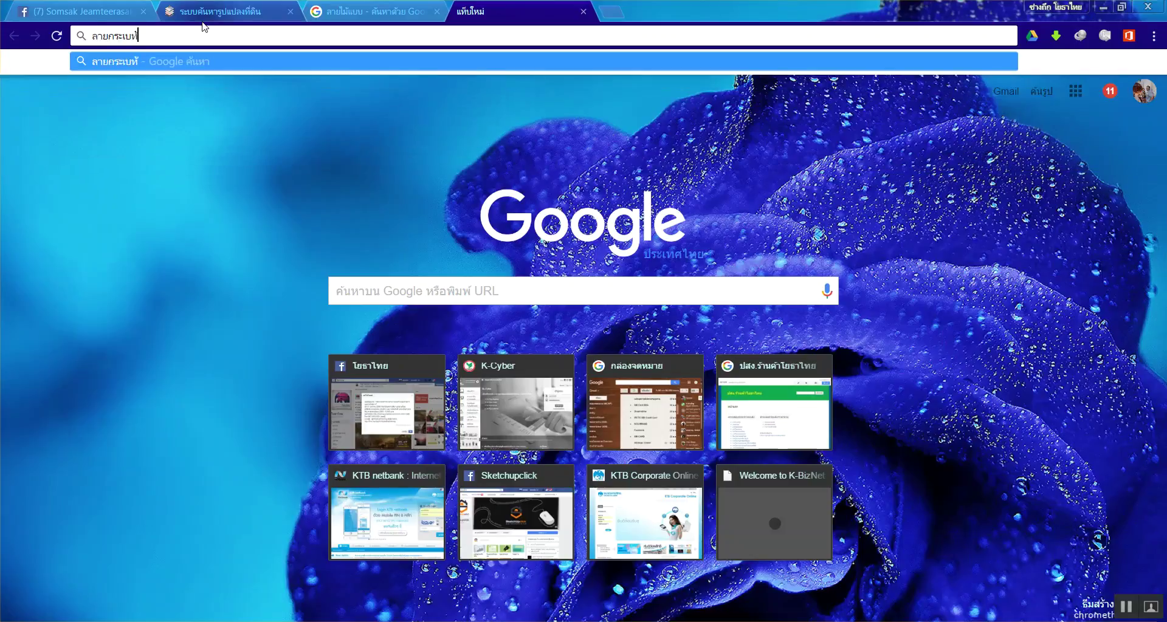
key("BackSpace")
key("BackSpace")
type("ื้อง")
key("Return")
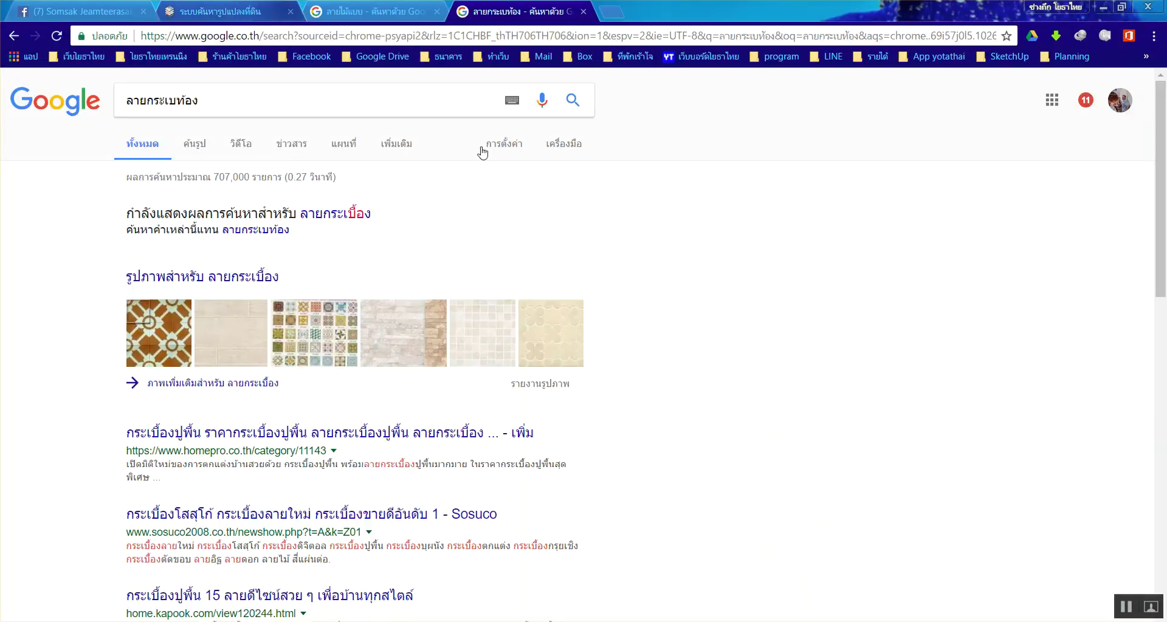
left_click(203, 150)
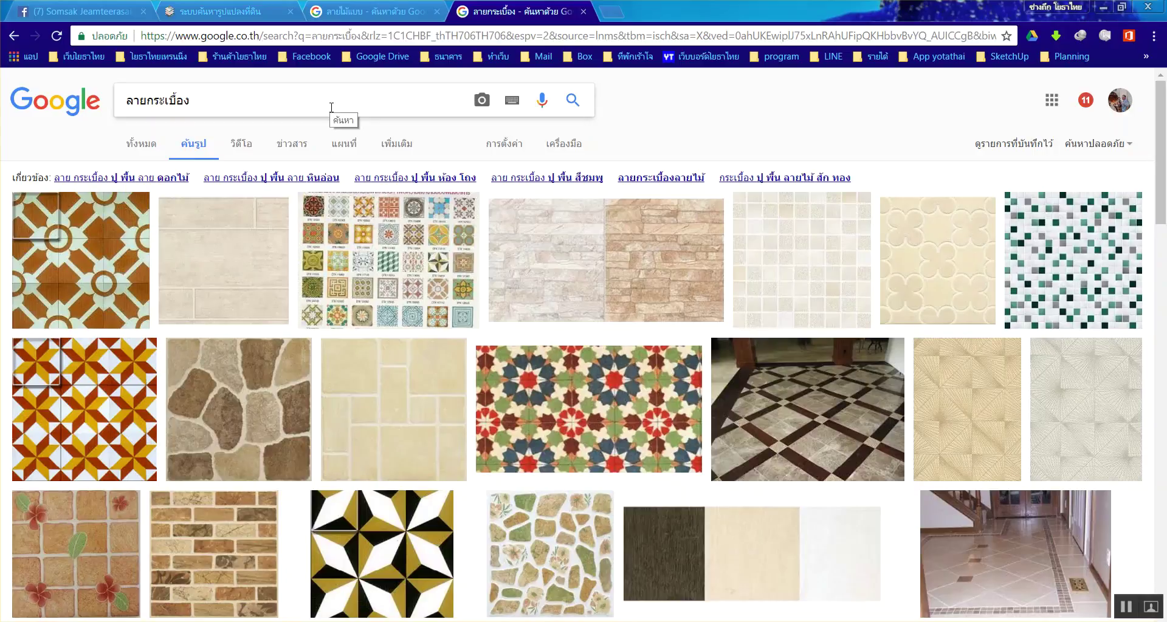
Browse far down the tile-pattern results and open the beige marble tile's preview.
scroll(156, 151, "down", 4)
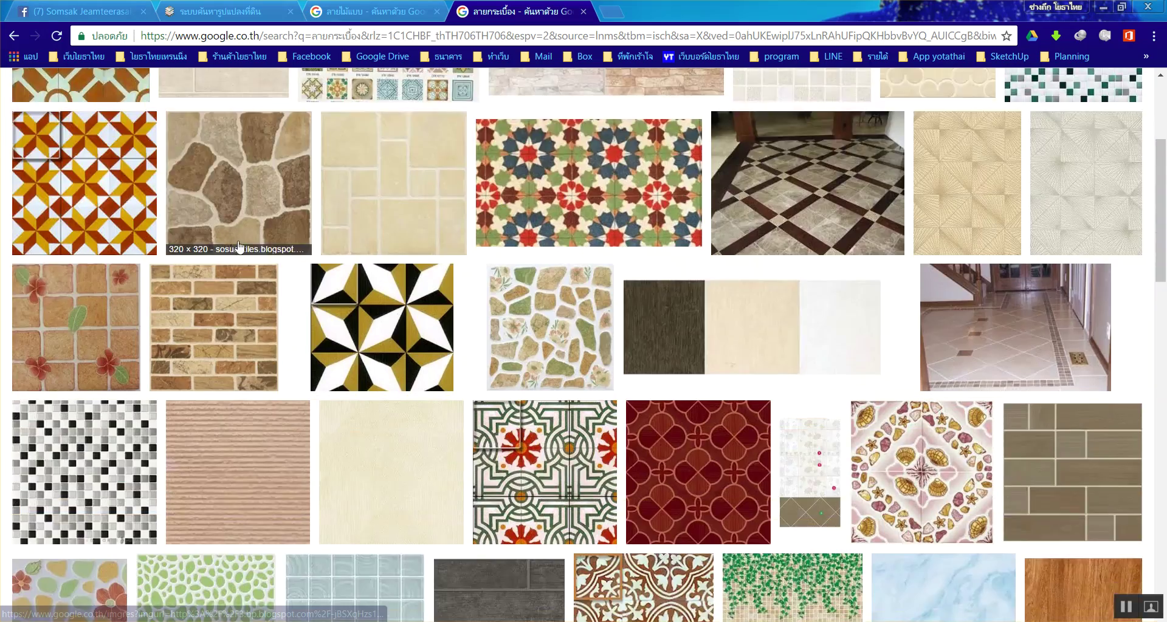
scroll(314, 229, "down", 5)
scroll(314, 230, "down", 3)
scroll(314, 230, "down", 5)
scroll(319, 228, "down", 1)
scroll(325, 227, "down", 2)
scroll(330, 226, "up", 3)
scroll(330, 226, "down", 3)
scroll(304, 226, "up", 3)
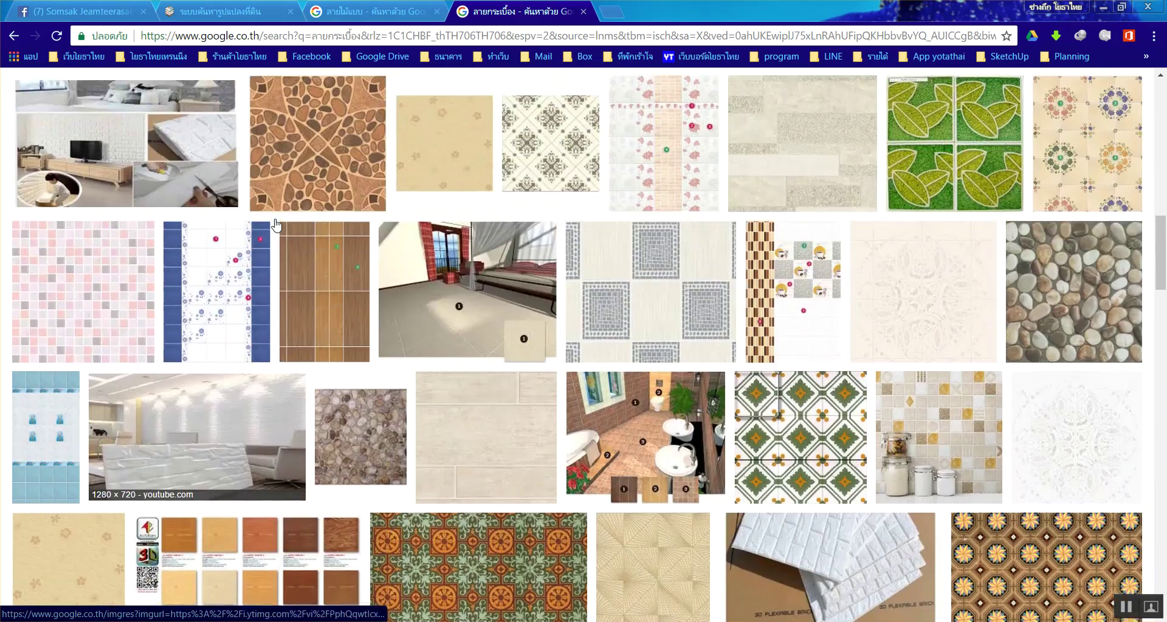
scroll(273, 226, "down", 3)
scroll(273, 226, "down", 5)
scroll(273, 226, "down", 5)
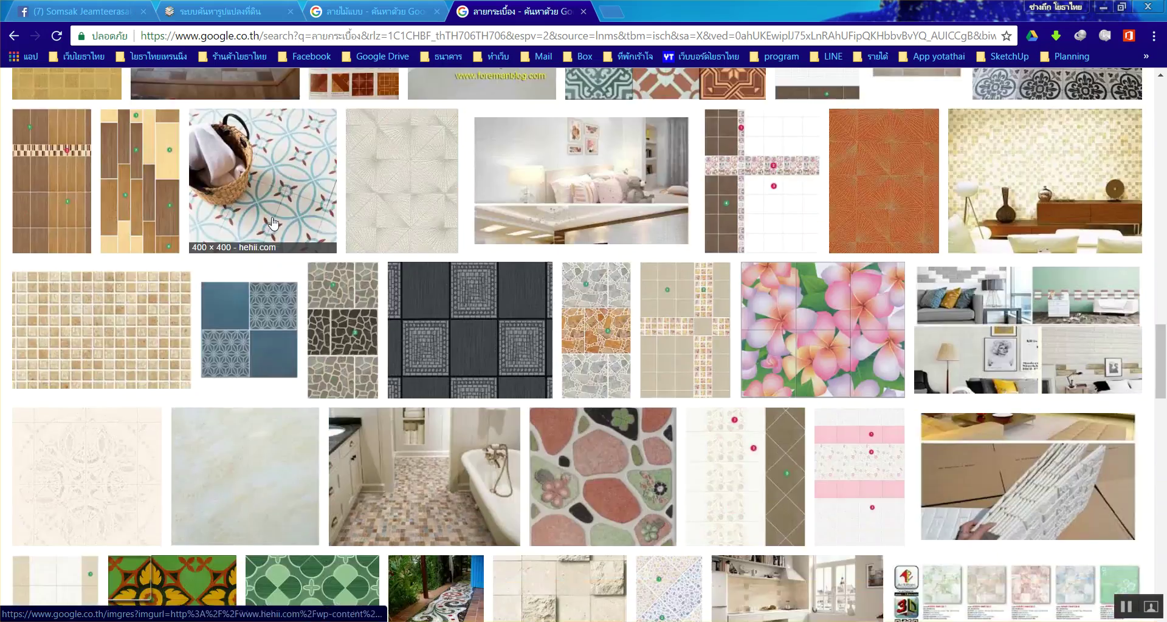
scroll(273, 225, "down", 3)
scroll(273, 224, "down", 4)
scroll(273, 224, "down", 2)
scroll(273, 224, "up", 2)
scroll(273, 224, "down", 2)
scroll(272, 223, "down", 5)
scroll(271, 223, "down", 3)
scroll(271, 223, "down", 1)
scroll(271, 223, "down", 3)
scroll(271, 223, "down", 3)
scroll(270, 223, "down", 1)
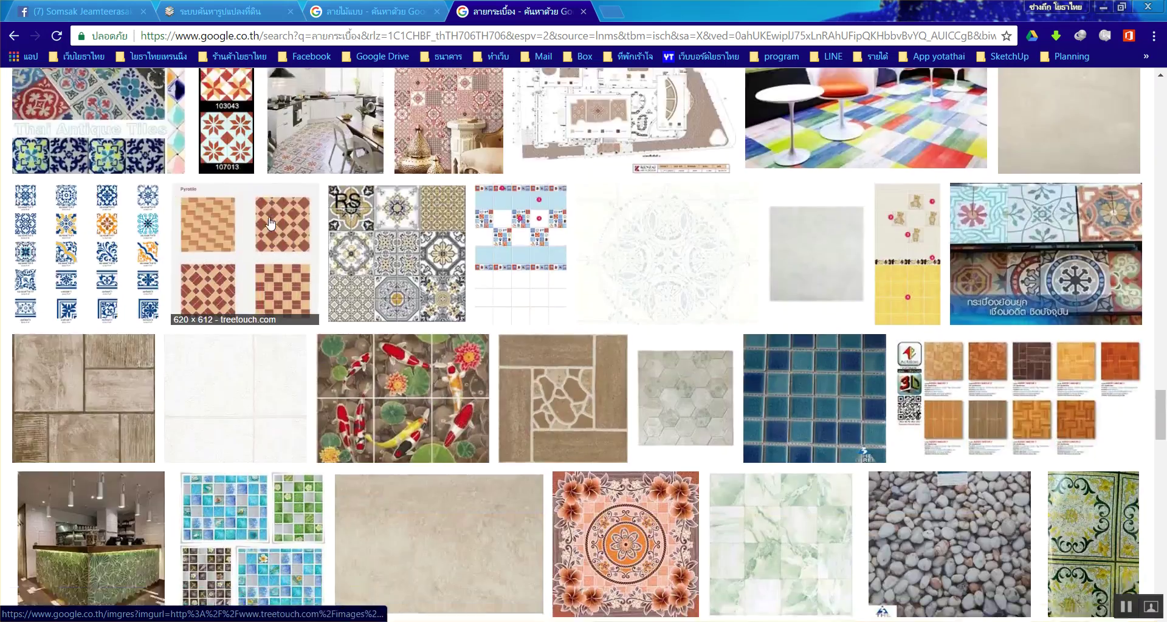
scroll(271, 223, "down", 3)
scroll(270, 223, "down", 3)
scroll(270, 224, "down", 2)
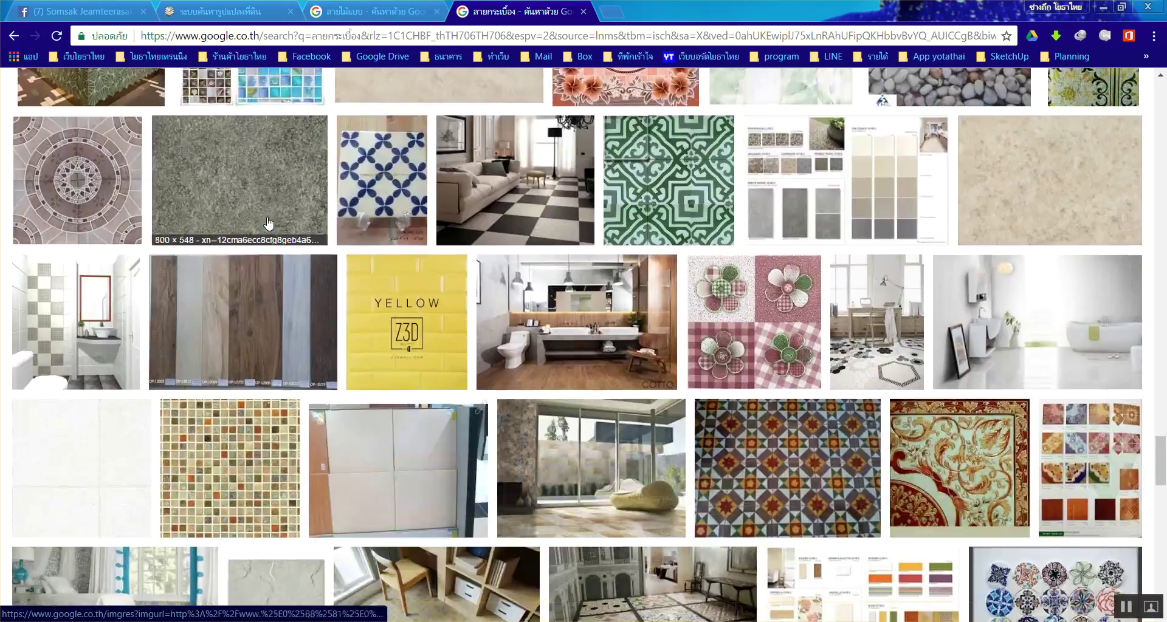
scroll(270, 223, "down", 3)
scroll(267, 223, "down", 3)
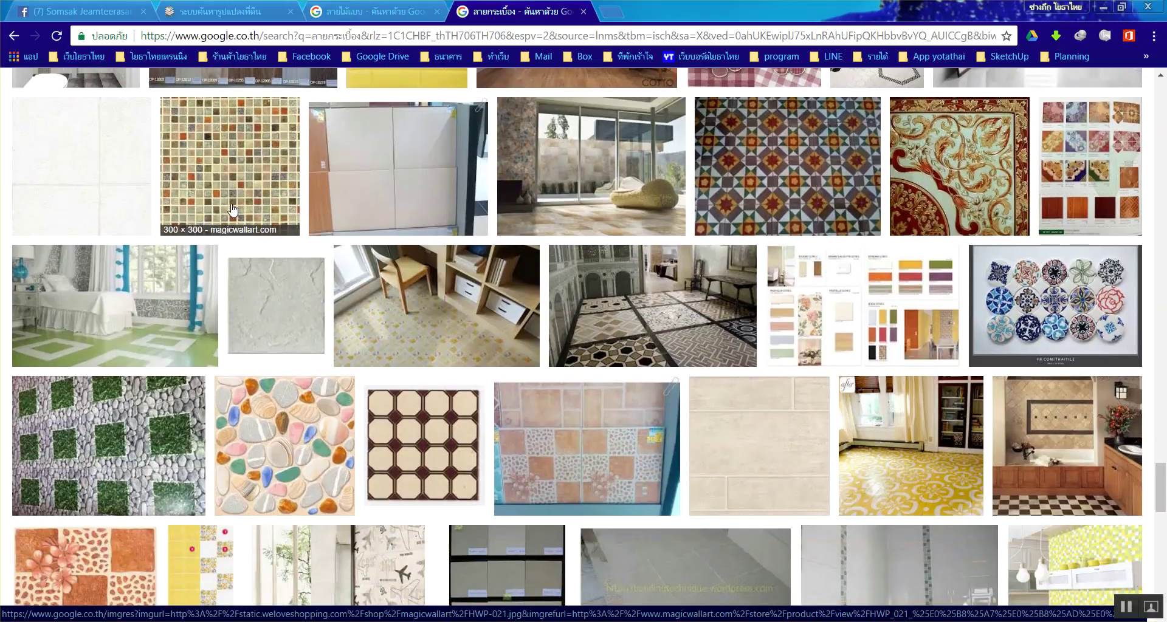
scroll(243, 219, "down", 4)
scroll(267, 243, "down", 4)
scroll(292, 268, "down", 3)
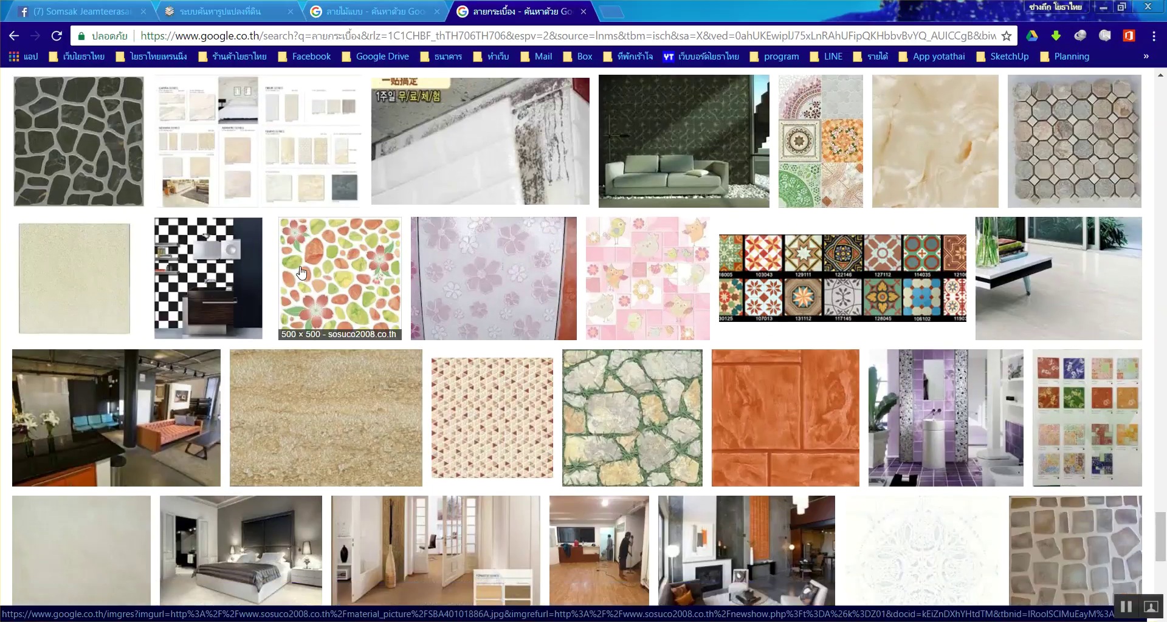
scroll(286, 277, "down", 3)
scroll(276, 275, "down", 1)
scroll(272, 273, "down", 1)
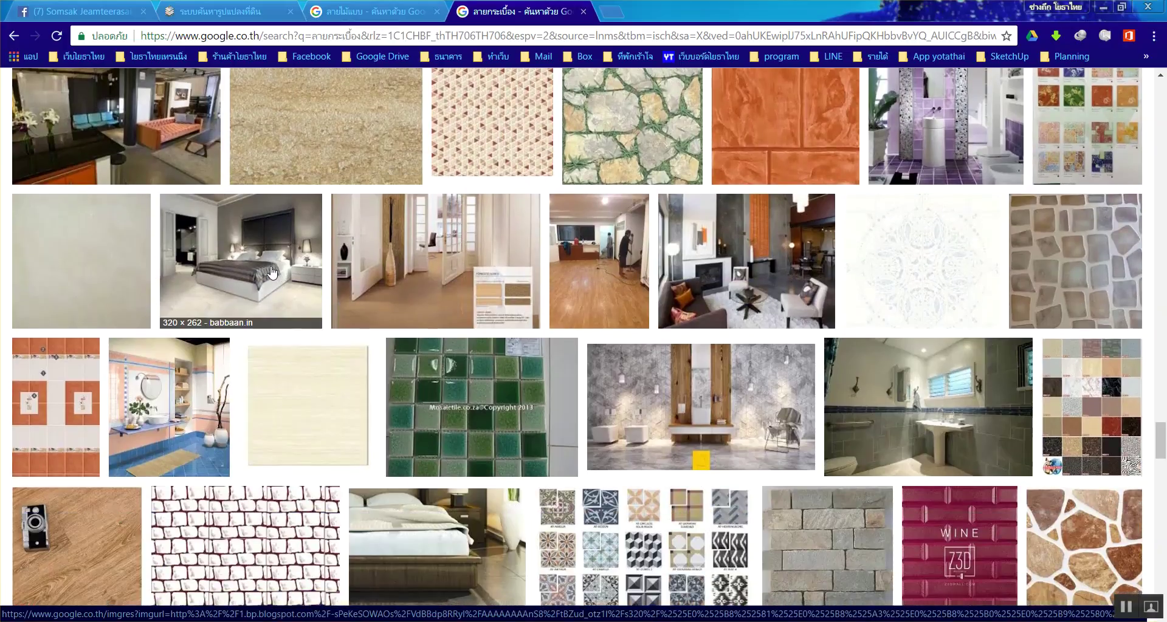
scroll(268, 270, "down", 3)
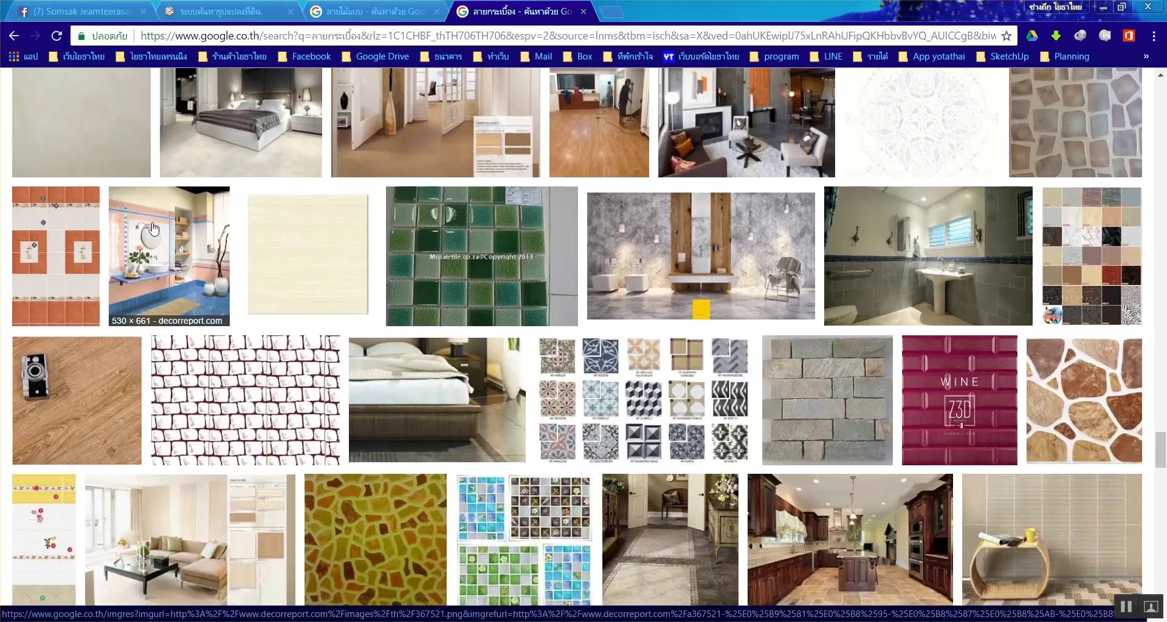
scroll(150, 228, "down", 5)
scroll(147, 228, "down", 5)
scroll(144, 226, "down", 3)
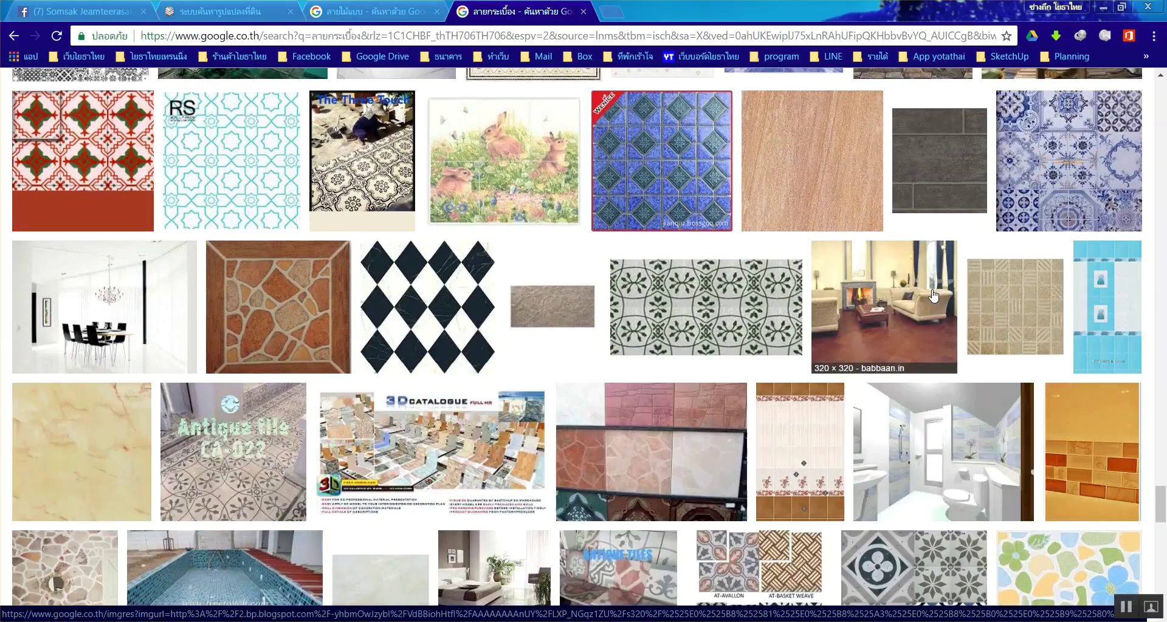
scroll(756, 335, "down", 1)
scroll(756, 334, "down", 3)
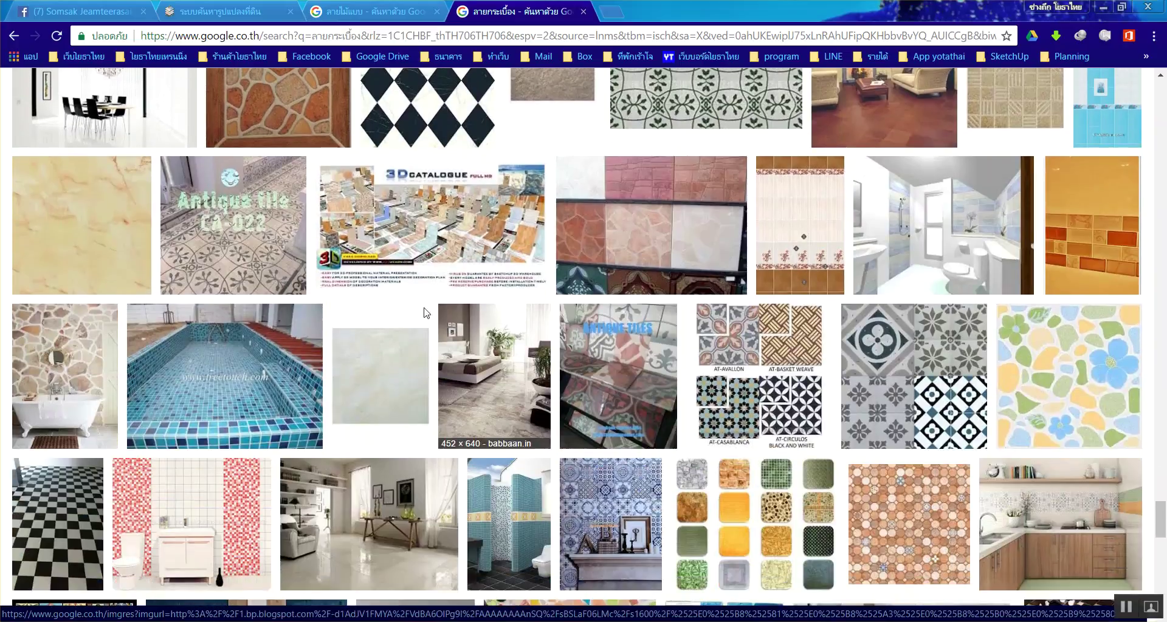
left_click(112, 230)
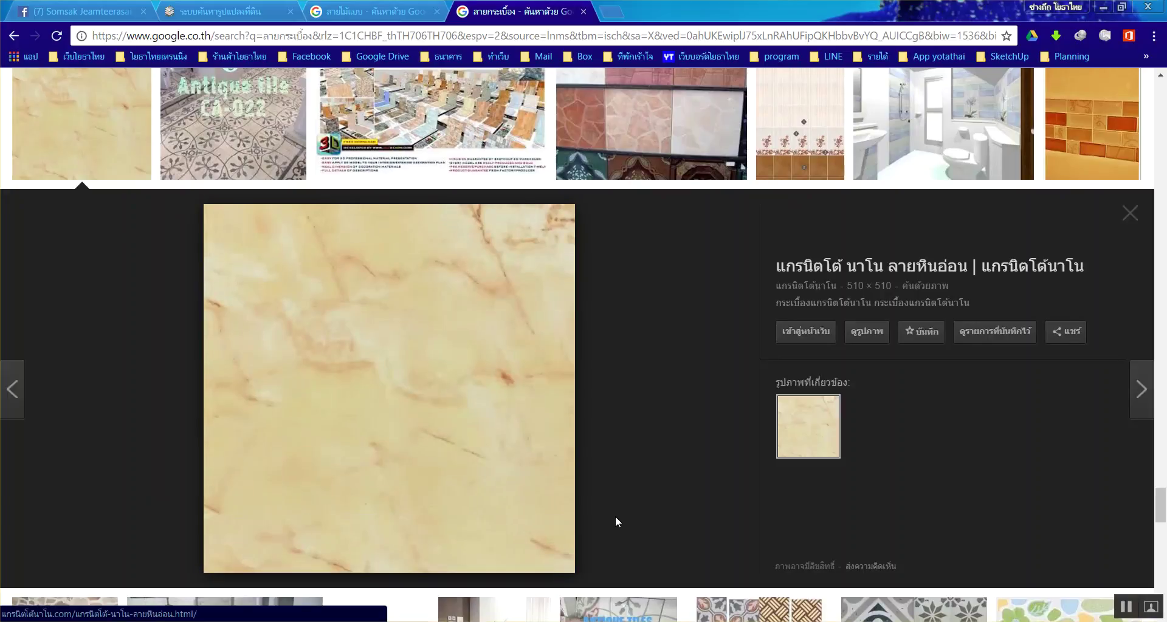
Save the beige marble tile image to the Desktop as EM8702.jpg, then minimize Chrome.
right_click(452, 300)
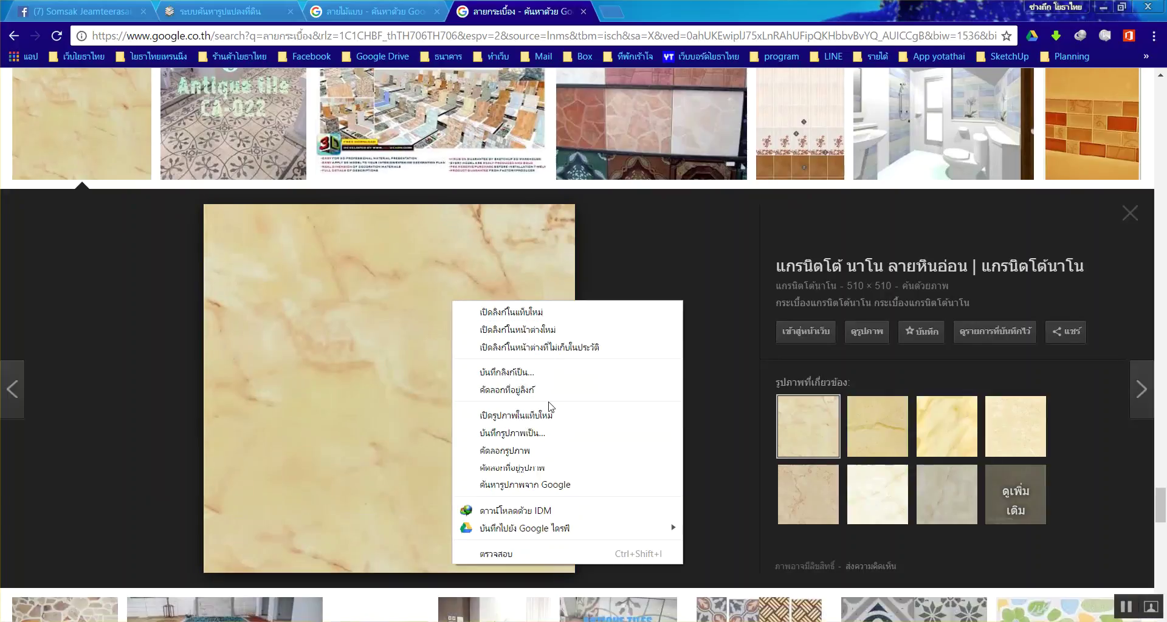
key("ctrl+1")
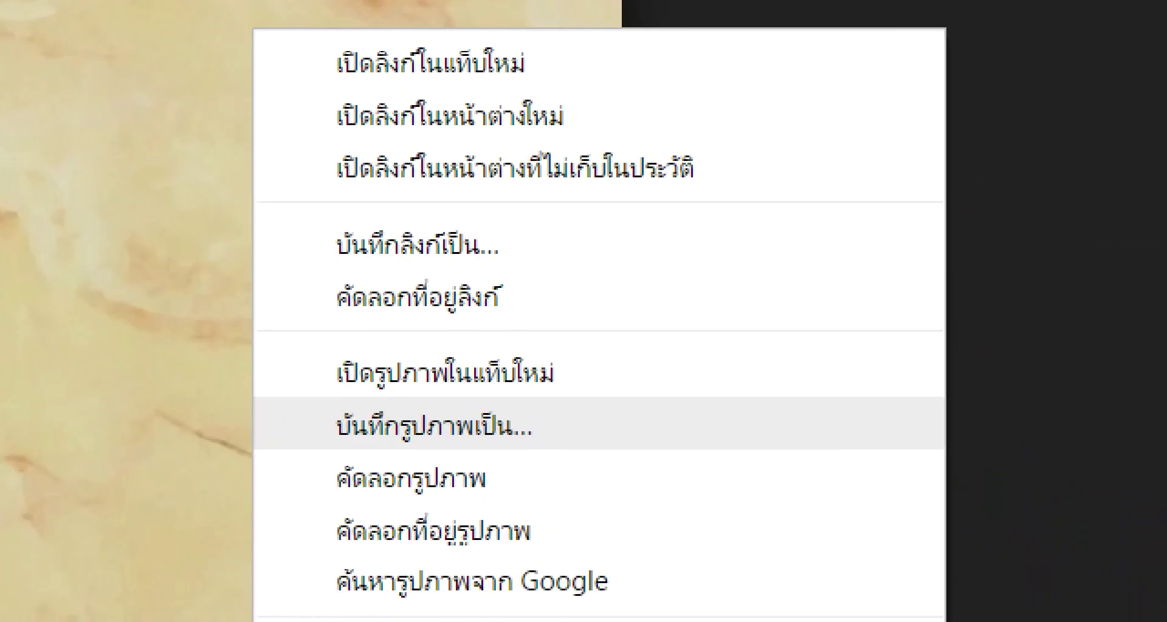
left_click_drag(559, 424, 461, 416)
left_click_drag(260, 307, 555, 357)
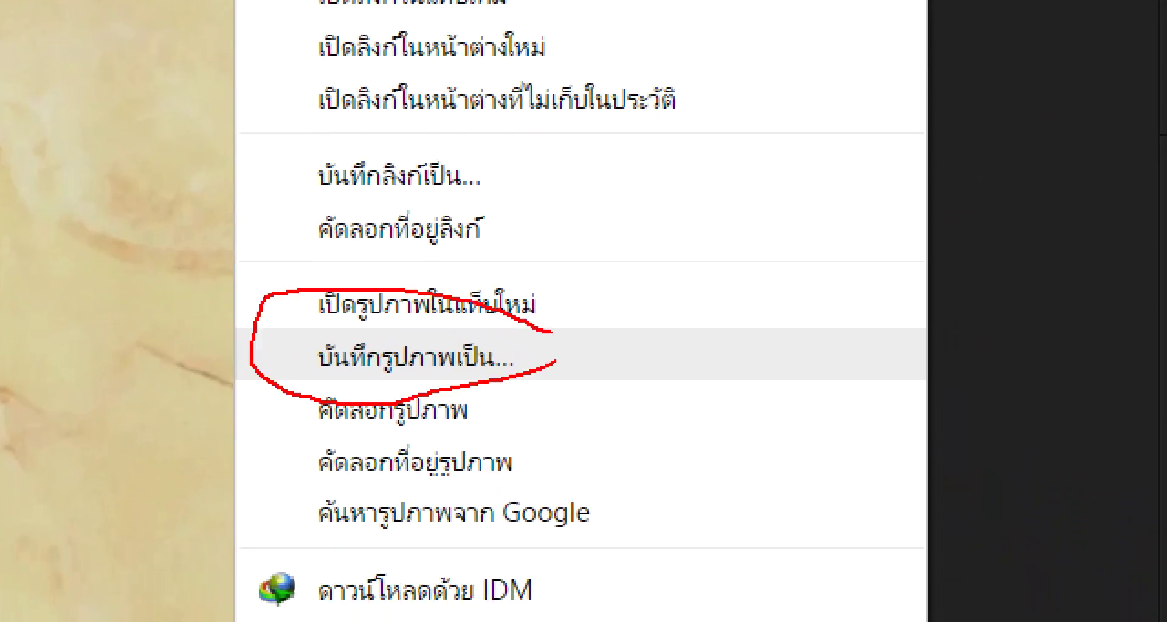
key("Escape")
right_click(457, 374)
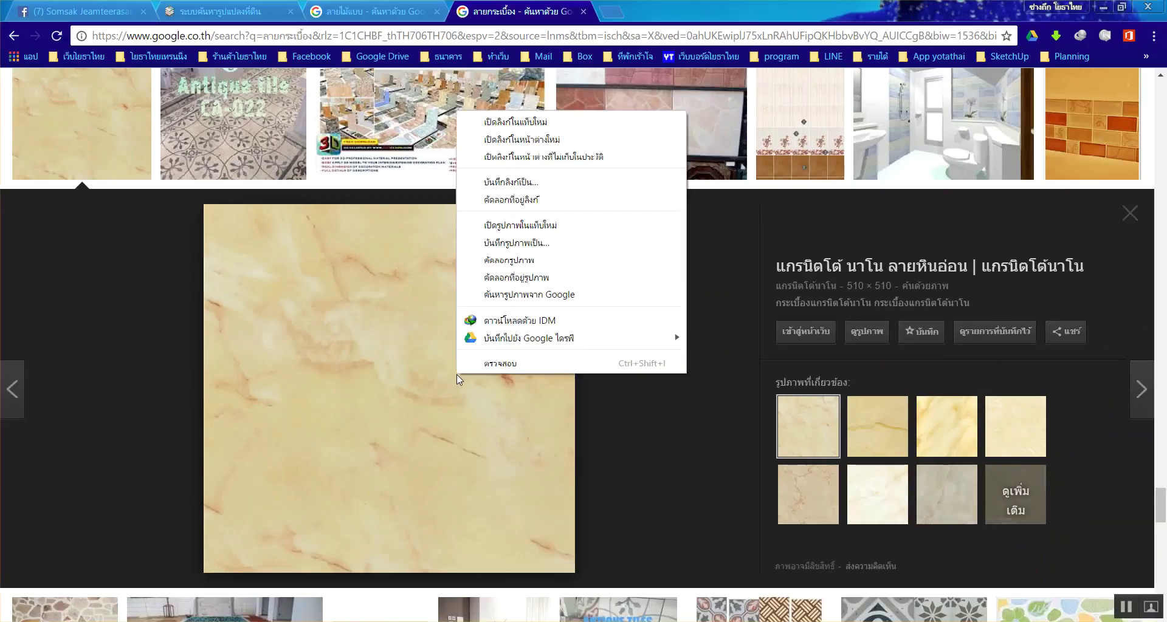
left_click(517, 243)
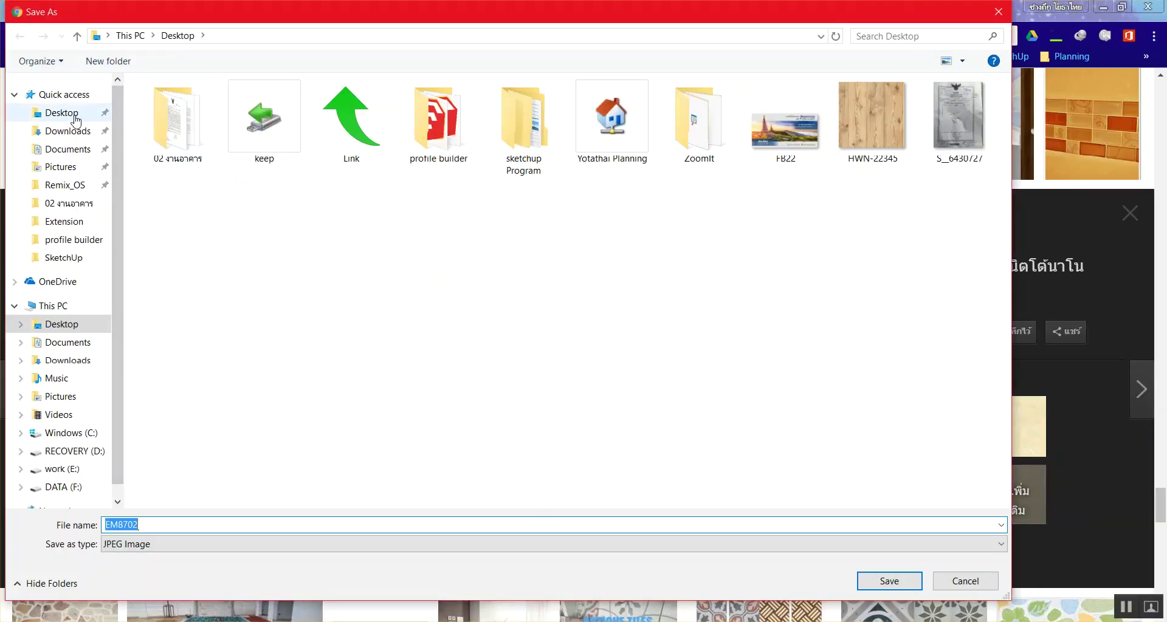
left_click(898, 582)
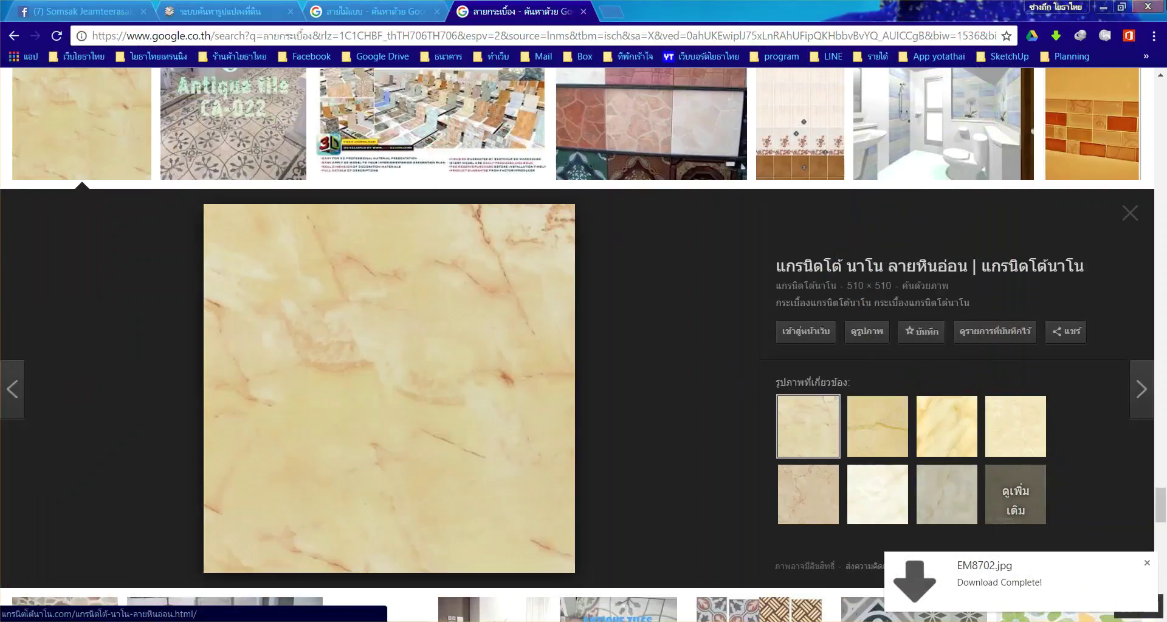
left_click(1104, 9)
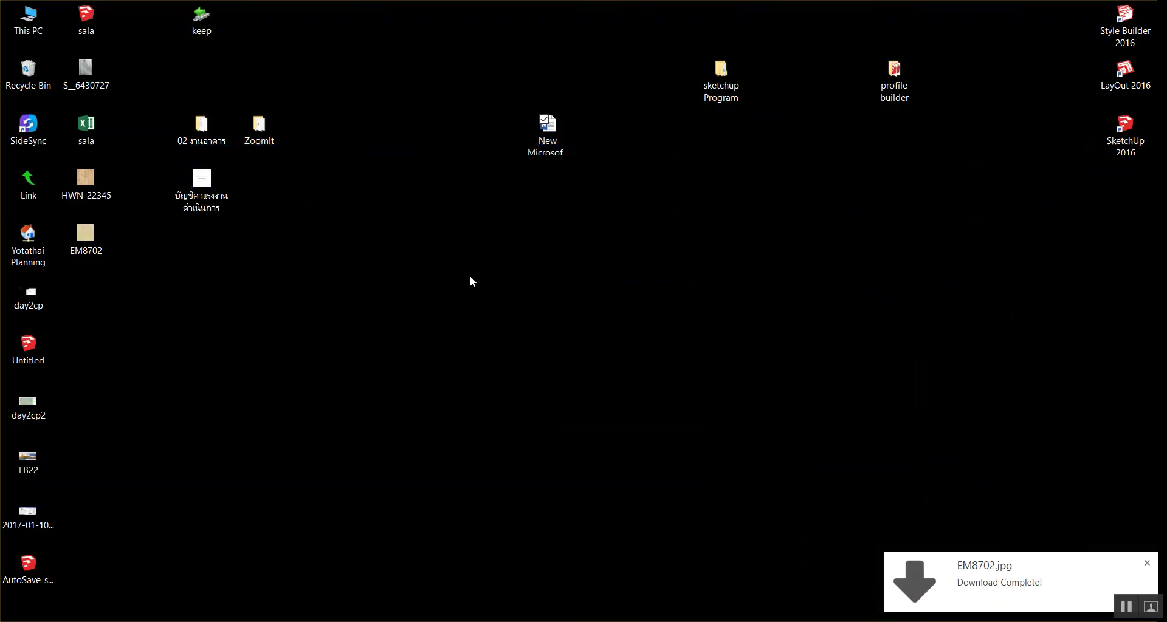
Preview EM8702.jpg from the desktop, close it, and return to the SketchUp sala model.
left_click(93, 254)
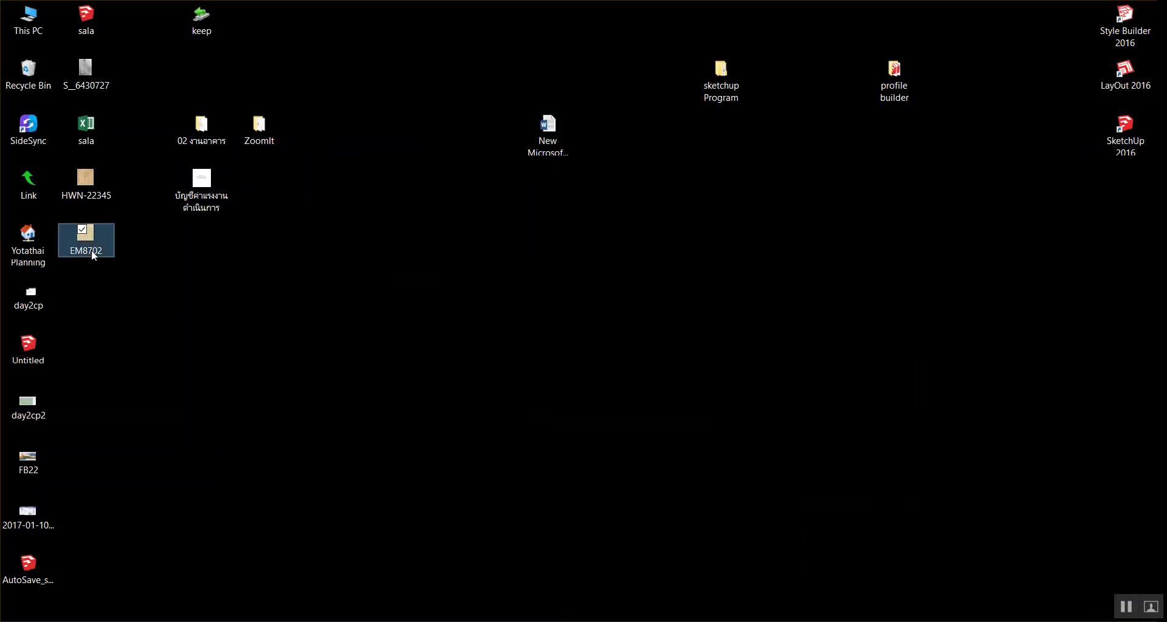
double_click(96, 249)
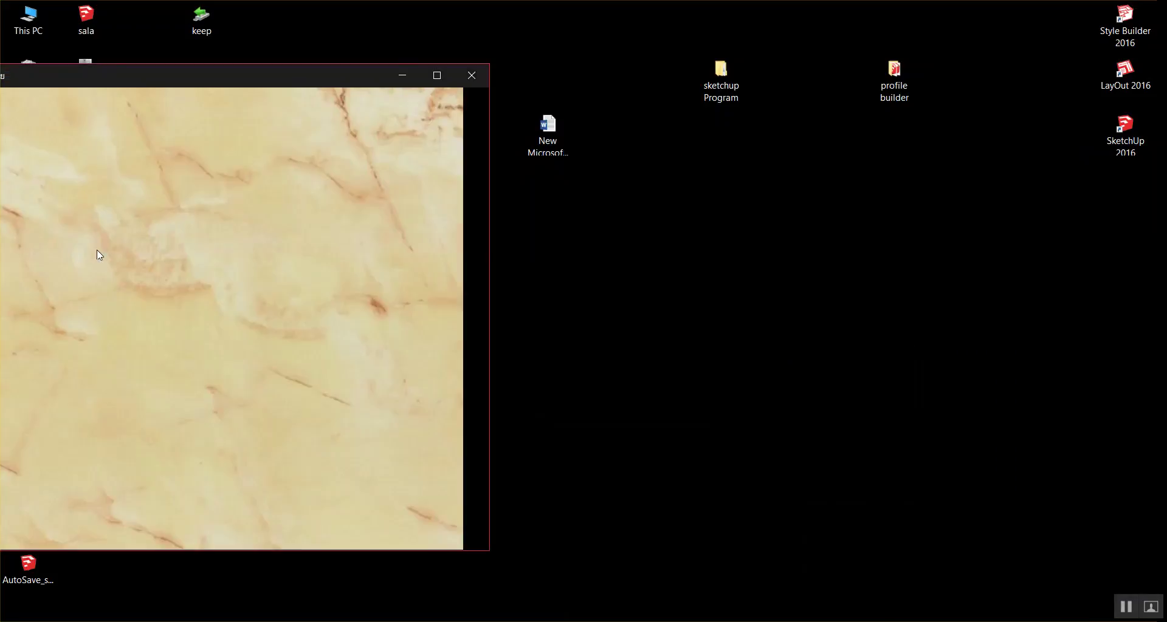
left_click(472, 75)
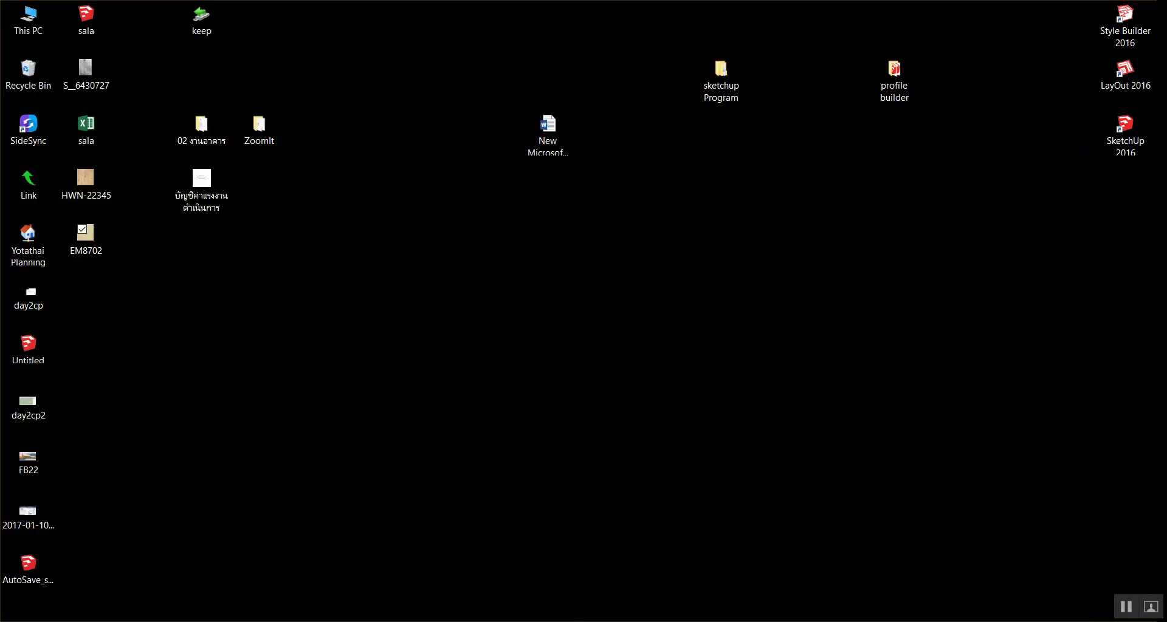
left_click(557, 571)
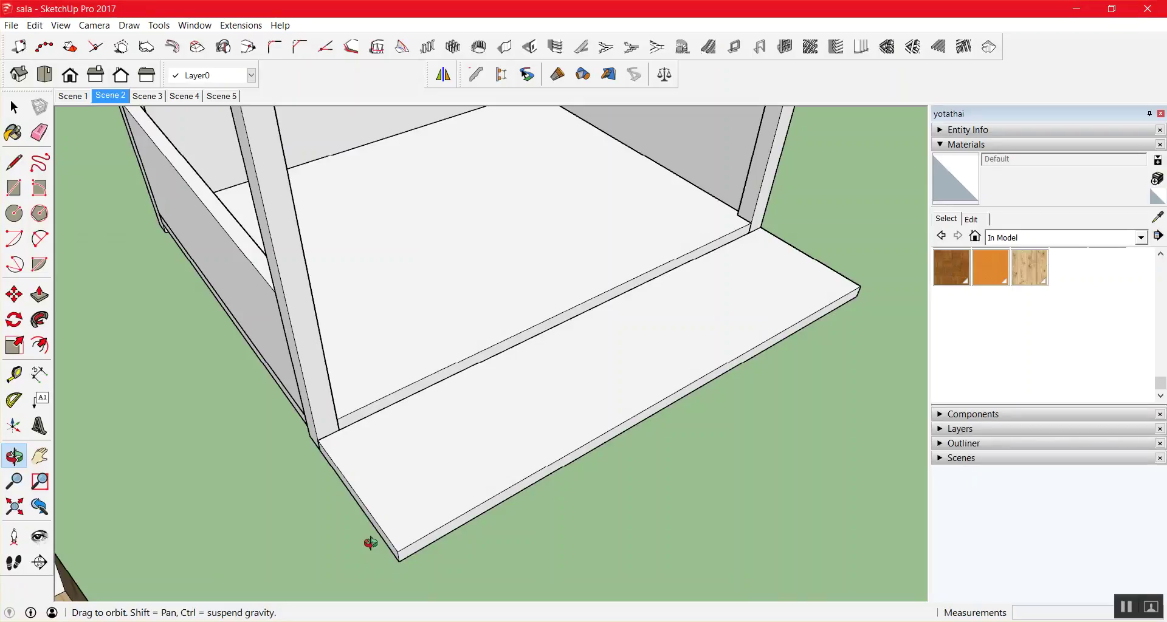
scroll(657, 319, "up", 3)
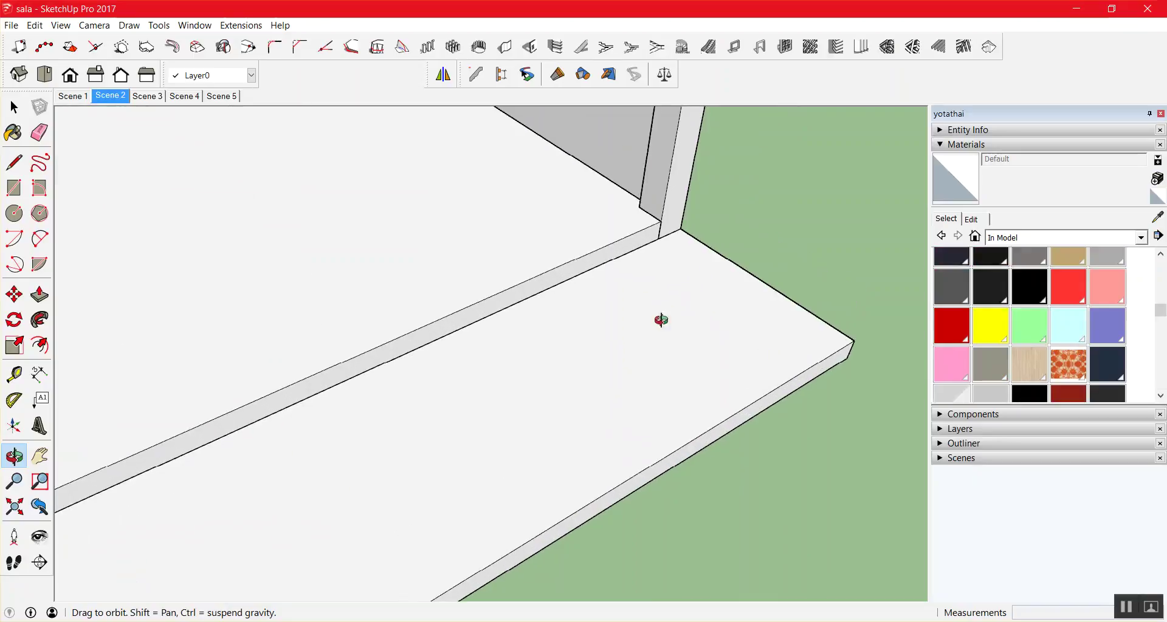
scroll(651, 319, "down", 3)
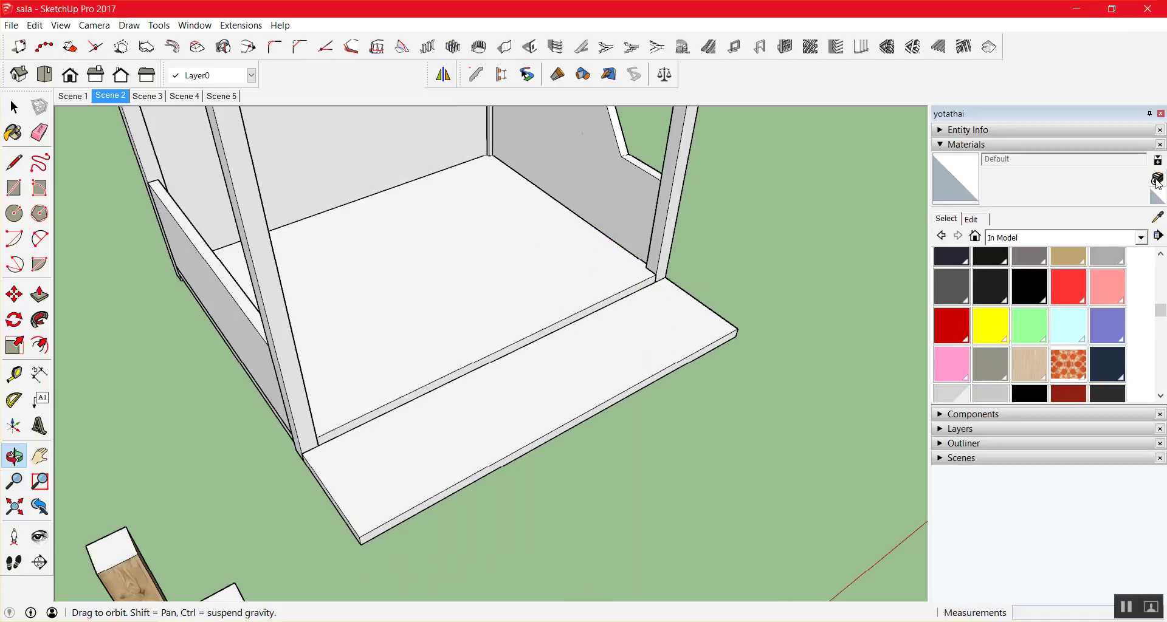
Create a new material textured with the Desktop image EM8702.jpg.
left_click(1157, 180)
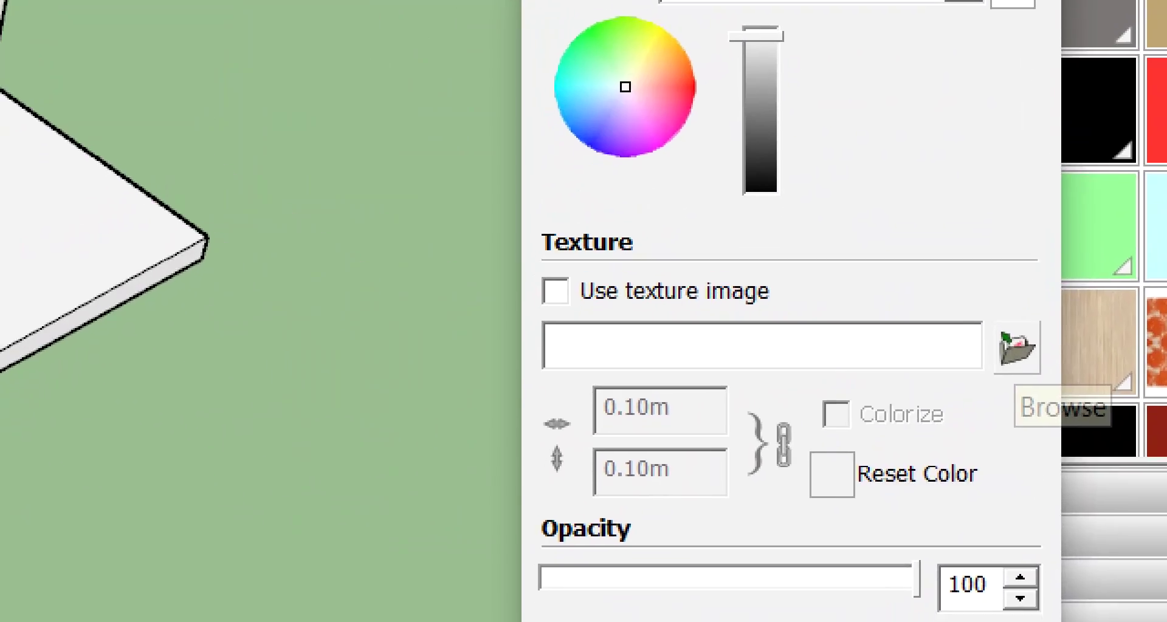
left_click_drag(535, 298, 572, 275)
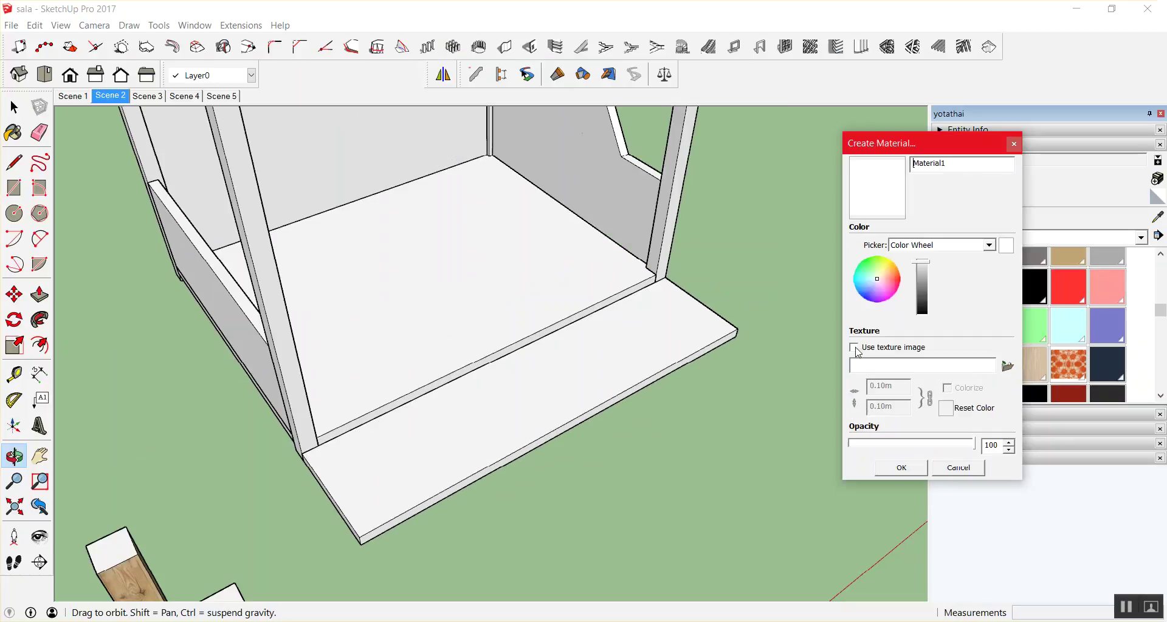
left_click(854, 347)
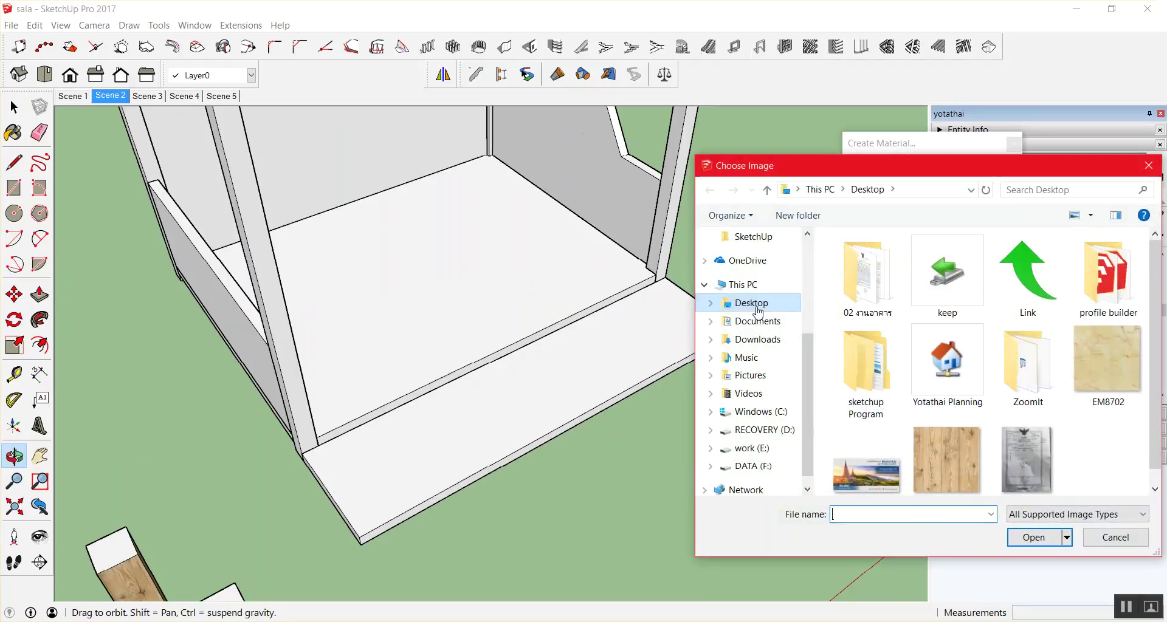
scroll(1064, 377, "down", 1)
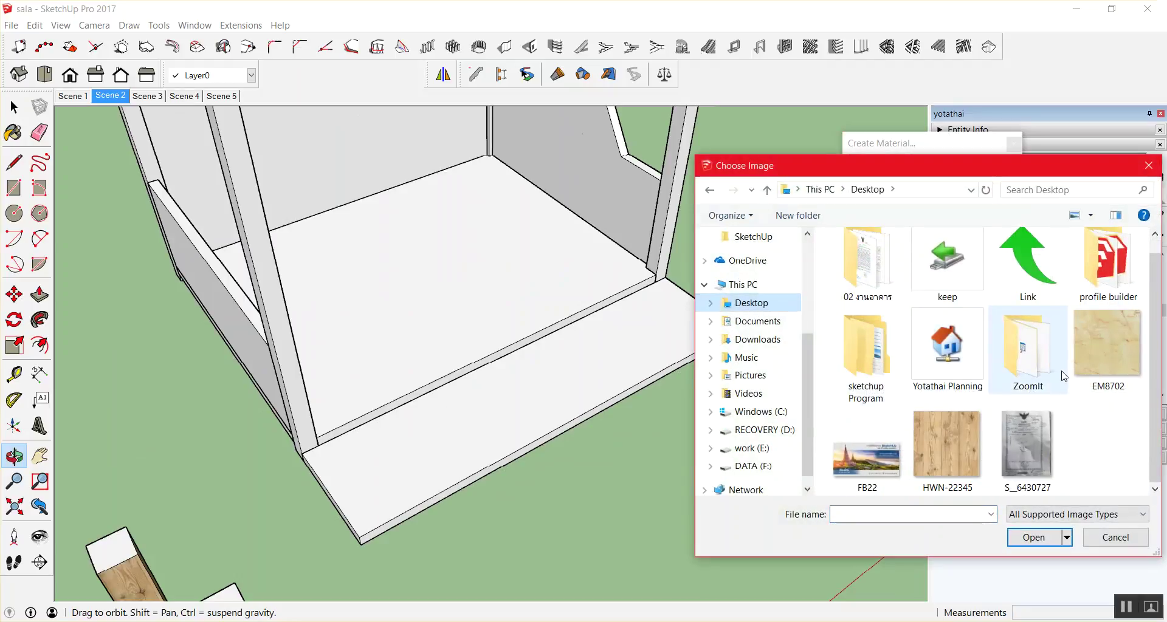
left_click(1107, 337)
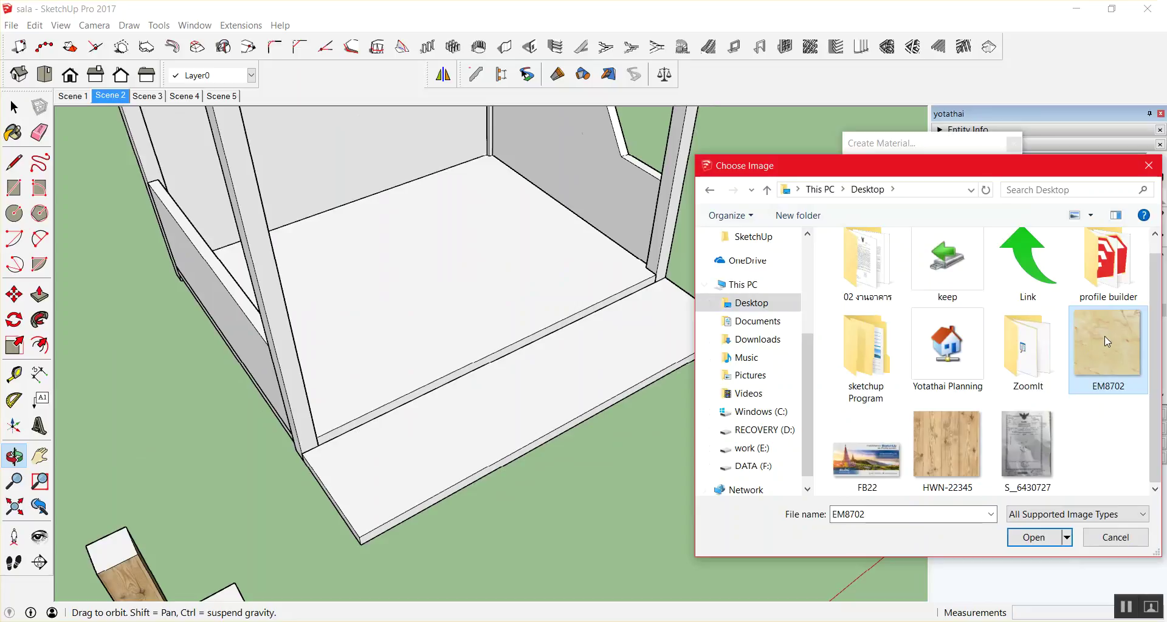
double_click(1103, 336)
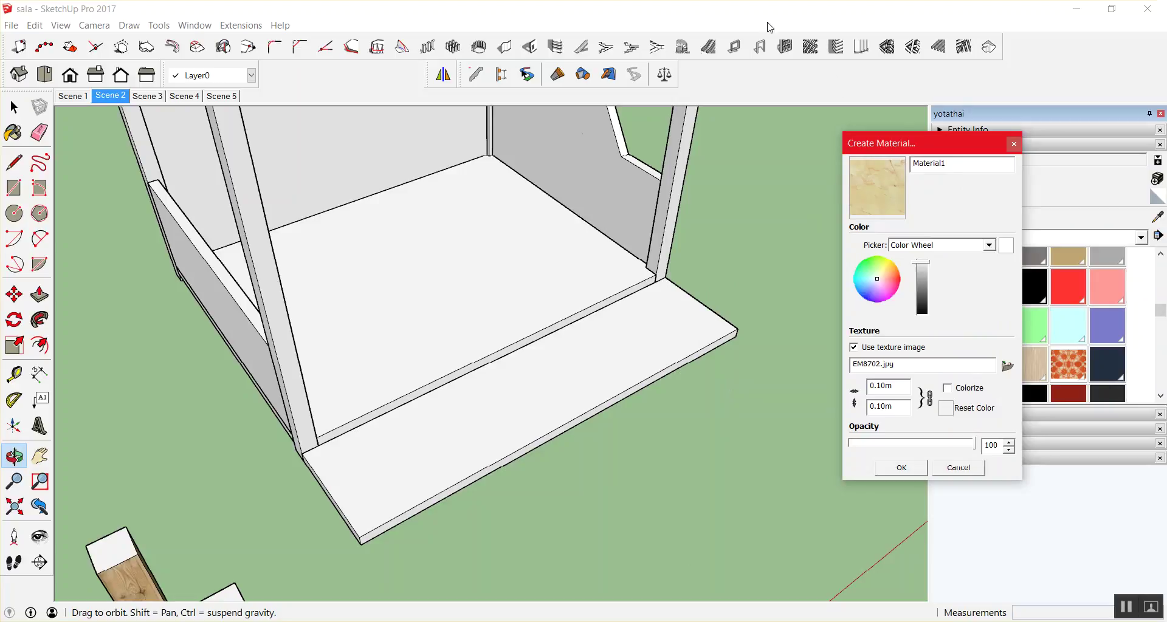
Rename Material1 to the Thai name กระเบื้องหน้าบ้าน and confirm the new material.
double_click(964, 164)
type("s")
key("super+space")
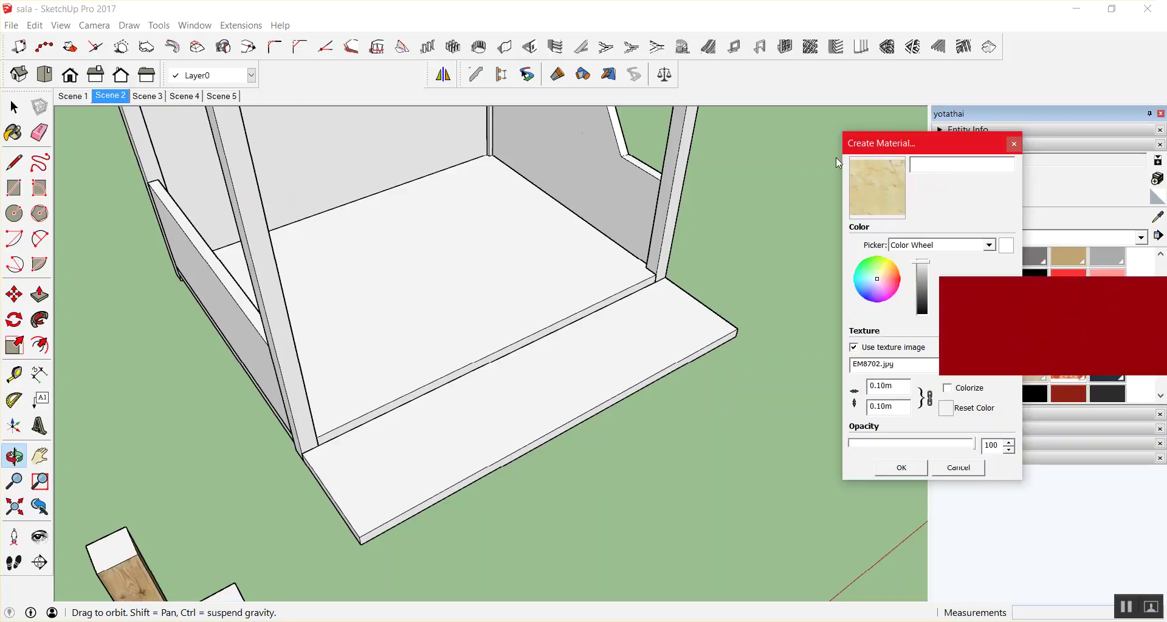
type("n")
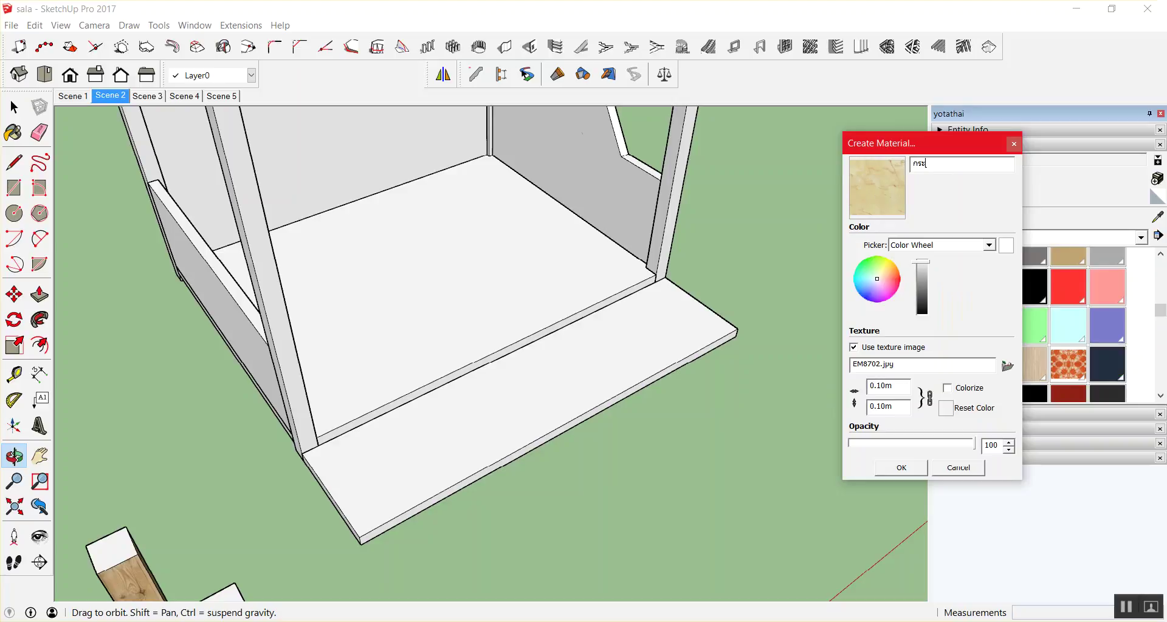
key("BackSpace")
key("BackSpace")
key("BackSpace")
type("nน")
type("ะ")
left_click(898, 468)
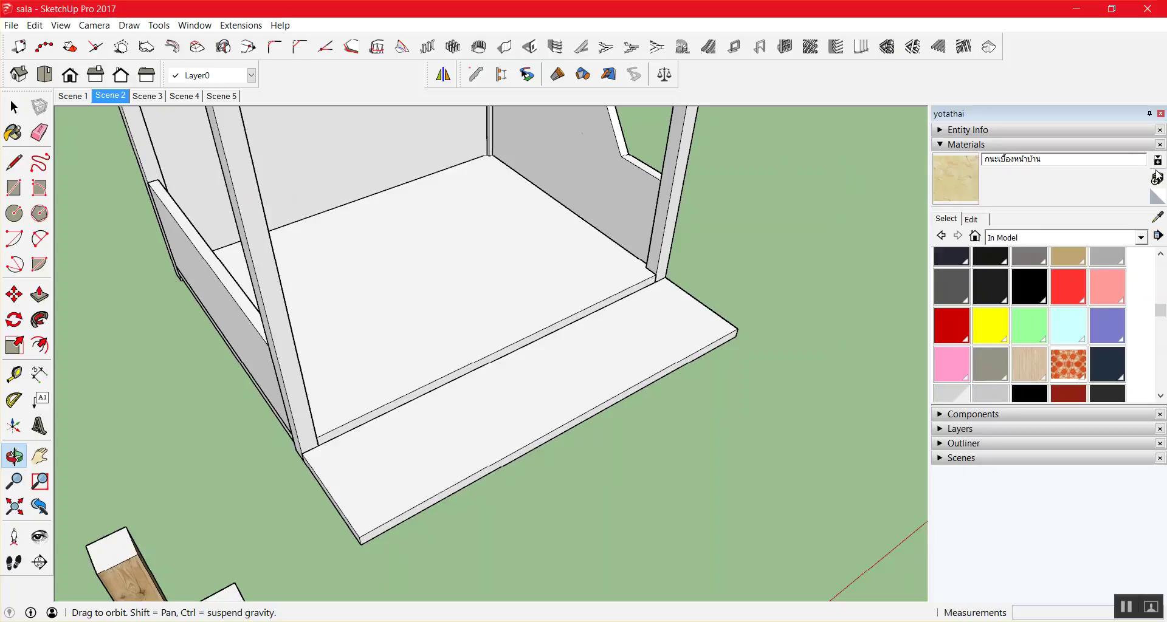
Fix the misspelled syllable ระ in the material's name field.
left_click(1026, 161)
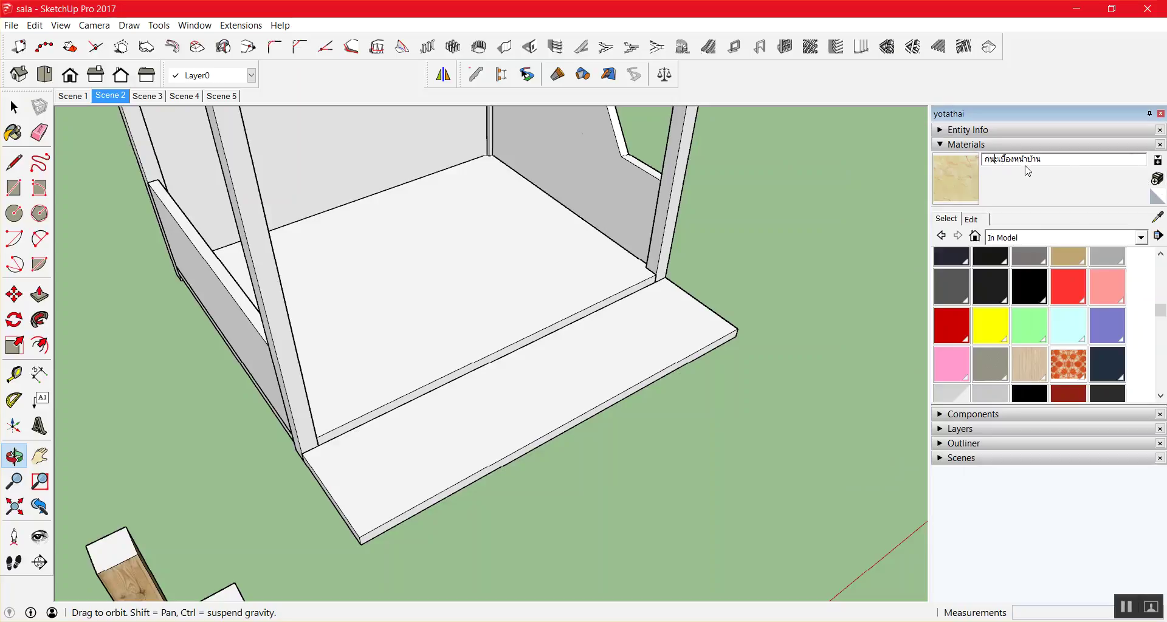
key("BackSpace")
key("BackSpace")
type("ระ")
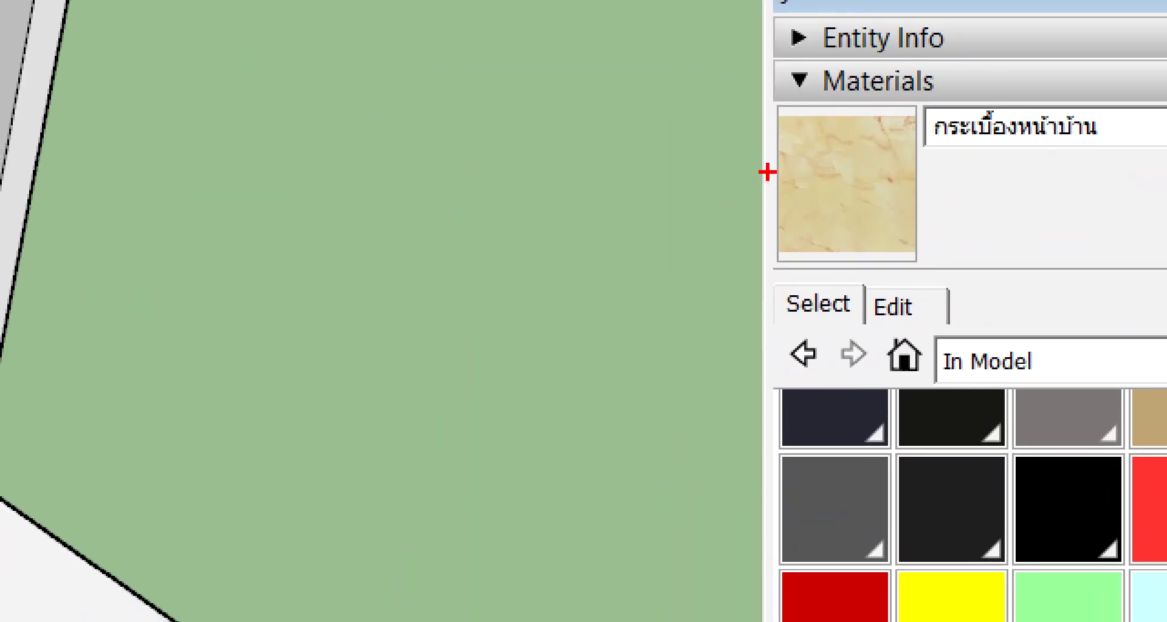
left_click_drag(842, 154, 851, 161)
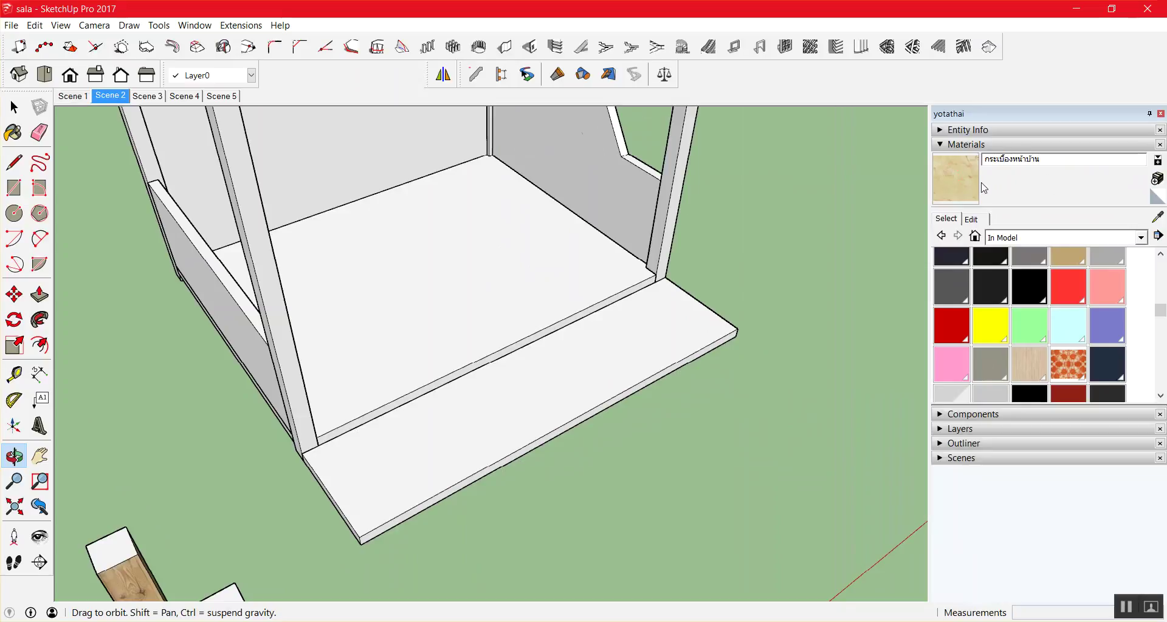
Try painting the front step with the marble tile, then orbit and zoom to check it.
left_click(952, 192)
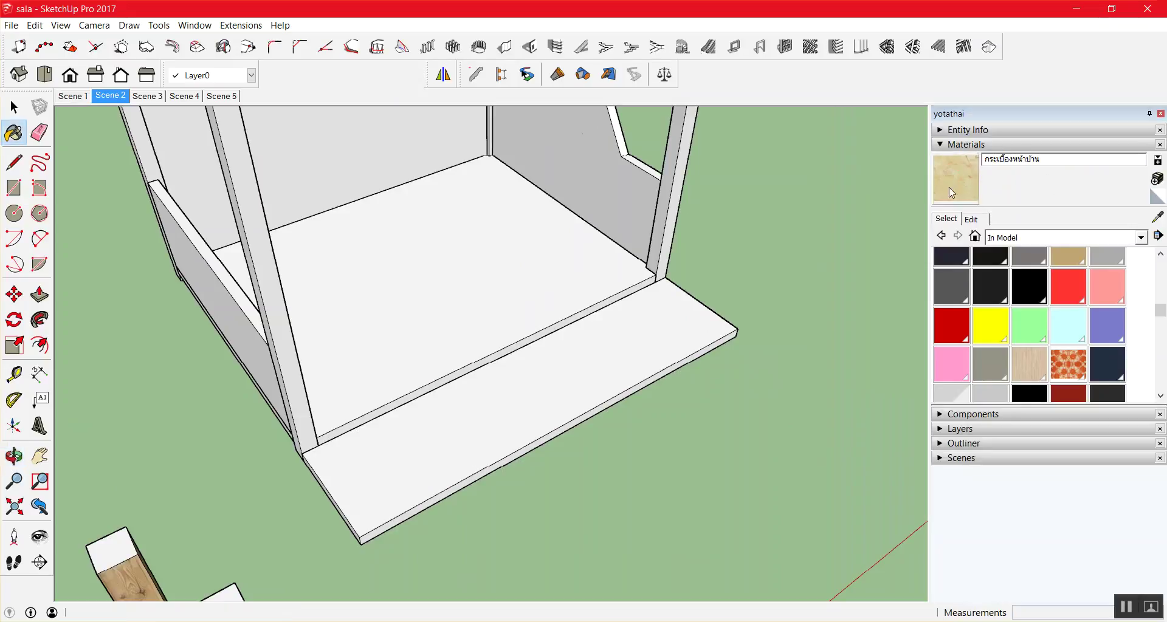
left_click(635, 359)
scroll(631, 447, "up", 3)
scroll(614, 437, "up", 1)
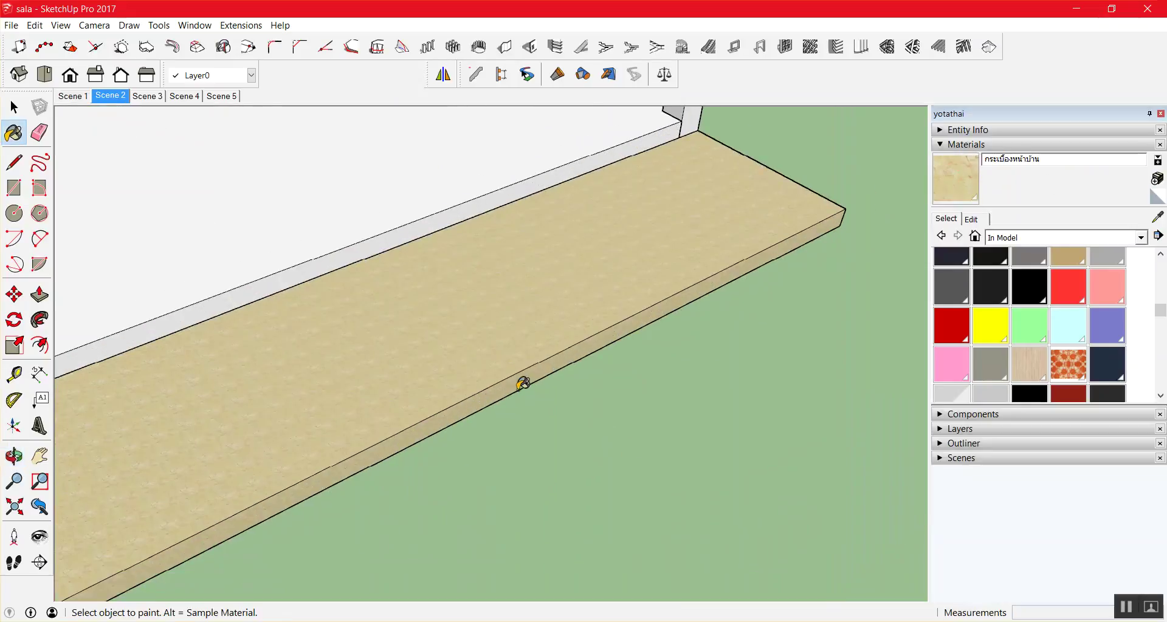
scroll(523, 383, "up", 1)
mouse_move(522, 407)
middle_mouse_down()
mouse_move(609, 150)
mouse_move(638, 223)
mouse_move(560, 253)
mouse_move(547, 290)
mouse_move(594, 352)
mouse_move(594, 380)
mouse_move(498, 341)
mouse_move(534, 386)
mouse_move(557, 385)
mouse_move(498, 227)
mouse_move(503, 318)
middle_mouse_up()
scroll(578, 318, "up", 2)
scroll(578, 328, "up", 3)
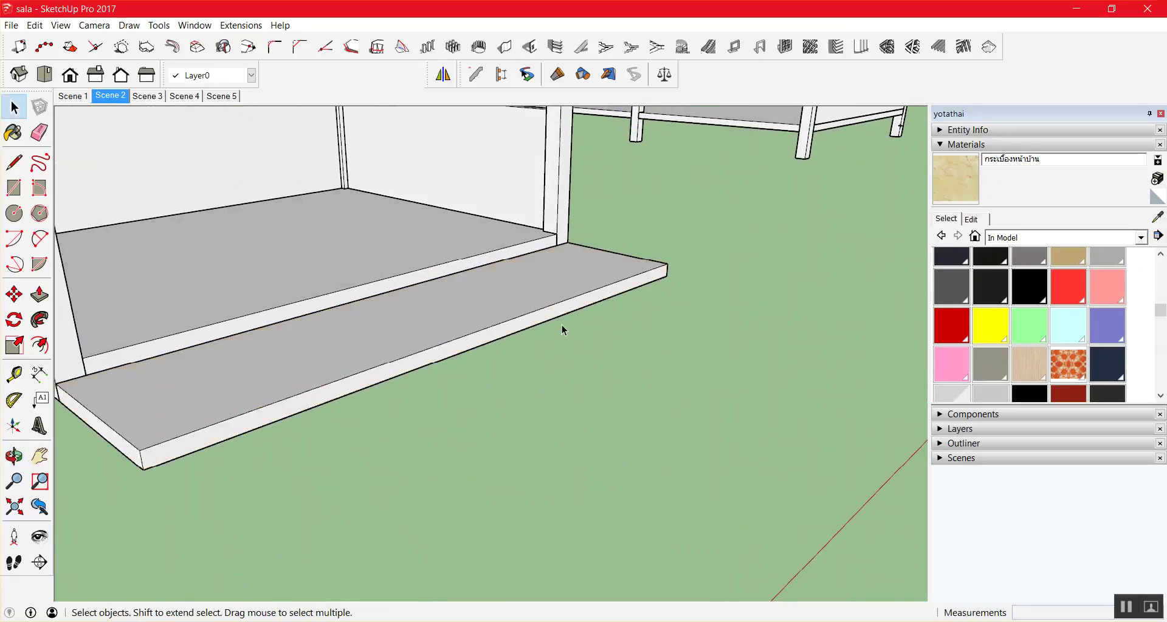
Paint the top face of the front step slab inside its group with the tile material.
left_click(567, 279)
double_click(566, 279)
left_click(550, 275)
left_click(956, 178)
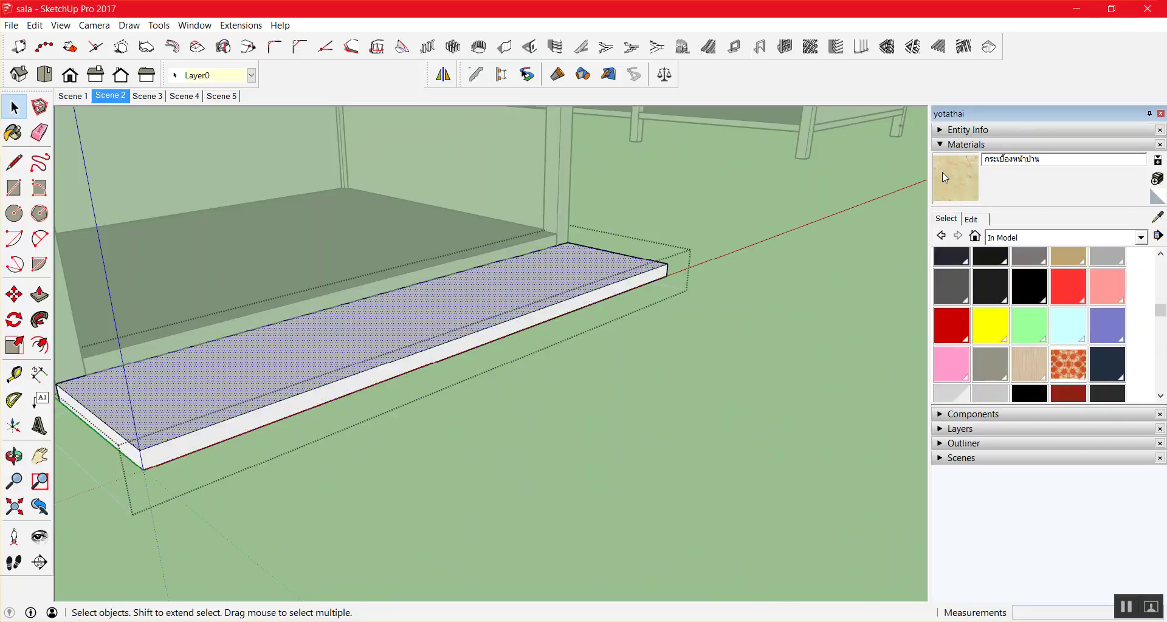
left_click(490, 286)
key("space")
left_click(612, 379)
Orbit and zoom around the tiled front step to inspect the result.
middle_click_drag(568, 333, 493, 390)
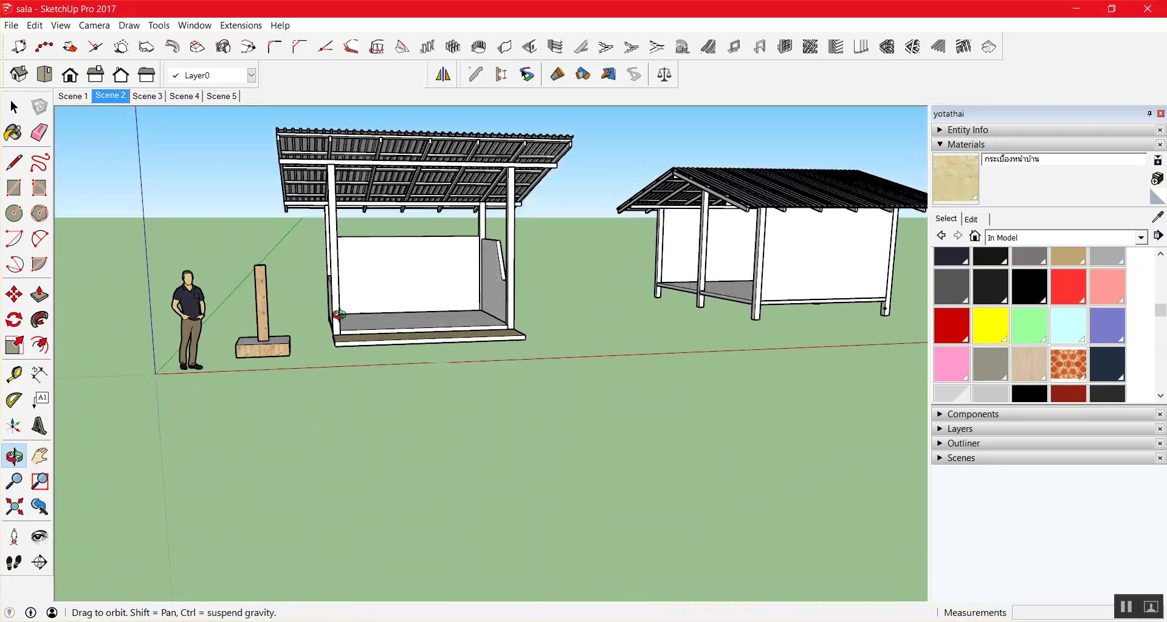
scroll(494, 389, "up", 3)
scroll(473, 341, "up", 2)
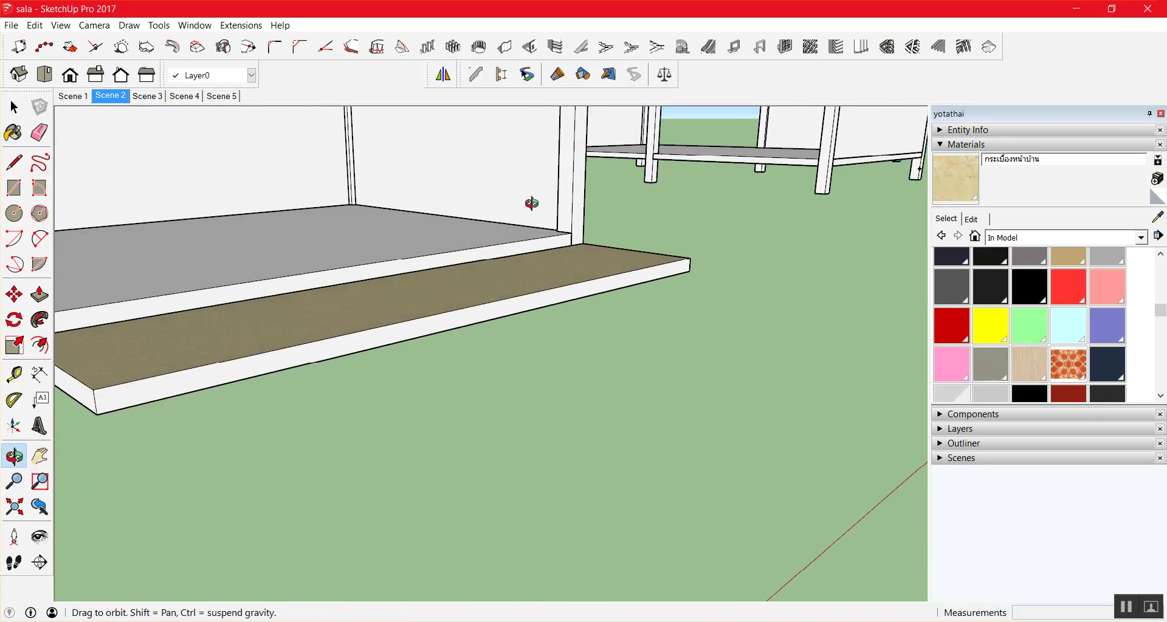
scroll(579, 271, "down", 8)
scroll(556, 307, "up", 2)
scroll(556, 307, "up", 5)
scroll(523, 336, "down", 1)
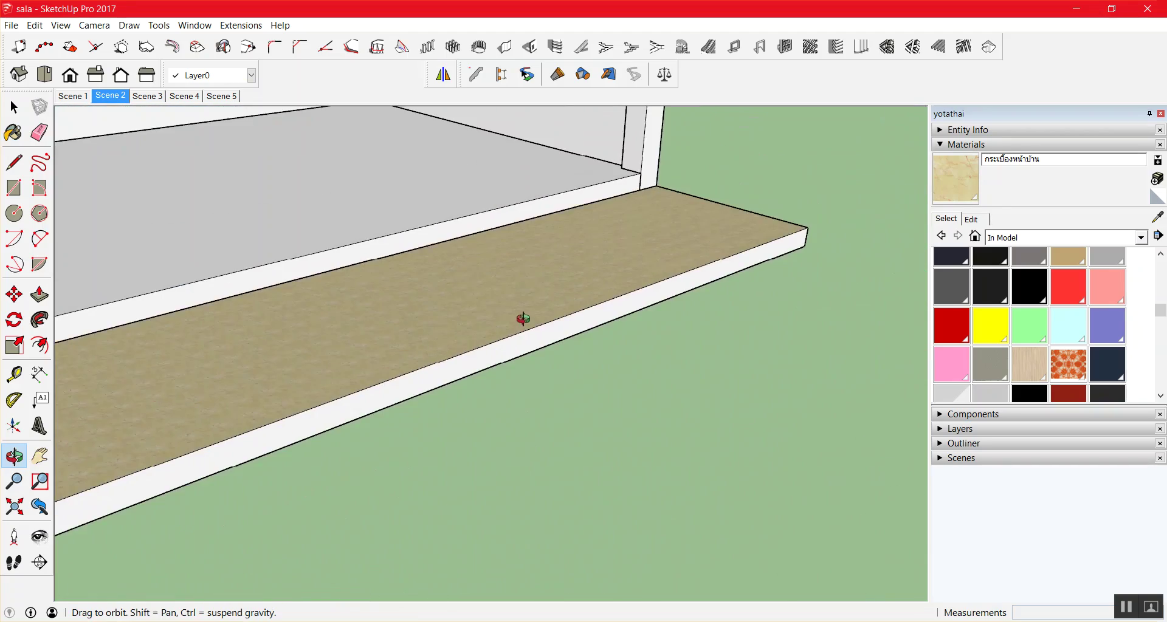
scroll(529, 363, "up", 1)
scroll(517, 422, "up", 2)
scroll(517, 421, "up", 2)
scroll(503, 403, "up", 1)
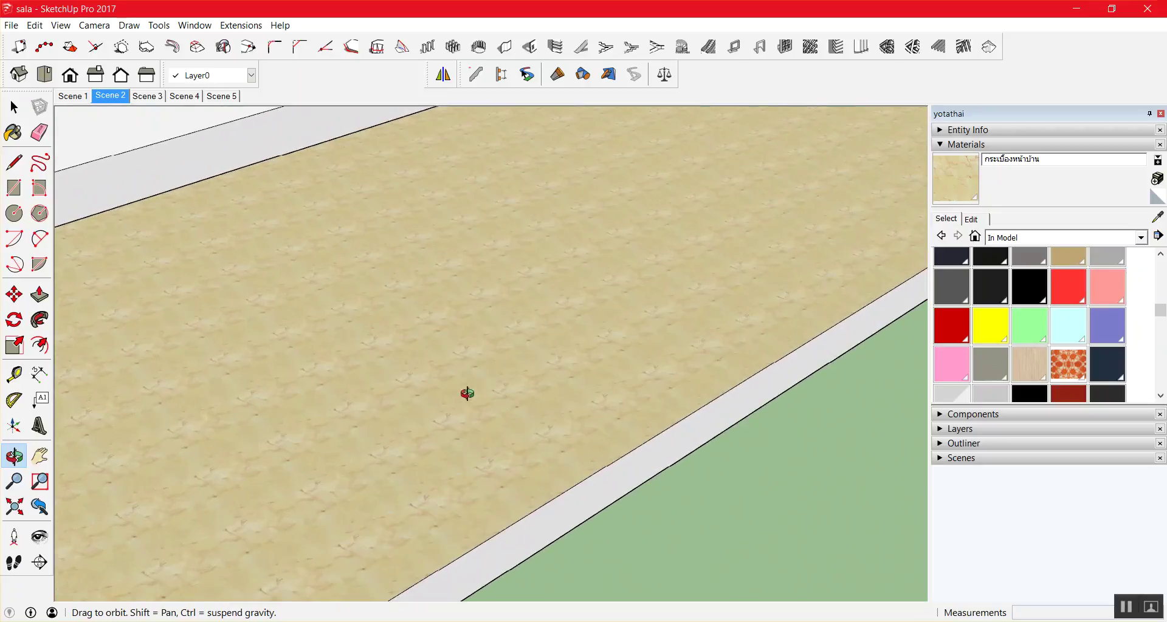
scroll(503, 403, "up", 2)
scroll(443, 386, "up", 2)
scroll(438, 382, "down", 1)
scroll(437, 380, "down", 2)
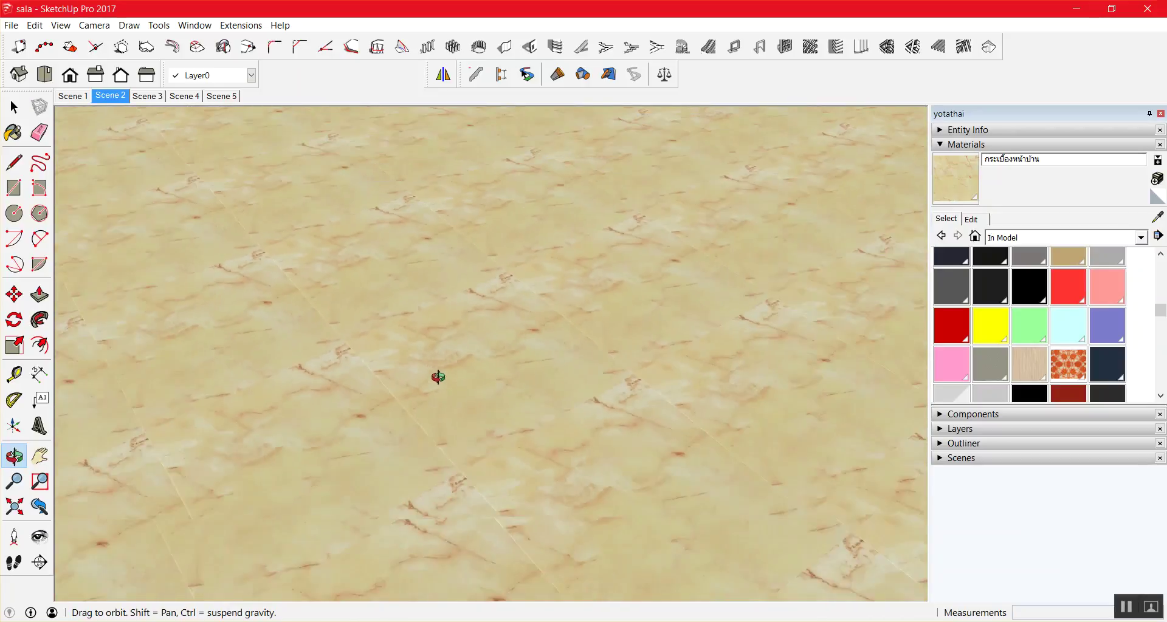
scroll(439, 378, "down", 3)
scroll(440, 376, "down", 2)
scroll(442, 375, "down", 1)
scroll(452, 376, "down", 3)
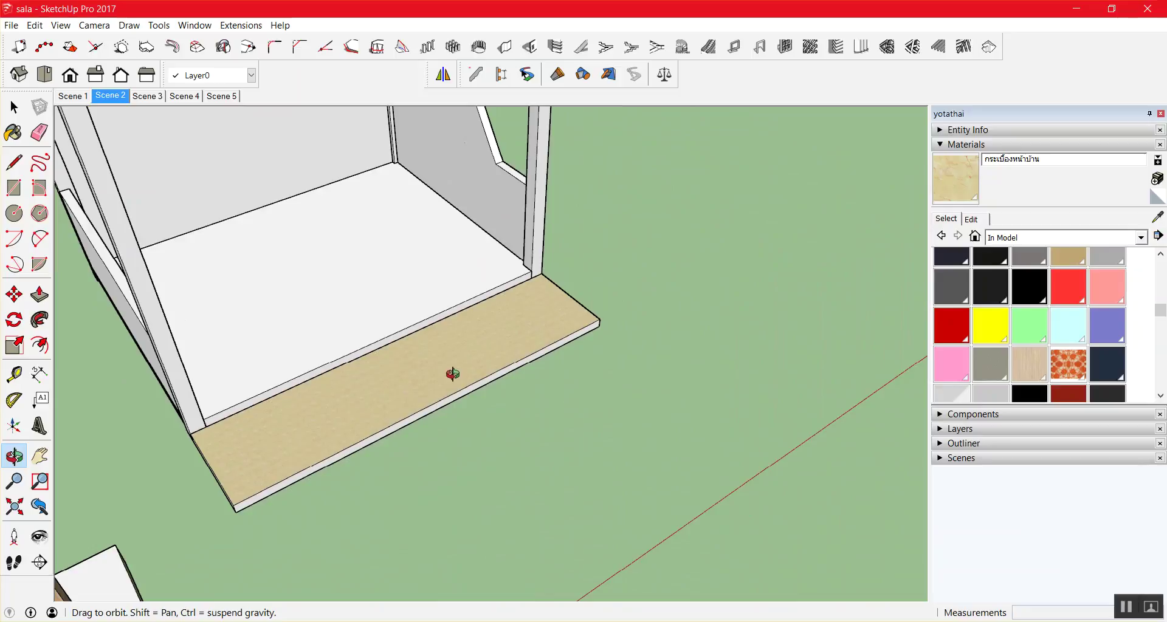
key("space")
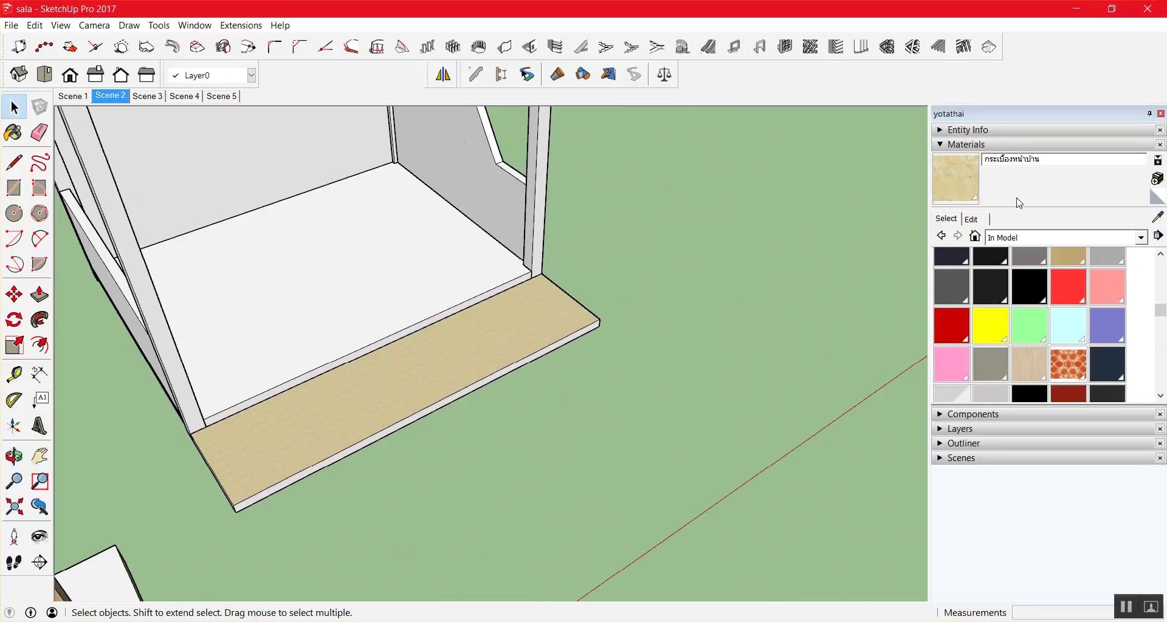
left_click(966, 188)
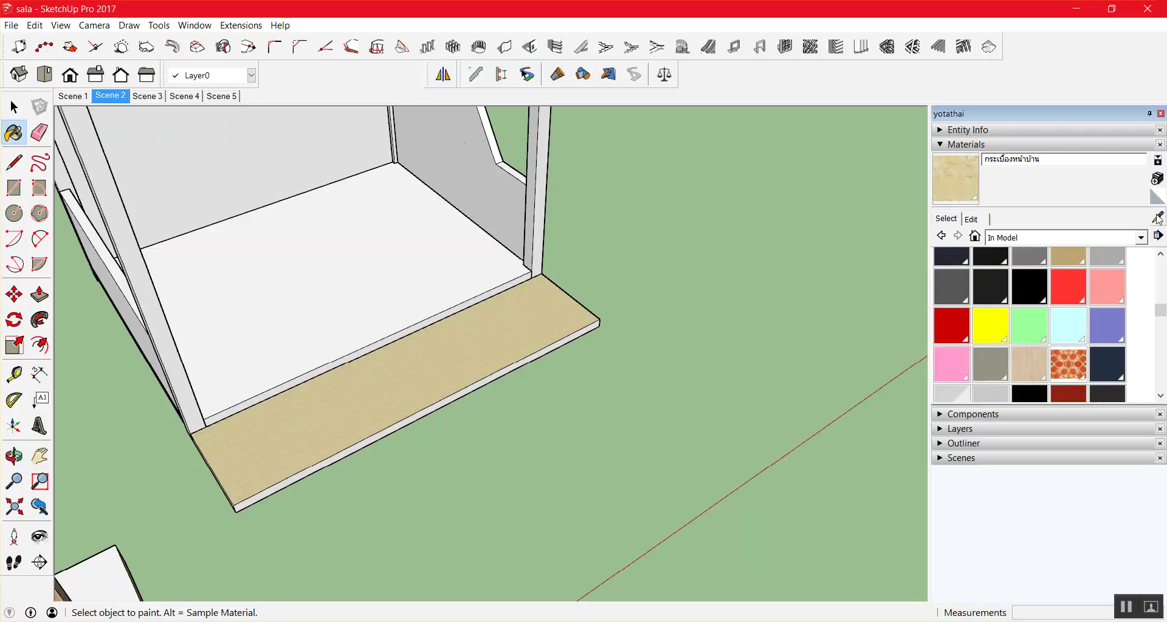
Open the กระเบื้องหน้าบ้าน material's edit settings from its In Model swatch.
left_click(1159, 237)
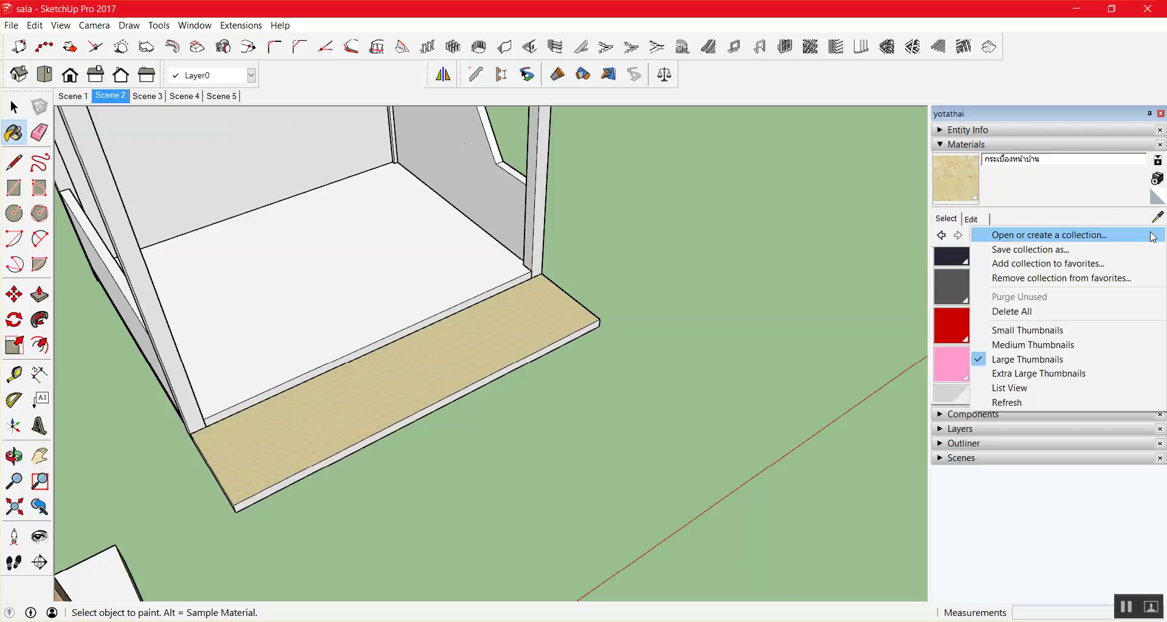
left_click(1090, 206)
left_click(1008, 236)
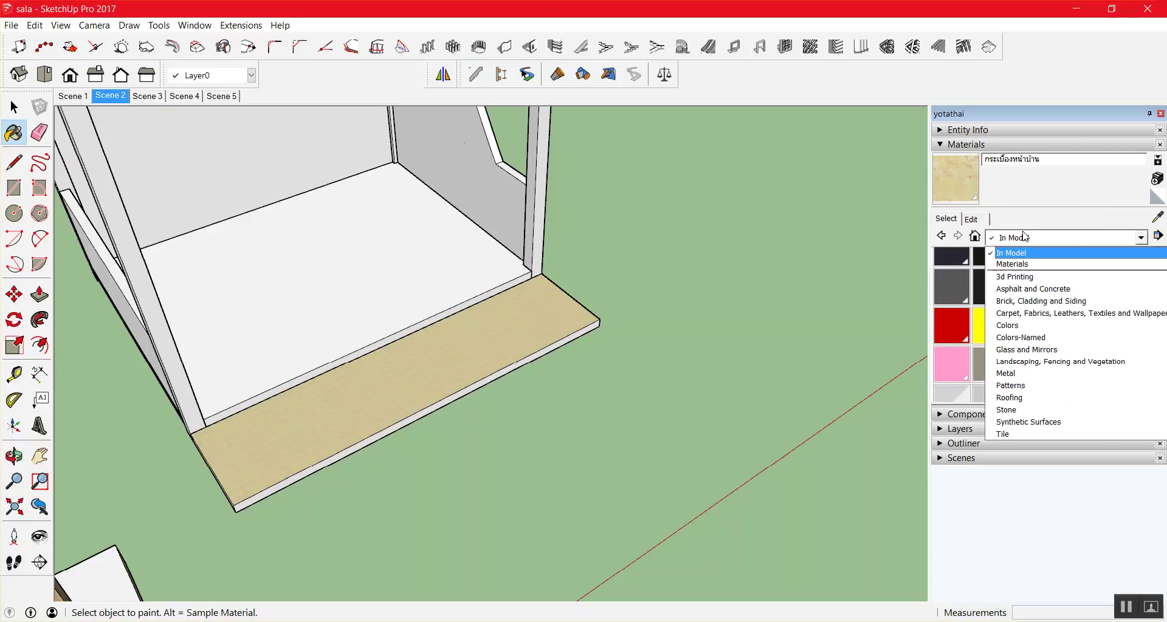
left_click(1038, 199)
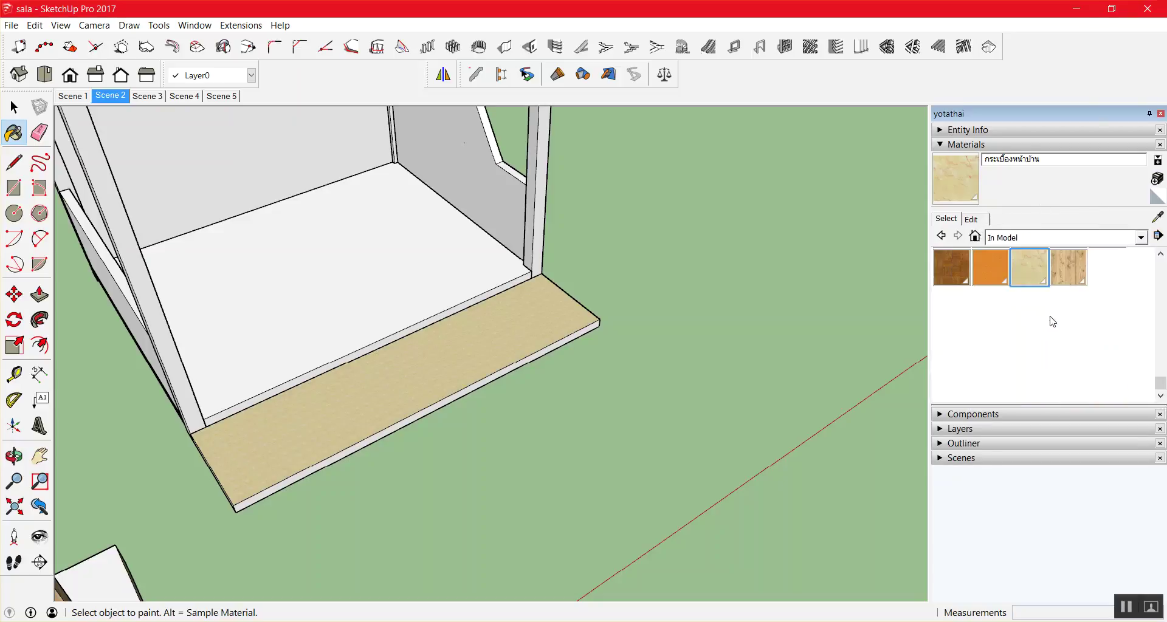
double_click(1047, 273)
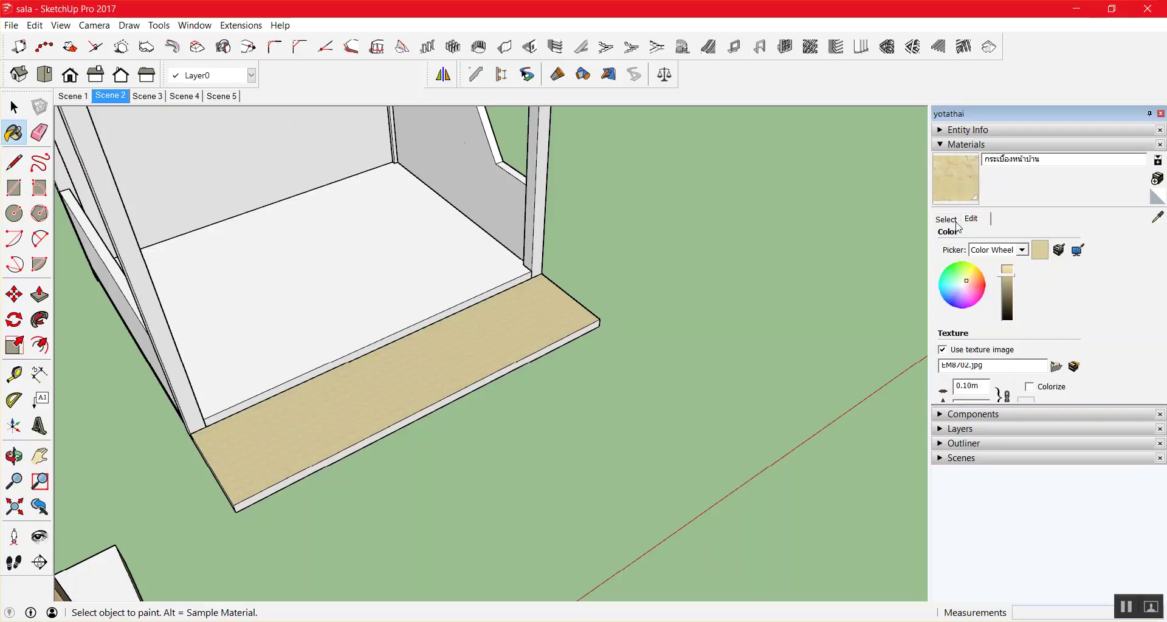
Undo an accidental floor paint and enlarge the Materials tray to show the 0.10 m texture size.
left_click(419, 272)
key("space")
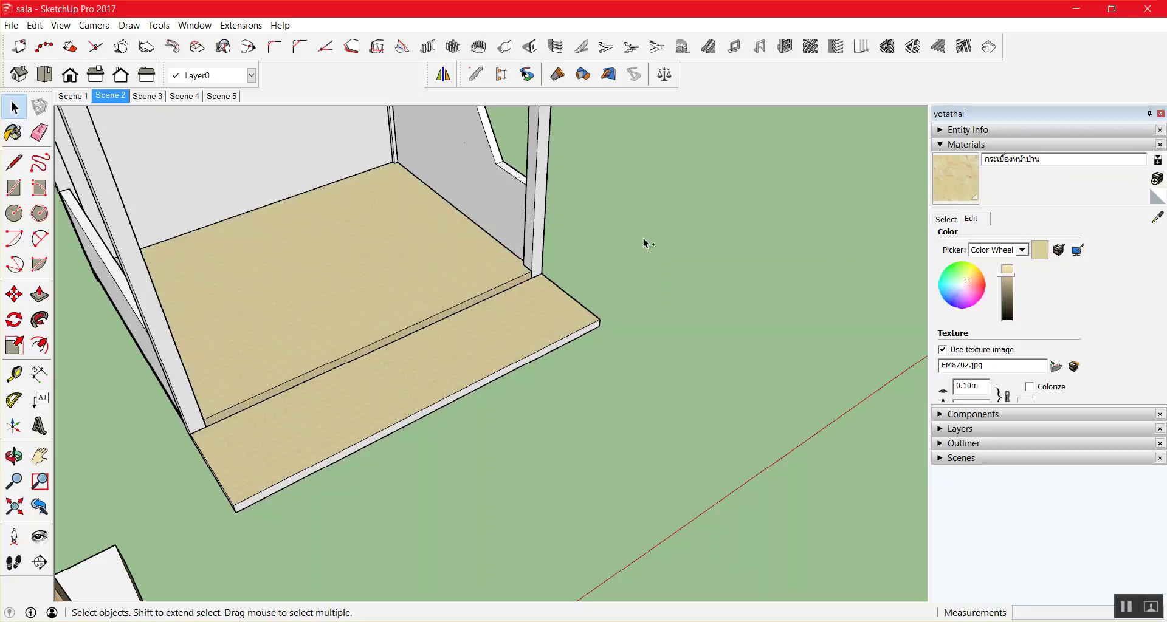
key("ctrl+z")
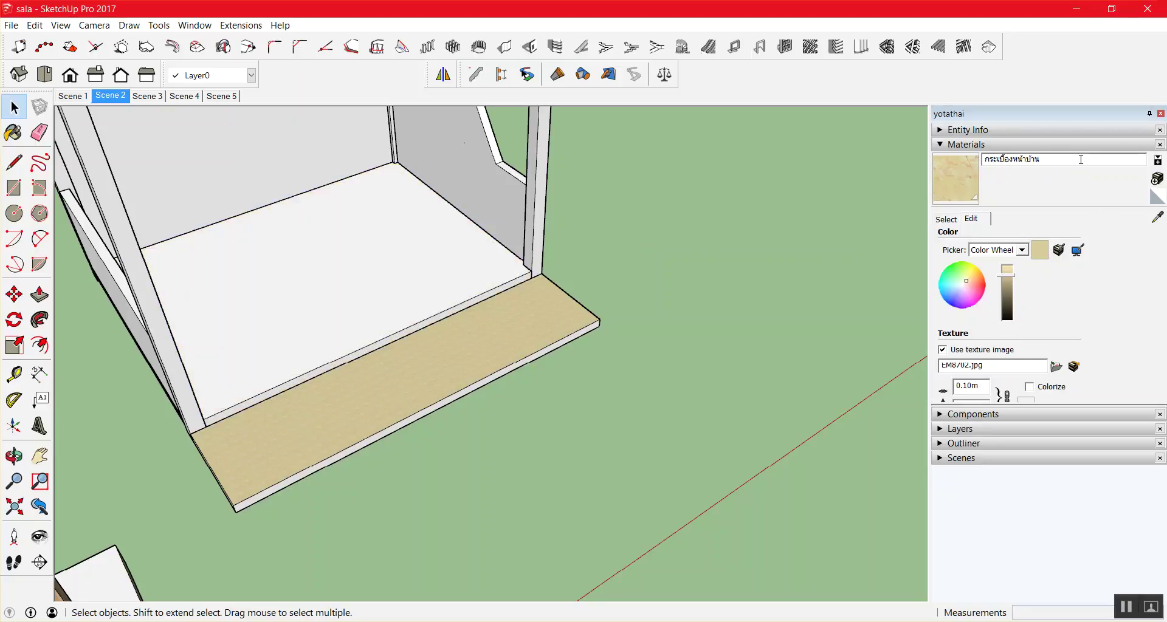
left_click(1083, 159)
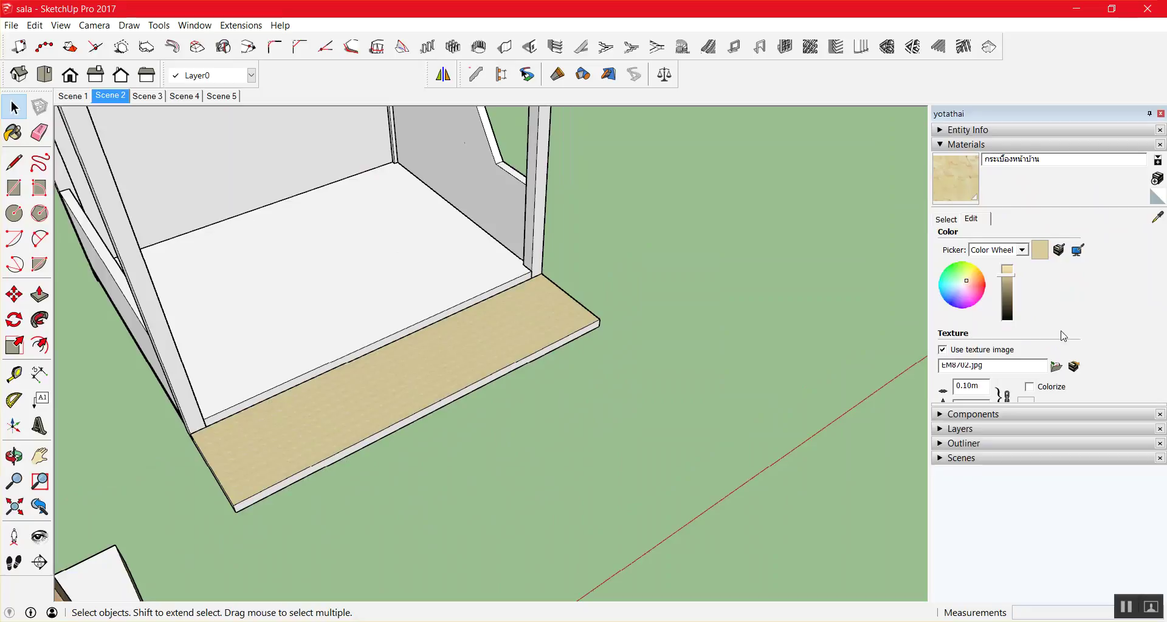
mouse_move(986, 403)
left_mouse_down()
mouse_move(989, 603)
mouse_move(991, 475)
left_mouse_up()
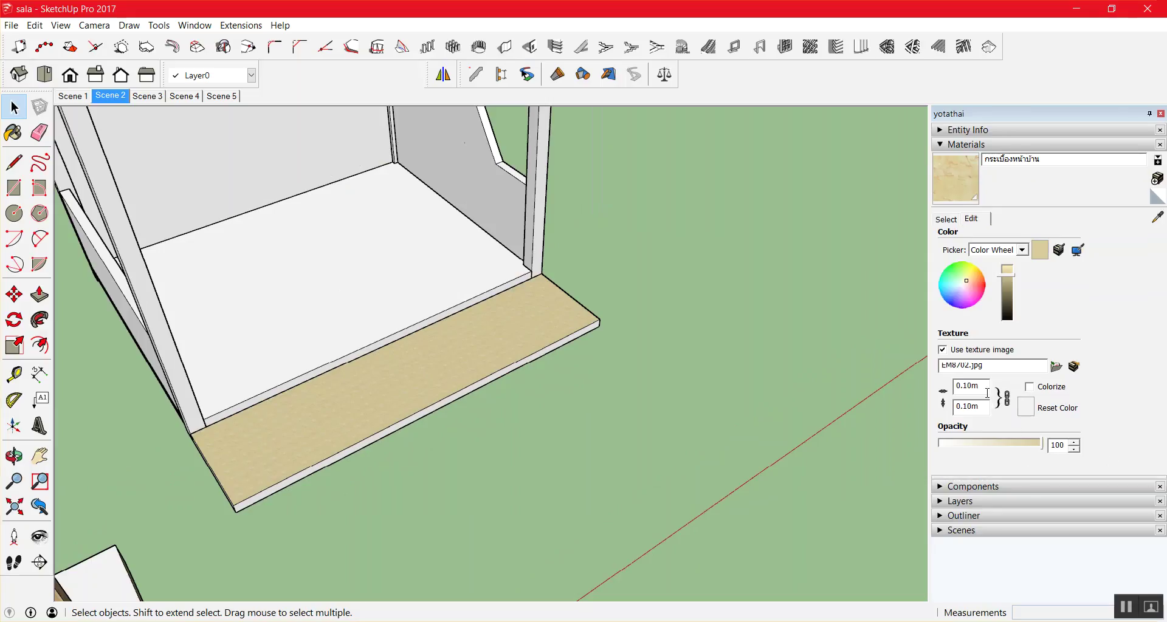
Set the marble texture width to 0.30m in the Materials Edit tab.
left_click(988, 393)
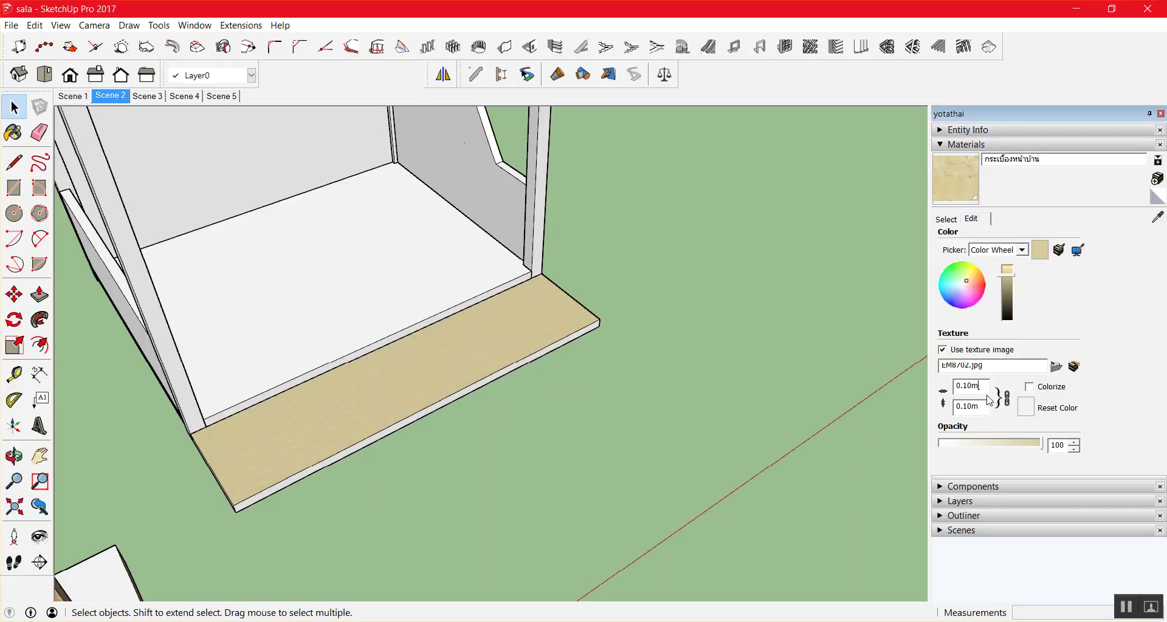
type("จ")
type("3")
key("Tab")
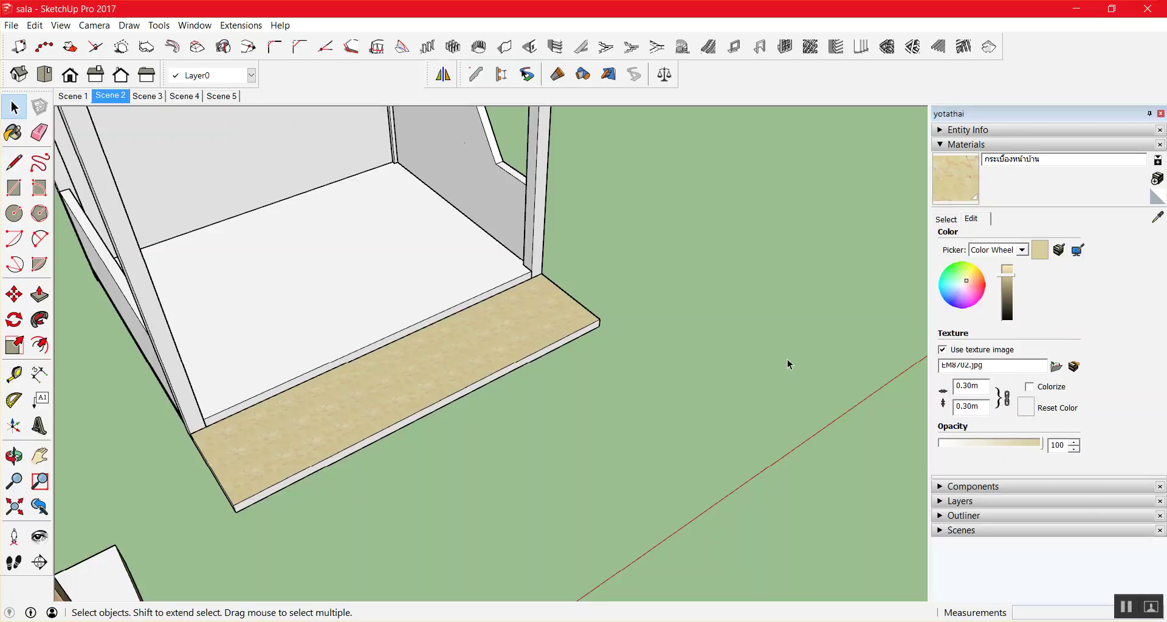
Measure one tile edge with the Tape Measure to confirm it is 0.30m.
scroll(482, 352, "up", 2)
scroll(482, 352, "up", 3)
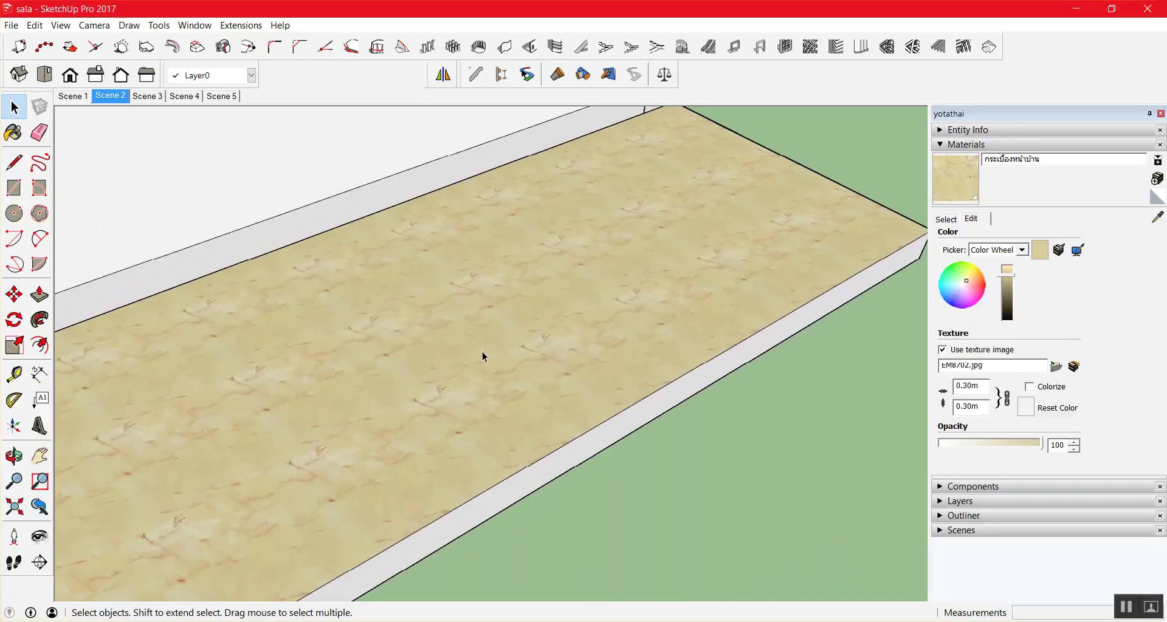
scroll(483, 352, "up", 2)
scroll(483, 352, "up", 2)
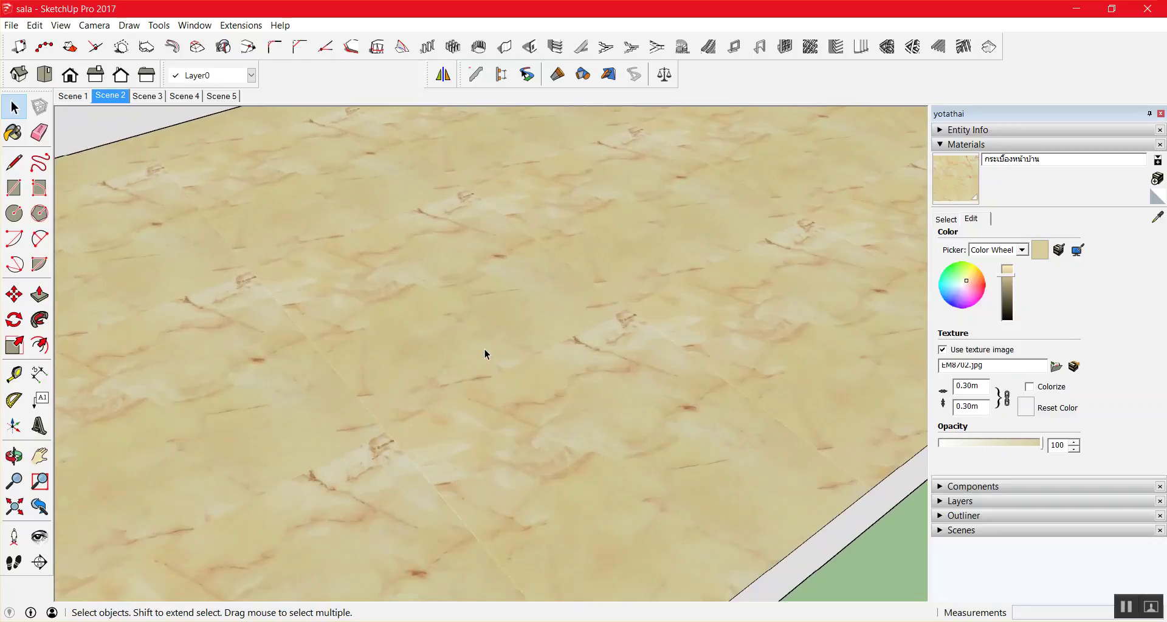
scroll(483, 349, "up", 2)
scroll(486, 344, "down", 1)
key("t")
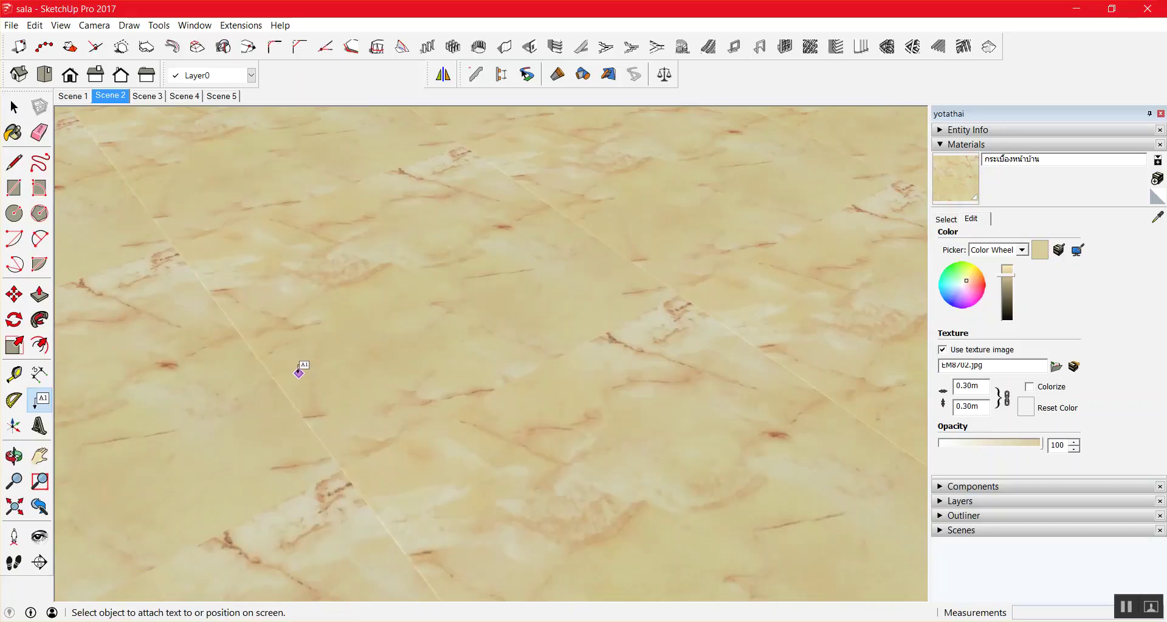
key("t")
left_click(286, 394)
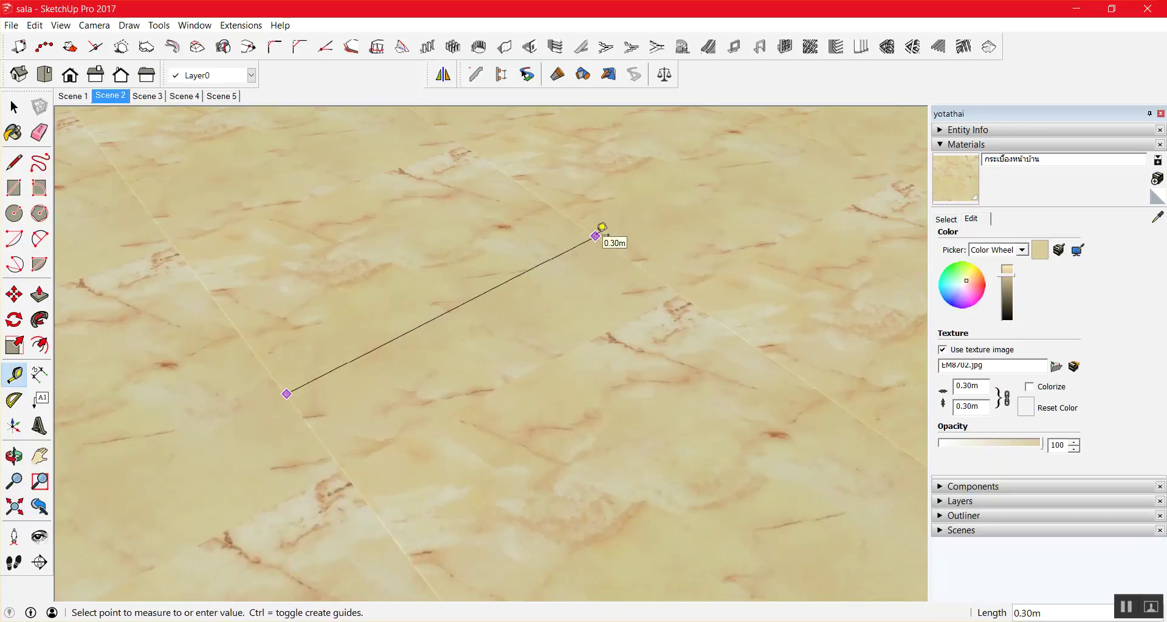
left_click(592, 236)
scroll(575, 251, "down", 3)
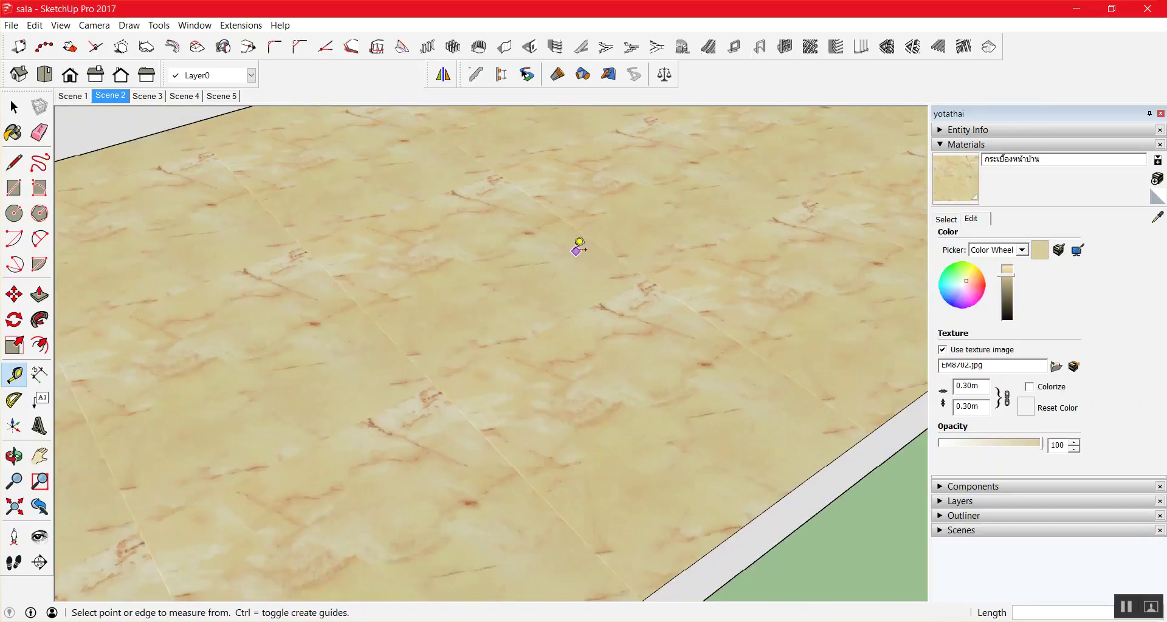
scroll(578, 246, "down", 3)
scroll(574, 240, "down", 2)
key("space")
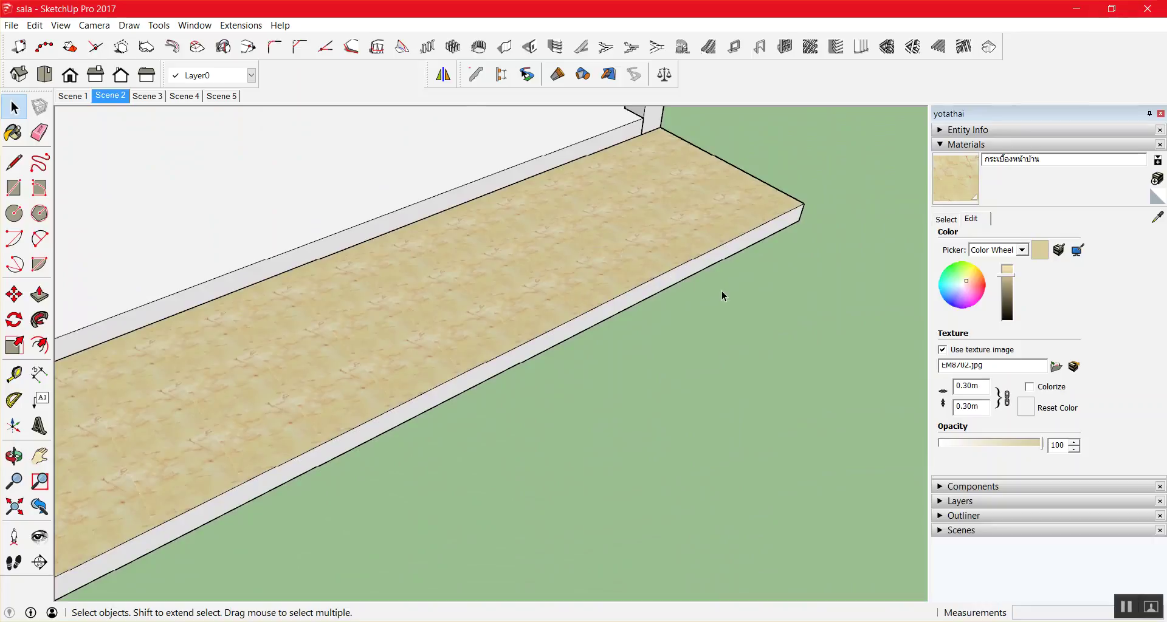
Switch to the Google Image results for ลายกระเบื้อง tile patterns.
scroll(720, 296, "up", 1)
scroll(704, 296, "down", 5)
scroll(494, 338, "up", 3)
scroll(539, 331, "up", 2)
scroll(781, 404, "up", 2)
scroll(733, 394, "up", 1)
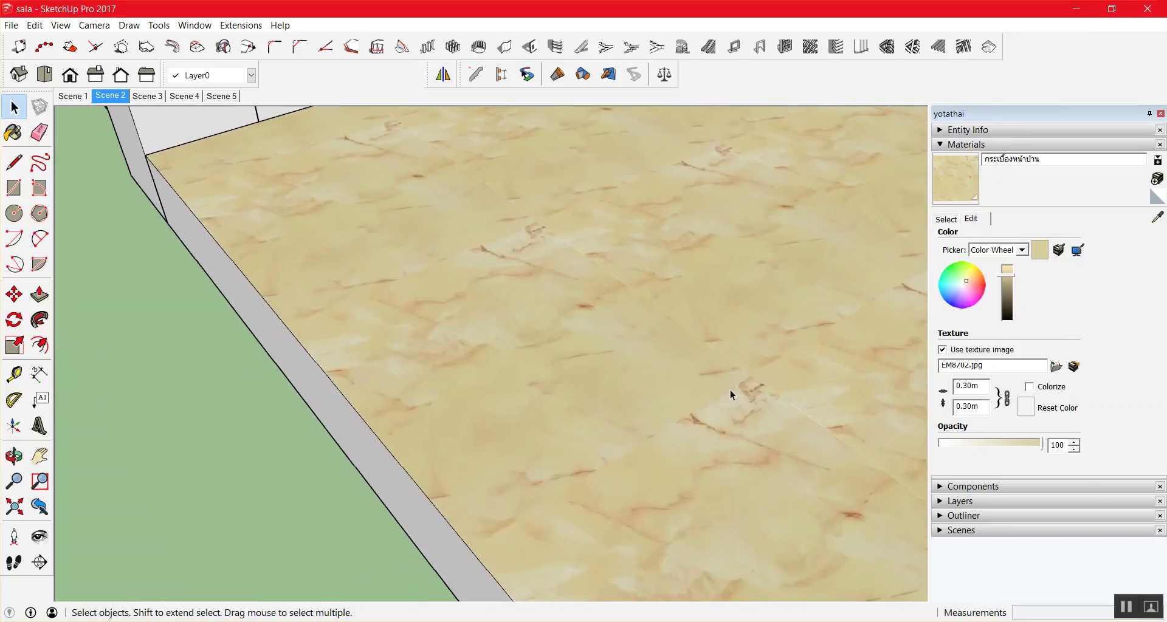
scroll(733, 393, "down", 3)
scroll(645, 362, "down", 1)
scroll(645, 363, "down", 2)
scroll(645, 363, "down", 2)
scroll(602, 349, "down", 1)
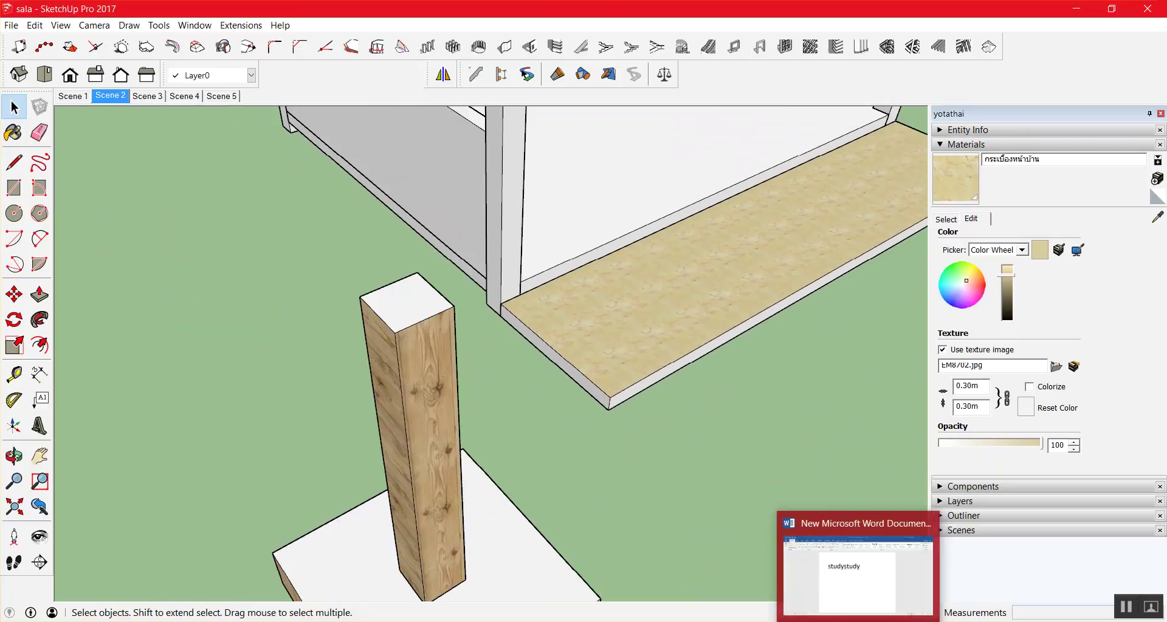
left_click(818, 566)
Browse the tile image results and open the white 3x3 square-tile preview.
scroll(373, 253, "up", 2)
scroll(351, 255, "up", 6)
scroll(351, 259, "up", 1)
scroll(351, 259, "up", 2)
scroll(351, 260, "up", 1)
scroll(351, 264, "up", 2)
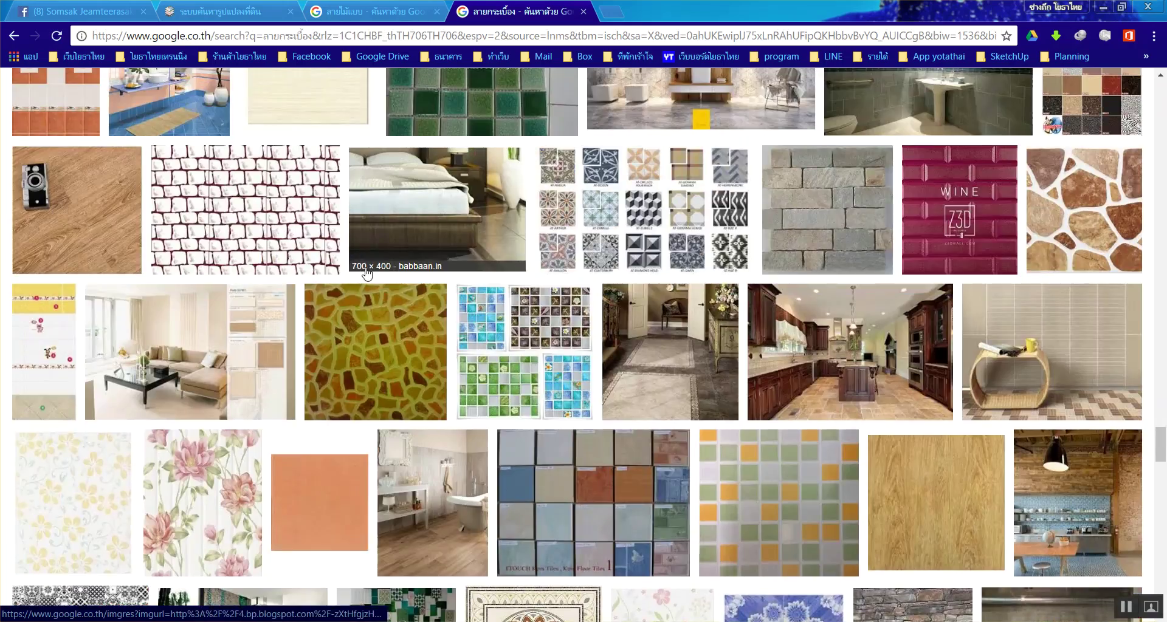
scroll(366, 274, "up", 5)
scroll(367, 273, "up", 5)
scroll(367, 273, "up", 1)
scroll(366, 272, "up", 3)
scroll(367, 272, "up", 4)
scroll(366, 274, "up", 4)
scroll(367, 274, "up", 5)
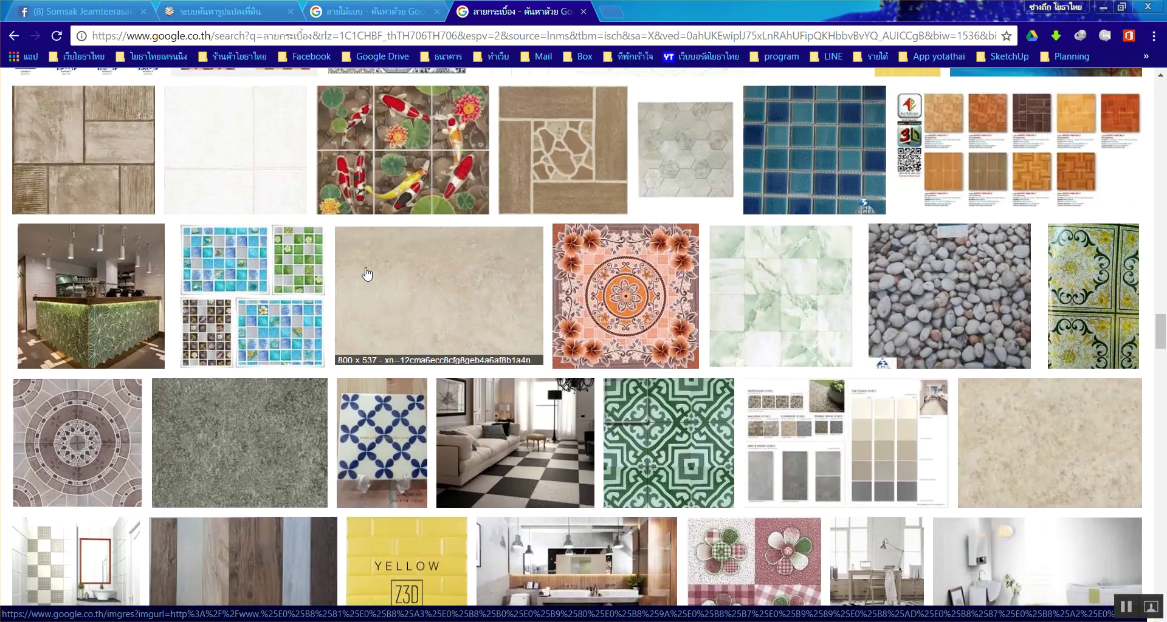
scroll(366, 274, "up", 5)
scroll(366, 273, "up", 3)
scroll(367, 274, "up", 2)
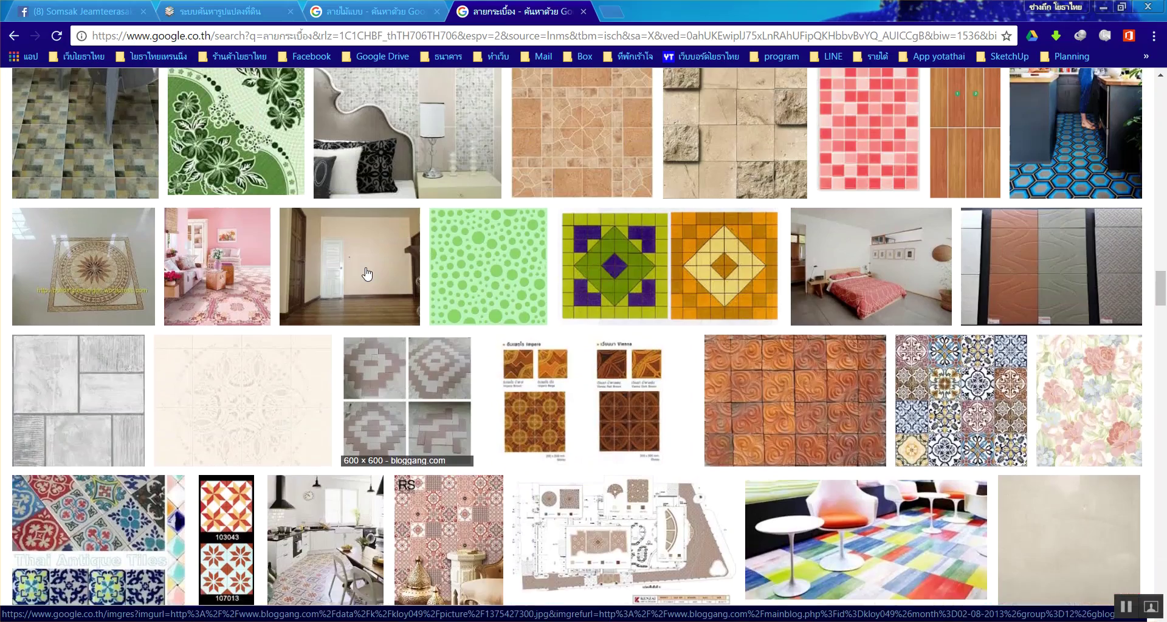
scroll(367, 273, "up", 4)
scroll(367, 274, "up", 4)
scroll(367, 274, "up", 5)
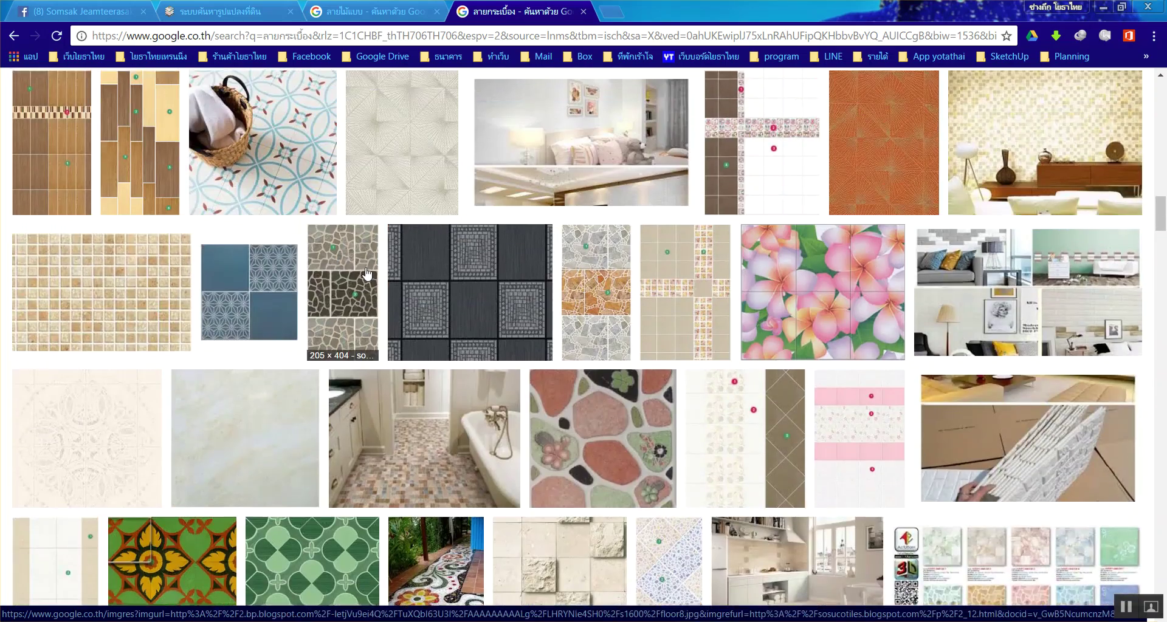
scroll(367, 274, "up", 1)
scroll(367, 274, "up", 3)
scroll(367, 274, "up", 5)
scroll(367, 273, "up", 2)
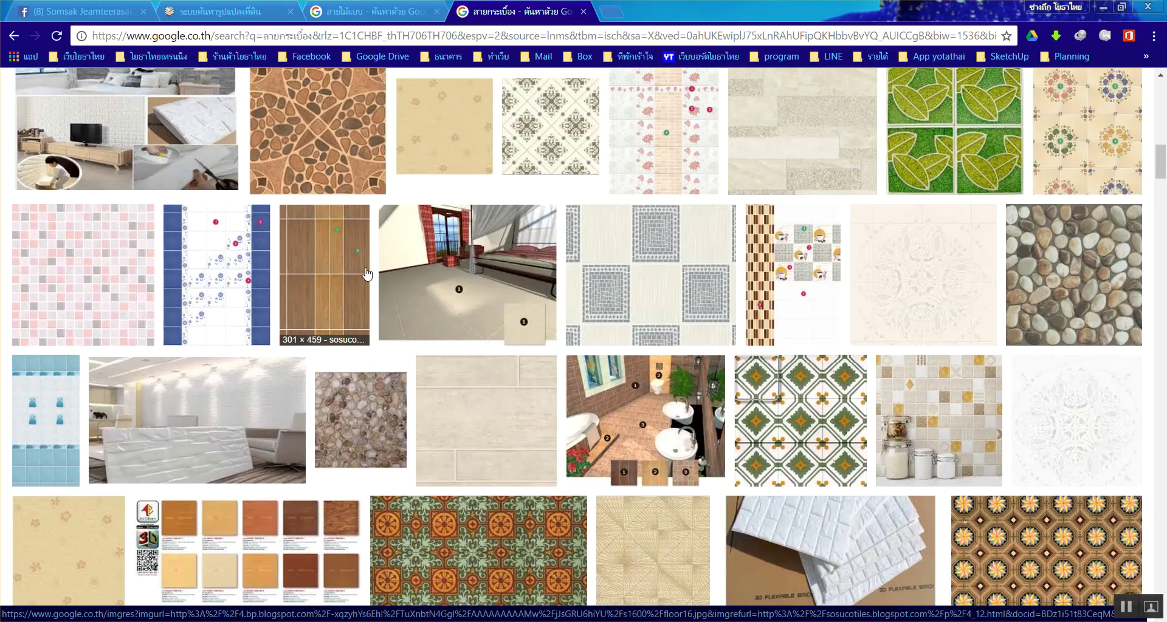
scroll(169, 302, "up", 1)
scroll(170, 302, "up", 2)
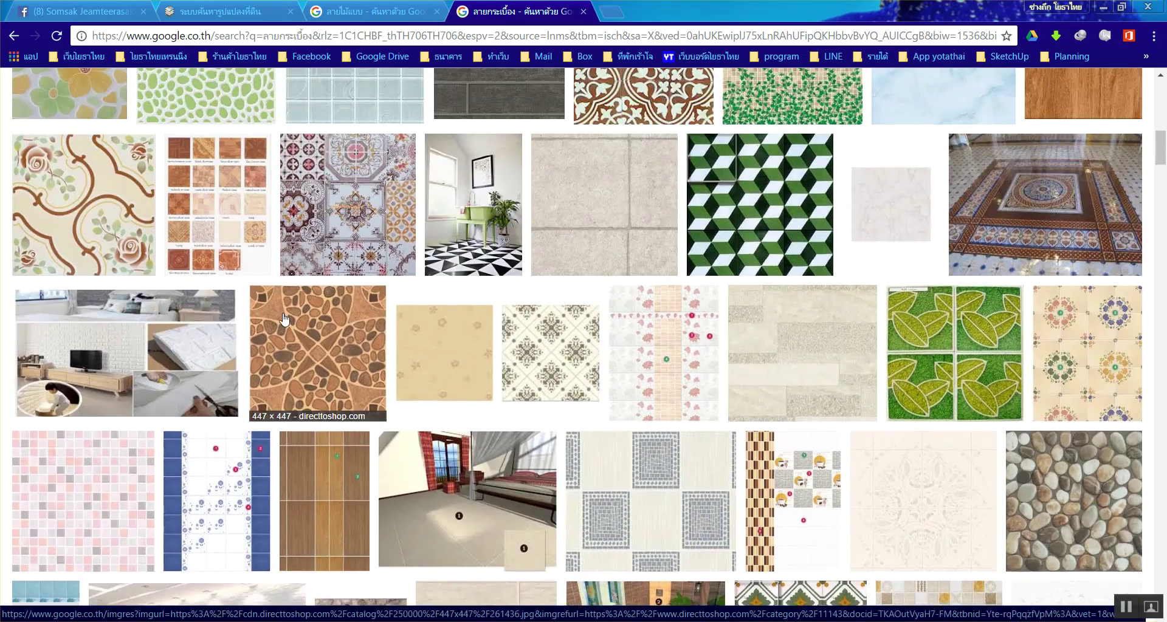
scroll(281, 323, "up", 5)
scroll(285, 318, "up", 3)
scroll(283, 318, "up", 3)
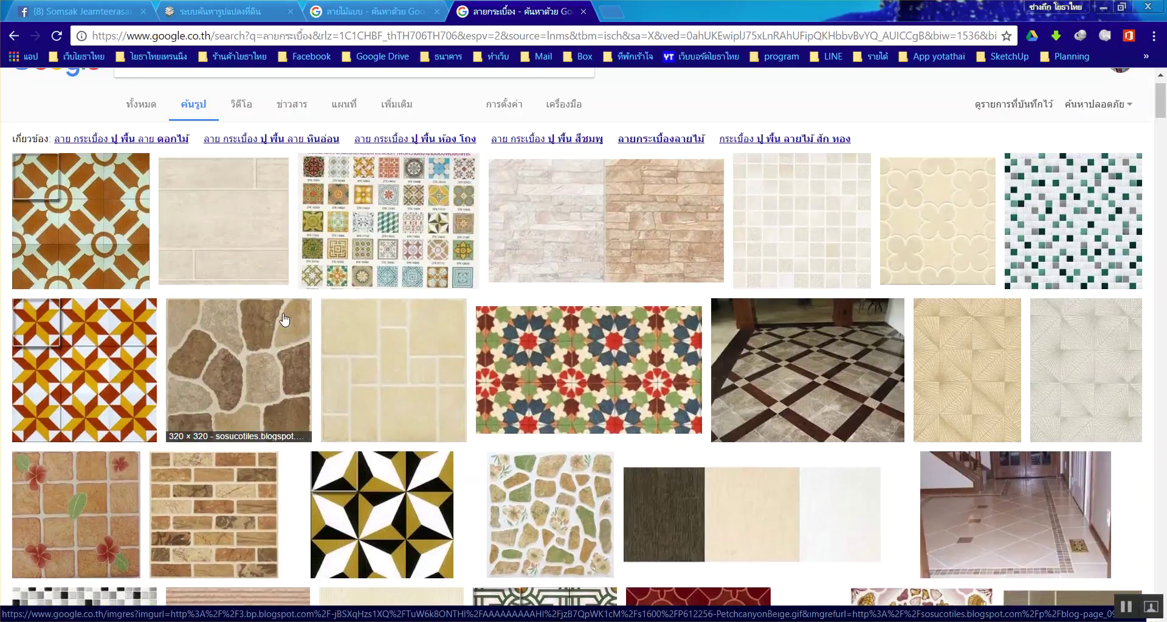
left_click(372, 316)
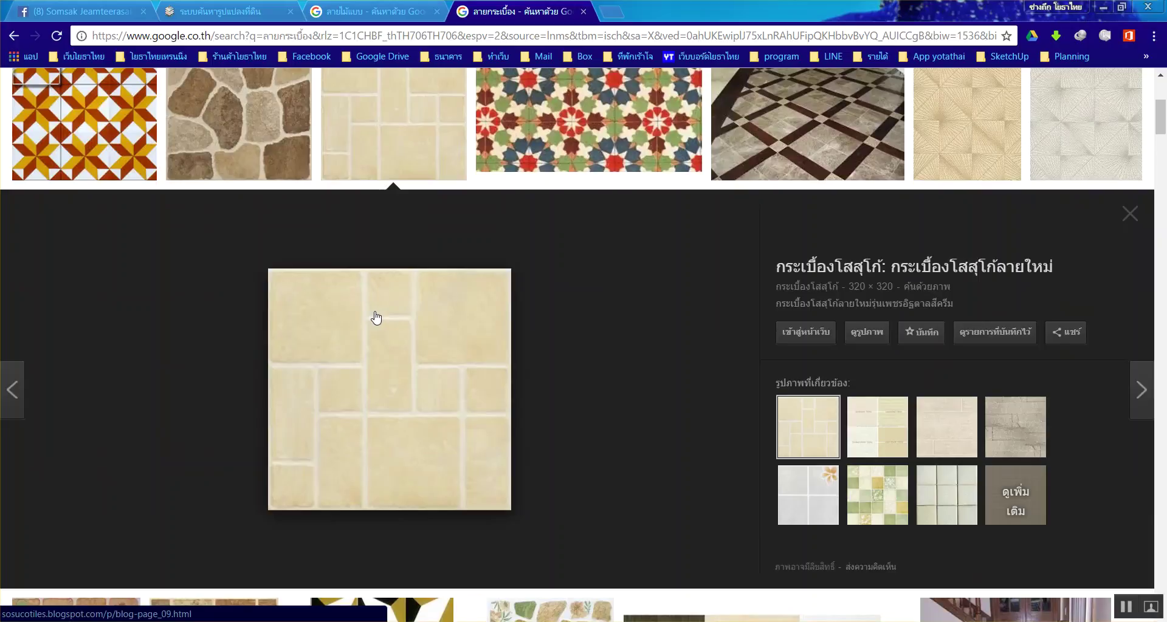
left_click(955, 485)
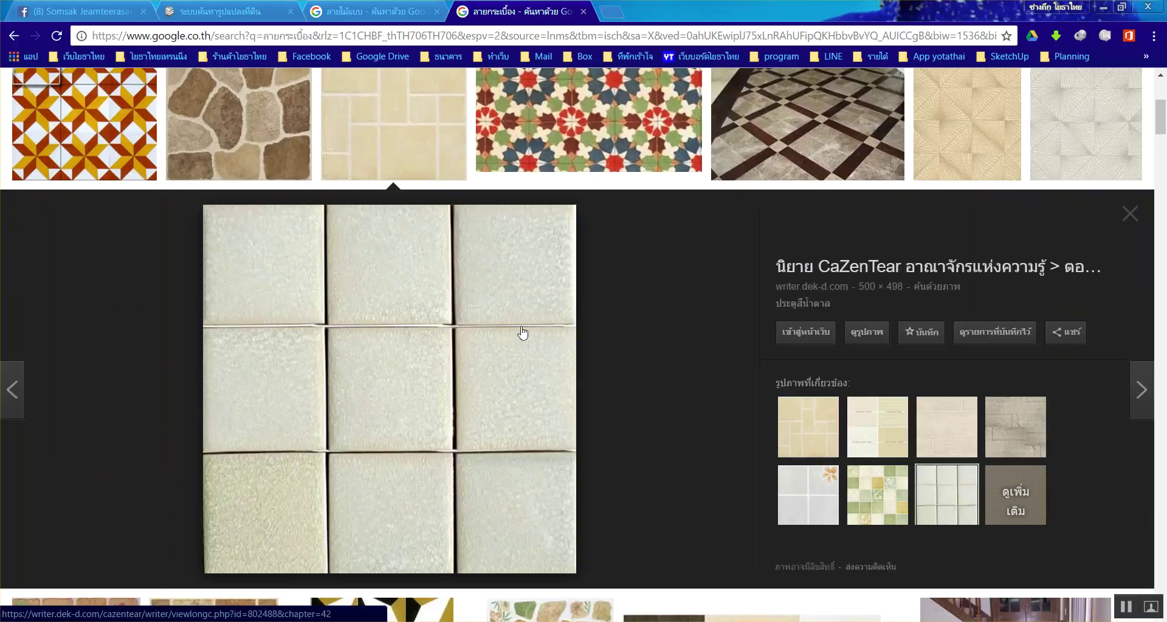
Save the white tile image to the Desktop as 109936690.jpg, then return to SketchUp.
right_click(455, 269)
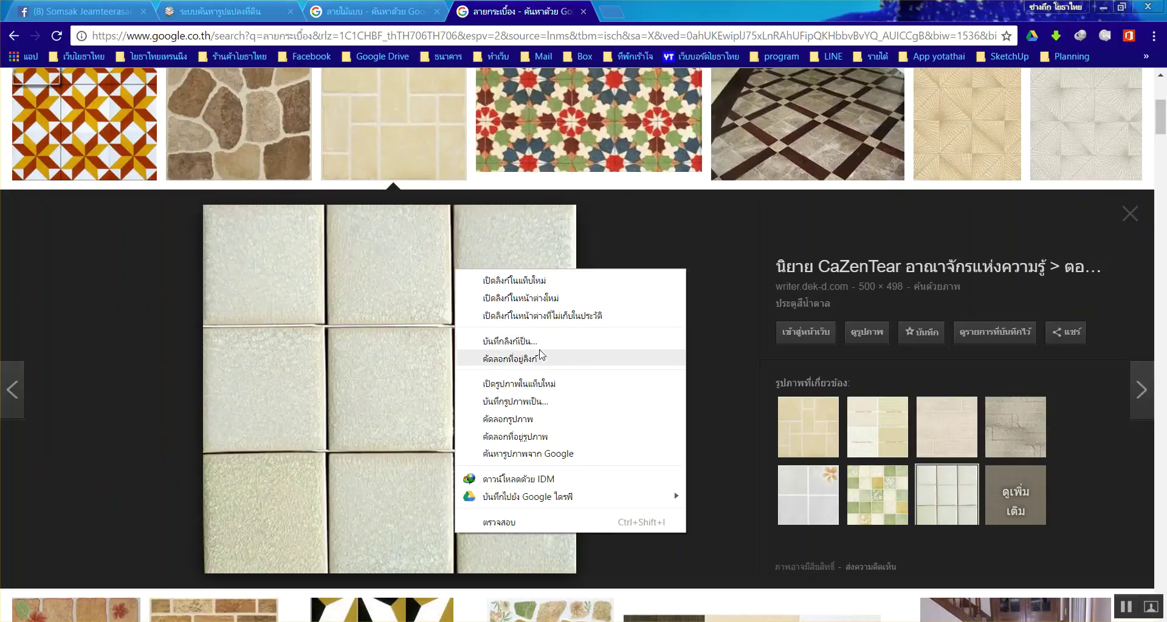
left_click(535, 402)
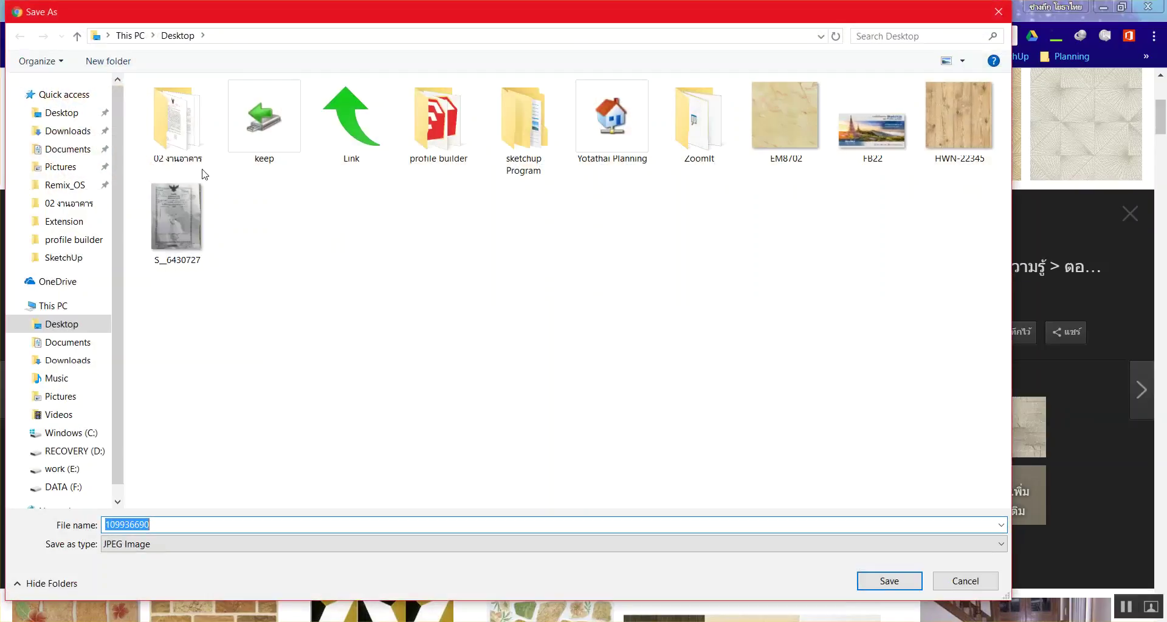
left_click(91, 120)
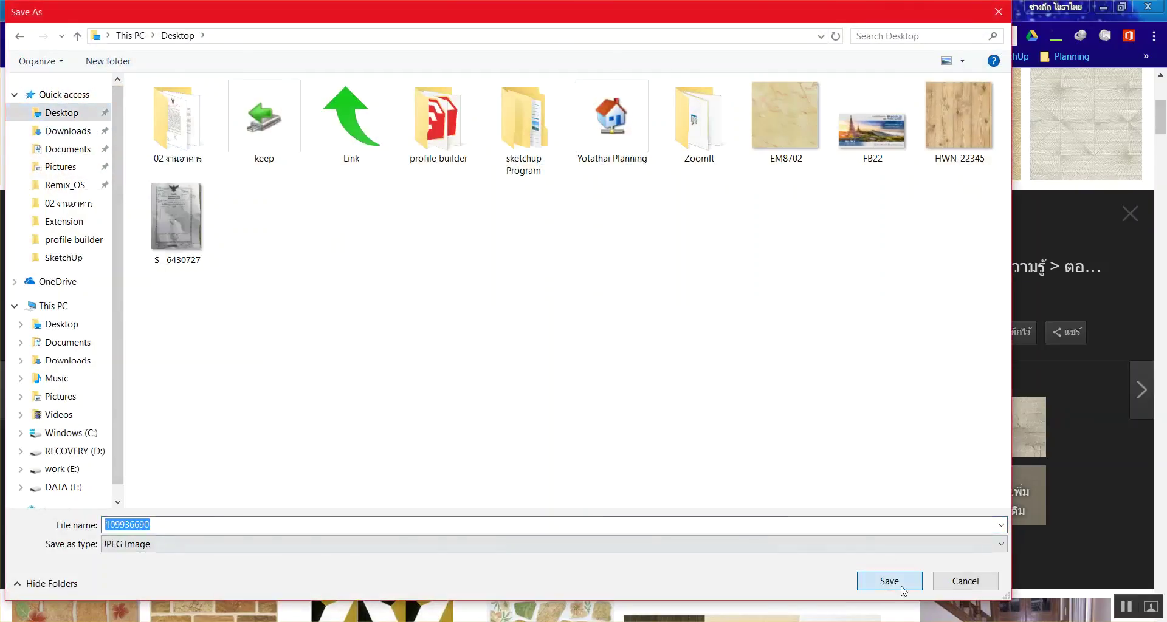
left_click(892, 582)
left_click(1103, 8)
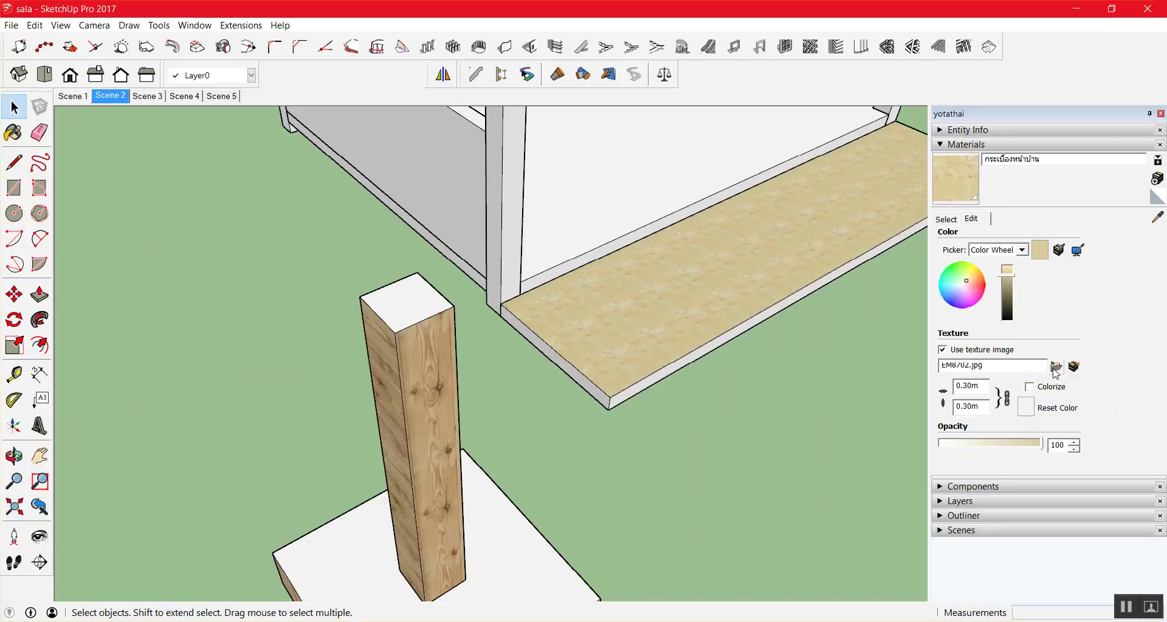
Load 109936690.jpg as the กระเบื้องหน้าบ้าน texture and zoom in to inspect the white tiles.
left_click(1056, 367)
double_click(411, 264)
scroll(654, 350, "up", 2)
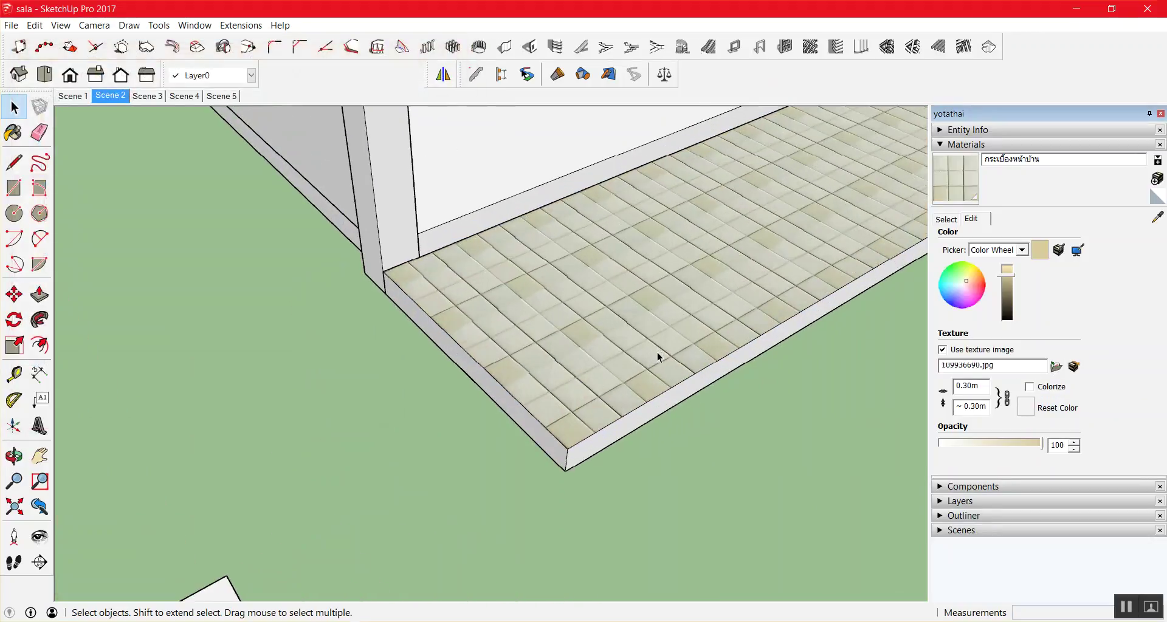
scroll(656, 357, "up", 2)
scroll(654, 365, "up", 2)
scroll(632, 358, "down", 2)
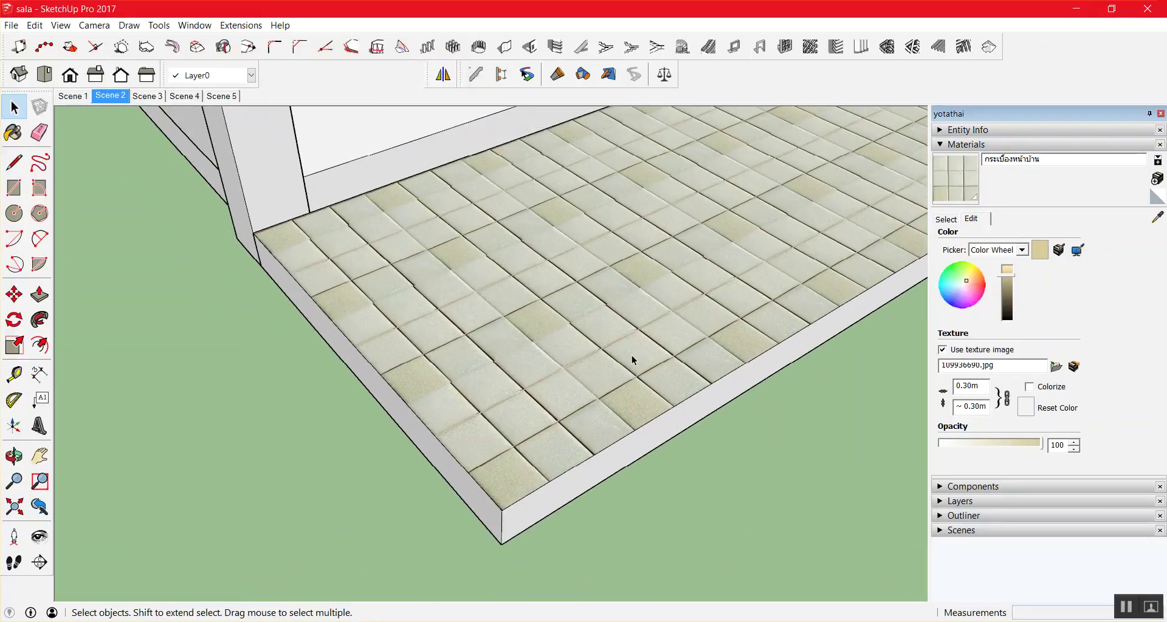
scroll(632, 358, "down", 2)
scroll(632, 357, "down", 2)
scroll(679, 348, "down", 2)
scroll(679, 348, "up", 2)
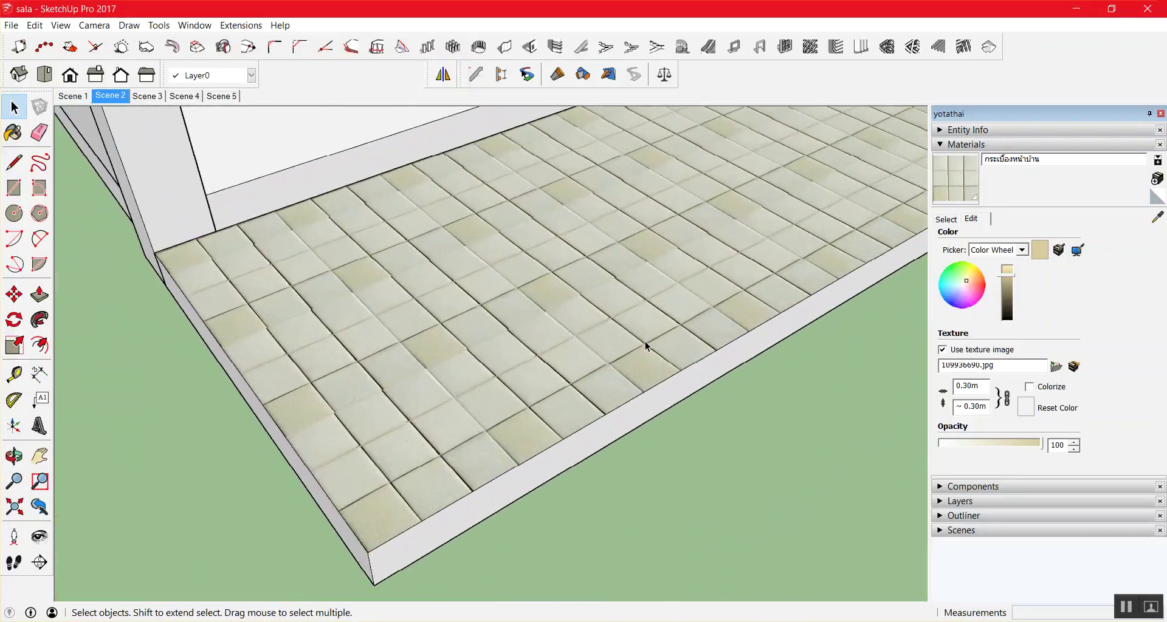
scroll(645, 353, "up", 2)
scroll(632, 352, "up", 2)
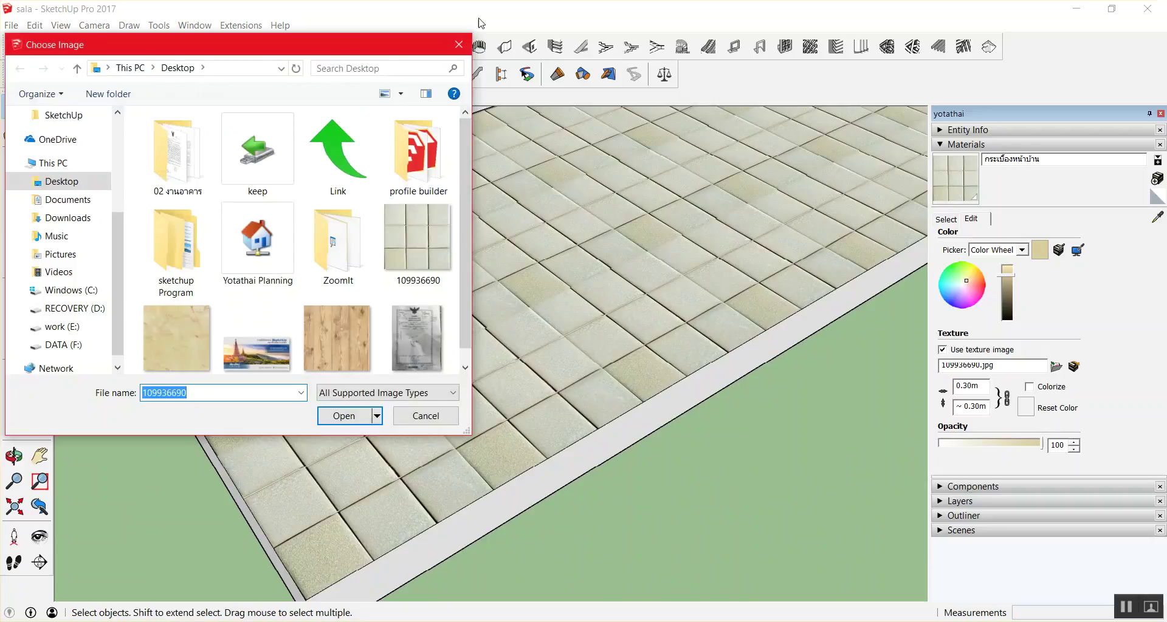
left_click(459, 46)
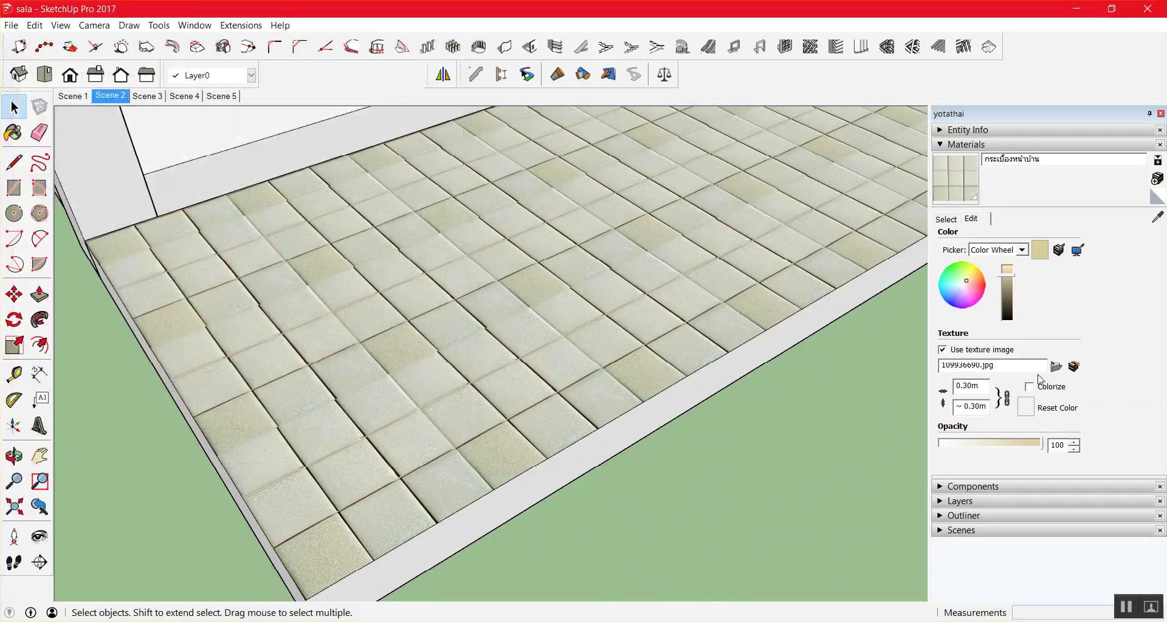
key("t")
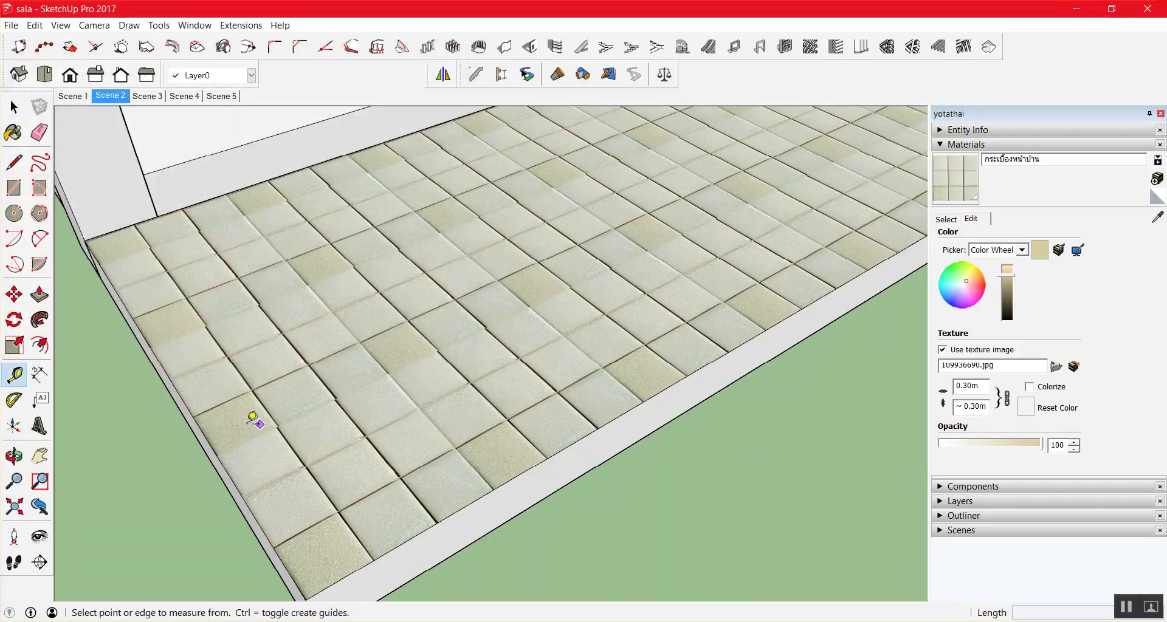
left_click(195, 421)
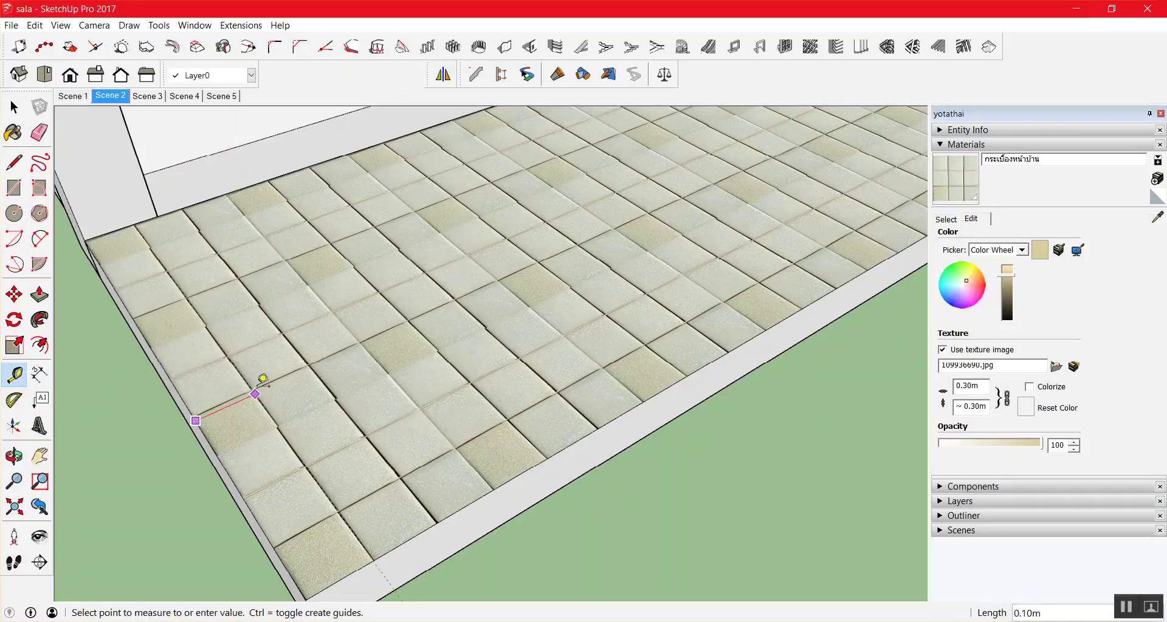
left_click(371, 339)
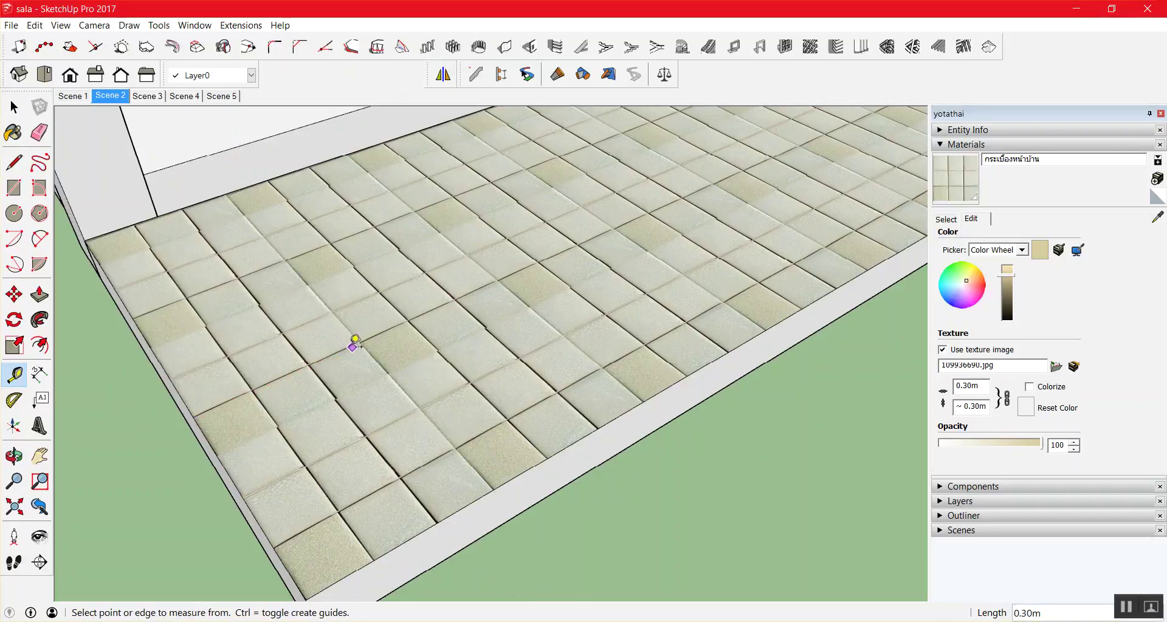
scroll(371, 340, "down", 5)
key("space")
scroll(380, 354, "up", 2)
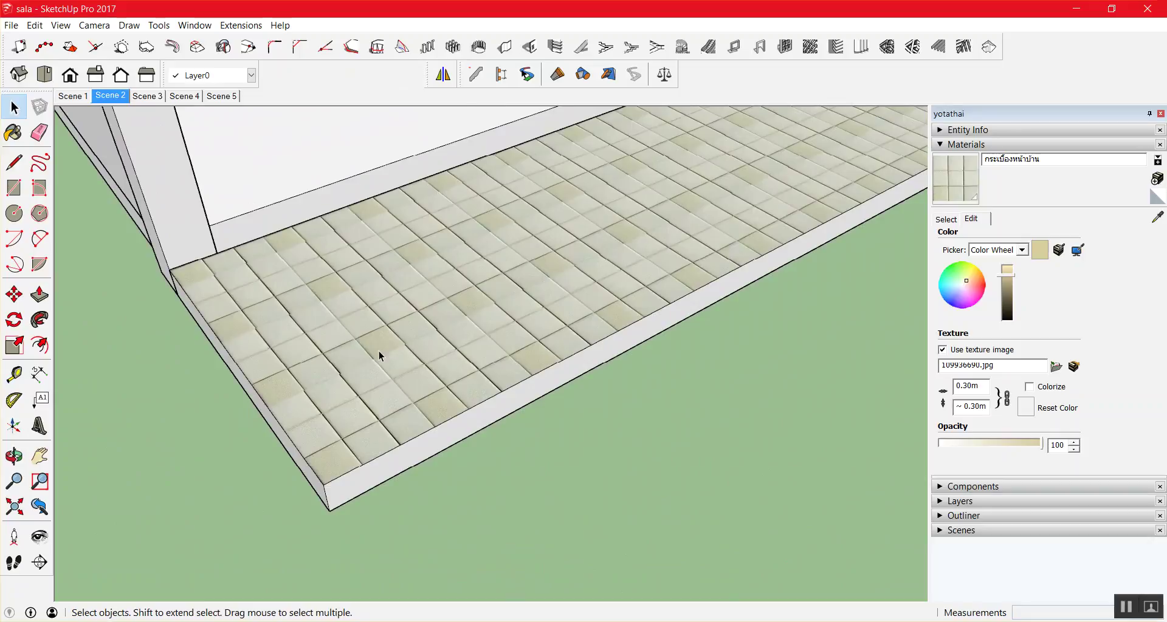
scroll(378, 351, "up", 2)
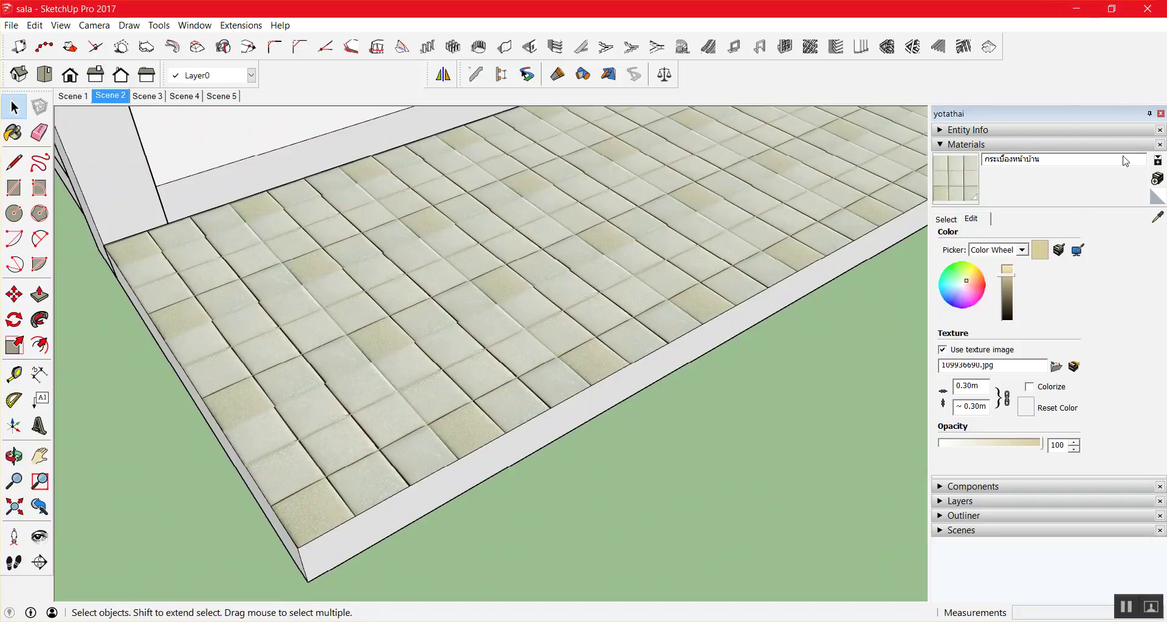
left_click(1073, 367)
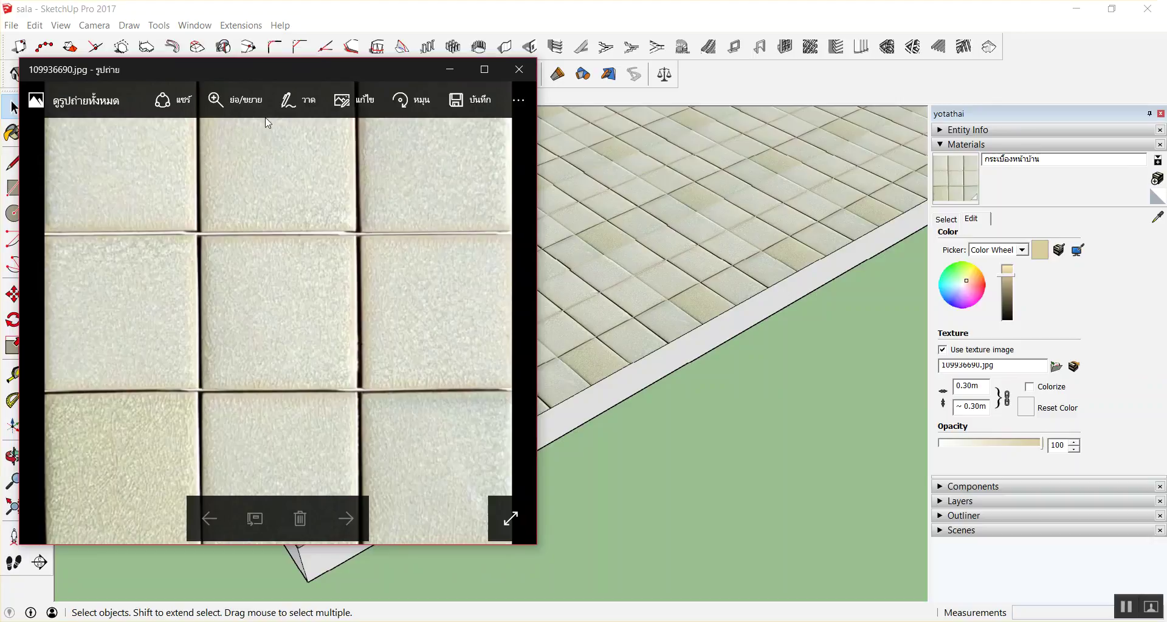
left_click(290, 109)
mouse_move(218, 316)
left_mouse_down()
mouse_move(261, 281)
mouse_move(329, 302)
left_mouse_up()
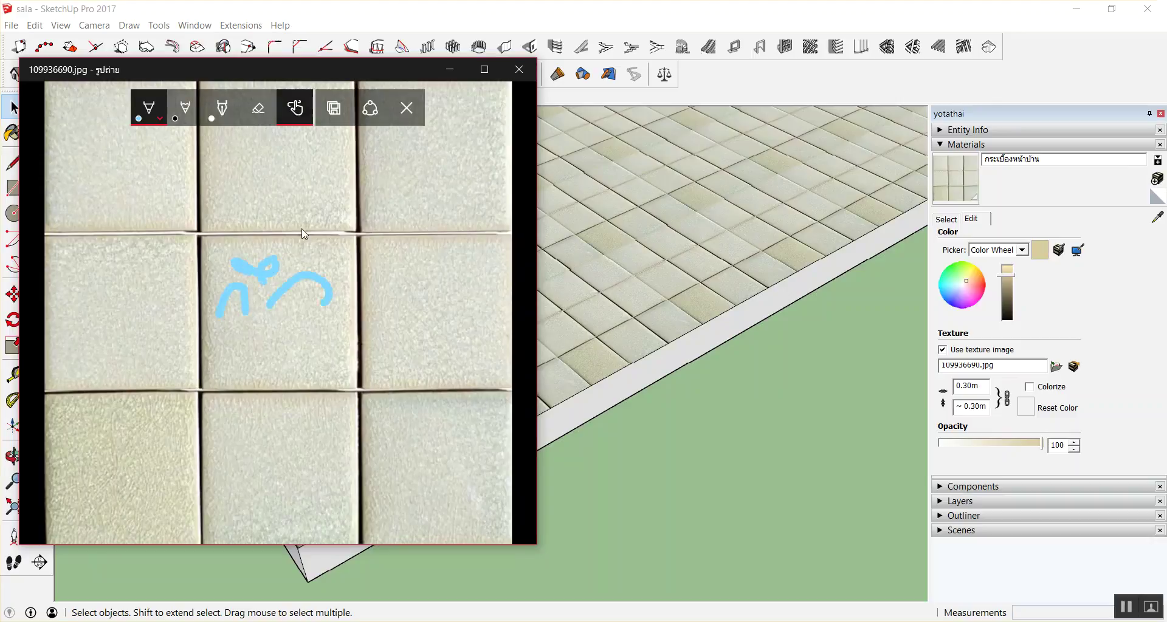
left_click(406, 110)
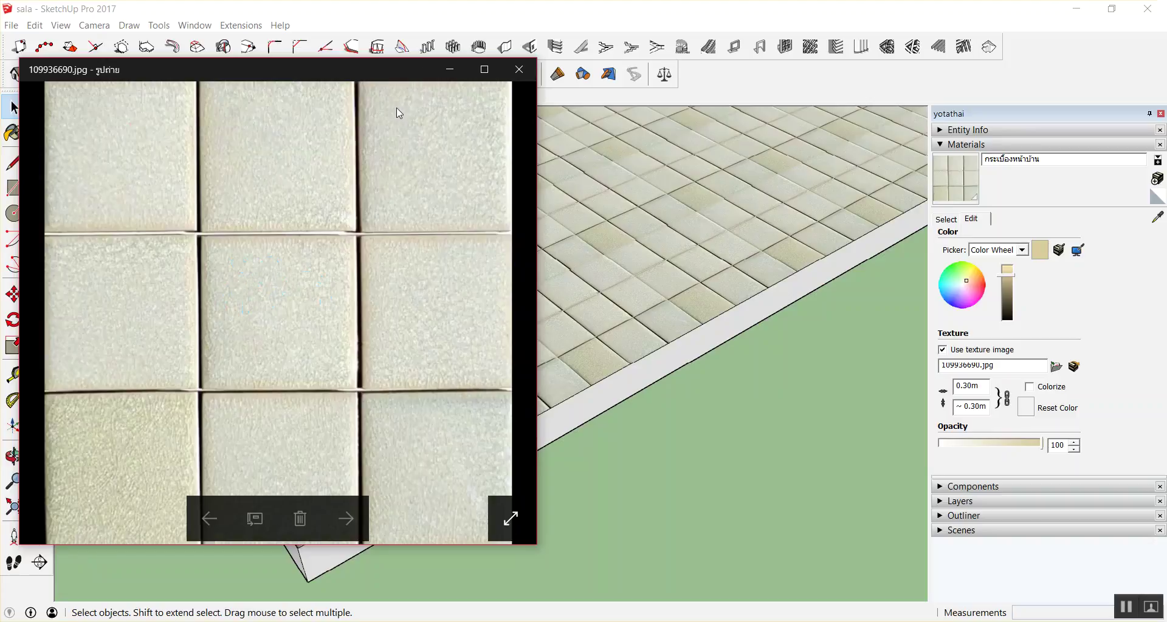
left_click(518, 69)
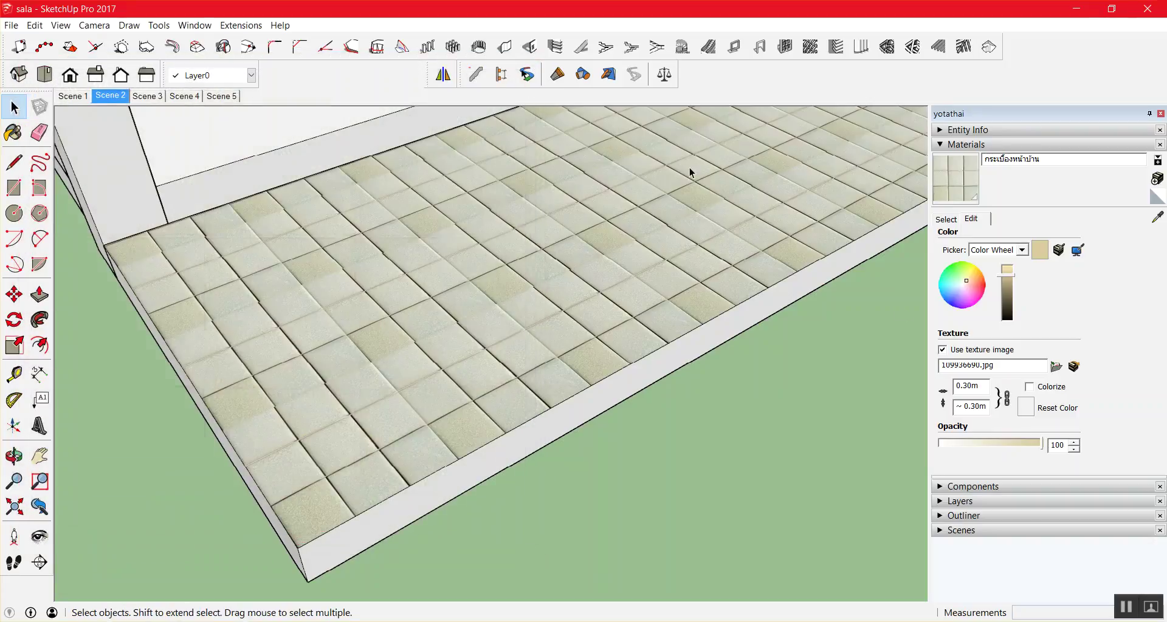
Enter the floor slab group, select its faces and browse the material collections.
double_click(555, 163)
double_click(554, 163)
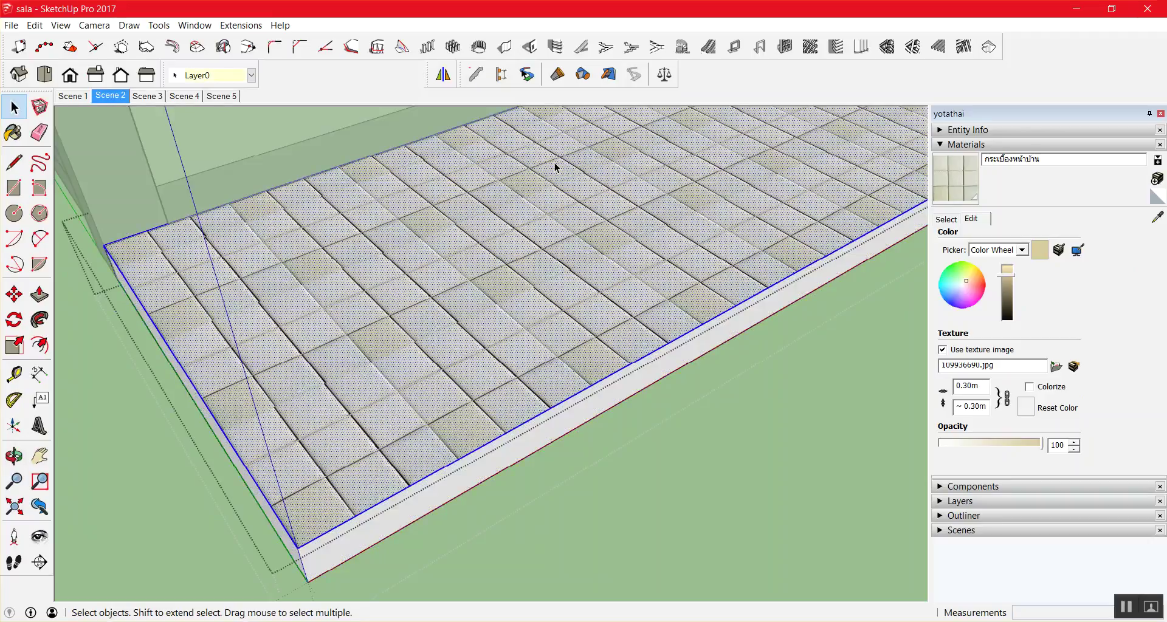
right_click(553, 188)
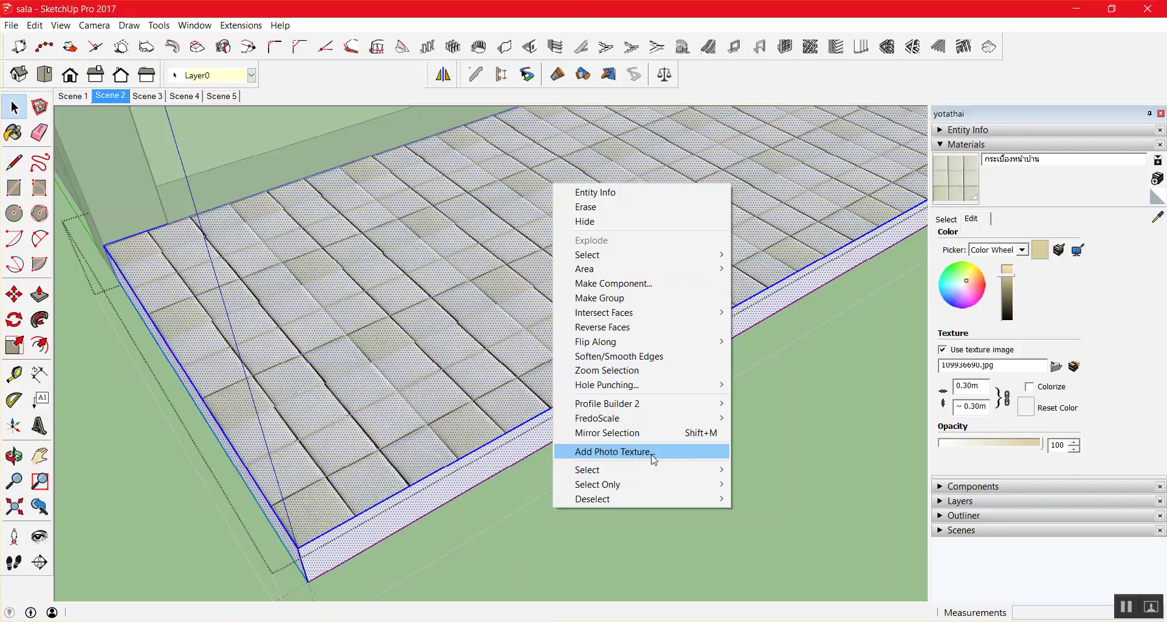
mouse_move(638, 470)
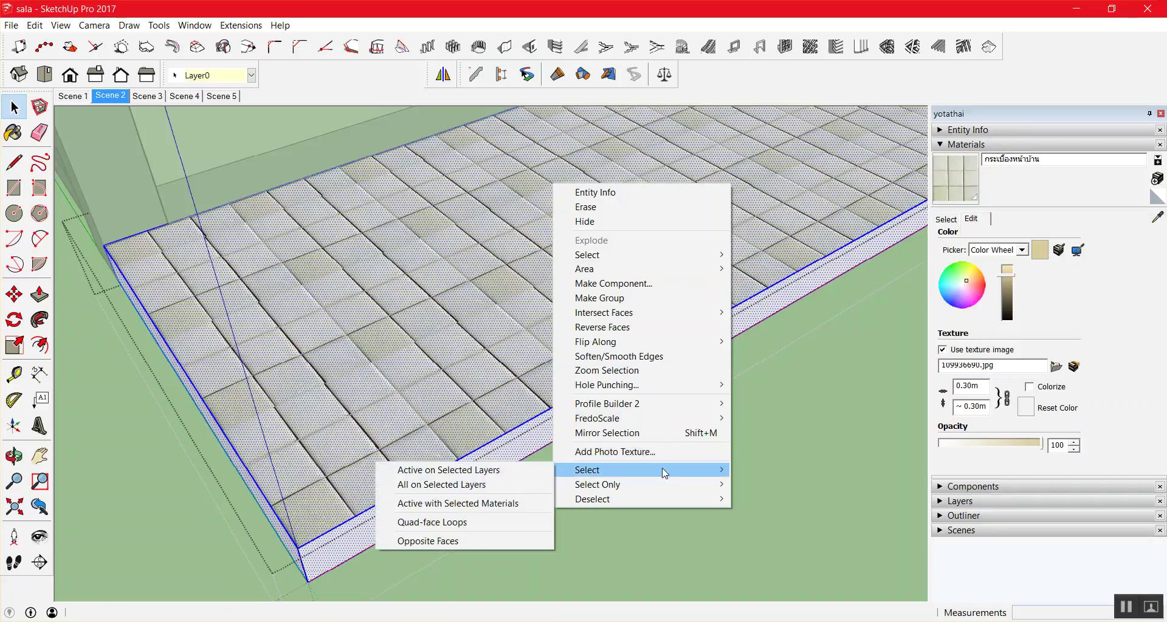
left_click(775, 402)
triple_click(568, 298)
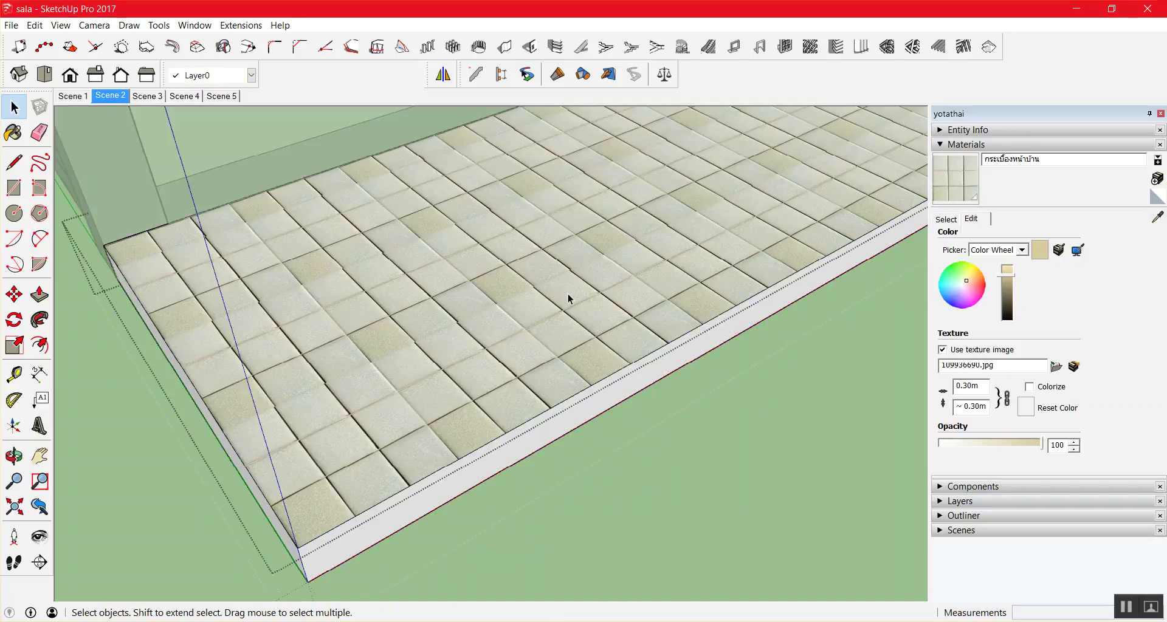
right_click(568, 298)
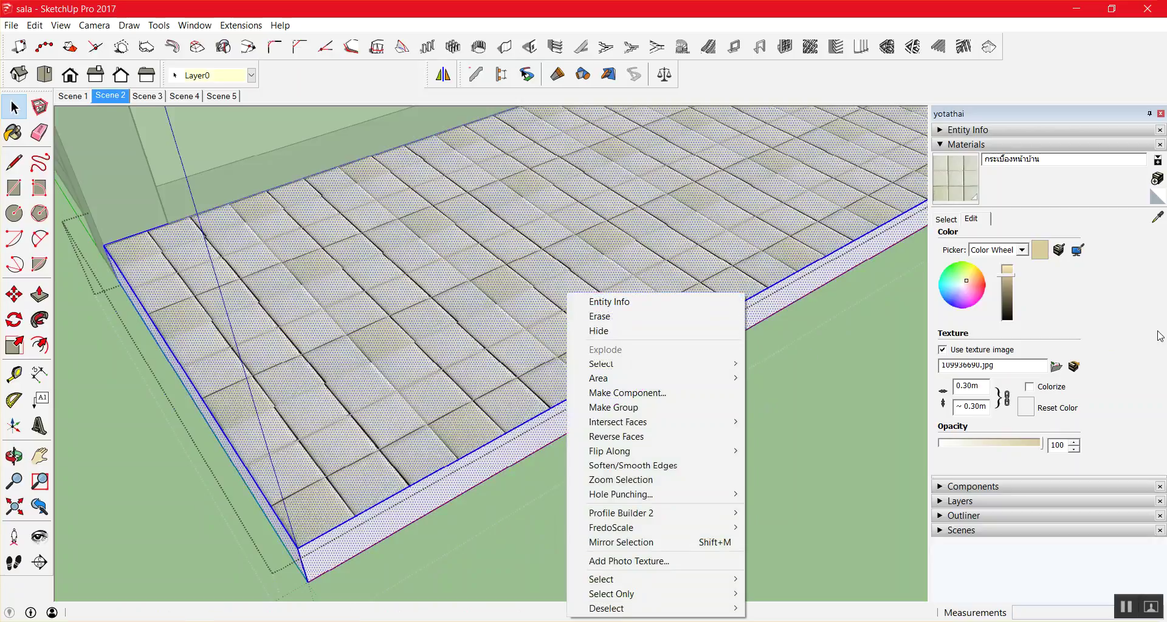
left_click(1160, 294)
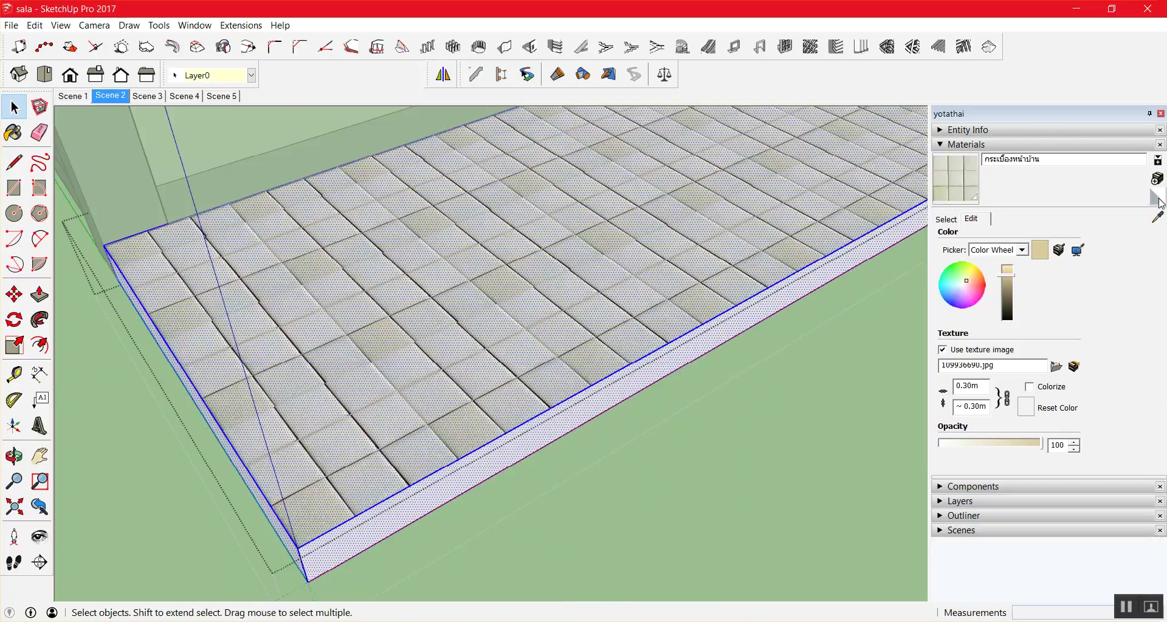
left_click(1160, 162)
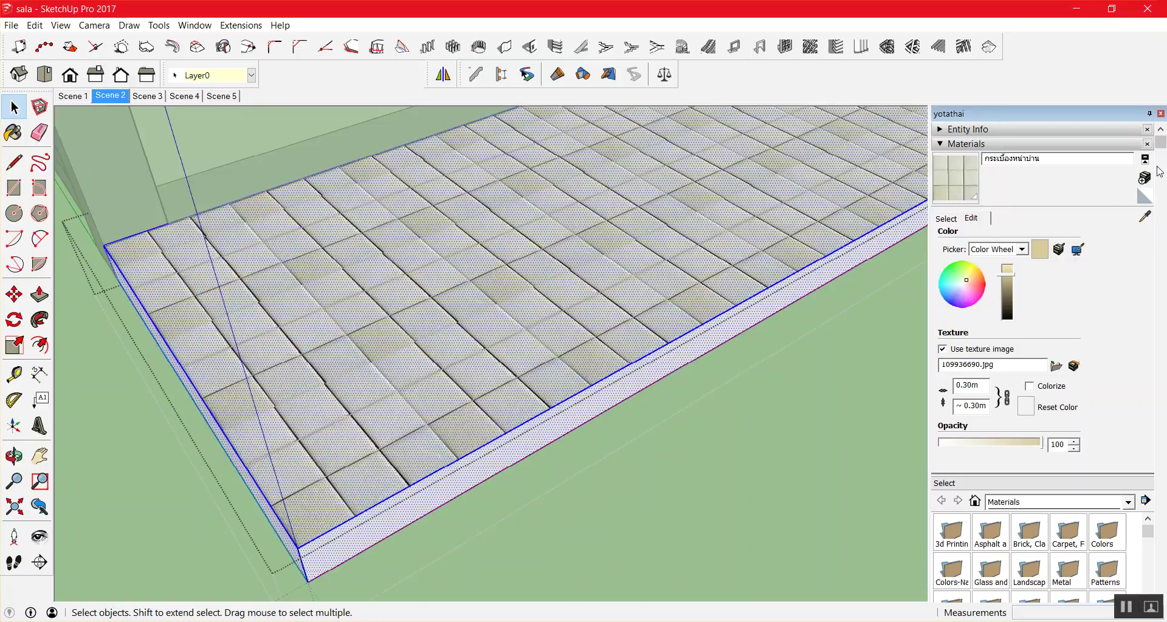
scroll(1094, 216, "down", 2)
scroll(1094, 213, "up", 2)
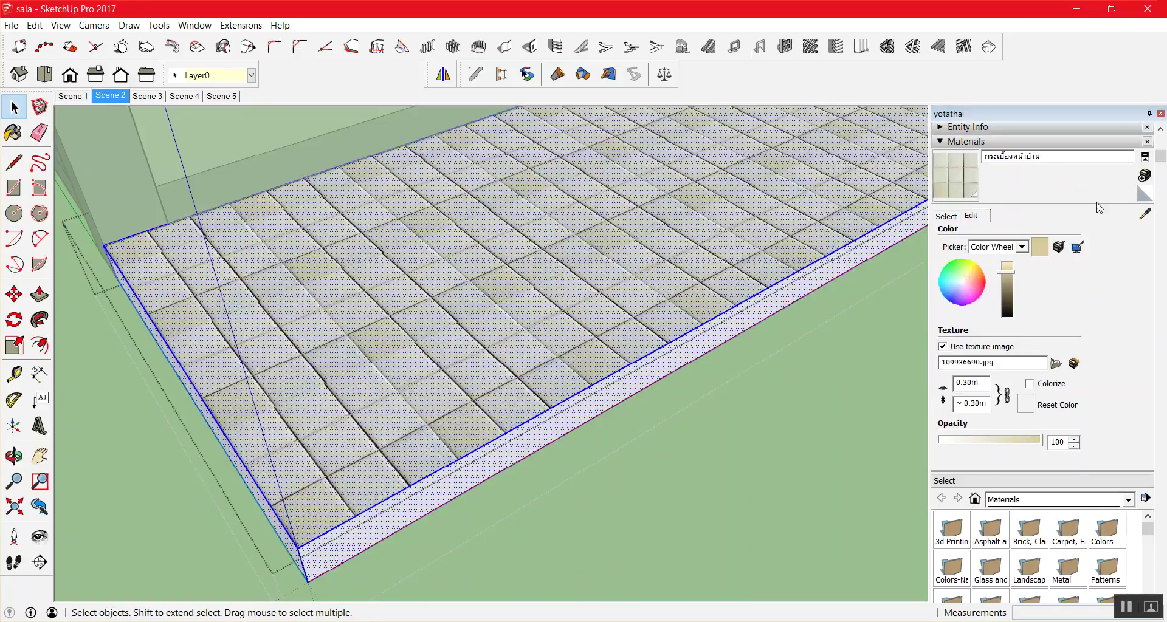
left_click(1143, 174)
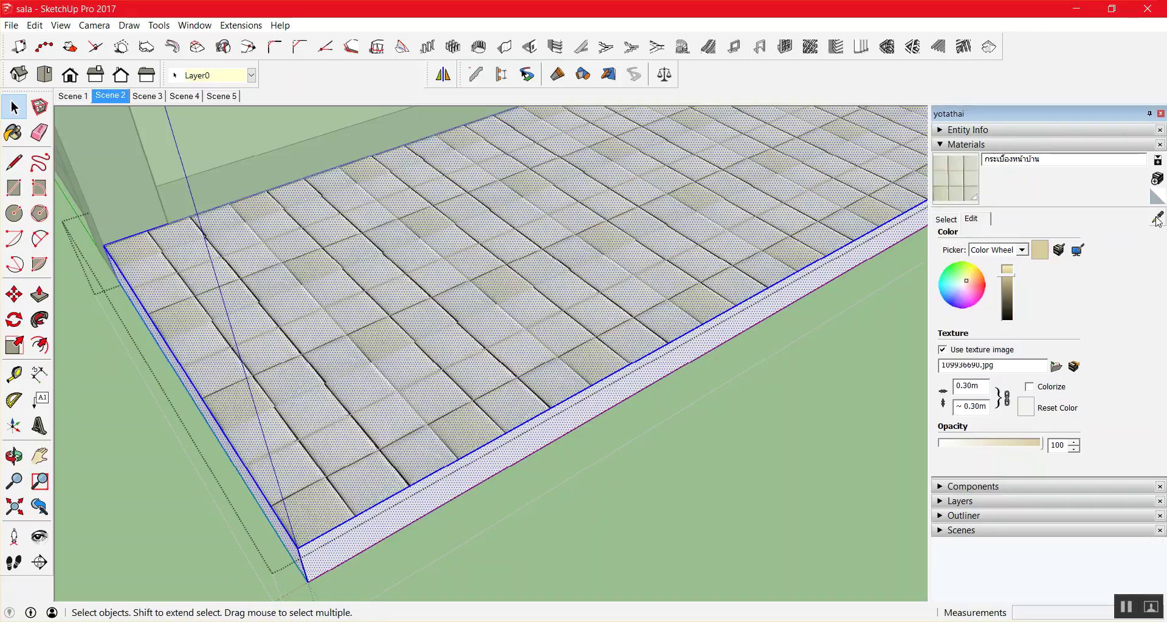
Leave and re-enter the floor group, reselecting its faces and then the whole group.
key("Escape")
left_click(539, 261)
double_click(560, 269)
double_click(560, 269)
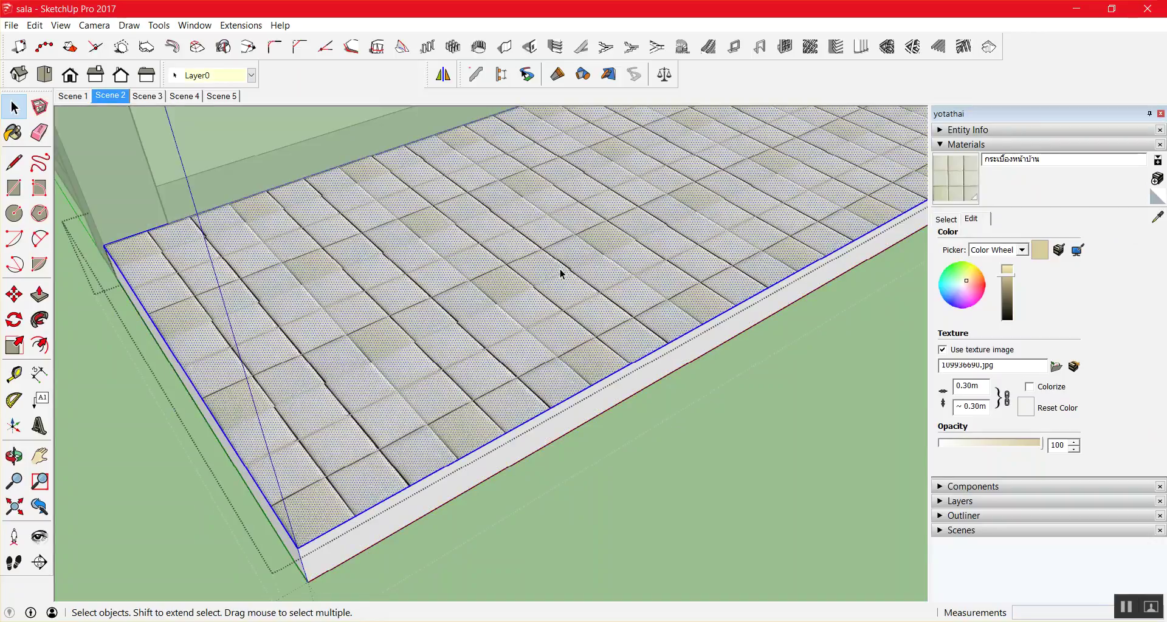
key("Escape")
double_click(561, 268)
right_click(560, 267)
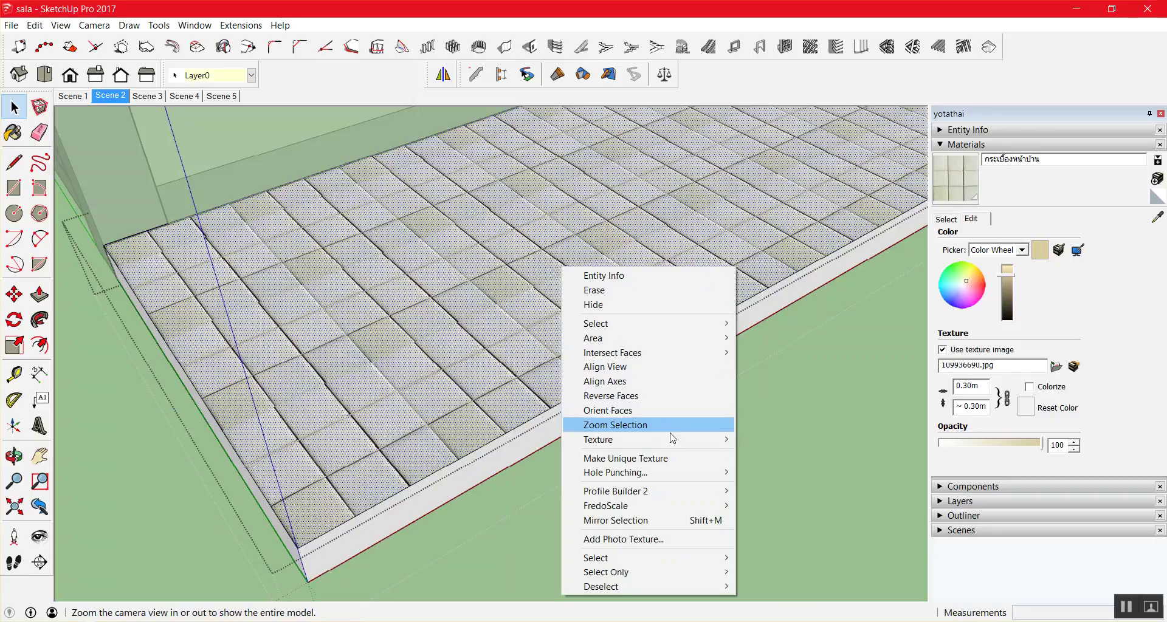
mouse_move(638, 439)
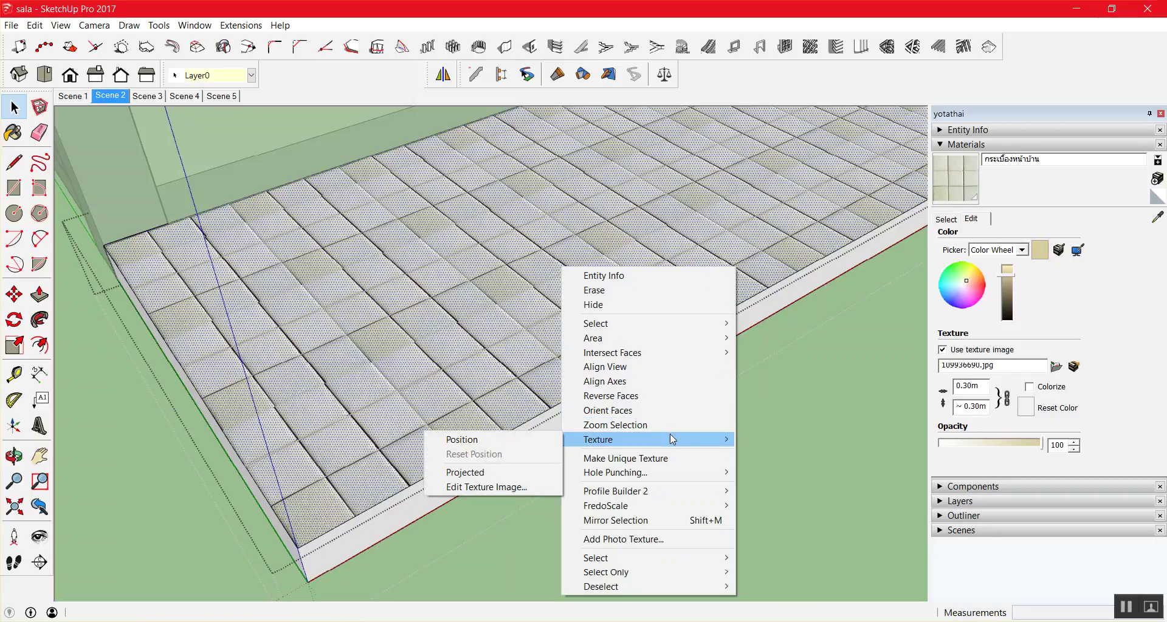
left_click(796, 366)
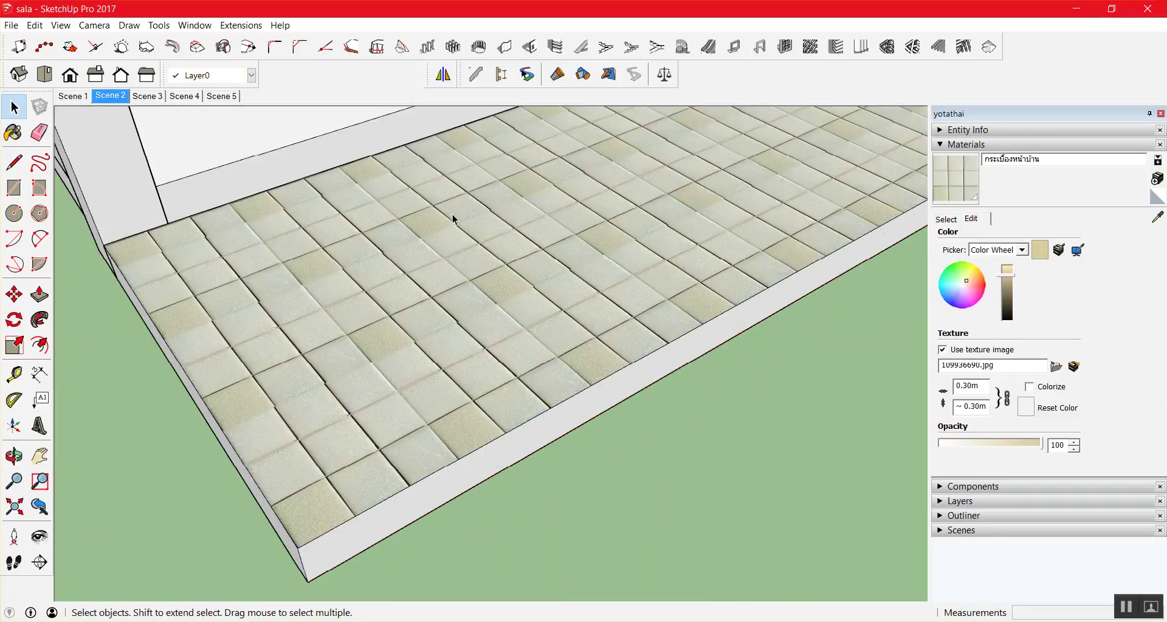
triple_click(453, 219)
key("Escape")
right_click(468, 271)
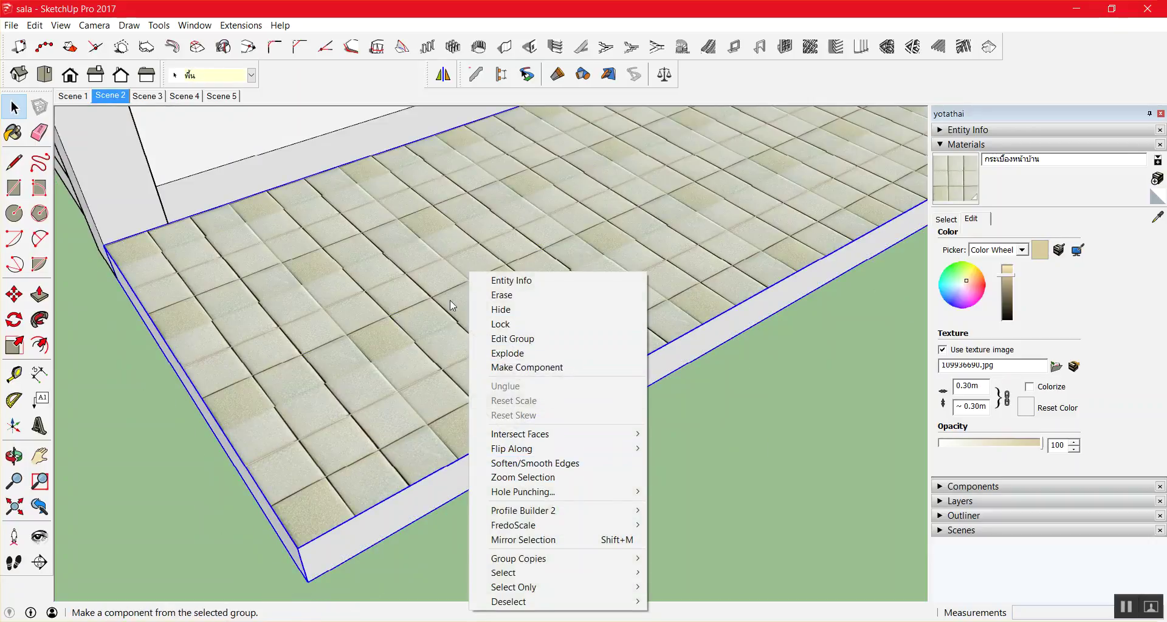
left_click(400, 251)
Select the floor slab group and Explode it from its context menu.
triple_click(437, 236)
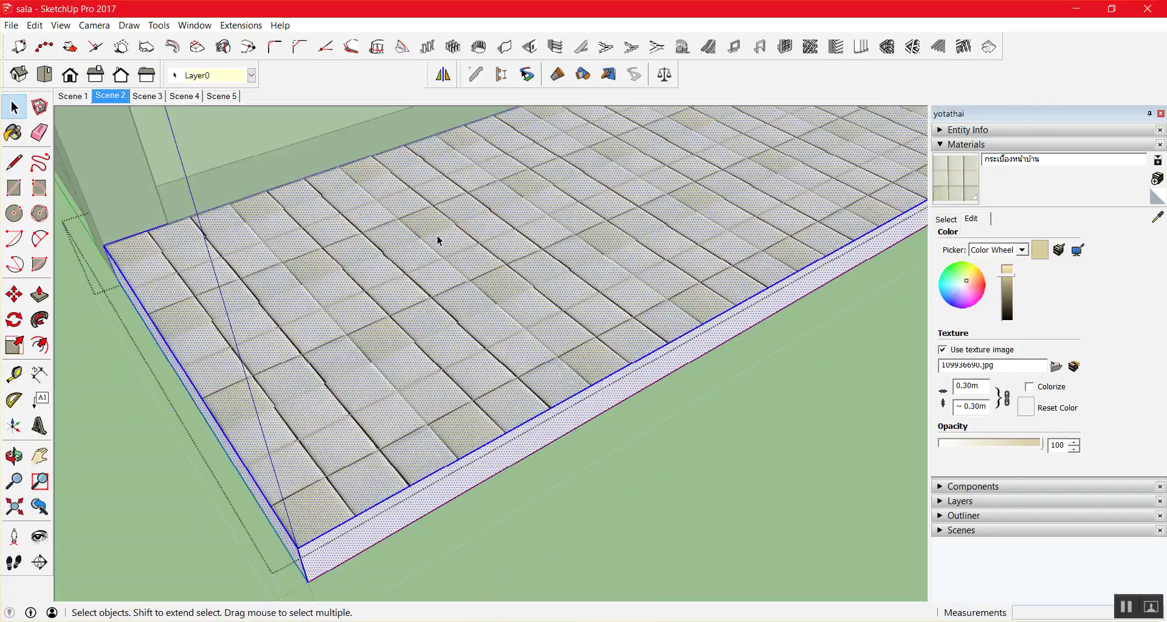
double_click(453, 240)
double_click(454, 236)
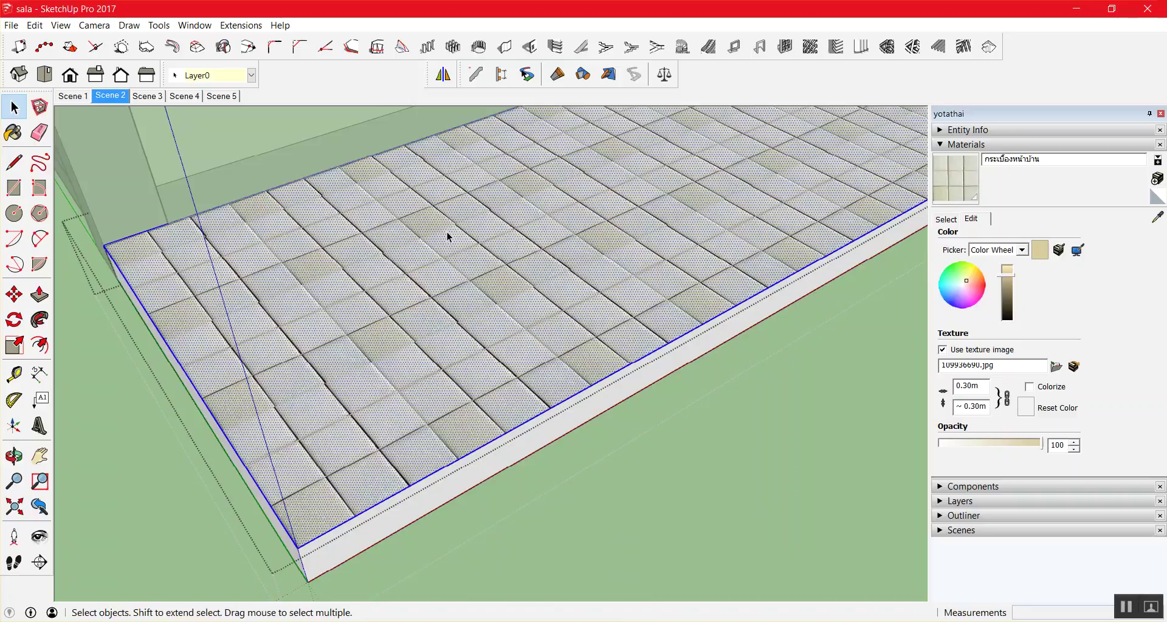
right_click(448, 234)
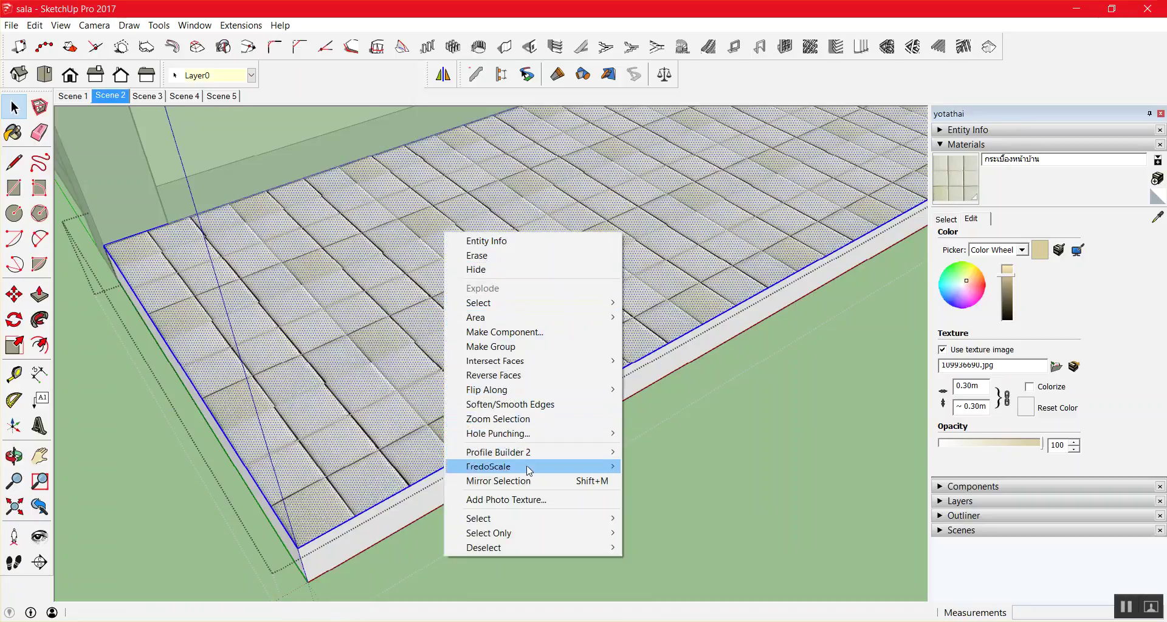
right_click(374, 236)
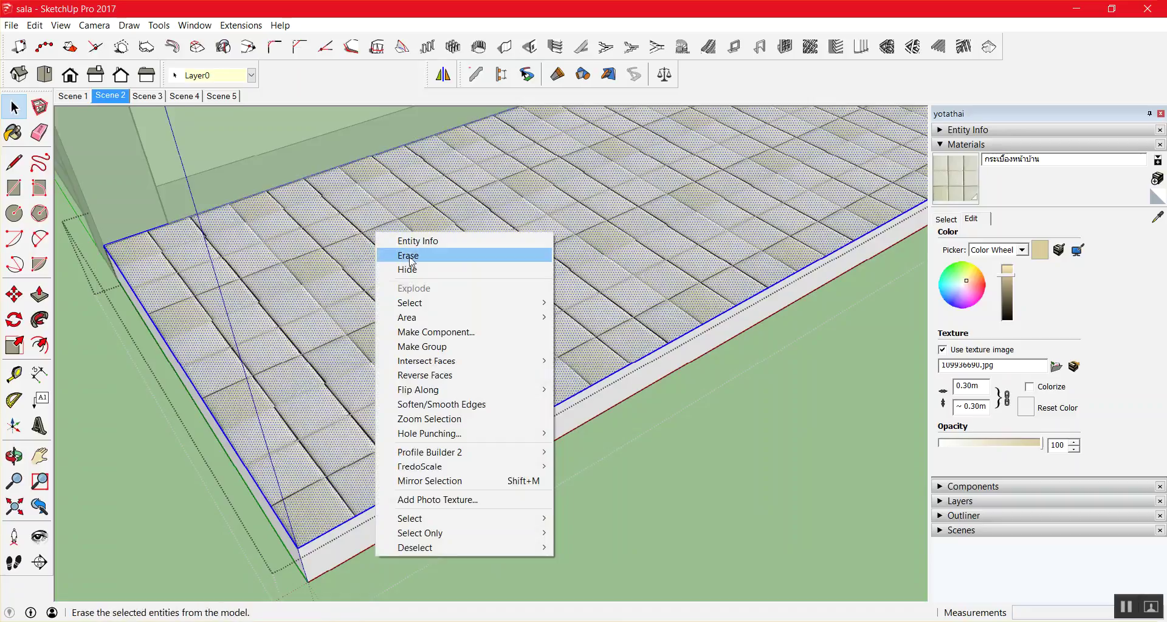
key("Escape")
right_click(535, 284)
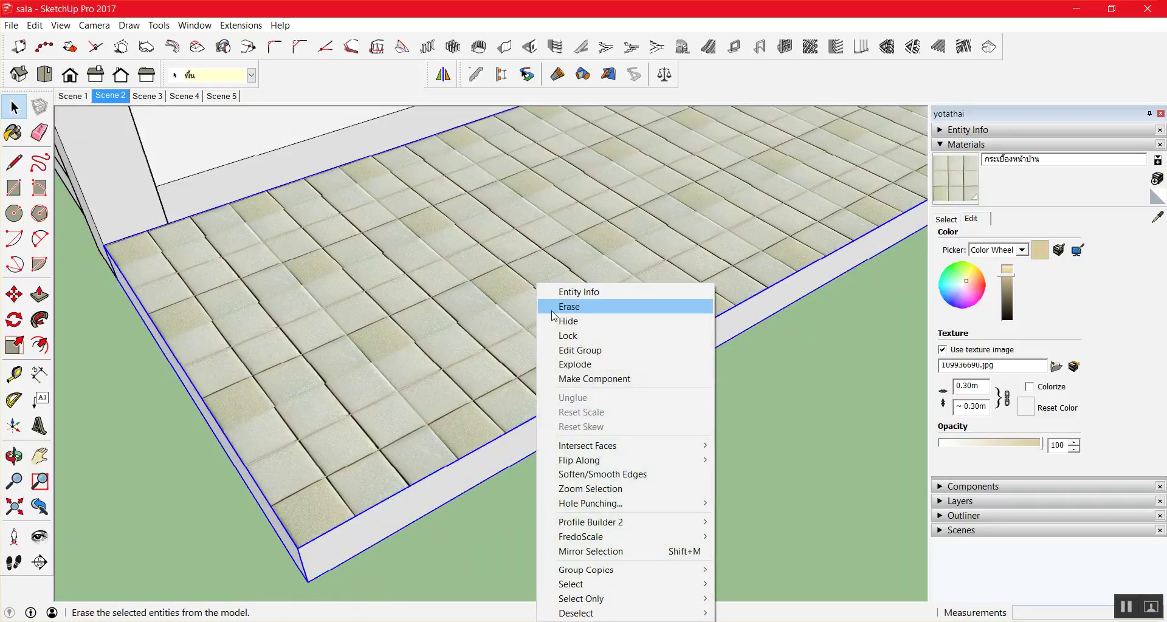
key("Escape")
right_click(400, 250)
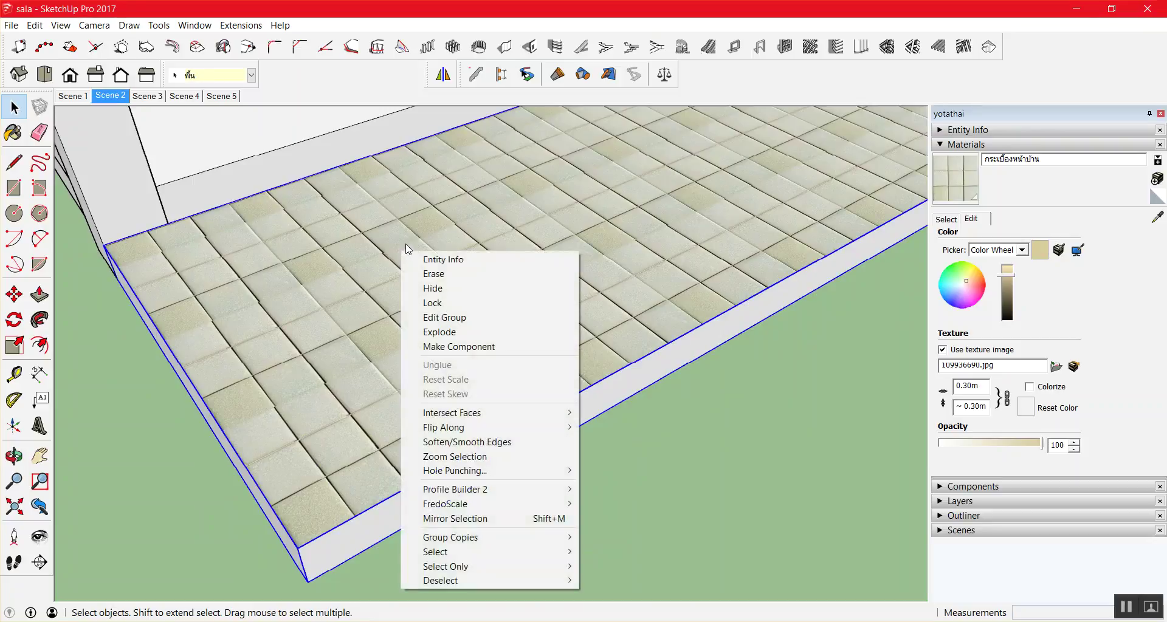
scroll(724, 409, "down", 2)
scroll(512, 271, "down", 3)
right_click(512, 271)
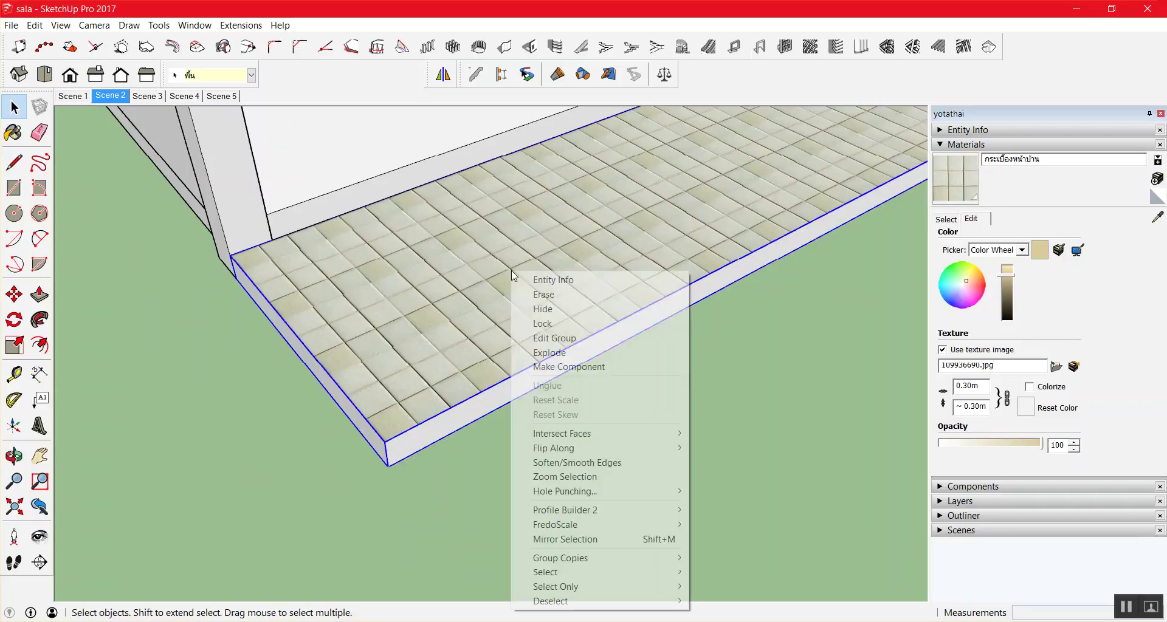
left_click(565, 353)
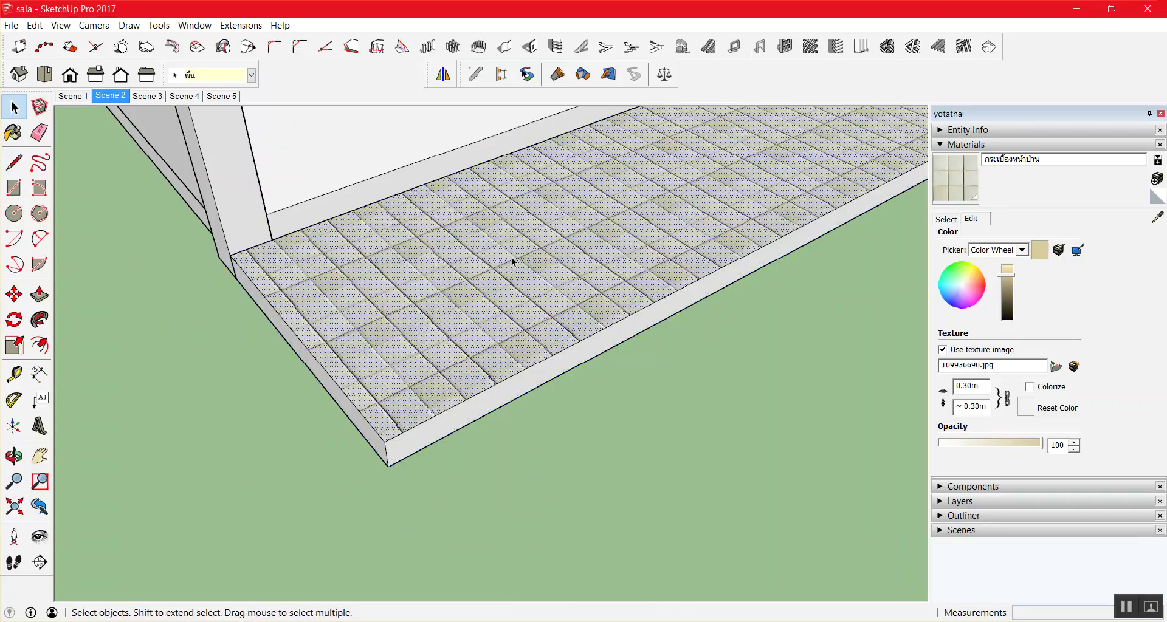
Select the tiled face on the front step slab.
right_click(512, 262)
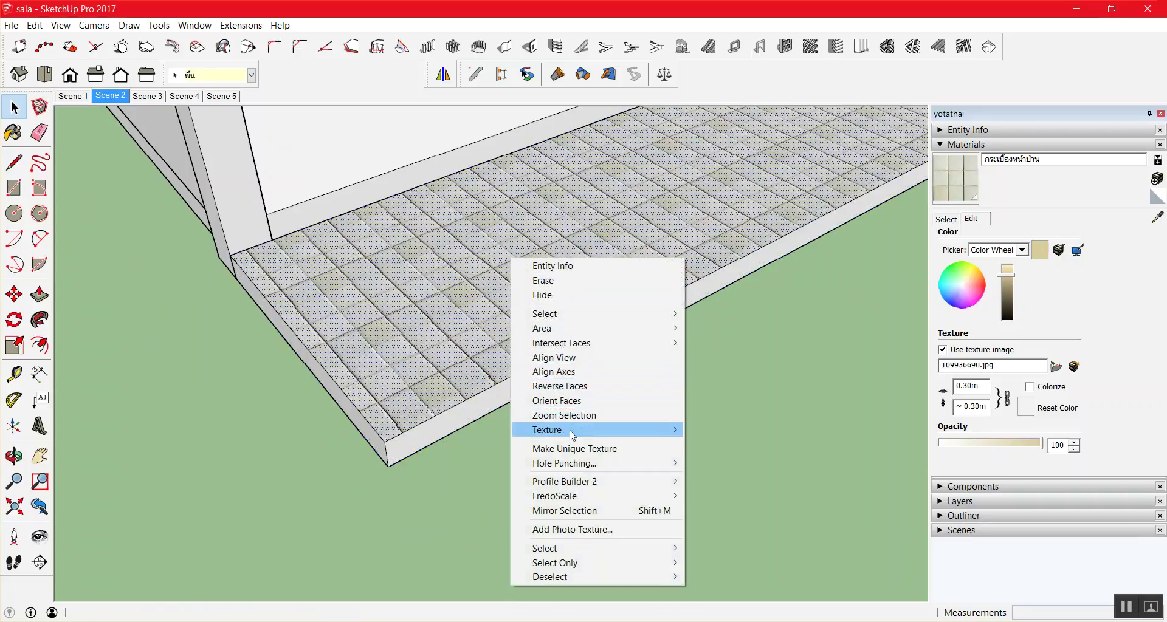
left_click(427, 232)
scroll(428, 232, "down", 2)
scroll(480, 239, "down", 2)
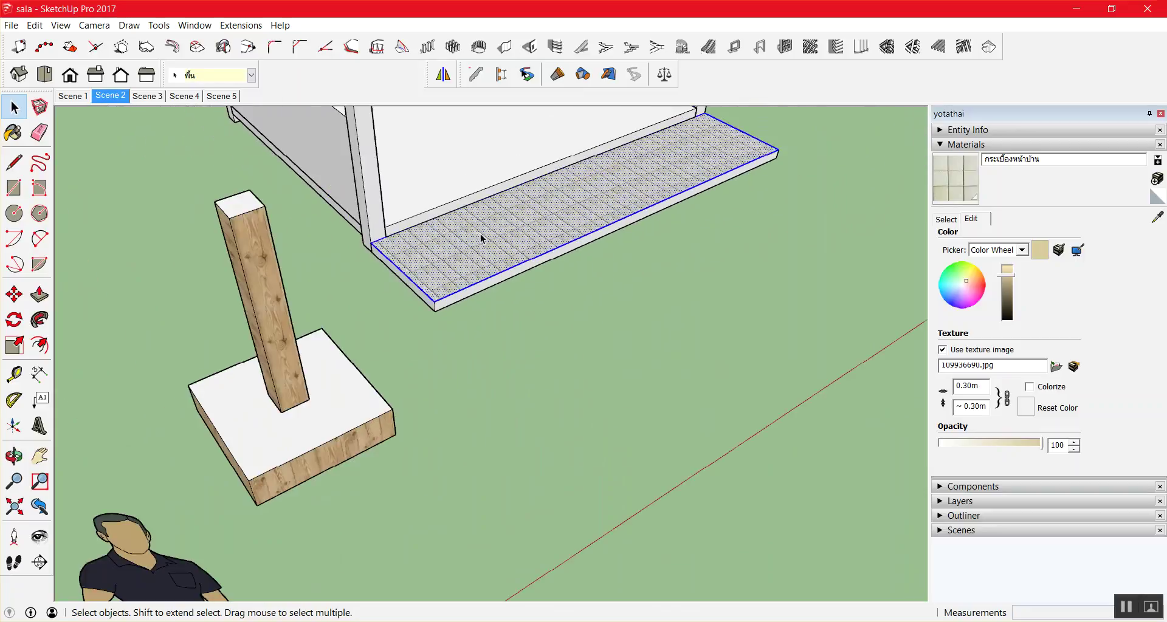
scroll(480, 238, "up", 3)
left_click(563, 341)
left_click(502, 297)
left_click(486, 352)
left_click(447, 318)
left_click(418, 363)
scroll(390, 308, "up", 2)
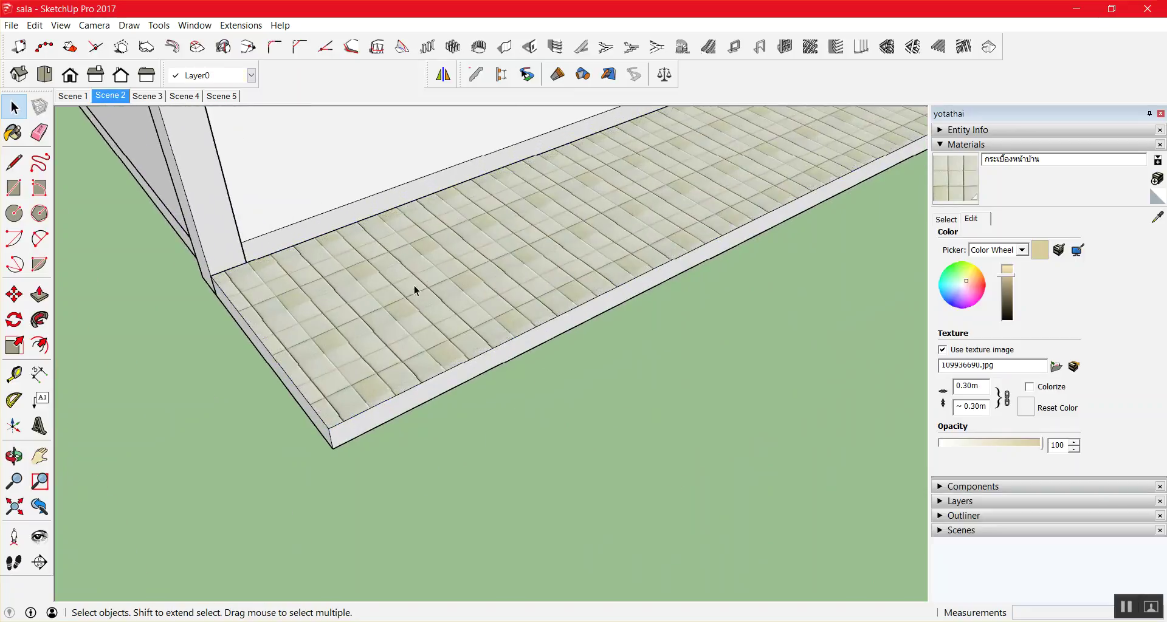
right_click(414, 286)
mouse_move(450, 457)
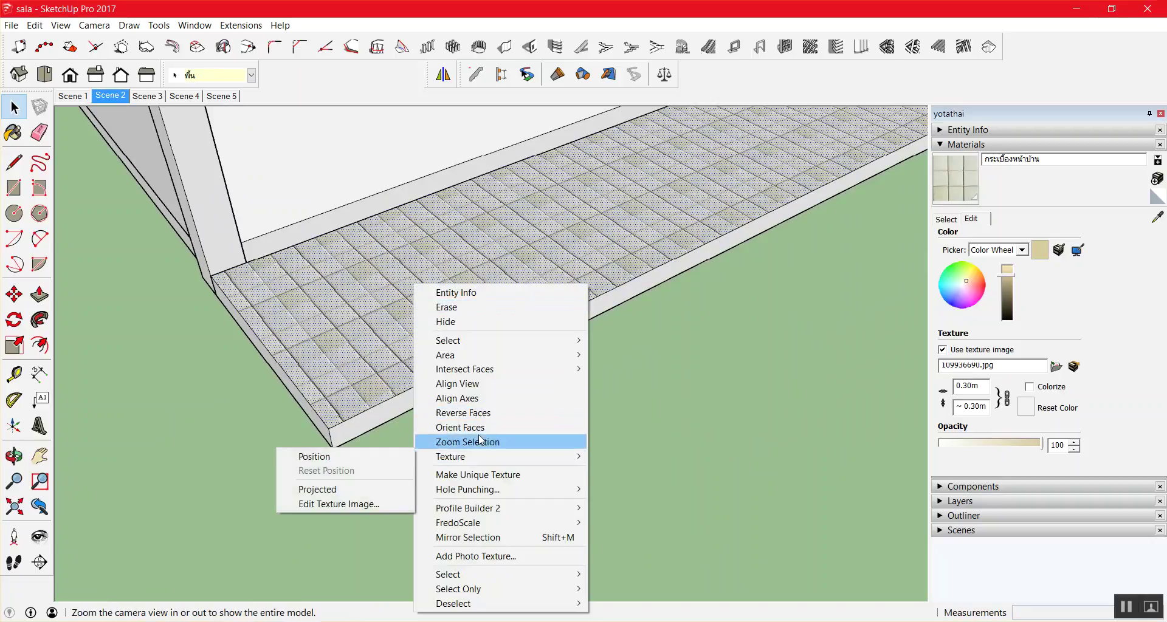
left_click(721, 329)
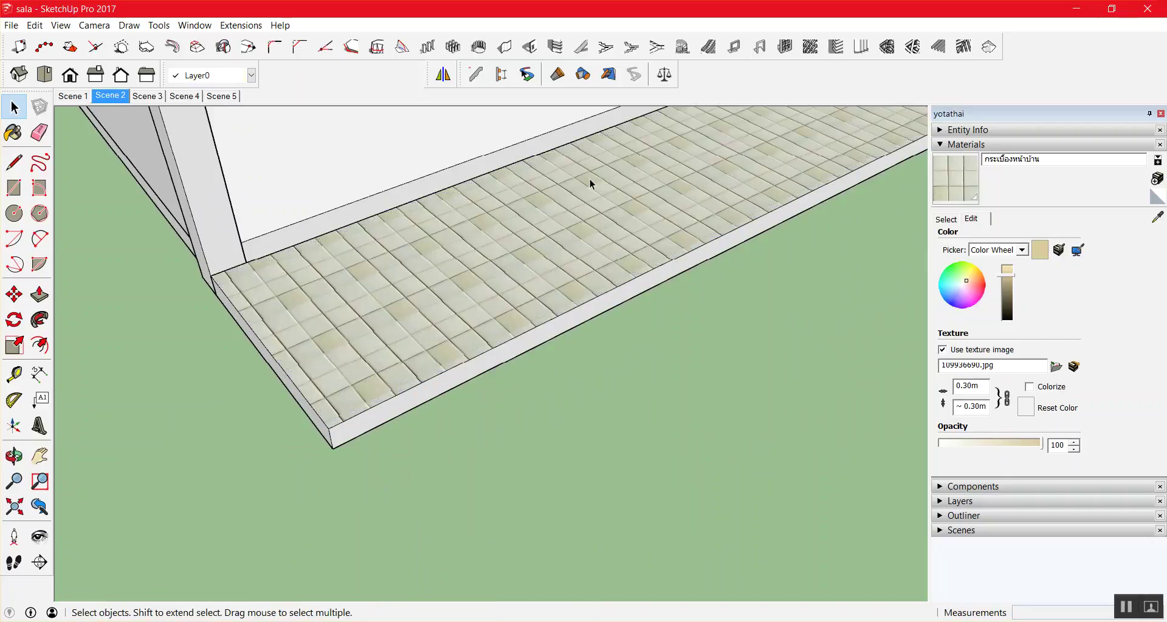
Try repositioning the tile texture with its pins, then abandon the distorted result.
right_click(590, 180)
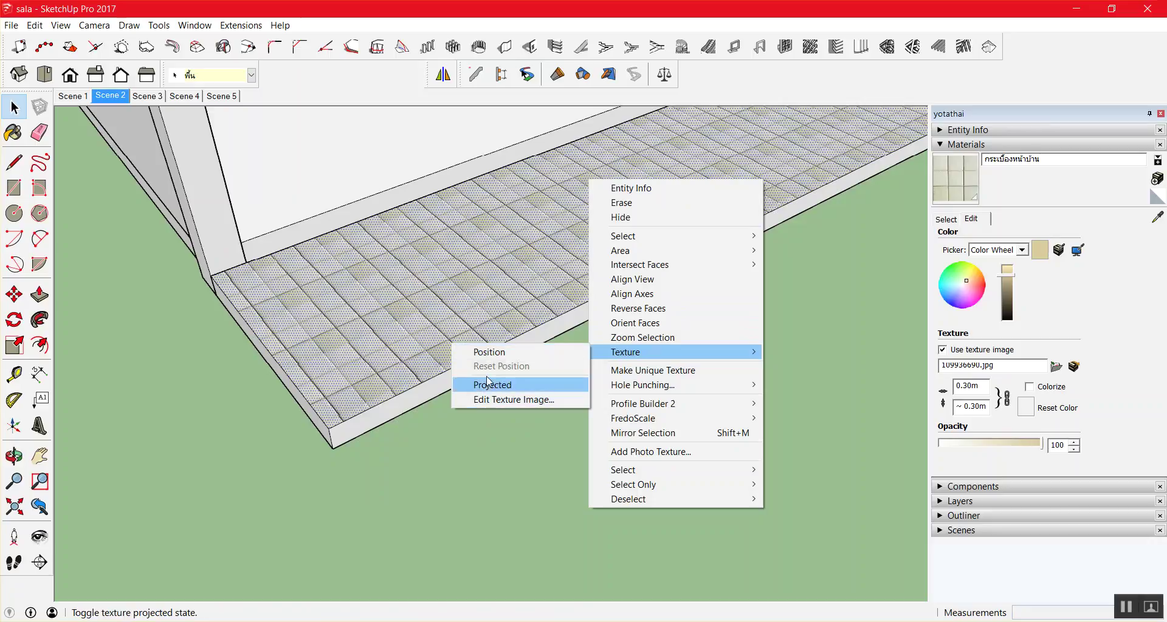
left_click(497, 355)
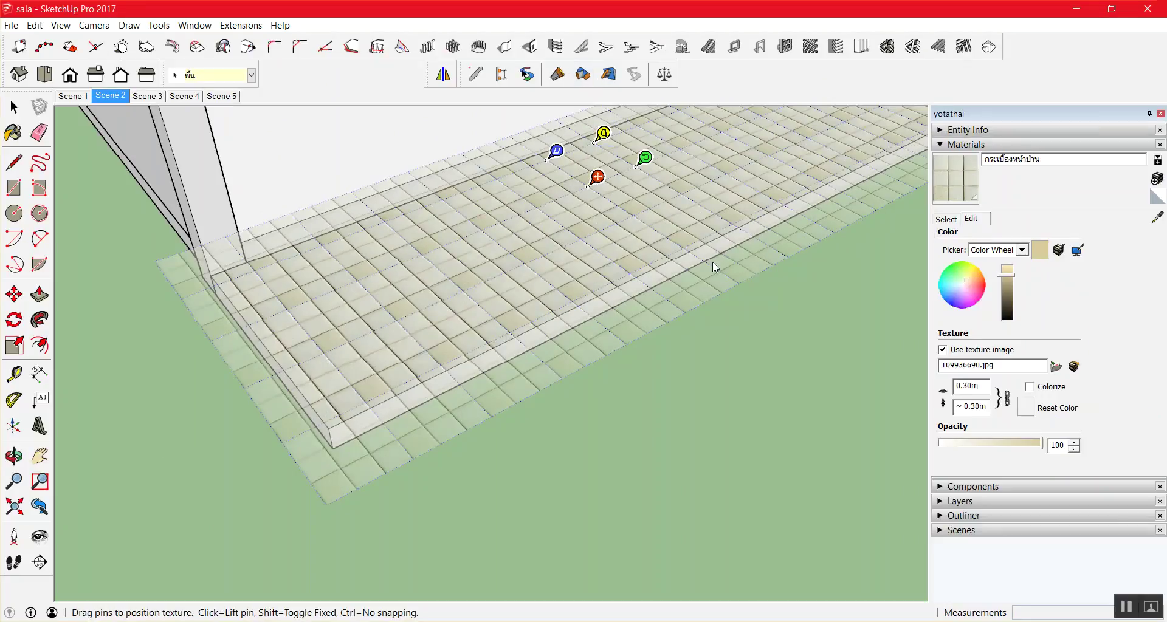
mouse_move(646, 160)
left_mouse_down()
mouse_move(530, 227)
mouse_move(630, 198)
mouse_move(605, 201)
mouse_move(585, 184)
mouse_move(473, 241)
mouse_move(571, 201)
left_mouse_up()
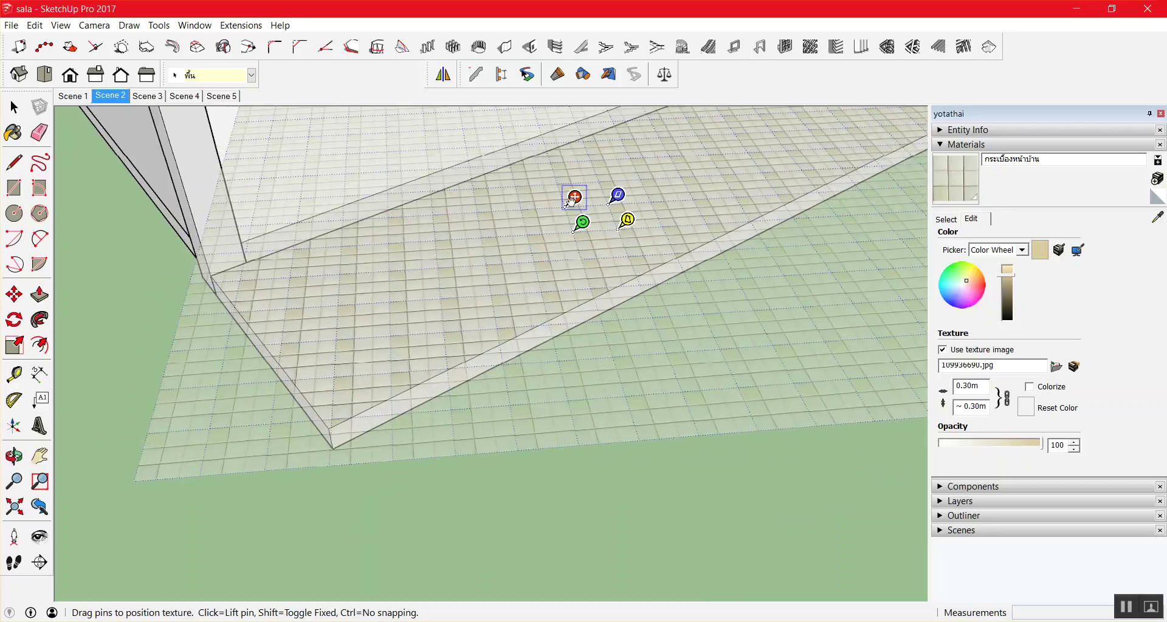
mouse_move(569, 214)
left_mouse_down()
mouse_move(514, 221)
mouse_move(591, 231)
left_mouse_up()
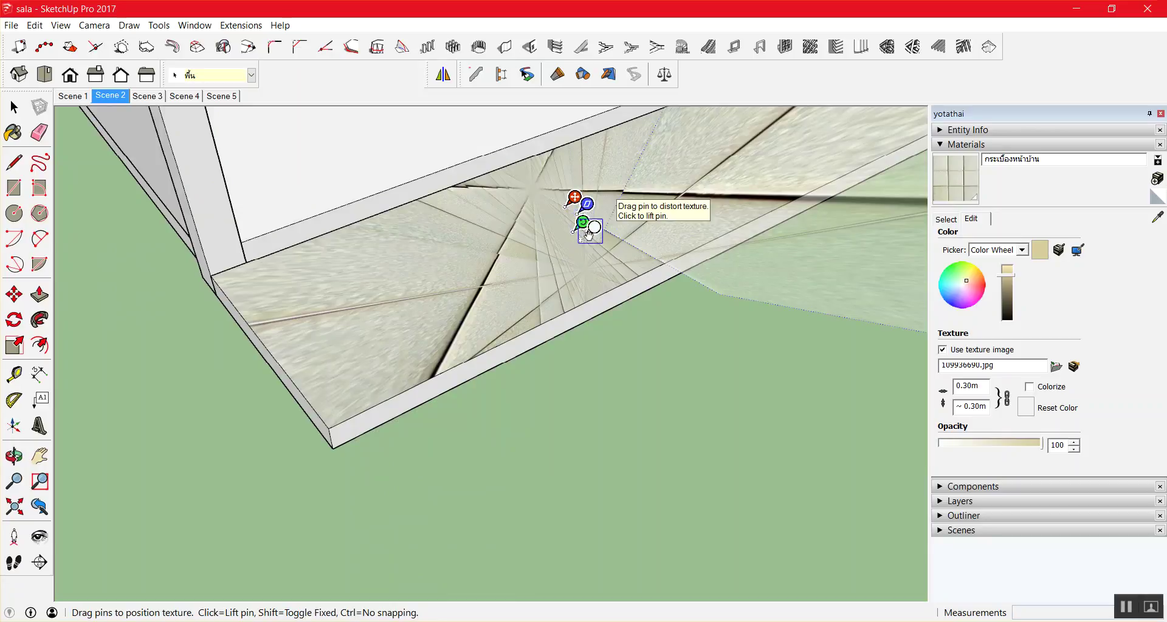
mouse_move(588, 234)
left_mouse_down()
mouse_move(683, 157)
mouse_move(657, 229)
mouse_move(550, 258)
mouse_move(610, 225)
left_mouse_up()
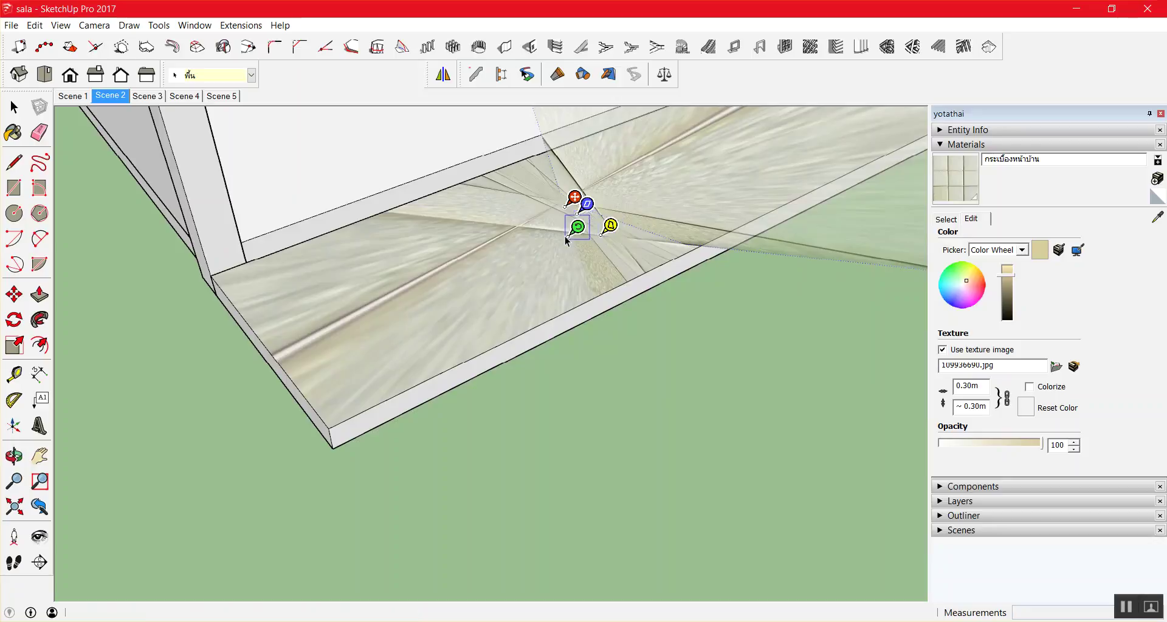
key("Return")
Reposition the step's texture with Texture > Position, rotating and shrinking tiles diagonally.
left_click(676, 315)
right_click(563, 214)
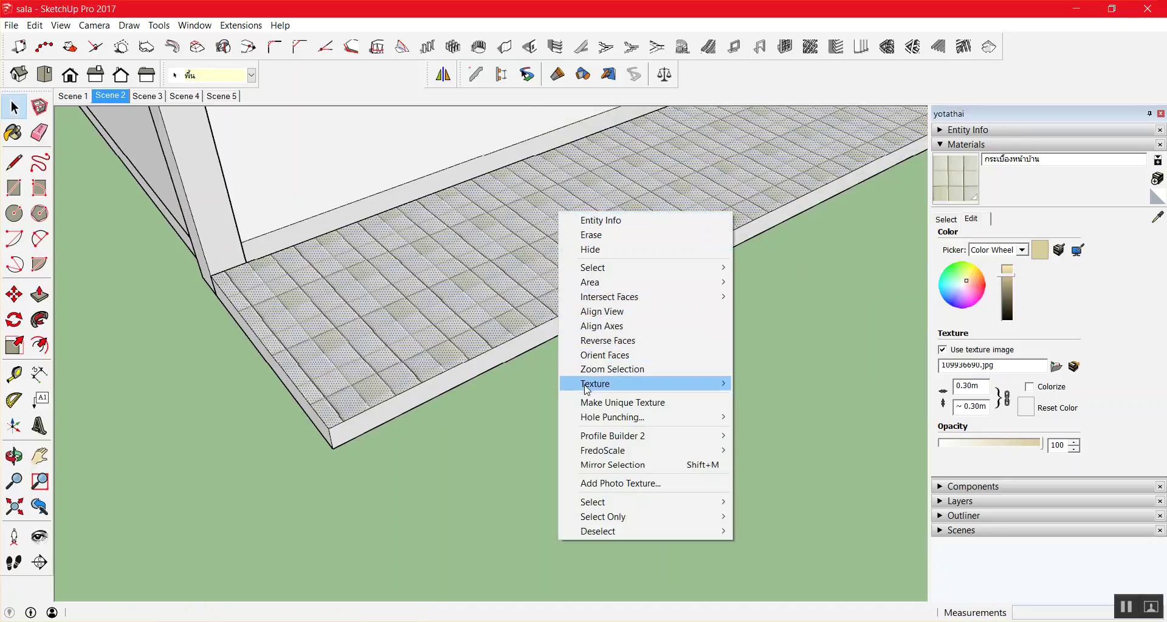
mouse_move(644, 384)
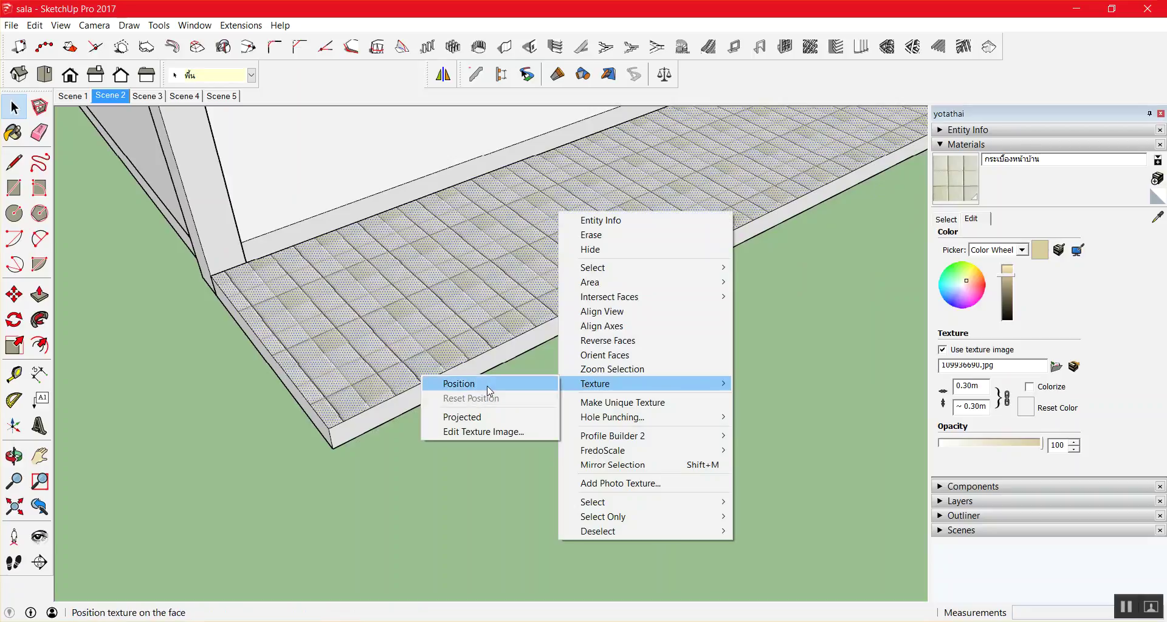
left_click(504, 388)
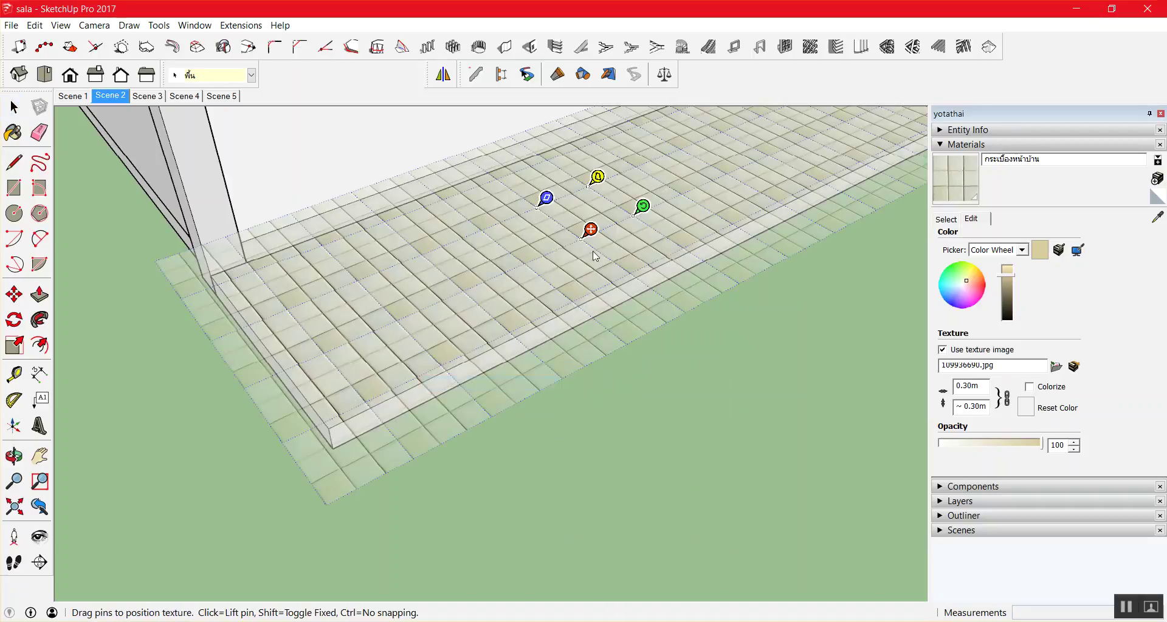
left_click_drag(646, 211, 640, 229)
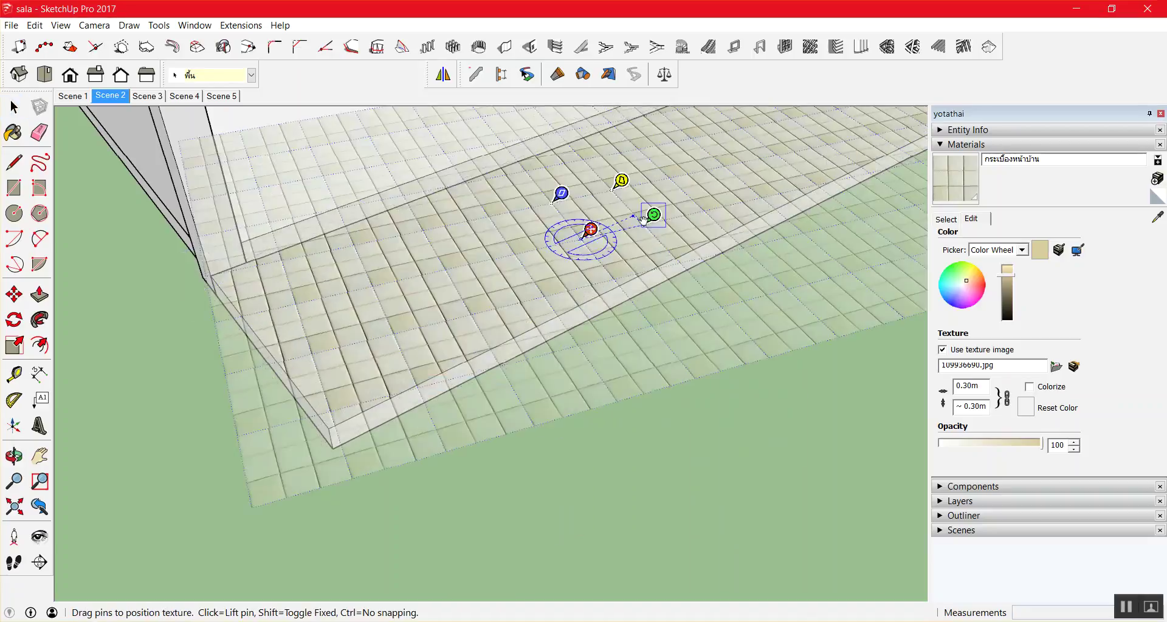
left_click(655, 471)
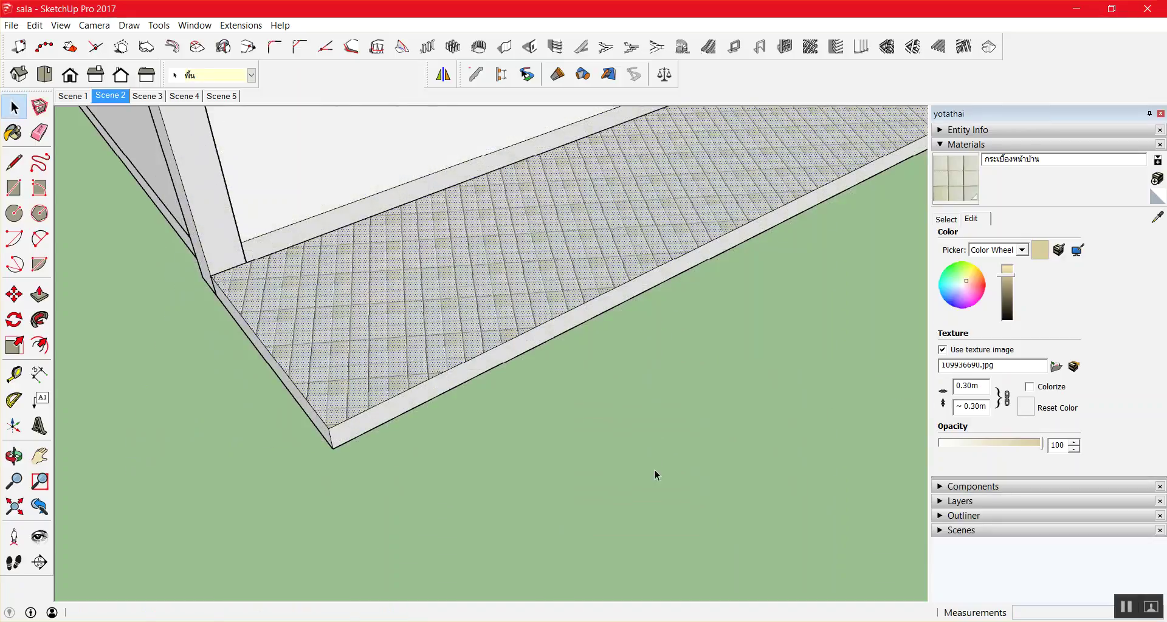
Reset the step face's tile texture to its default placement.
scroll(542, 352, "down", 3)
scroll(543, 353, "down", 1)
scroll(535, 352, "up", 1)
scroll(535, 353, "up", 2)
scroll(533, 352, "up", 2)
scroll(534, 352, "up", 2)
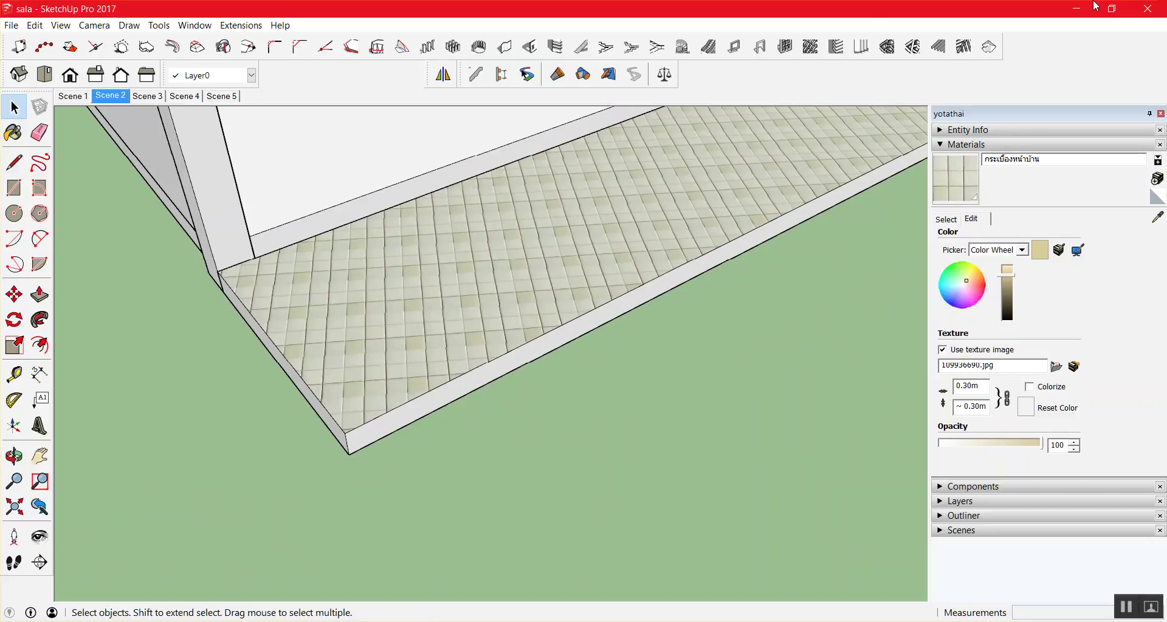
left_click(621, 211)
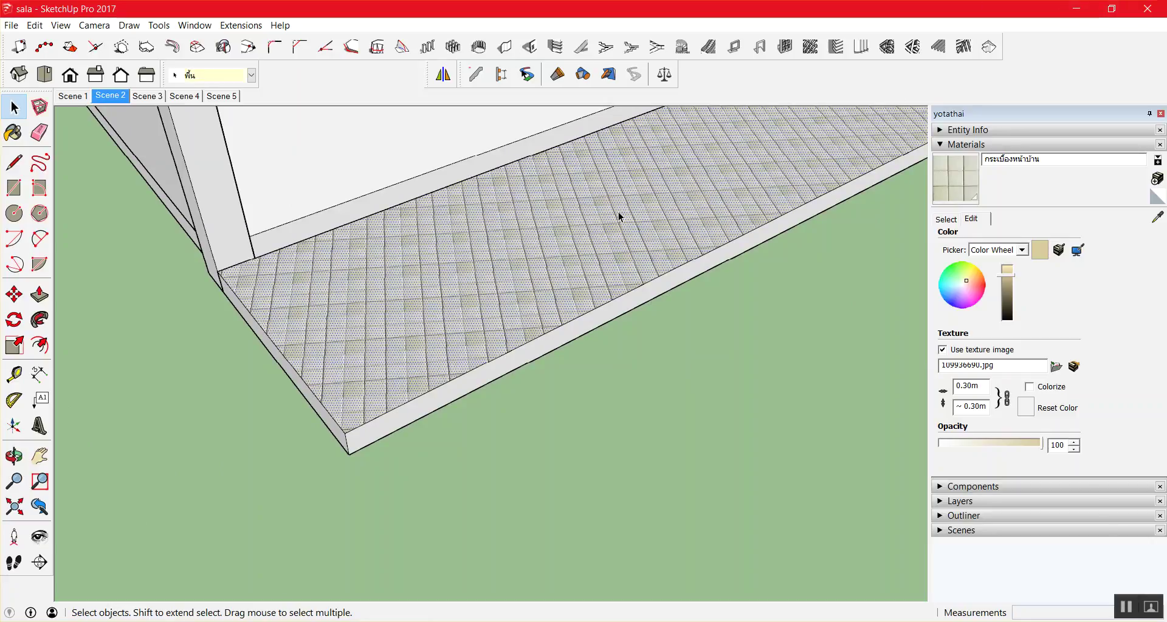
left_click(828, 459)
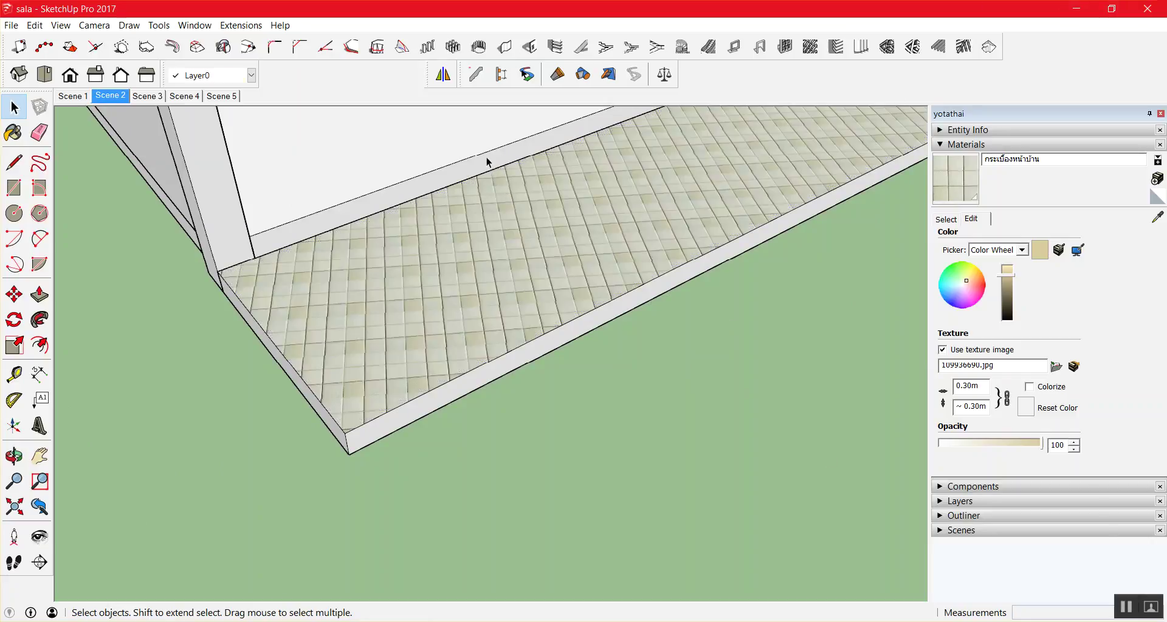
right_click(512, 197)
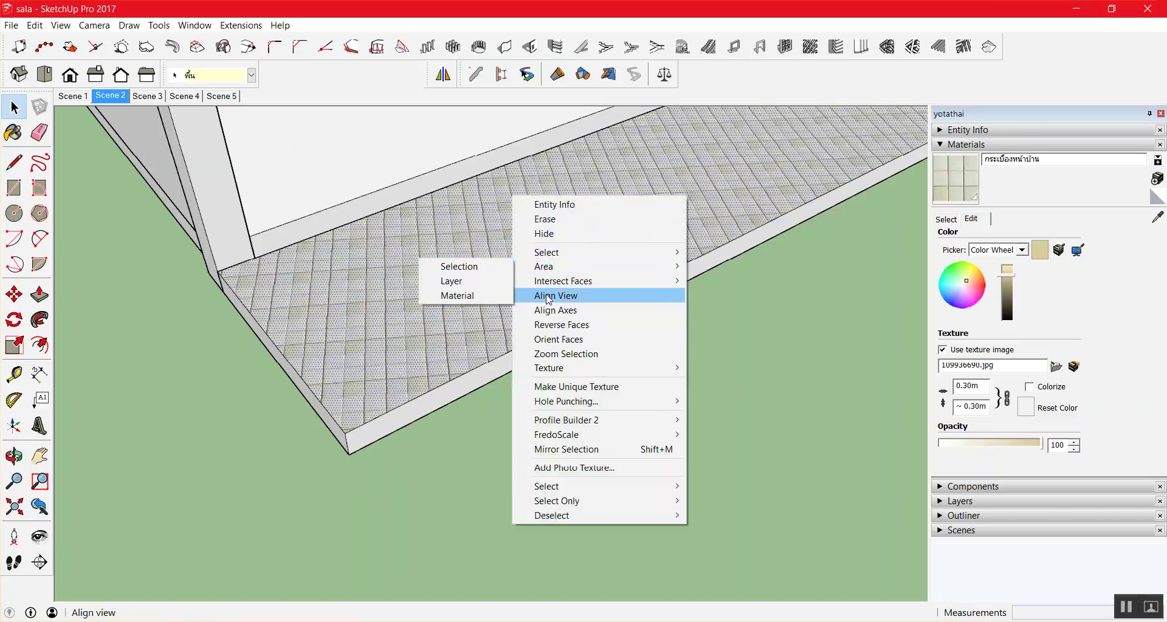
mouse_move(796, 302)
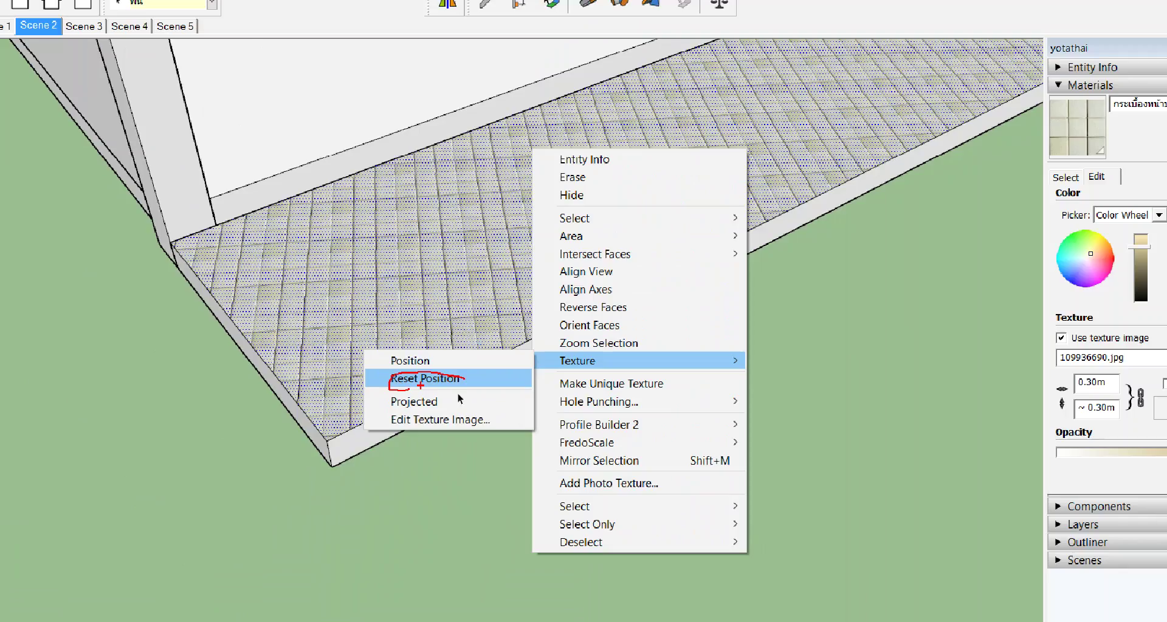
left_click(462, 398)
right_click(530, 261)
mouse_move(580, 346)
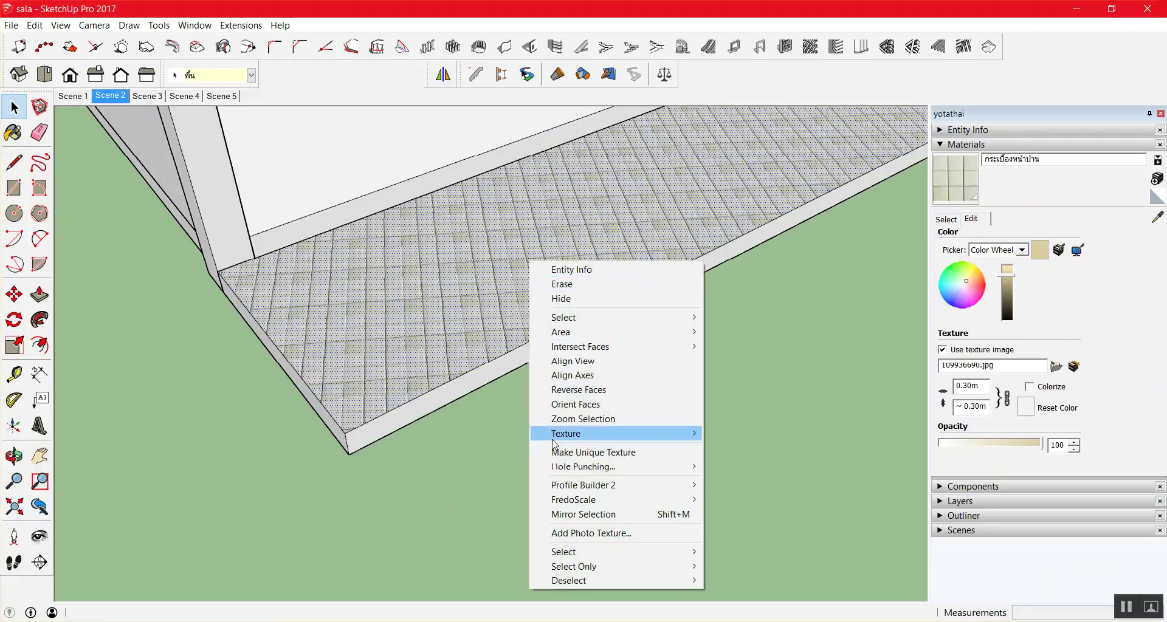
left_click(478, 449)
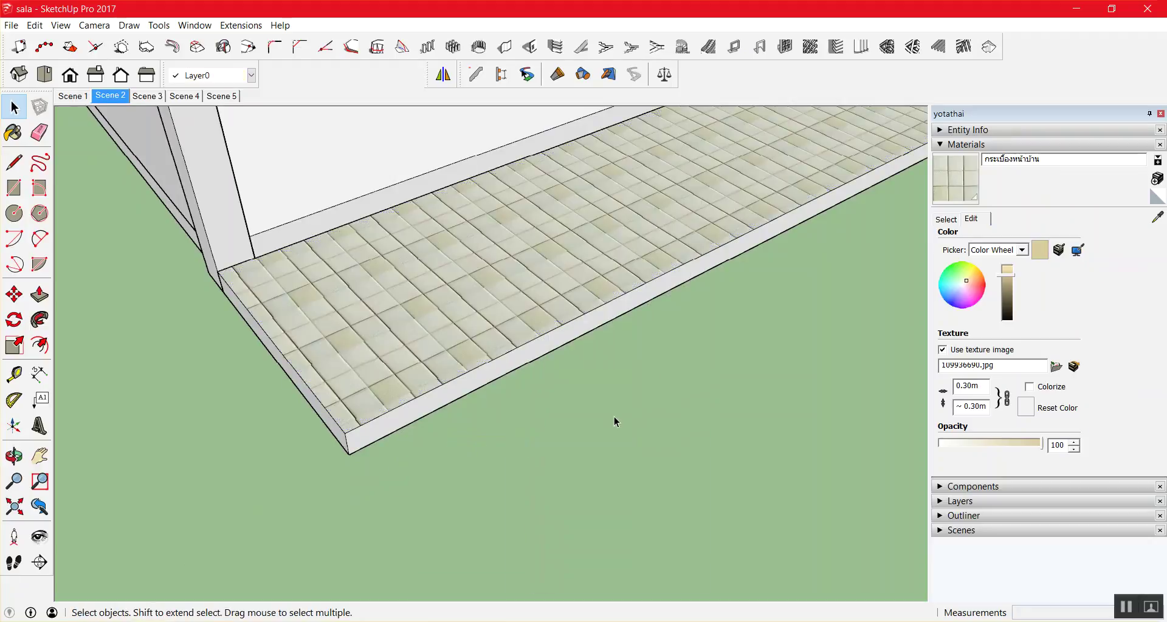
Reposition the step's tile texture so the tile rows line up with the slab edges.
right_click(506, 271)
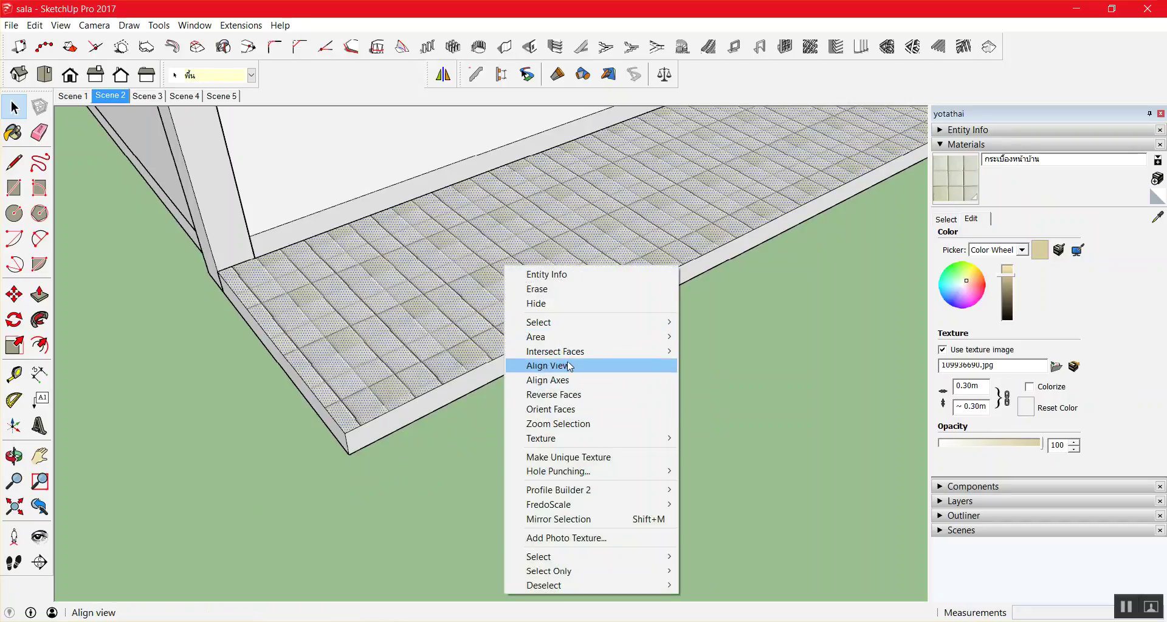
mouse_move(552, 439)
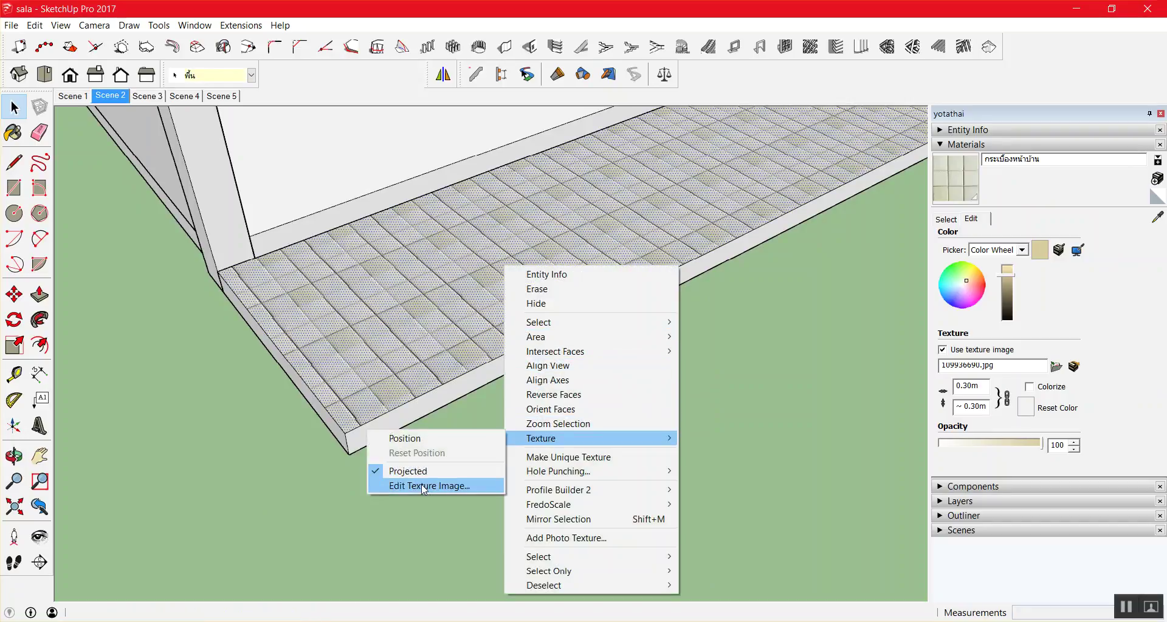
left_click(436, 438)
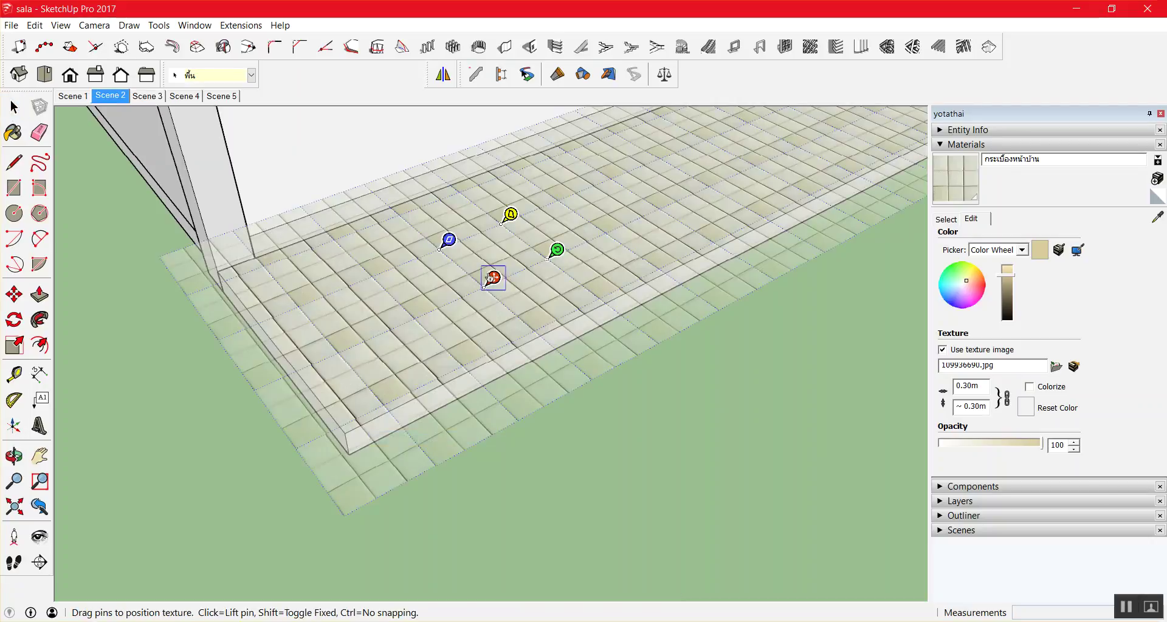
mouse_move(488, 280)
left_mouse_down()
mouse_move(504, 234)
mouse_move(558, 213)
mouse_move(539, 225)
left_mouse_up()
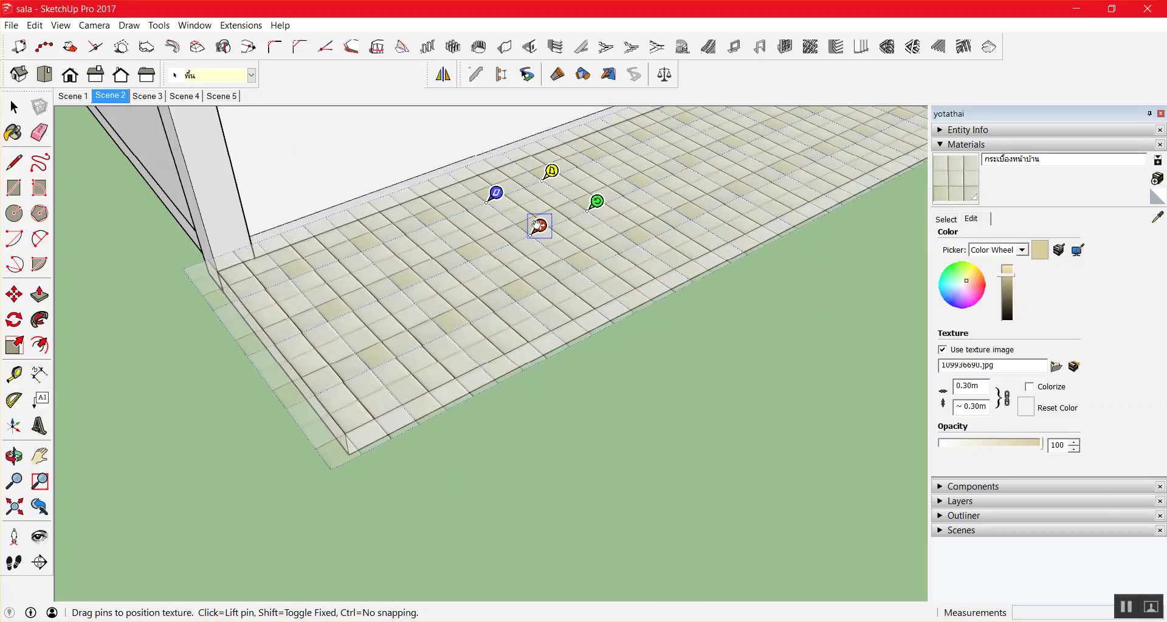
left_click(582, 430)
left_click(398, 456)
scroll(340, 428, "up", 2)
scroll(340, 427, "down", 2)
left_click(344, 411)
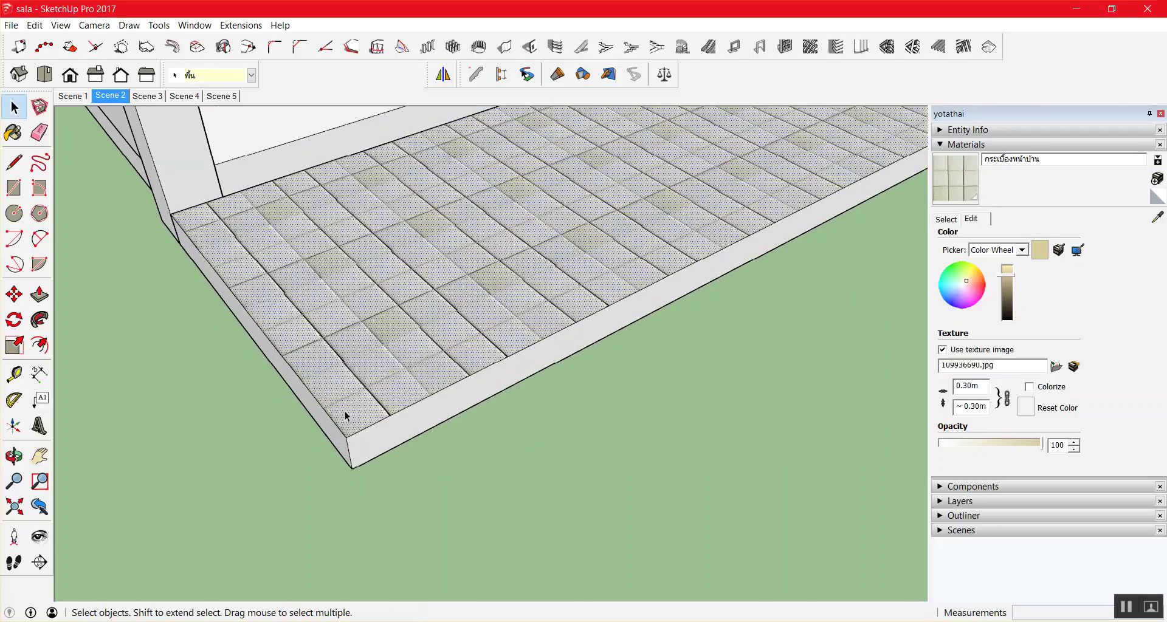
left_click(470, 450)
scroll(436, 413, "up", 2)
scroll(437, 414, "down", 2)
scroll(434, 410, "down", 1)
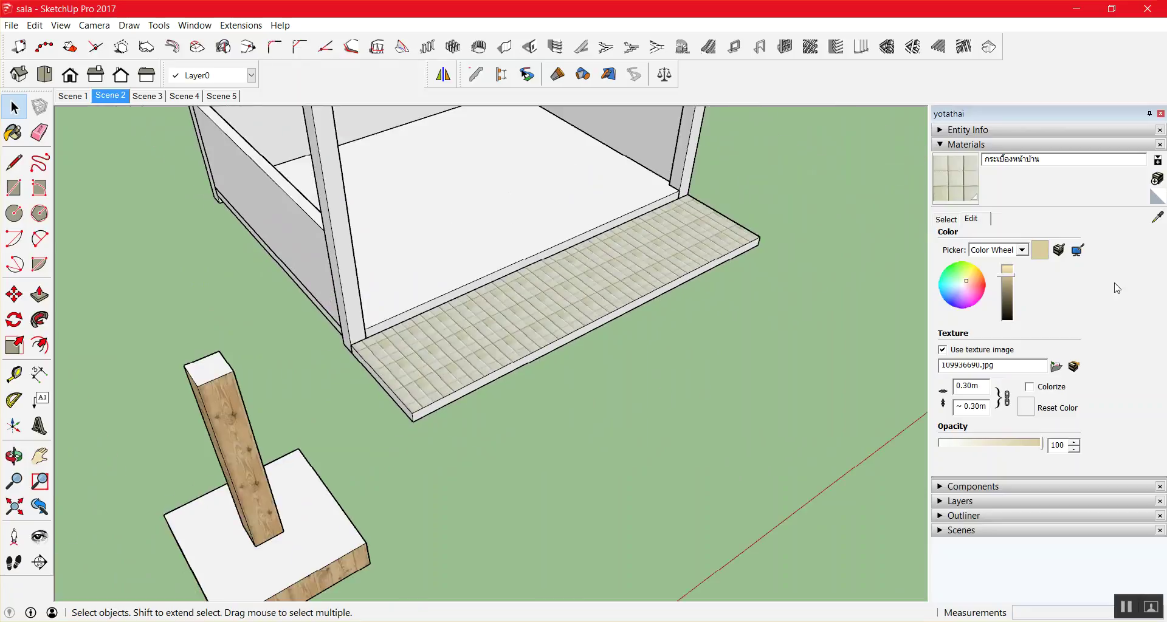
Turn the whole tiled step slab into a group.
left_click(618, 300)
right_click(611, 295)
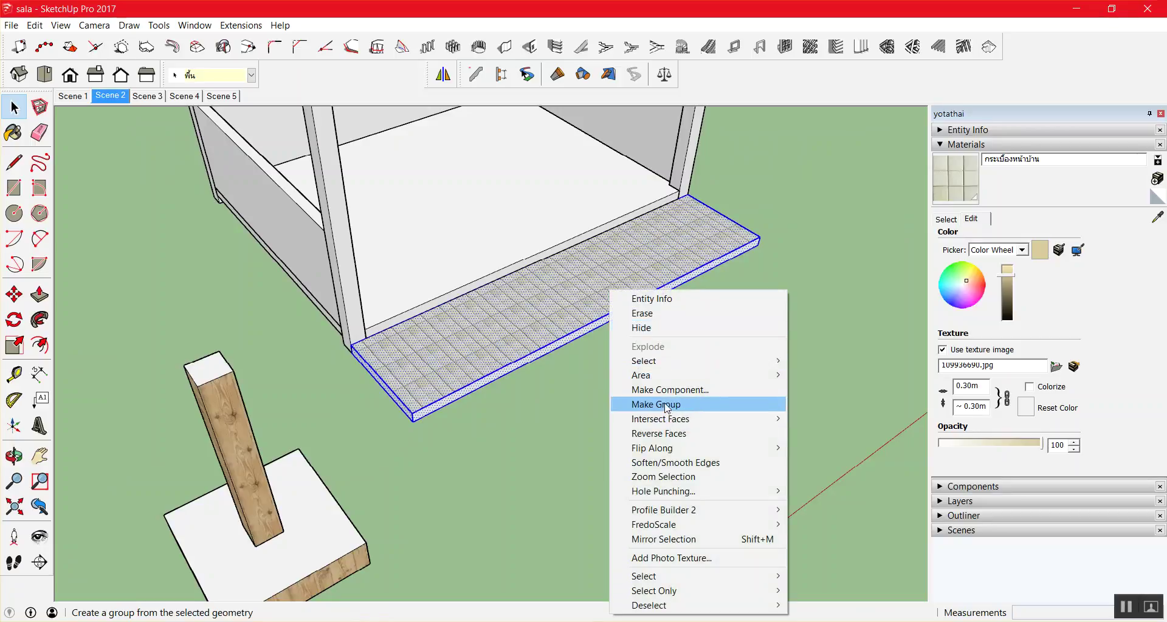
left_click(646, 404)
left_click(609, 268)
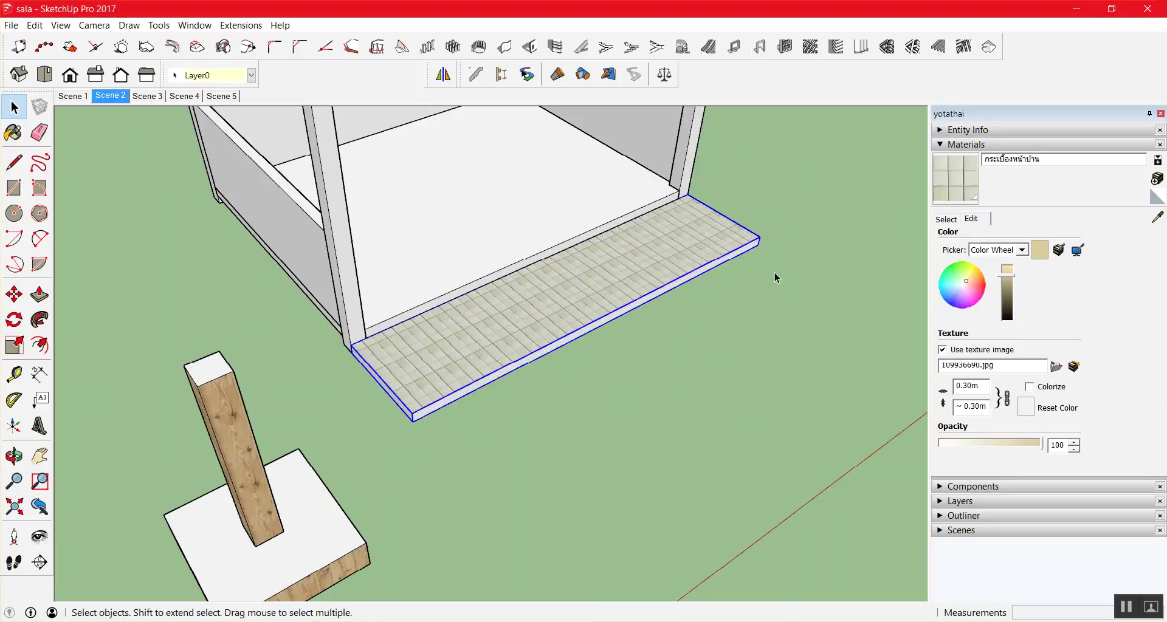
left_click(724, 406)
Orbit around the sala to a corner view of the grey interior floor.
left_click(472, 201)
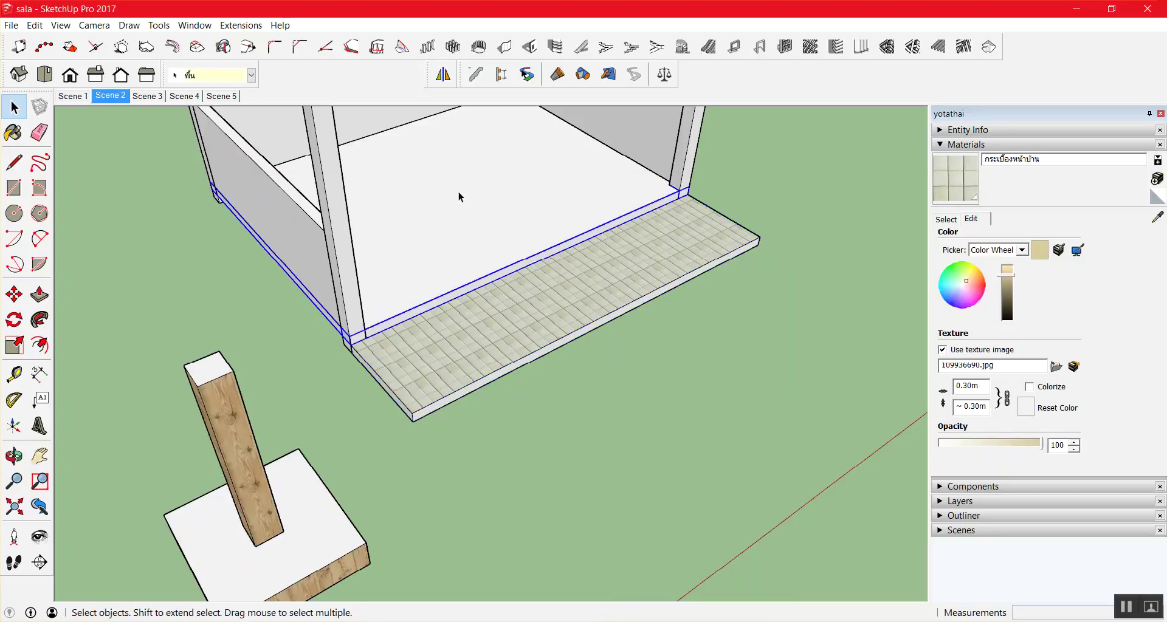
scroll(395, 232, "down", 2)
scroll(394, 232, "up", 2)
mouse_move(394, 238)
middle_mouse_down()
mouse_move(377, 239)
mouse_move(586, 274)
mouse_move(277, 248)
middle_mouse_up()
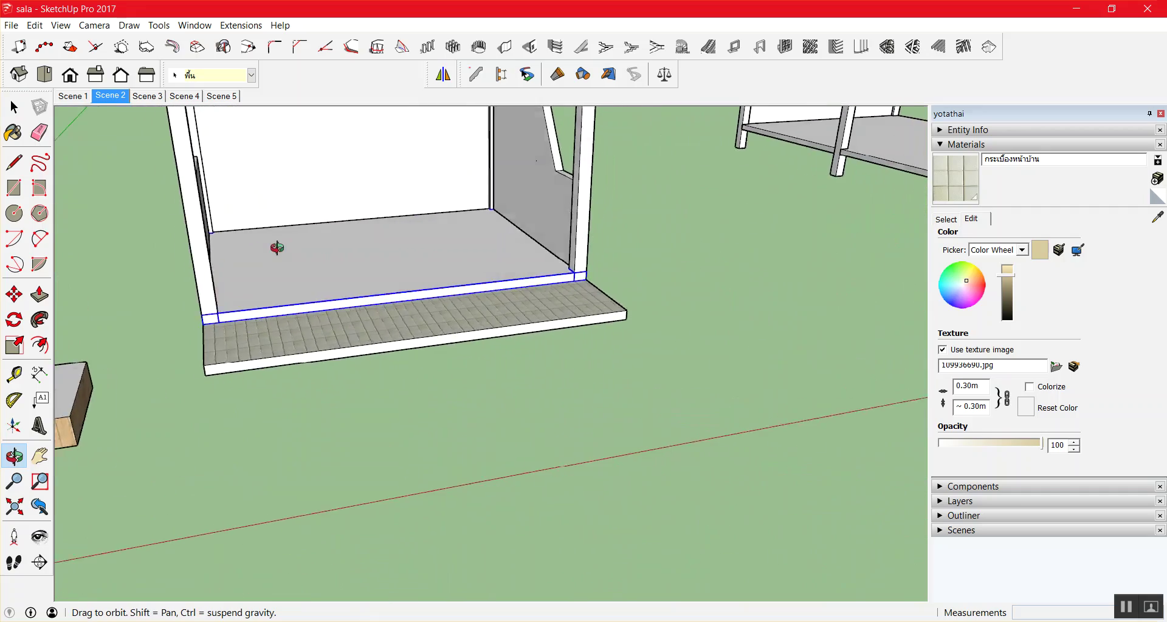
middle_click_drag(277, 248, 449, 391)
scroll(452, 370, "up", 5)
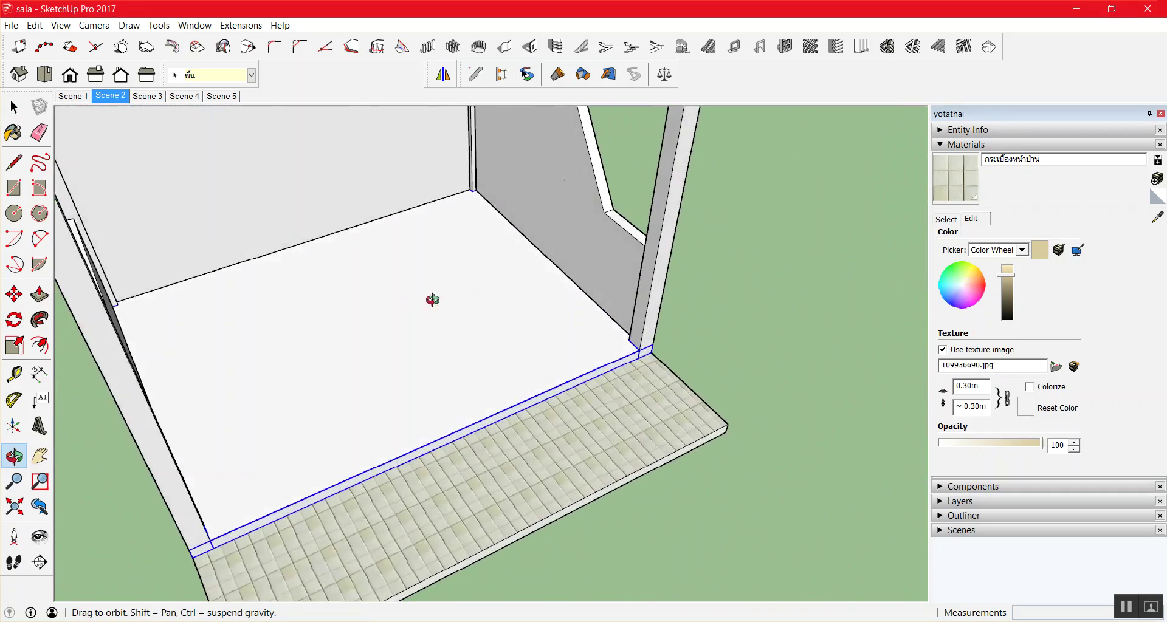
scroll(432, 300, "down", 5)
middle_click_drag(432, 300, 200, 363)
scroll(201, 363, "down", 3)
scroll(207, 392, "up", 4)
scroll(206, 395, "up", 3)
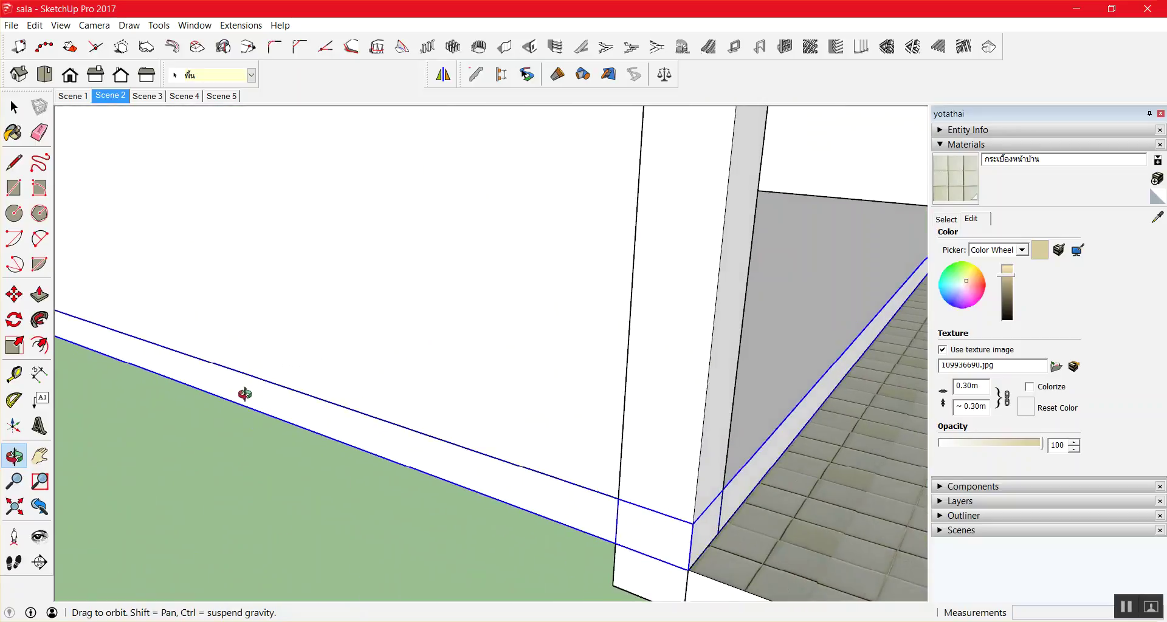
middle_click_drag(250, 392, 207, 400)
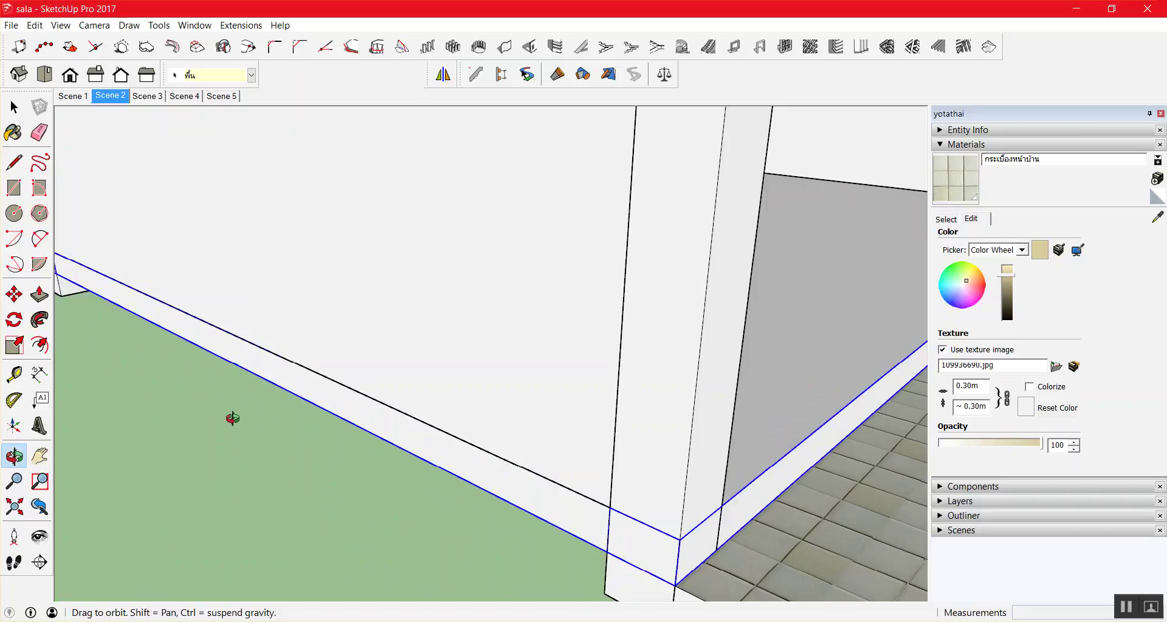
scroll(594, 200, "down", 3)
middle_click_drag(594, 201, 667, 242)
scroll(649, 240, "down", 2)
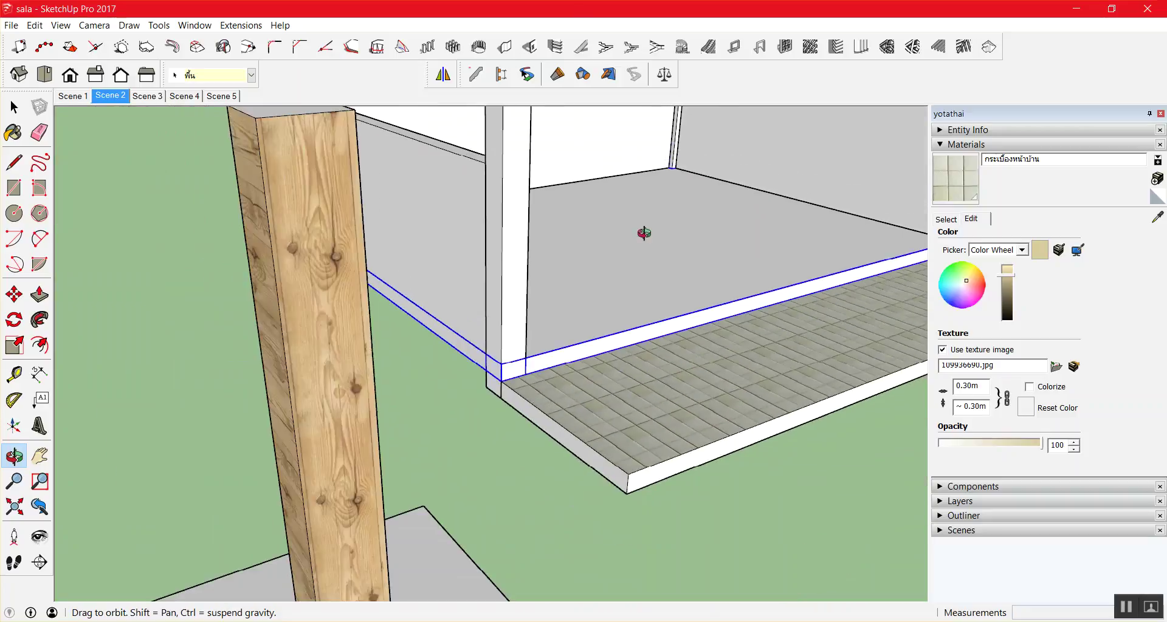
scroll(520, 312, "up", 4)
mouse_move(520, 312)
left_mouse_down()
mouse_move(310, 302)
mouse_move(273, 336)
mouse_move(419, 256)
mouse_move(495, 310)
left_mouse_up()
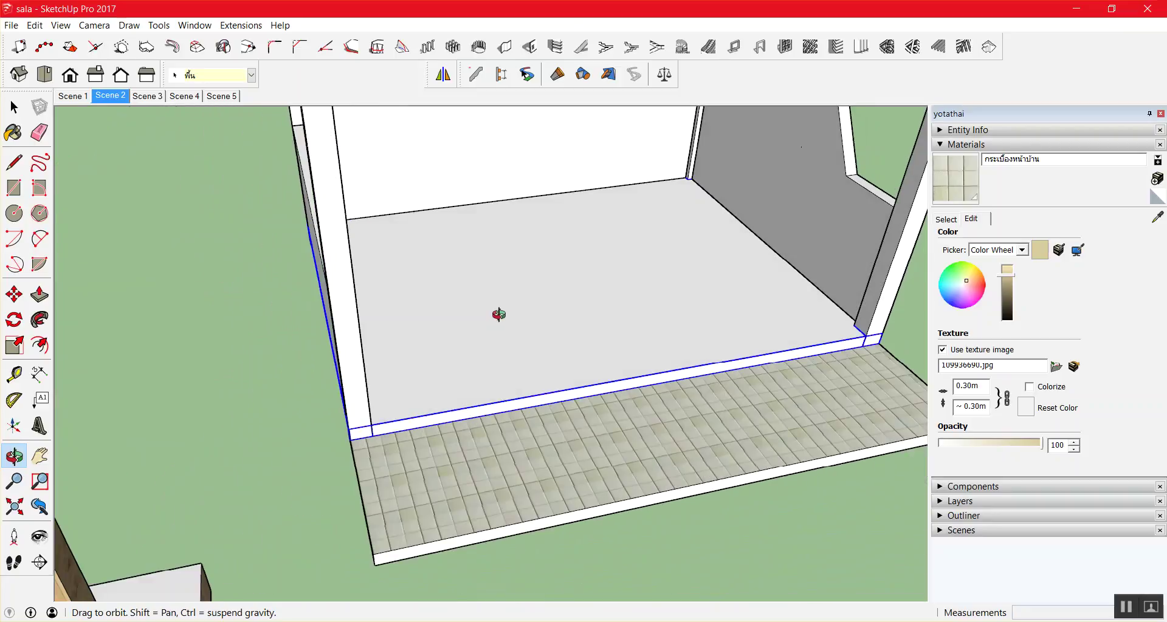
Explode the interior floor group into loose geometry and select the floor face.
key("space")
right_click(480, 314)
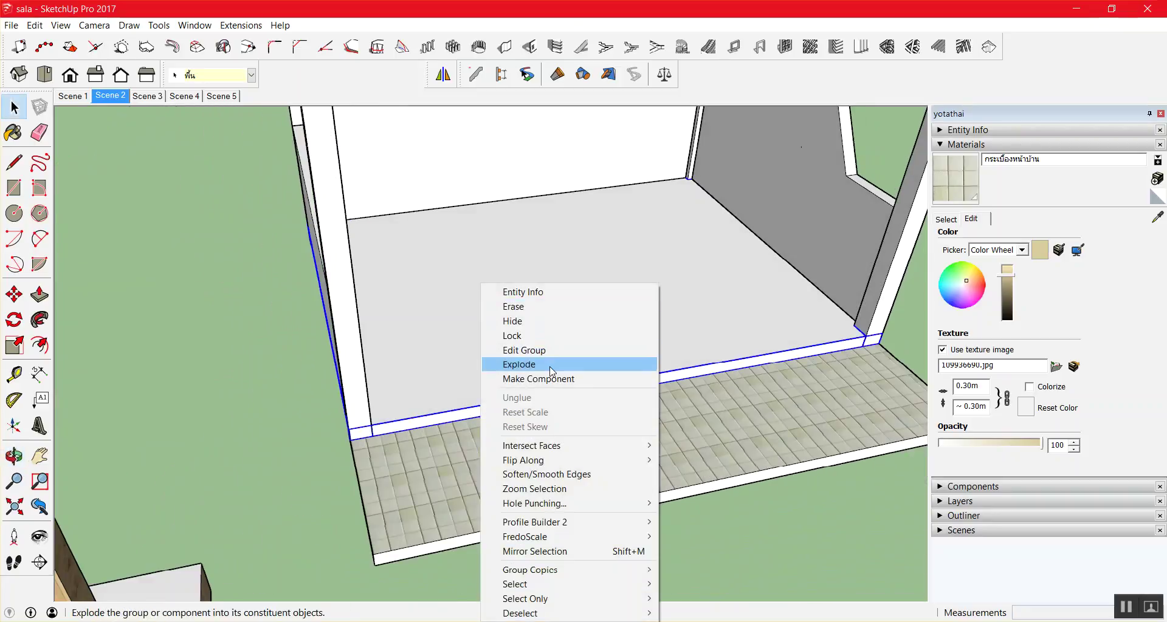
left_click(549, 367)
left_click(450, 349)
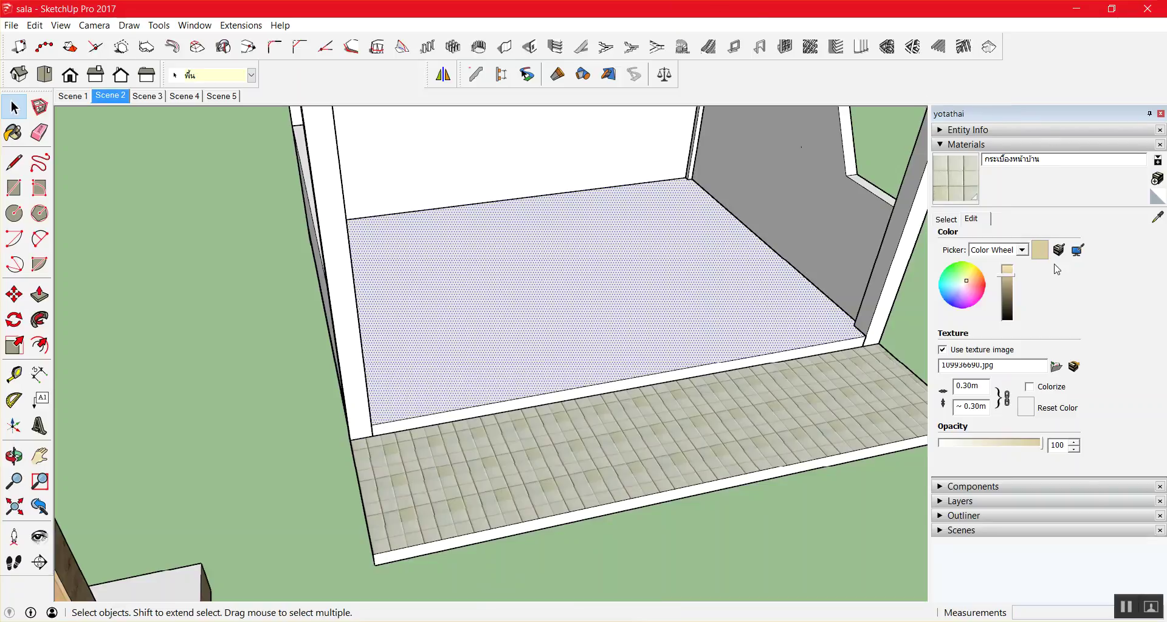
Show the Synthetic Surfaces collection in the Materials tray.
left_click(1007, 248)
left_click(1054, 208)
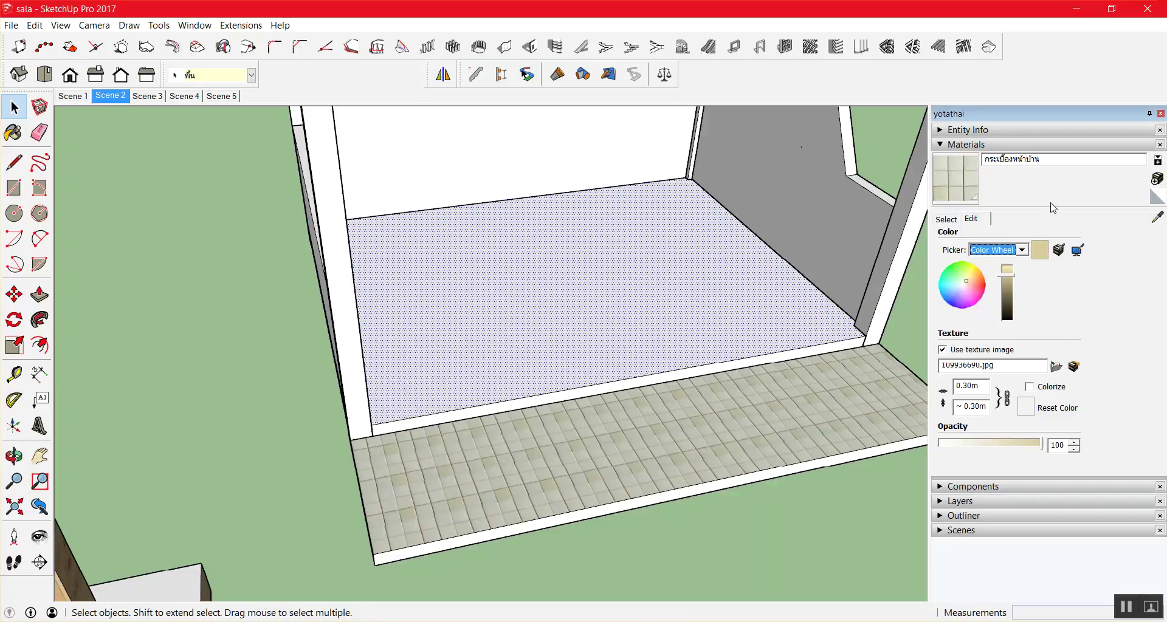
left_click(1067, 163)
left_click(947, 220)
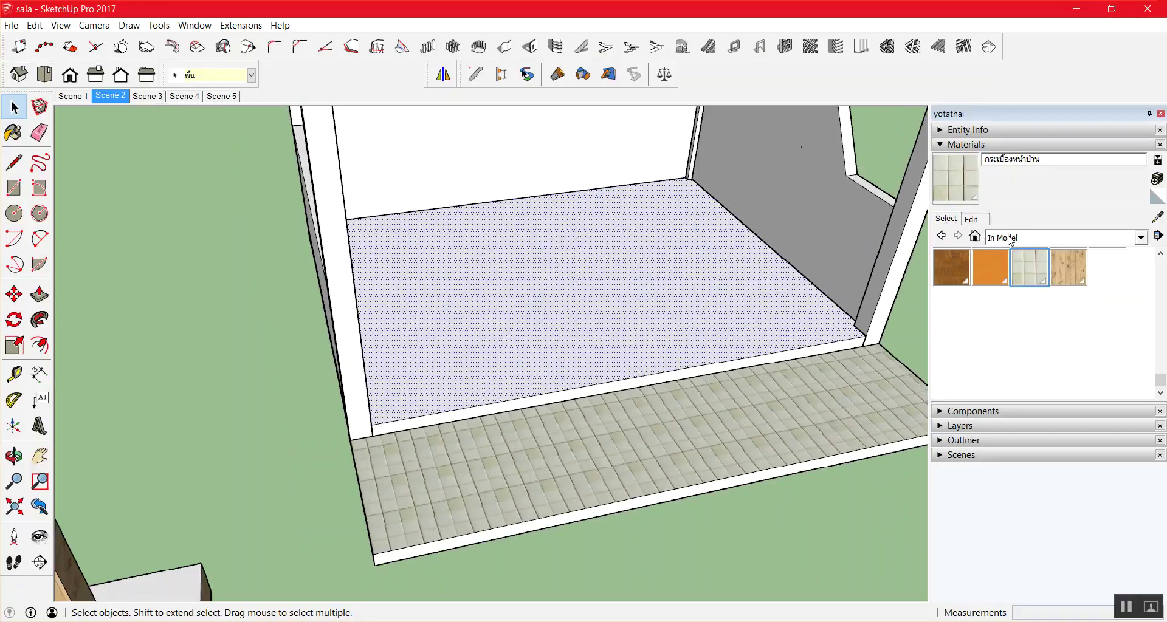
left_click(1010, 239)
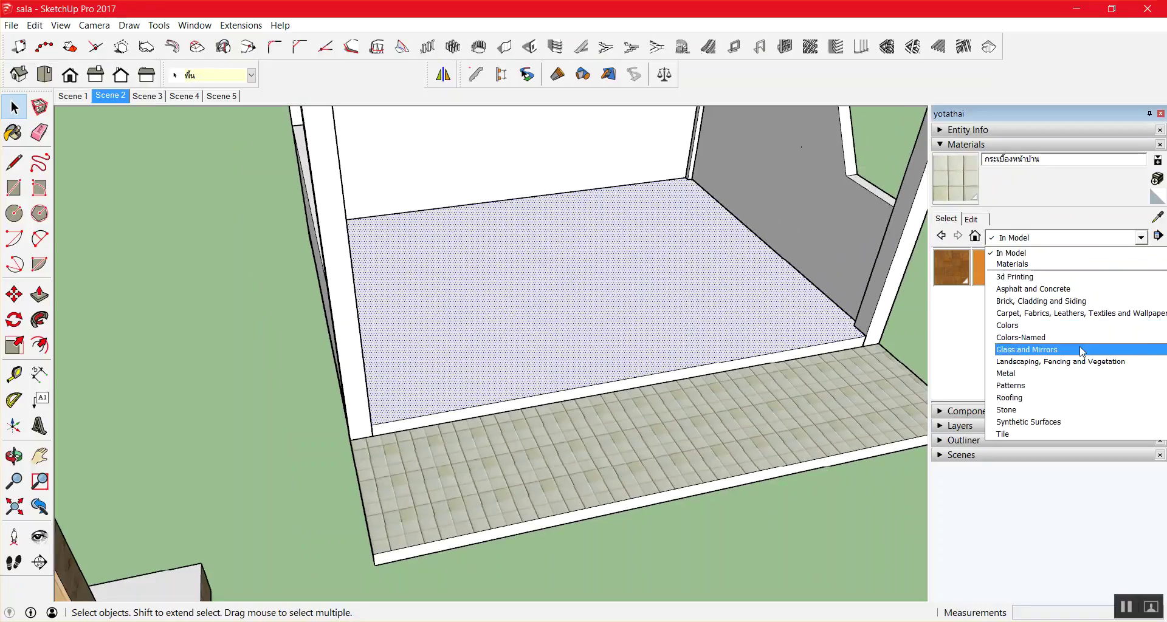
scroll(1080, 351, "down", 1)
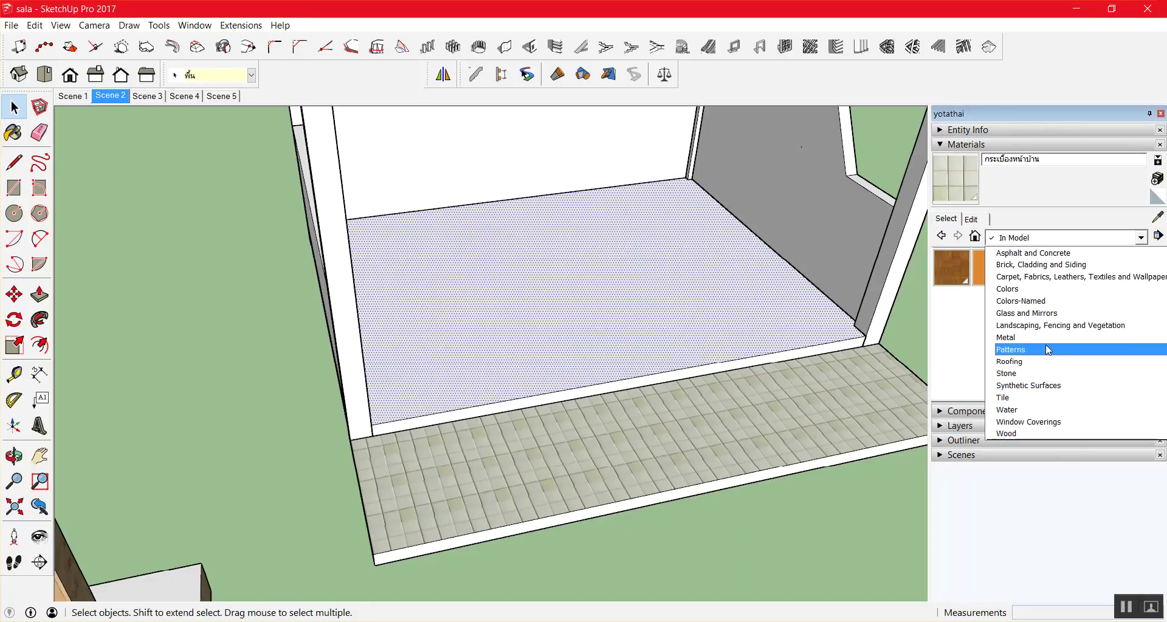
left_click(1038, 387)
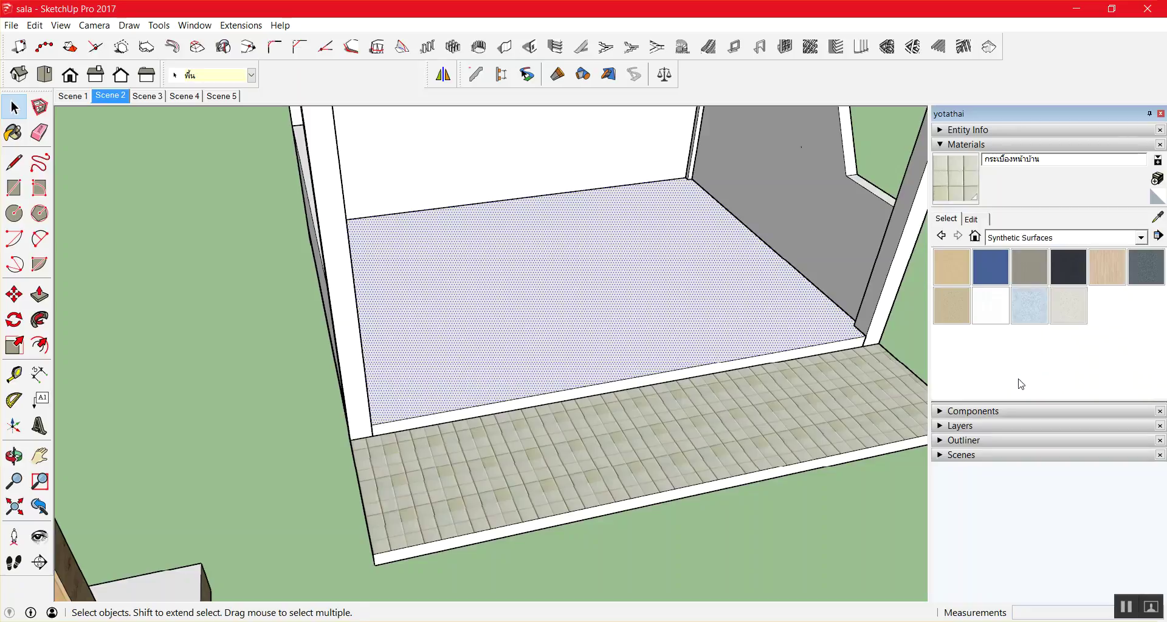
Paint the interior floor with Formica Laminate Light.
left_click(1102, 270)
left_click(596, 297)
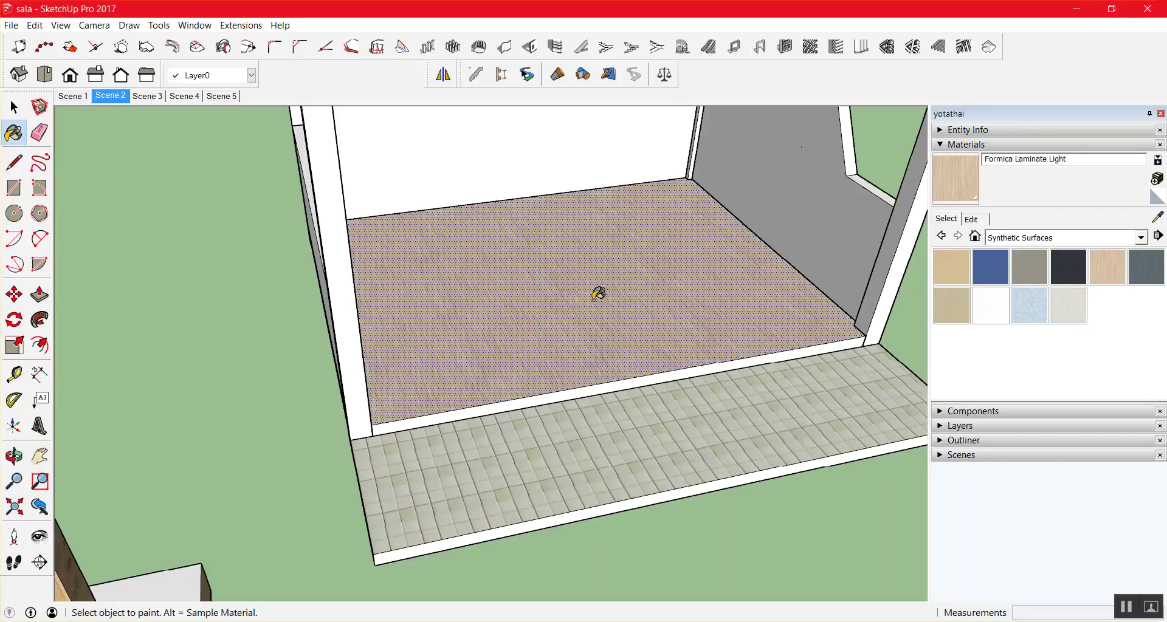
scroll(560, 331, "up", 2)
scroll(555, 336, "up", 3)
key("space")
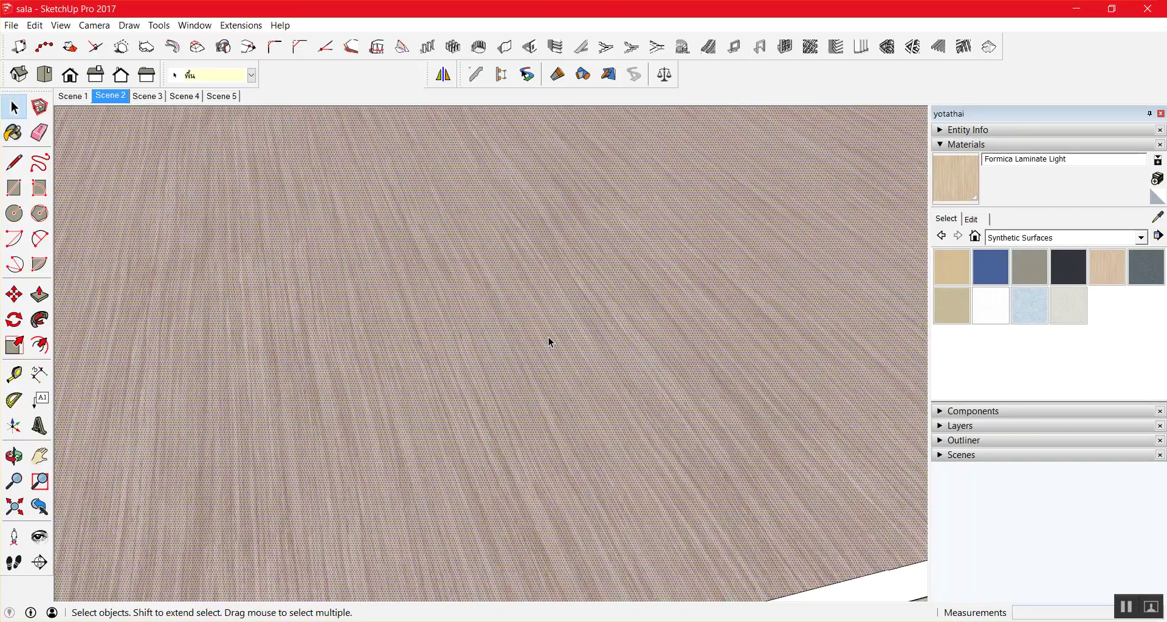
scroll(560, 338, "down", 2)
left_click(780, 555)
scroll(602, 431, "down", 2)
scroll(575, 388, "down", 3)
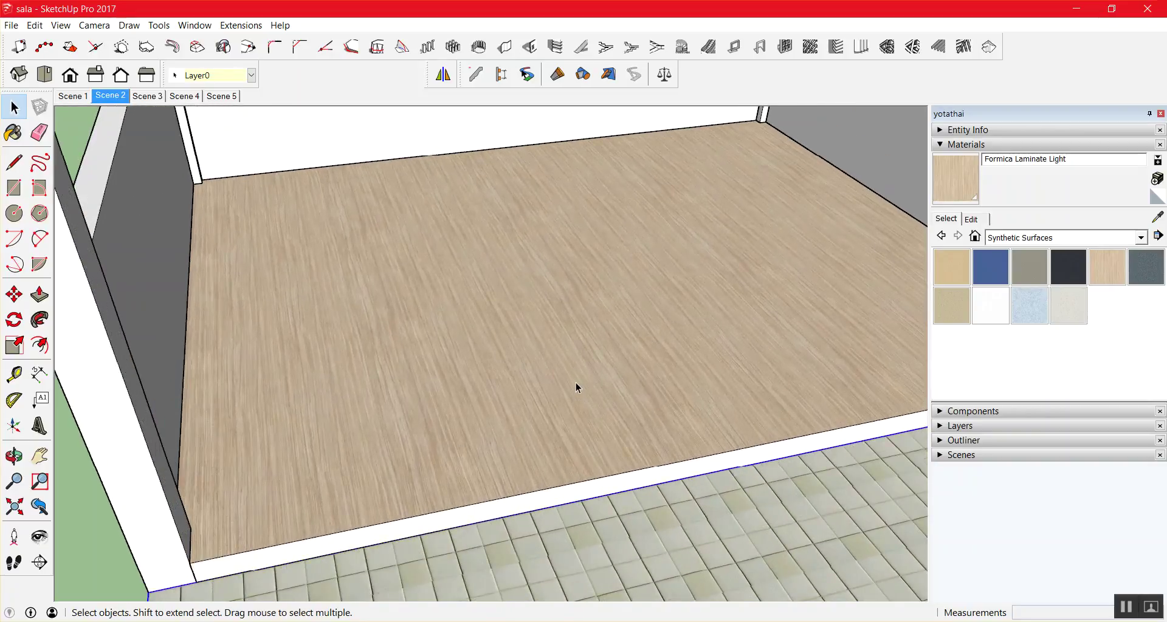
scroll(575, 383, "down", 3)
scroll(575, 383, "up", 3)
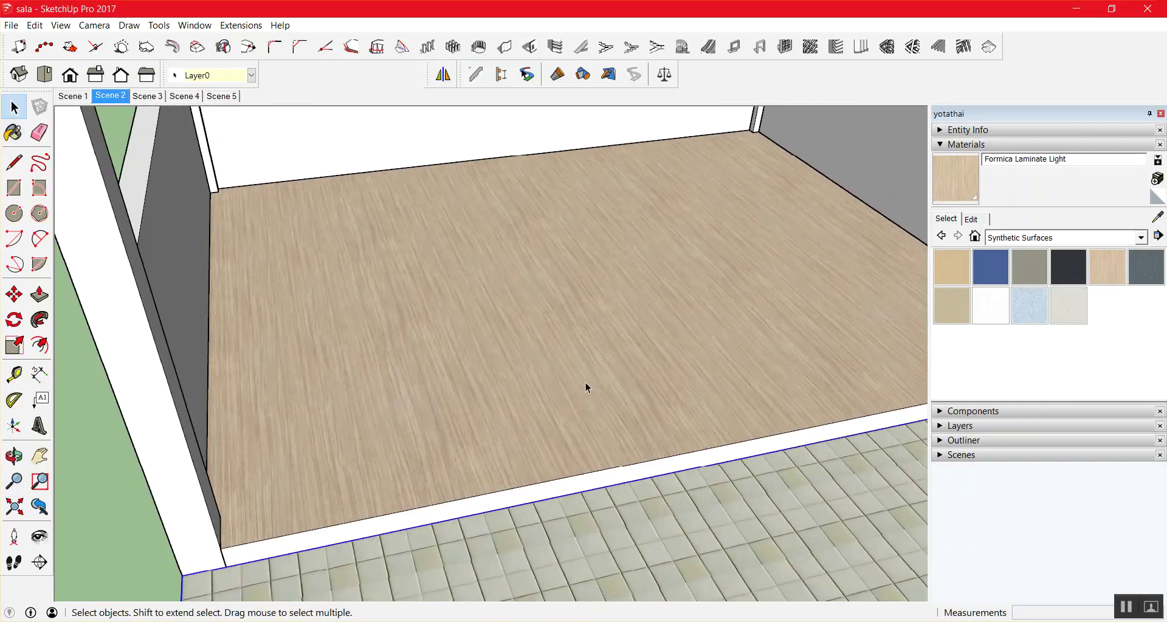
scroll(571, 387, "down", 2)
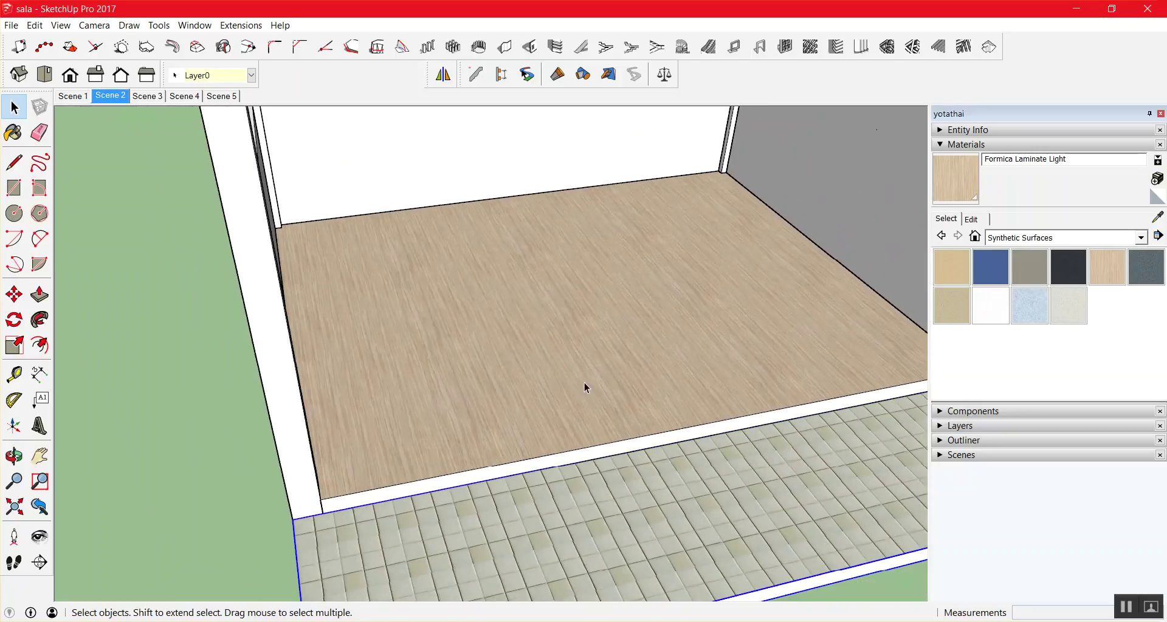
Switch to the Tile collection and try Square Glass Tile 02 on the interior floor.
left_click(1051, 241)
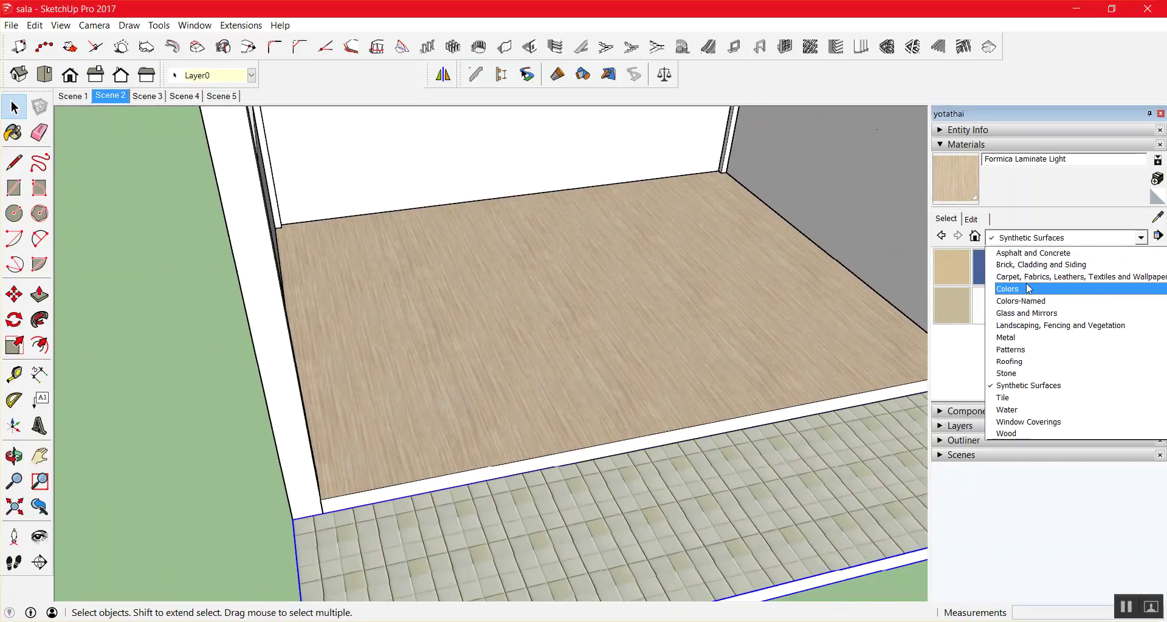
left_click(1020, 349)
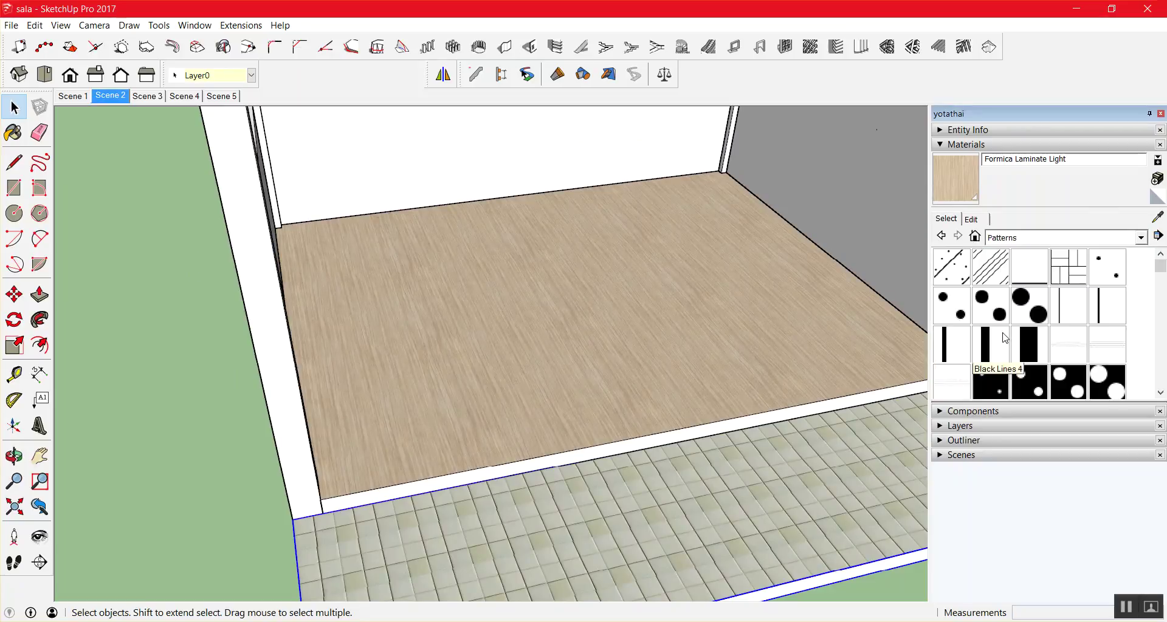
left_click(1012, 242)
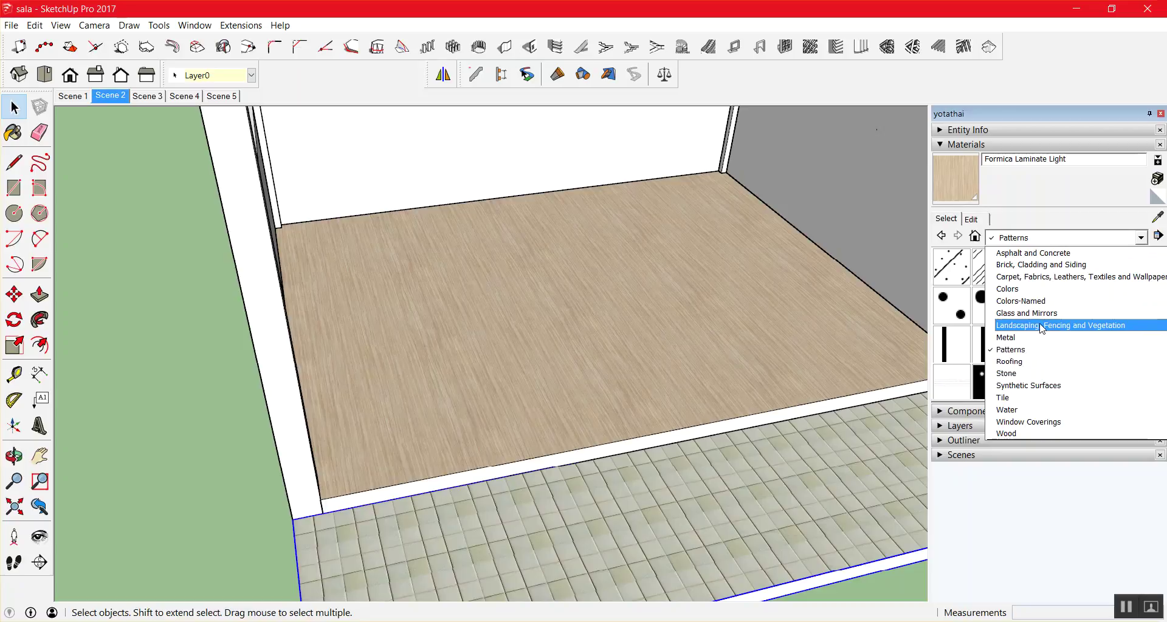
left_click(1026, 398)
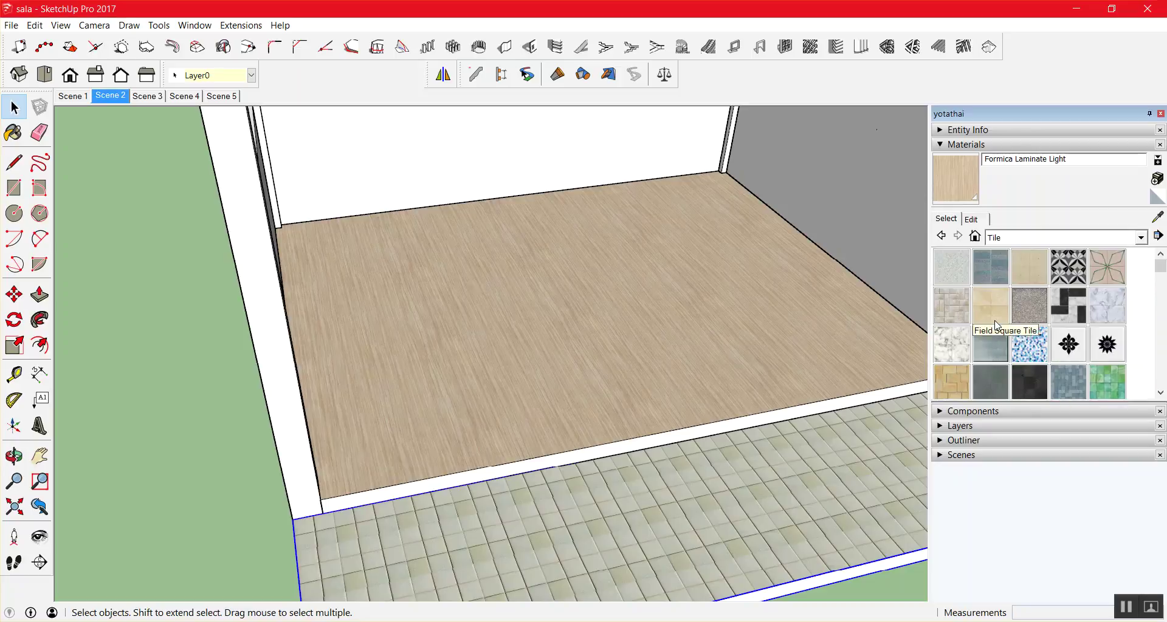
scroll(997, 328, "down", 3)
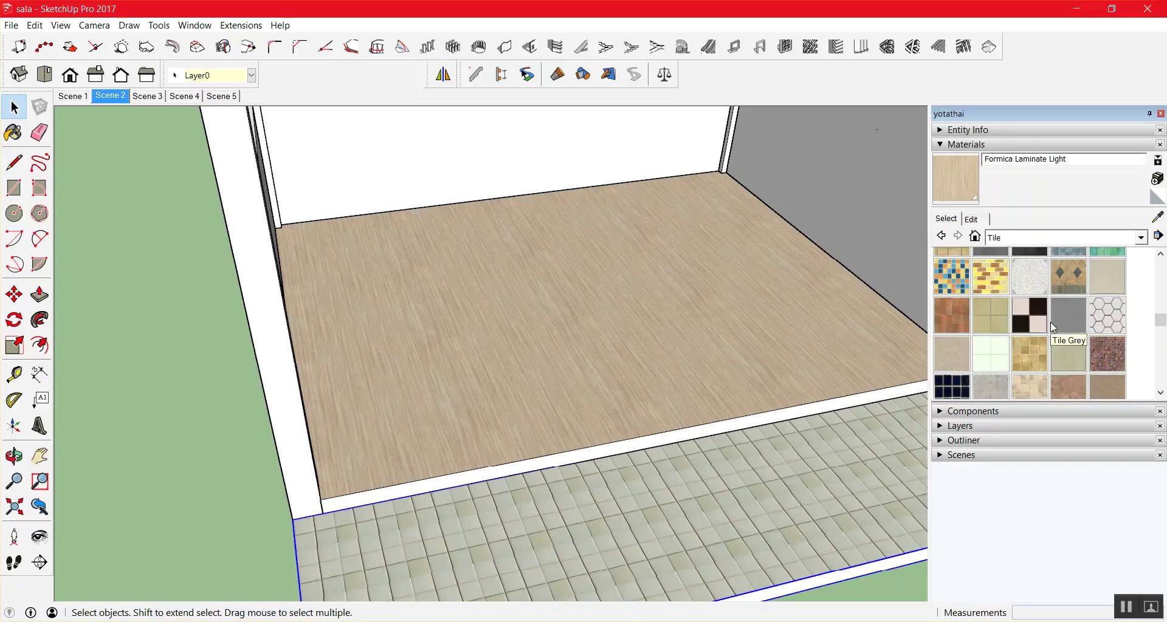
scroll(1070, 328, "down", 1)
scroll(978, 339, "up", 3)
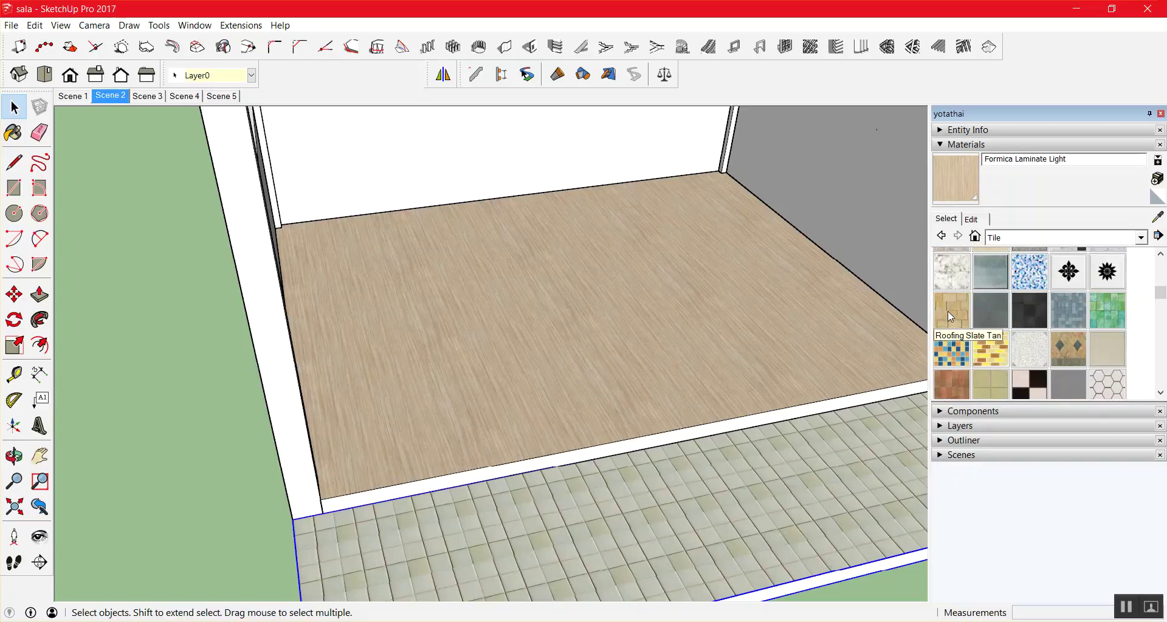
left_click(1107, 311)
left_click(739, 299)
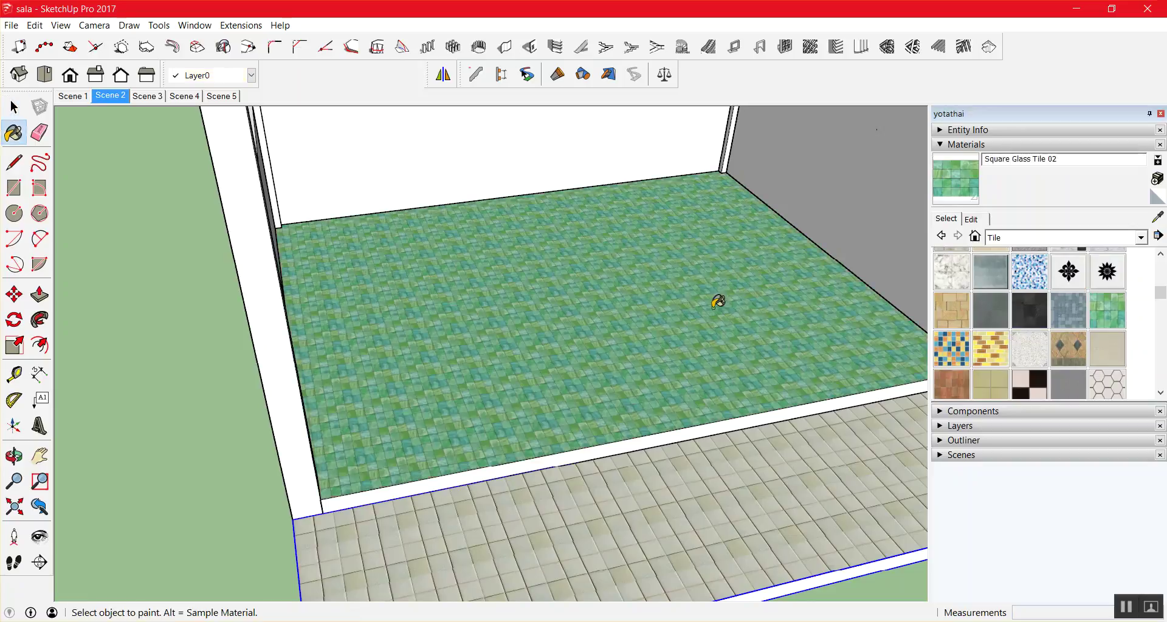
Repaint the interior floor with terracotta Tile Ceramic Multi and select it.
scroll(676, 314, "up", 1)
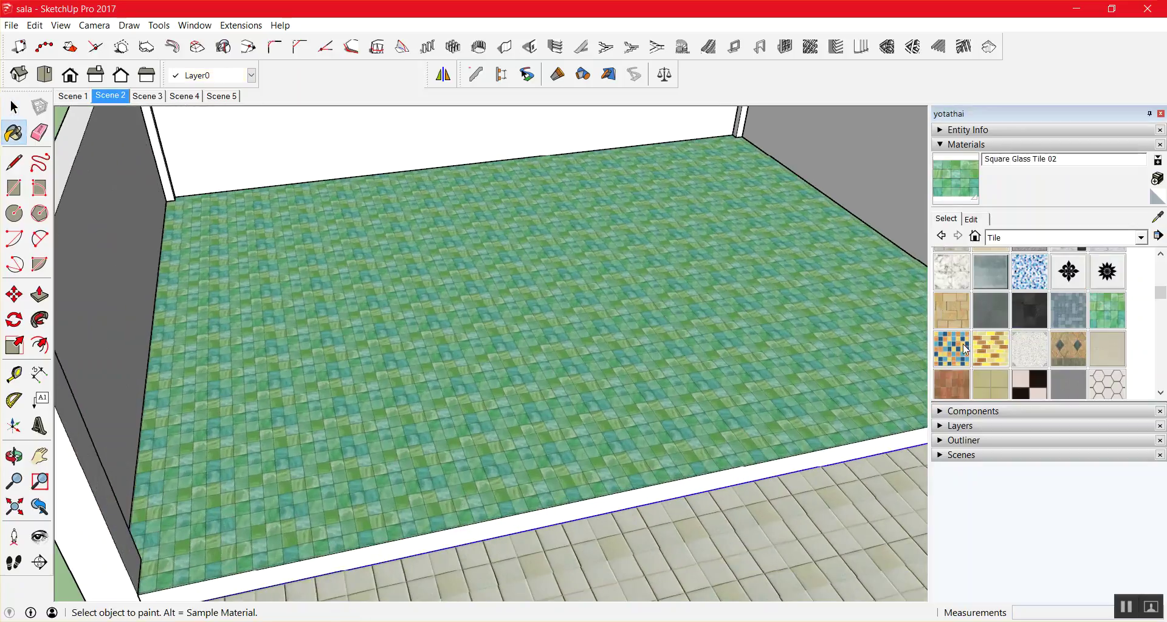
left_click(948, 374)
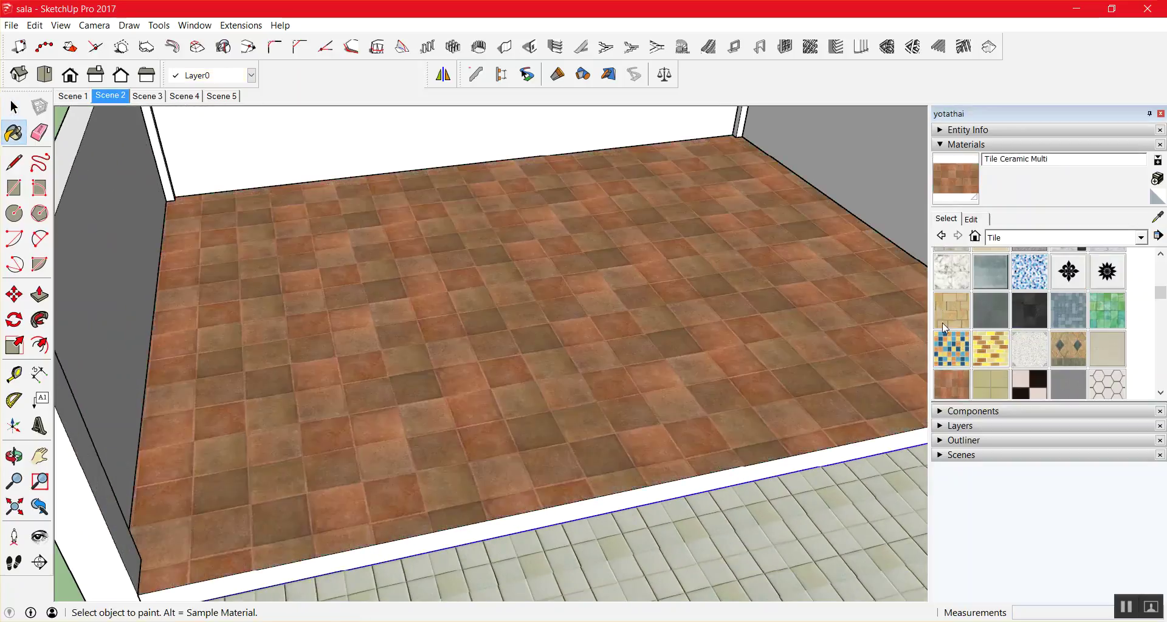
scroll(706, 274, "down", 3)
scroll(665, 269, "down", 2)
scroll(671, 313, "up", 2)
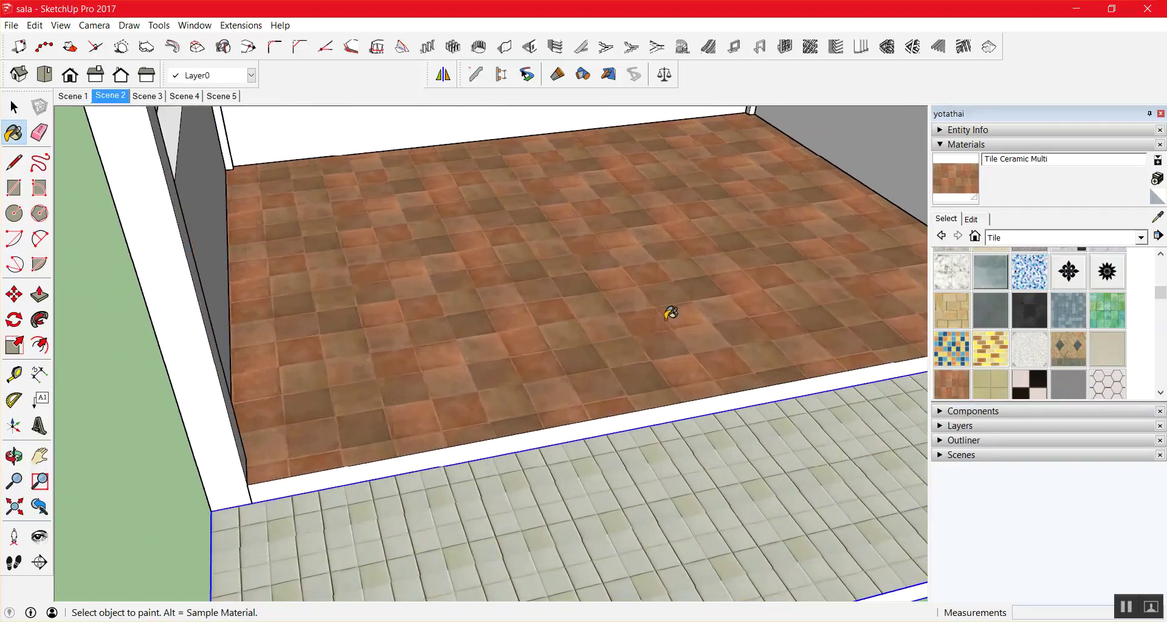
key("space")
left_click(673, 307)
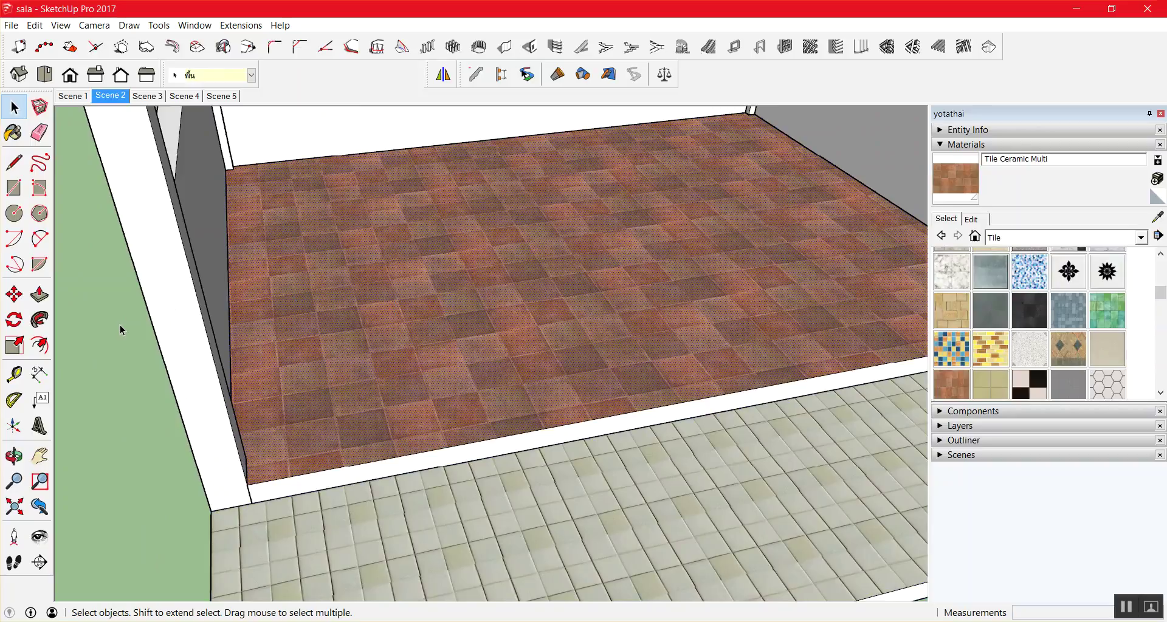
scroll(421, 287, "down", 1)
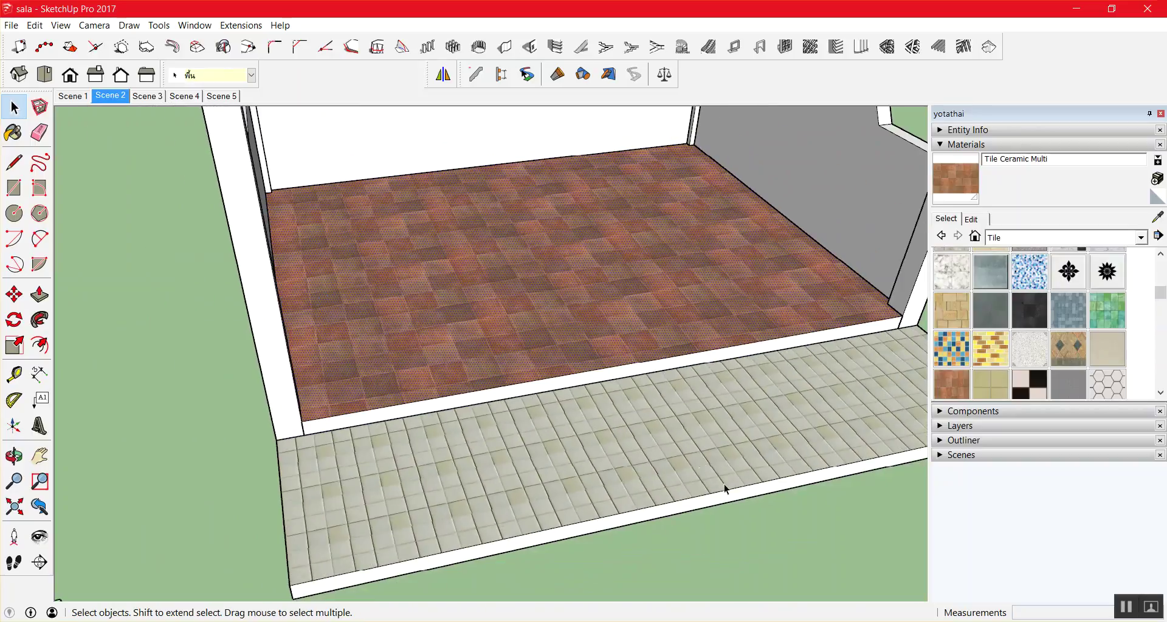
left_click(972, 220)
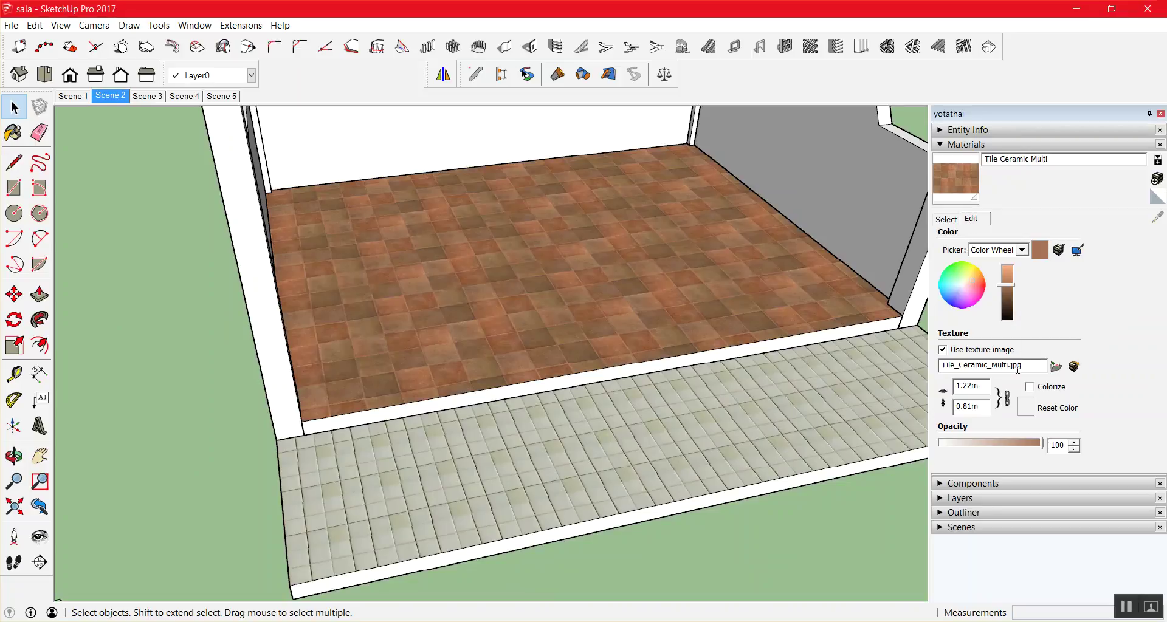
Set the Tile Ceramic Multi texture width to 0.6 m, making the height 0.40 m.
scroll(659, 293, "up", 2)
scroll(651, 292, "up", 1)
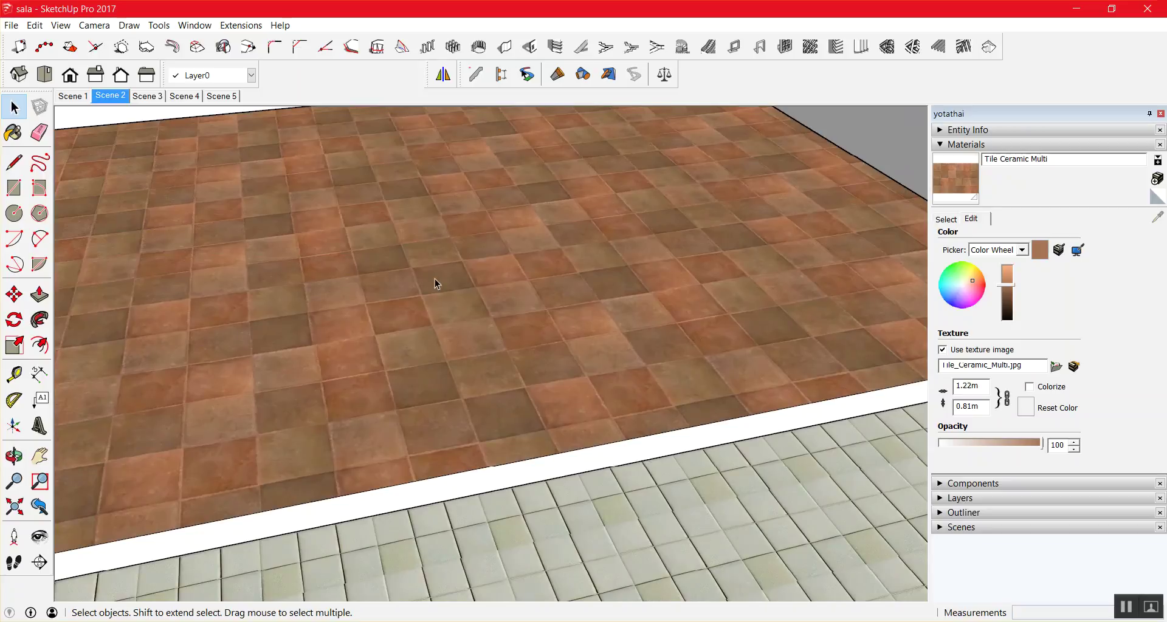
scroll(435, 284, "down", 2)
double_click(960, 389)
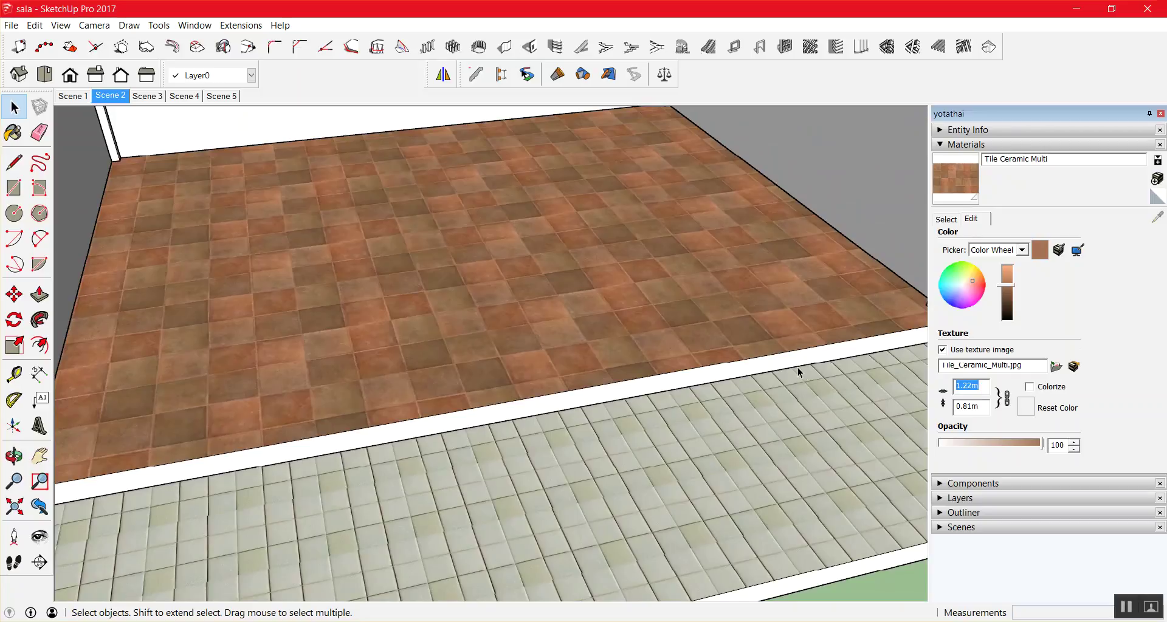
type("60")
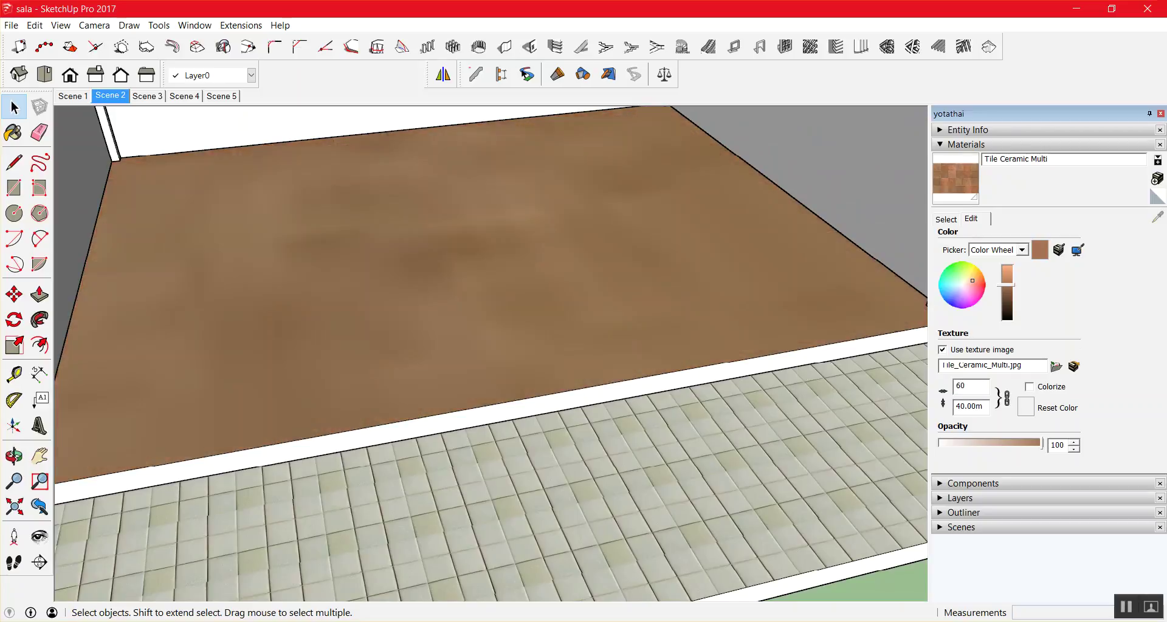
key("BackSpace")
type("0")
type("6")
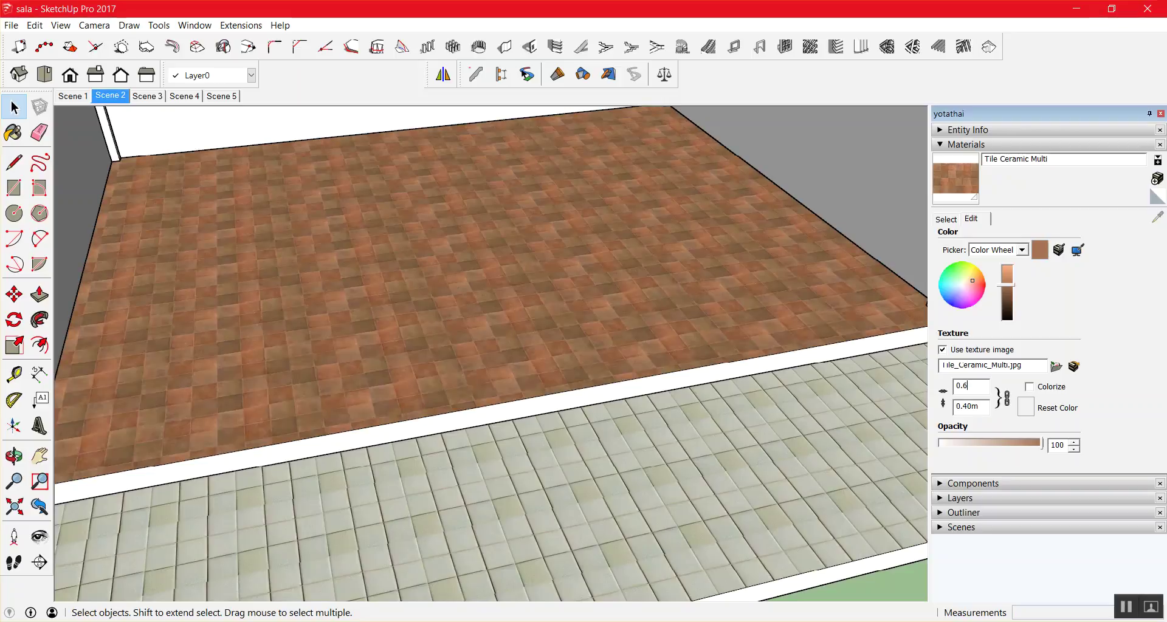
type("1")
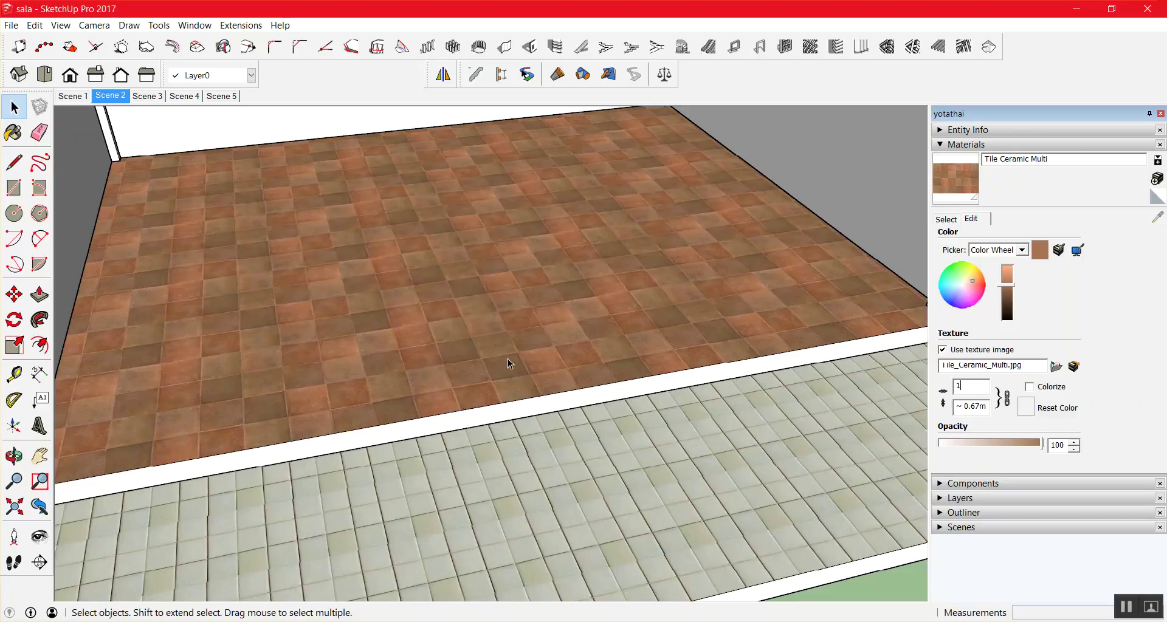
type("6")
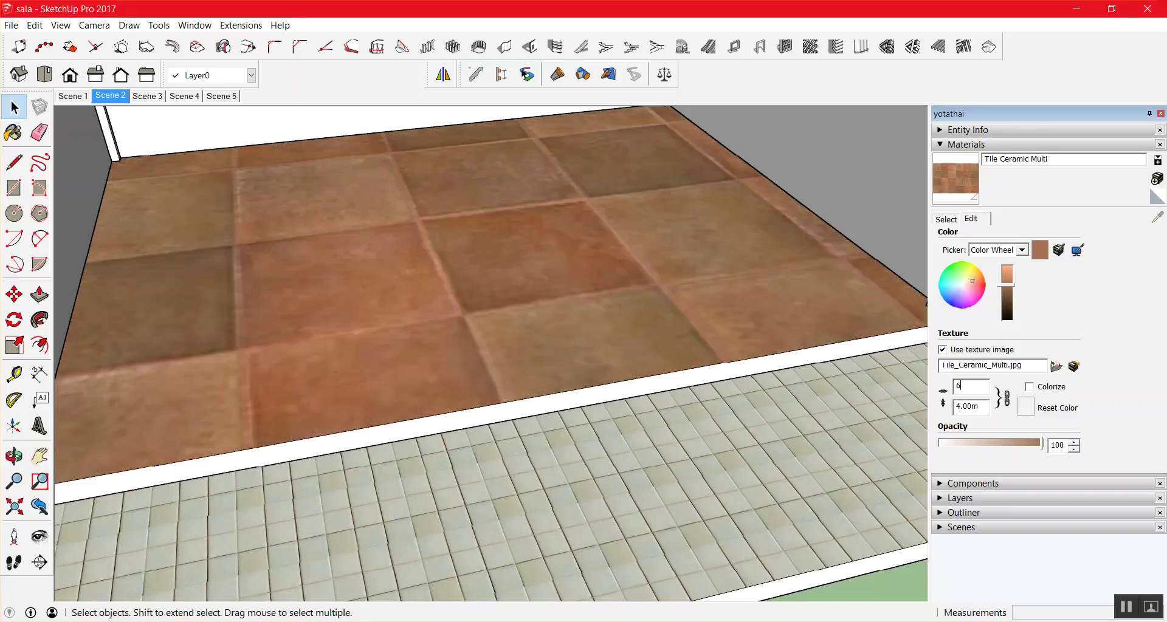
type("0")
key("BackSpace")
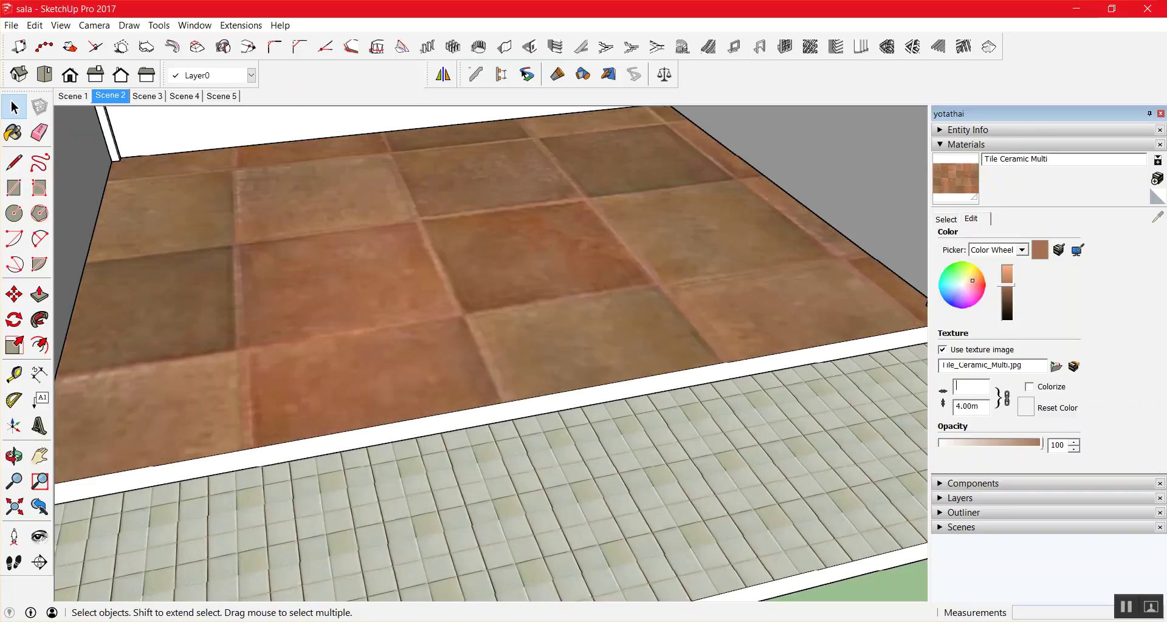
type("0.6")
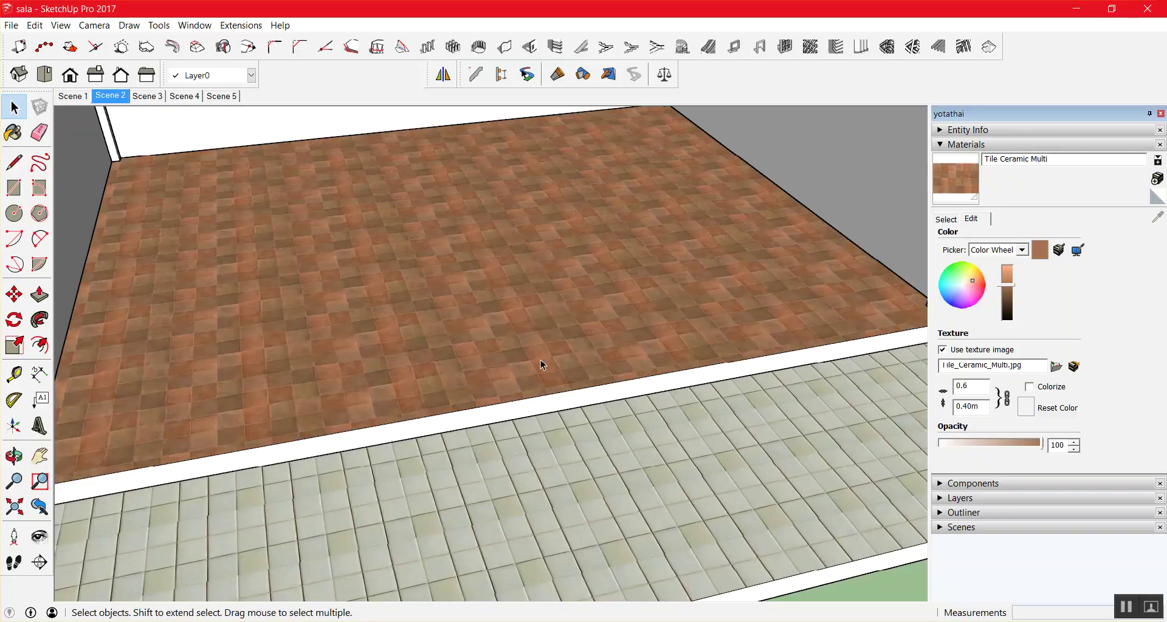
Zoom around the floor to check the smaller terracotta tiles.
scroll(539, 238, "down", 3)
scroll(493, 326, "up", 5)
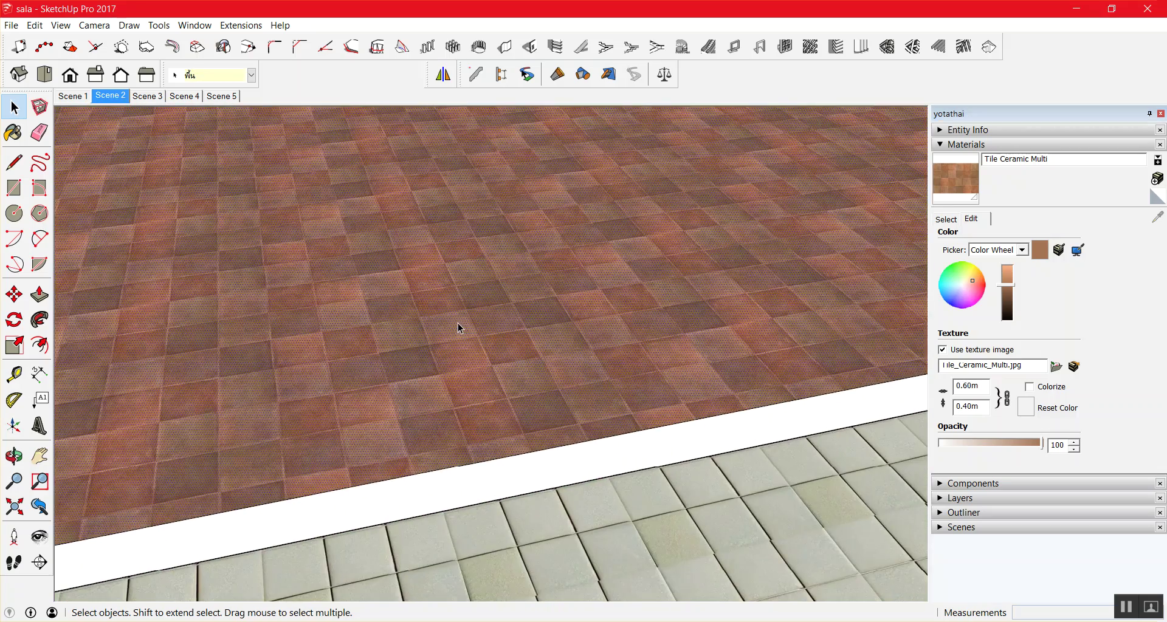
scroll(564, 331, "down", 3)
scroll(486, 377, "up", 2)
scroll(476, 422, "up", 2)
scroll(175, 456, "up", 2)
scroll(176, 462, "up", 2)
scroll(208, 461, "up", 2)
scroll(207, 461, "up", 1)
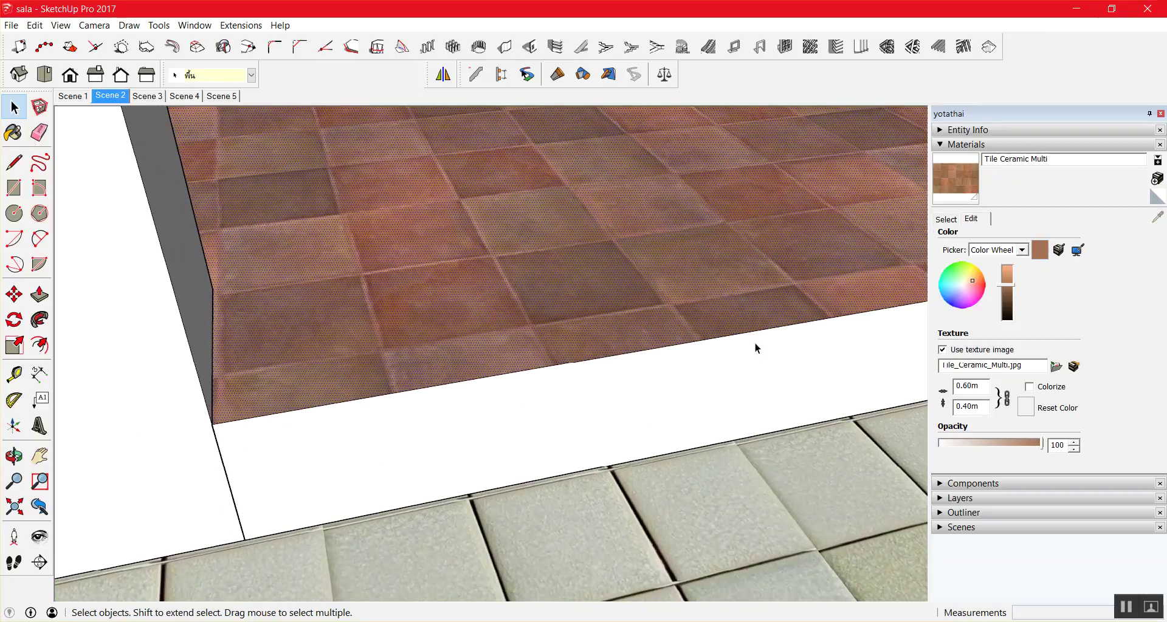
right_click(614, 218)
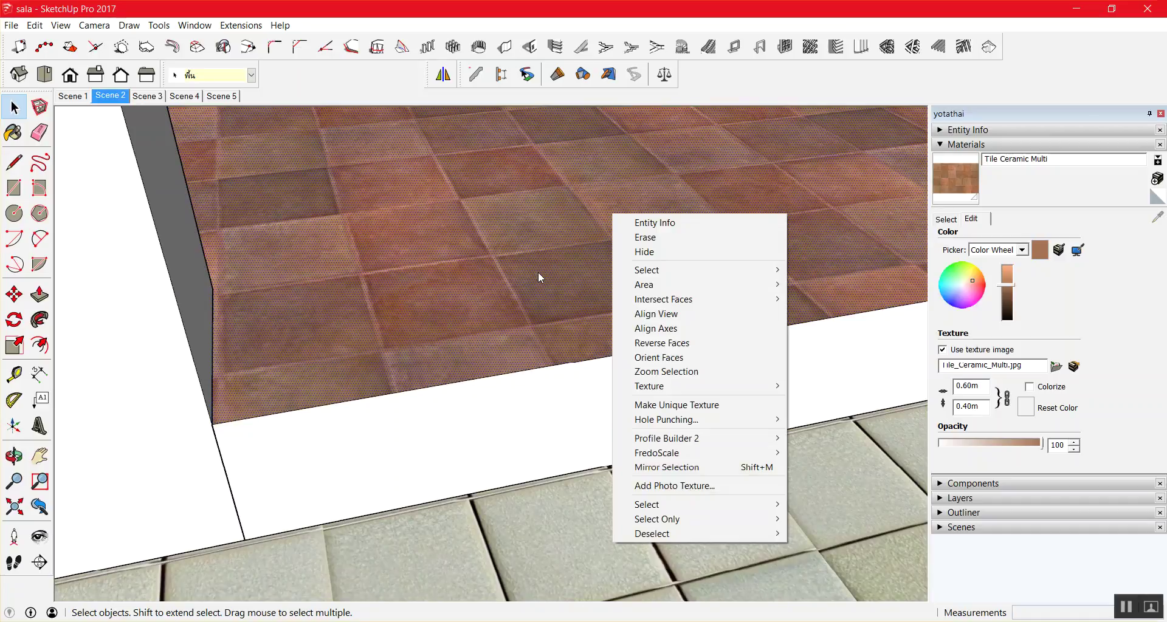
Orbit to view the interior floor from another angle and select its face.
mouse_move(650, 387)
left_click(575, 391)
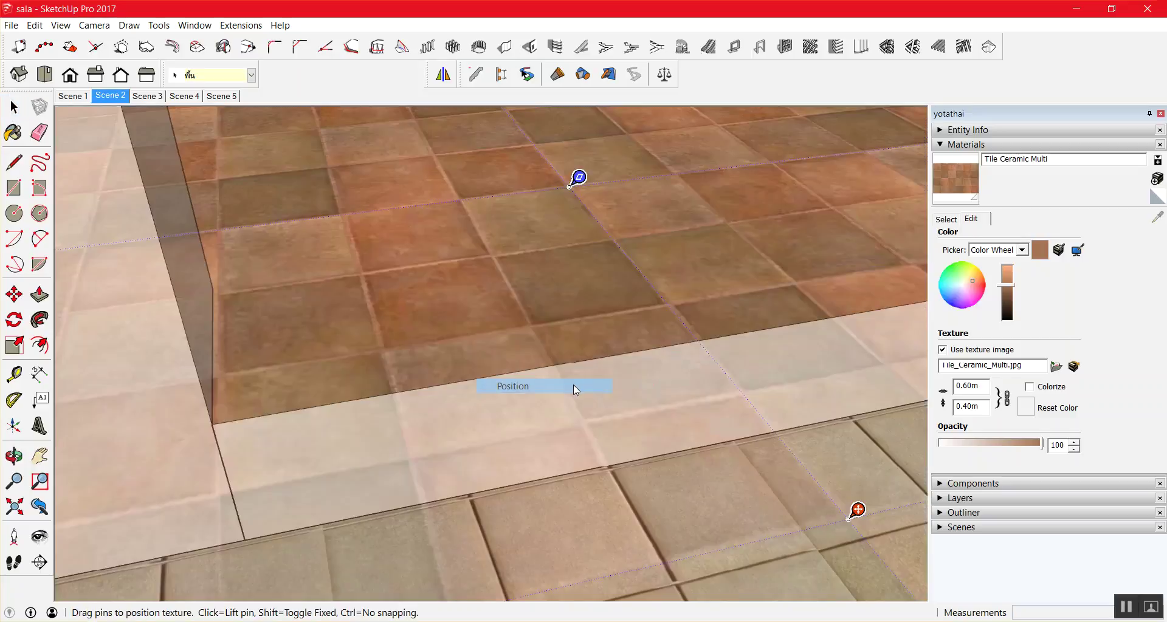
scroll(534, 242, "down", 2)
scroll(532, 283, "down", 2)
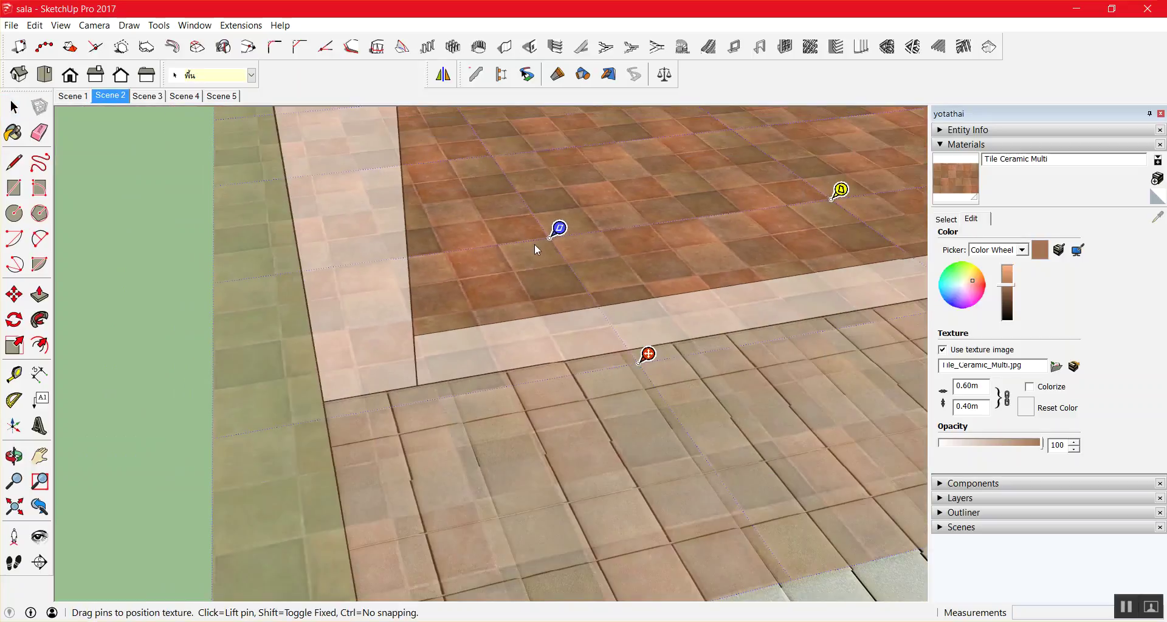
scroll(529, 249, "down", 2)
scroll(547, 273, "down", 1)
scroll(572, 297, "up", 1)
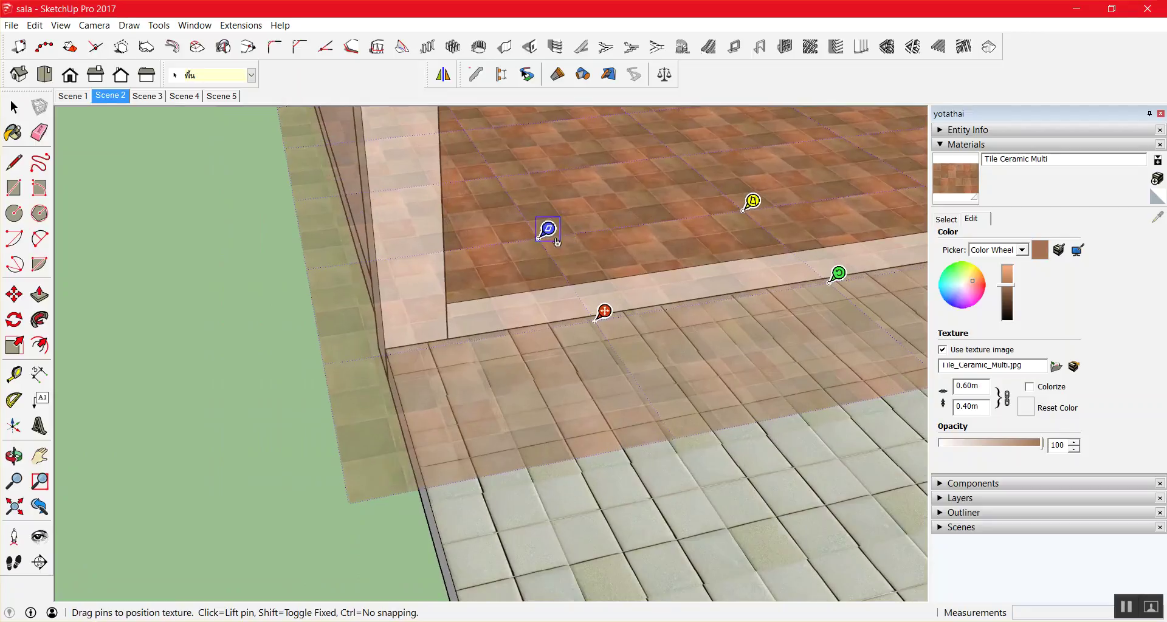
scroll(597, 325, "up", 1)
scroll(615, 332, "down", 1)
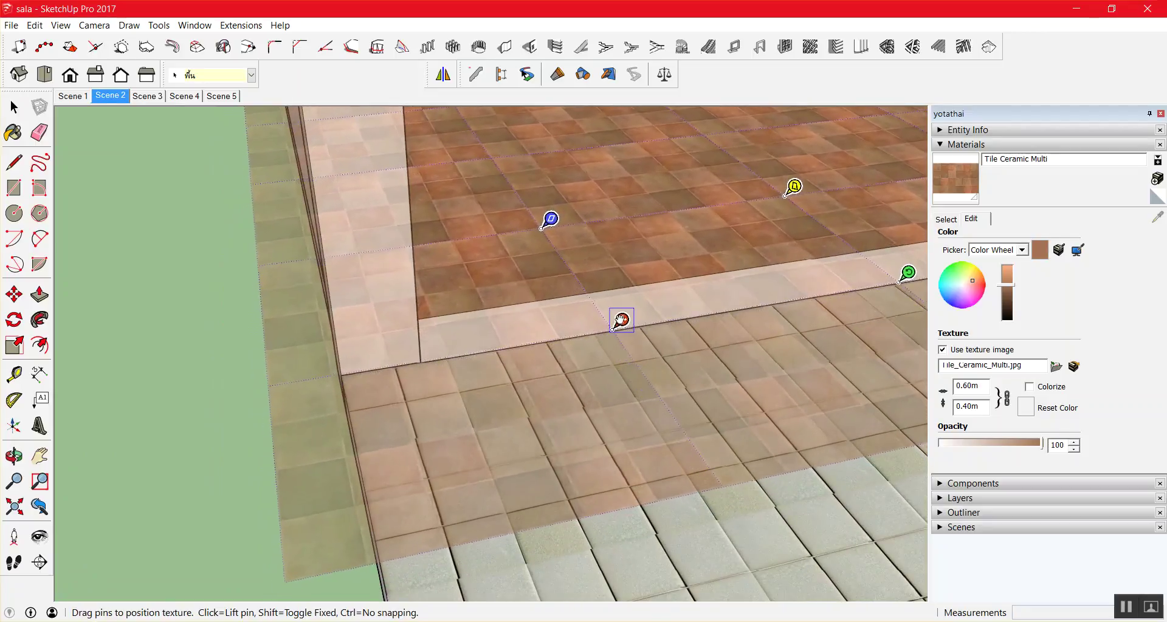
scroll(624, 317, "down", 1)
scroll(626, 317, "down", 1)
scroll(628, 317, "up", 1)
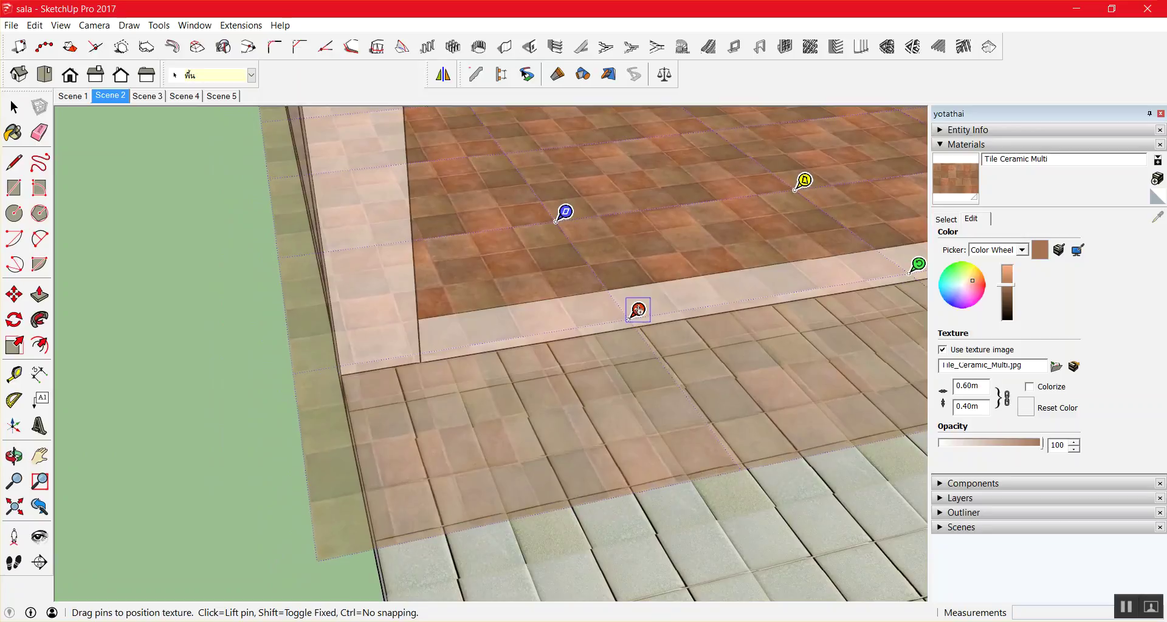
mouse_move(659, 334)
middle_mouse_down()
mouse_move(482, 358)
mouse_move(555, 277)
middle_mouse_up()
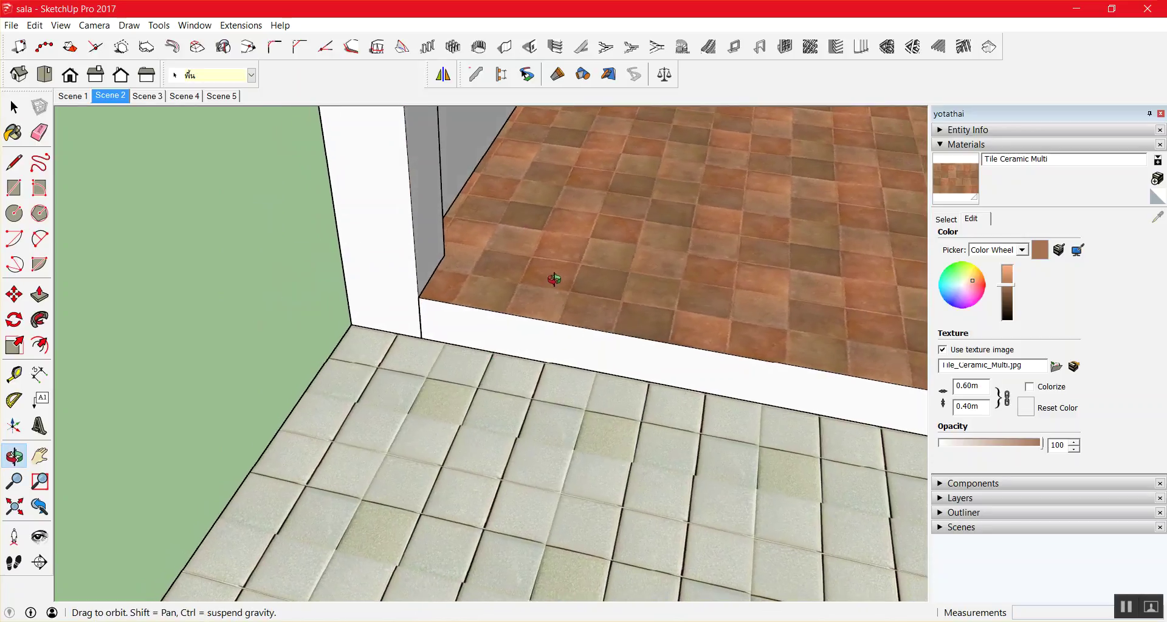
right_click(579, 276)
left_click(599, 282)
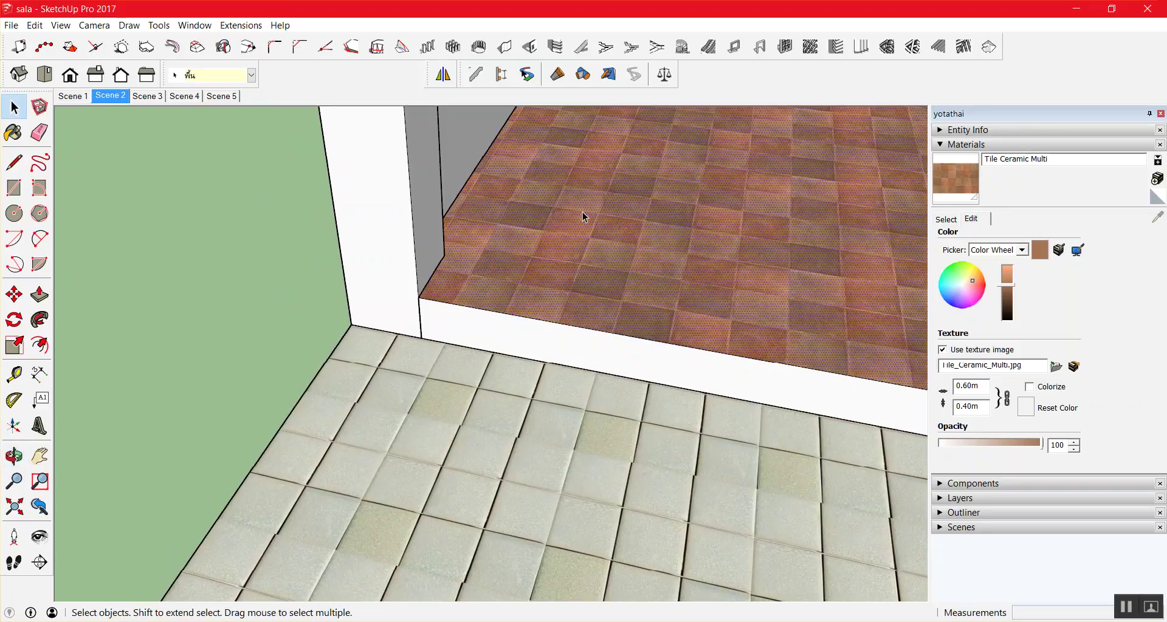
Nudge the terracotta floor texture slightly so its rows align with the floor edge.
right_click(648, 244)
mouse_move(720, 415)
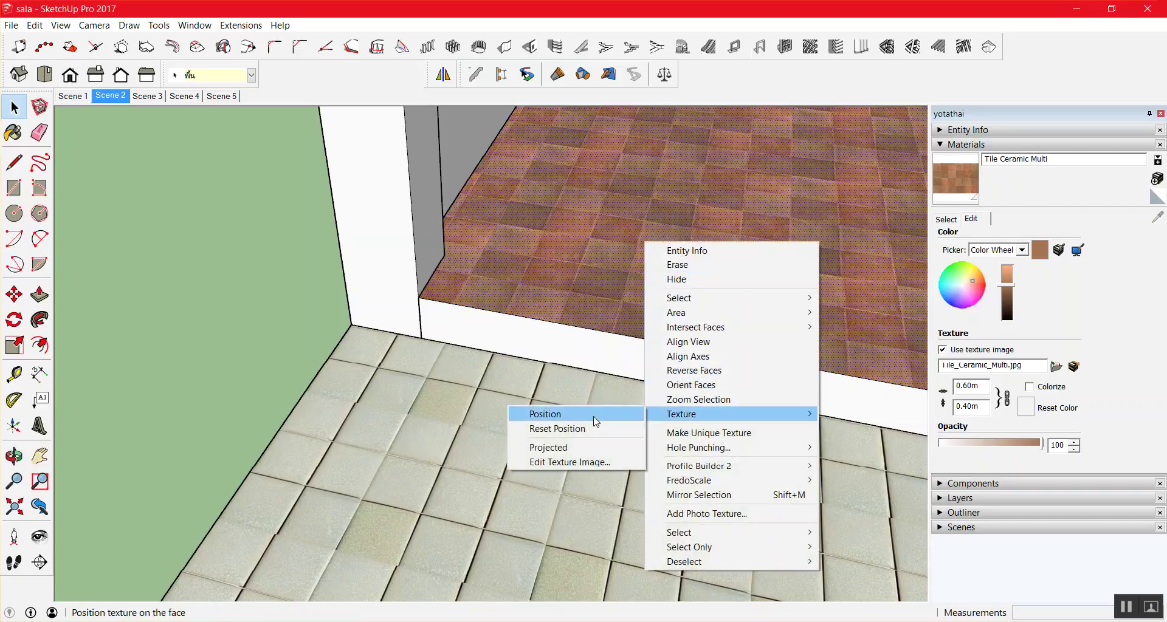
left_click(594, 418)
middle_click_drag(619, 313, 570, 309)
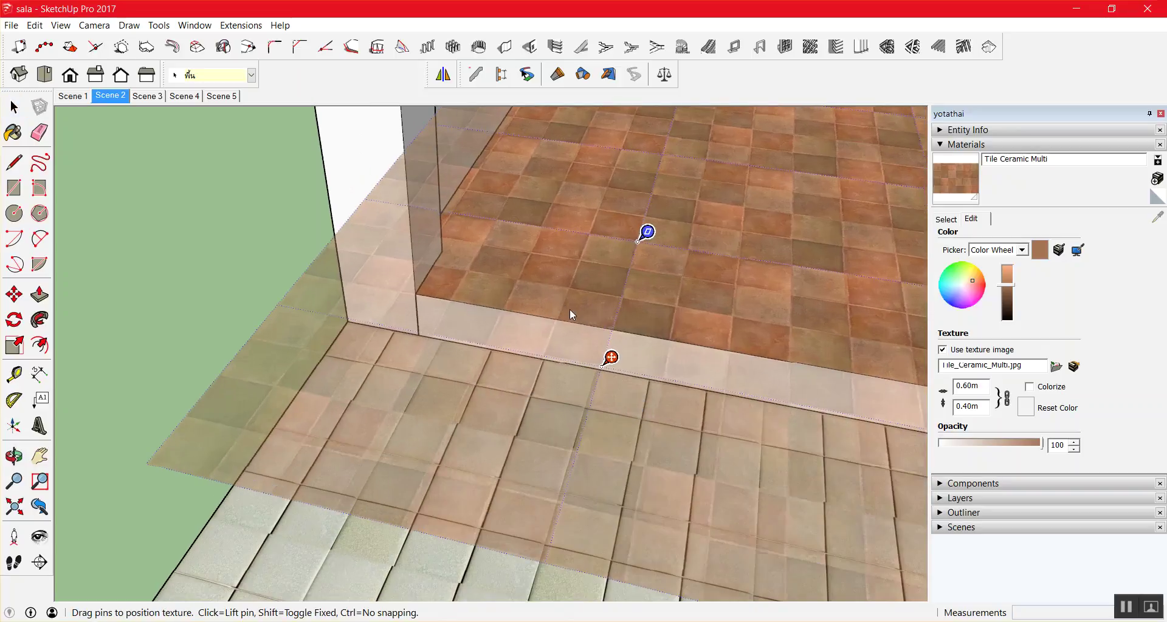
middle_click_drag(615, 363, 623, 367)
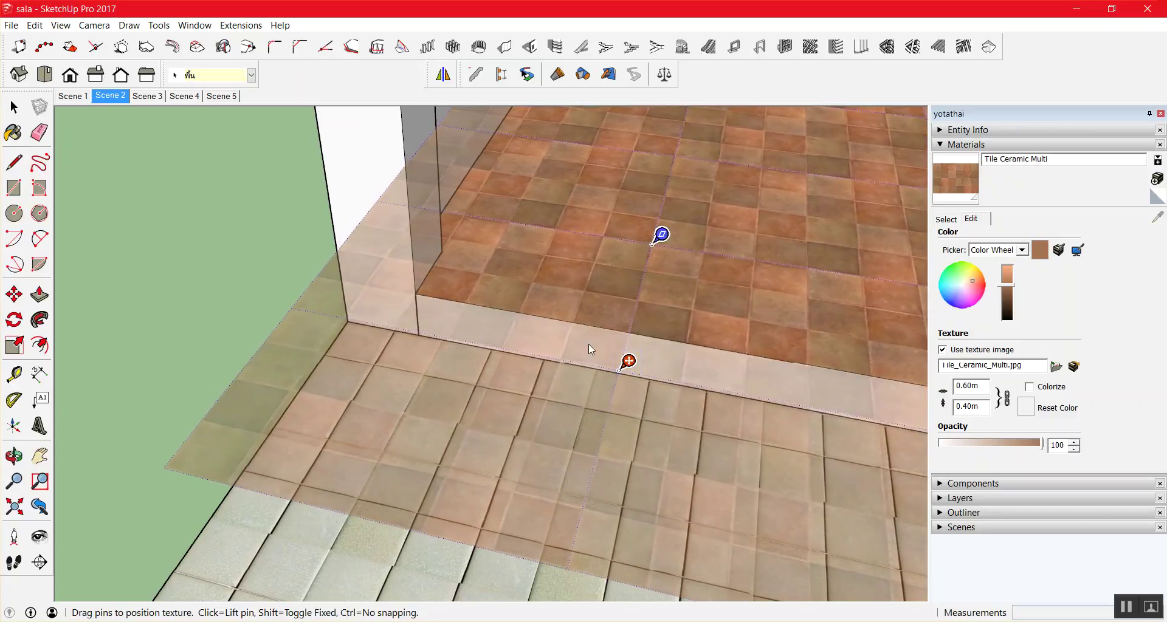
left_click(260, 231)
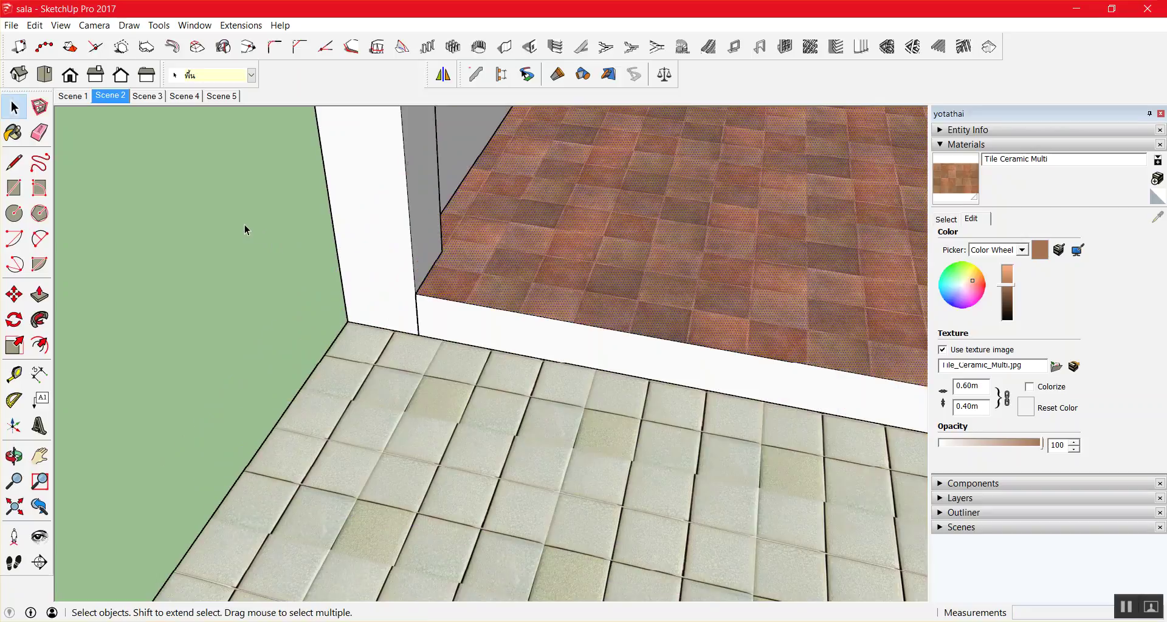
left_click(245, 220)
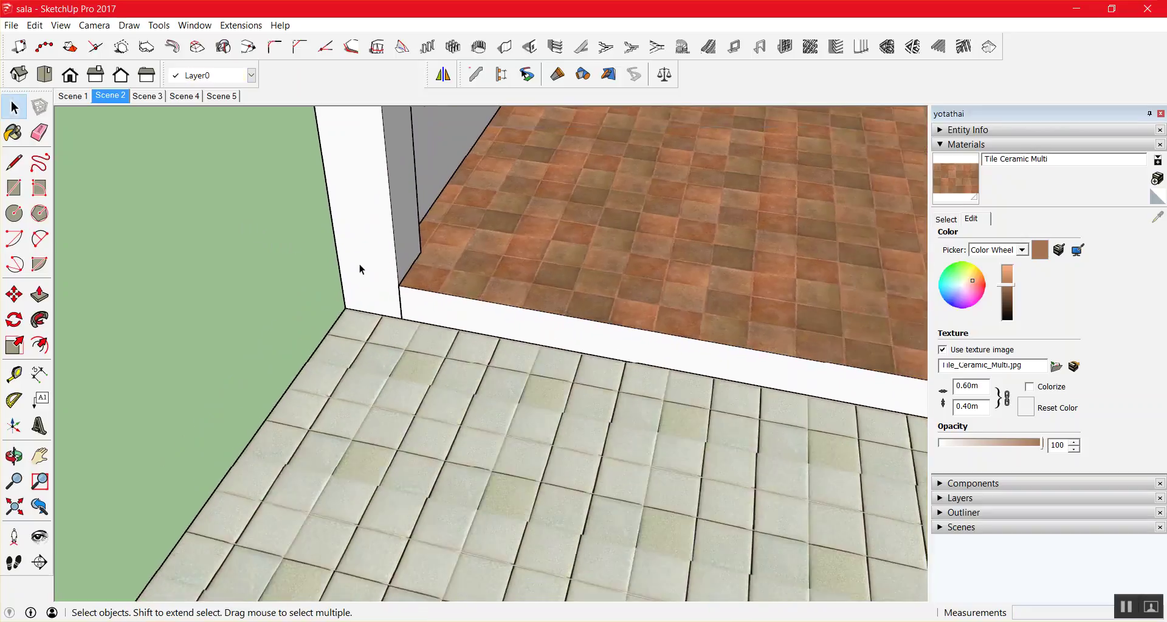
scroll(359, 264, "up", 3)
scroll(491, 282, "down", 2)
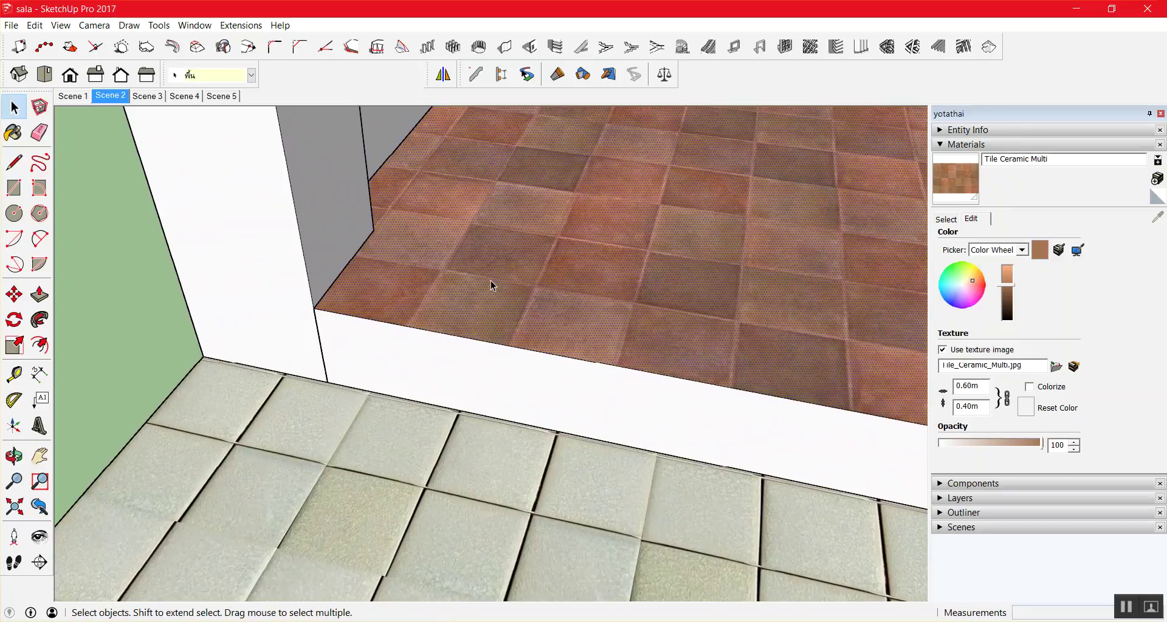
scroll(489, 282, "down", 2)
scroll(483, 281, "down", 2)
scroll(482, 282, "up", 2)
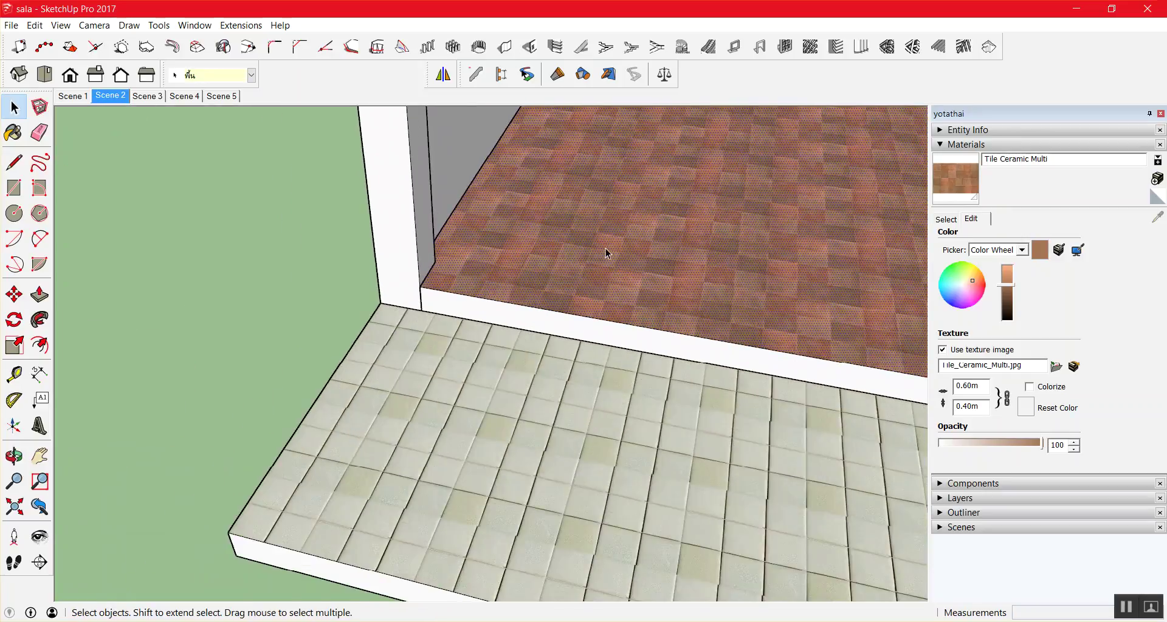
Slightly rotate and rescale the terracotta floor texture with its pins, then accept it.
right_click(499, 248)
mouse_move(583, 421)
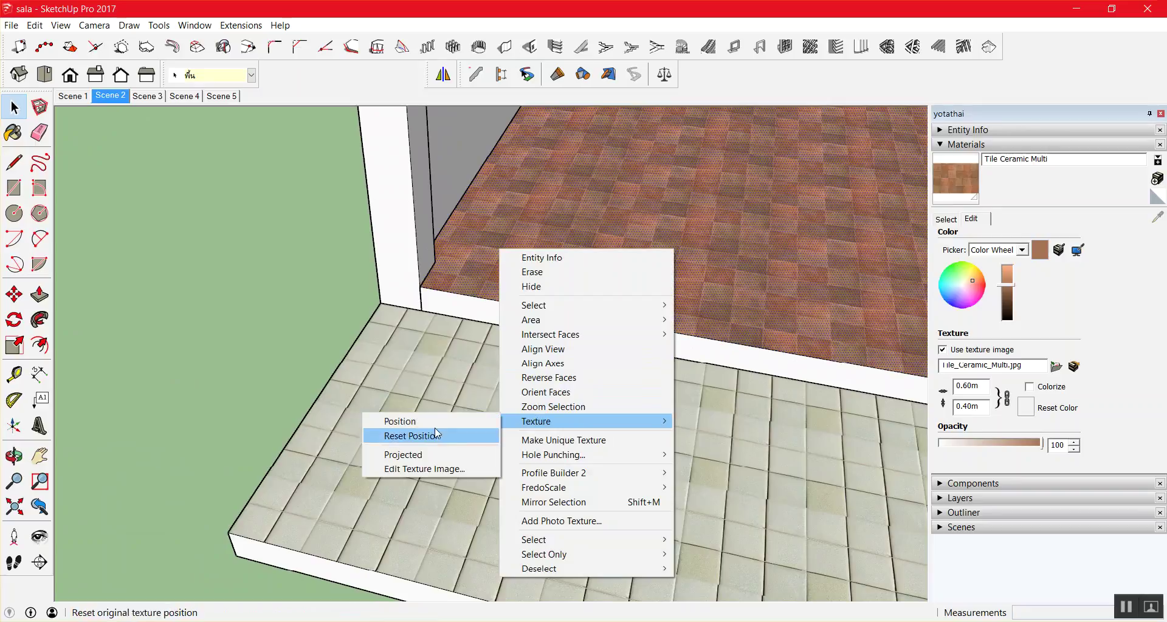
left_click(451, 421)
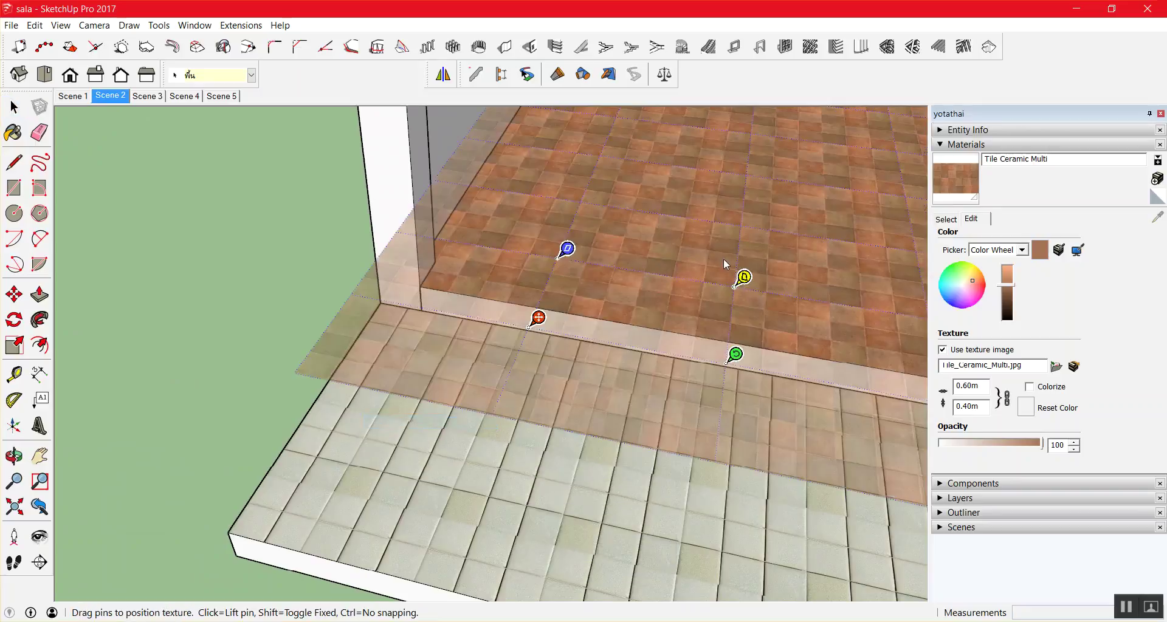
mouse_move(737, 357)
left_mouse_down()
mouse_move(713, 384)
mouse_move(750, 358)
left_mouse_up()
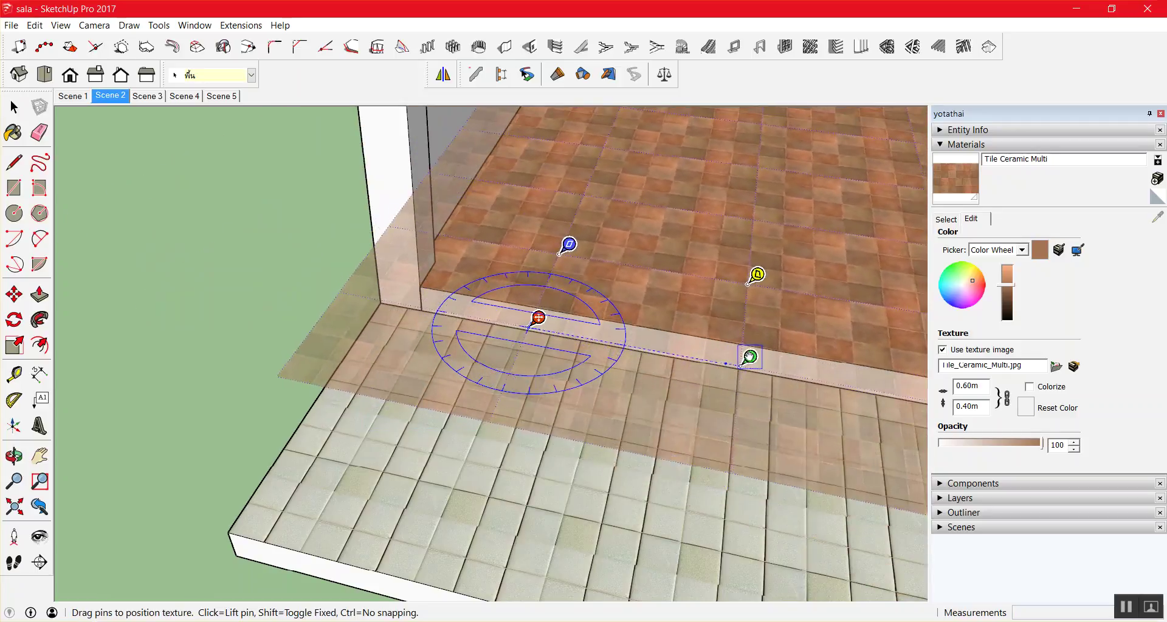
left_click_drag(750, 358, 757, 359)
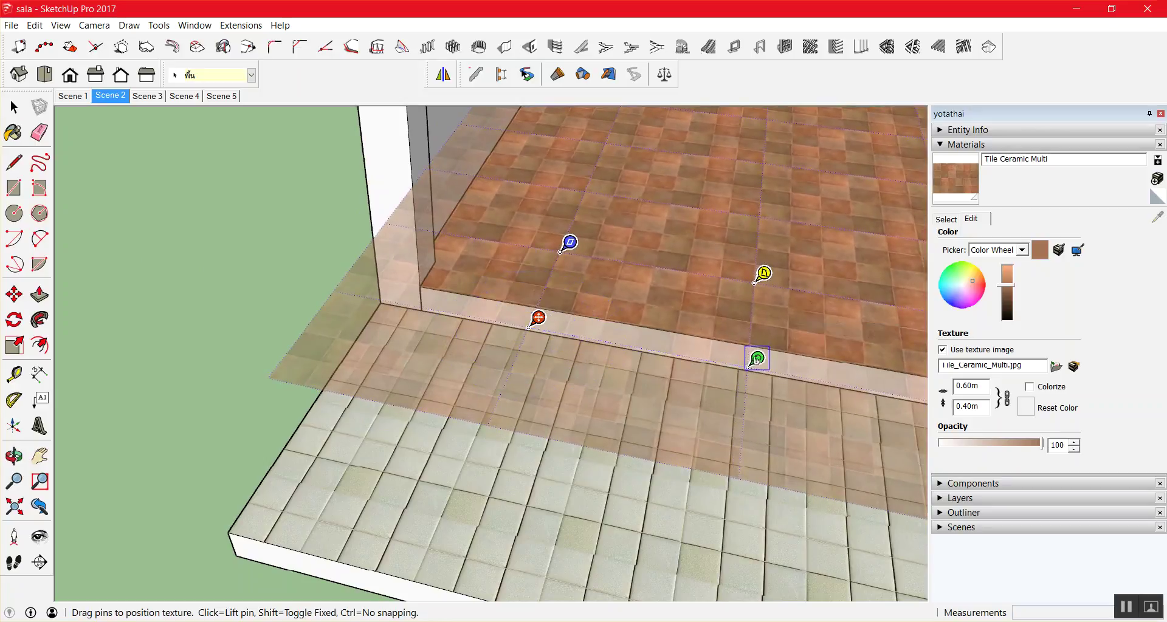
key("Return")
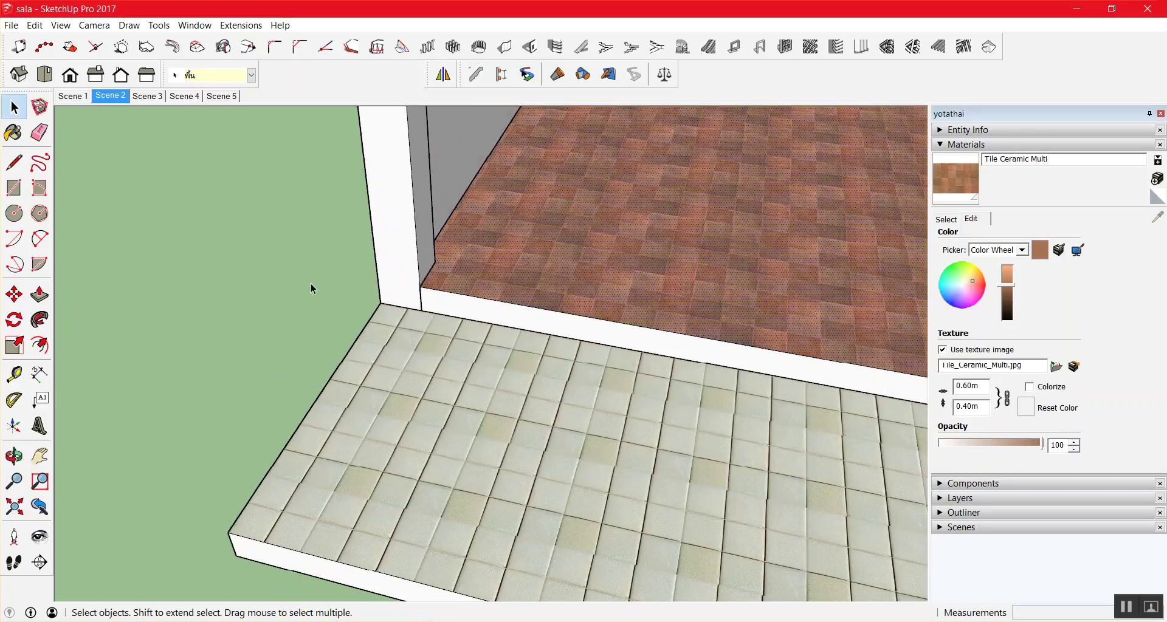
Shift the tile pattern, anchor the green pin at the floor's inner corner, and rotate/scale tiles square to the step.
scroll(551, 285, "up", 2)
right_click(554, 283)
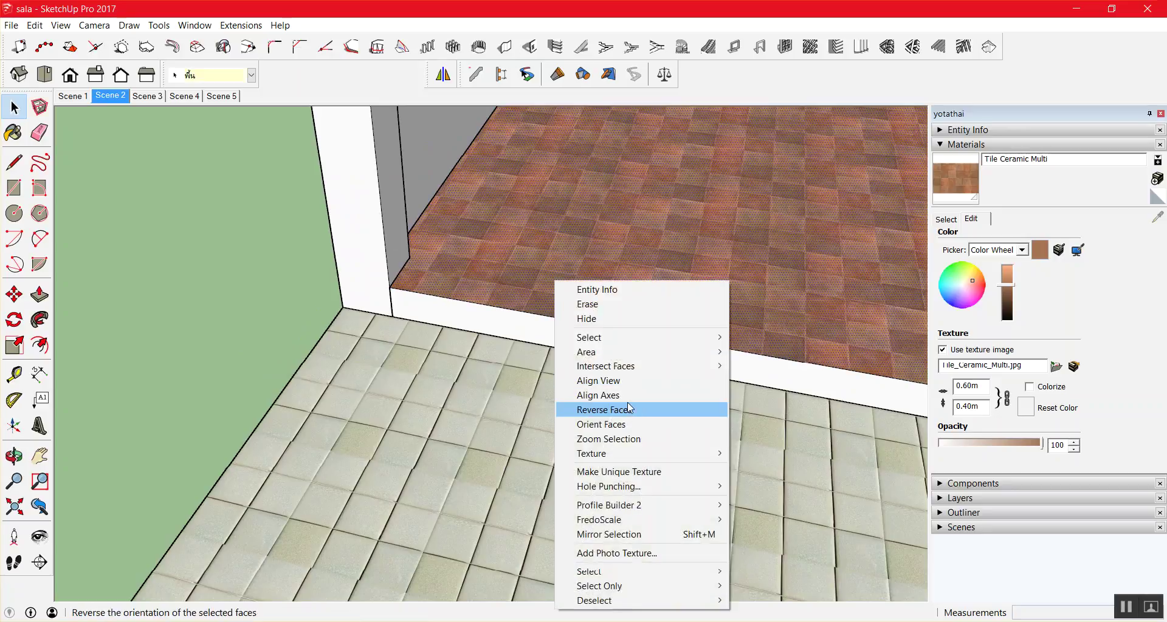
mouse_move(641, 454)
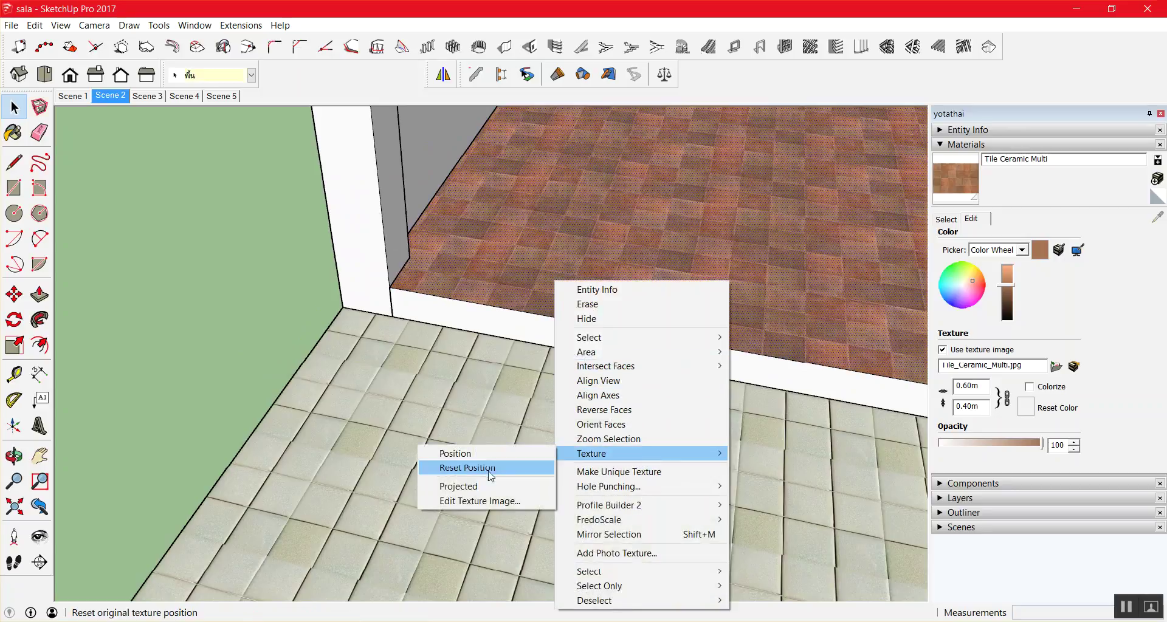
left_click(484, 454)
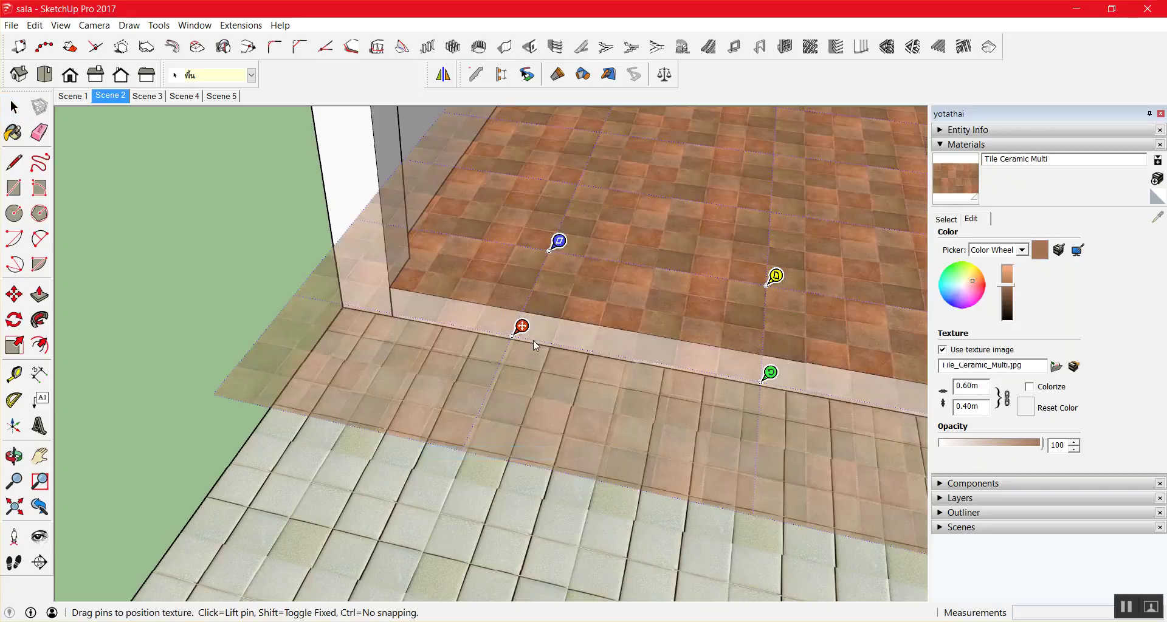
left_click_drag(522, 328, 537, 335)
left_click(784, 377)
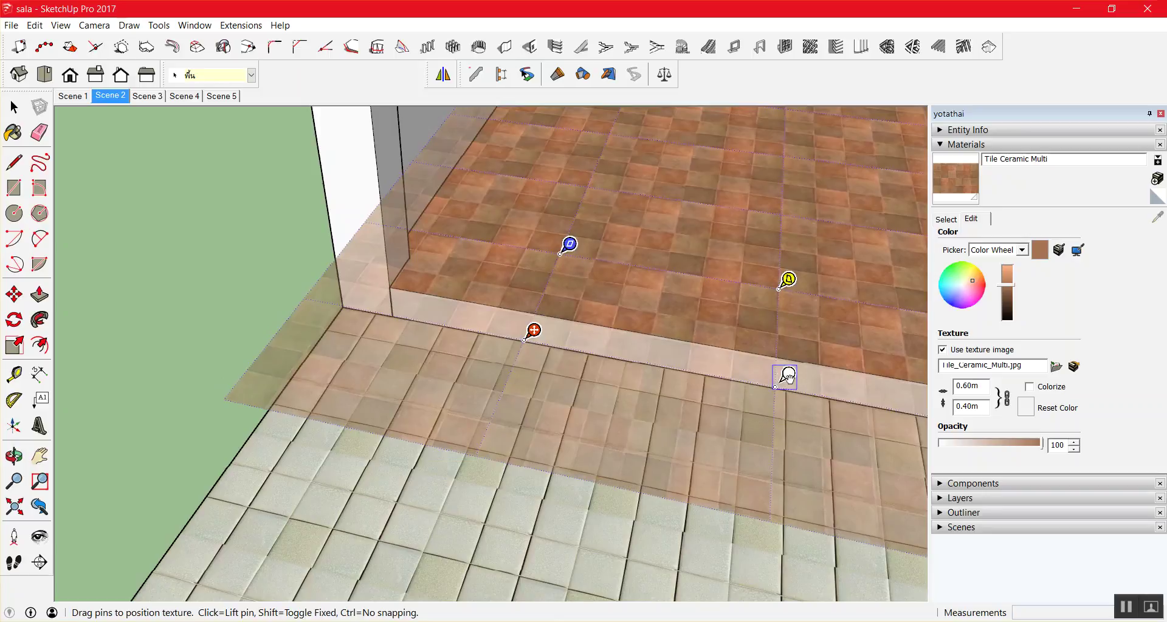
left_click(390, 286)
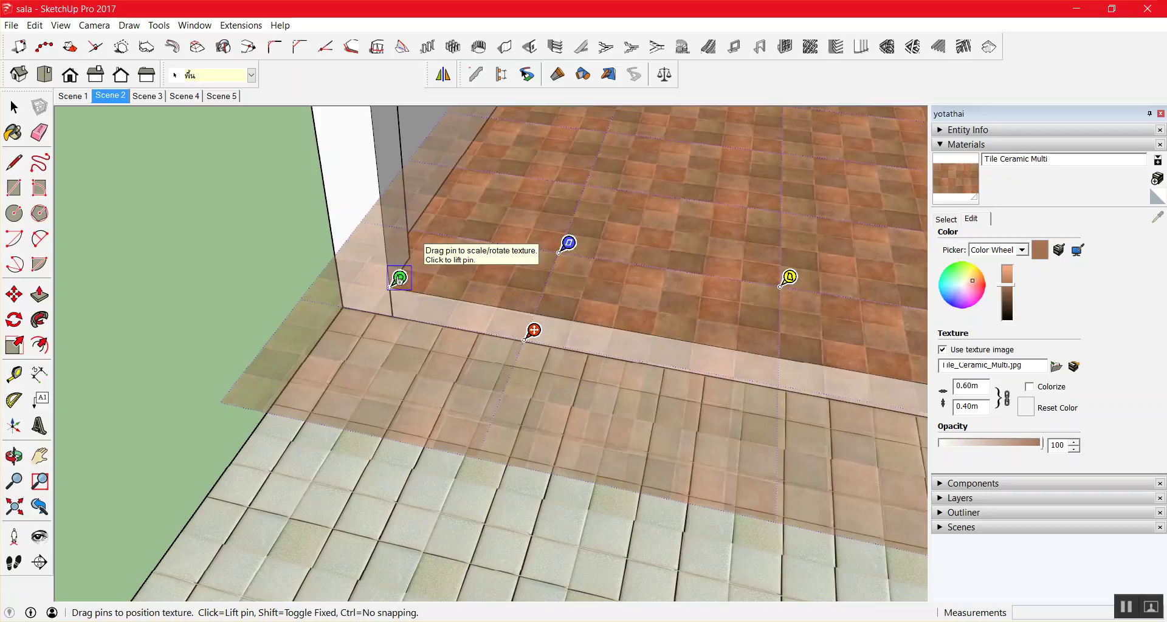
mouse_move(399, 278)
left_mouse_down()
mouse_move(428, 276)
mouse_move(477, 244)
left_mouse_up()
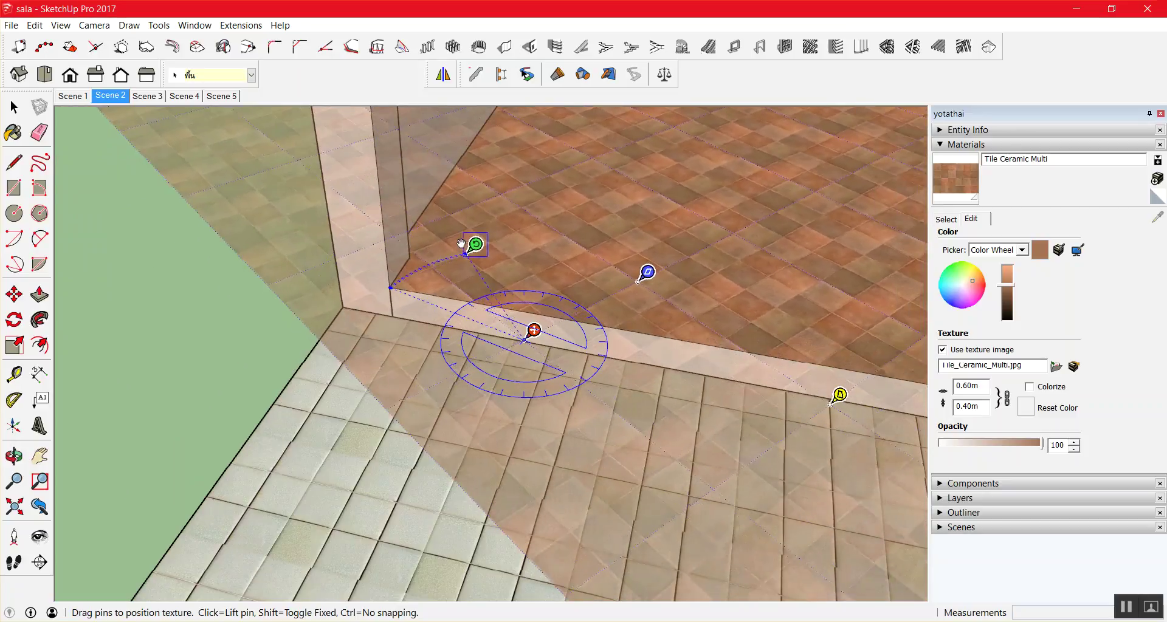
left_click_drag(477, 244, 443, 253)
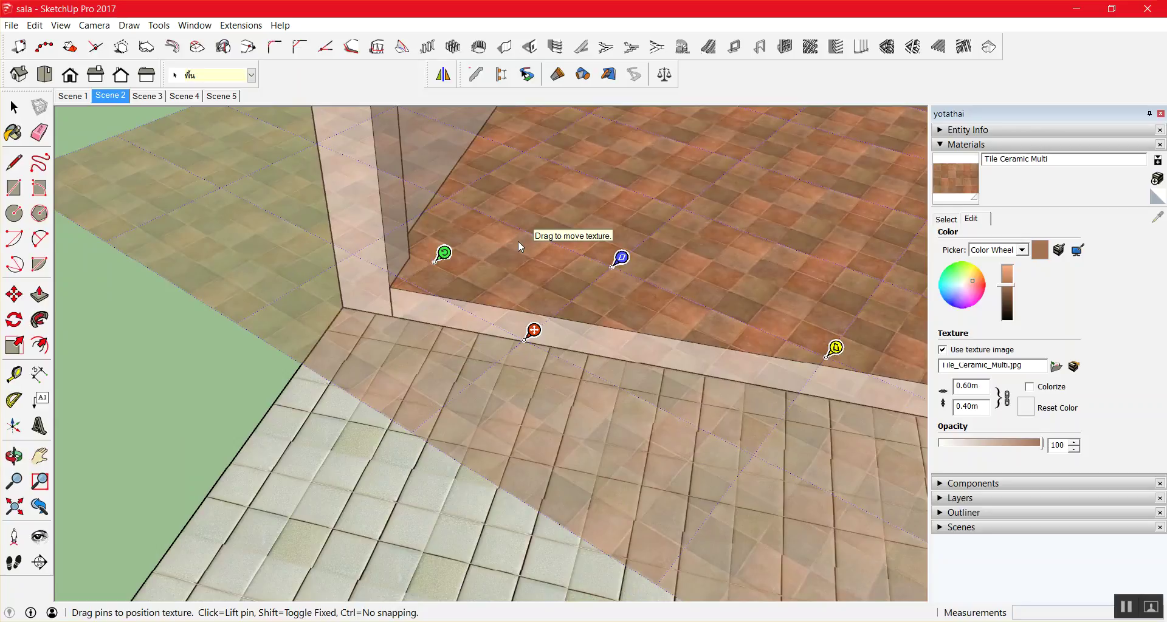
mouse_move(444, 253)
left_mouse_down()
mouse_move(550, 239)
mouse_move(473, 234)
mouse_move(553, 236)
left_mouse_up()
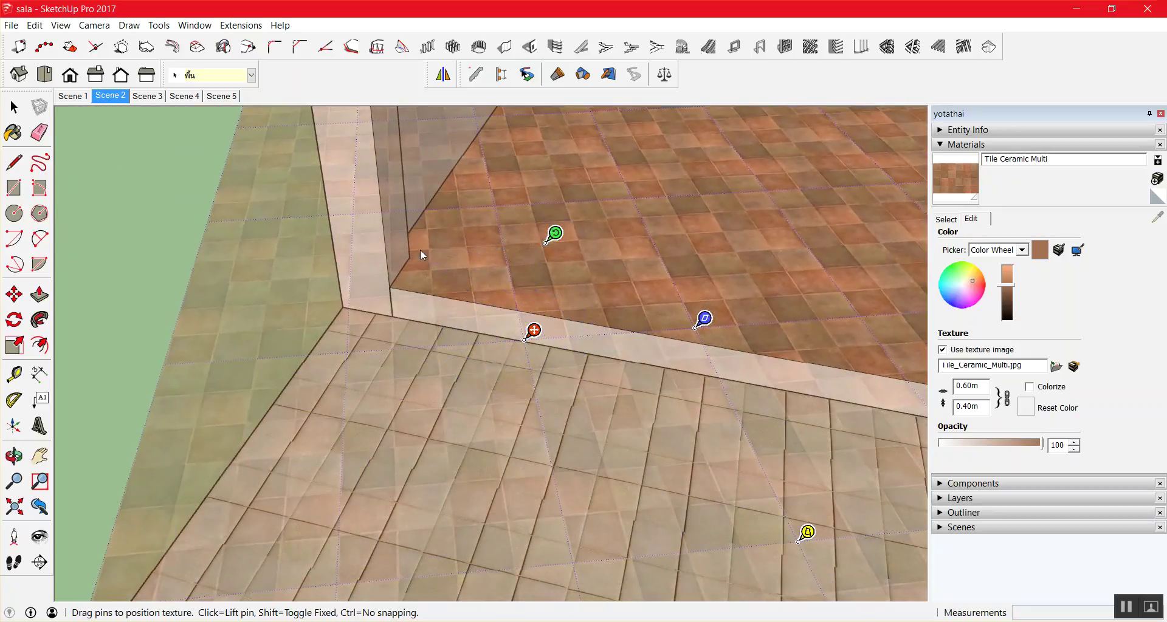
left_click(202, 213)
scroll(178, 209, "down", 3)
Zoom in and out to inspect the terracotta tiles beside the white-tiled front step.
scroll(304, 243, "down", 3)
scroll(365, 255, "down", 3)
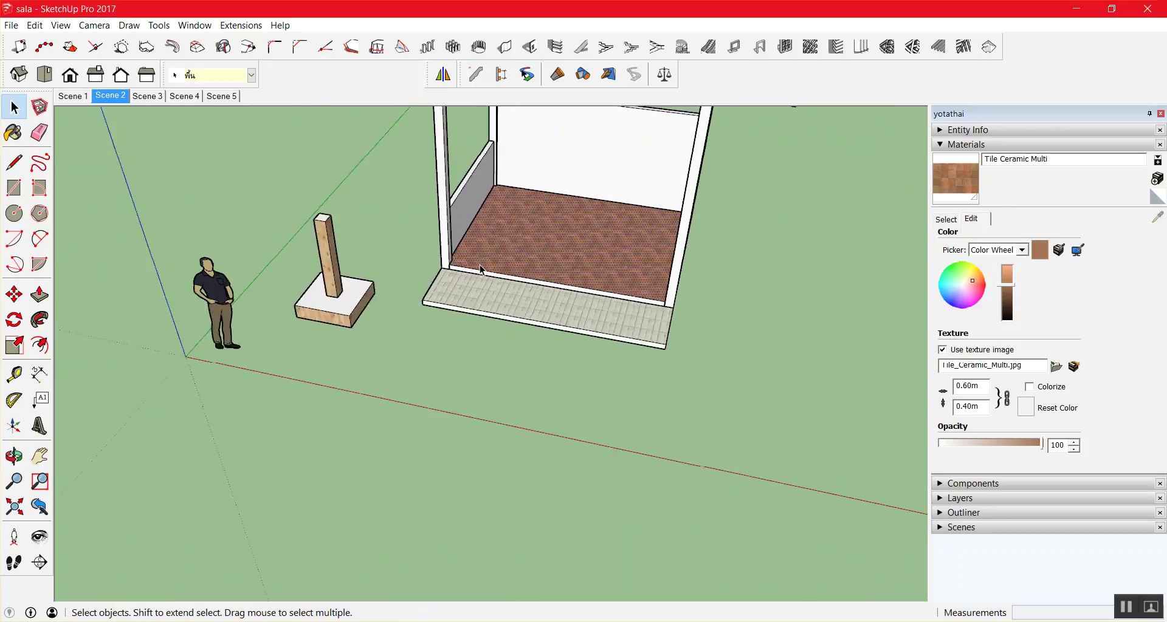
scroll(468, 270, "down", 2)
scroll(568, 256, "up", 3)
scroll(464, 245, "up", 3)
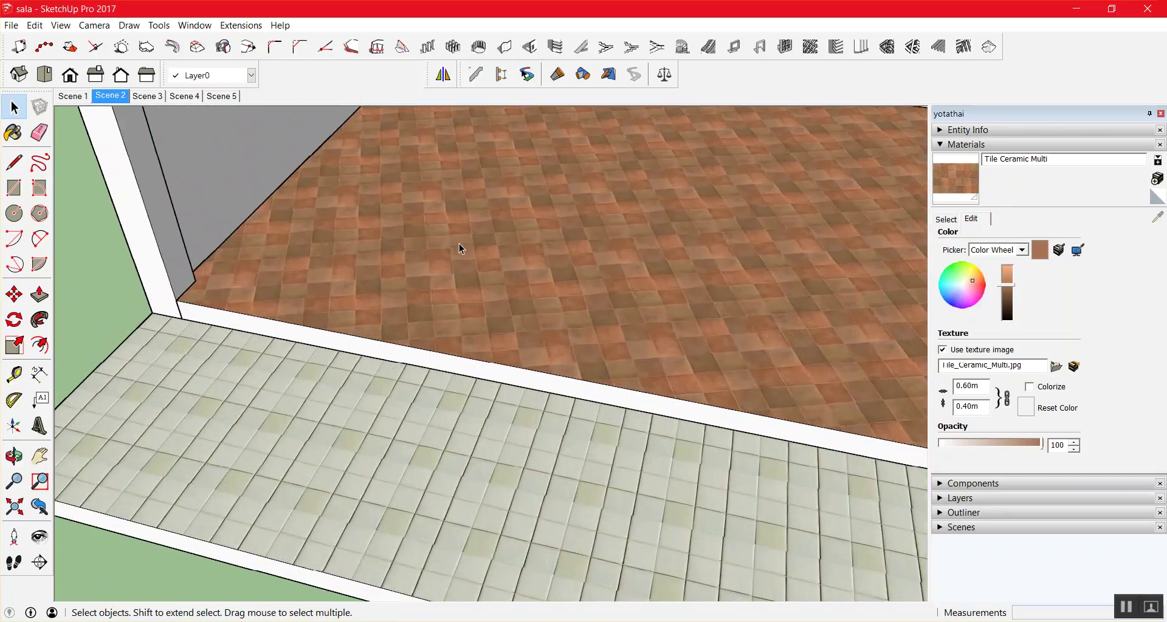
scroll(443, 274, "up", 2)
scroll(443, 273, "down", 3)
scroll(442, 272, "up", 2)
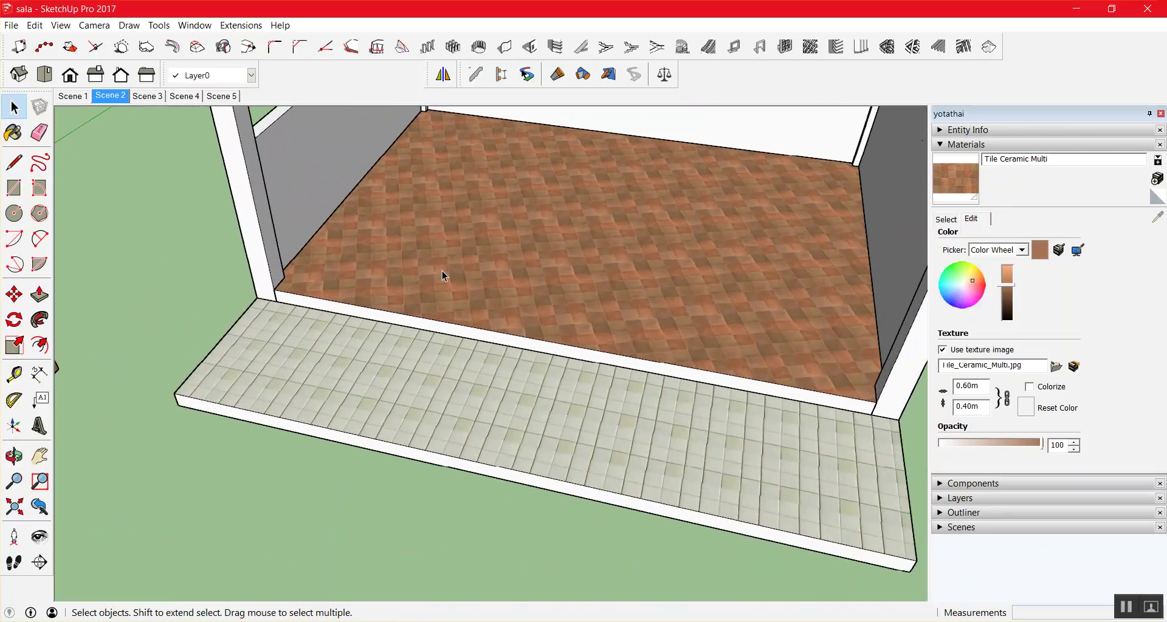
scroll(290, 260, "up", 2)
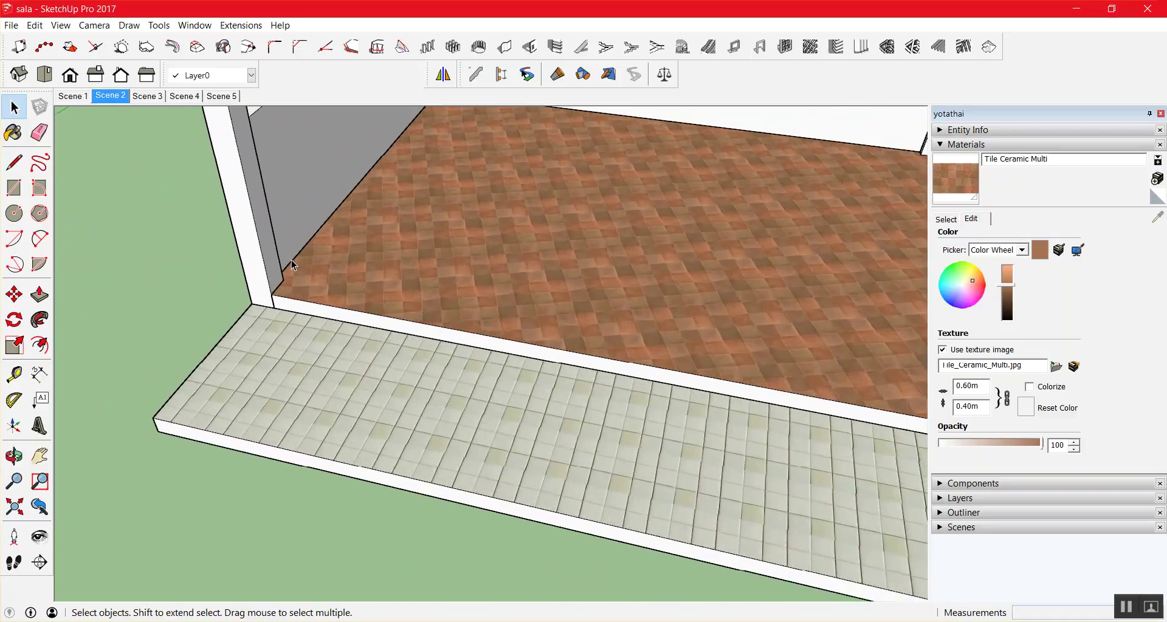
scroll(290, 260, "up", 1)
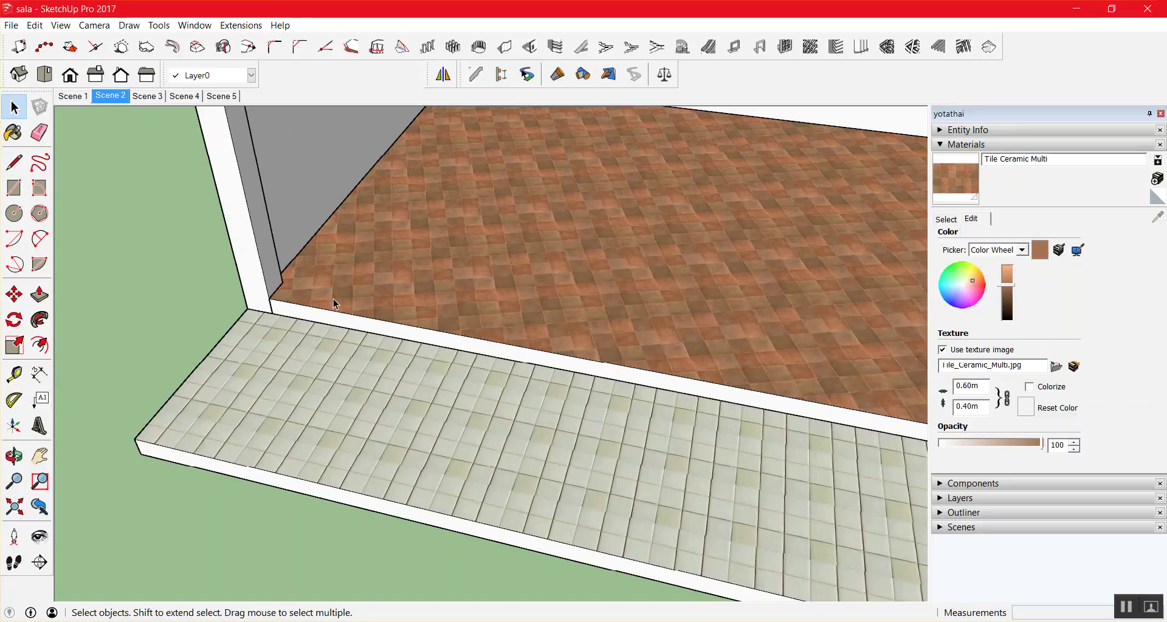
Orbit to a low close-up of the tiled floor and step and begin a new material.
scroll(421, 240, "down", 2)
scroll(465, 273, "down", 2)
scroll(466, 277, "down", 1)
mouse_move(521, 266)
middle_mouse_down()
mouse_move(331, 168)
mouse_move(559, 284)
mouse_move(766, 367)
middle_mouse_up()
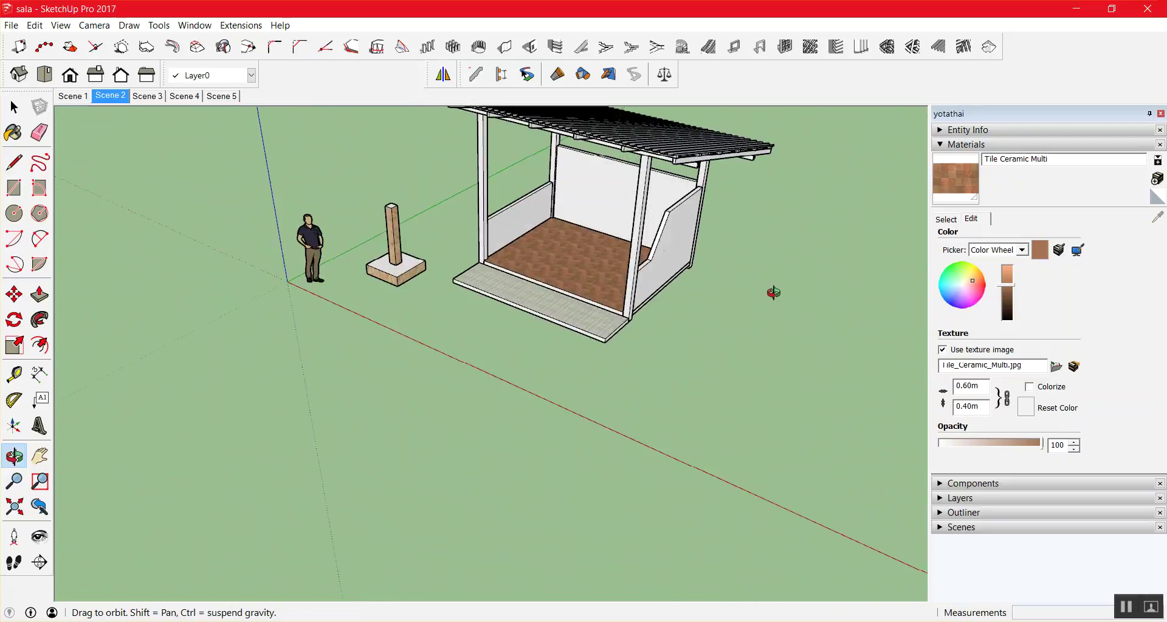
scroll(719, 250, "up", 5)
middle_click_drag(719, 249, 665, 262)
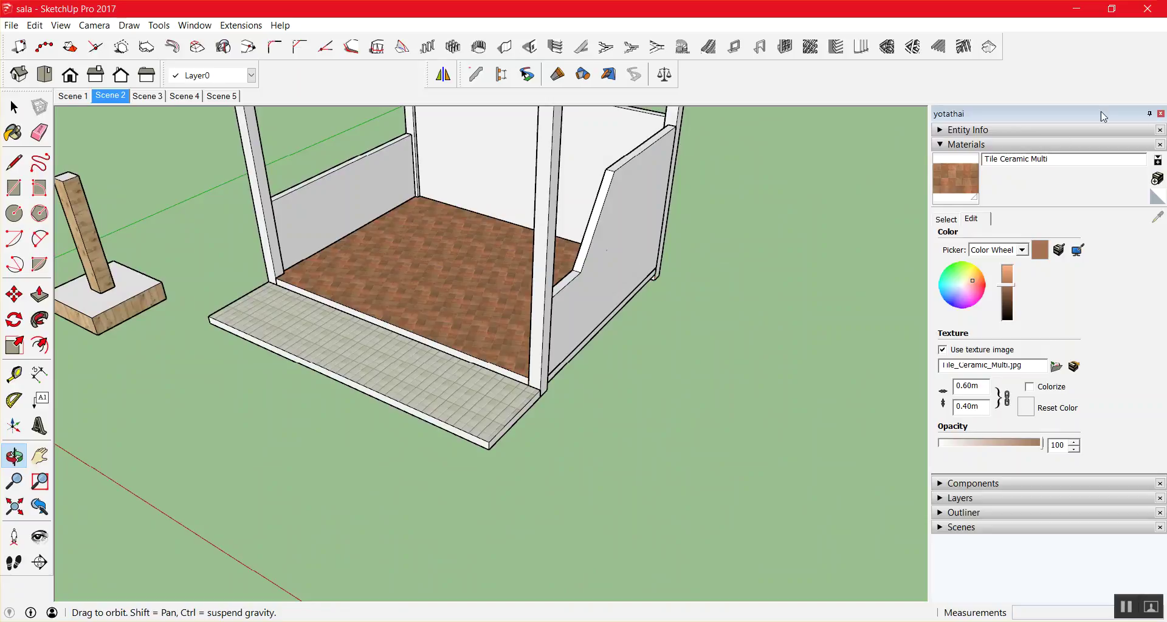
left_click(1156, 178)
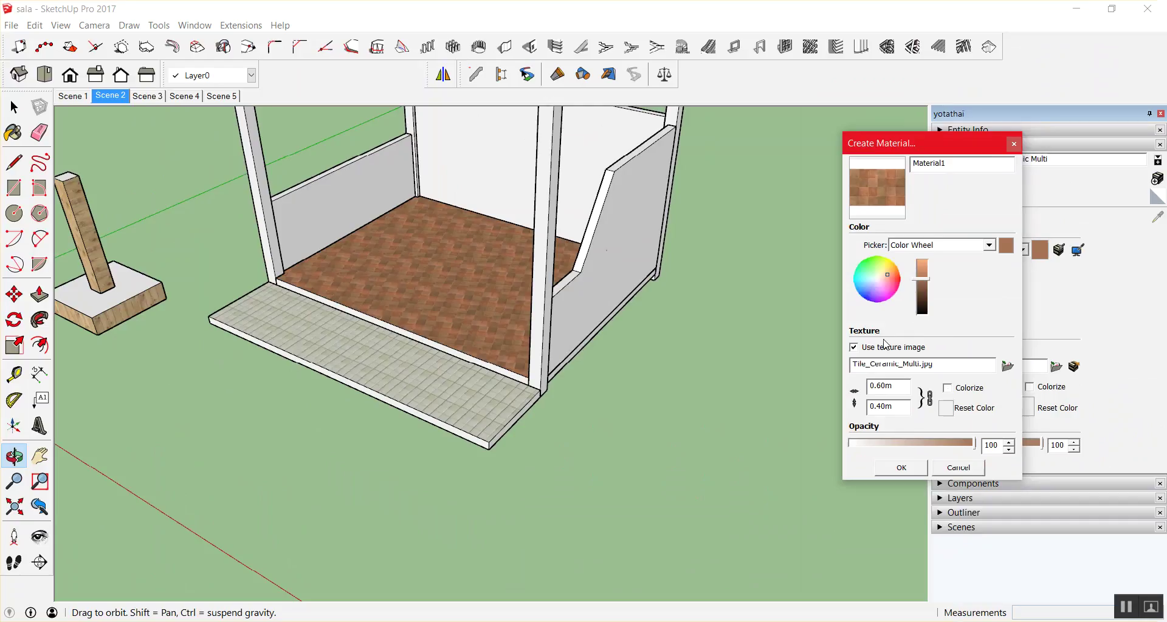
Make Material1 a plain olive colour with no texture image and give it an exterior-paint name.
left_click(854, 347)
left_click(878, 277)
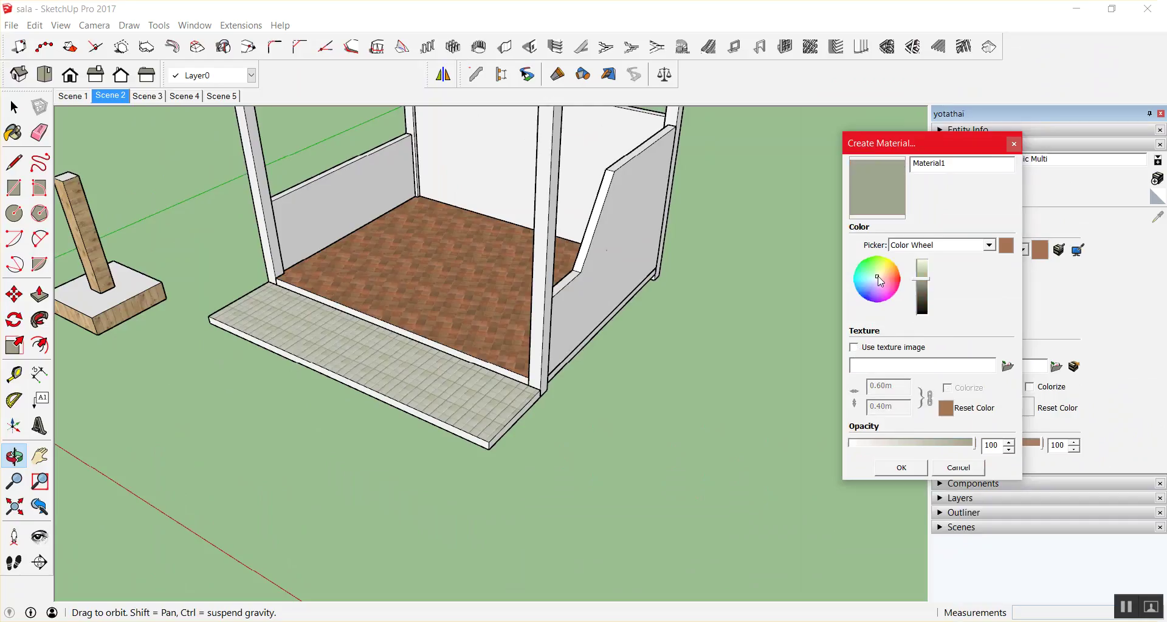
left_click_drag(879, 281, 880, 283)
left_click(867, 278)
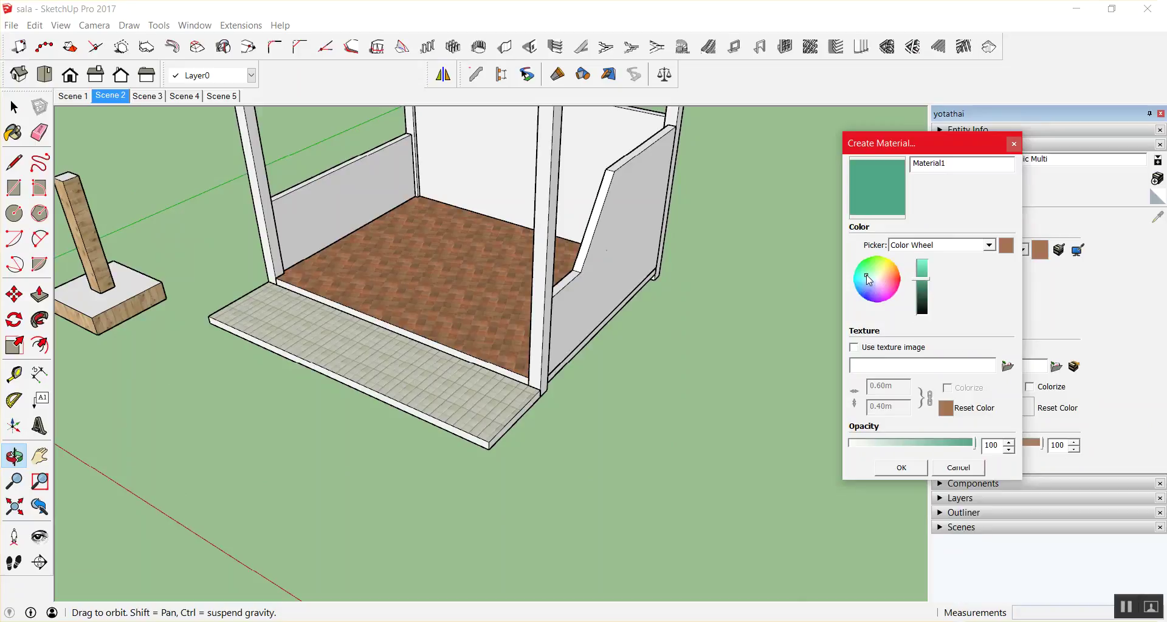
left_click_drag(867, 277, 884, 273)
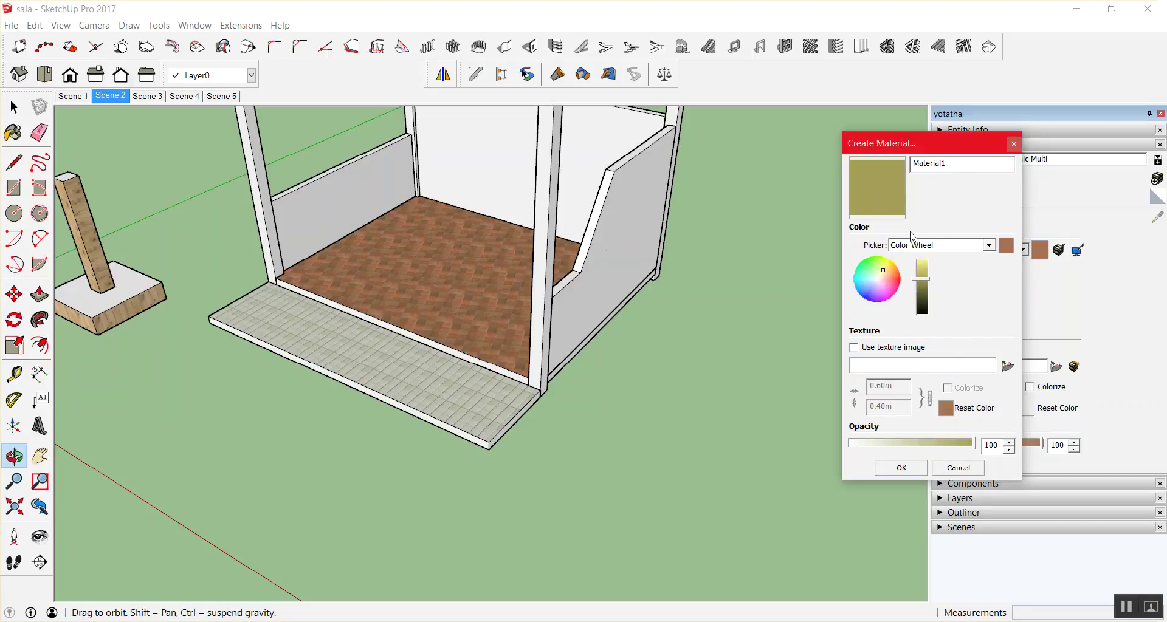
double_click(924, 163)
type("lu")
Create the olive material and paint the left low wall with it.
left_click(900, 468)
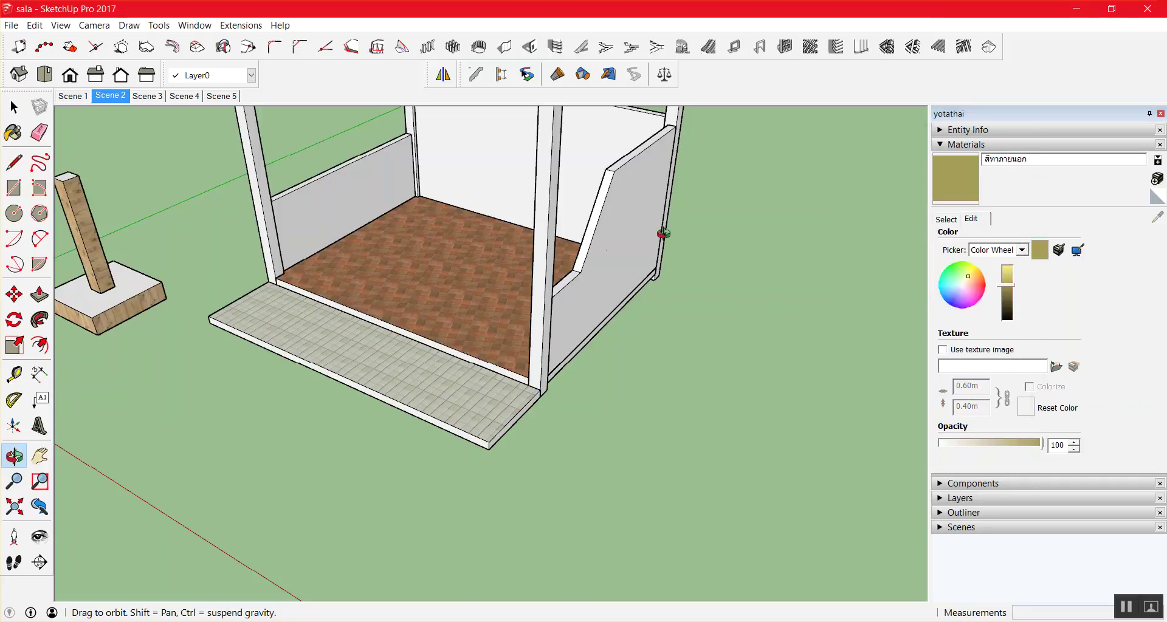
left_click(949, 177)
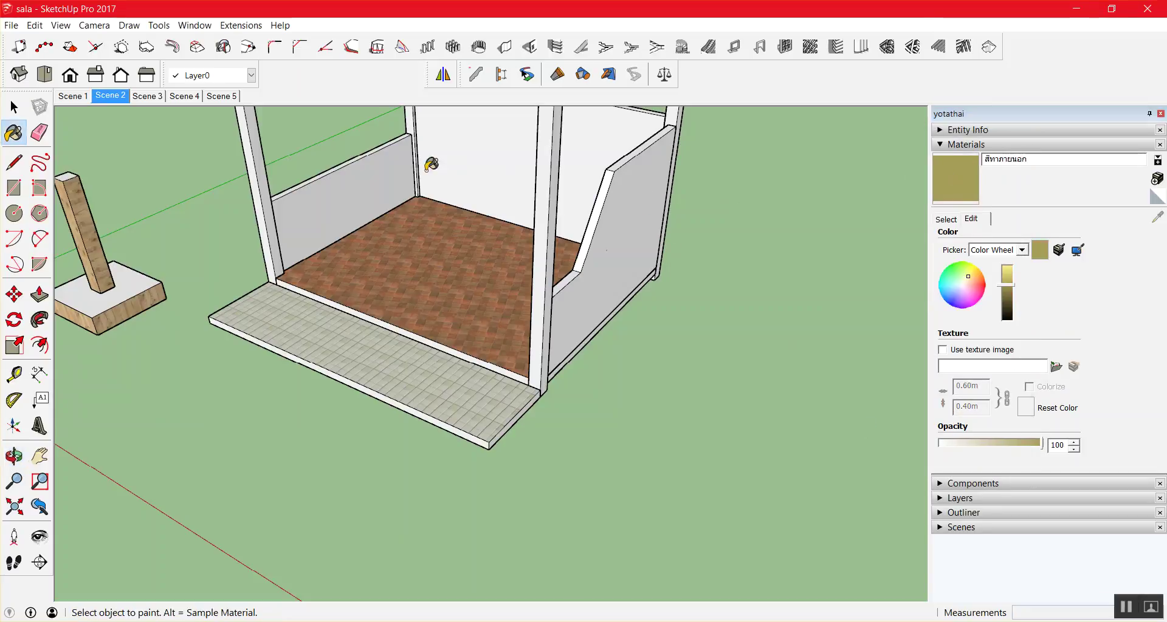
scroll(456, 162, "up", 2)
scroll(381, 154, "up", 2)
scroll(381, 155, "down", 2)
scroll(381, 155, "down", 2)
scroll(381, 152, "up", 1)
scroll(381, 151, "down", 1)
scroll(382, 151, "down", 1)
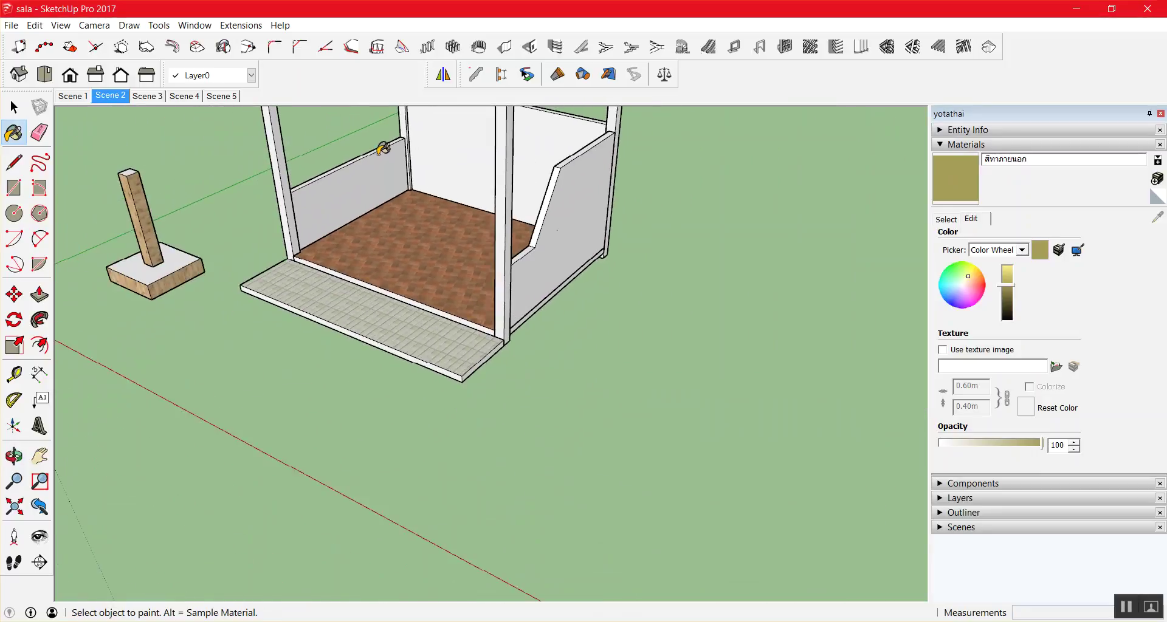
left_click(384, 147)
key("space")
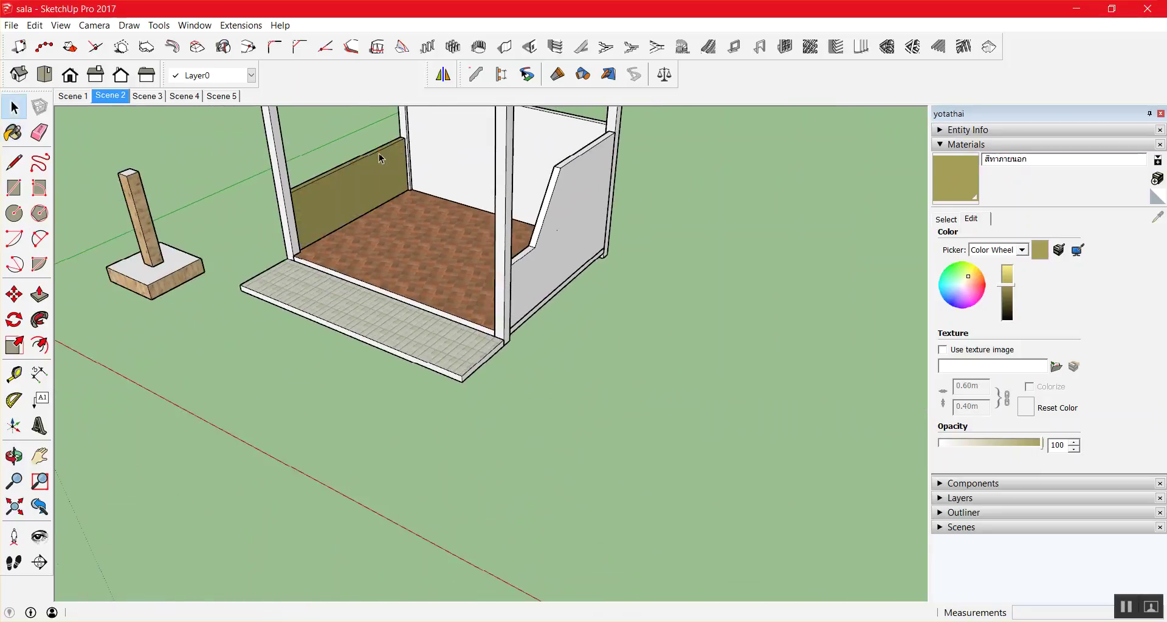
Move the front low wall panel out to the left of the frame.
mouse_move(363, 207)
middle_mouse_down()
mouse_move(735, 179)
mouse_move(556, 374)
middle_mouse_up()
left_click(475, 384)
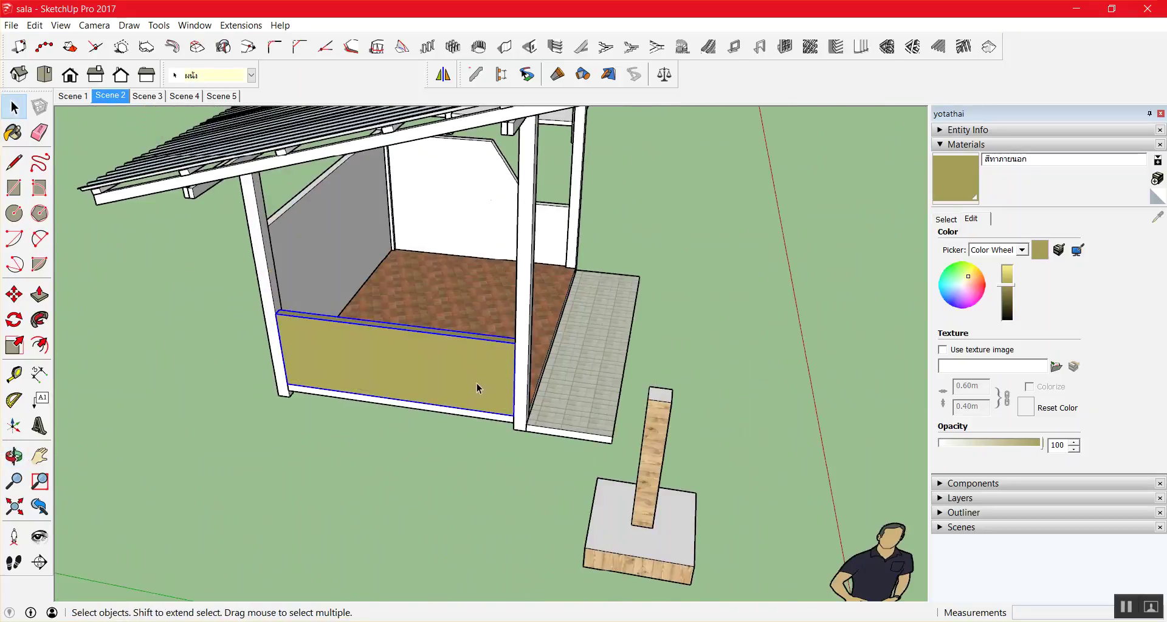
key("m")
left_click(475, 385)
left_click(286, 420)
key("space")
left_click(286, 421)
Undo the front wall panel move.
scroll(280, 374, "up", 3)
scroll(281, 359, "up", 3)
scroll(281, 359, "up", 2)
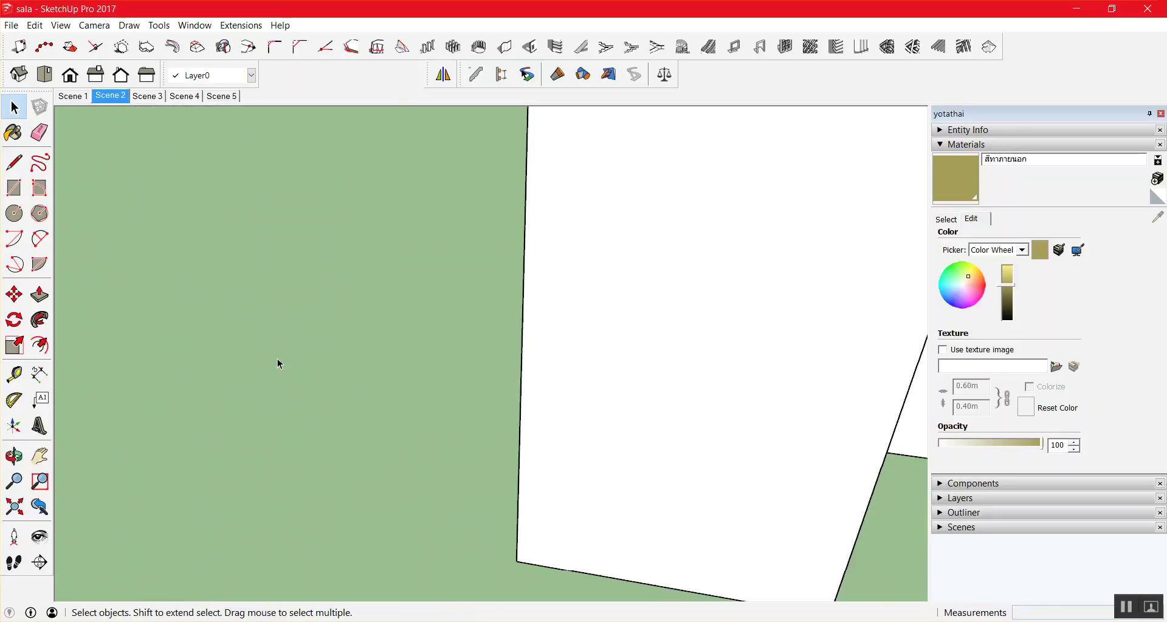
scroll(278, 364, "down", 6)
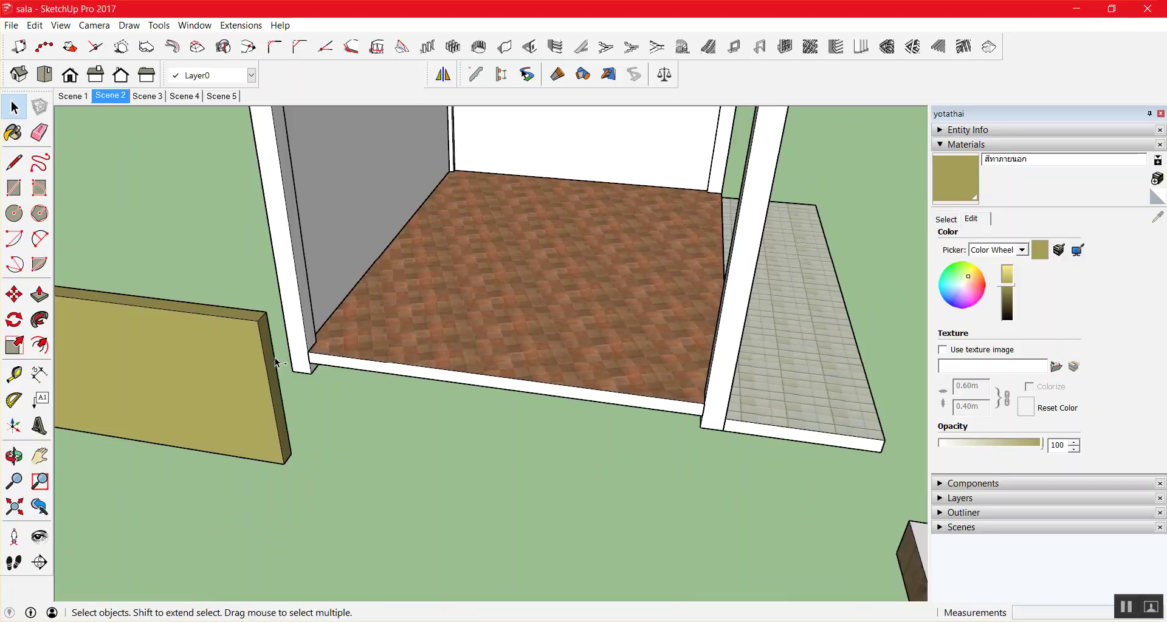
scroll(278, 364, "down", 3)
scroll(436, 426, "down", 2)
scroll(450, 365, "down", 2)
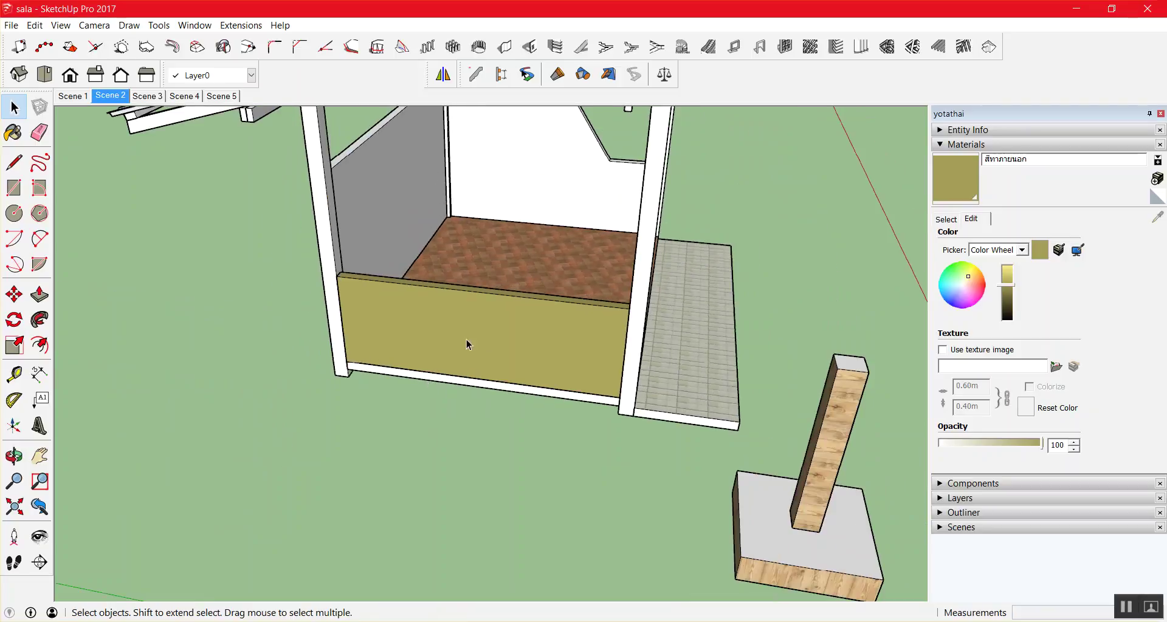
key("ctrl+z")
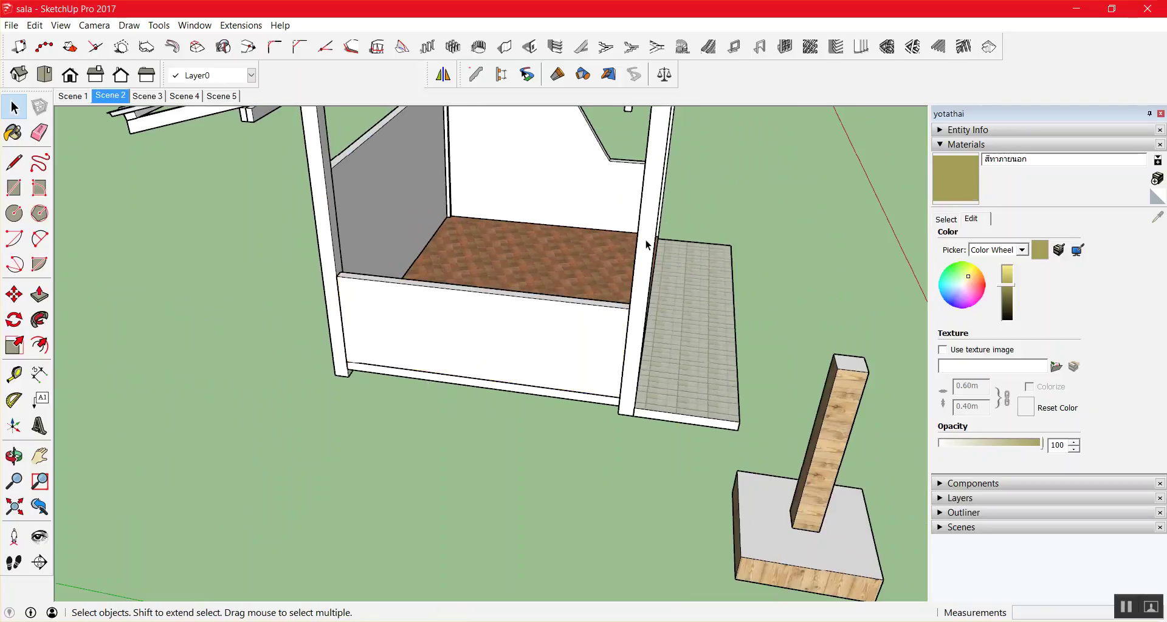
scroll(543, 316, "up", 2)
Explode the front low wall panel group.
left_click(531, 322)
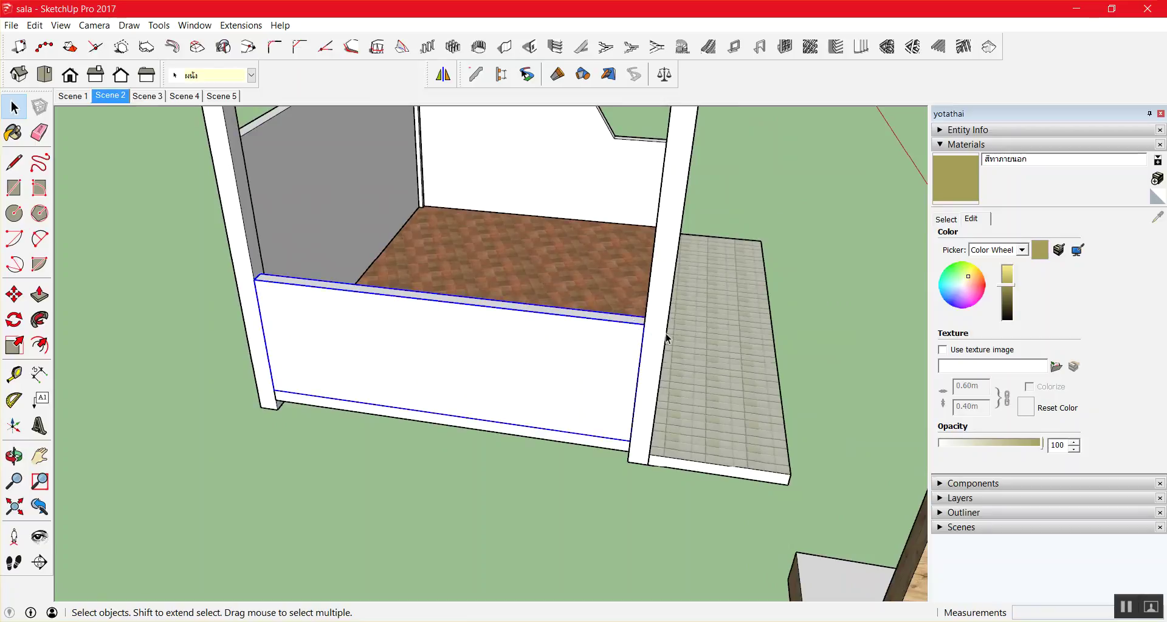
key("o")
mouse_move(693, 339)
left_mouse_down()
mouse_move(279, 339)
mouse_move(271, 271)
mouse_move(242, 290)
mouse_move(373, 260)
mouse_move(787, 260)
mouse_move(547, 351)
mouse_move(634, 351)
left_mouse_up()
key("space")
right_click(521, 342)
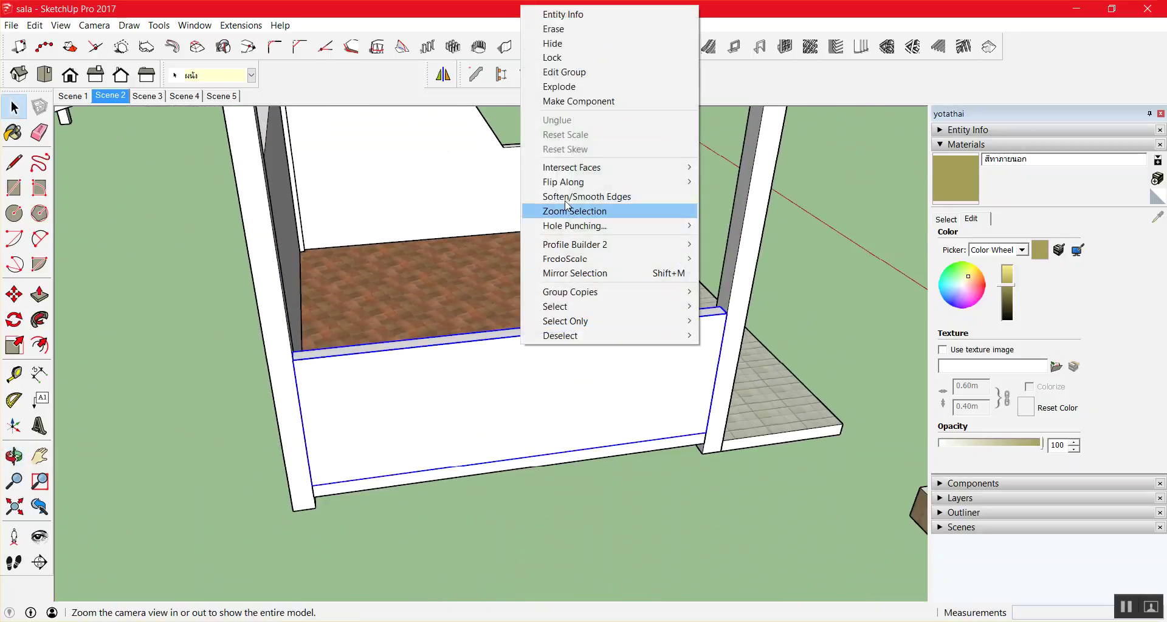
left_click(590, 88)
left_click(635, 475)
Paint the front low panel and the inside of the left low wall olive.
left_click(970, 189)
left_click(621, 371)
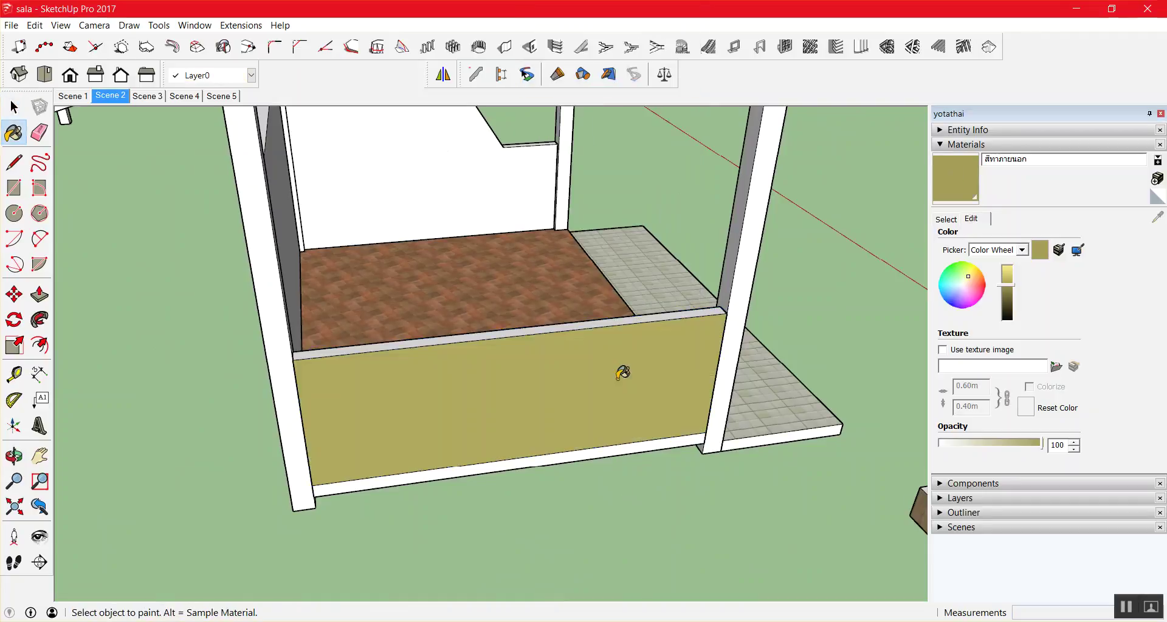
mouse_move(667, 338)
middle_mouse_down()
mouse_move(641, 281)
mouse_move(71, 368)
middle_mouse_up()
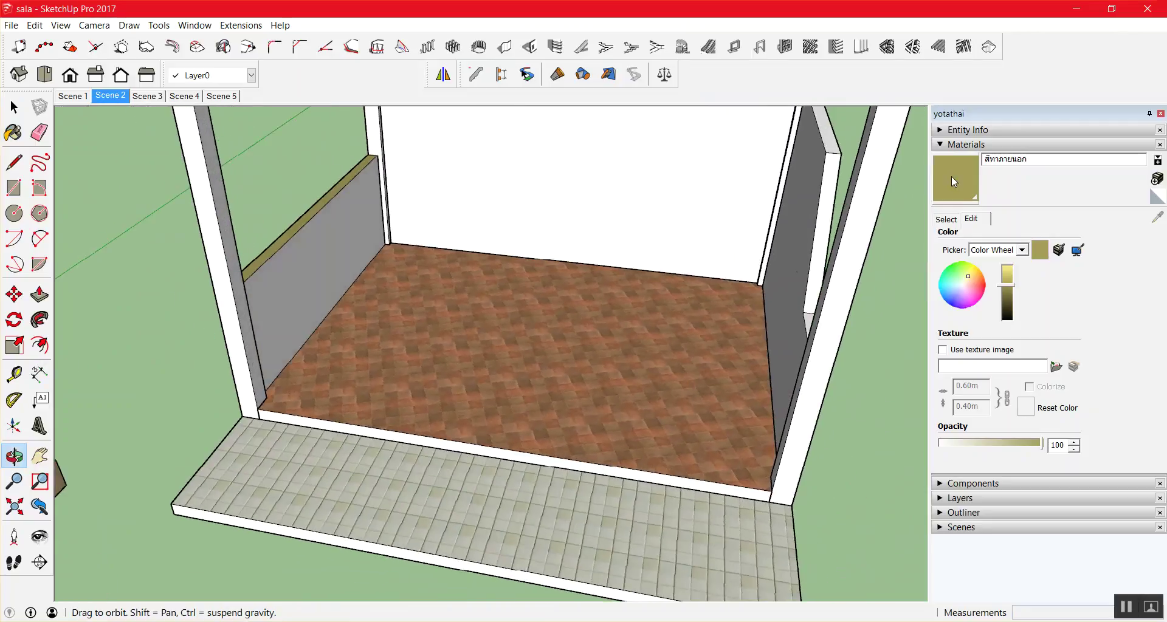
left_click(357, 234)
key("space")
left_click(397, 251)
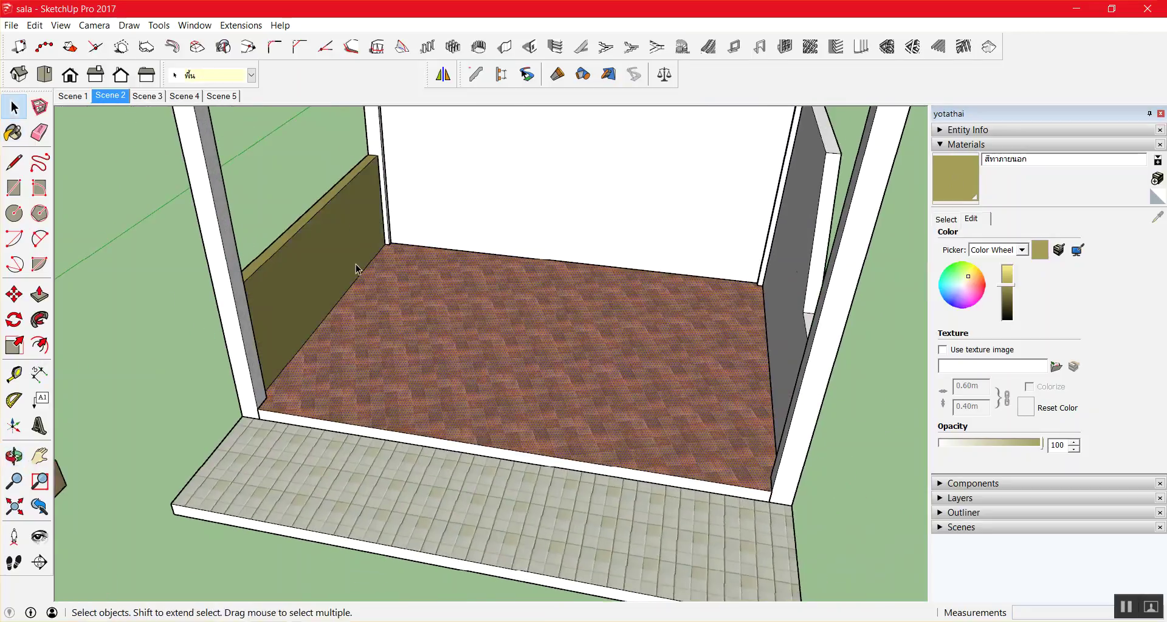
triple_click(336, 217)
right_click(338, 216)
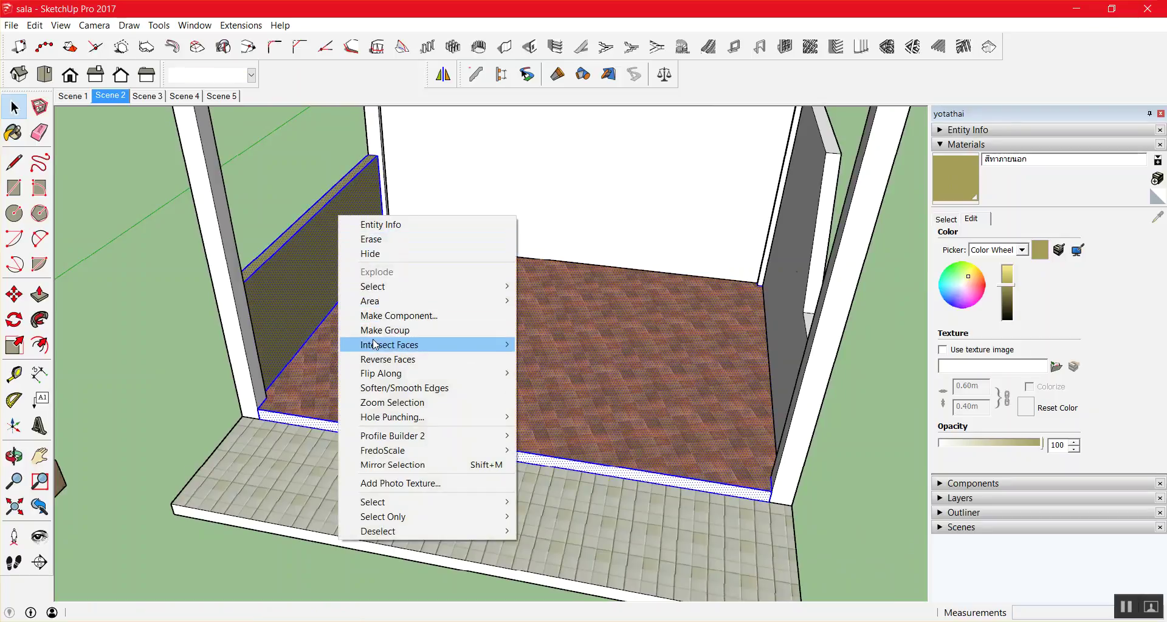
left_click(458, 330)
left_click(839, 420)
left_click(352, 259)
key("Escape")
left_click(329, 204)
key("Escape")
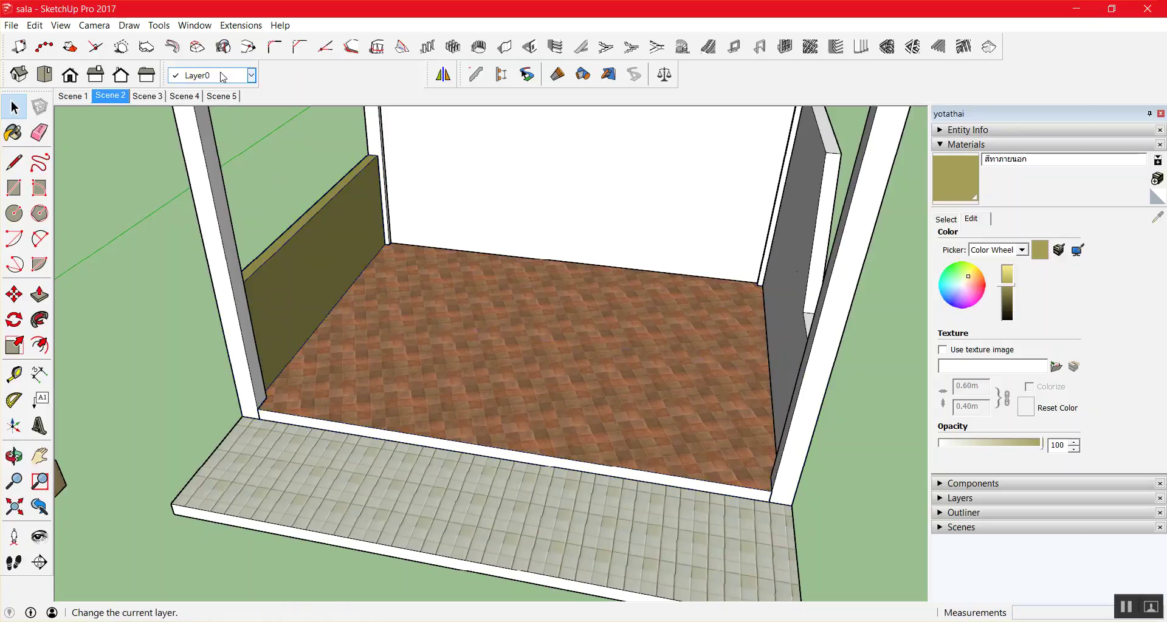
left_click(406, 225)
left_click(804, 196)
left_click(340, 255)
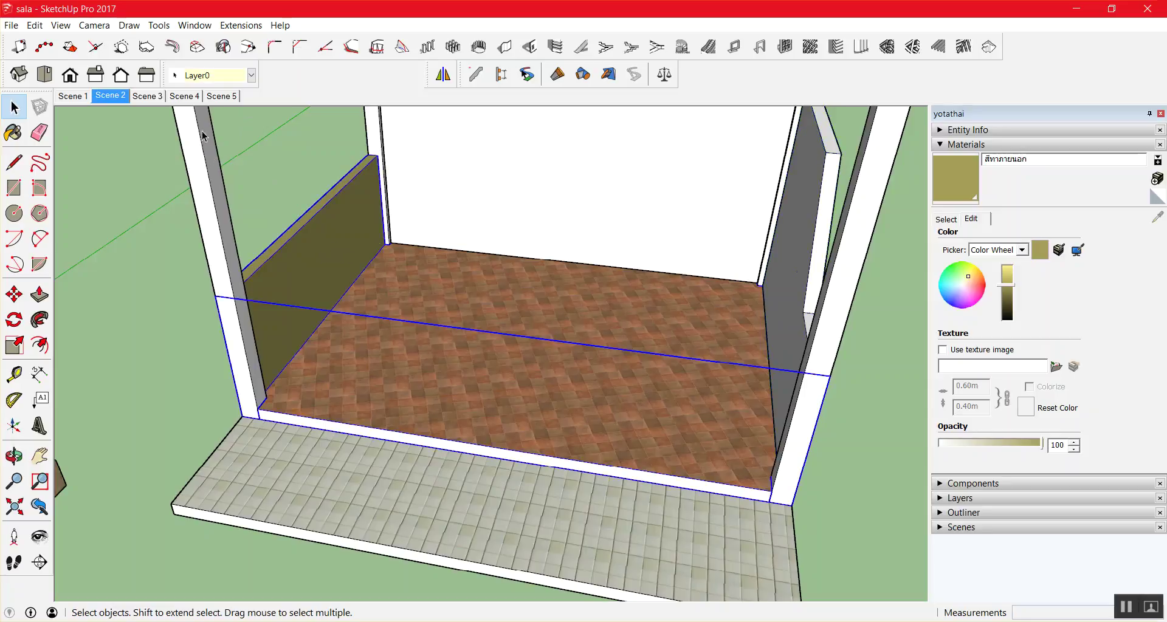
left_click(246, 187)
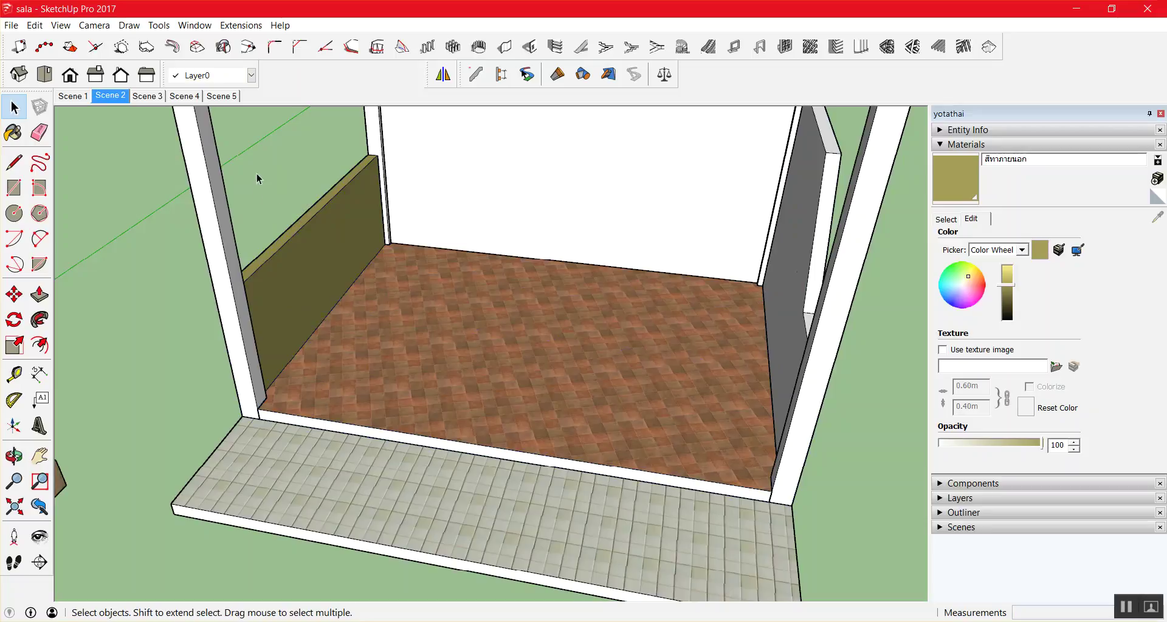
left_click(290, 239)
left_click(284, 232)
left_click(283, 234)
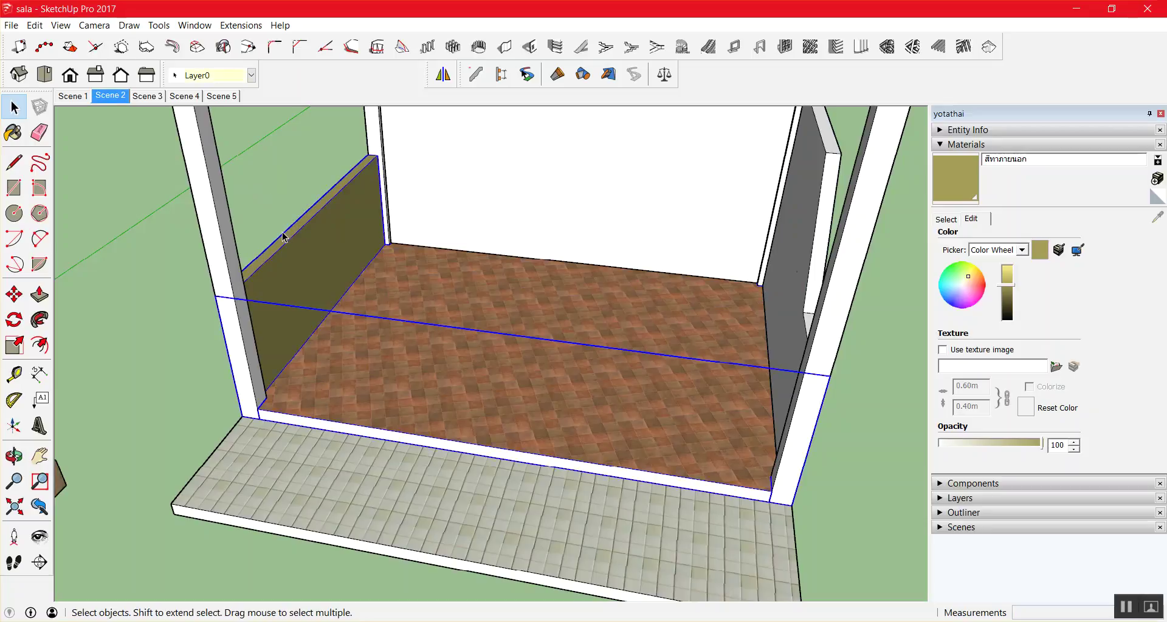
left_click(275, 236)
key("ctrl+z")
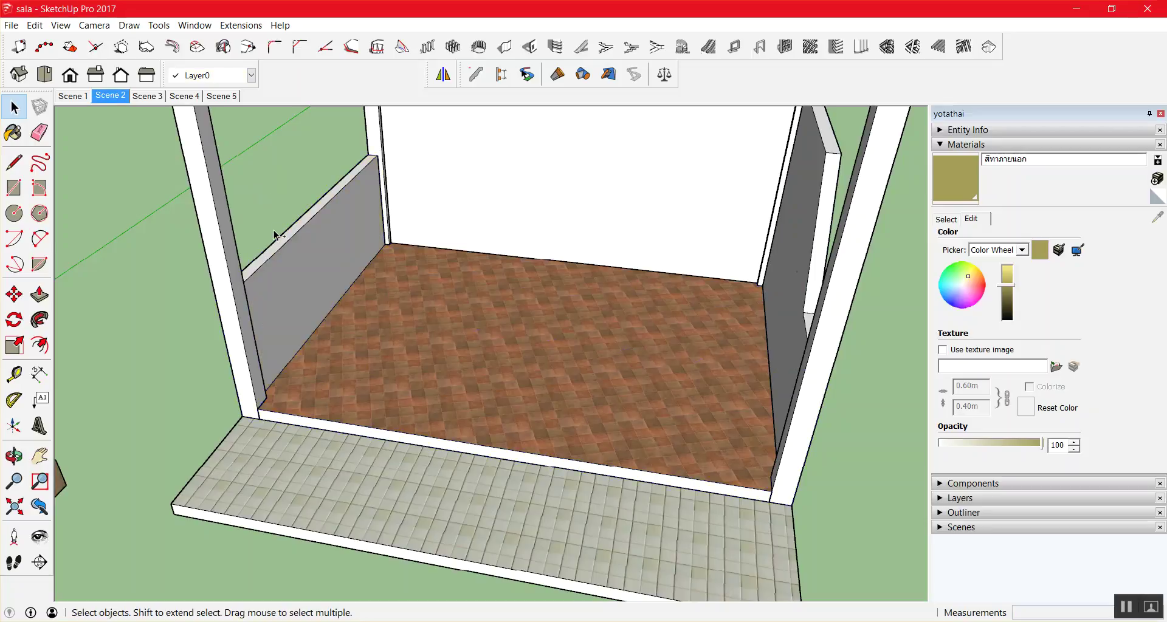
middle_click_drag(328, 258, 281, 299)
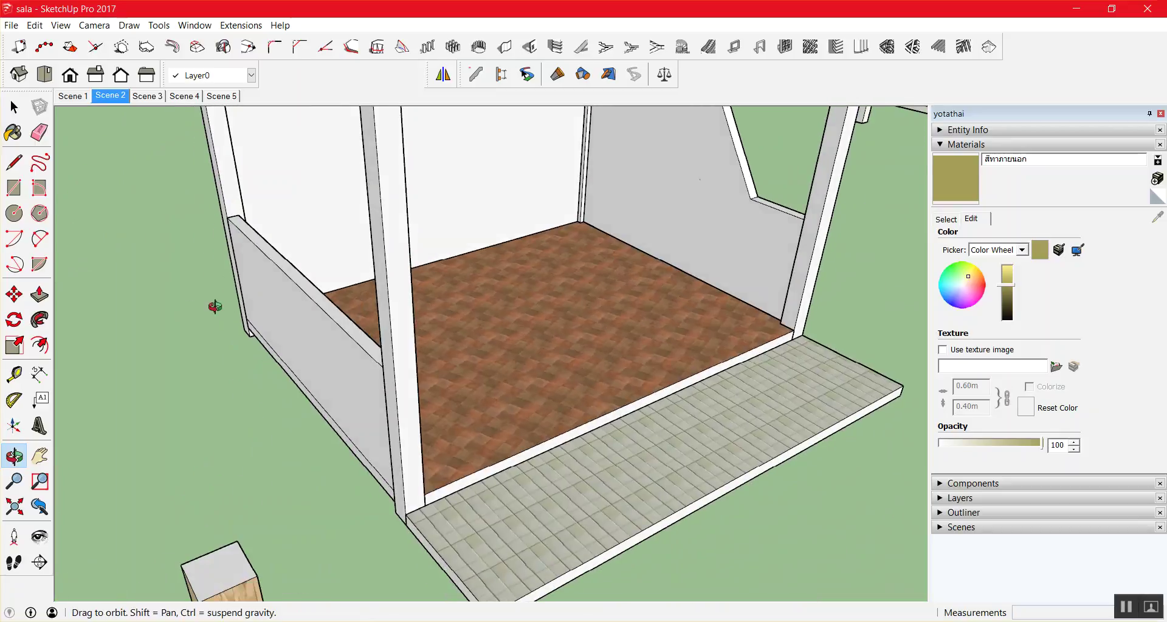
left_click(281, 299)
left_click(258, 294)
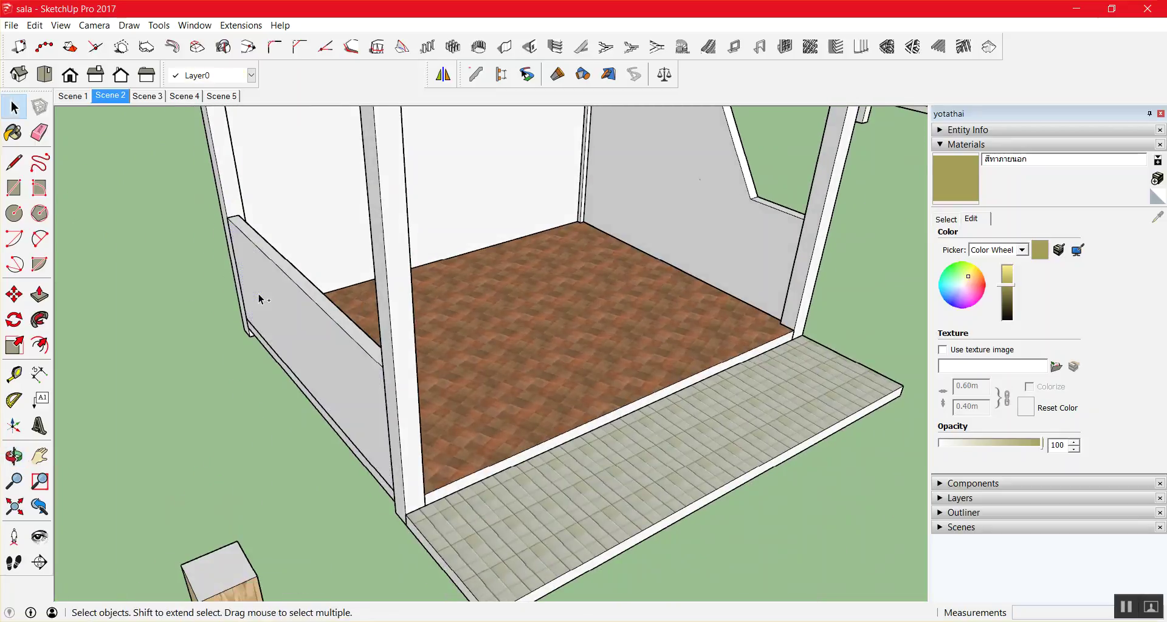
left_click(257, 295)
Open the low left wall group and paint its large face and top strip olive.
left_click(221, 279)
scroll(221, 280, "up", 5)
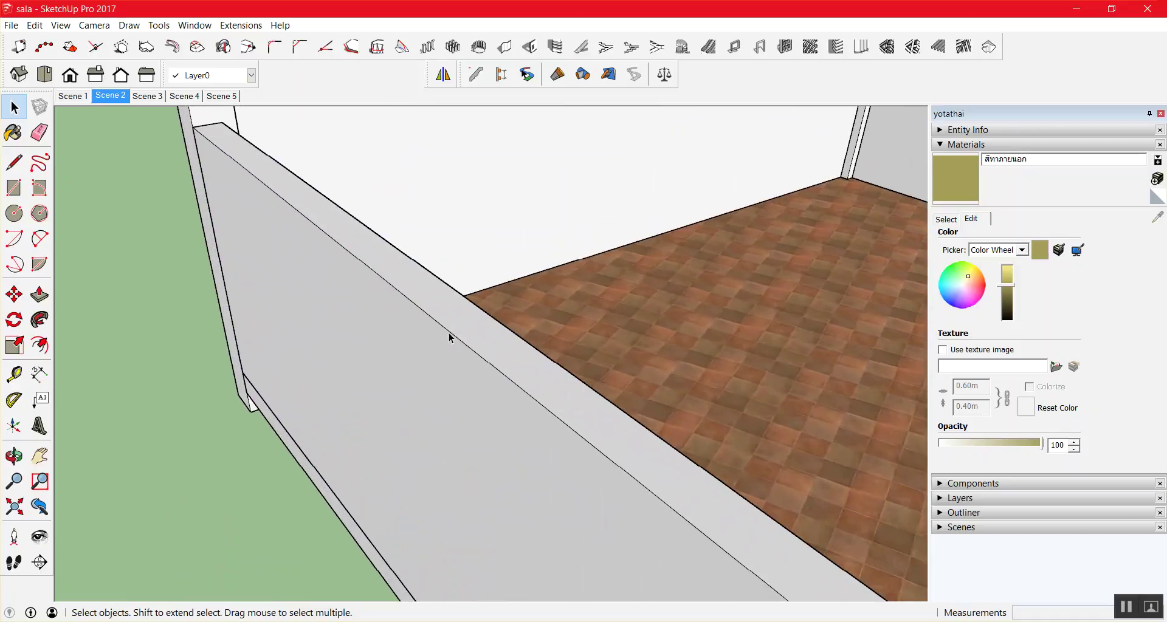
double_click(415, 327)
double_click(384, 342)
left_click(968, 188)
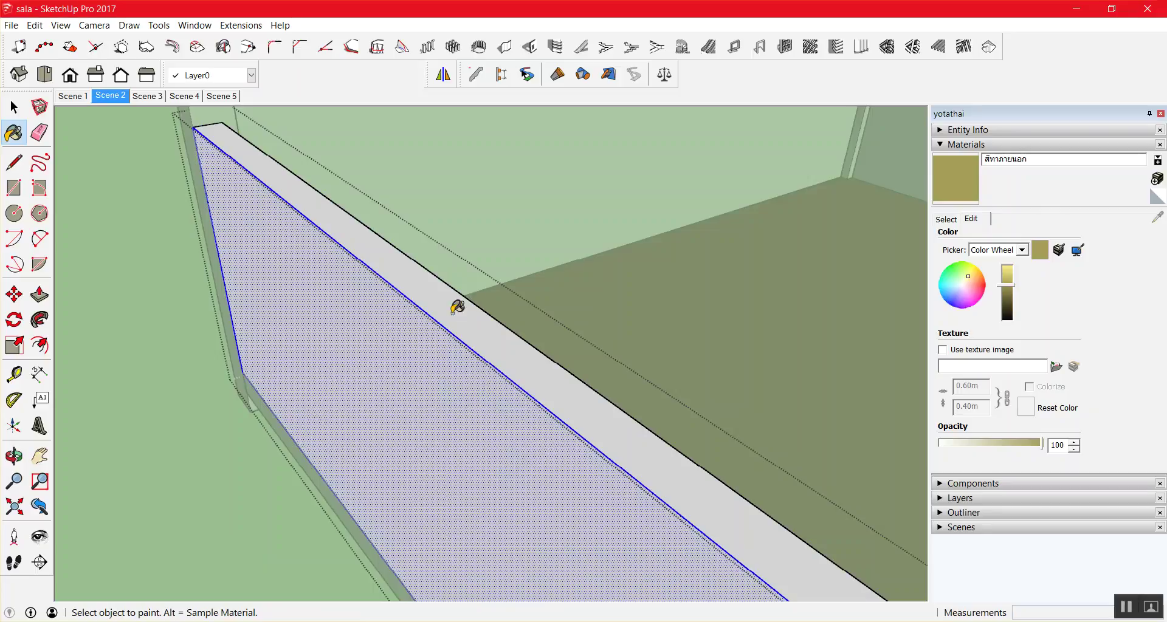
left_click(423, 298)
left_click(490, 328)
Paint the other side of the low wall olive as well.
middle_click_drag(590, 325, 216, 223)
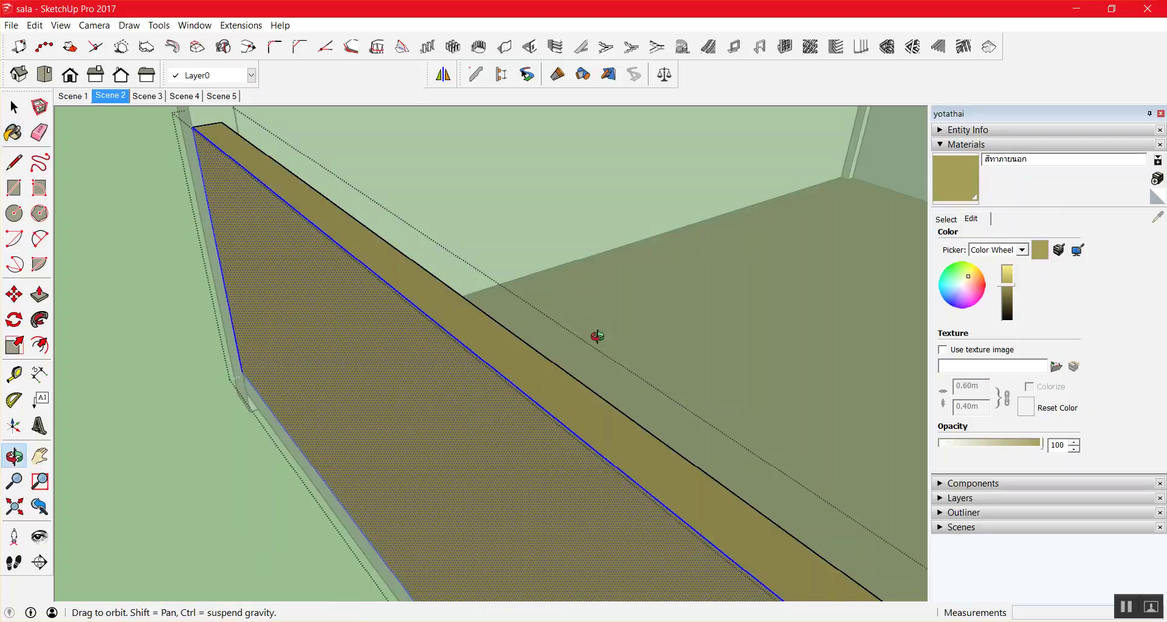
left_click(956, 182)
left_click(216, 222)
scroll(386, 256, "down", 3)
scroll(453, 295, "down", 3)
key("space")
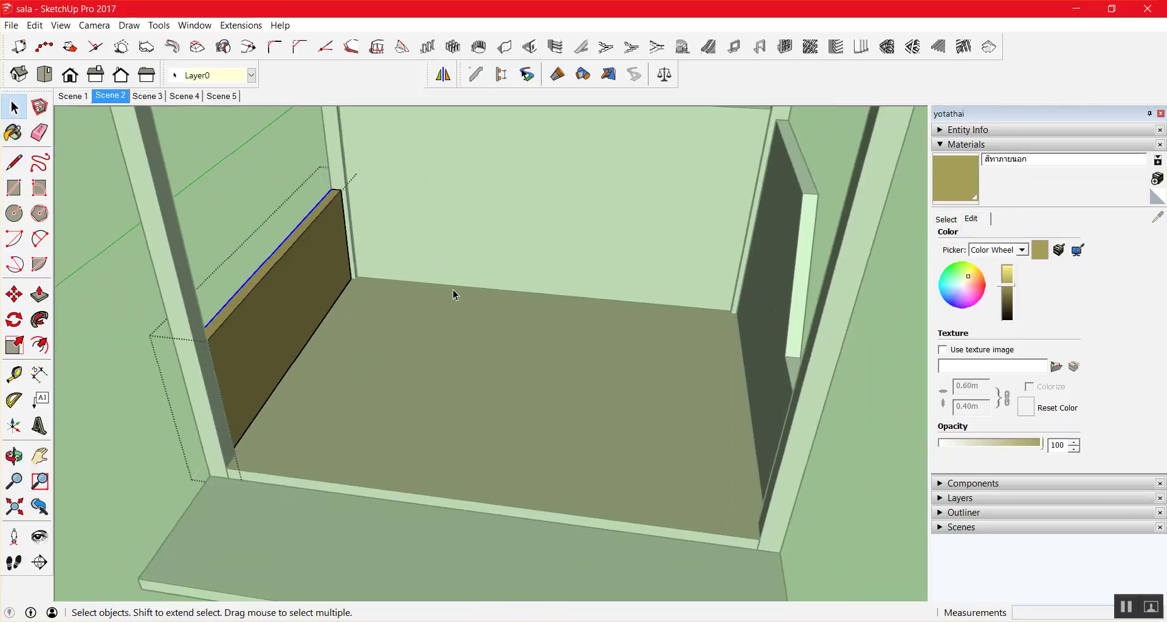
Select the front step slab and put it on the ผนัง layer.
left_click(314, 245)
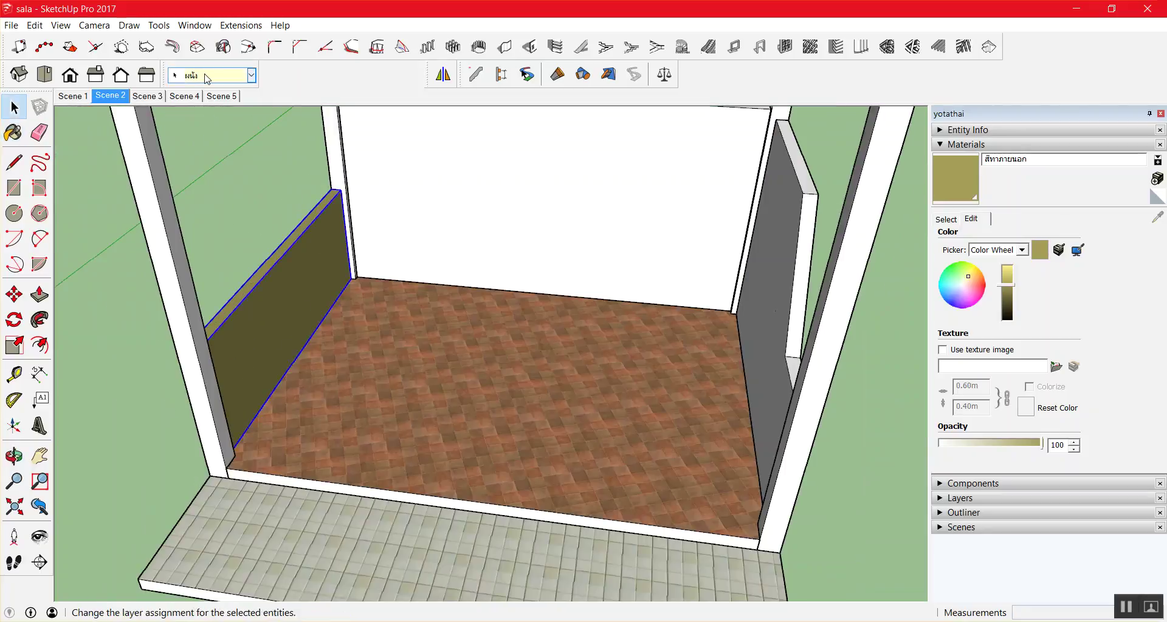
key("ctrl+a")
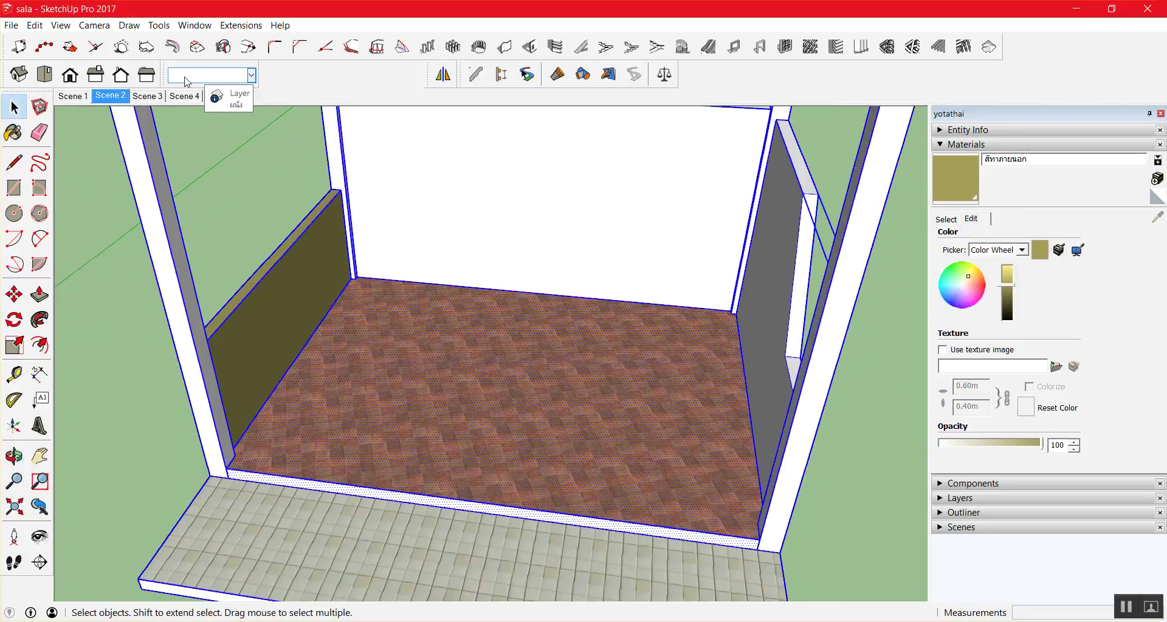
left_click(286, 237)
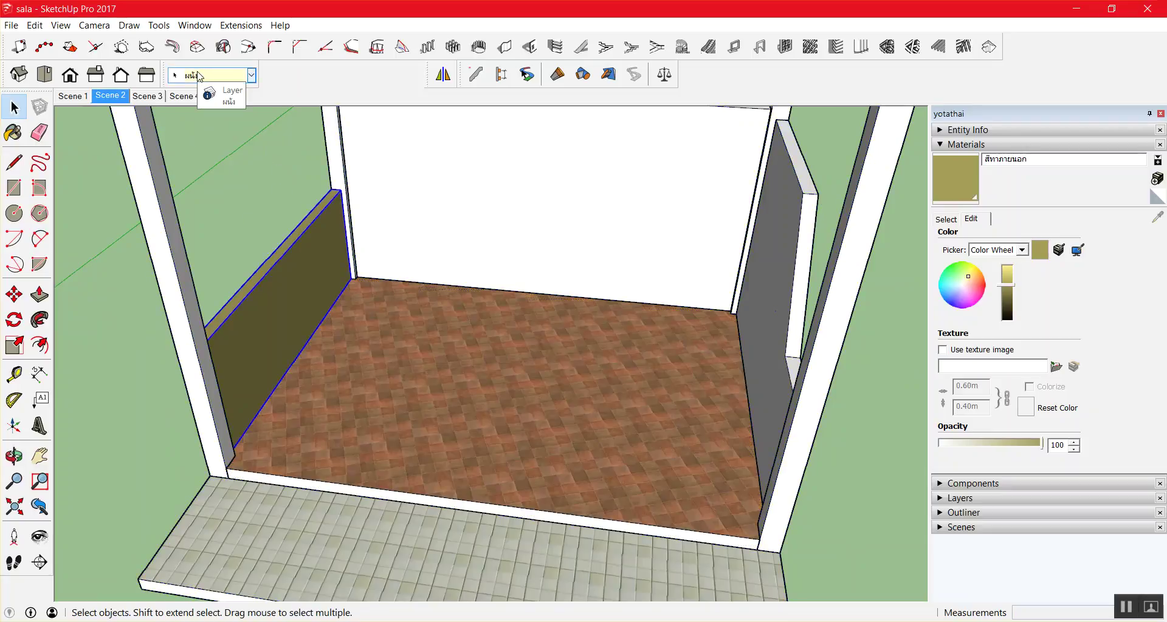
scroll(254, 398, "down", 3)
scroll(250, 438, "down", 2)
left_click(246, 477)
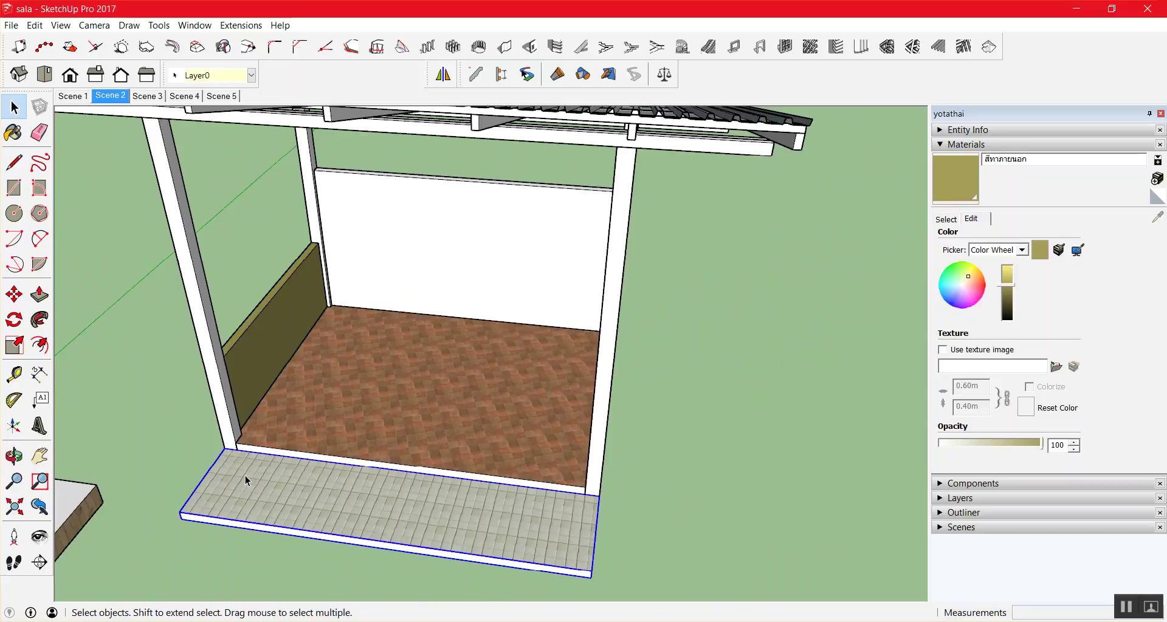
scroll(246, 476, "up", 2)
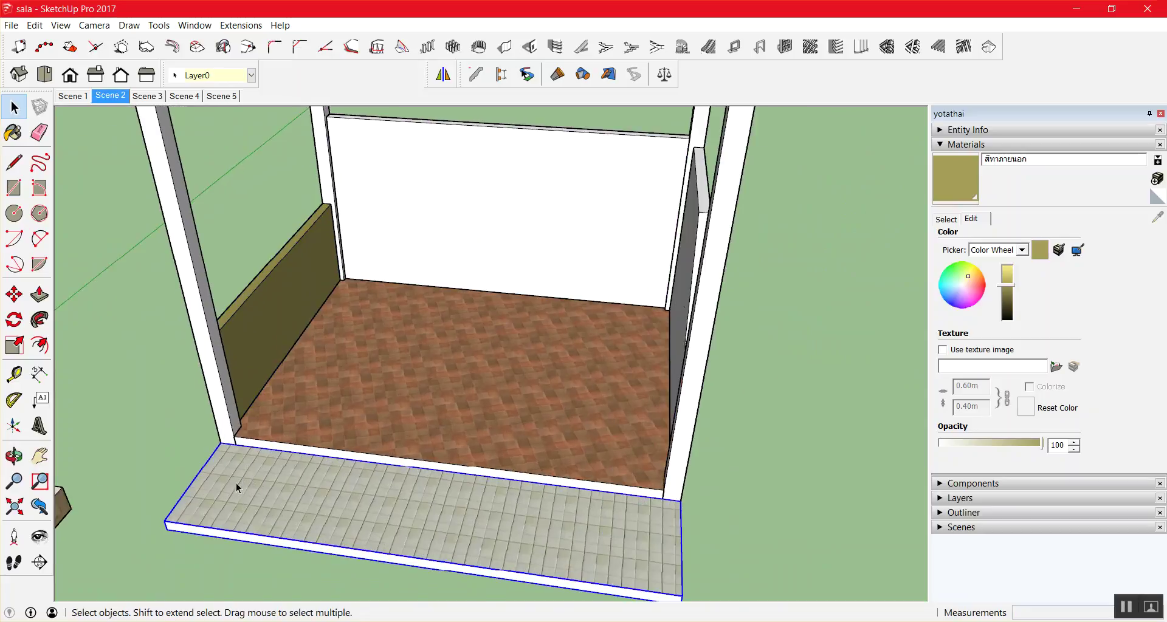
left_click(214, 77)
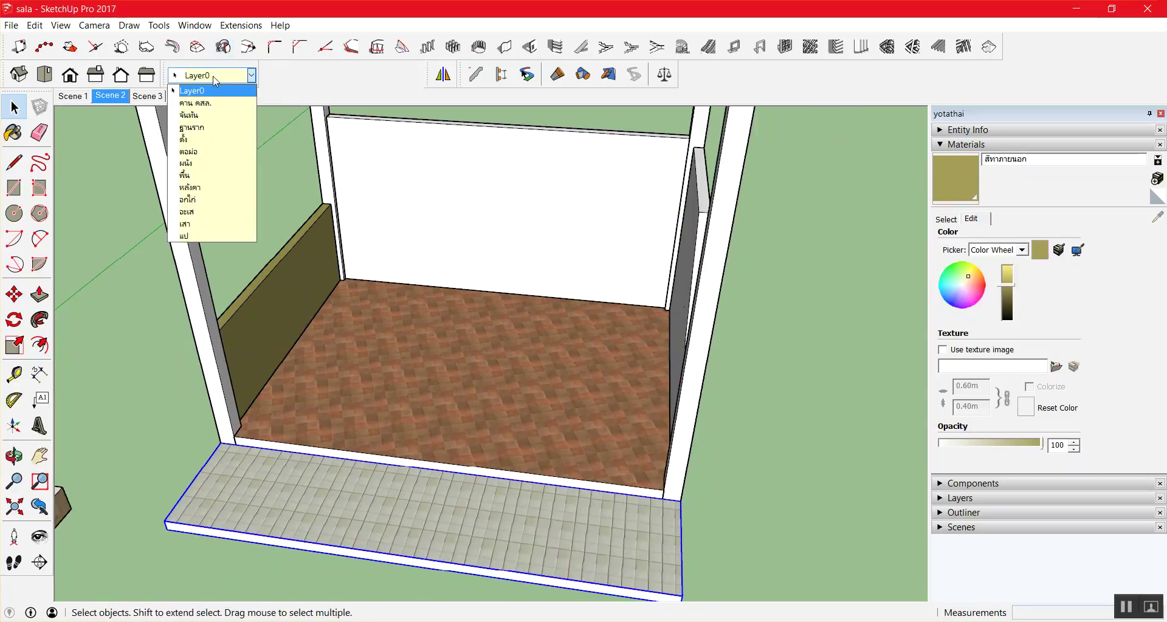
left_click(186, 164)
Reassign the front step slab to the พื้น floor layer.
left_click(520, 410)
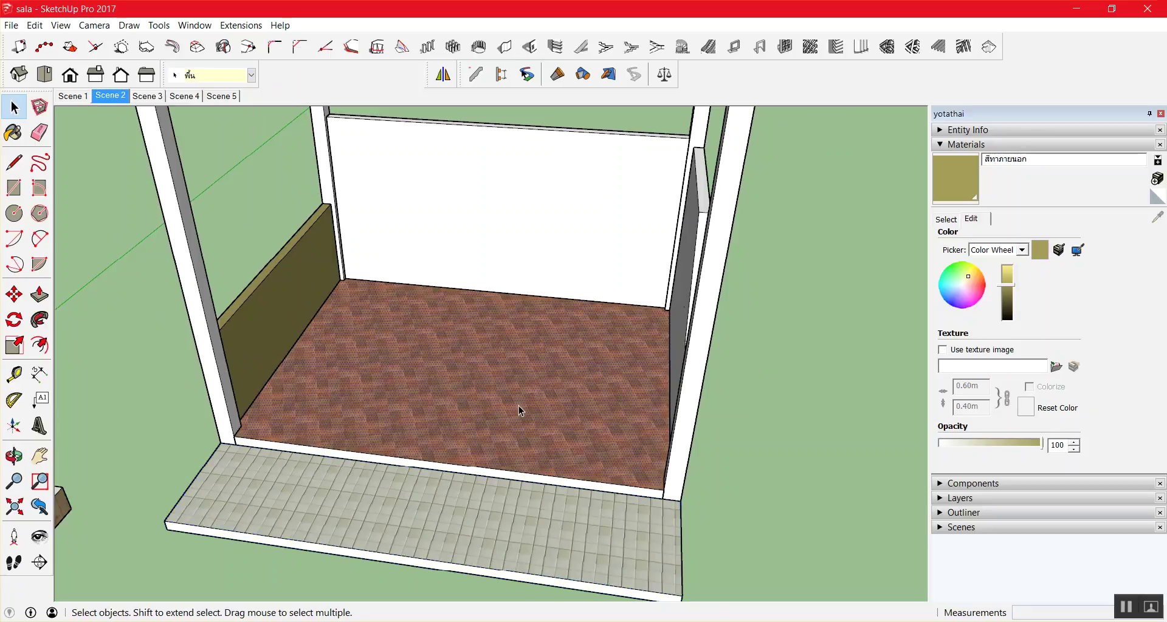
left_click(338, 466)
left_click(213, 75)
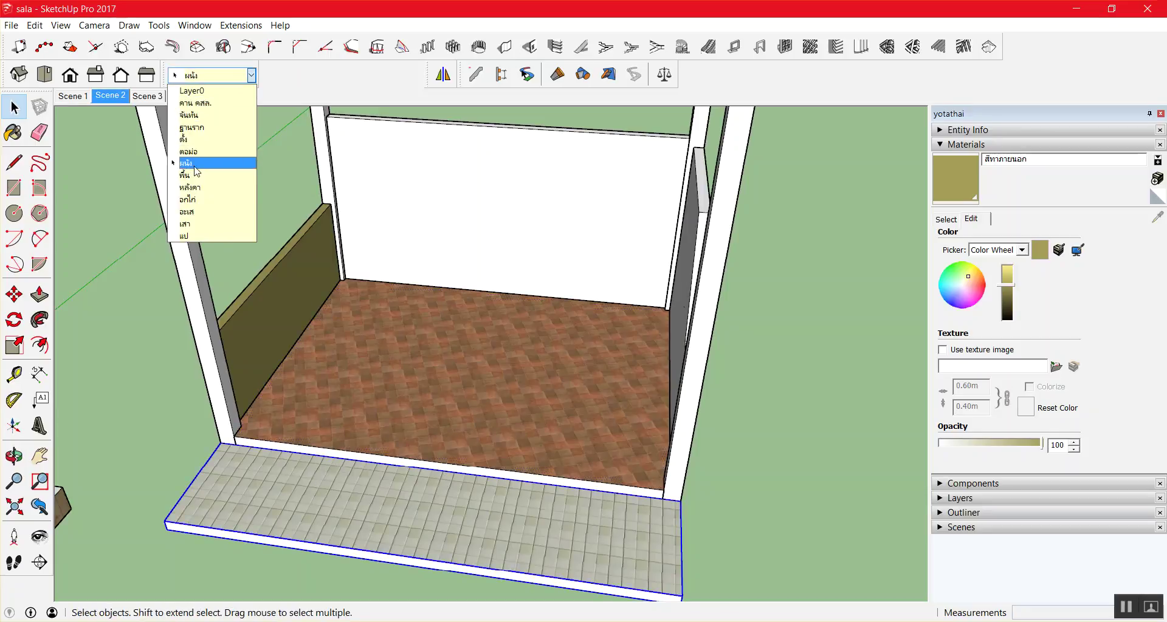
left_click(196, 176)
left_click(365, 326)
left_click(213, 75)
left_click(198, 176)
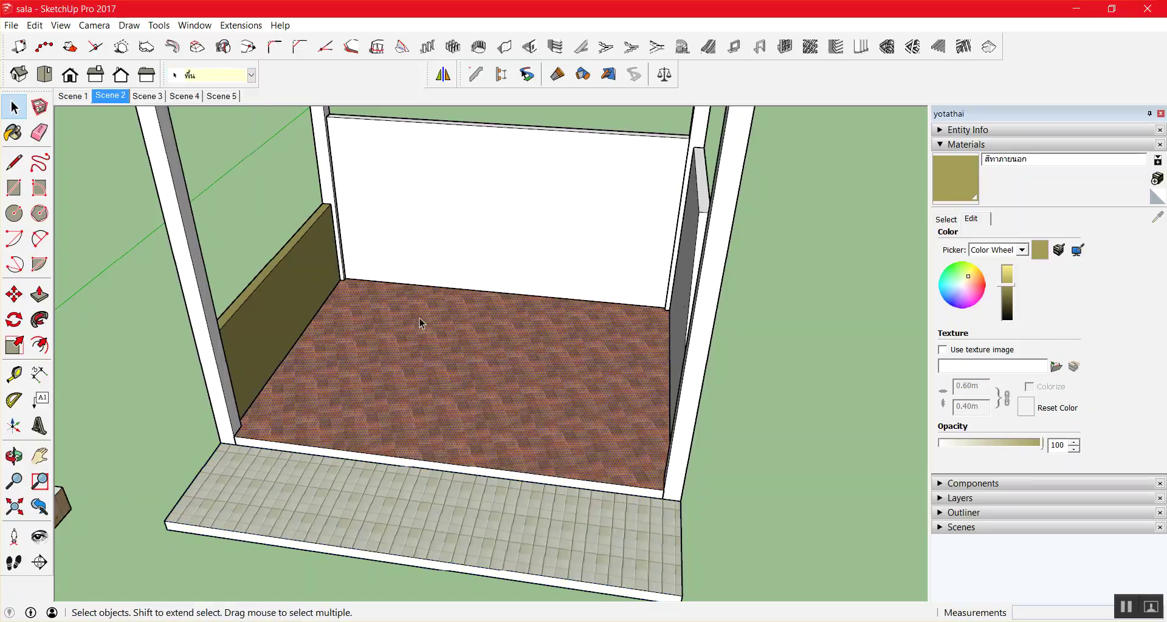
left_click(698, 312)
scroll(461, 199, "down", 3)
scroll(496, 115, "down", 2)
scroll(508, 183, "down", 2)
Orbit to a side view and shift the olive material toward grey-green.
key("o")
mouse_move(659, 222)
left_mouse_down()
mouse_move(634, 251)
mouse_move(737, 226)
mouse_move(623, 276)
mouse_move(503, 282)
mouse_move(471, 295)
left_mouse_up()
scroll(471, 295, "up", 3)
scroll(462, 291, "up", 3)
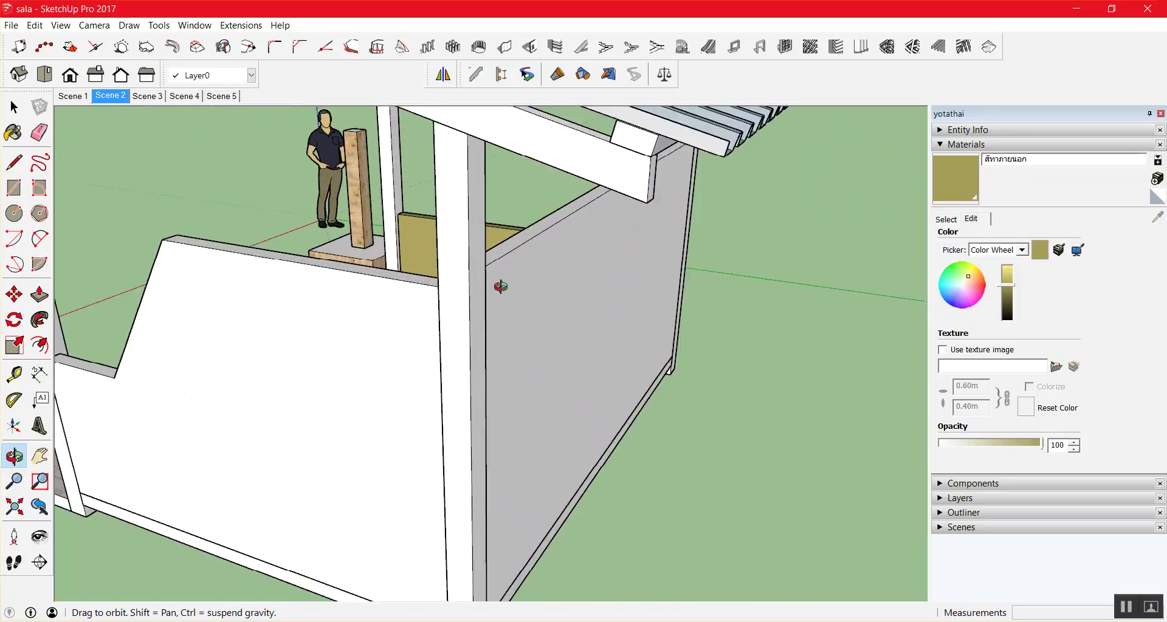
scroll(495, 286, "up", 3)
scroll(540, 297, "up", 2)
scroll(591, 301, "up", 1)
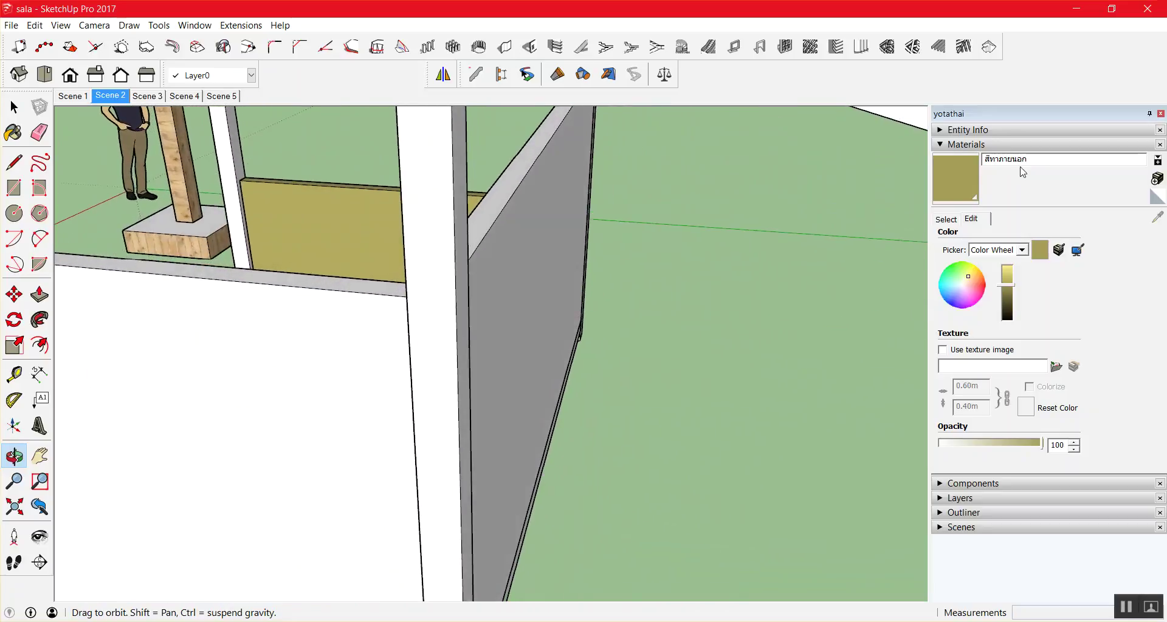
left_click(953, 177)
left_click_drag(967, 286, 961, 285)
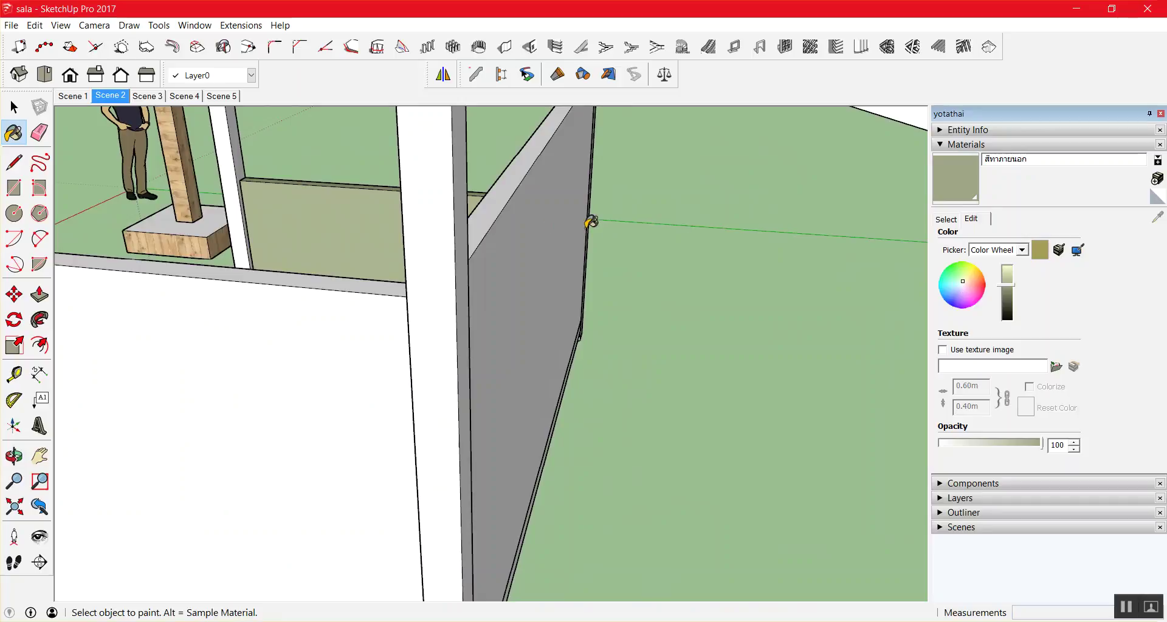
key("space")
left_click(515, 195)
Lighten the material's brightness and settle on a muted green.
left_click_drag(961, 281, 961, 289)
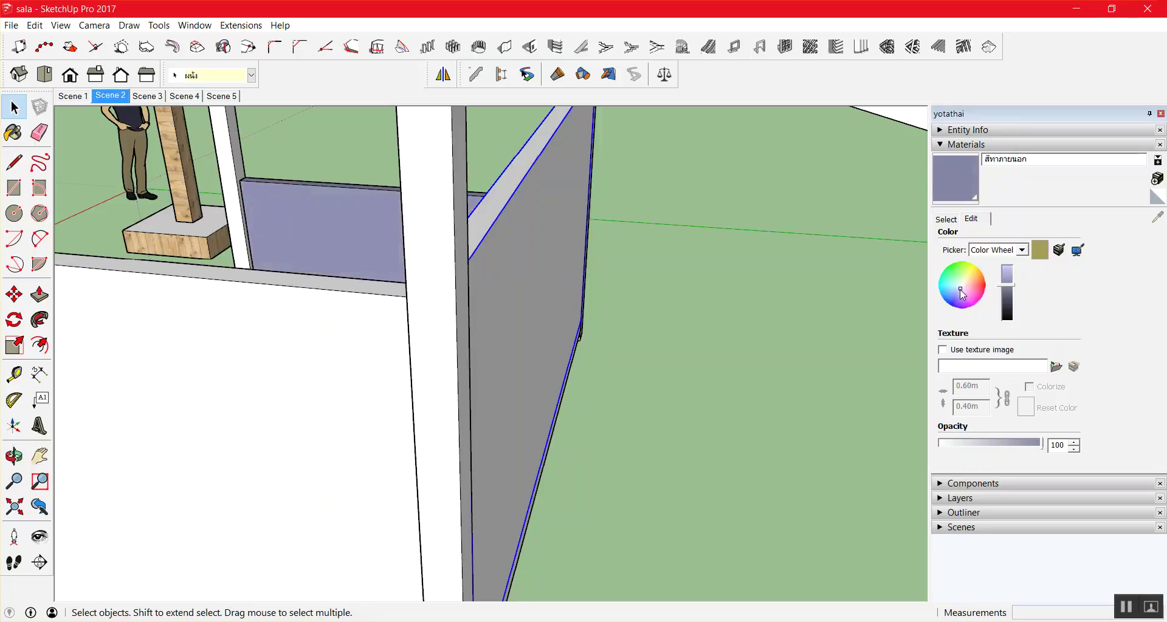
left_click_drag(1004, 288, 1005, 287)
mouse_move(1006, 279)
left_mouse_down()
mouse_move(947, 277)
mouse_move(1006, 297)
mouse_move(1007, 310)
mouse_move(1005, 296)
left_mouse_up()
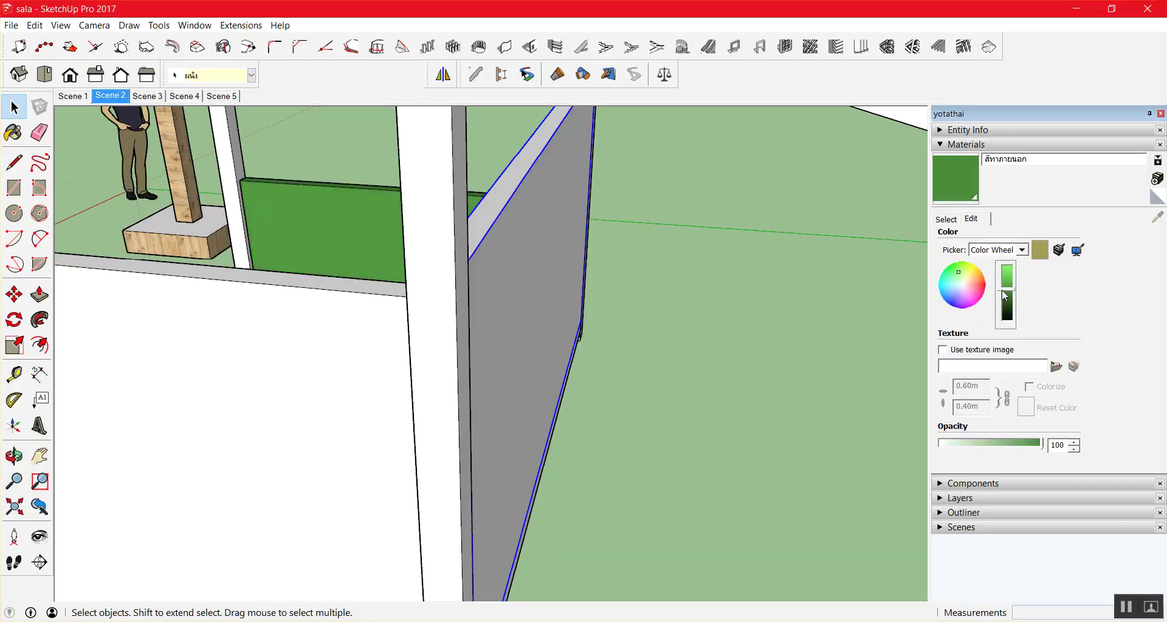
left_click(960, 281)
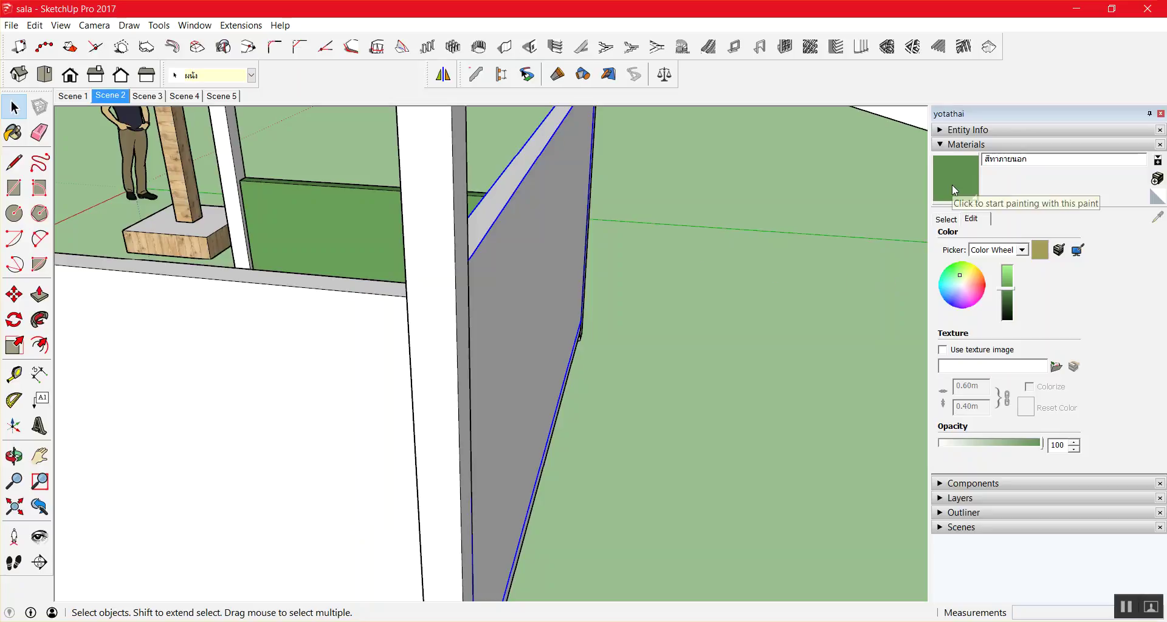
double_click(552, 214)
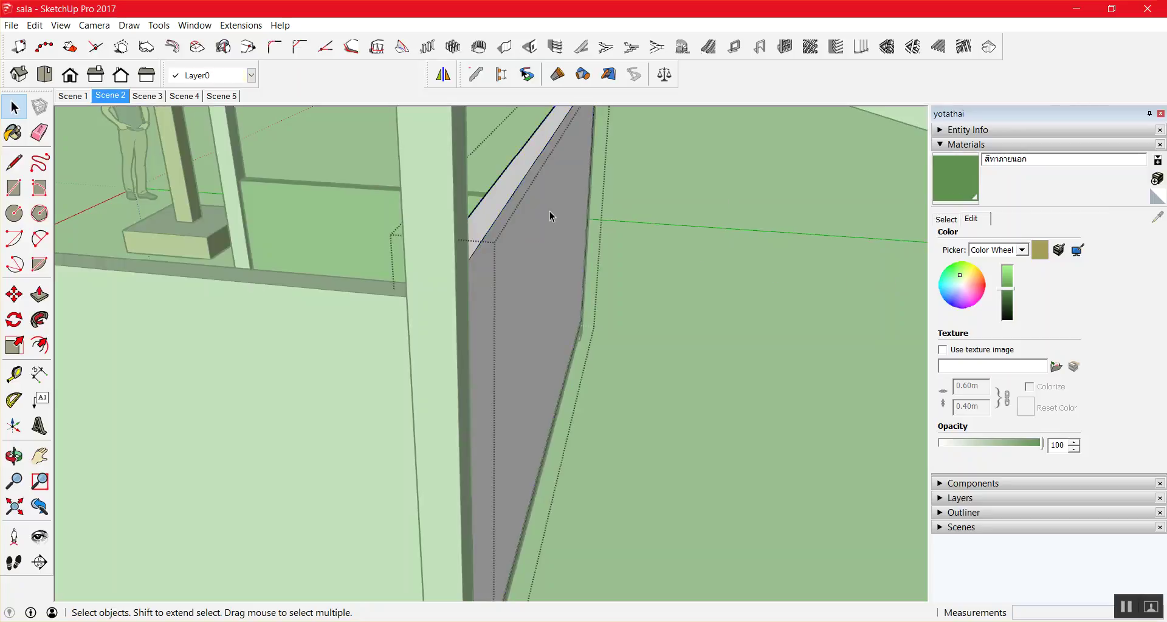
Paint the second low wall's face and top strip green, then orbit out to review.
double_click(584, 195)
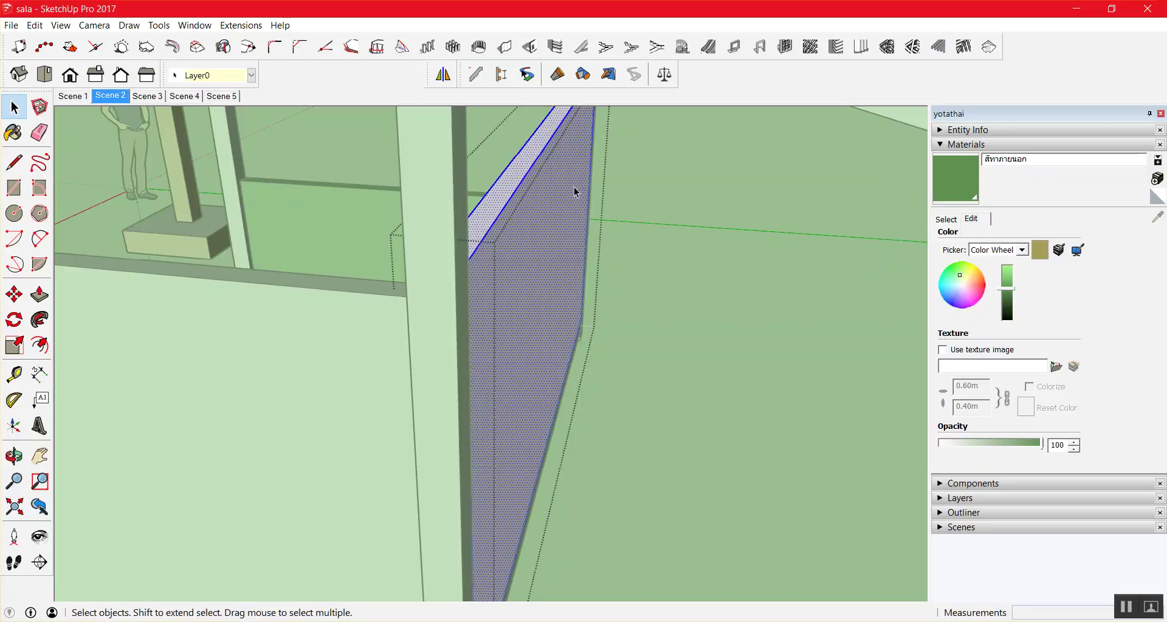
left_click(950, 192)
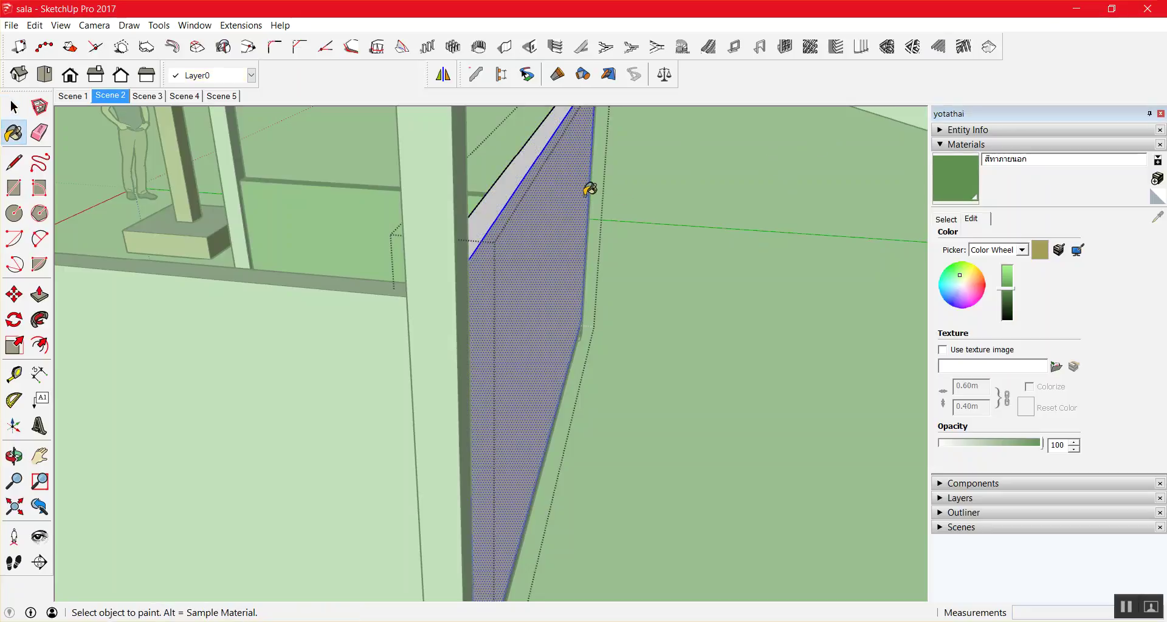
left_click(567, 171)
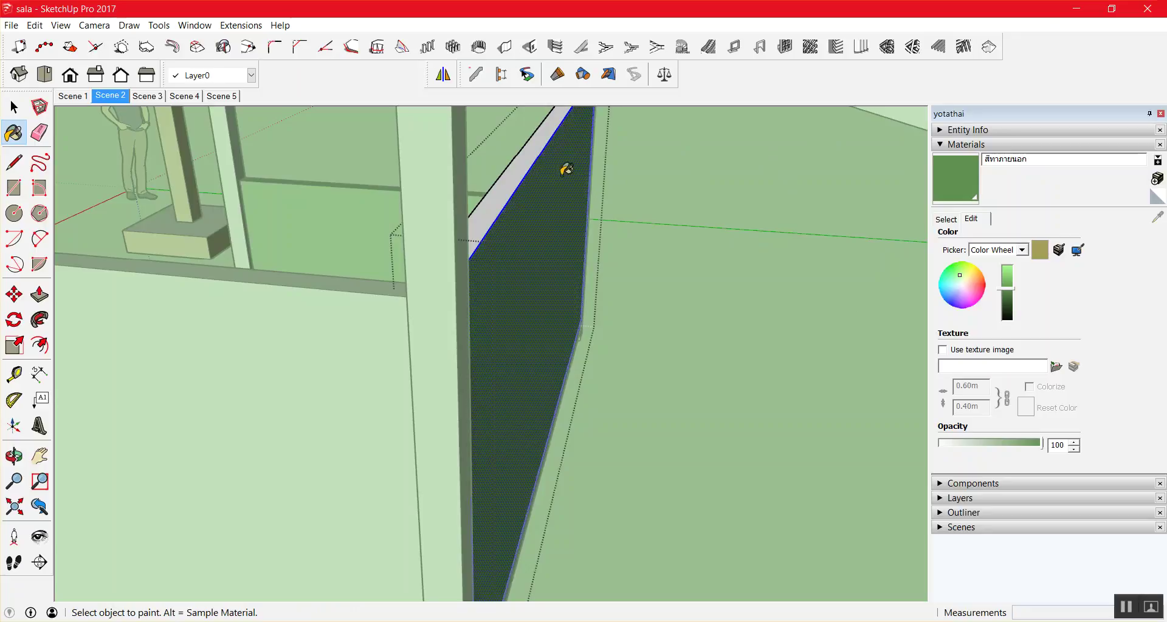
left_click(534, 151)
key("space")
middle_click_drag(581, 190, 710, 235)
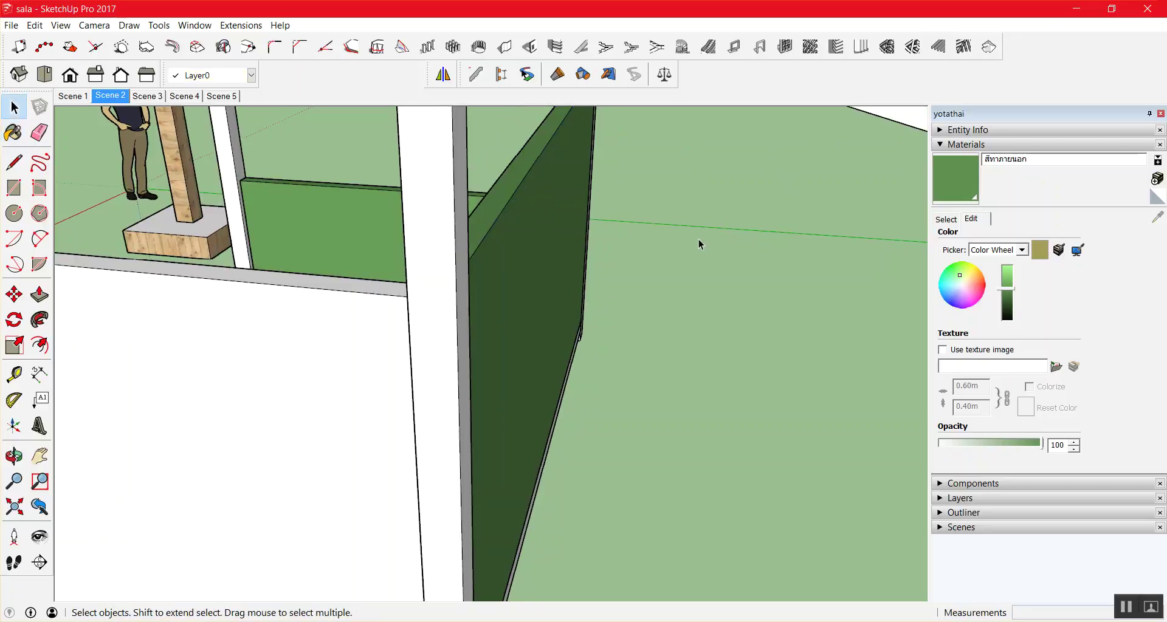
key("o")
mouse_move(578, 237)
left_mouse_down()
mouse_move(766, 239)
mouse_move(734, 266)
mouse_move(778, 214)
mouse_move(712, 245)
mouse_move(810, 224)
mouse_move(683, 283)
mouse_move(679, 256)
mouse_move(541, 347)
mouse_move(615, 353)
mouse_move(799, 336)
left_mouse_up()
mouse_move(667, 357)
left_mouse_down()
mouse_move(535, 367)
mouse_move(693, 384)
mouse_move(599, 417)
mouse_move(594, 386)
mouse_move(672, 344)
mouse_move(758, 349)
mouse_move(641, 404)
mouse_move(618, 396)
mouse_move(683, 383)
left_mouse_up()
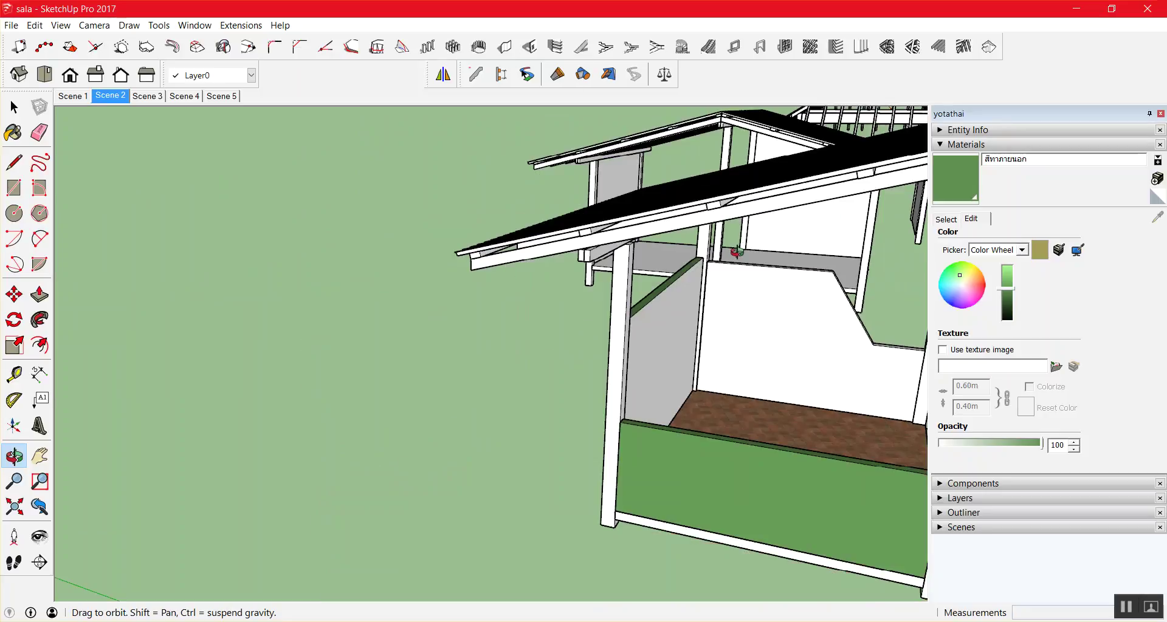
mouse_move(790, 164)
left_mouse_down()
mouse_move(764, 289)
mouse_move(704, 385)
mouse_move(748, 322)
mouse_move(800, 315)
mouse_move(728, 254)
mouse_move(747, 266)
mouse_move(691, 256)
mouse_move(640, 330)
mouse_move(729, 318)
left_mouse_up()
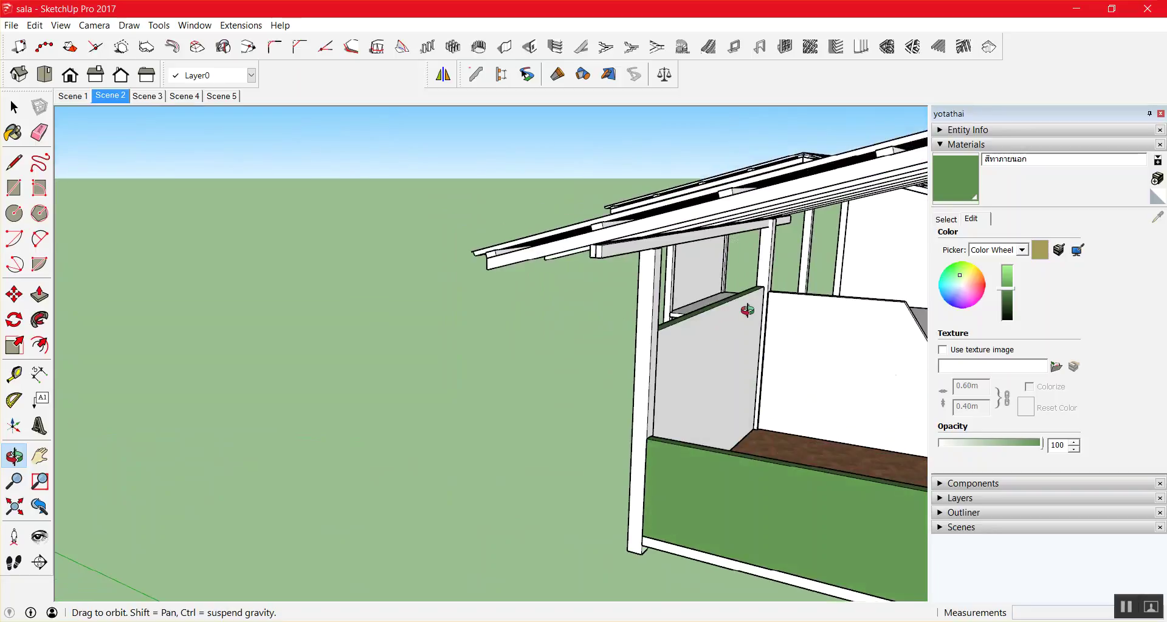
Leave the F1 help page, return to the model and reopen the wall group.
scroll(747, 311, "up", 1)
scroll(751, 310, "up", 1)
scroll(748, 308, "up", 1)
scroll(747, 308, "up", 1)
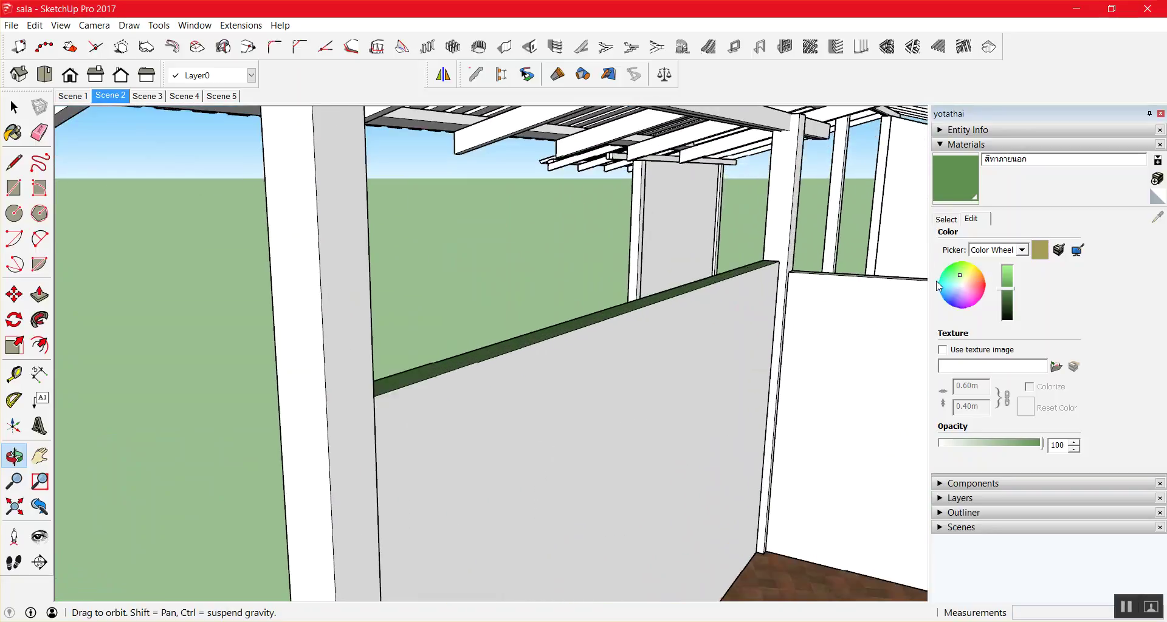
key("space")
key("F1")
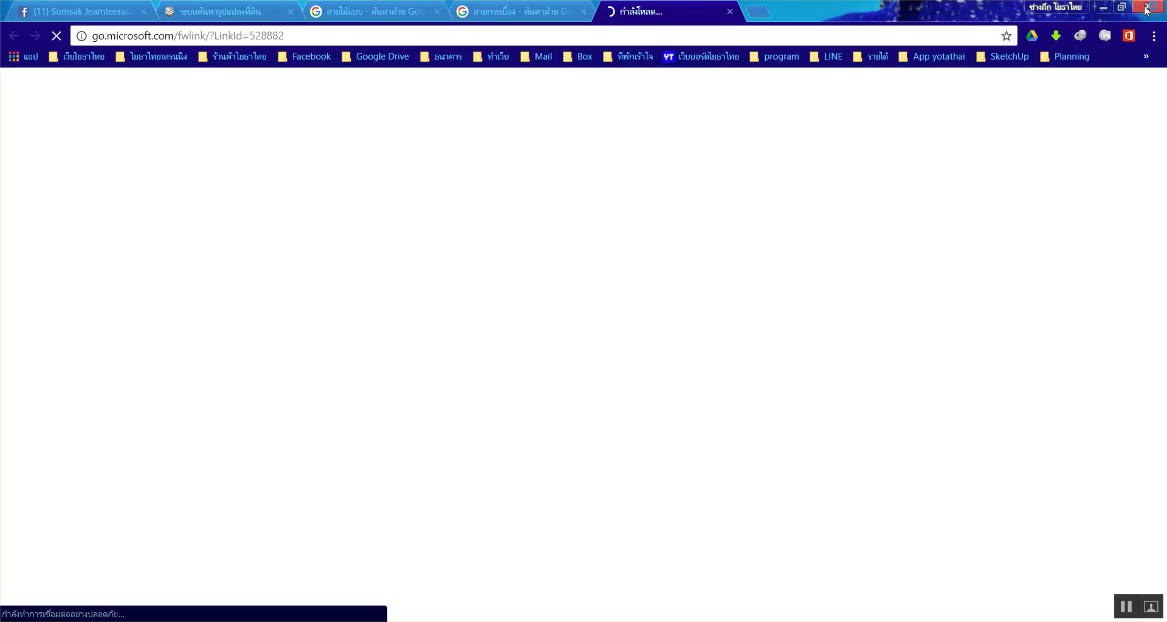
key("alt+Tab")
double_click(512, 477)
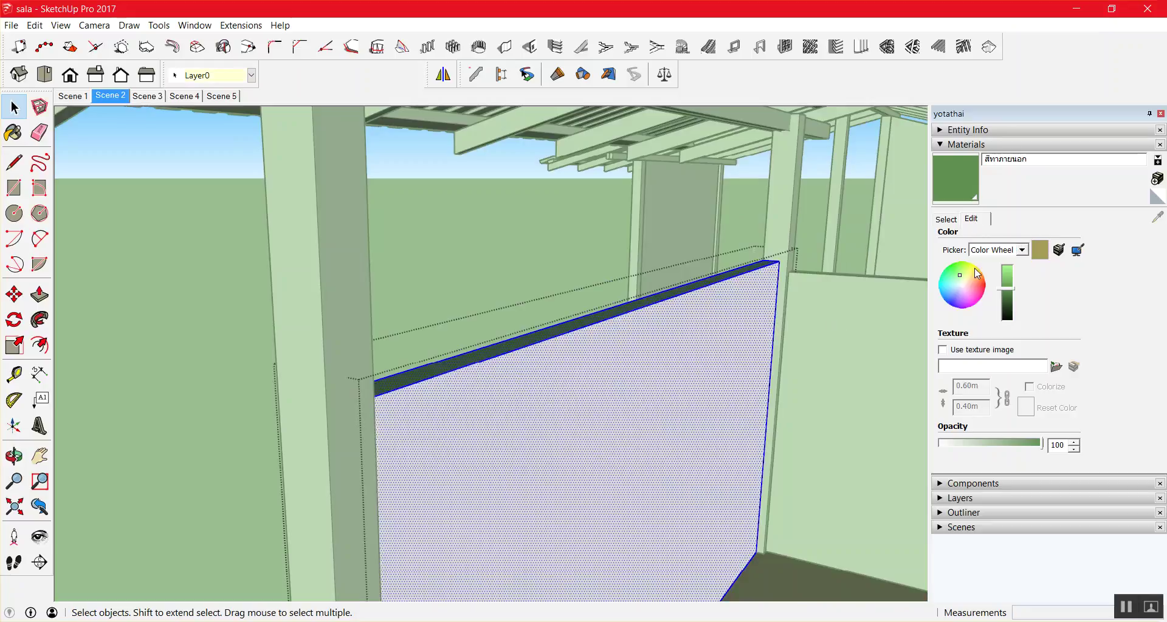
Paint the side wall panel's face green and exit the wall group.
left_click(954, 177)
left_click(675, 341)
key("space")
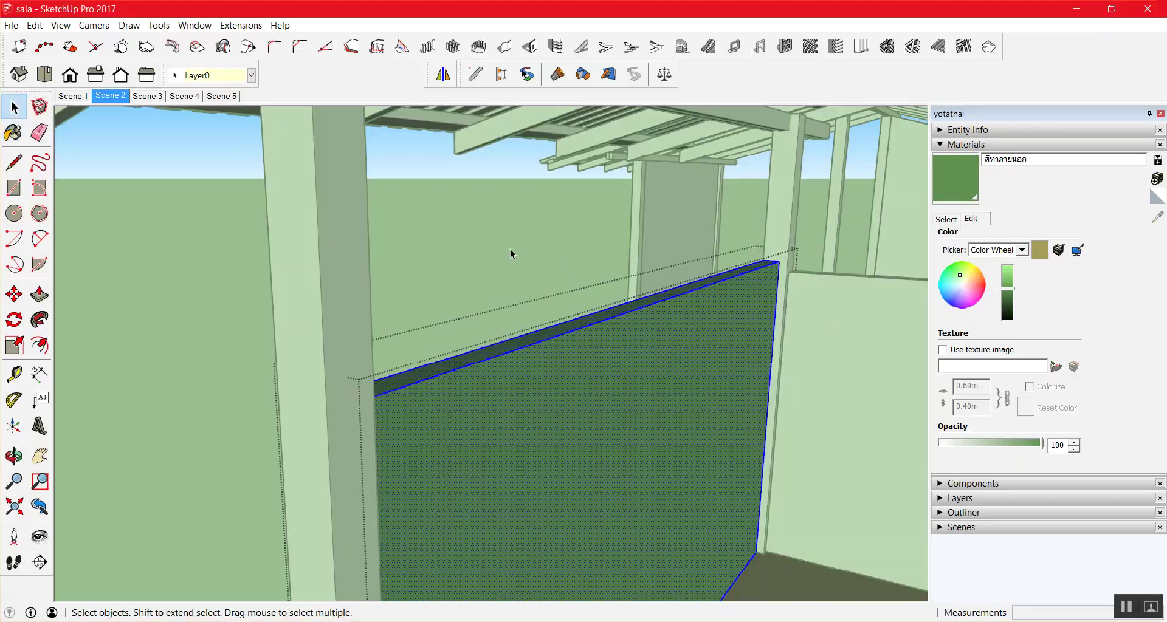
left_click(110, 96)
Move the green wall panel out from between the posts.
left_click(584, 315)
key("m")
left_click(614, 329)
key("space")
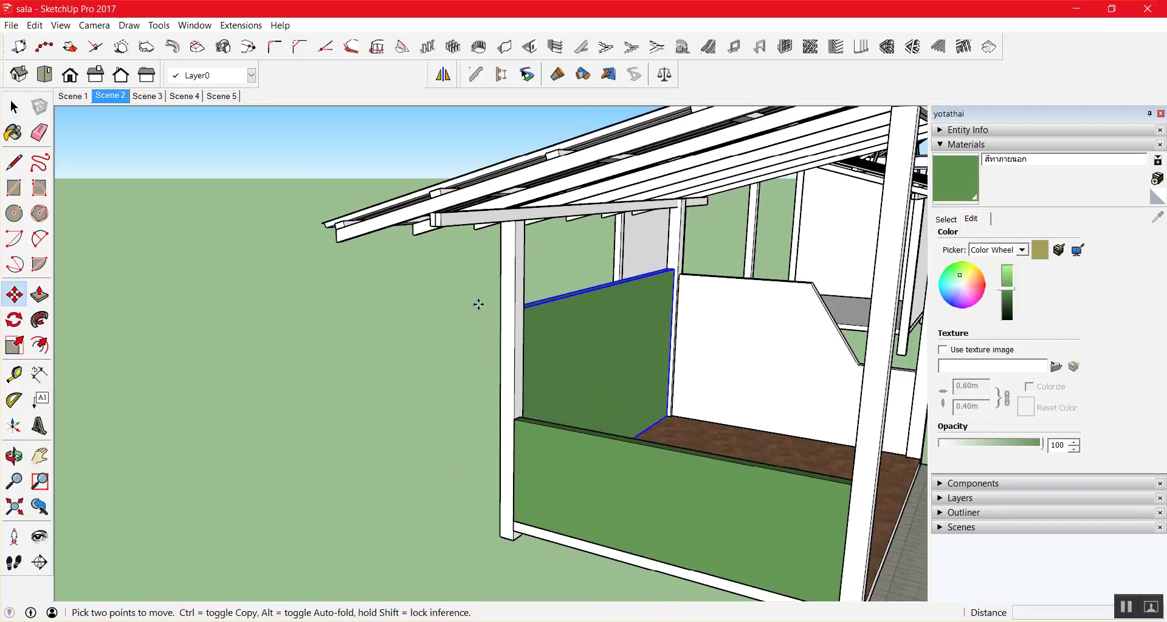
left_click(578, 272)
left_click(593, 341)
key("m")
left_click(589, 347)
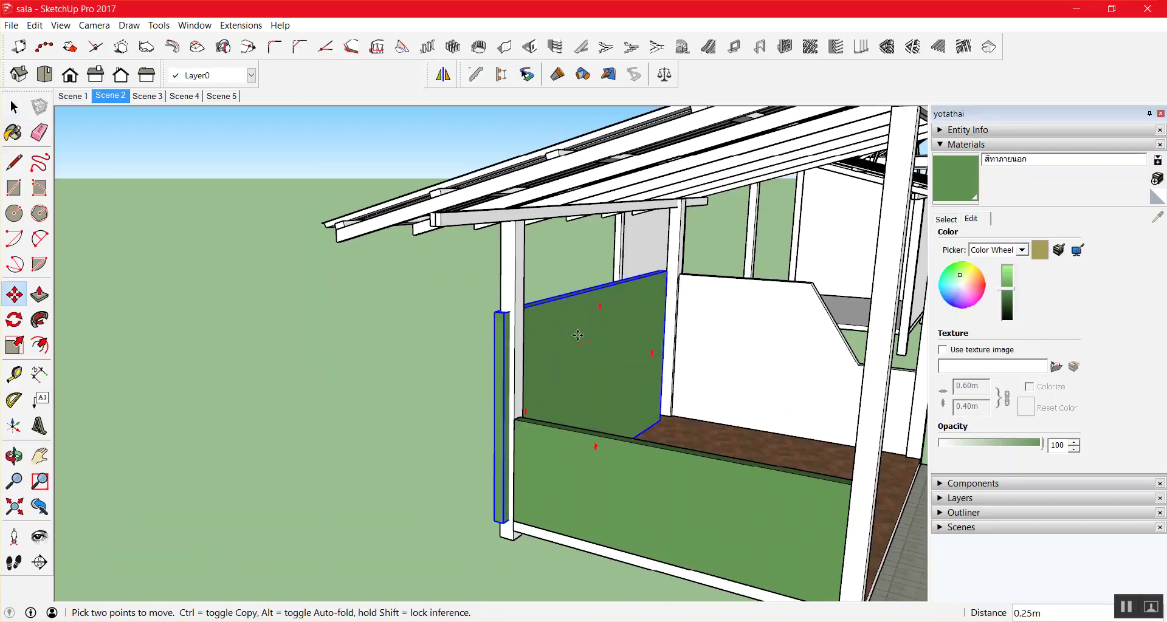
left_click(450, 332)
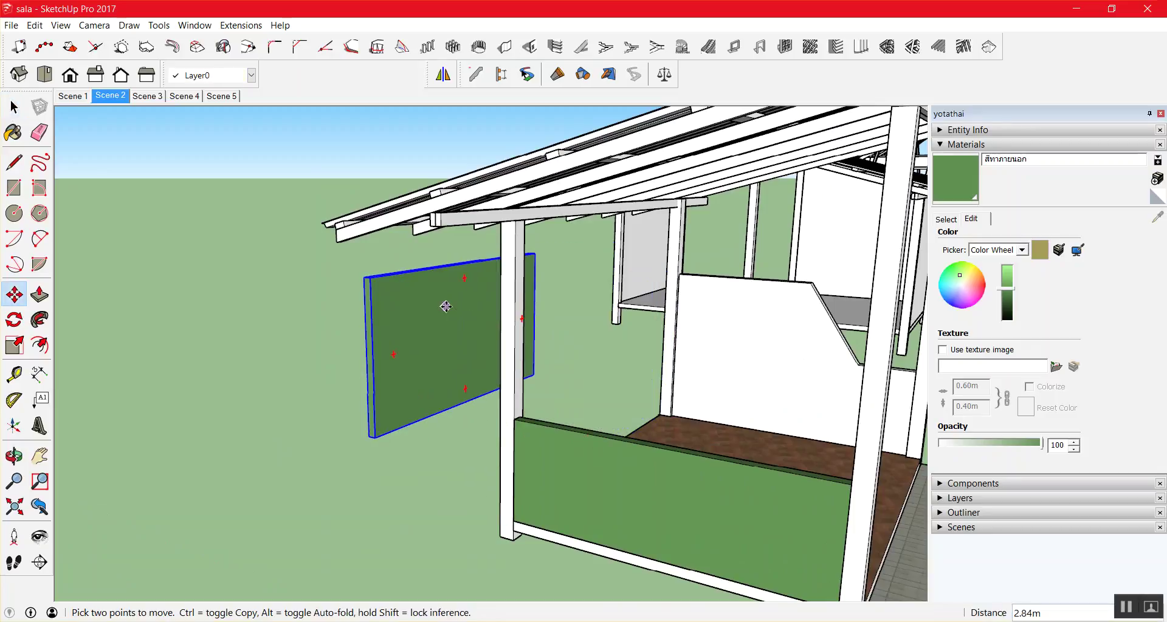
key("space")
left_click(398, 465)
Undo the panel move and the green paint, leaving the panel grey in place.
scroll(356, 370, "up", 2)
key("ctrl+z")
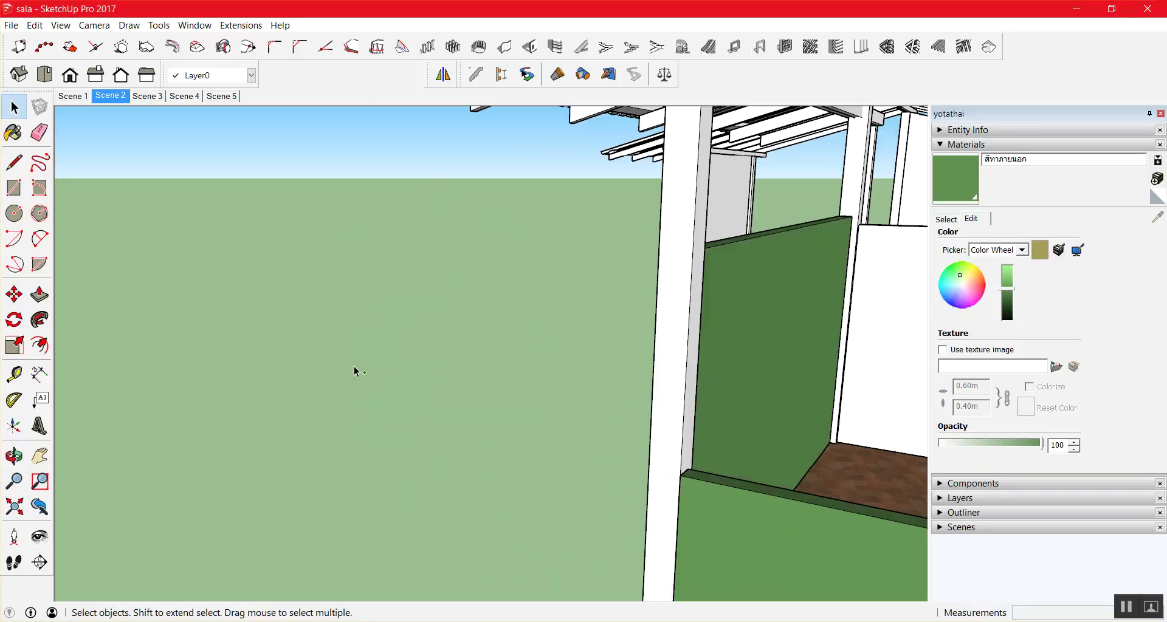
key("ctrl+z")
key("ctrl+z")
left_click(752, 301)
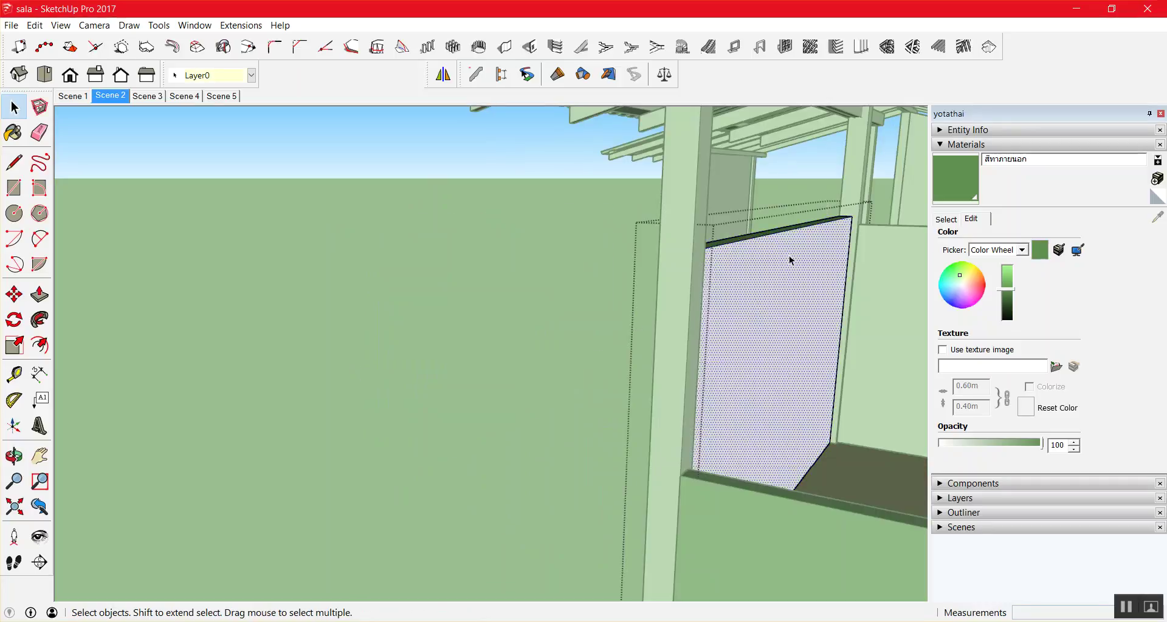
scroll(803, 232, "up", 3)
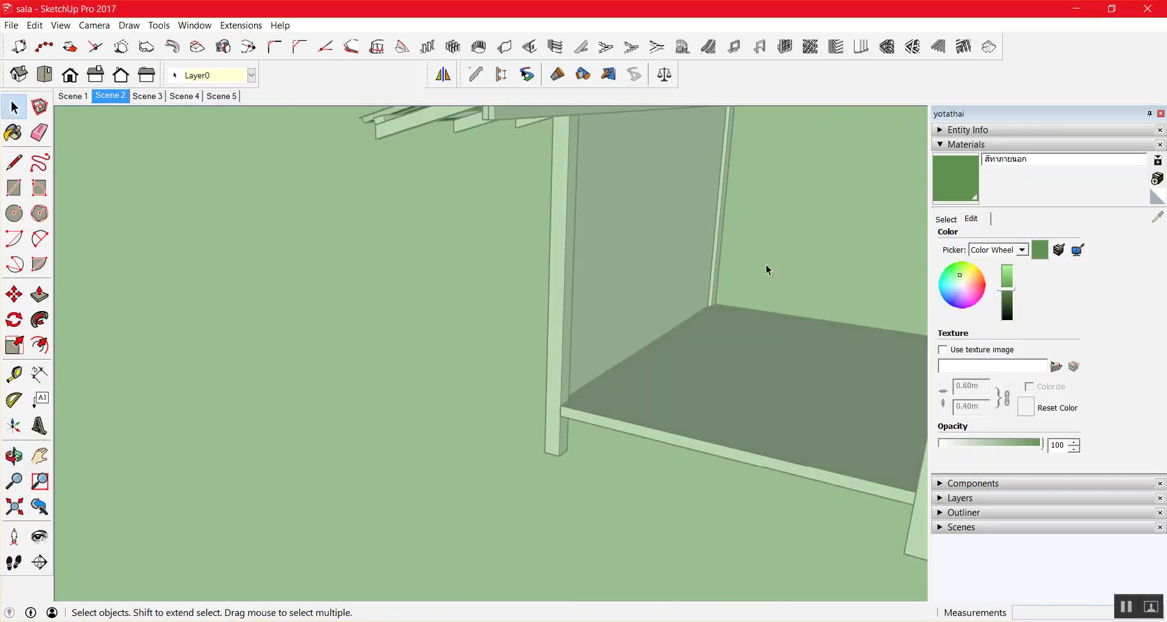
scroll(766, 265, "down", 5)
scroll(749, 260, "down", 1)
scroll(754, 334, "up", 3)
scroll(758, 342, "up", 1)
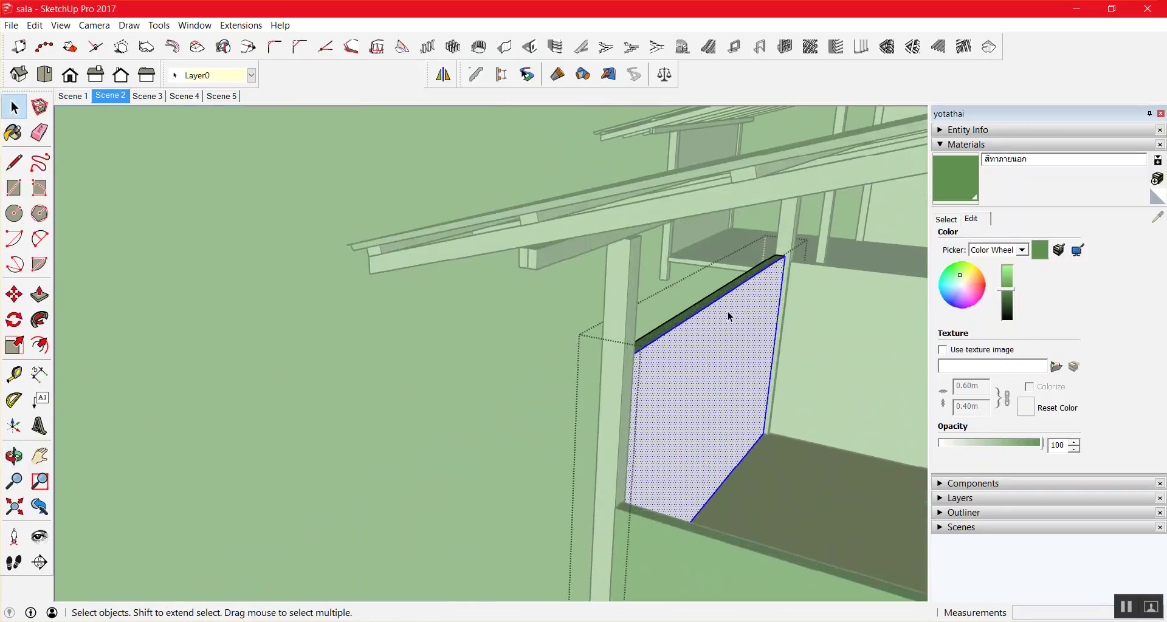
left_click(558, 297)
Select only the grey panel face, excluding the top ledge and edges.
scroll(608, 323, "up", 3)
scroll(692, 346, "up", 2)
scroll(692, 351, "down", 3)
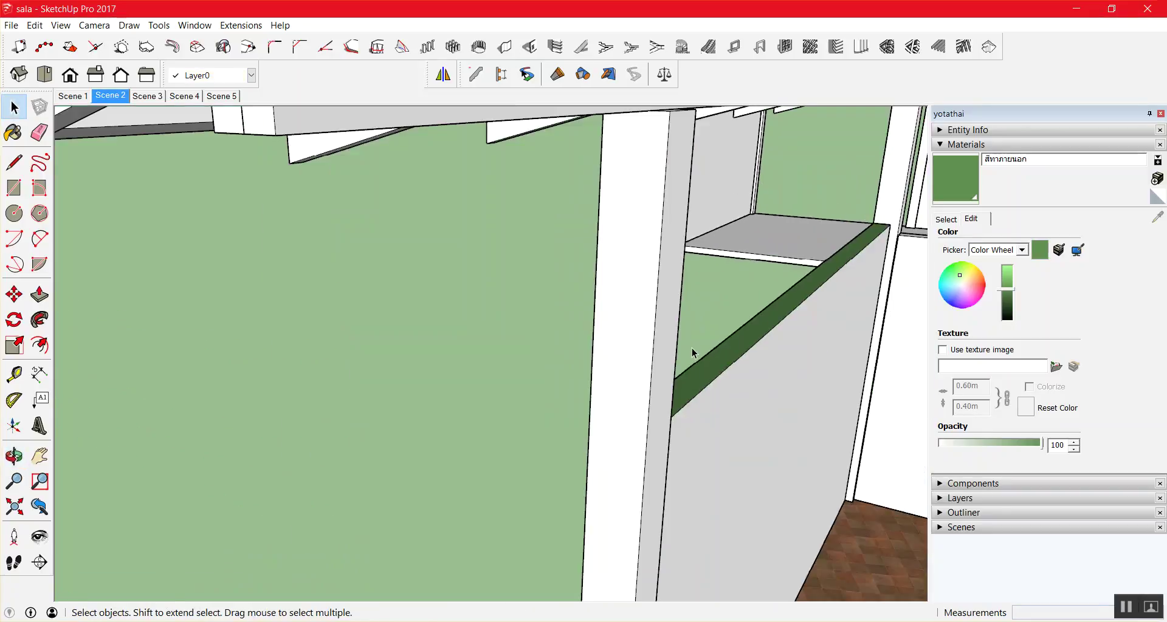
scroll(767, 381, "up", 1)
left_click(769, 394)
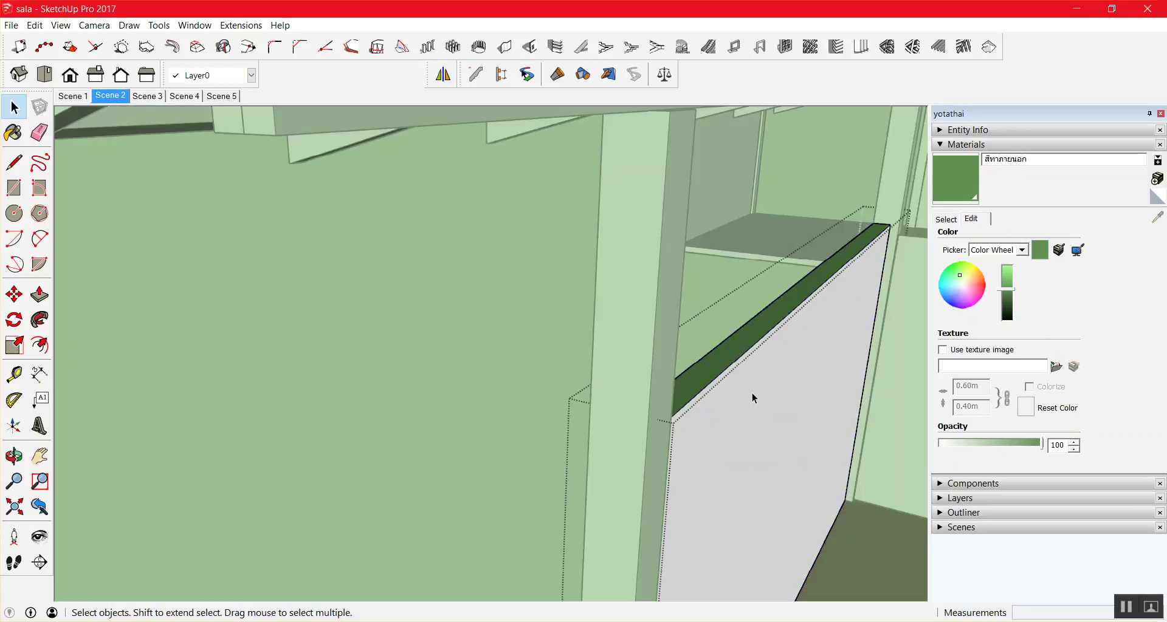
left_click(754, 386)
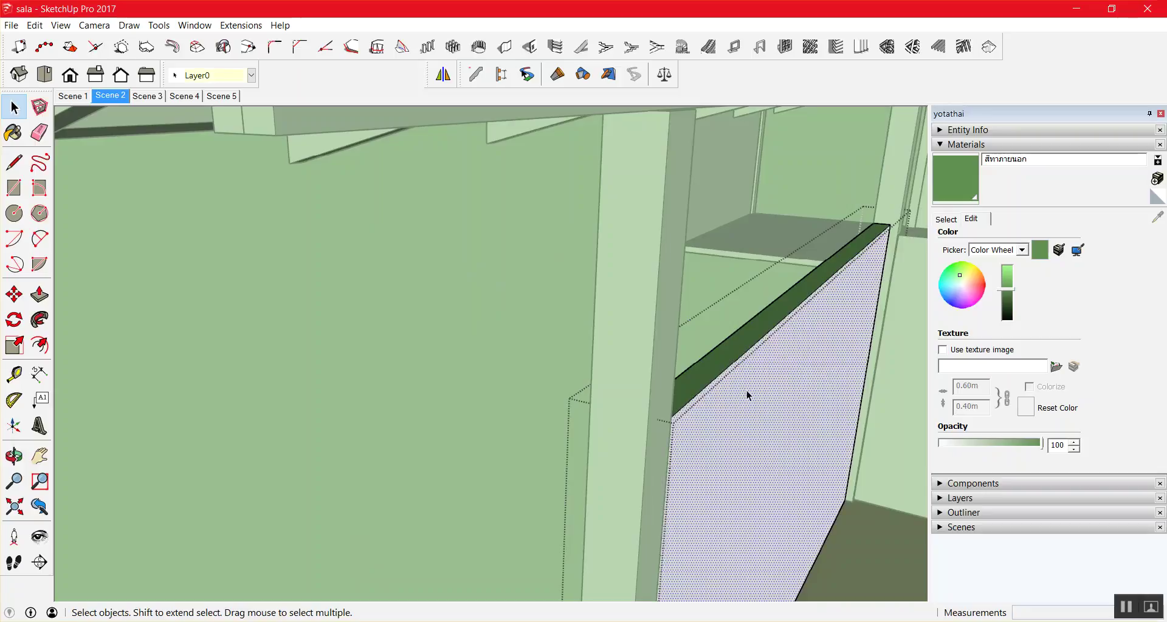
scroll(745, 390, "up", 1)
scroll(742, 386, "up", 1)
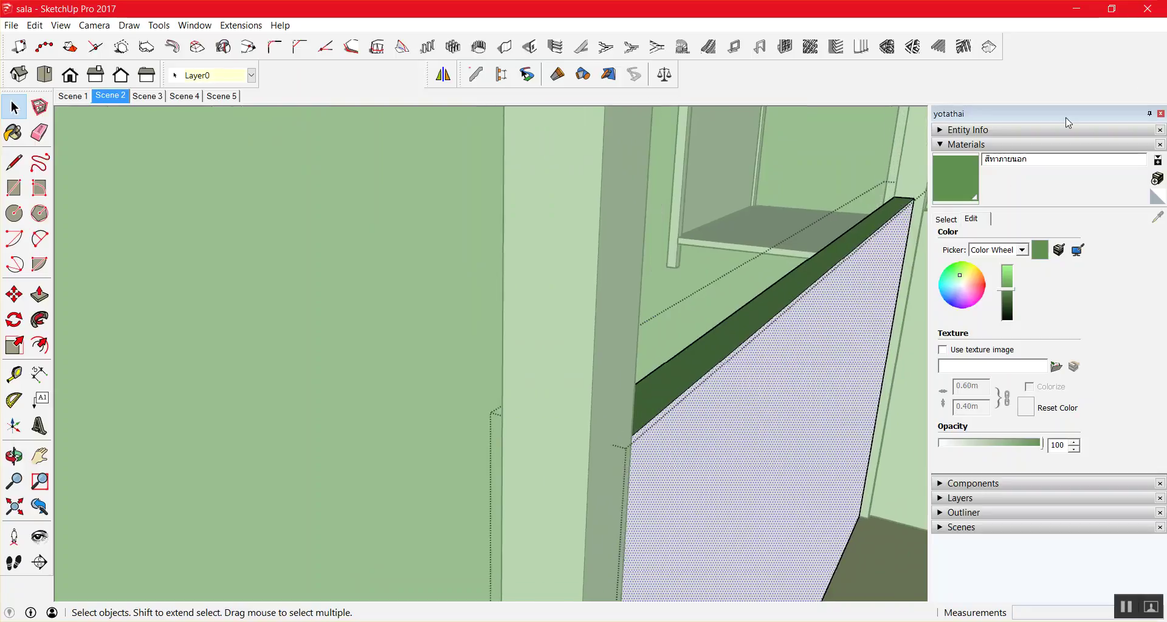
triple_click(786, 314)
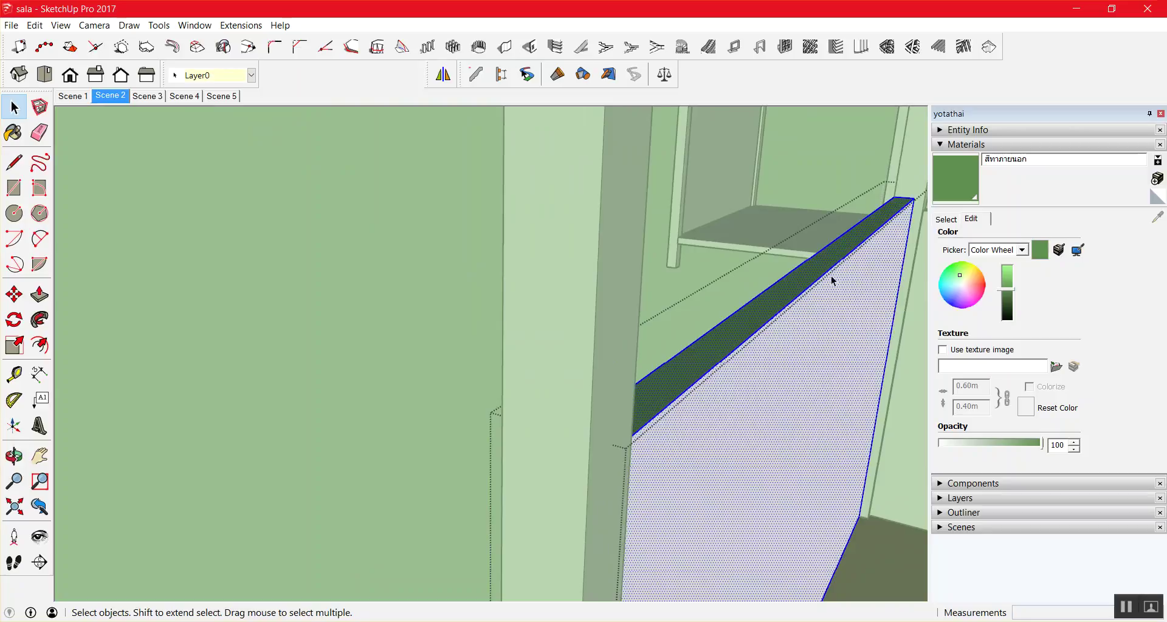
left_click(800, 374)
Paint the selected panel face dark green and close the group.
left_click(972, 180)
left_click(815, 336)
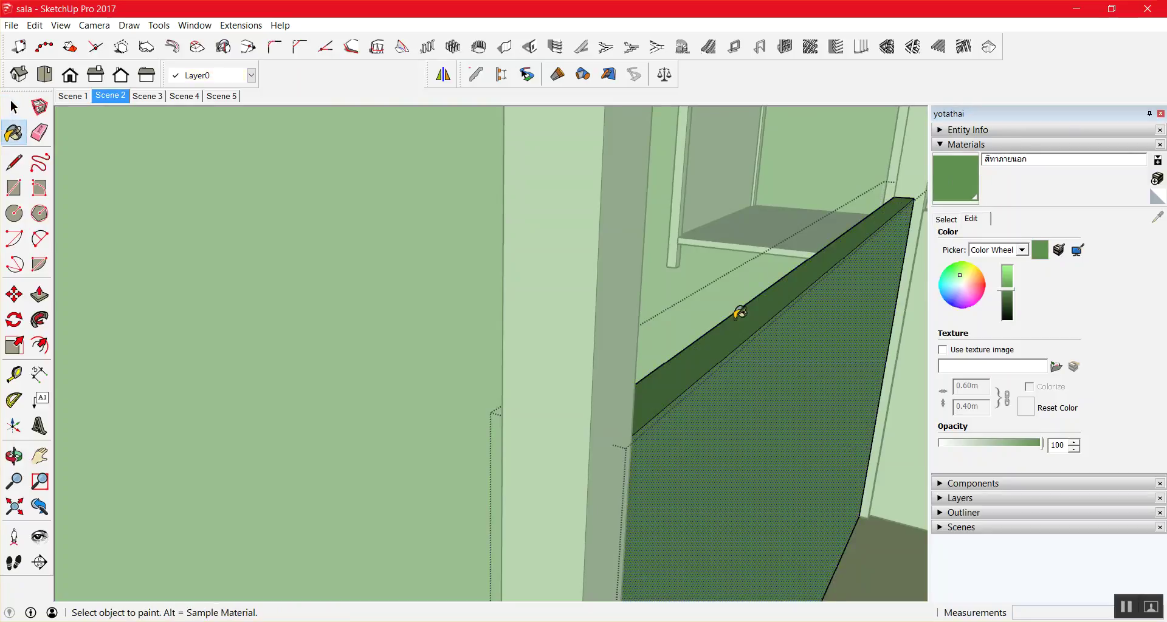
key("space")
left_click(435, 258)
Select the green panel object and begin a move.
left_click(707, 410)
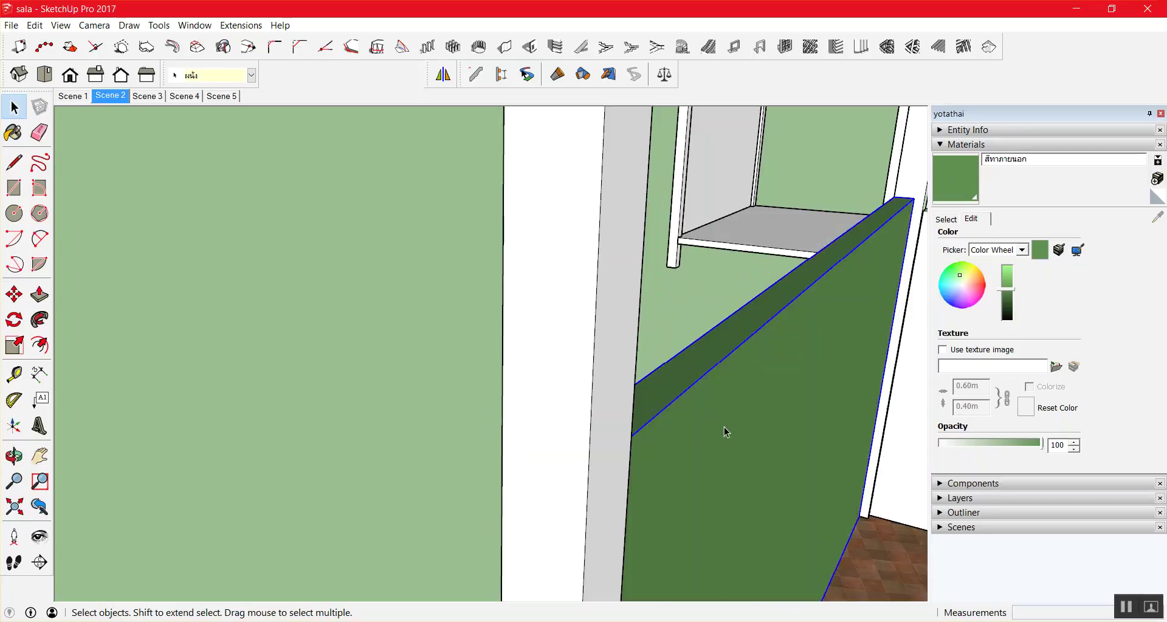
key("m")
scroll(265, 212, "down", 10)
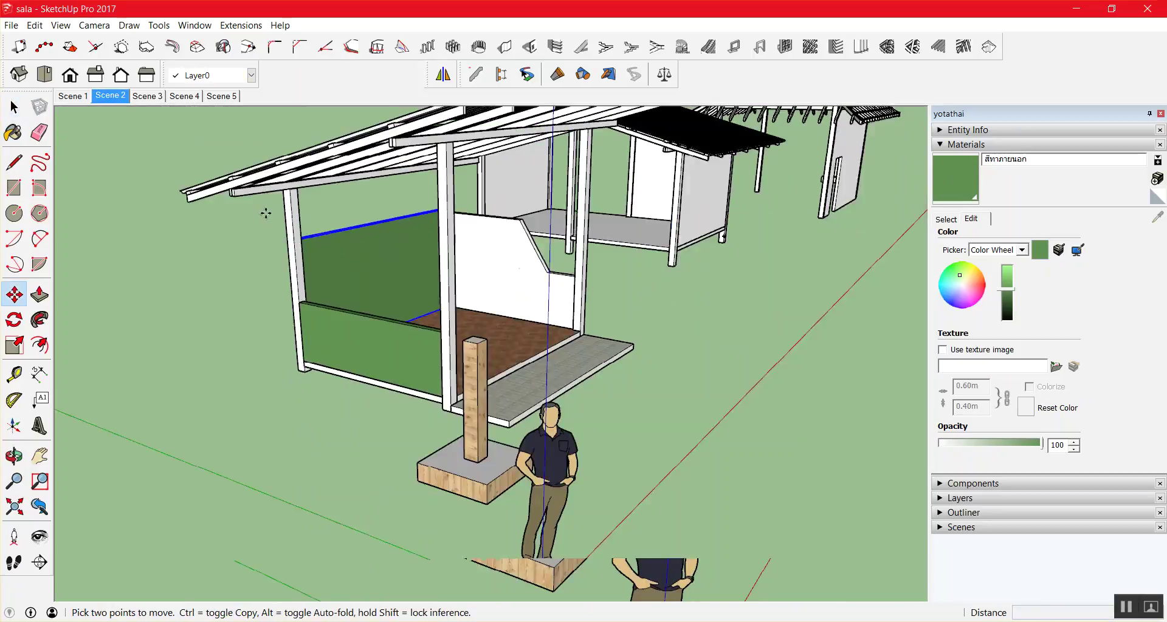
Cancel the move and orbit to view the white slanted-top wall from the left.
scroll(265, 212, "down", 2)
scroll(336, 234, "up", 6)
key("space")
left_click(709, 344)
scroll(552, 210, "up", 4)
scroll(609, 256, "down", 1)
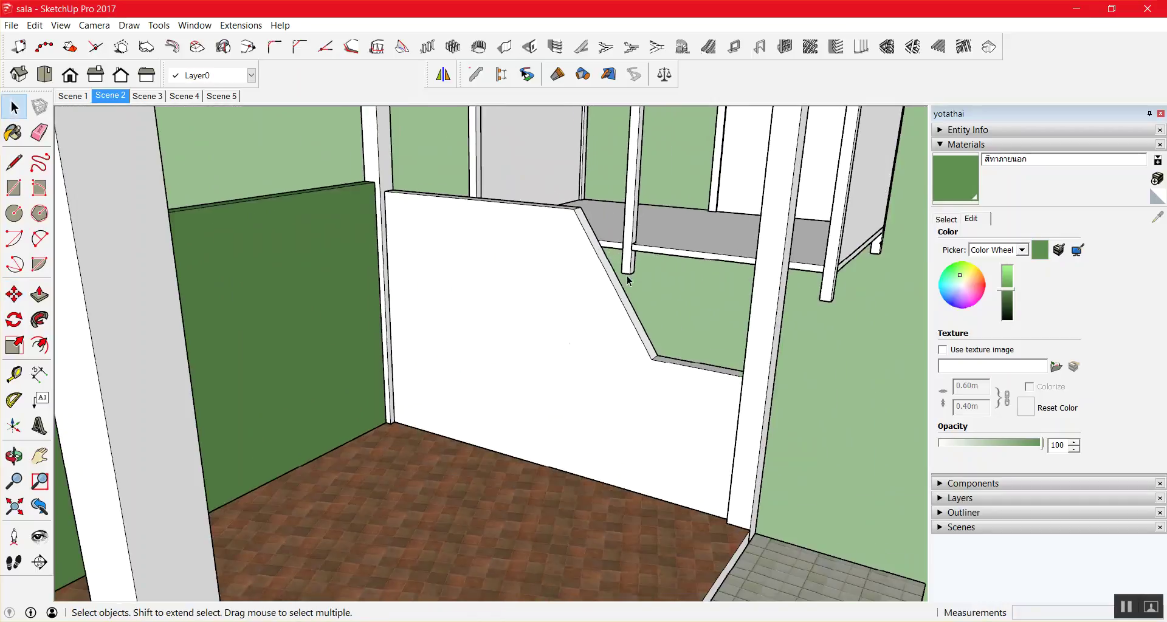
middle_click_drag(629, 281, 550, 341)
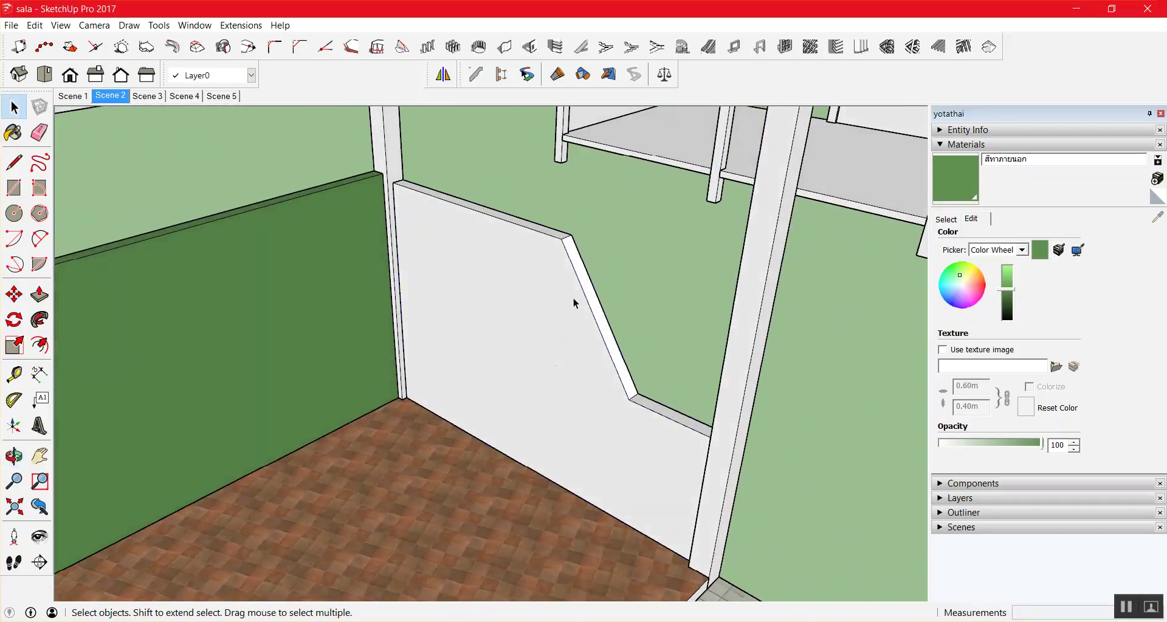
Paint the white panel's front face and its slanted, top and lower edge strips green.
triple_click(574, 299)
left_click(564, 305)
key("b")
left_click(554, 273)
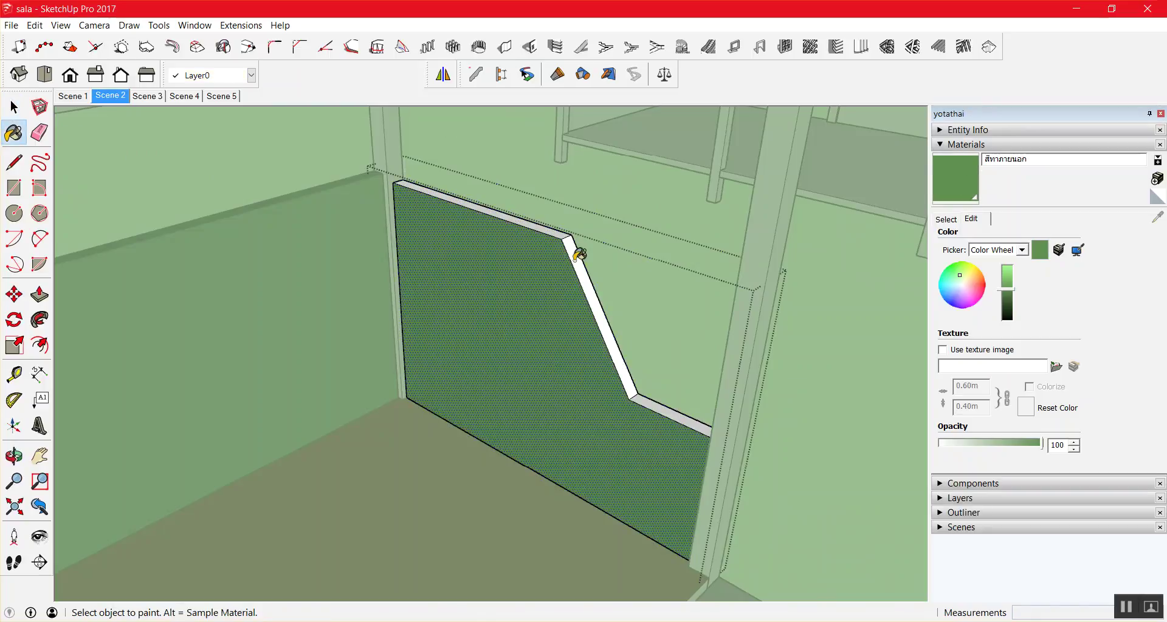
left_click(575, 251)
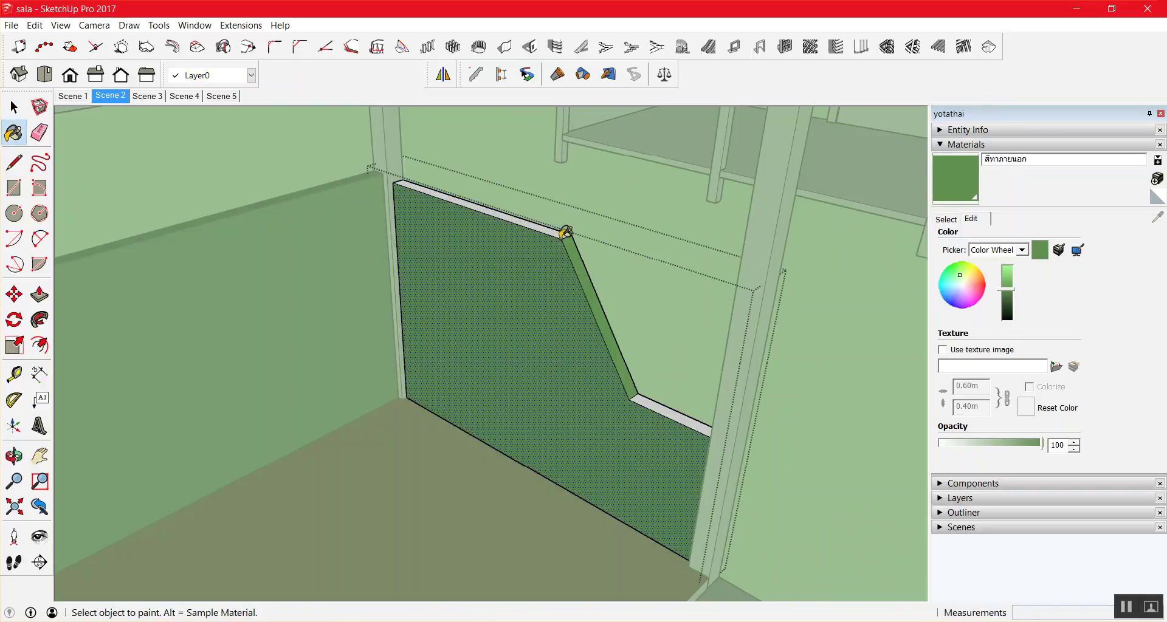
left_click(558, 231)
left_click(664, 404)
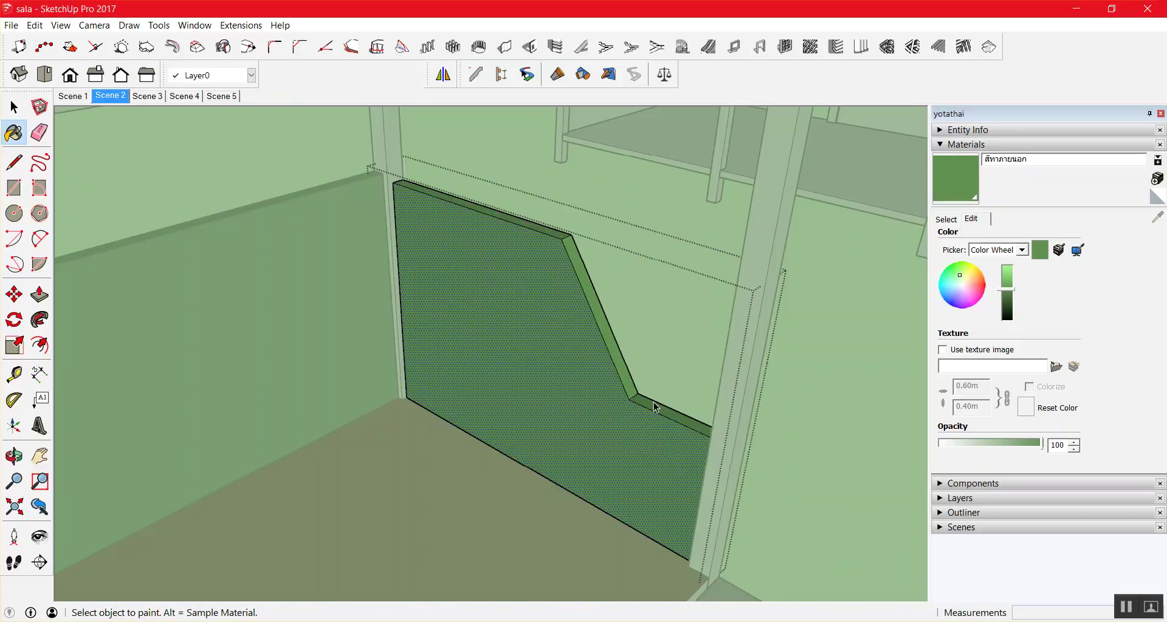
key("space")
Close the wall group, orbit to the panel's other side and open it for editing.
left_click(796, 369)
mouse_move(793, 366)
middle_mouse_down()
mouse_move(620, 395)
mouse_move(393, 393)
middle_mouse_up()
double_click(436, 291)
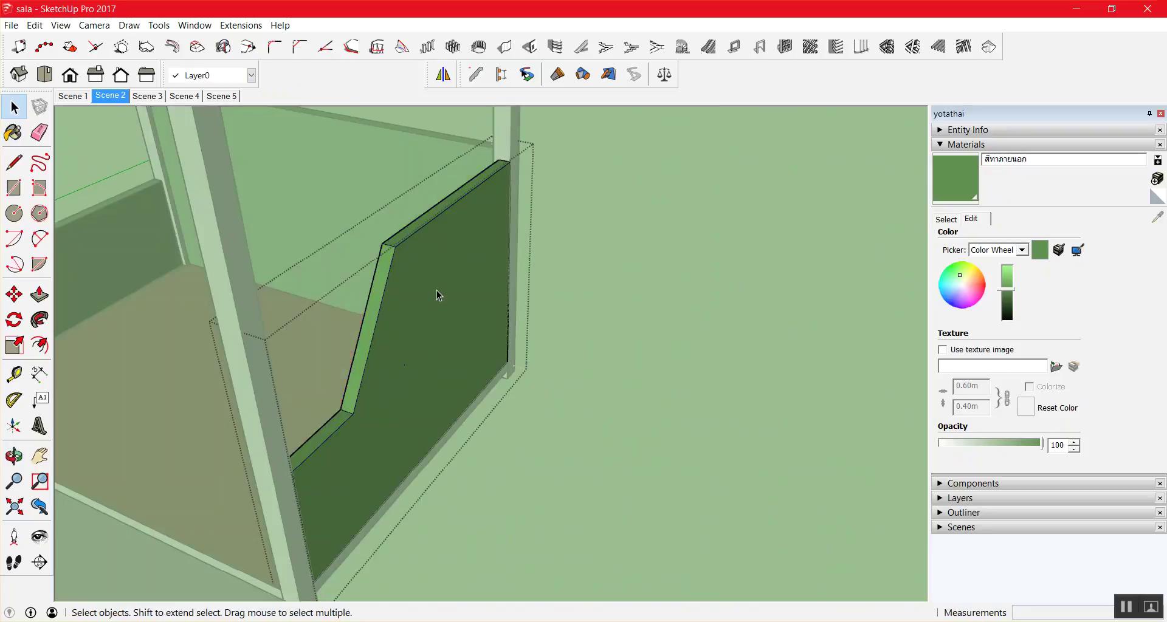
left_click(591, 307)
left_click(455, 322)
key("m")
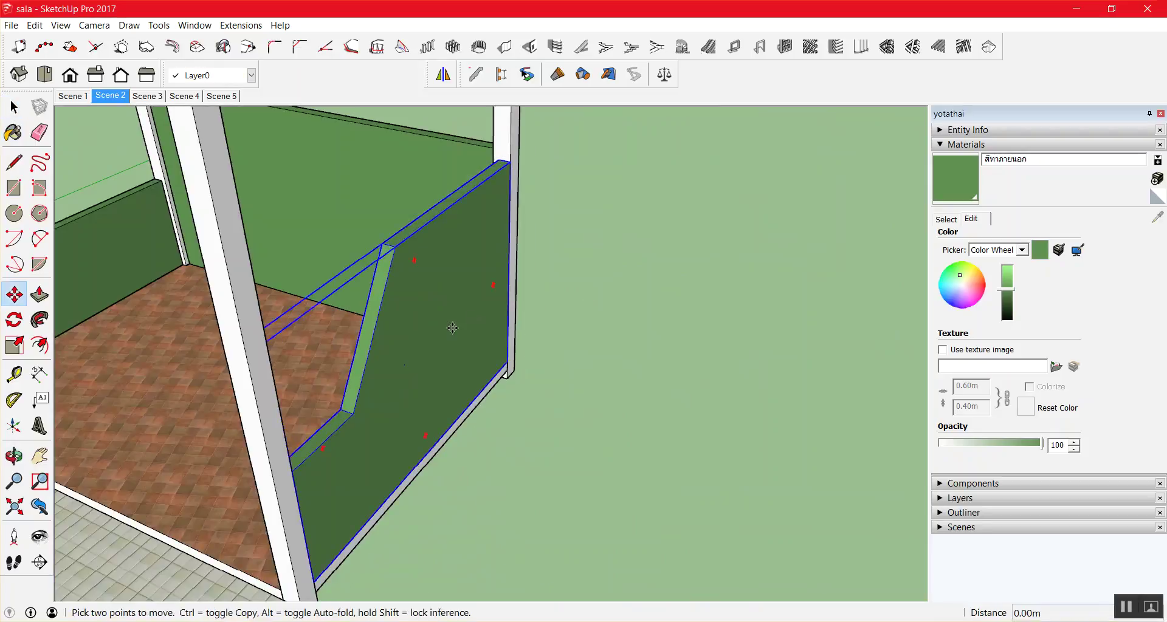
left_click(443, 325)
key("space")
left_click(641, 342)
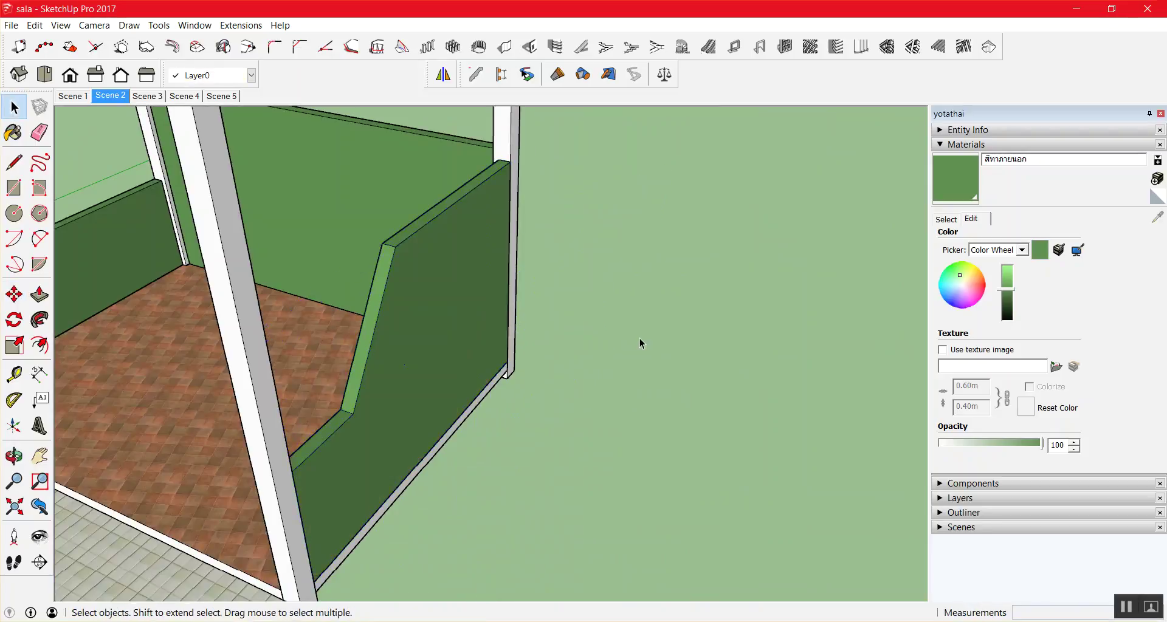
left_click(449, 348)
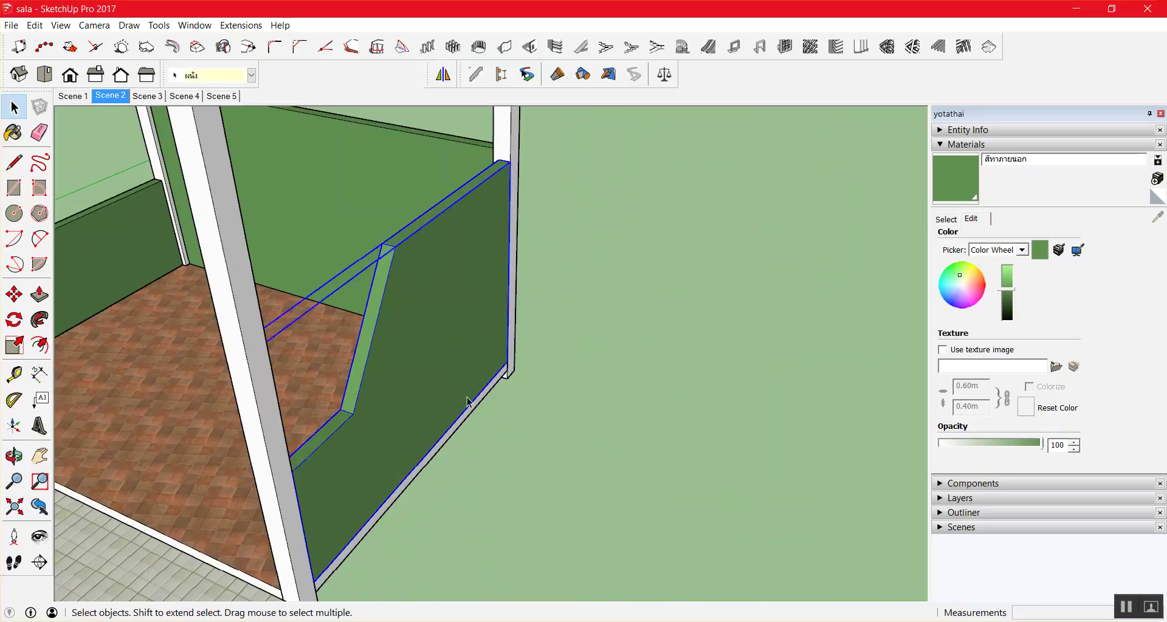
scroll(521, 368, "down", 2)
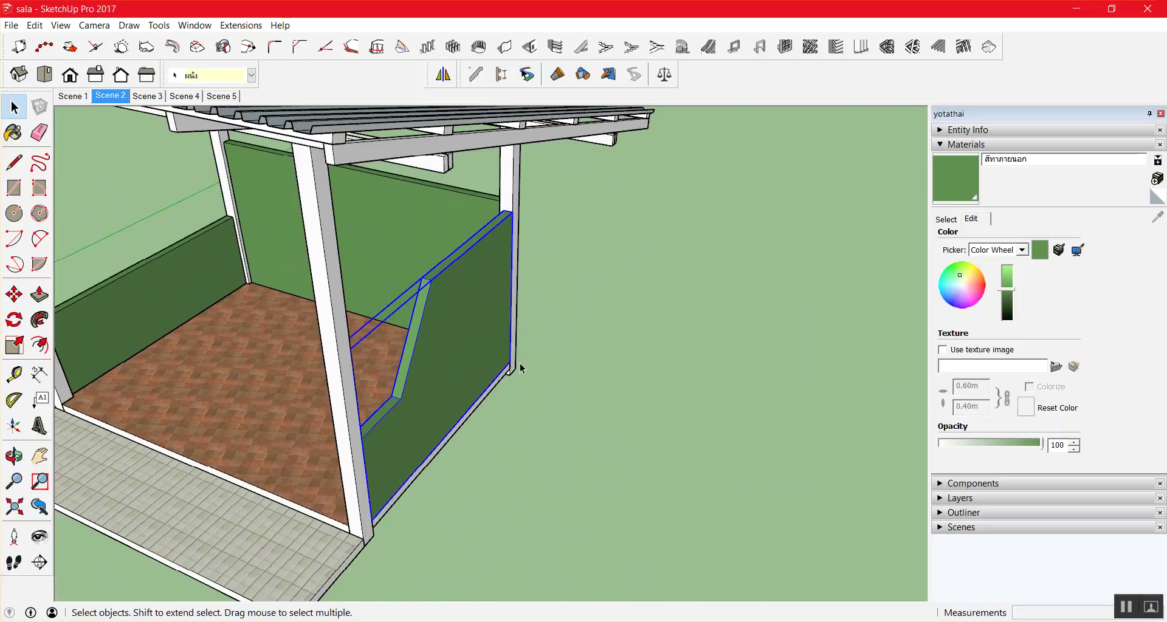
key("m")
left_click(482, 398)
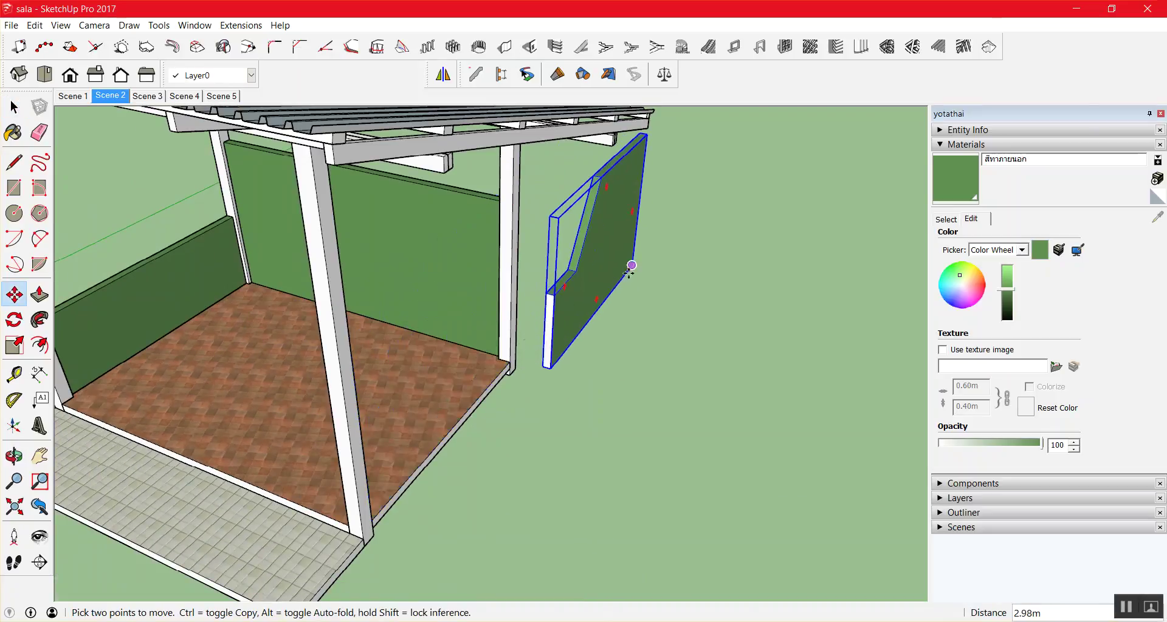
left_click(617, 269)
middle_click_drag(565, 408, 519, 496)
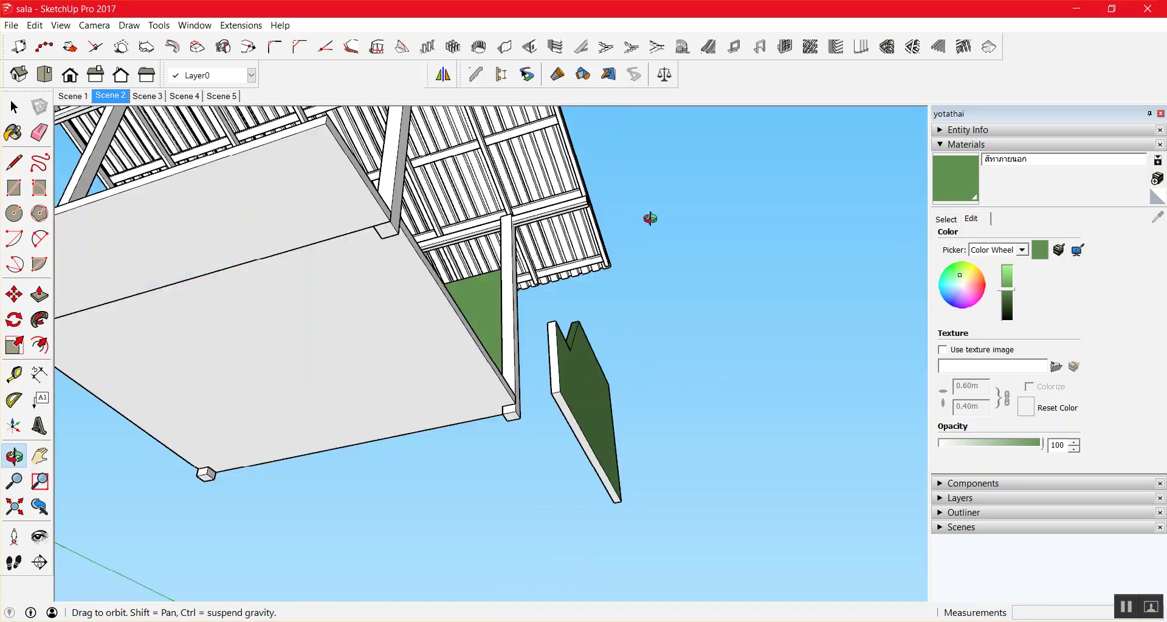
key("ctrl+z")
key("space")
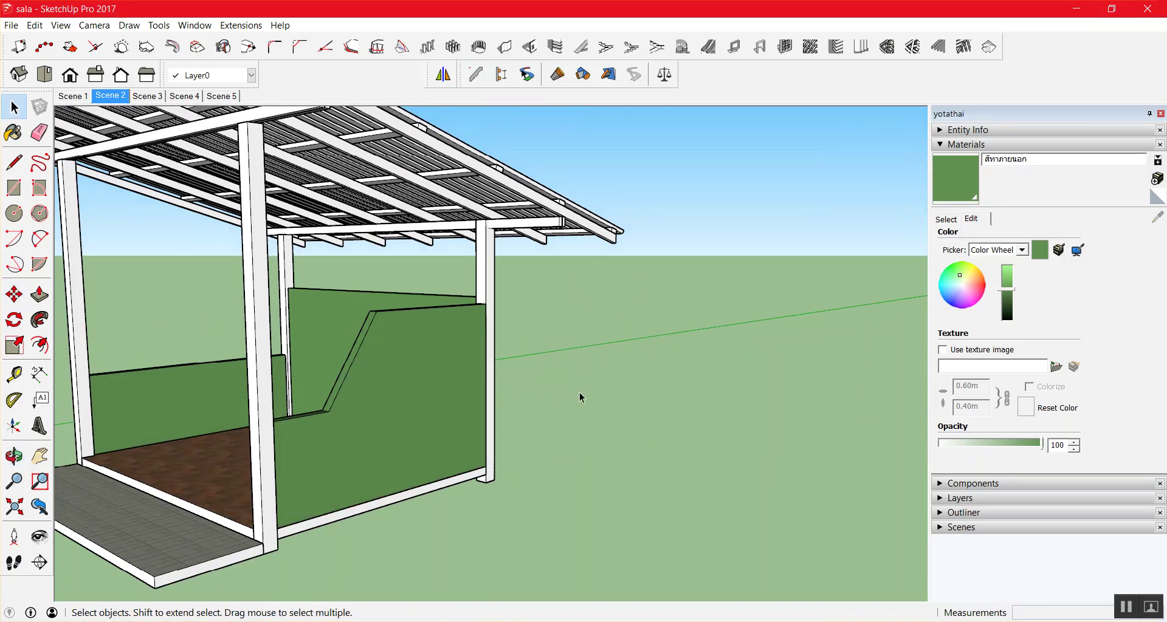
middle_click_drag(580, 393, 603, 426)
scroll(502, 411, "down", 3)
scroll(491, 407, "up", 1)
mouse_move(492, 406)
middle_mouse_down()
mouse_move(651, 516)
mouse_move(704, 493)
middle_mouse_up()
mouse_move(468, 409)
middle_mouse_down()
mouse_move(487, 236)
mouse_move(712, 316)
middle_mouse_up()
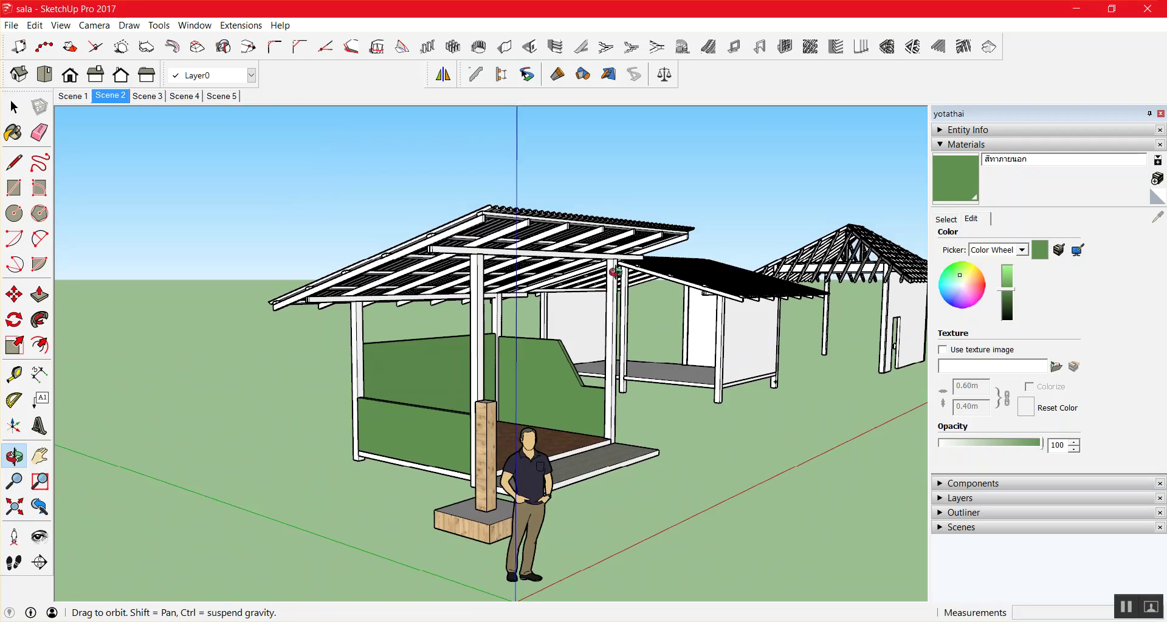
mouse_move(615, 272)
left_mouse_down()
mouse_move(573, 252)
mouse_move(426, 268)
mouse_move(736, 120)
left_mouse_up()
scroll(406, 274, "up", 5)
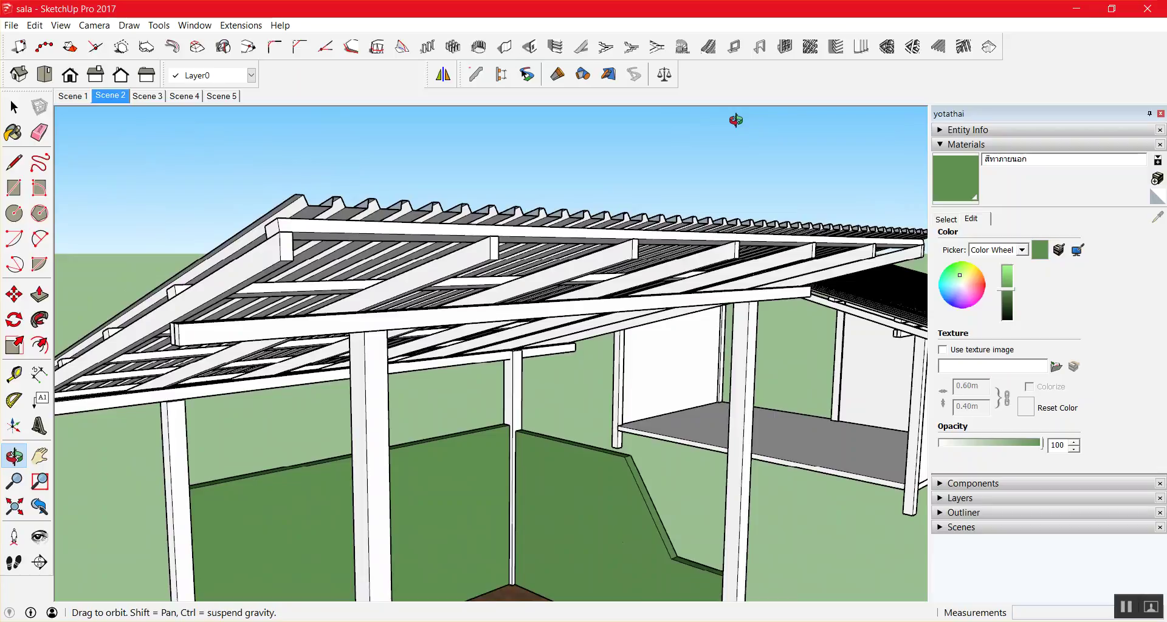
scroll(620, 130, "down", 5)
scroll(797, 216, "up", 6)
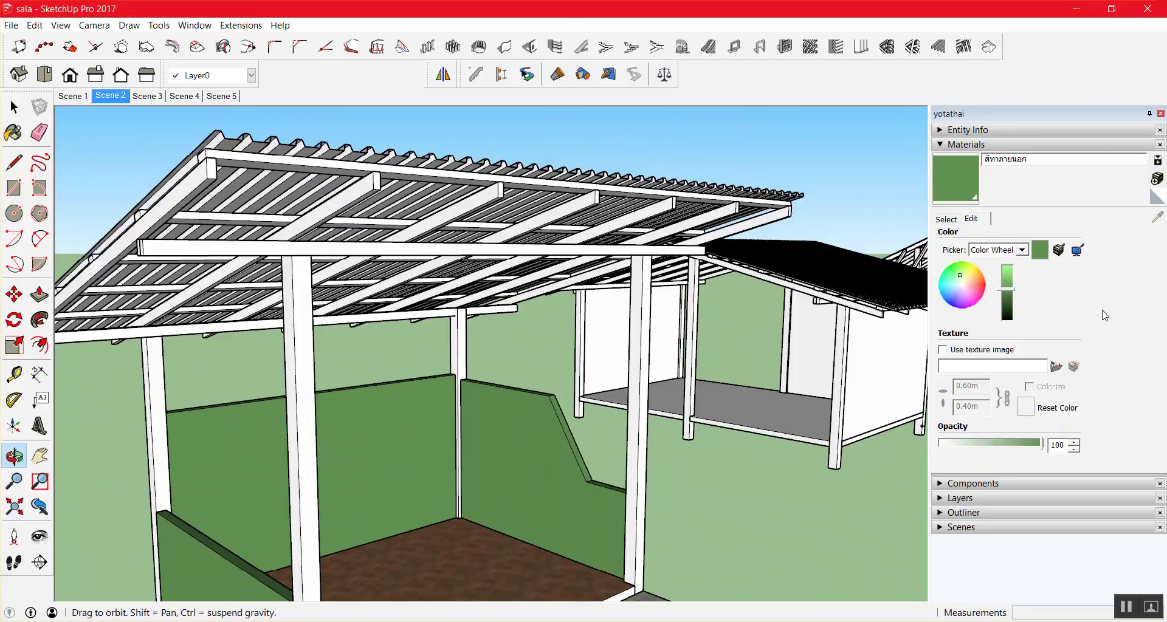
scroll(782, 293, "down", 3)
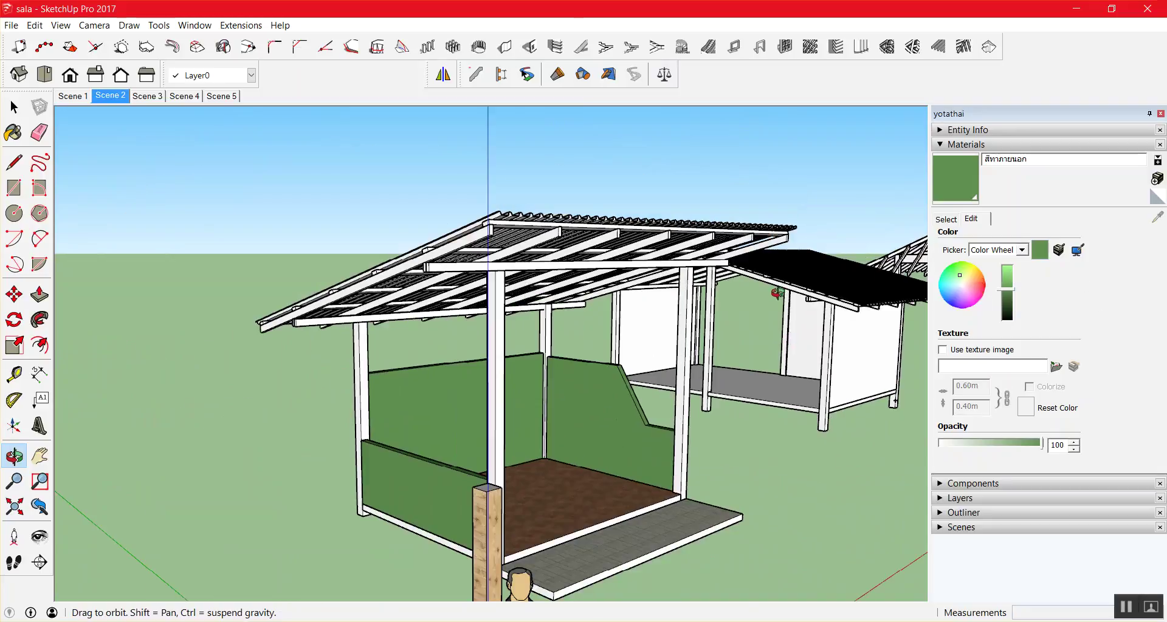
scroll(730, 295, "up", 1)
key("space")
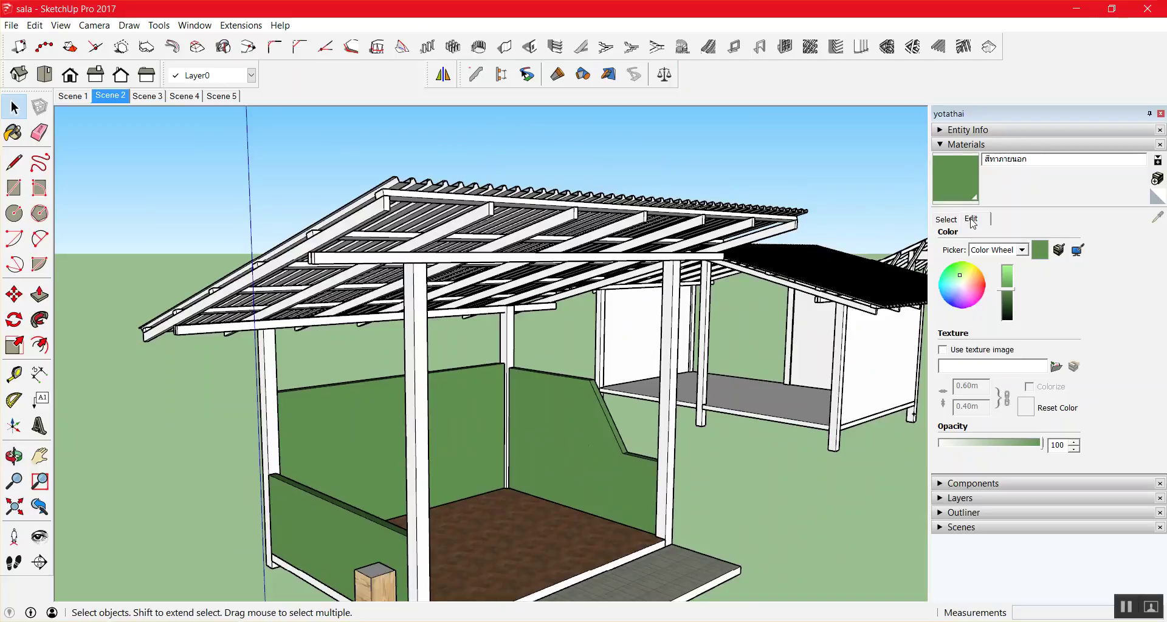
Switch the Materials panel to the Wood collection and pick the Wood Floor swatch.
left_click(947, 219)
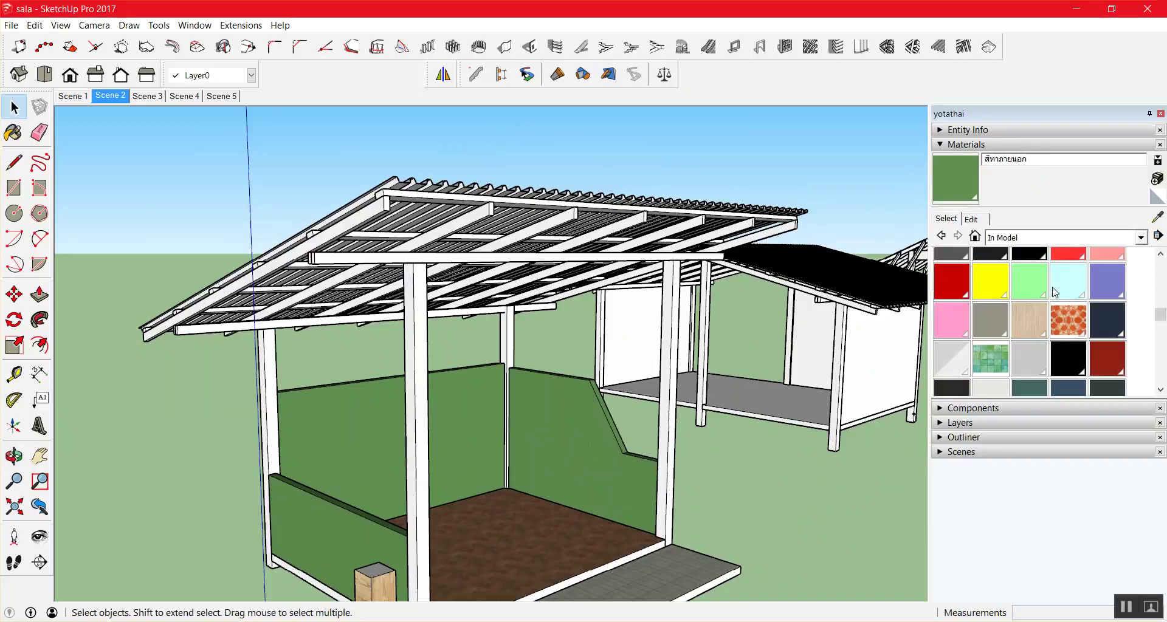
left_click(1032, 241)
key("Down")
key("Down")
key("Down")
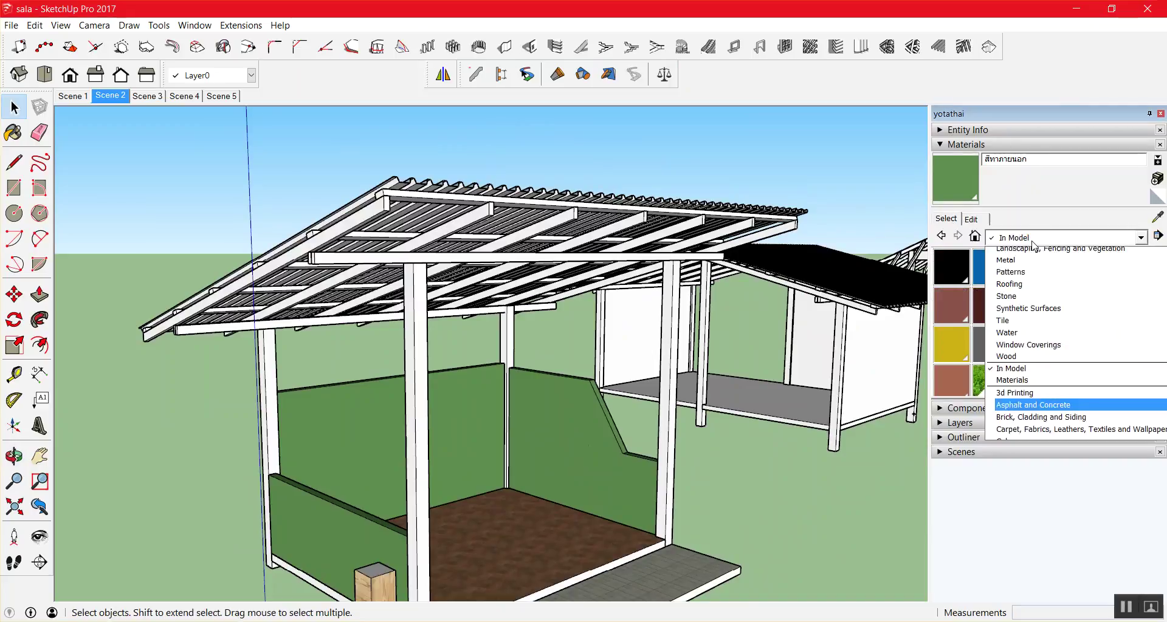
key("Return")
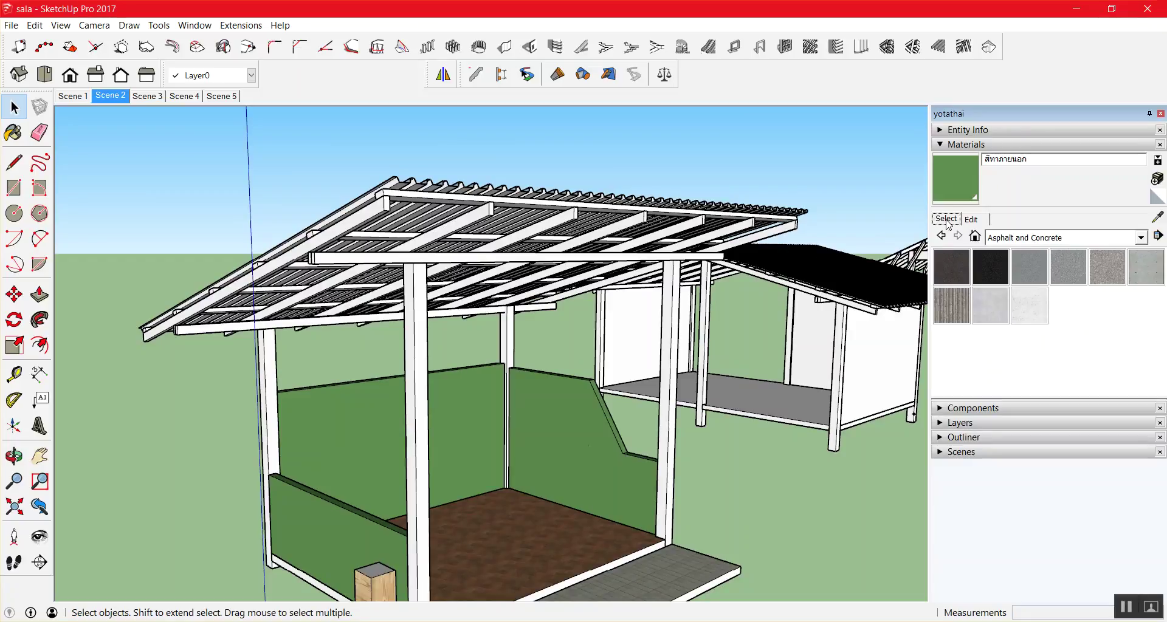
left_click(1026, 237)
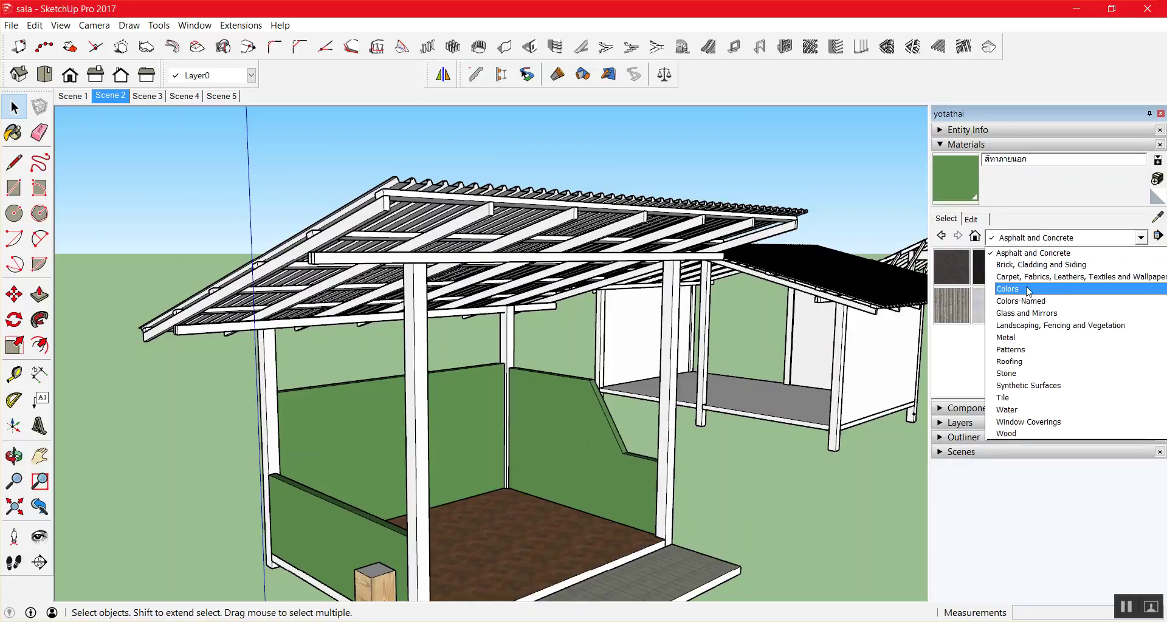
scroll(1027, 289, "down", 1)
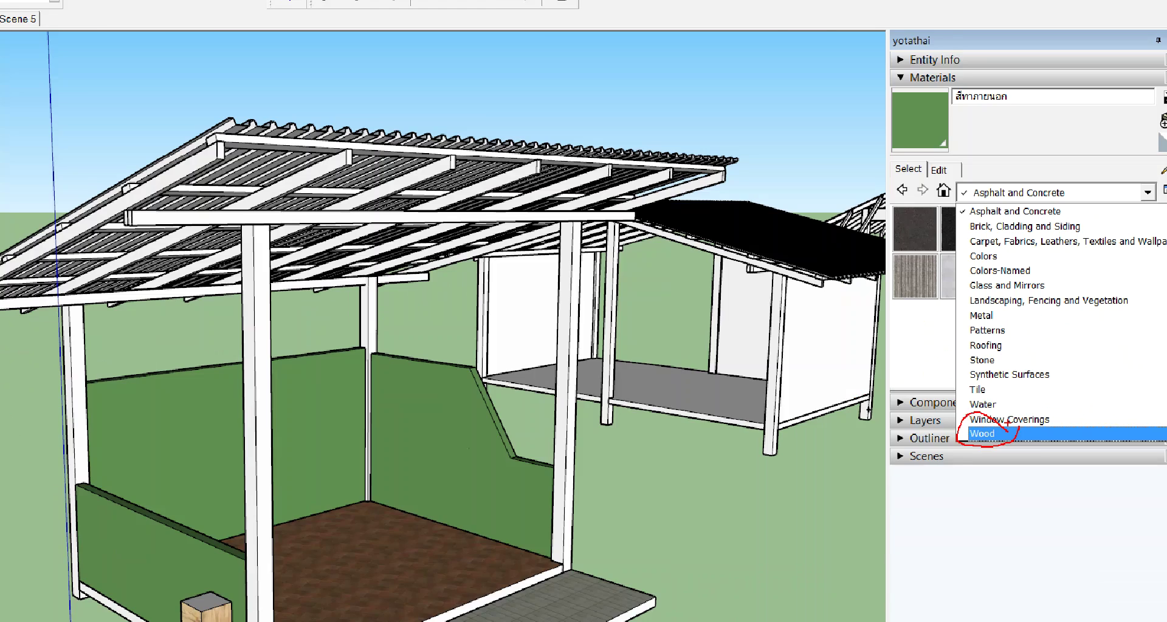
left_click(1042, 433)
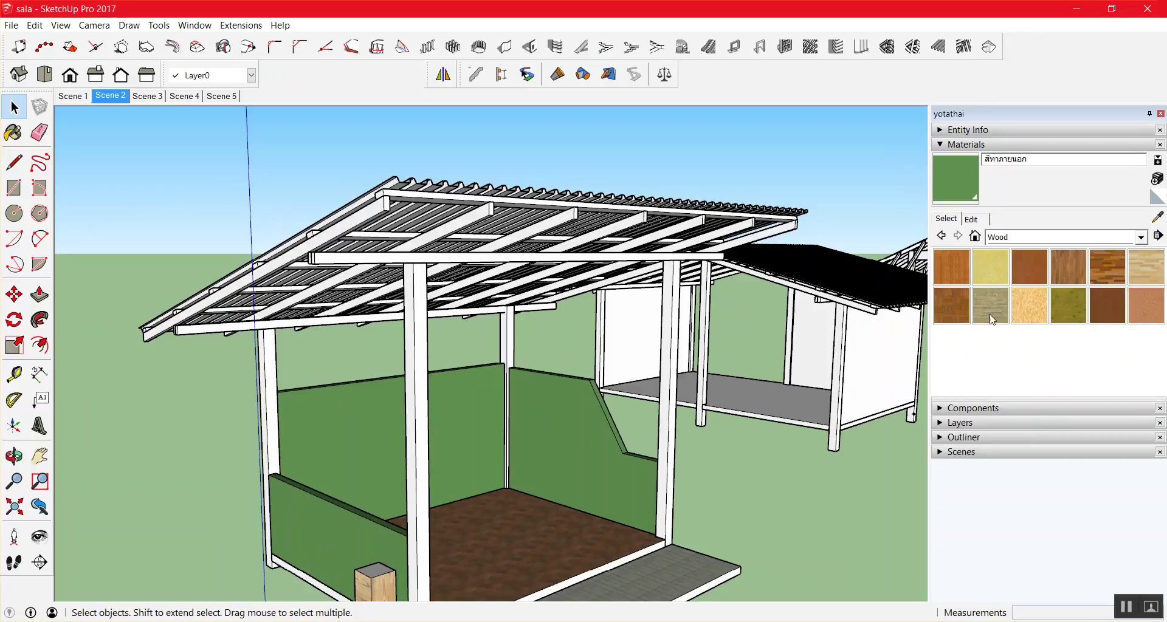
left_click(1070, 265)
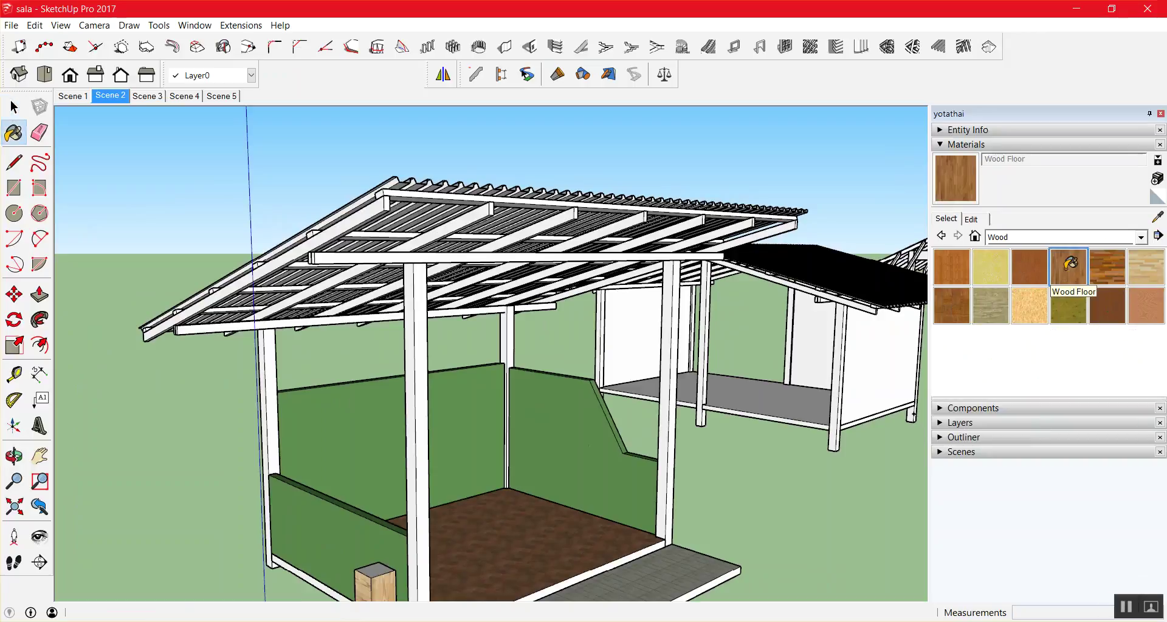
Paint three sloped rafters and the ridge beam with Wood Veneer 01.
left_click(1108, 304)
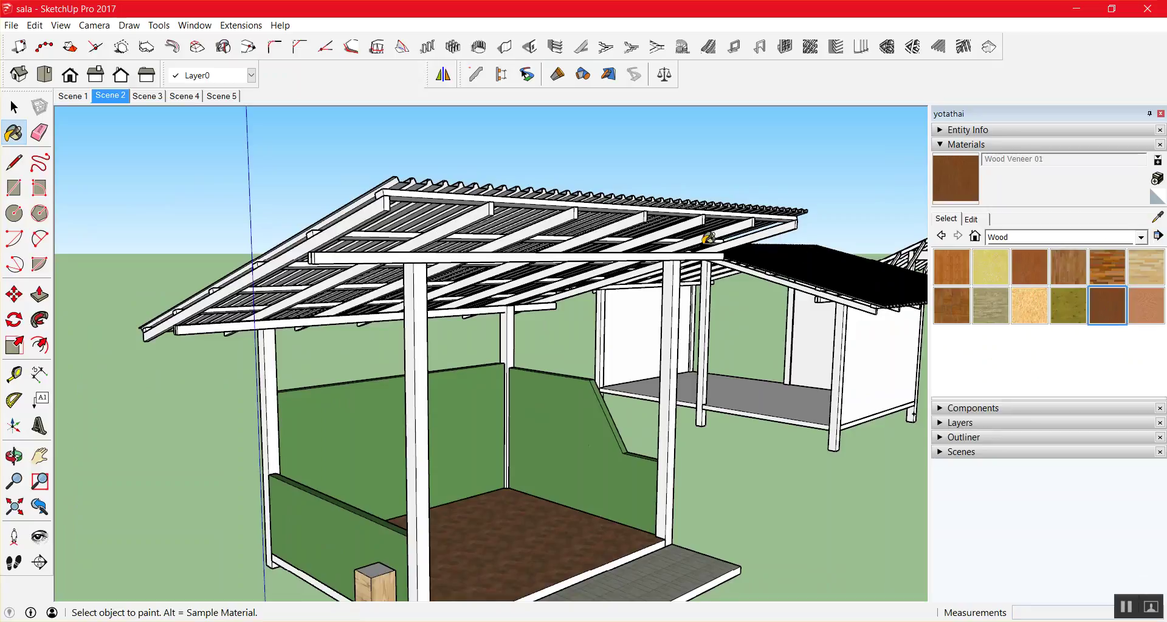
scroll(350, 182, "up", 1)
scroll(350, 181, "up", 5)
scroll(417, 227, "down", 5)
scroll(440, 219, "up", 2)
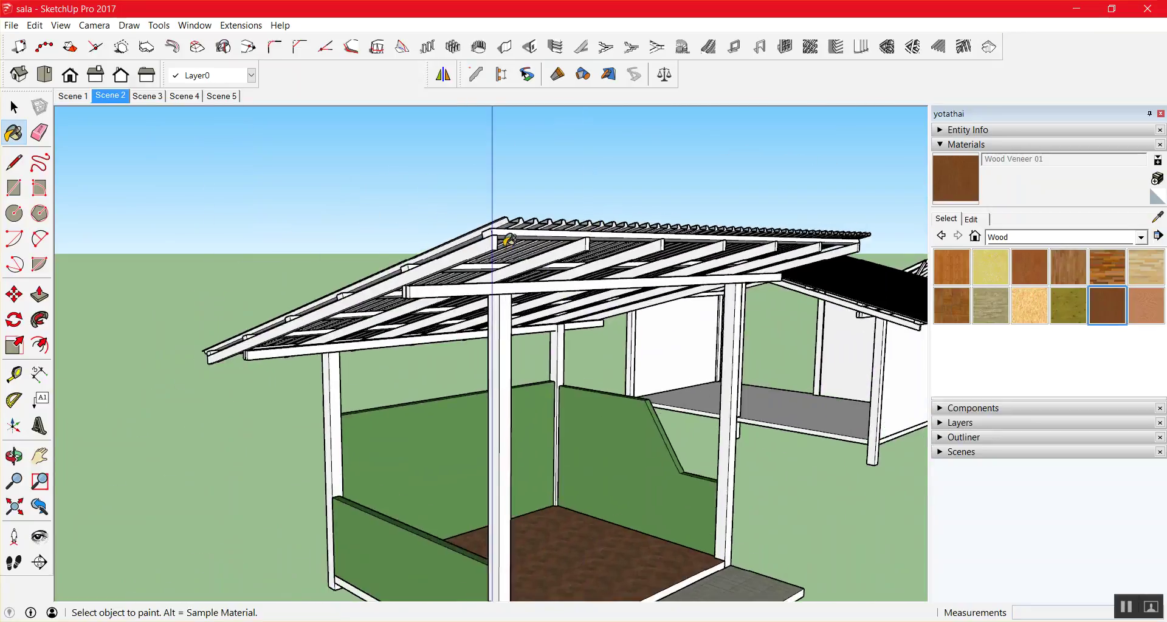
scroll(450, 220, "up", 1)
scroll(487, 242, "up", 1)
scroll(480, 240, "up", 1)
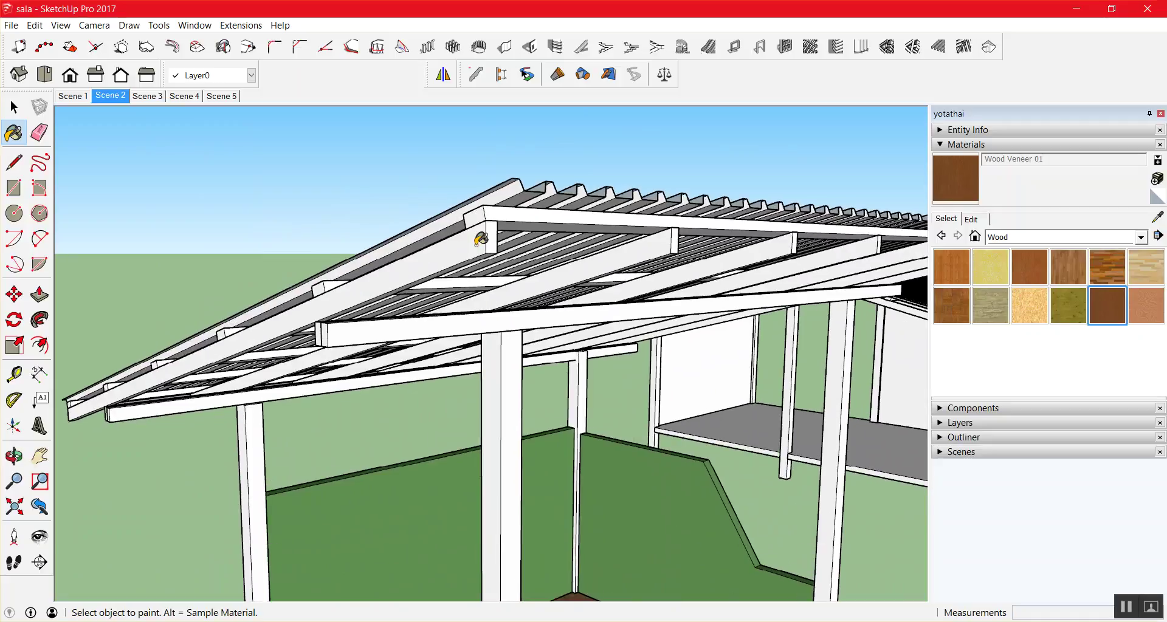
scroll(484, 239, "up", 1)
left_click(488, 239)
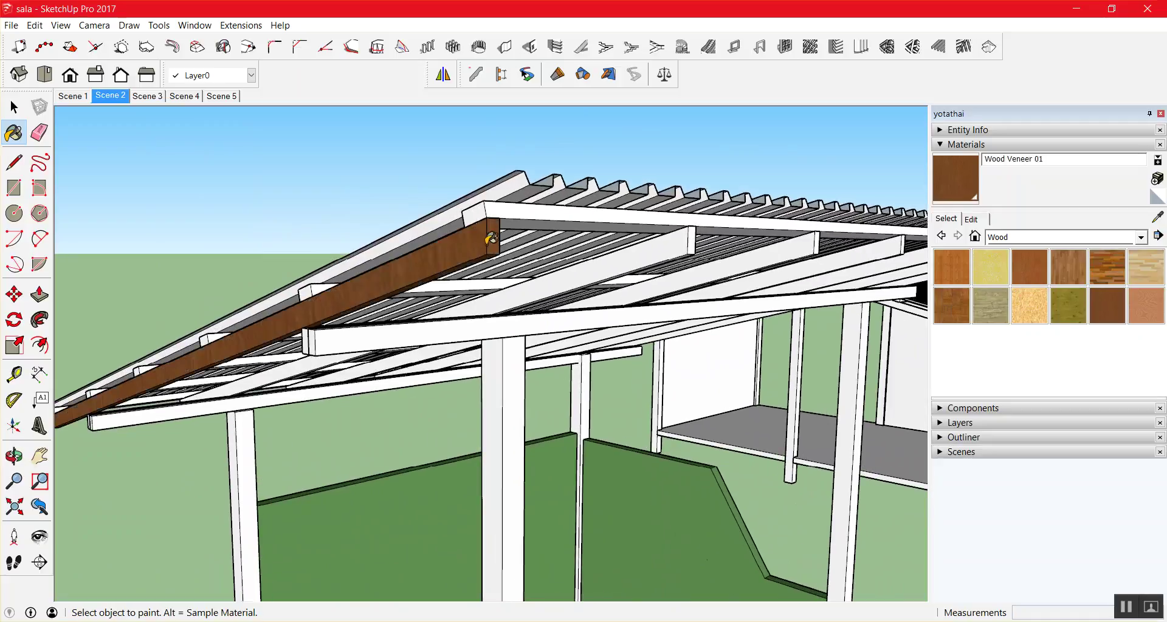
left_click(691, 226)
left_click(691, 219)
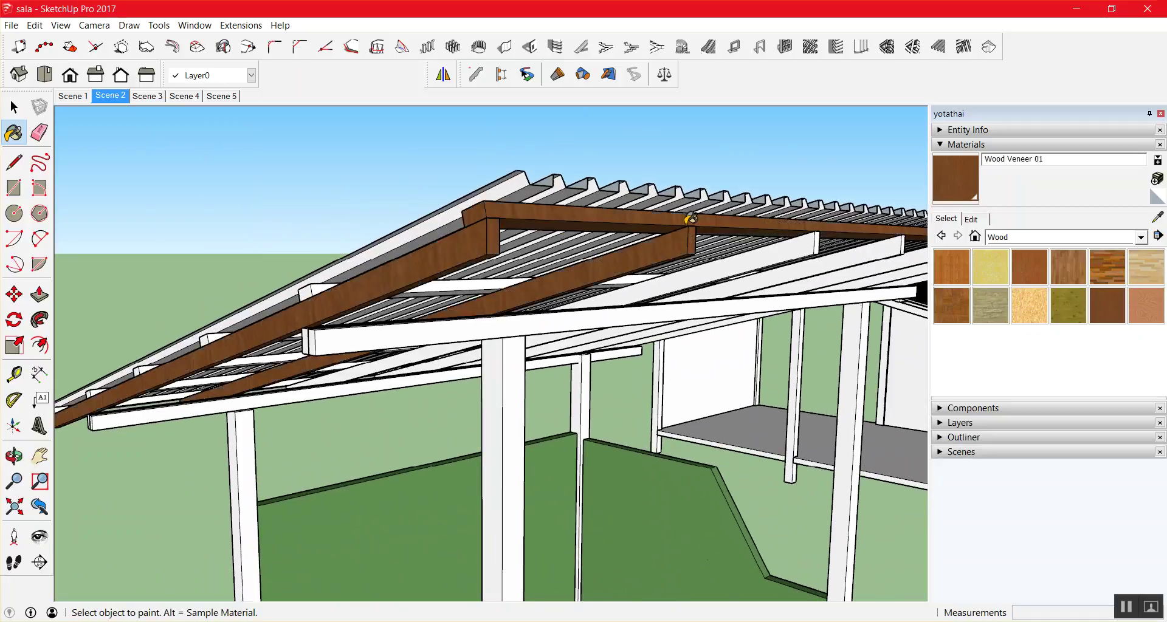
left_click(809, 245)
Paint the rightmost rafter, long horizontal beam and beam-end face with Wood Veneer 01, then show Scene 3.
scroll(714, 232, "down", 1)
scroll(712, 231, "up", 1)
scroll(836, 249, "up", 1)
left_click(847, 247)
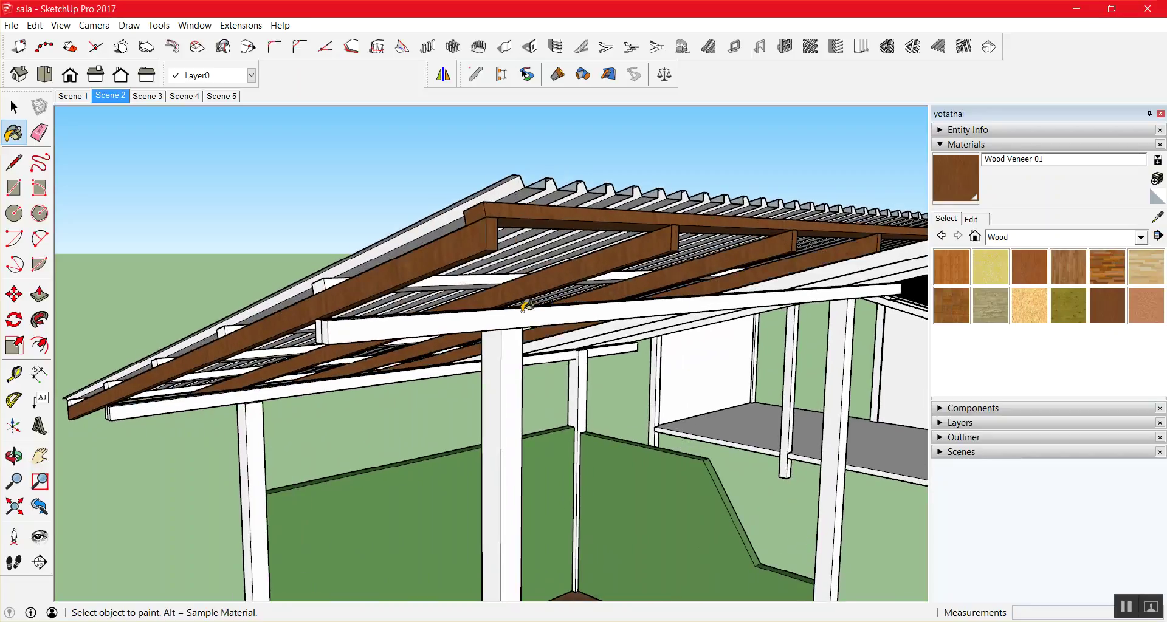
left_click(428, 321)
scroll(356, 325, "up", 1)
scroll(355, 319, "up", 1)
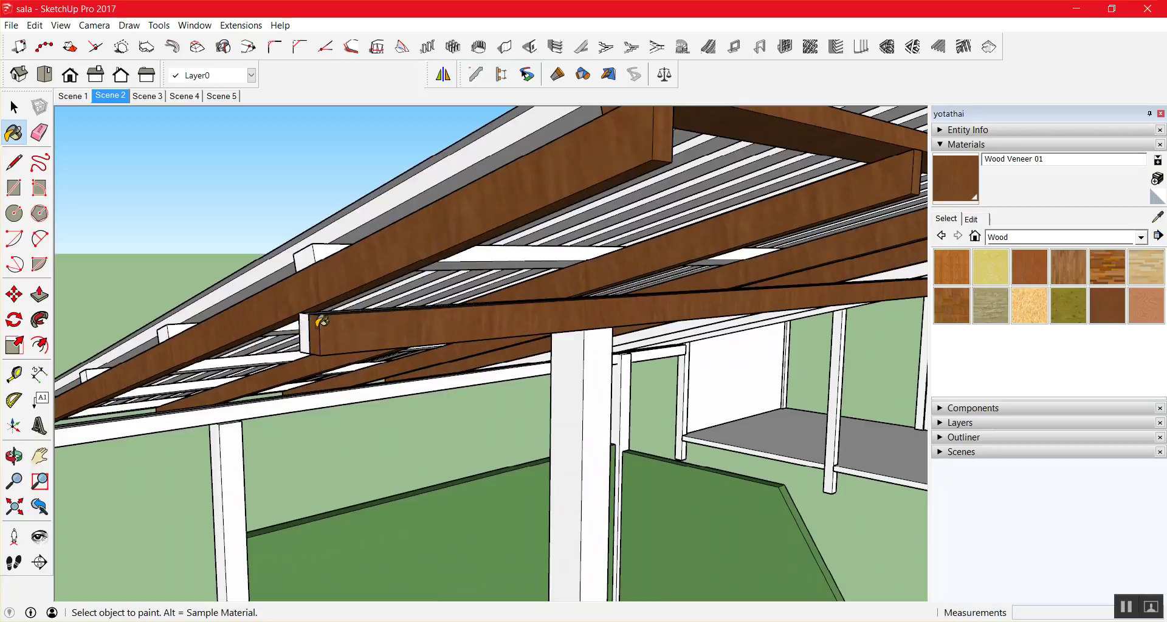
scroll(312, 321, "up", 1)
scroll(310, 322, "up", 1)
scroll(308, 324, "up", 1)
scroll(306, 325, "up", 2)
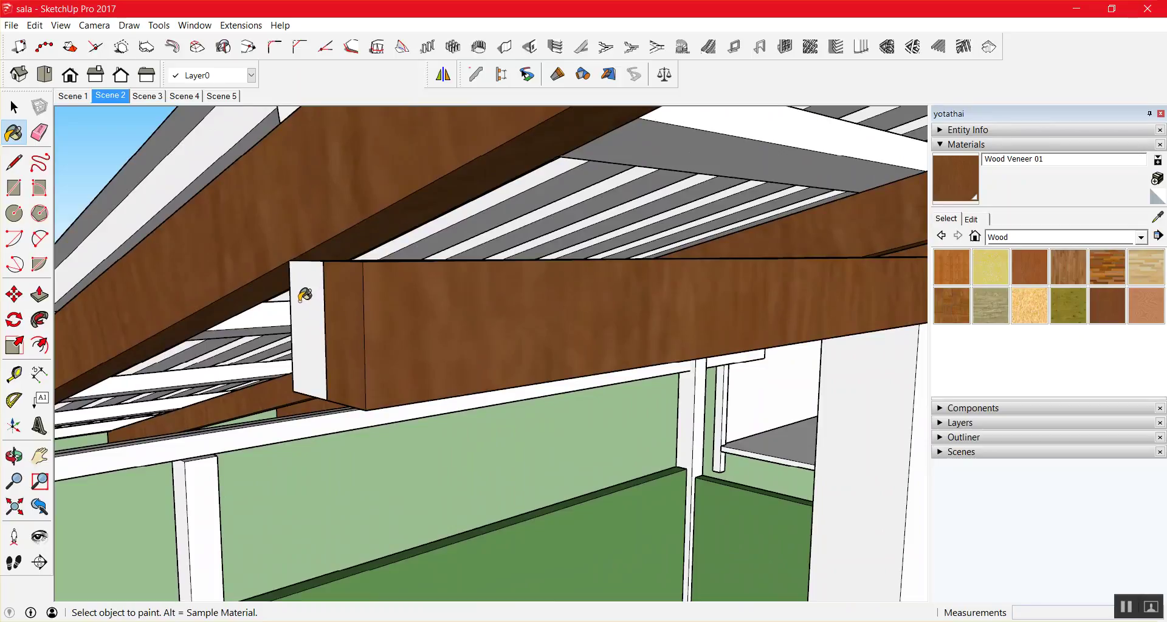
left_click(300, 297)
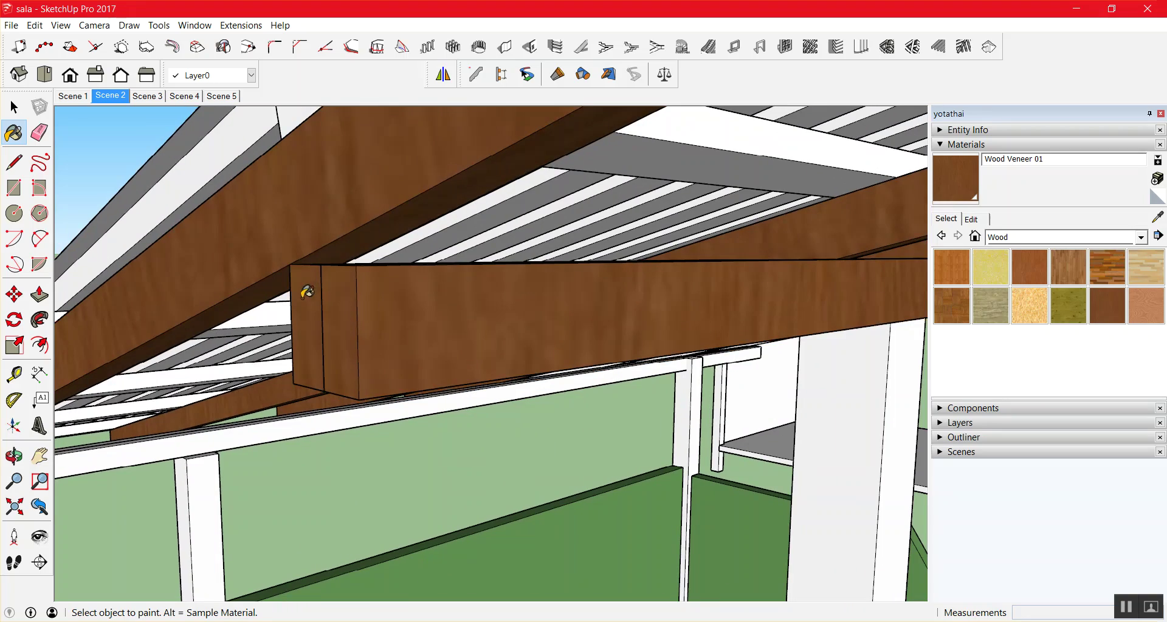
key("Page_Down")
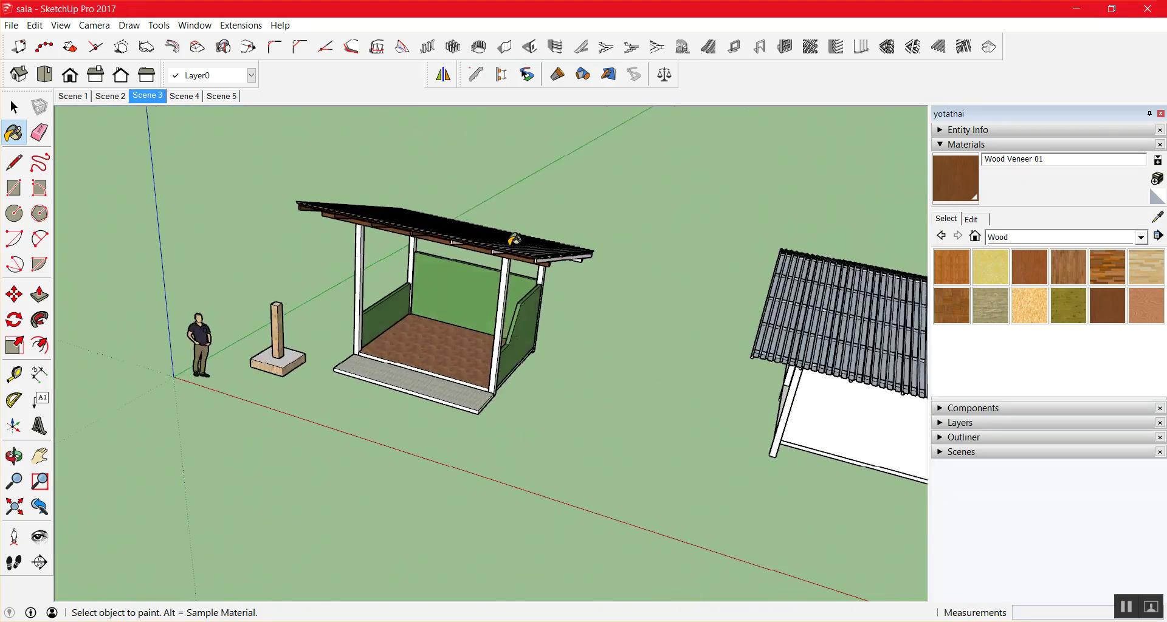
Paint the white roof-edge strip and the lower beam under the roof end with Wood Veneer 01.
scroll(521, 257, "up", 3)
scroll(529, 176, "down", 2)
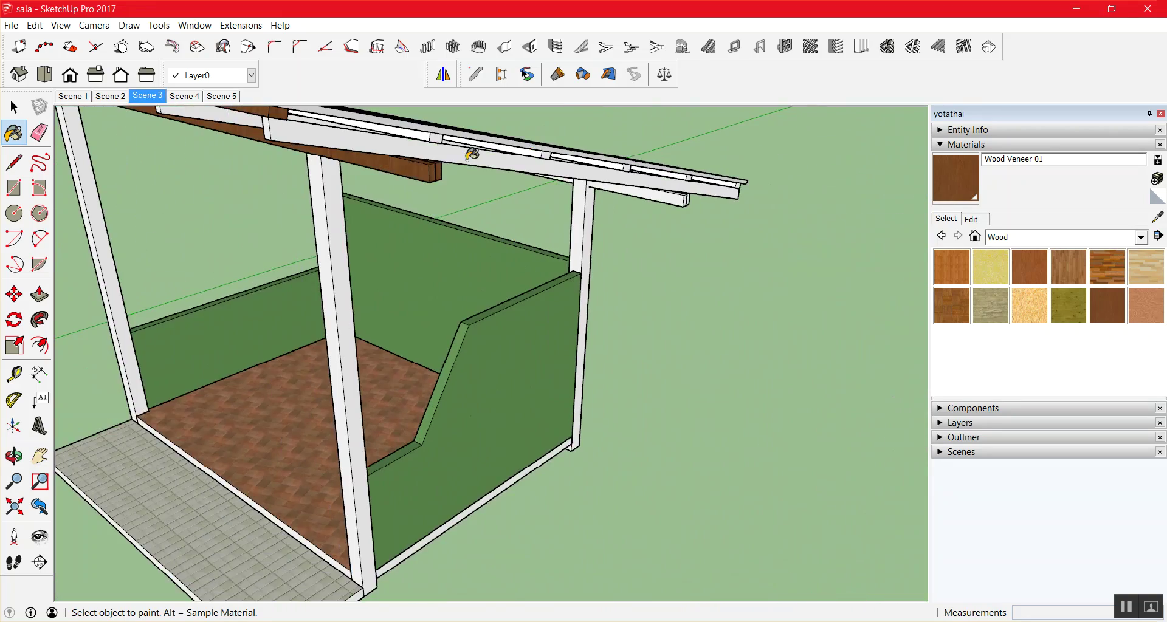
scroll(554, 166, "down", 1)
scroll(359, 141, "up", 2)
scroll(322, 131, "up", 2)
scroll(305, 127, "down", 1)
scroll(498, 152, "up", 2)
scroll(571, 155, "up", 1)
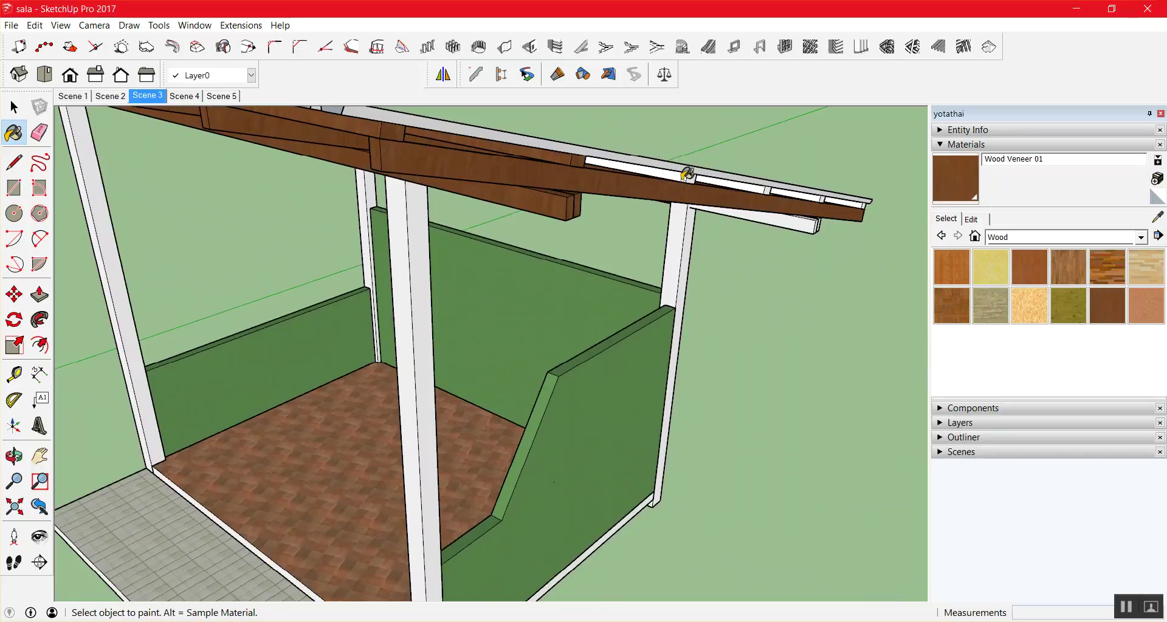
left_click(687, 175)
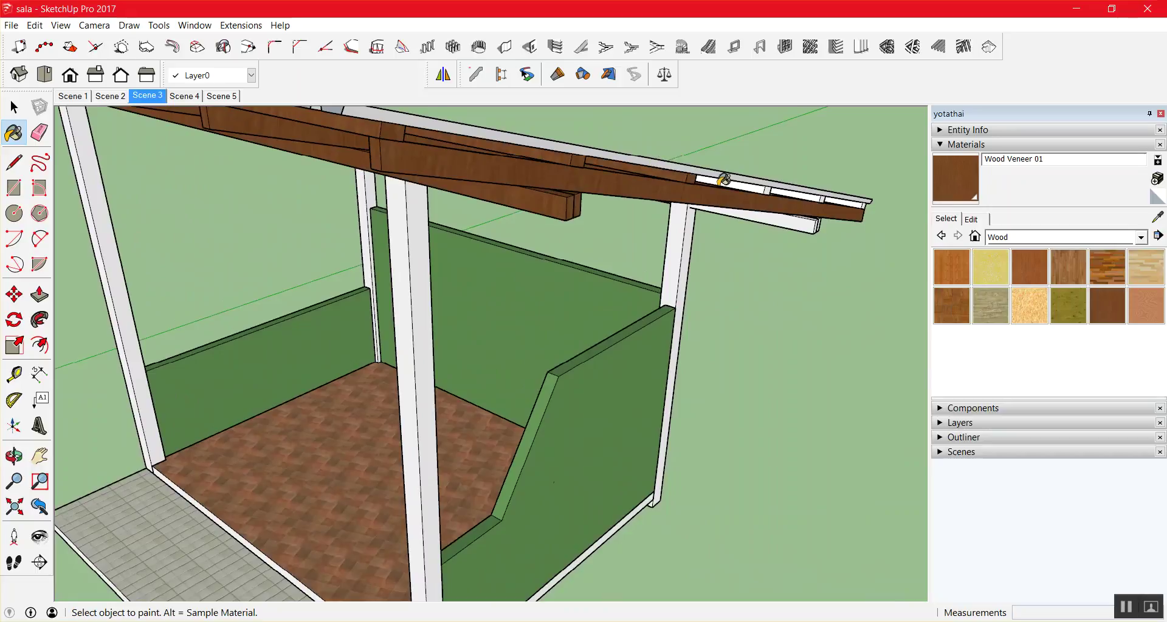
left_click(819, 222)
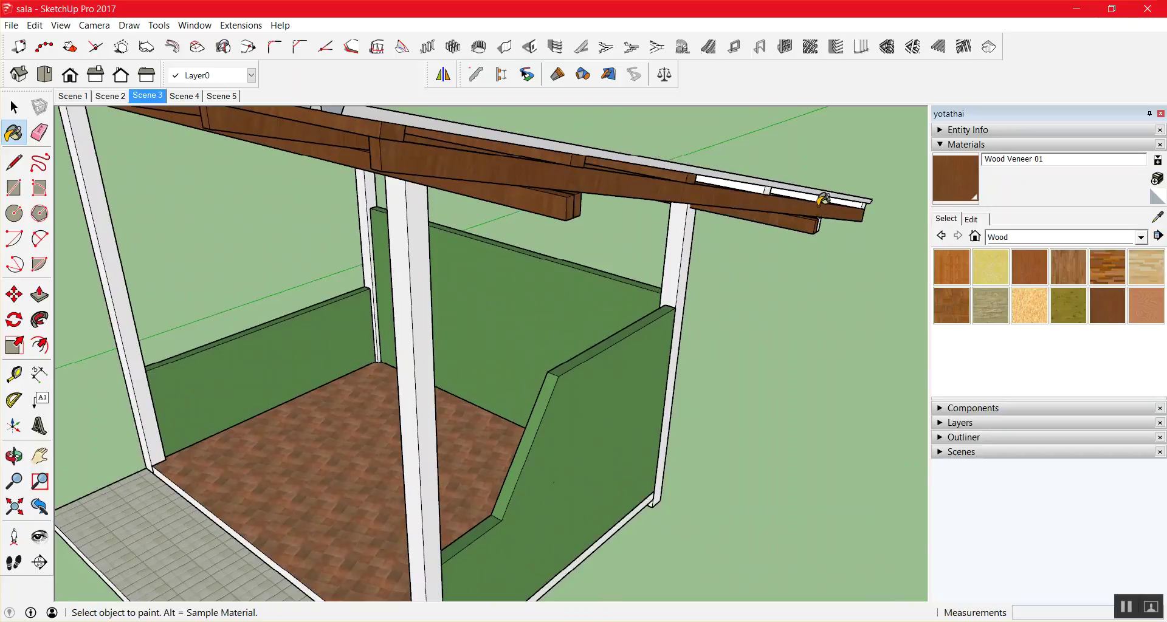
Paint the purlin end, bracket and block under the rafter brown, undoing the post paint.
middle_click_drag(795, 223, 719, 240)
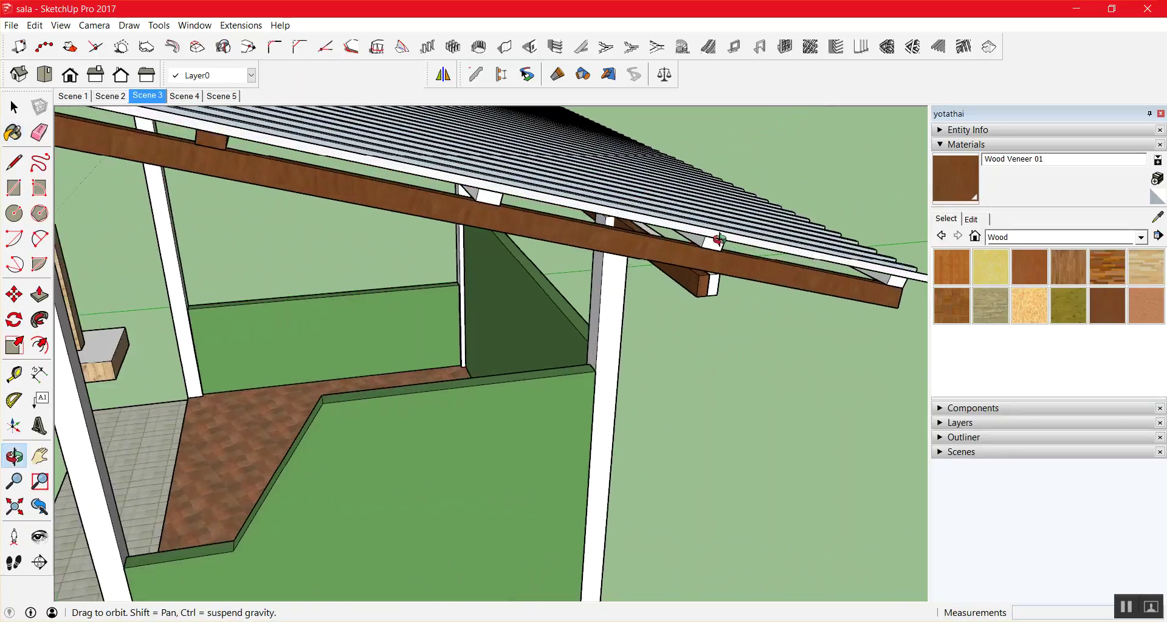
key("space")
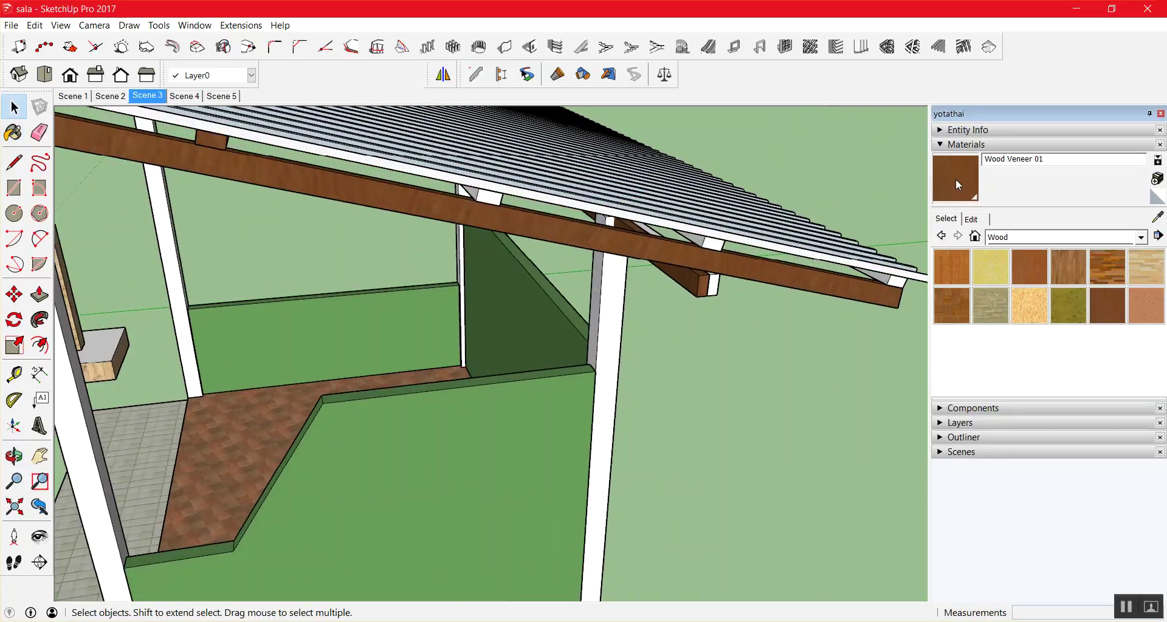
key("b")
left_click(897, 278)
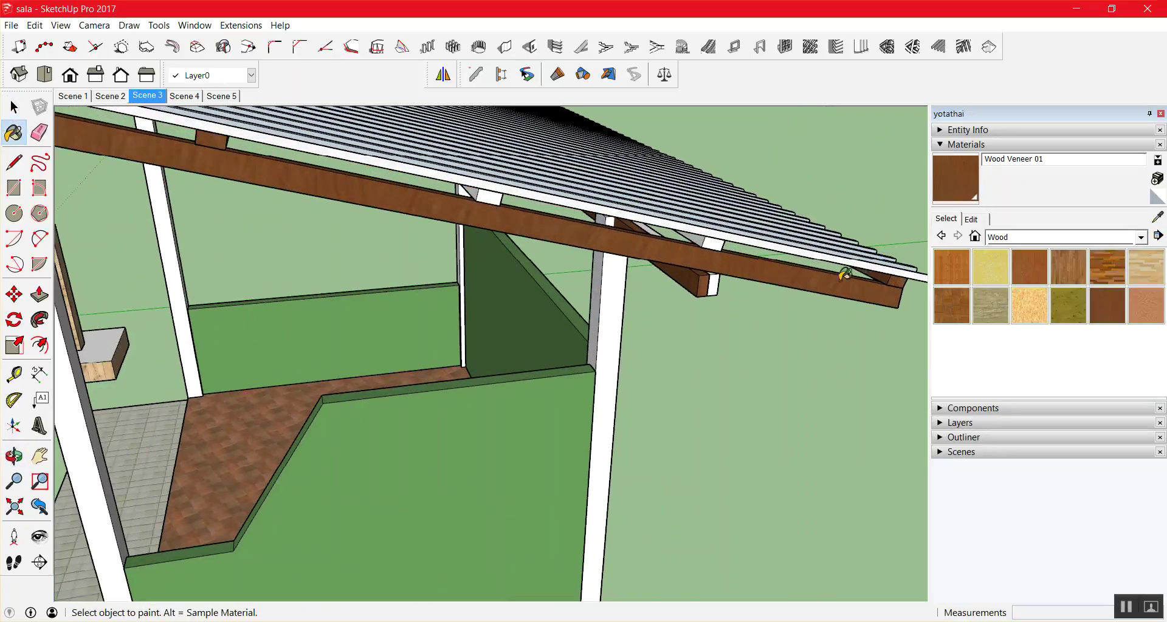
left_click(711, 280)
left_click(716, 243)
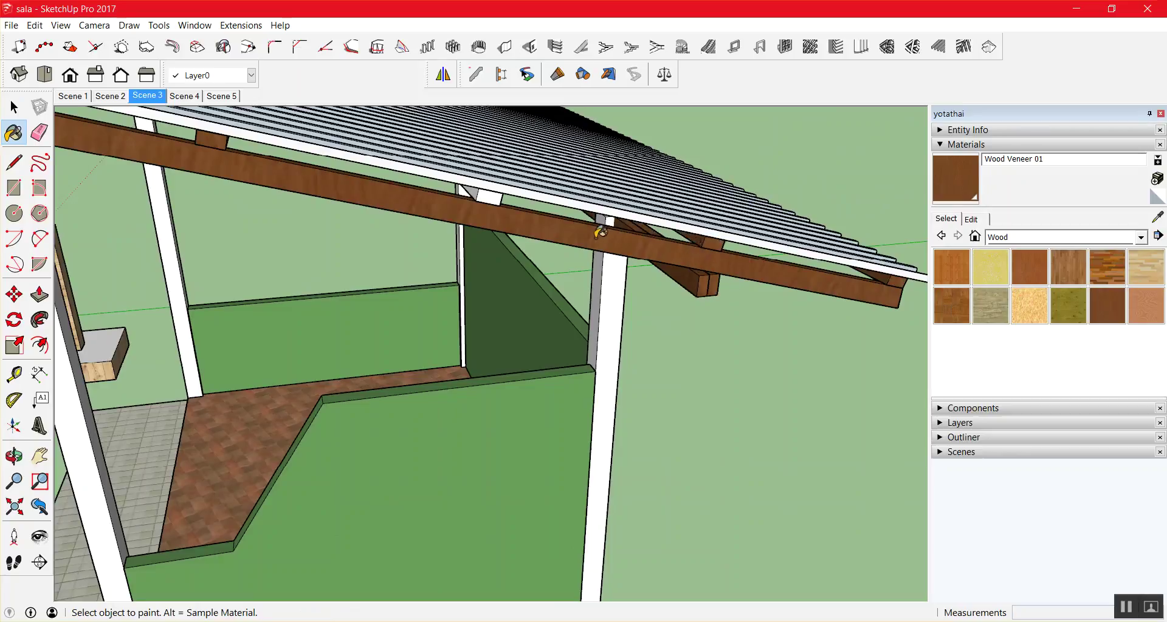
left_click(606, 219)
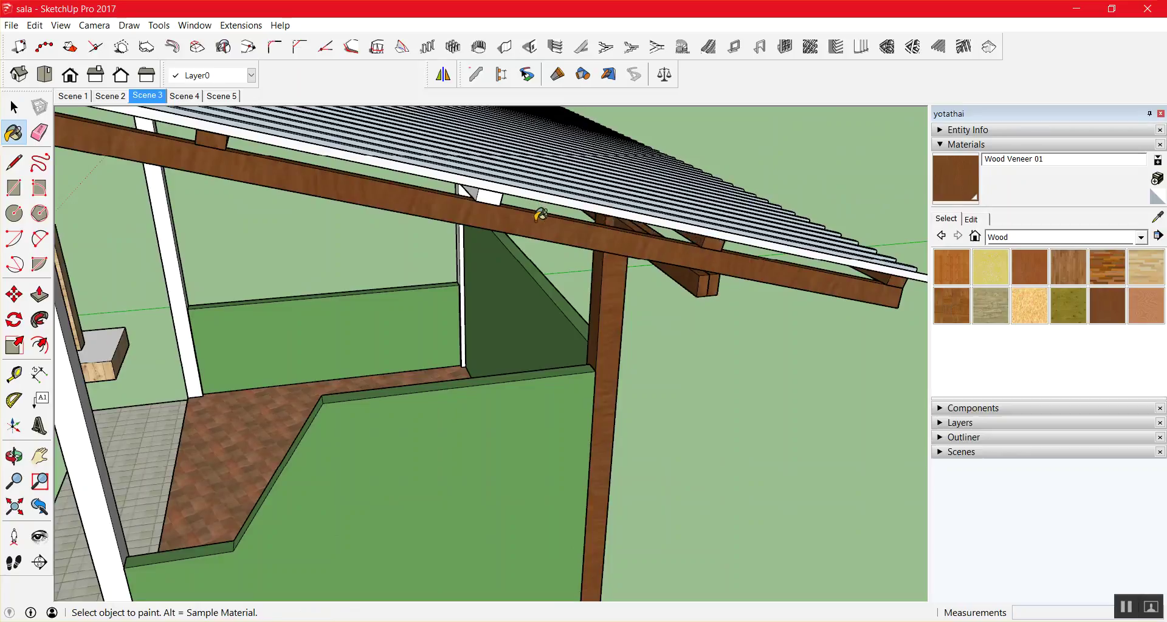
key("ctrl+z")
Orbit beneath the roof to view the brown beams and start Profile Builder Trim.
scroll(529, 211, "up", 1)
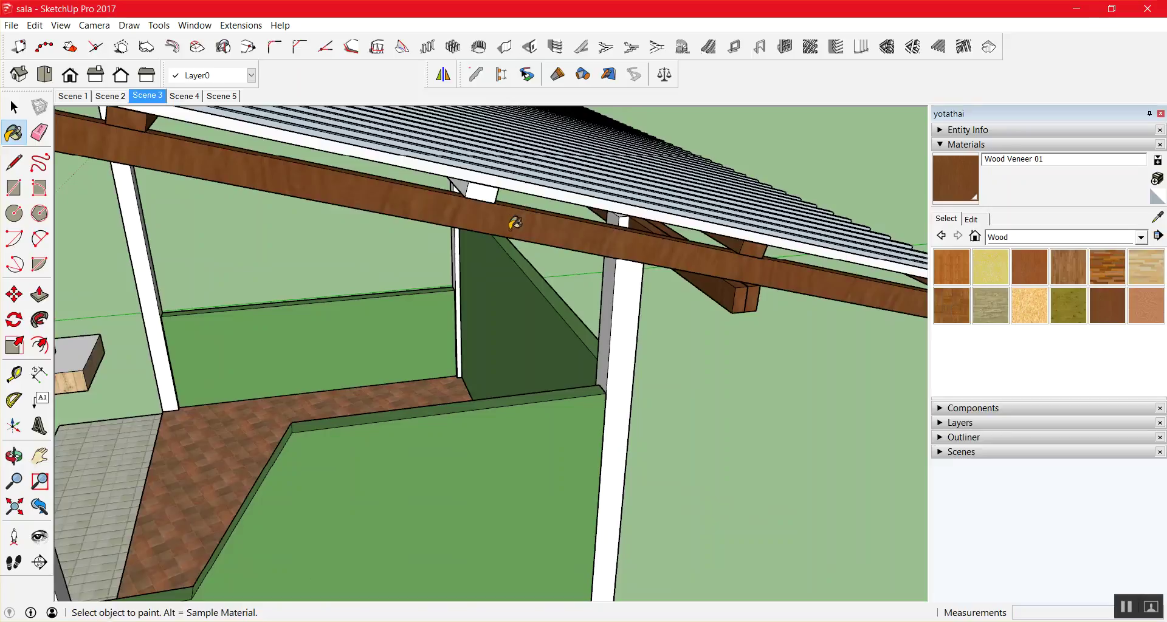
mouse_move(511, 252)
middle_mouse_down()
mouse_move(498, 234)
mouse_move(599, 233)
mouse_move(589, 237)
mouse_move(646, 274)
mouse_move(643, 311)
mouse_move(596, 279)
mouse_move(659, 305)
mouse_move(510, 276)
mouse_move(478, 228)
mouse_move(450, 242)
mouse_move(448, 259)
middle_mouse_up()
left_click(965, 161)
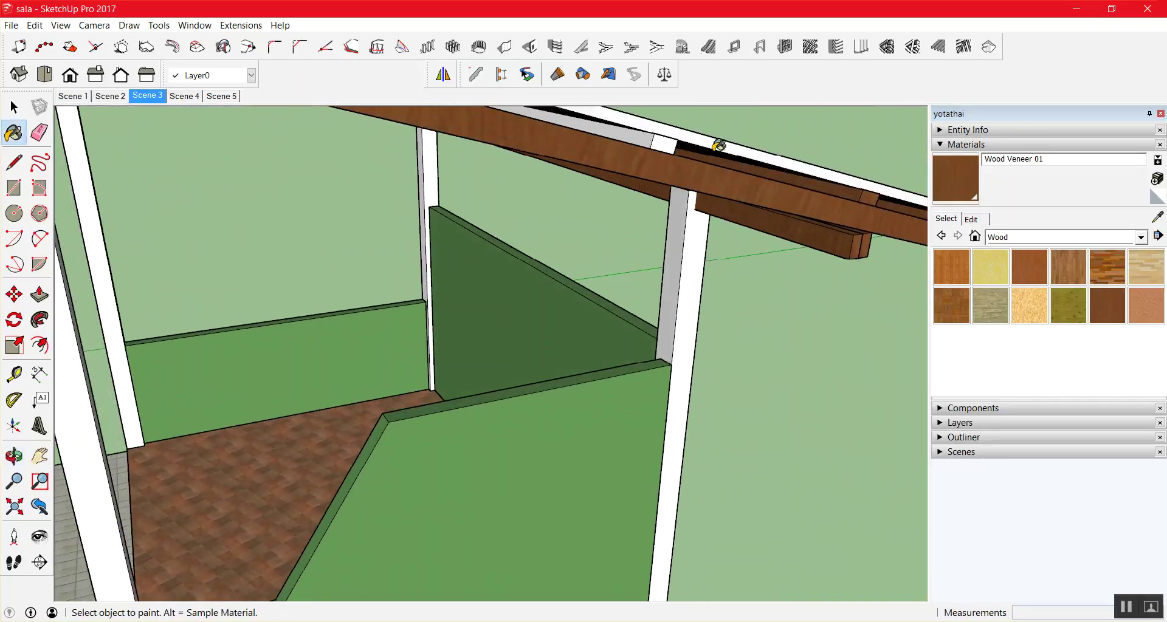
scroll(809, 216, "down", 3)
scroll(730, 213, "down", 3)
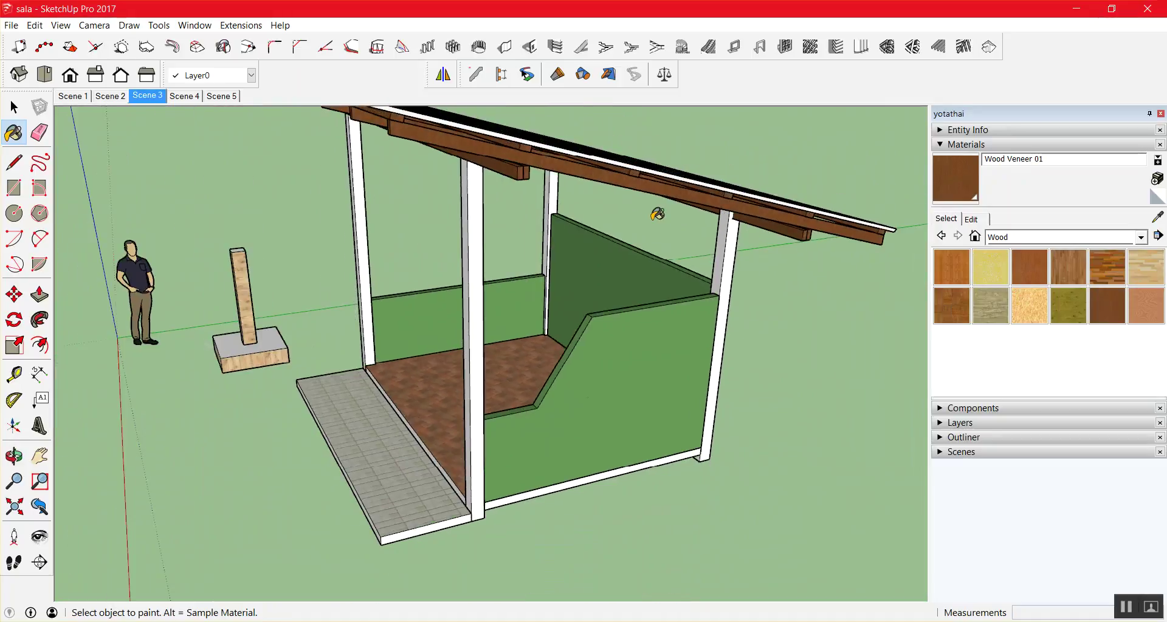
scroll(751, 240, "up", 2)
mouse_move(757, 265)
middle_mouse_down()
mouse_move(666, 173)
mouse_move(717, 344)
mouse_move(716, 266)
mouse_move(732, 245)
mouse_move(752, 296)
mouse_move(737, 250)
mouse_move(736, 260)
middle_mouse_up()
mouse_move(738, 134)
middle_mouse_down()
mouse_move(747, 302)
mouse_move(719, 279)
mouse_move(703, 322)
mouse_move(638, 168)
middle_mouse_up()
scroll(638, 168, "up", 2)
scroll(626, 152, "up", 3)
scroll(613, 138, "up", 3)
left_click(608, 74)
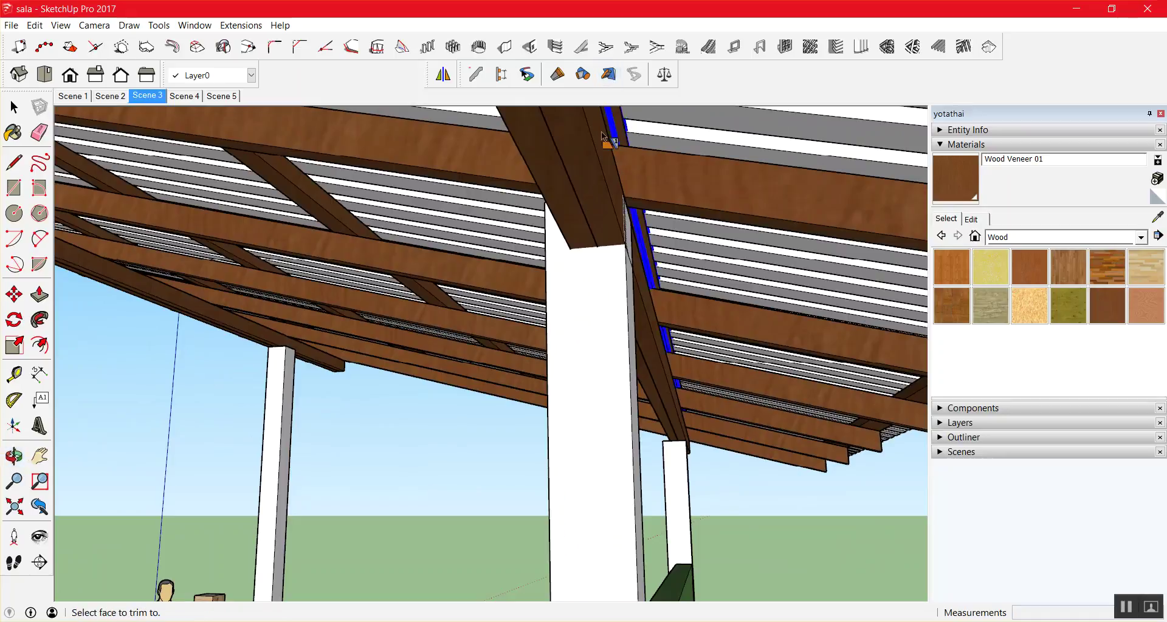
left_click(600, 263)
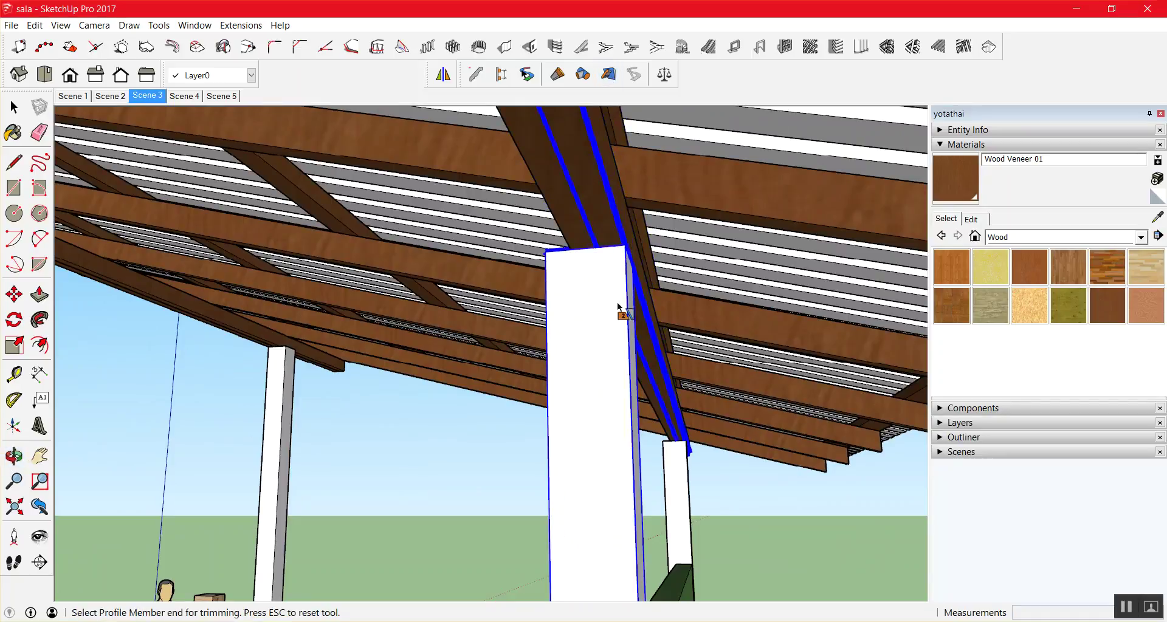
key("space")
scroll(550, 333, "down", 4)
scroll(552, 333, "down", 3)
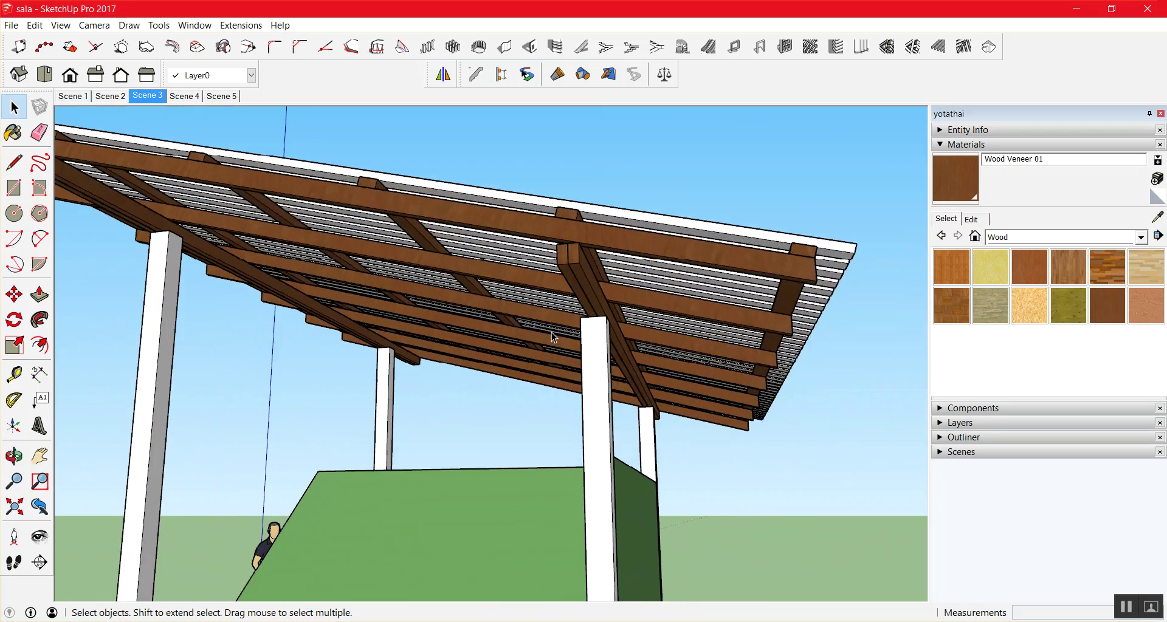
middle_click_drag(524, 326, 760, 316)
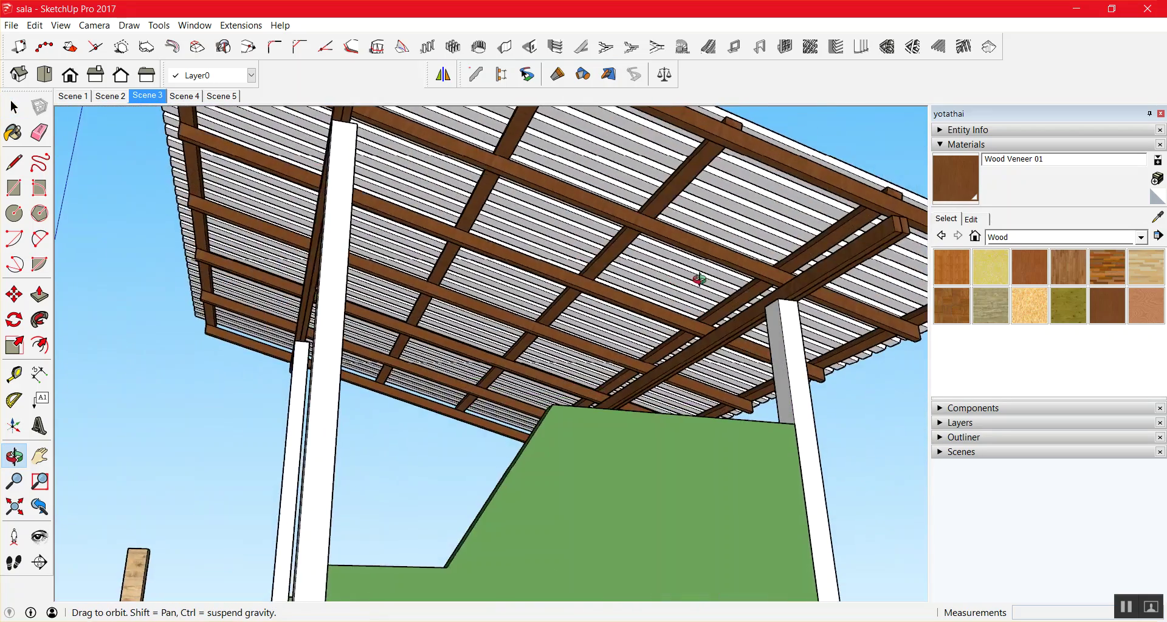
mouse_move(760, 316)
middle_mouse_down()
mouse_move(555, 393)
mouse_move(596, 389)
middle_mouse_up()
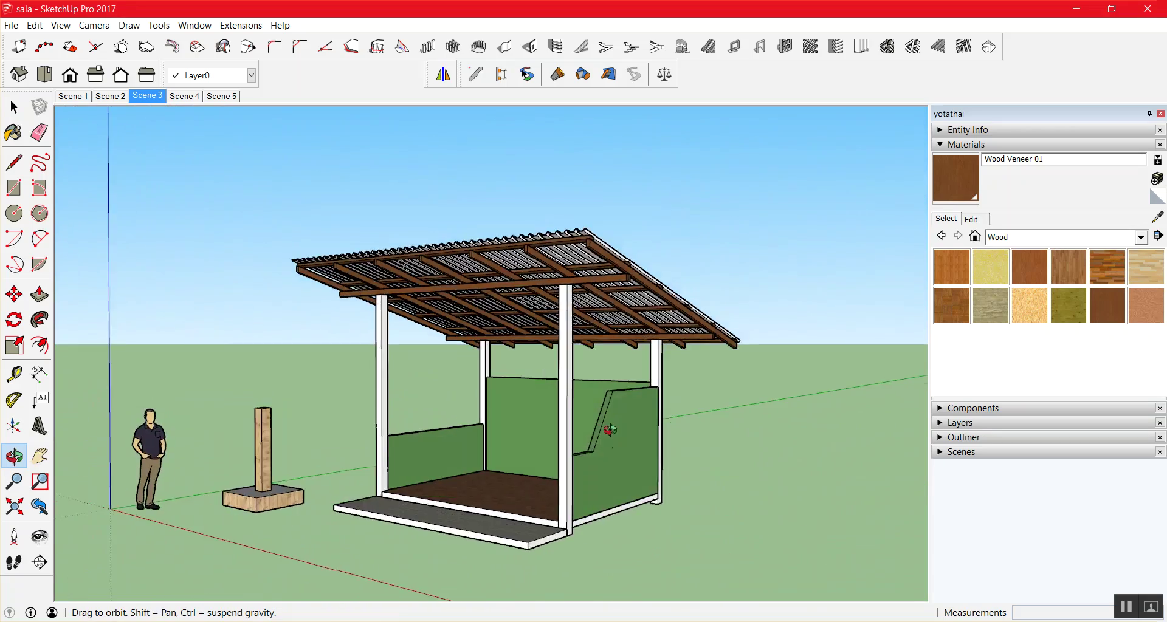
scroll(569, 412, "up", 2)
scroll(616, 413, "up", 2)
scroll(616, 413, "down", 2)
middle_click_drag(620, 330, 572, 389)
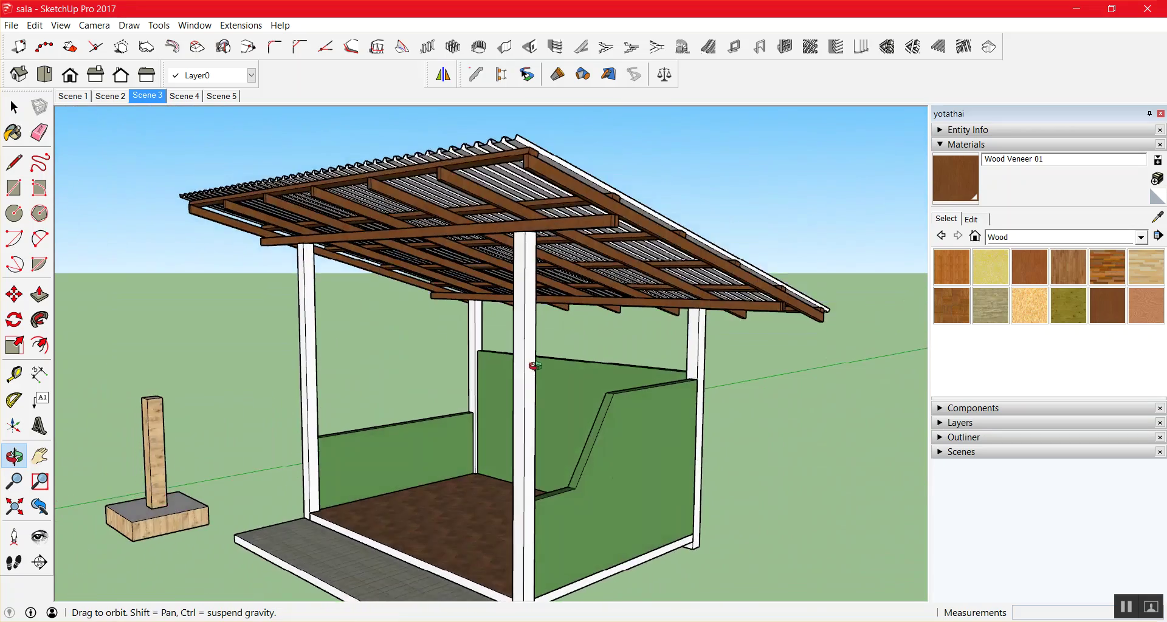
scroll(573, 401, "down", 3)
scroll(573, 415, "up", 5)
scroll(572, 414, "up", 3)
scroll(486, 380, "down", 4)
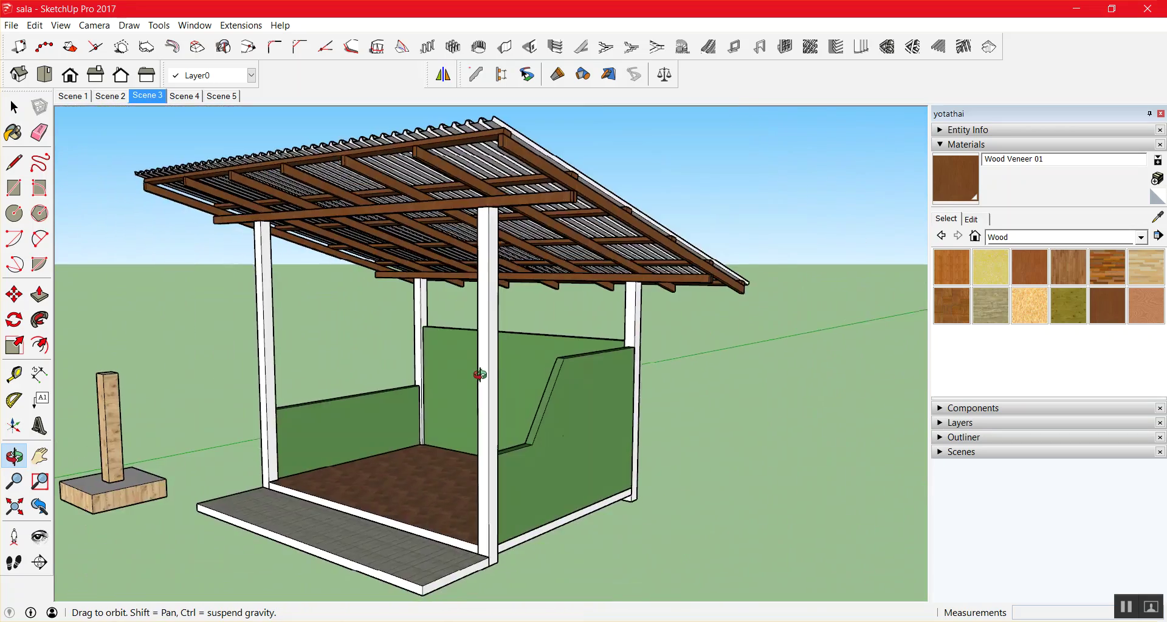
scroll(523, 425, "up", 2)
scroll(505, 462, "up", 3)
mouse_move(521, 517)
left_mouse_down()
mouse_move(450, 387)
mouse_move(485, 367)
left_mouse_up()
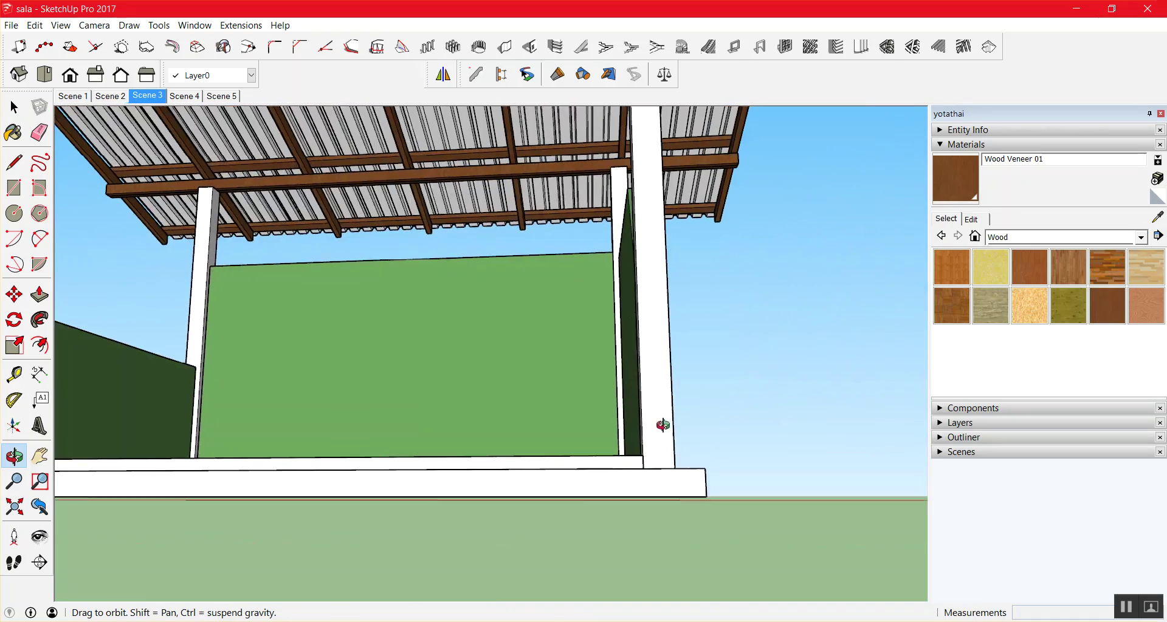
scroll(485, 367, "down", 5)
scroll(559, 343, "up", 7)
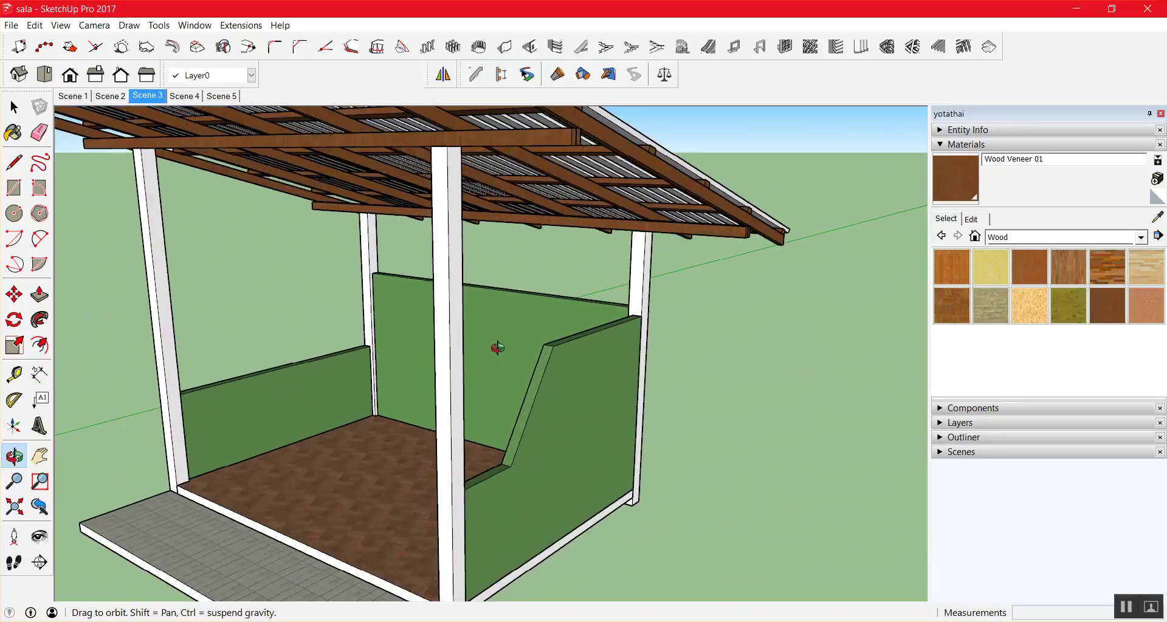
left_click_drag(560, 343, 476, 331)
scroll(450, 266, "up", 1)
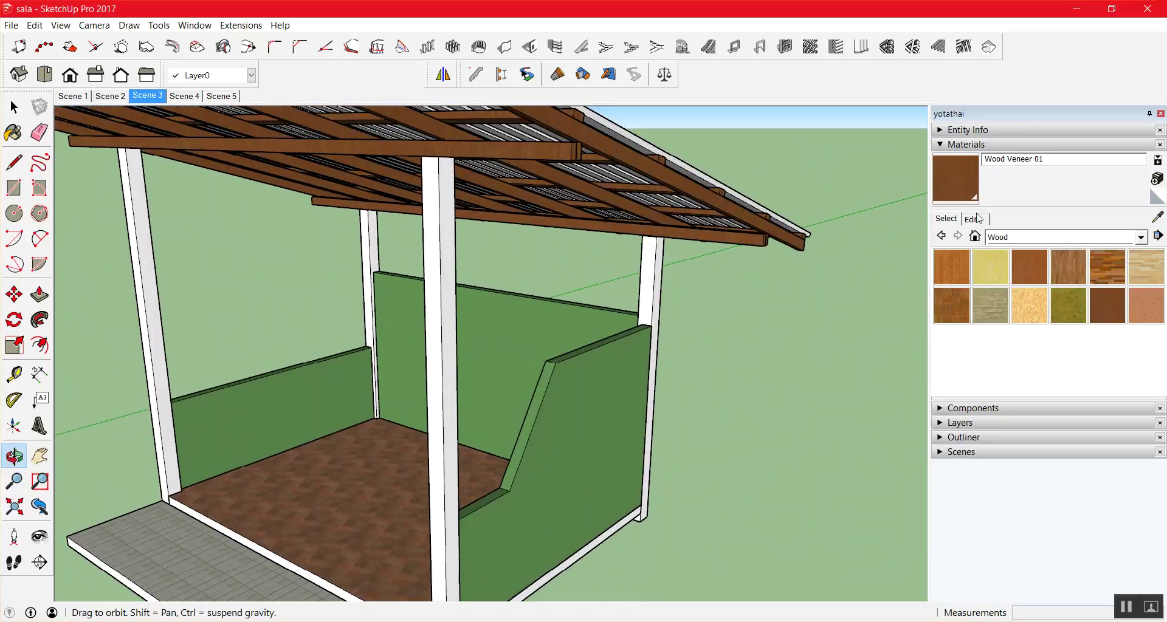
left_click(968, 219)
left_click(951, 220)
left_click(967, 221)
left_click(944, 221)
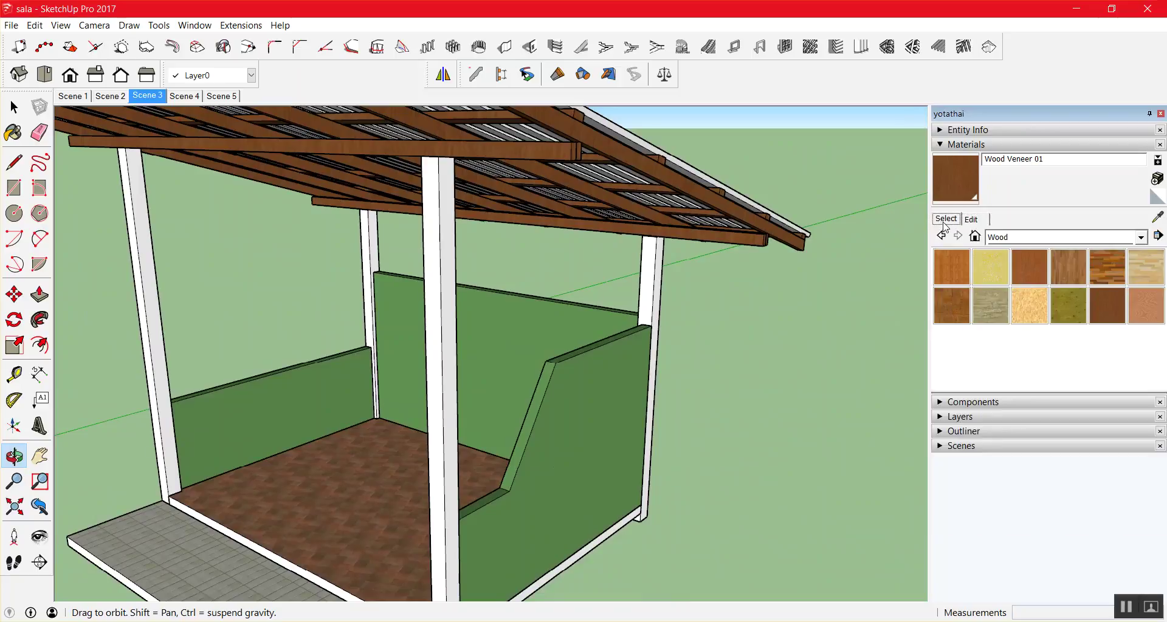
scroll(592, 386, "up", 3)
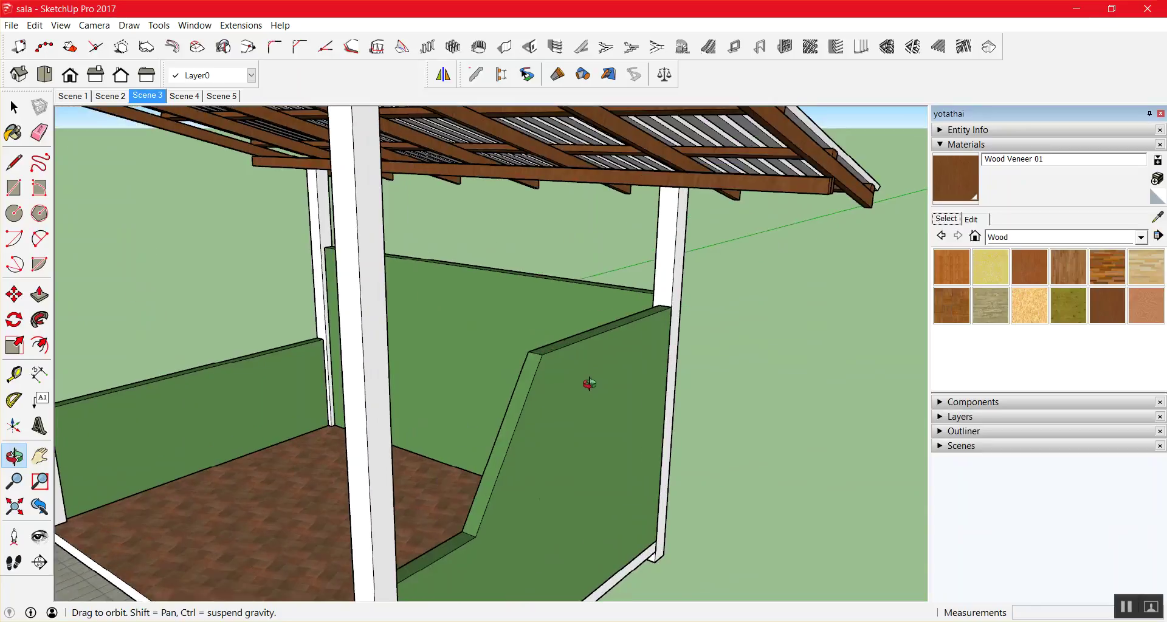
scroll(574, 386, "down", 1)
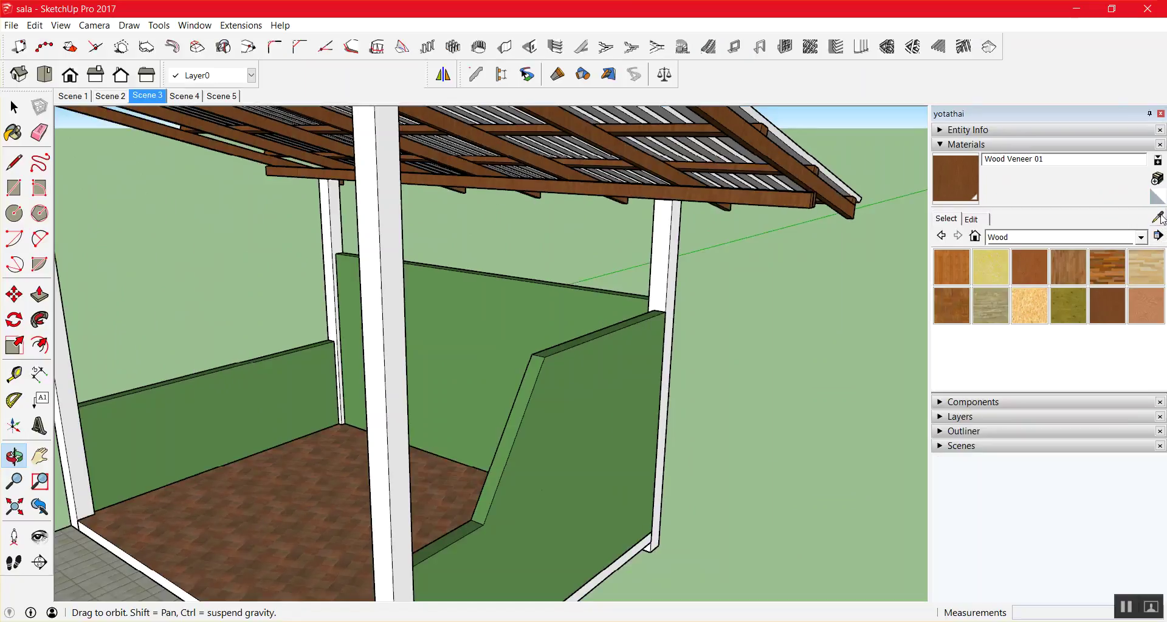
Sample the green wall material and open the white middle pillar's group for editing.
left_click(1158, 217)
left_click(614, 375)
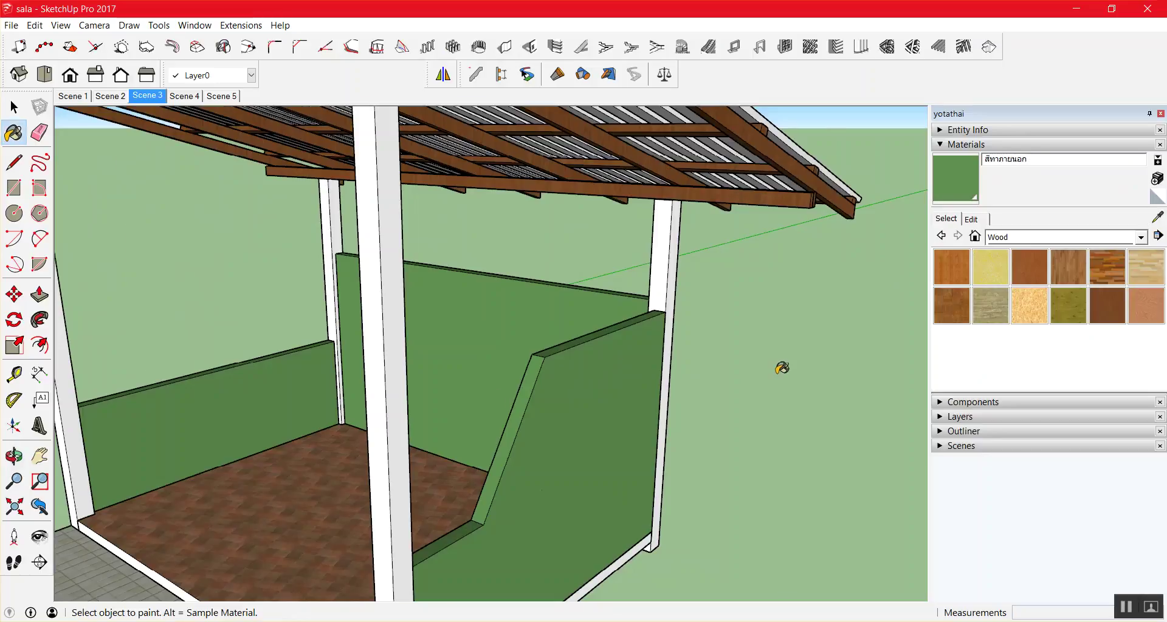
scroll(783, 368, "down", 3)
scroll(582, 356, "up", 3)
key("space")
left_click(520, 323)
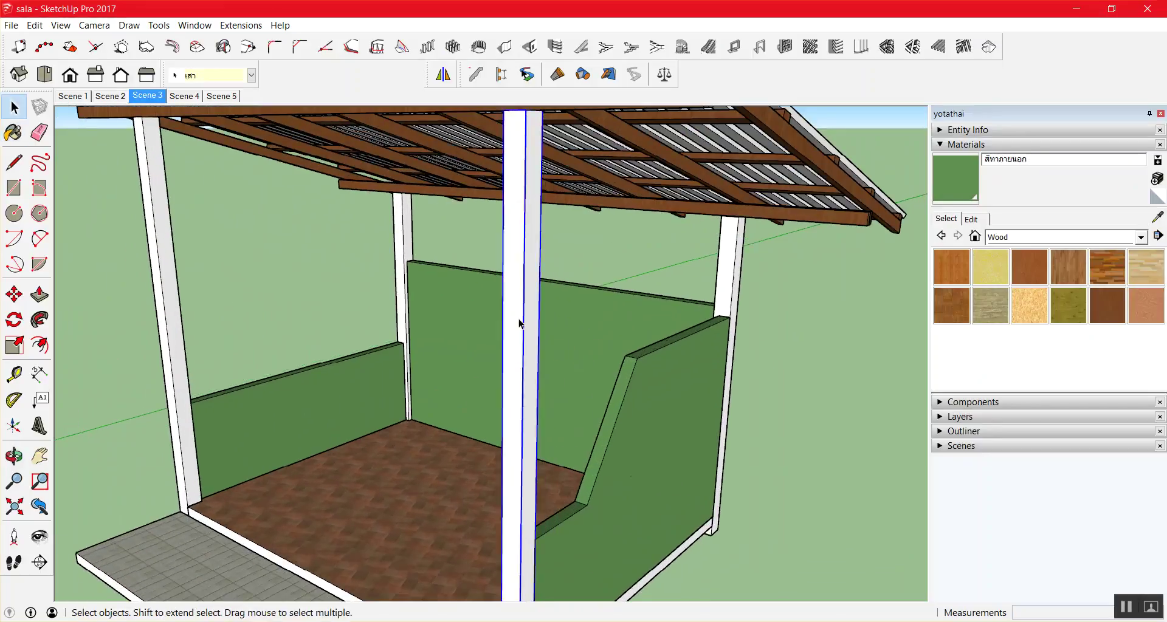
double_click(520, 323)
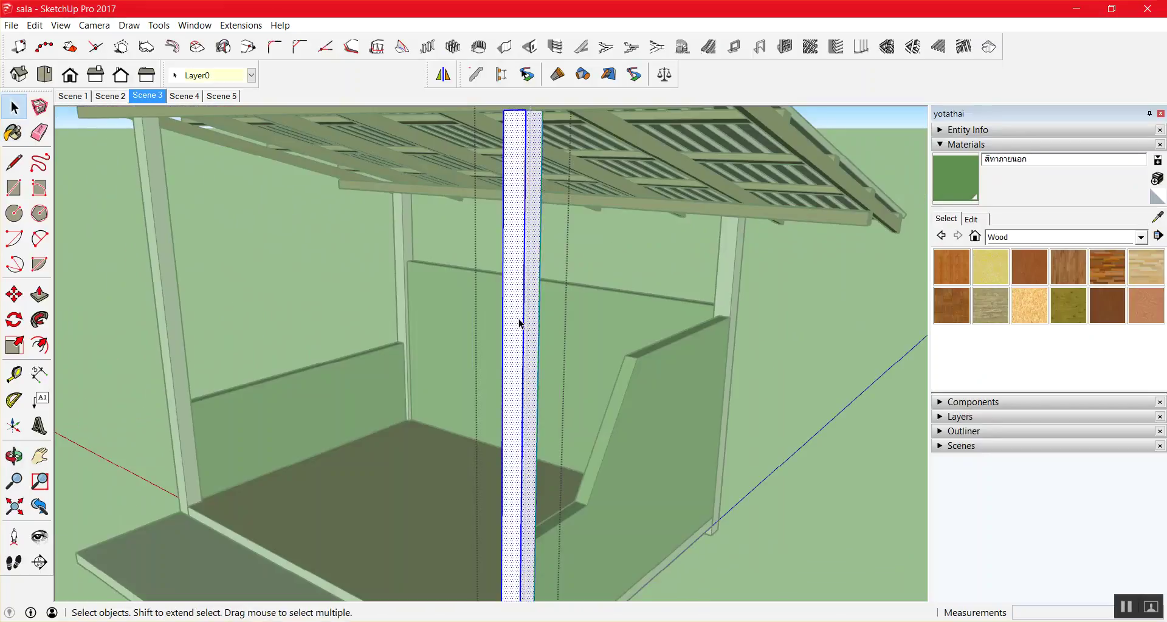
Paint the pillar's left, front and right faces green, then leave the group.
left_click(957, 181)
key("space")
left_click(517, 263)
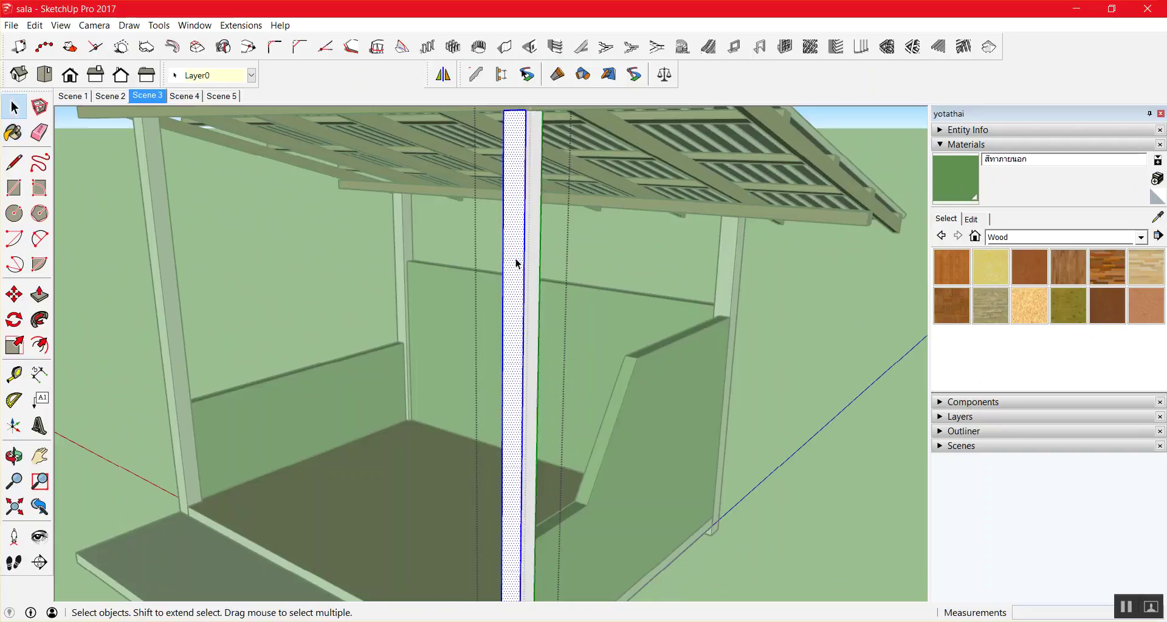
left_click(949, 173)
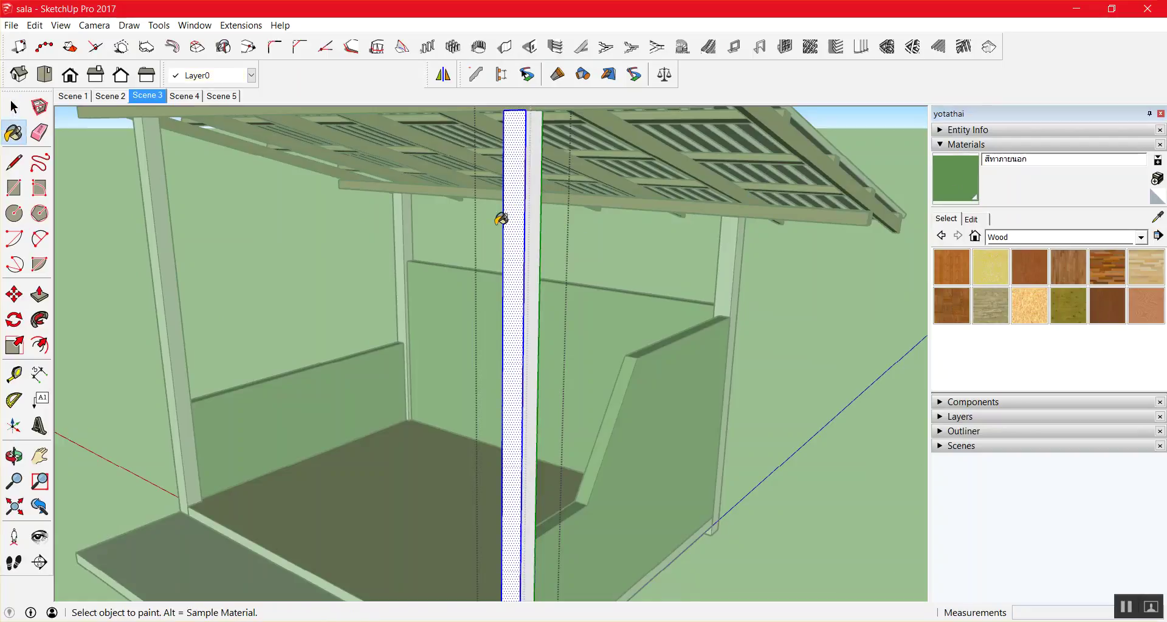
left_click(515, 226)
left_click(539, 226)
key("space")
left_click(587, 253)
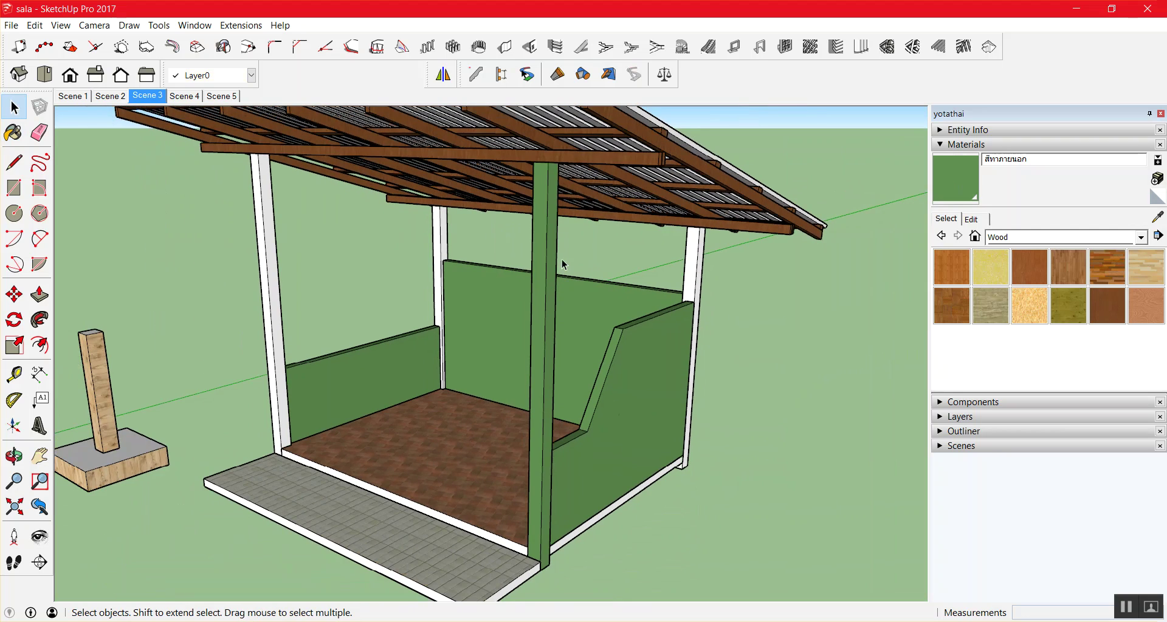
Orbit under the roof to the corner post and paint it green.
mouse_move(568, 279)
middle_mouse_down()
mouse_move(398, 292)
mouse_move(703, 357)
mouse_move(735, 383)
mouse_move(792, 385)
middle_mouse_up()
middle_click_drag(673, 365, 755, 341)
scroll(723, 313, "up", 1)
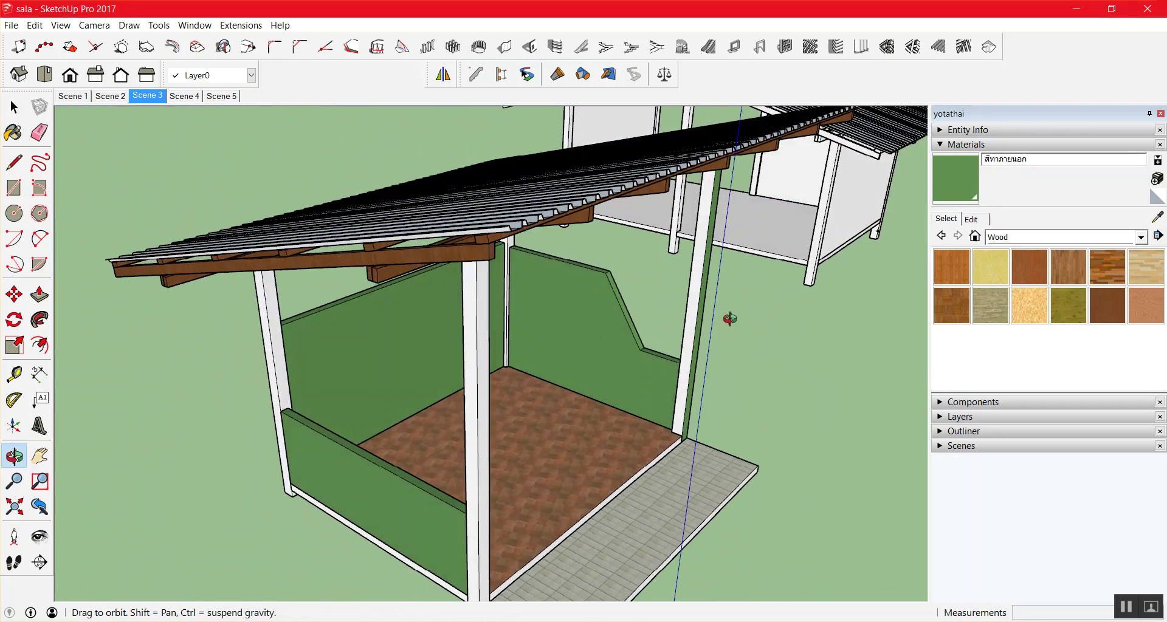
scroll(736, 318, "up", 3)
scroll(740, 326, "down", 1)
middle_click_drag(741, 327, 792, 330)
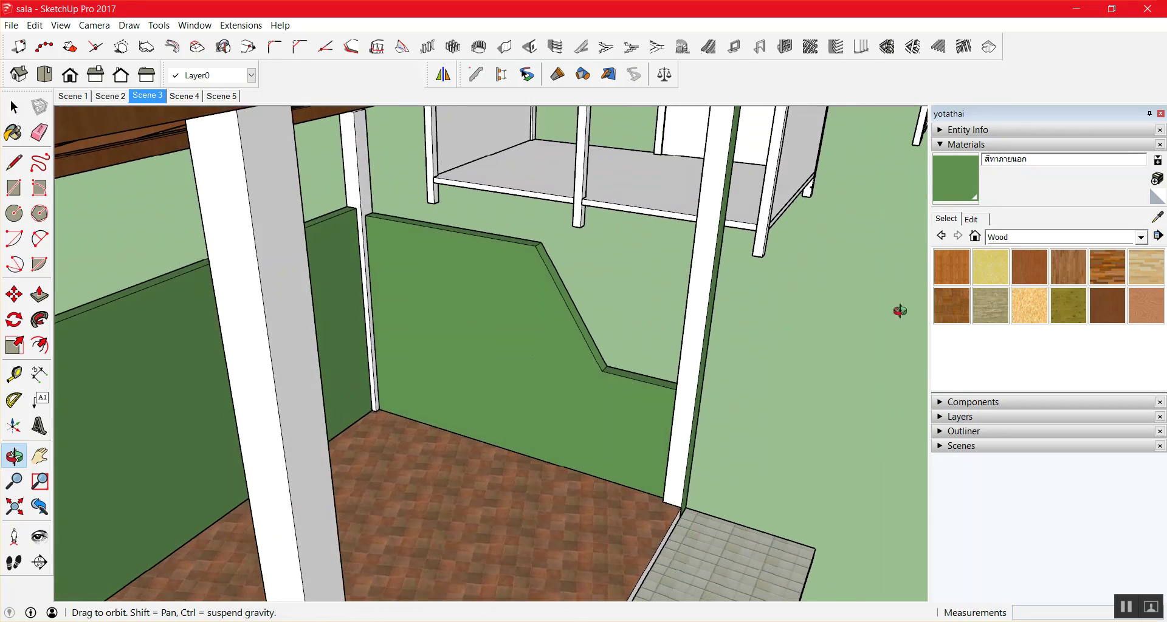
left_click(970, 195)
left_click(696, 293)
key("space")
Orbit up and zoom to inspect the roof slats.
key("o")
mouse_move(628, 311)
left_mouse_down()
mouse_move(733, 344)
mouse_move(651, 300)
left_mouse_up()
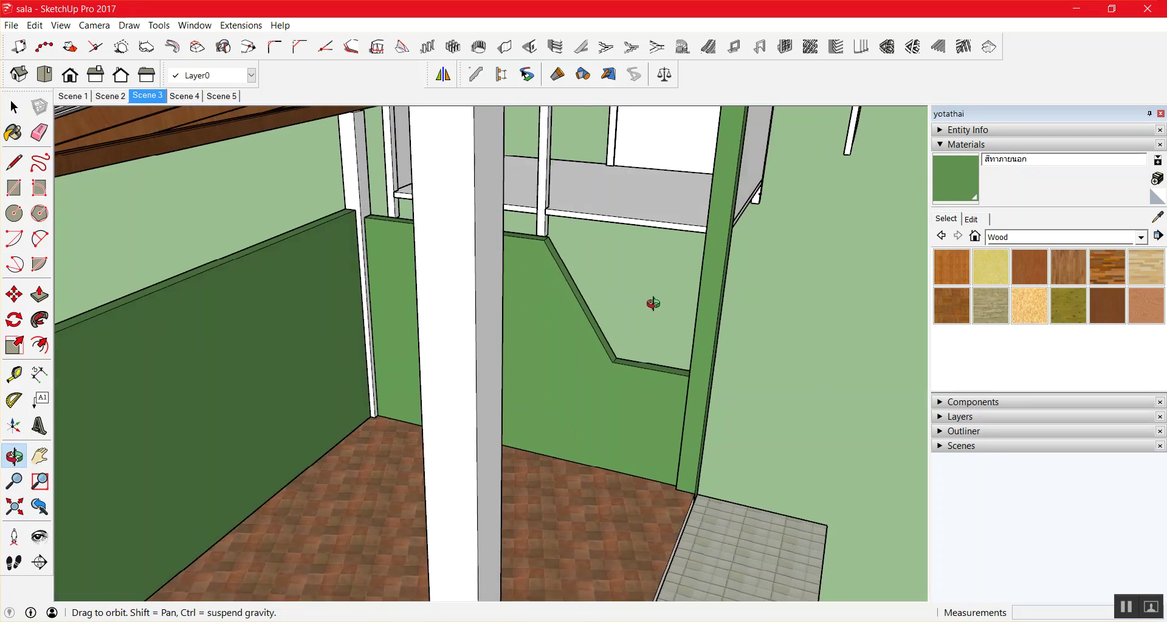
scroll(717, 355, "down", 3)
scroll(703, 359, "up", 3)
scroll(703, 359, "up", 2)
mouse_move(370, 344)
left_mouse_down()
mouse_move(88, 317)
mouse_move(690, 268)
left_mouse_up()
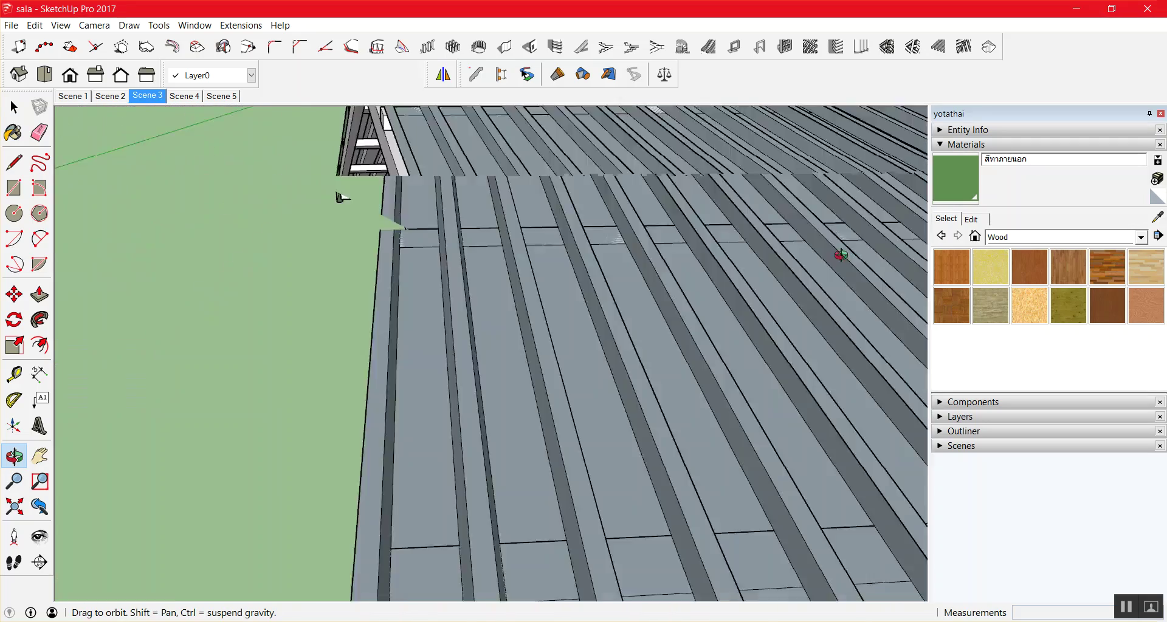
scroll(808, 273, "down", 5)
scroll(750, 339, "down", 3)
scroll(727, 333, "down", 5)
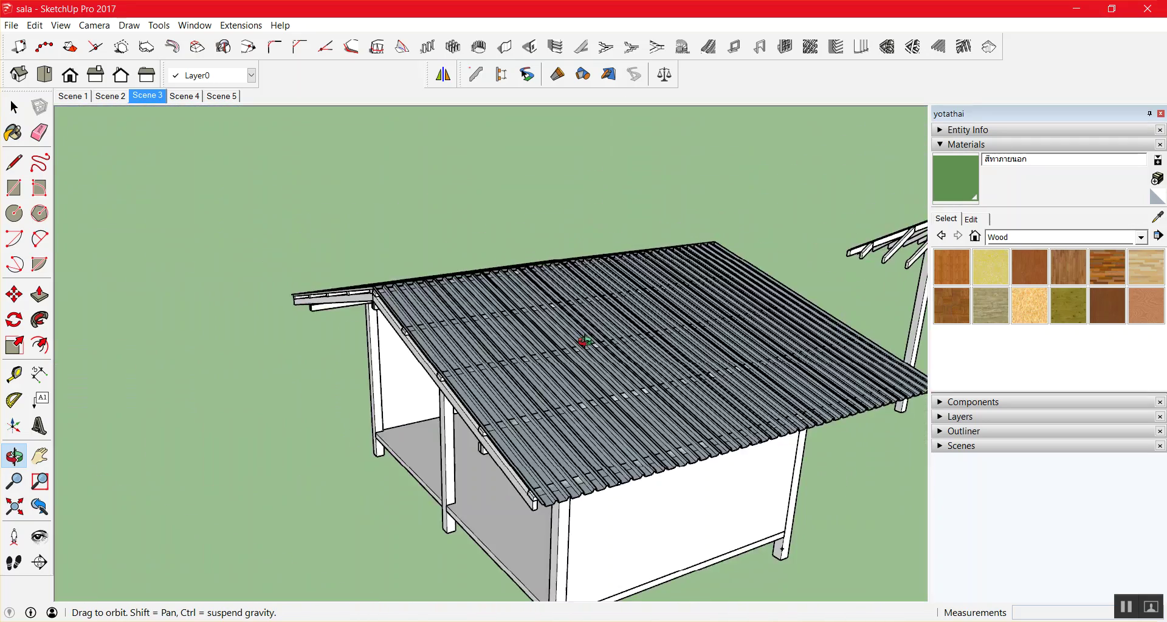
scroll(594, 339, "down", 3)
Swing the view to face the sala front and reselect the green material.
mouse_move(573, 341)
left_mouse_down()
mouse_move(698, 396)
mouse_move(373, 432)
mouse_move(373, 403)
mouse_move(372, 453)
mouse_move(438, 573)
mouse_move(414, 490)
left_mouse_up()
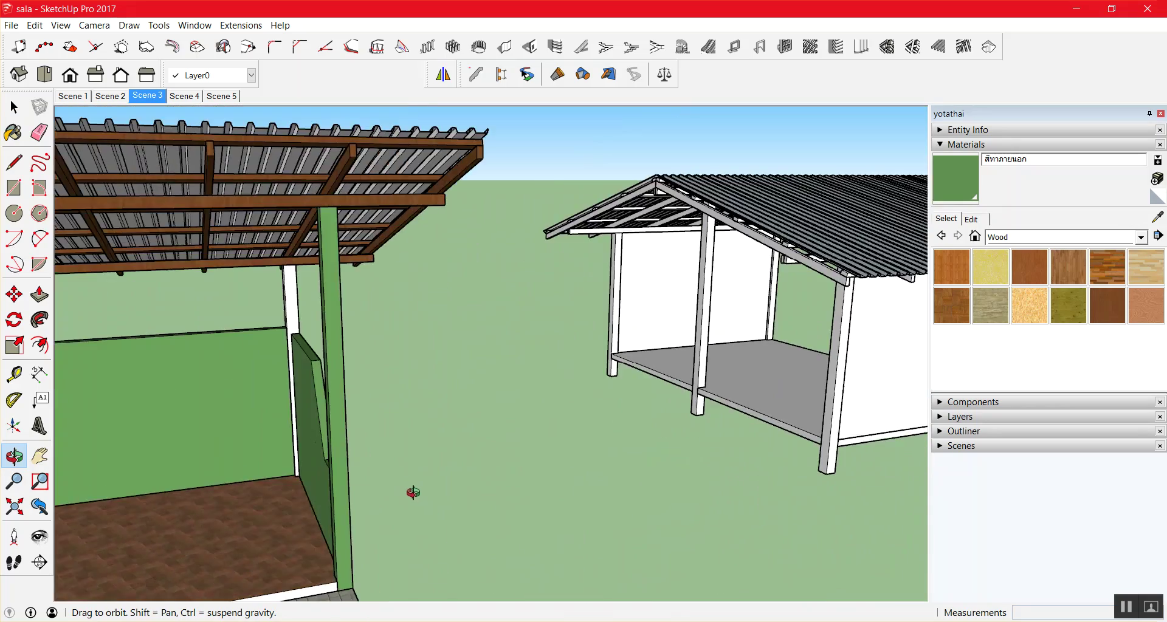
scroll(417, 547, "down", 5)
scroll(377, 555, "up", 2)
scroll(440, 566, "up", 3)
scroll(440, 565, "up", 3)
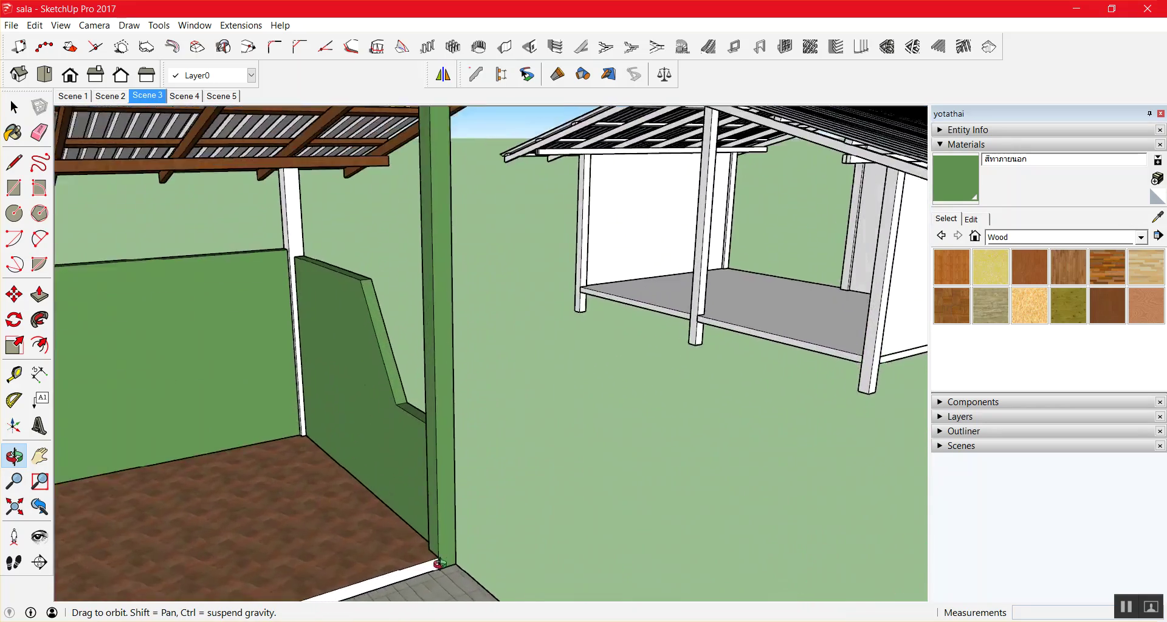
scroll(441, 565, "up", 2)
scroll(480, 550, "down", 3)
scroll(523, 537, "down", 3)
left_click_drag(523, 537, 924, 255)
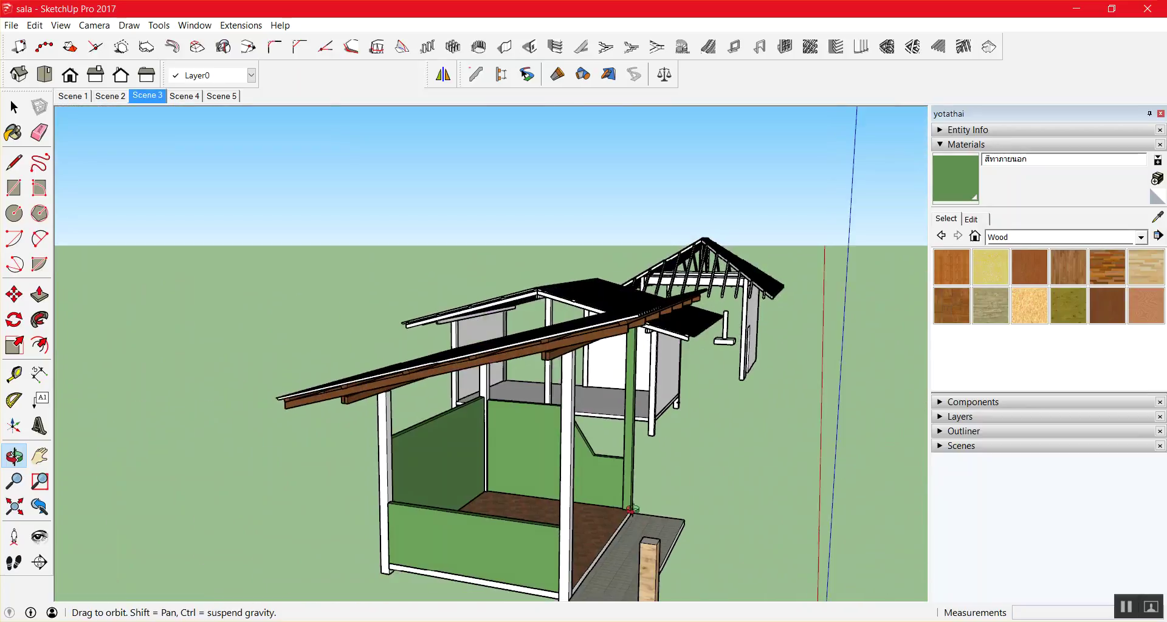
left_click(971, 168)
scroll(577, 430, "up", 5)
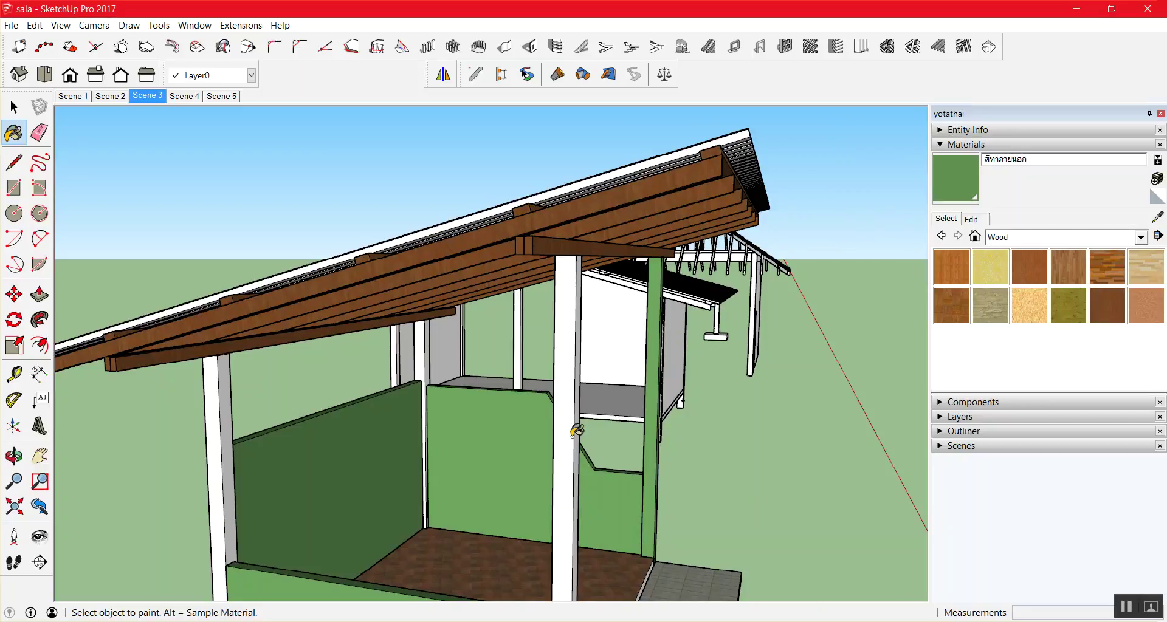
Open the first white post's group and paint its front and side faces green.
key("space")
double_click(573, 334)
key("b")
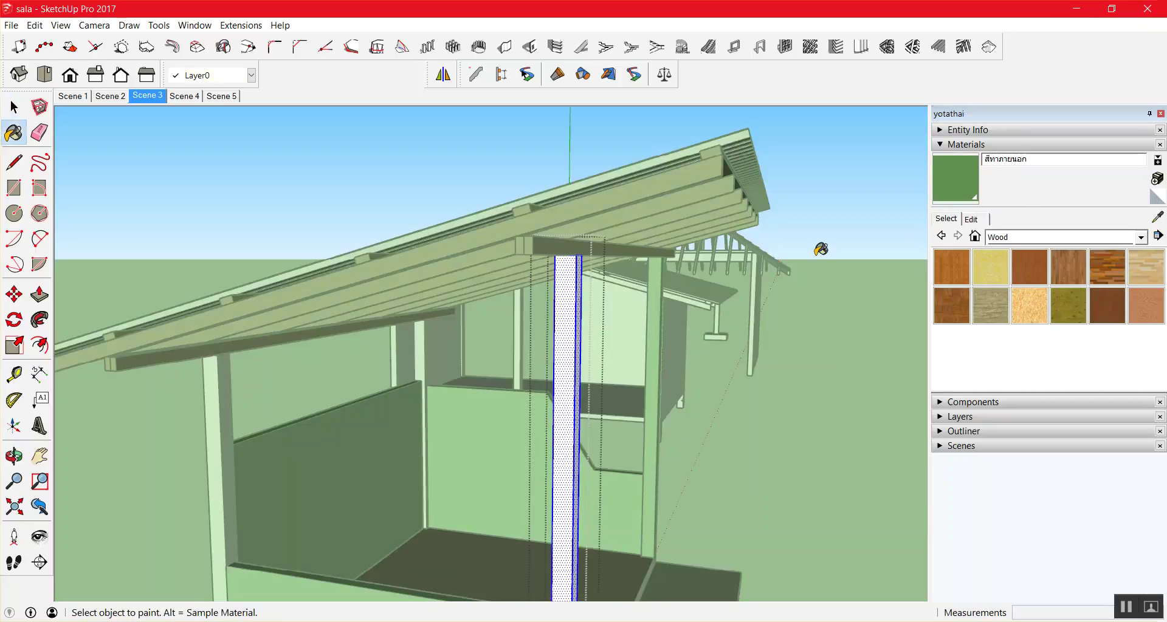
key("space")
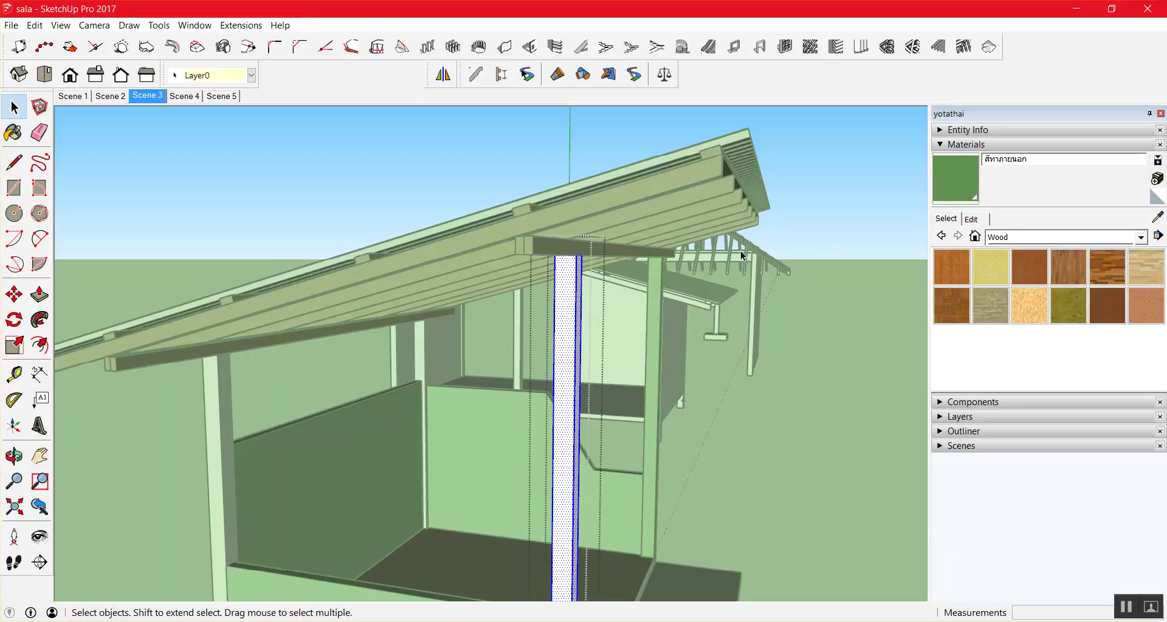
key("Escape")
scroll(624, 284, "up", 3)
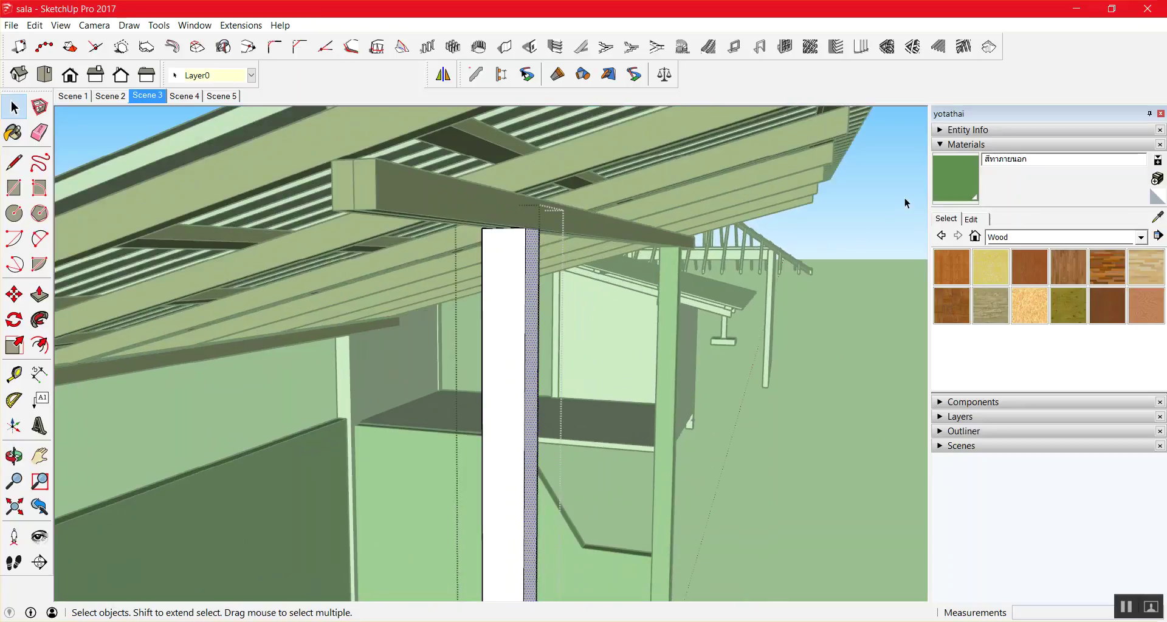
key("b")
left_click(501, 288)
left_click(536, 283)
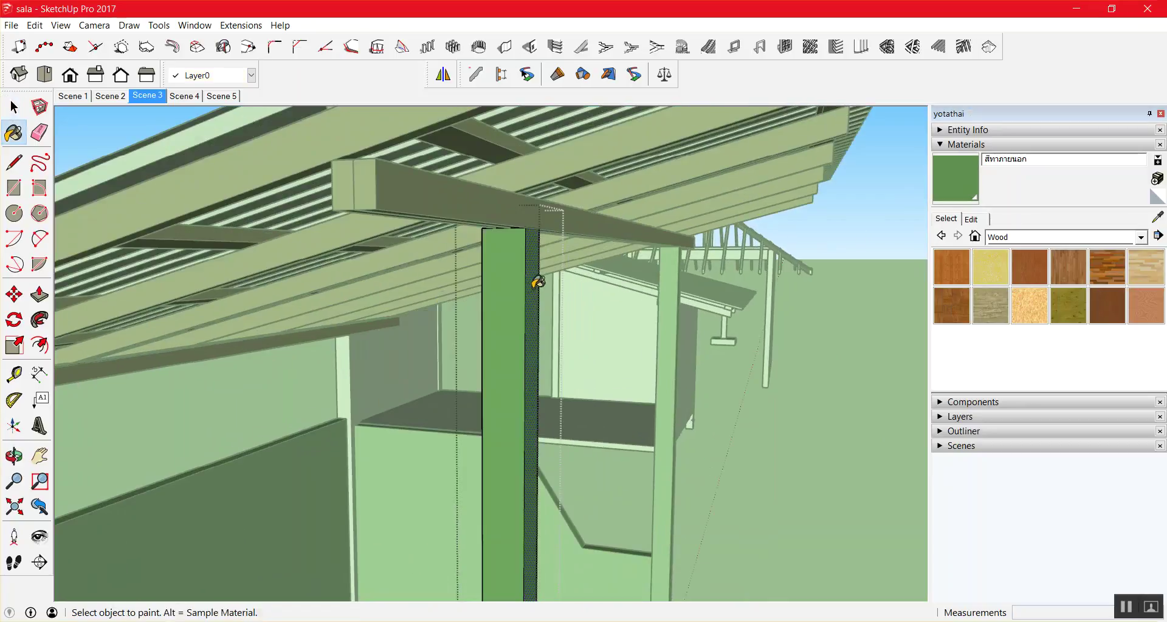
left_click(148, 95)
Orbit to the next white post and paint its front face green.
key("space")
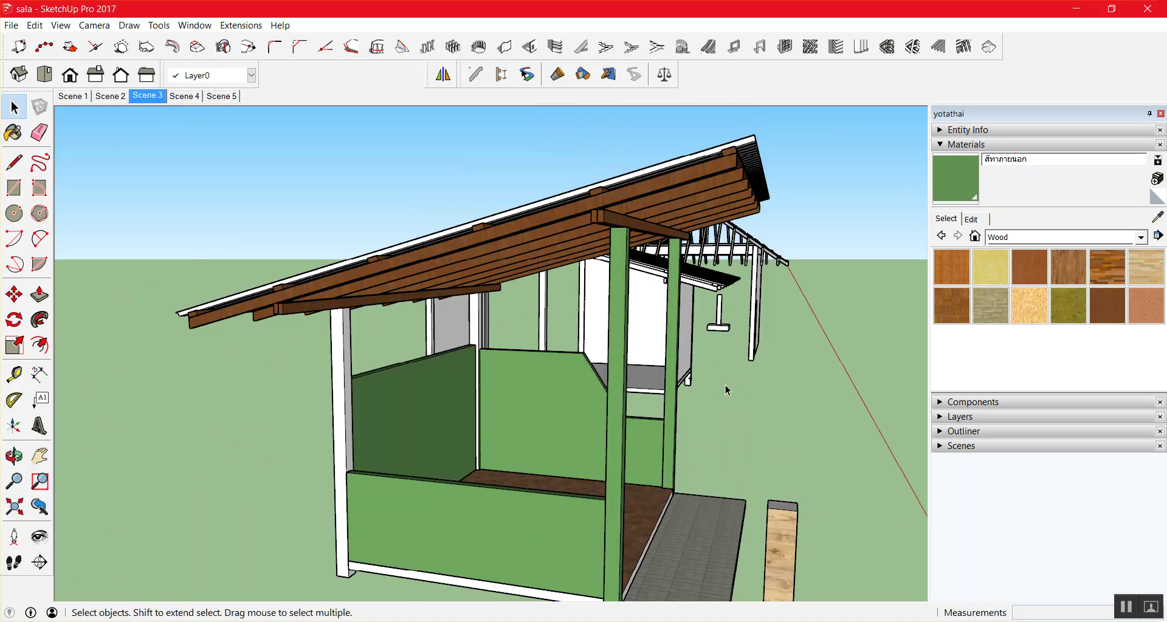
mouse_move(698, 381)
middle_mouse_down()
mouse_move(547, 436)
mouse_move(883, 378)
mouse_move(841, 377)
middle_mouse_up()
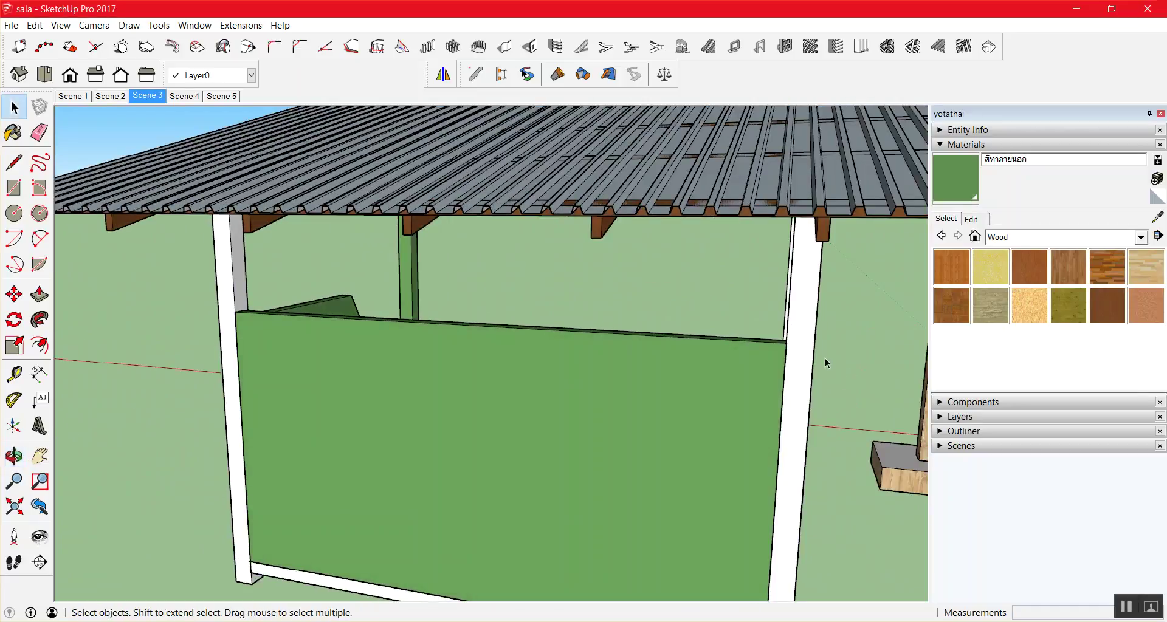
middle_click_drag(843, 363, 748, 380)
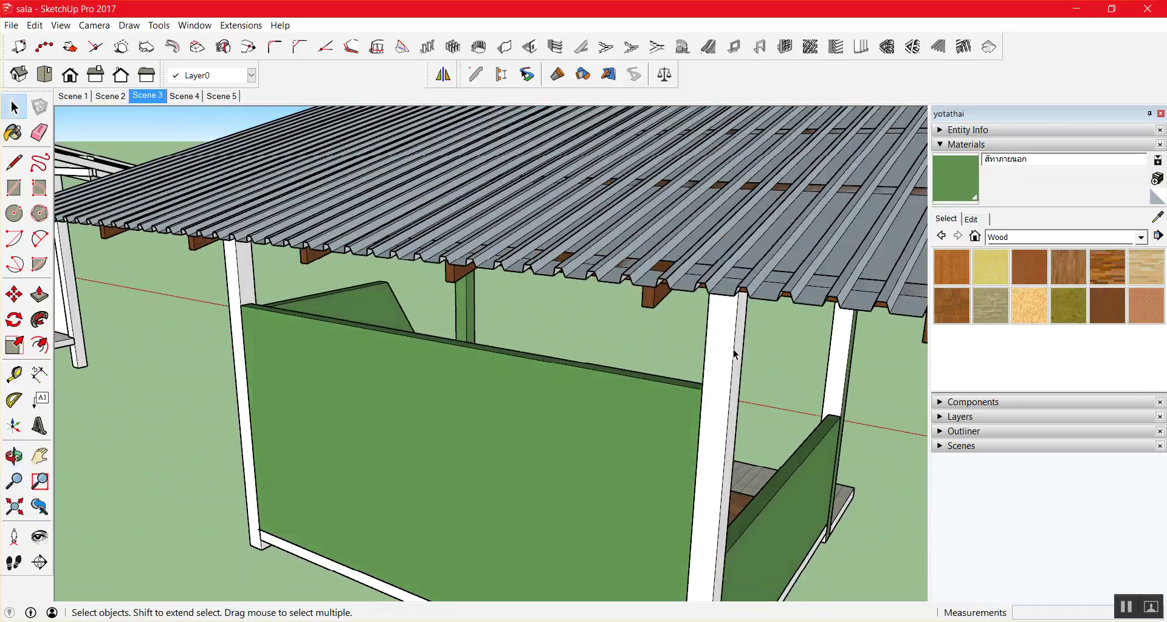
double_click(734, 354)
left_click(732, 353)
key("Escape")
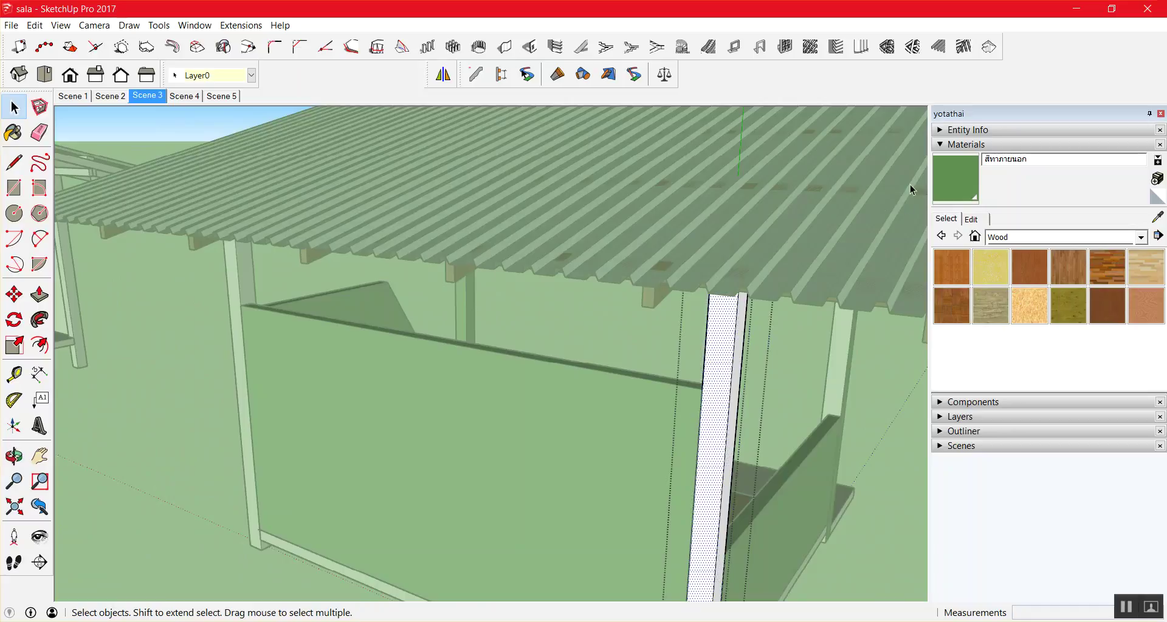
key("b")
left_click(738, 314)
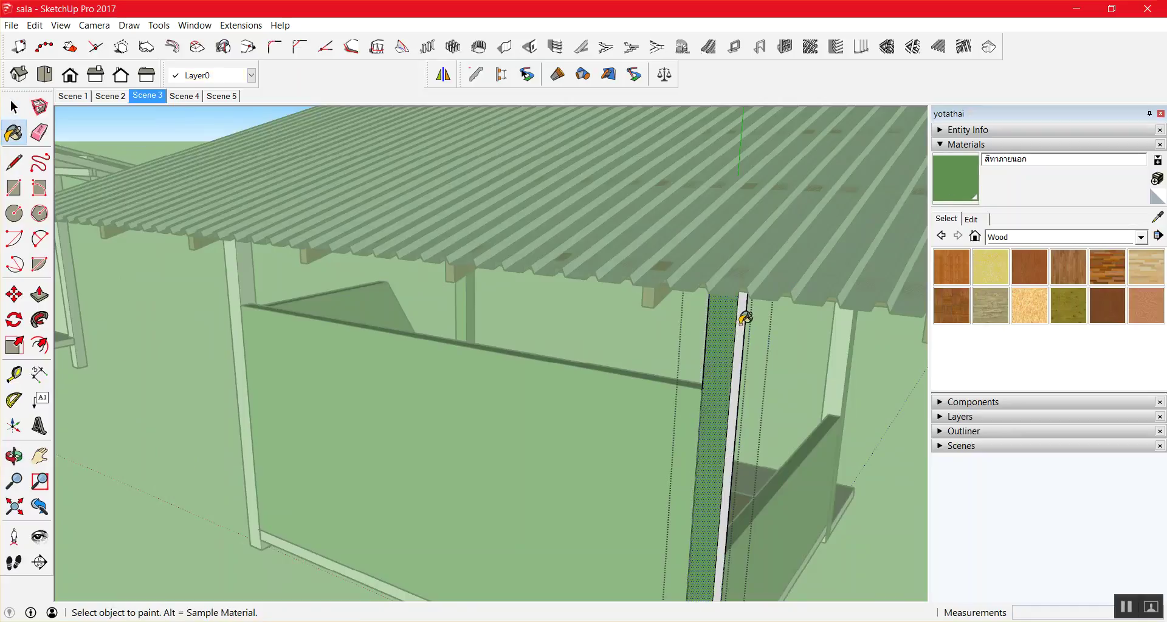
key("space")
key("Escape")
Switch to Scene 4 and orbit over the pavilion to the post beside the green wall.
left_click(339, 341)
scroll(447, 339, "down", 2)
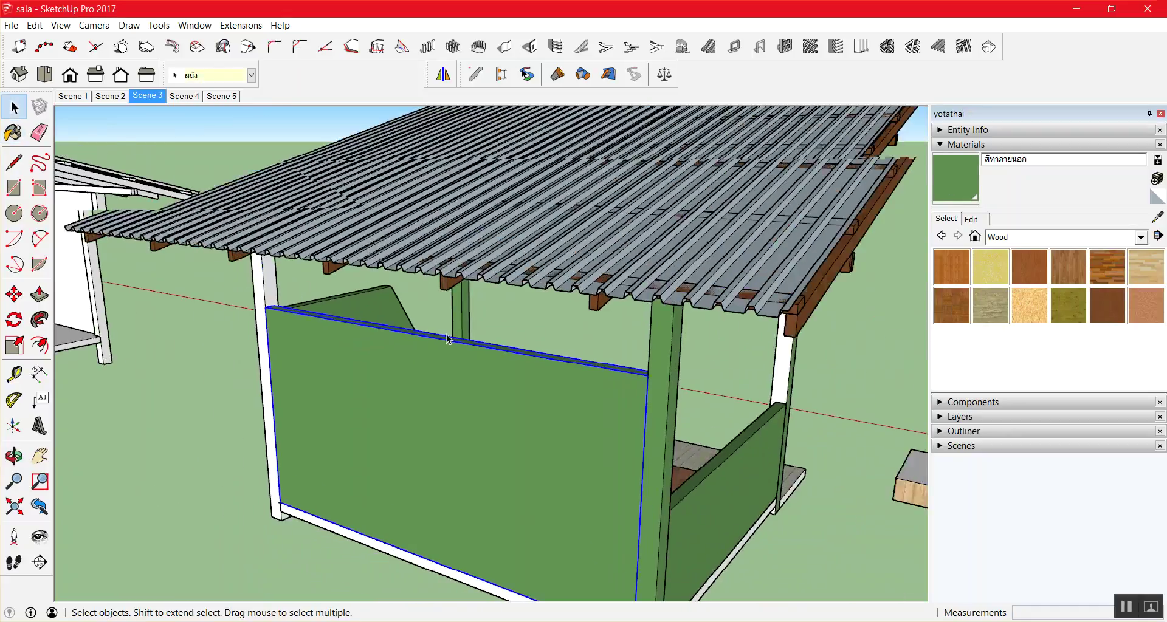
scroll(447, 338, "down", 3)
left_click(747, 409)
key("Page_Down")
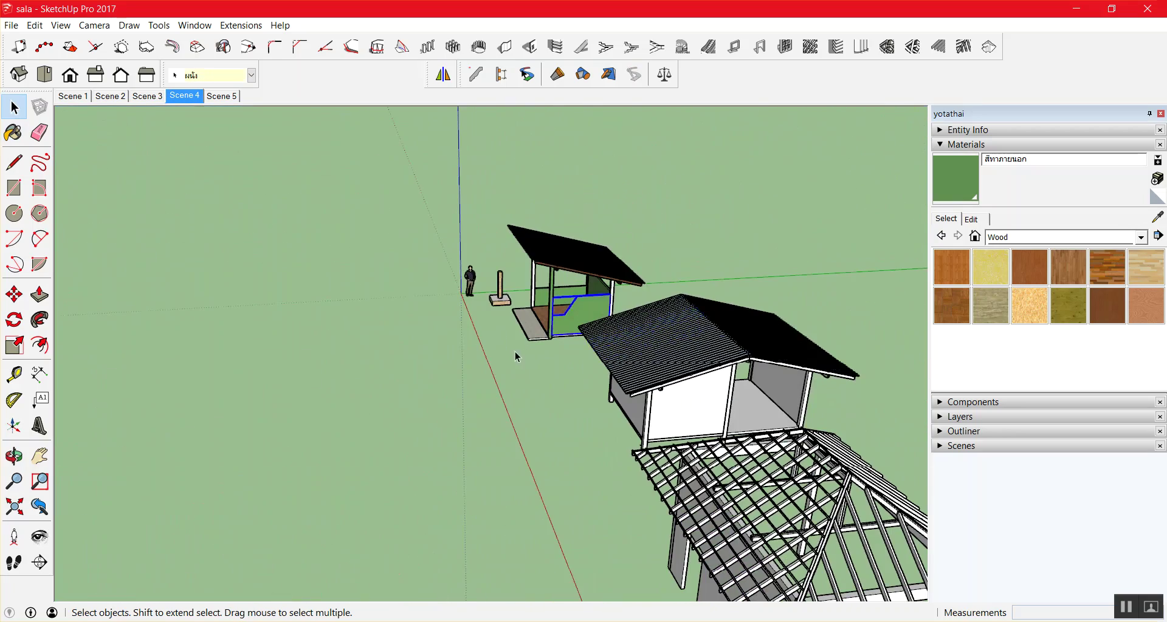
left_click(516, 356)
scroll(522, 341, "up", 2)
scroll(530, 317, "up", 3)
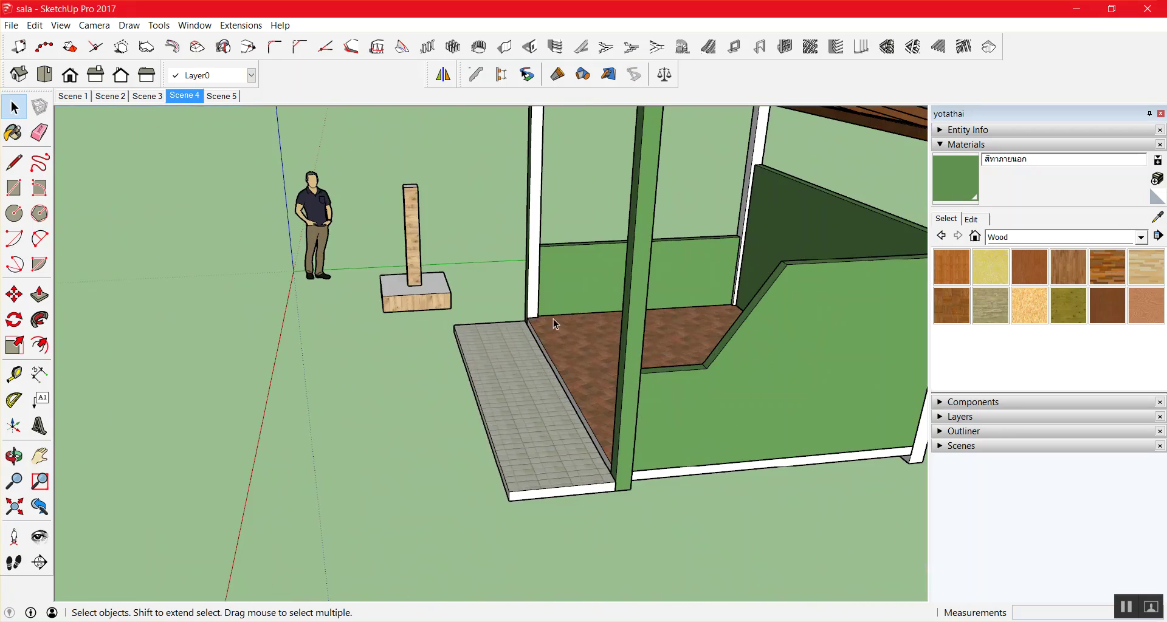
middle_click_drag(553, 319, 454, 260)
mouse_move(454, 260)
left_mouse_down()
mouse_move(482, 219)
mouse_move(383, 245)
left_mouse_up()
scroll(520, 258, "up", 3)
scroll(520, 259, "down", 3)
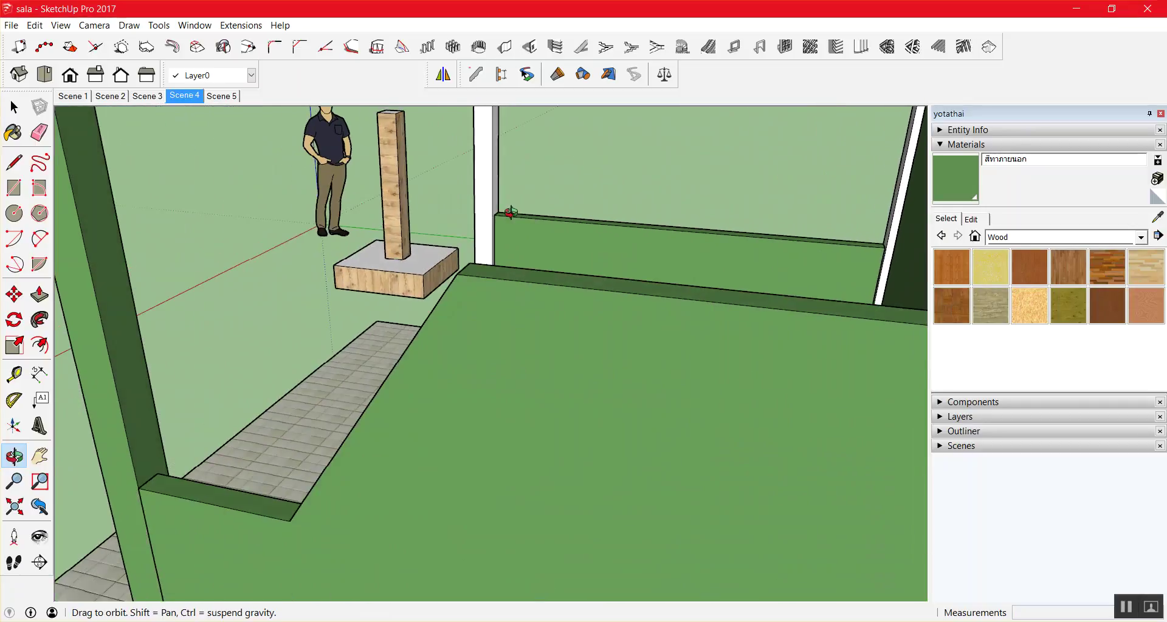
left_click_drag(503, 178, 498, 164)
scroll(497, 161, "up", 2)
Open the white column's group and paint its front and side faces green.
key("space")
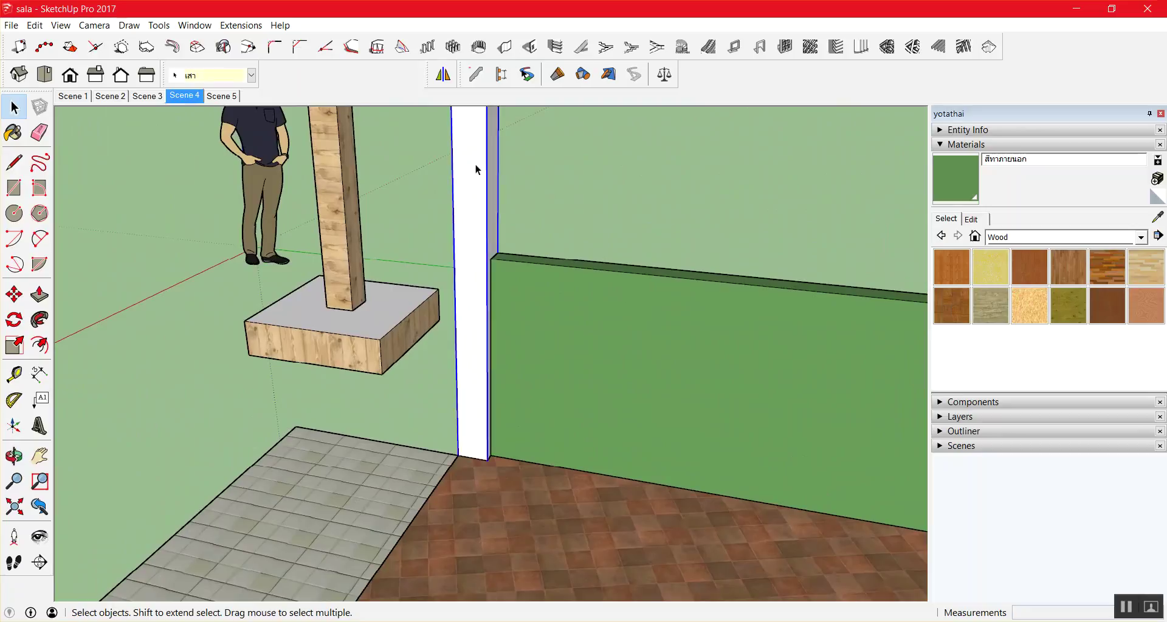
triple_click(475, 166)
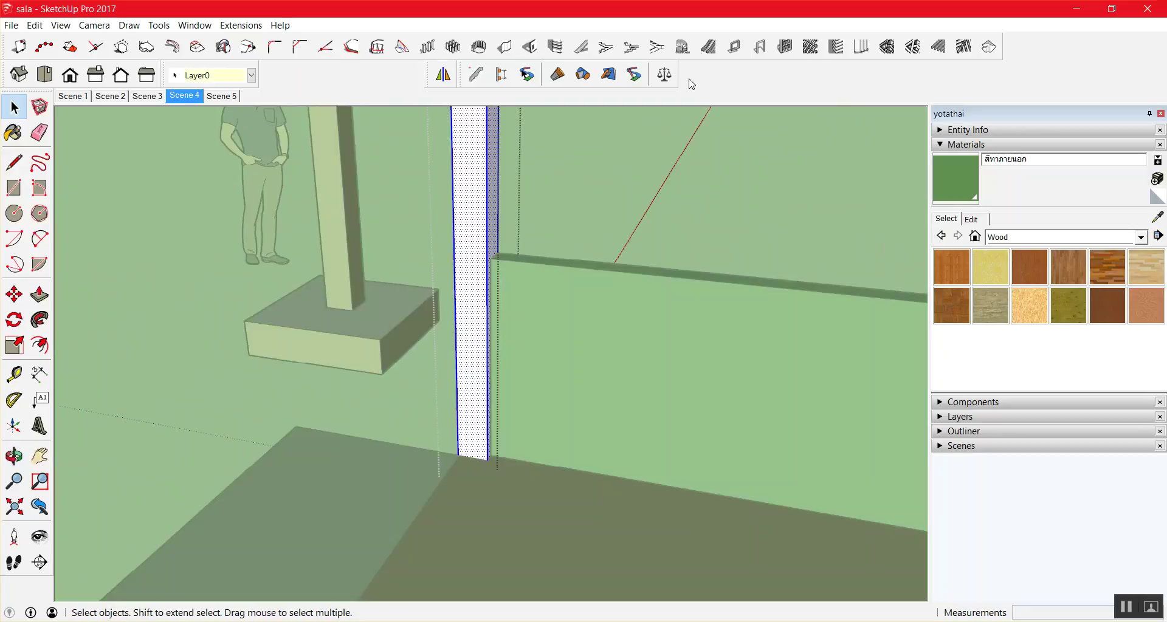
left_click(467, 178)
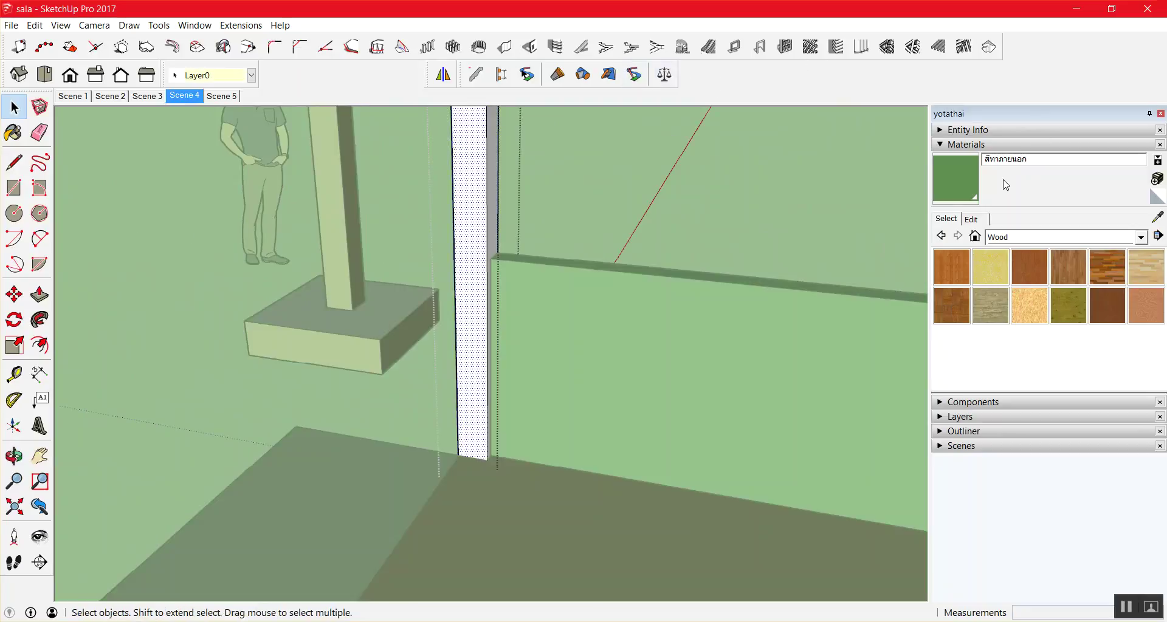
left_click(955, 178)
left_click(473, 185)
left_click(494, 187)
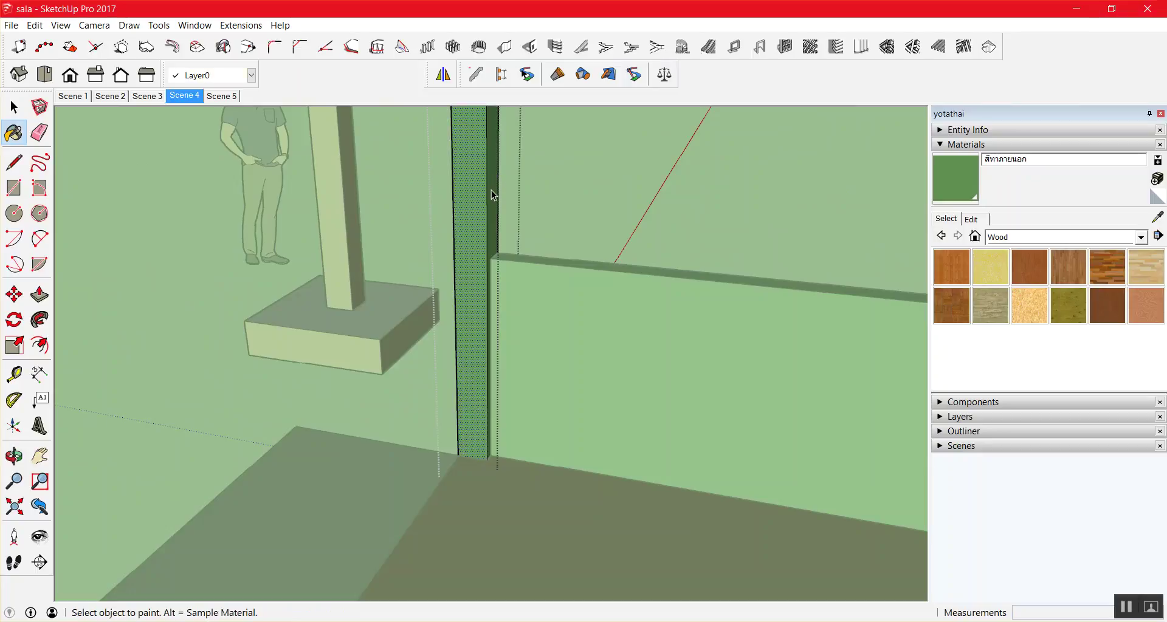
key("space")
left_click(973, 219)
mouse_move(955, 297)
left_mouse_down()
mouse_move(968, 283)
mouse_move(965, 293)
left_mouse_up()
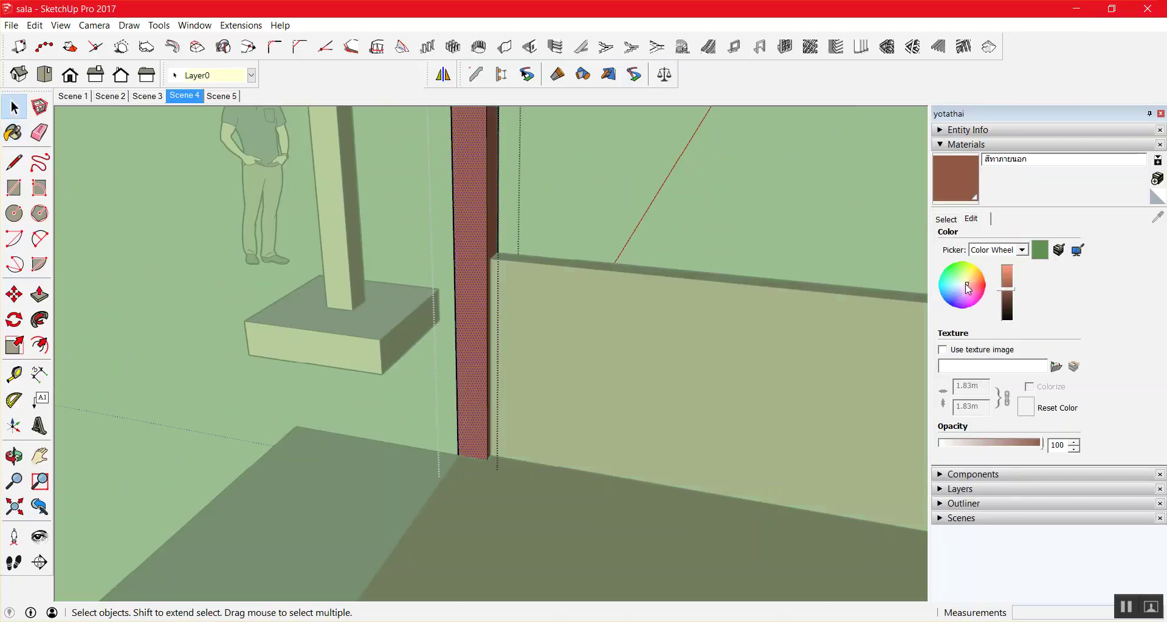
mouse_move(968, 290)
left_mouse_down()
mouse_move(957, 292)
mouse_move(1013, 272)
left_mouse_up()
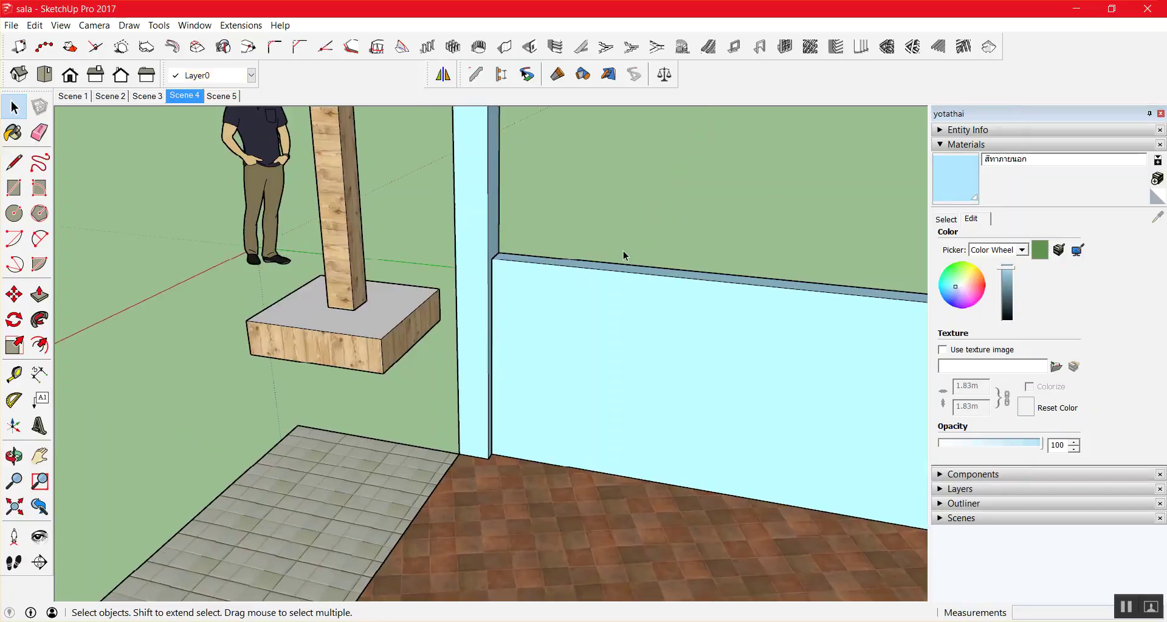
scroll(234, 269, "down", 5)
scroll(304, 291, "down", 3)
scroll(356, 314, "up", 3)
middle_click_drag(350, 358, 158, 306)
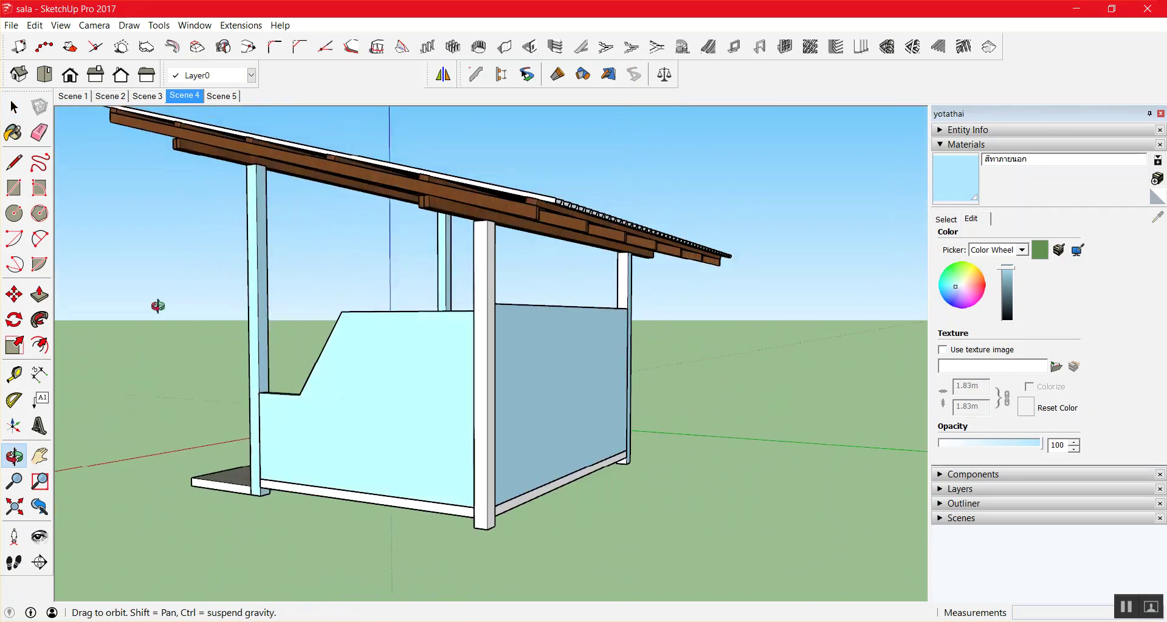
mouse_move(158, 305)
left_mouse_down()
mouse_move(829, 375)
mouse_move(777, 253)
left_mouse_up()
Open the first white column's group and paint it light blue.
key("space")
double_click(768, 253)
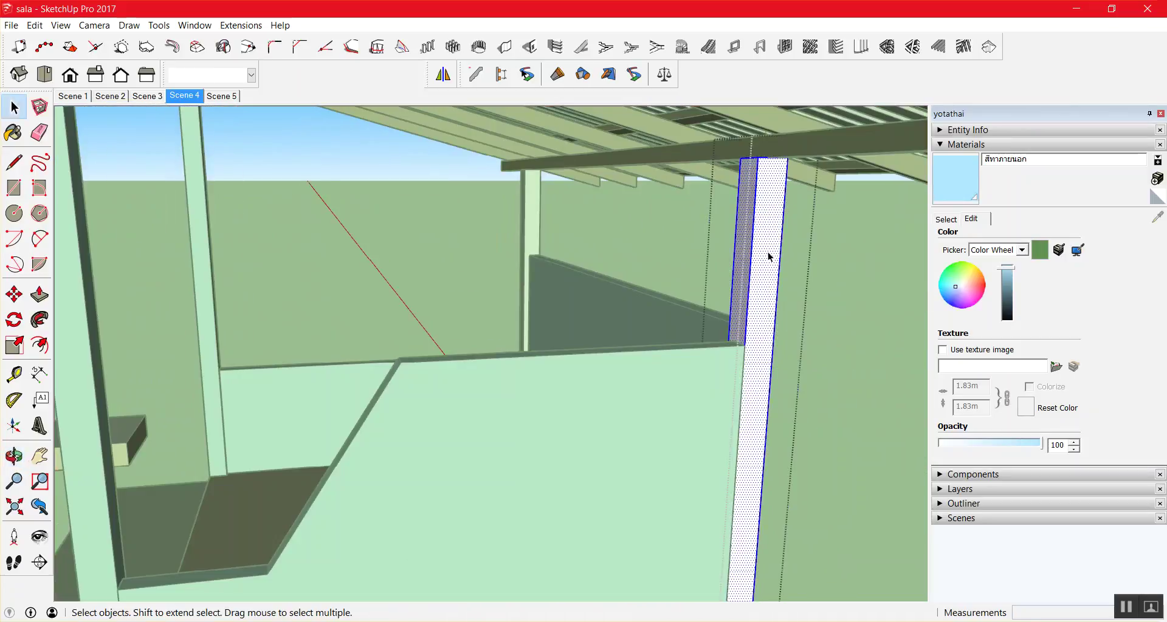
double_click(760, 259)
key("b")
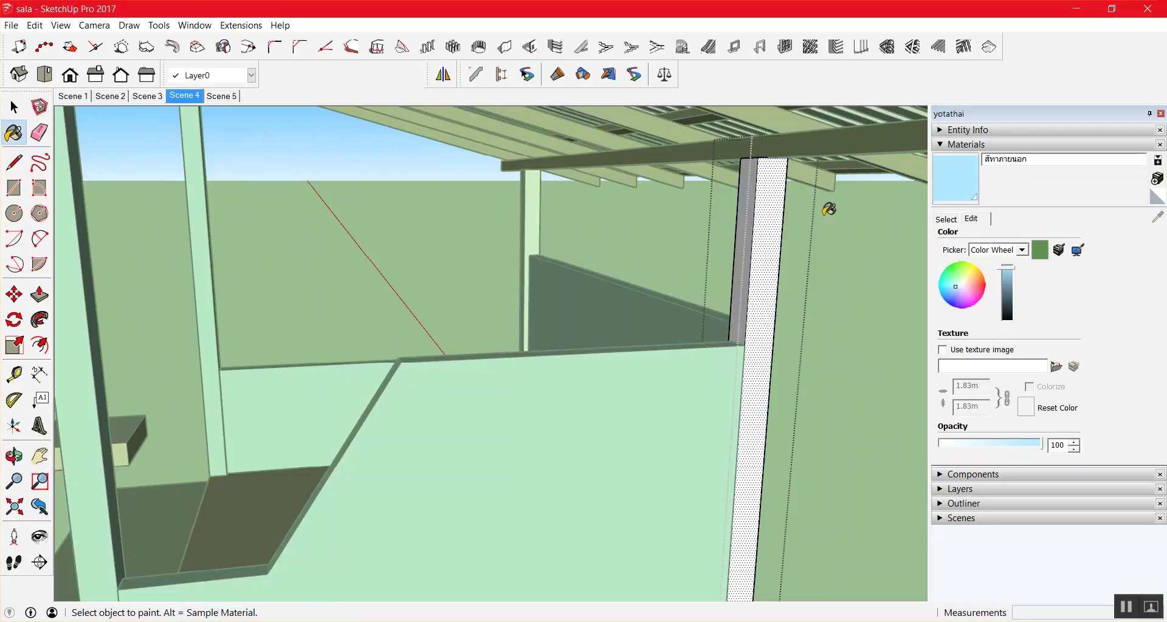
left_click(778, 220)
key("space")
left_click(835, 278)
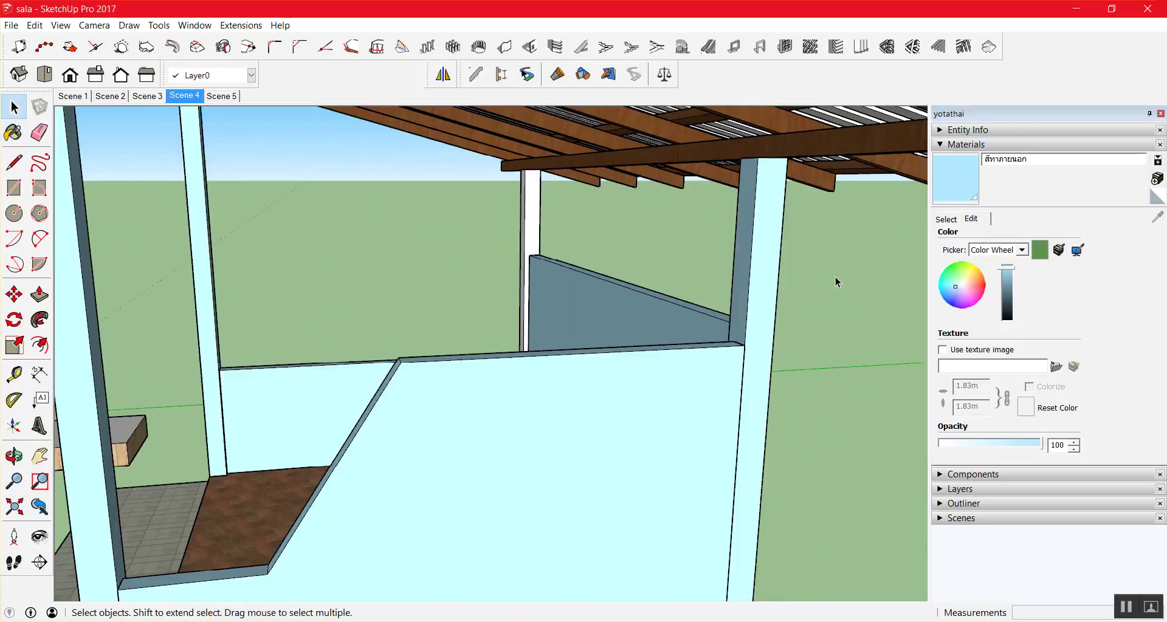
Orbit to another white post and paint its face light blue.
mouse_move(802, 283)
middle_mouse_down()
mouse_move(199, 319)
mouse_move(197, 309)
middle_mouse_up()
left_click(196, 300)
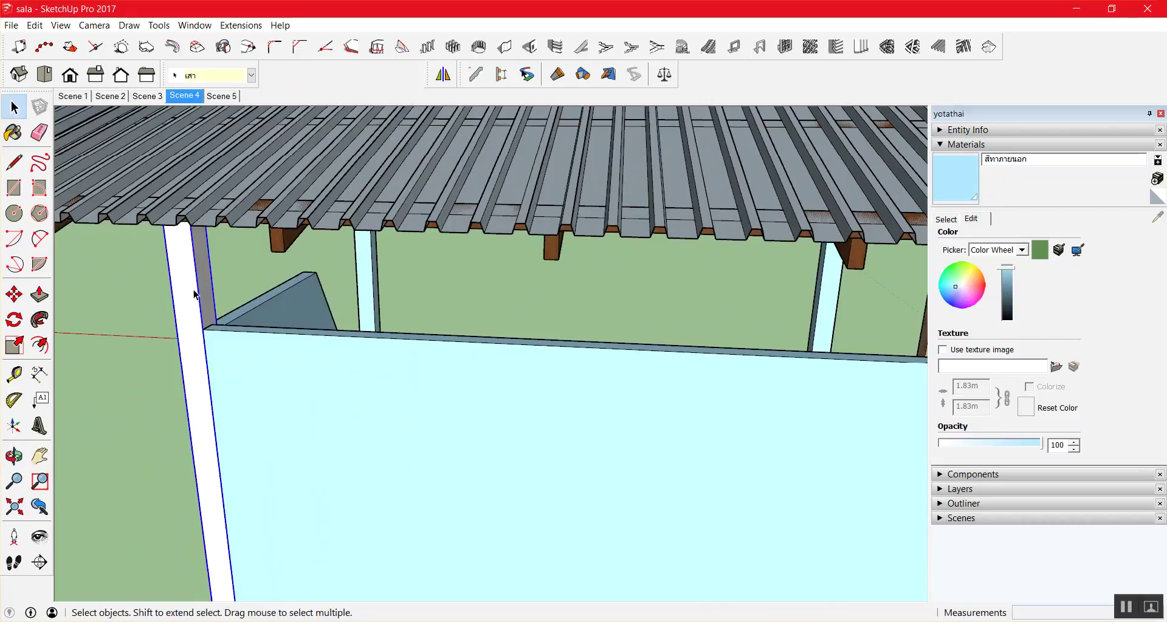
double_click(195, 295)
left_click(957, 181)
key("space")
left_click(185, 281)
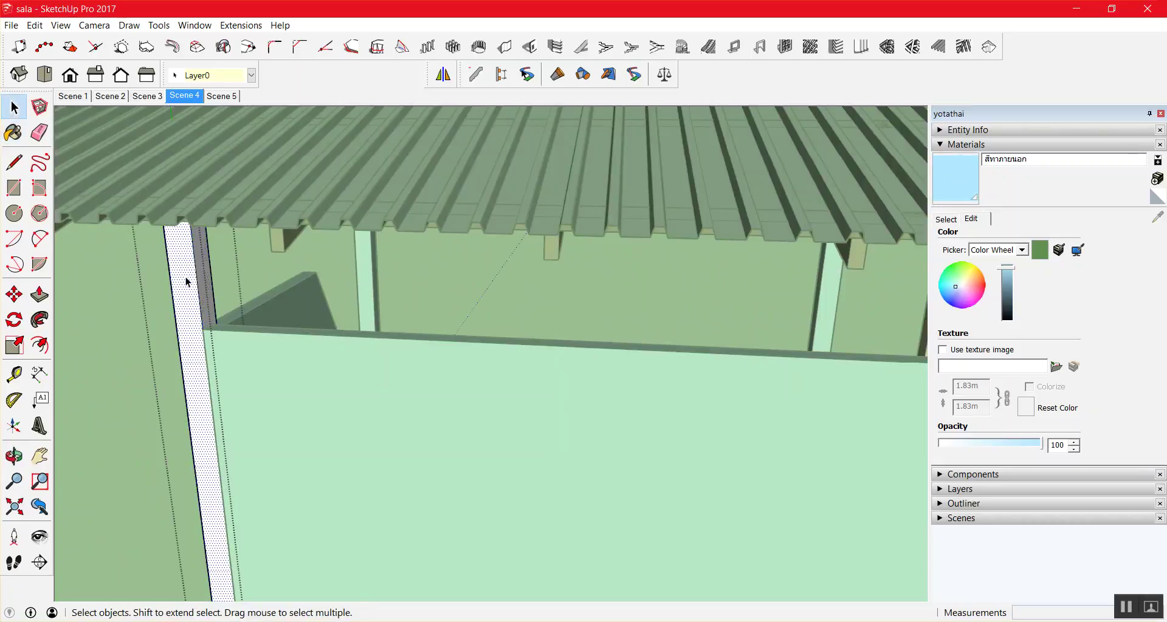
left_click(944, 173)
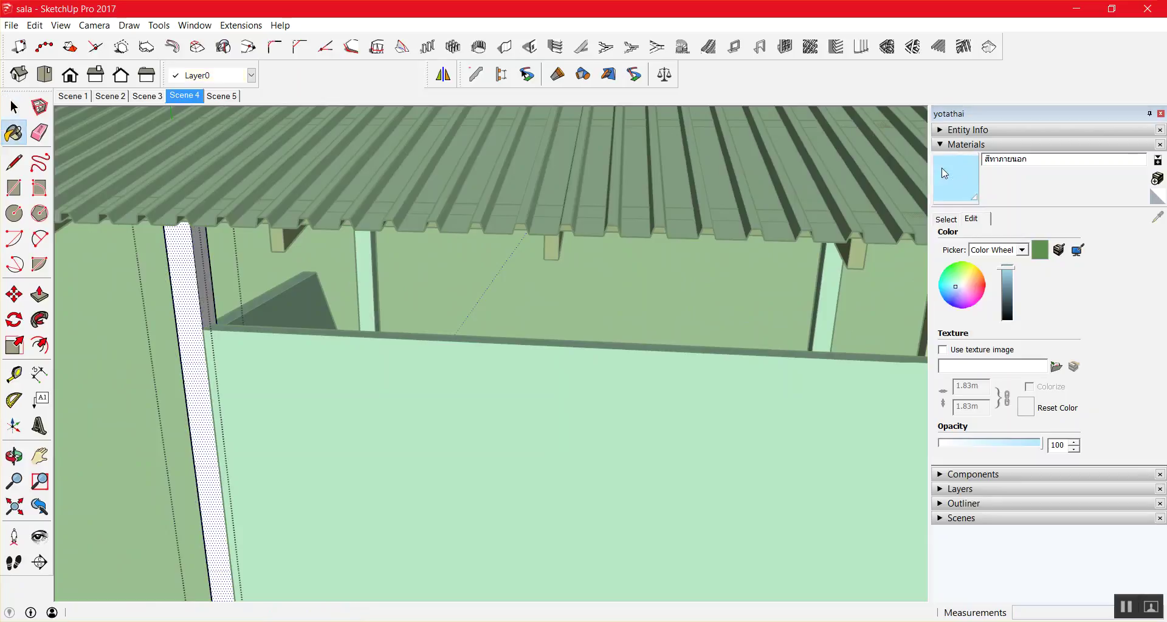
left_click(198, 247)
scroll(337, 245, "down", 1)
scroll(337, 245, "down", 3)
key("space")
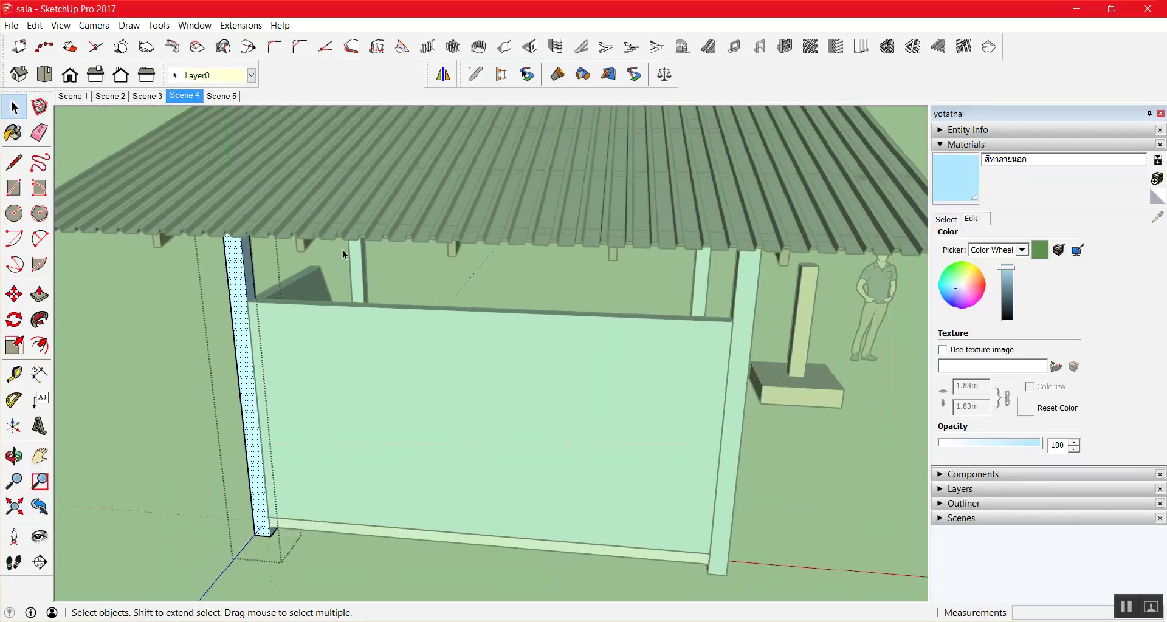
Orbit to the pavilion's opposite side and paint that white pillar light blue.
middle_click_drag(662, 372, 885, 256)
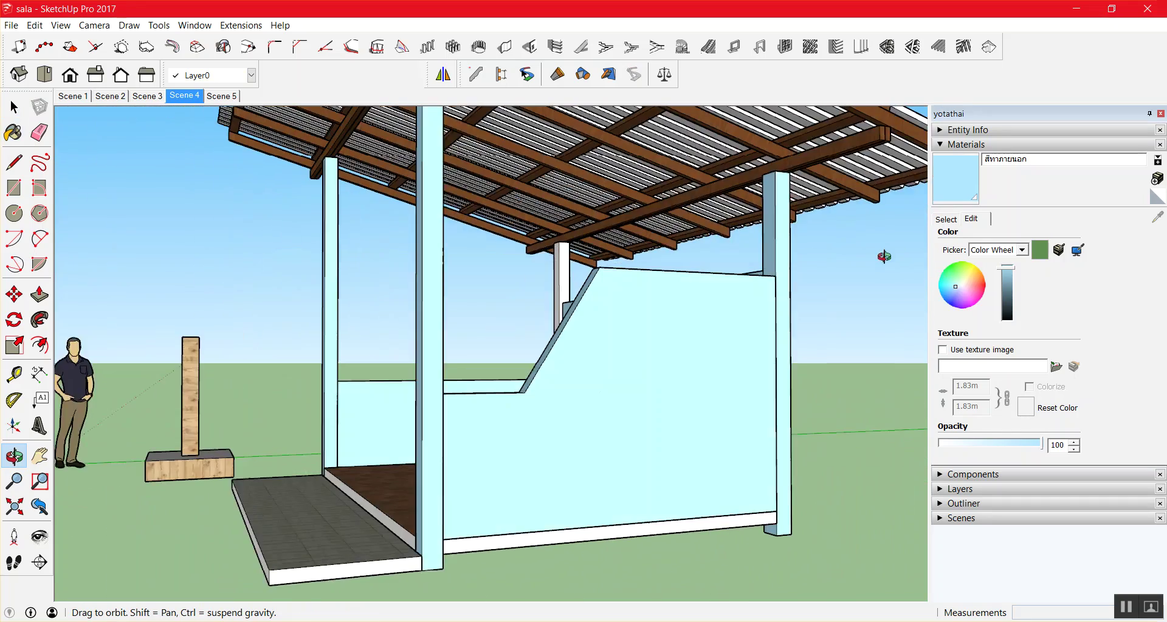
left_click_drag(884, 256, 426, 261)
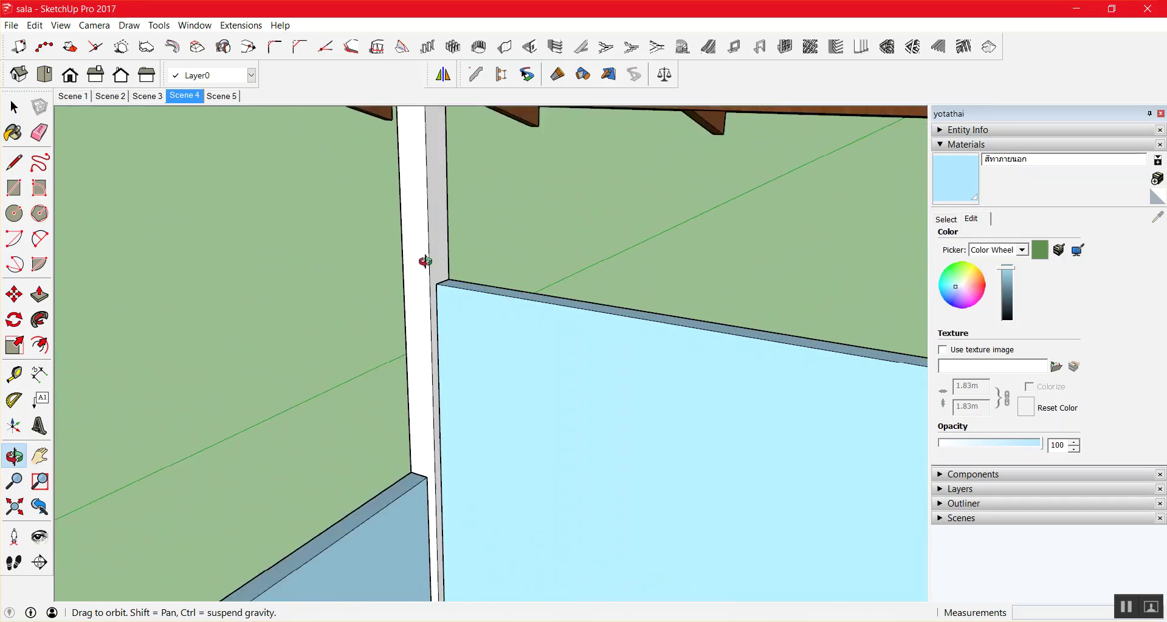
middle_click_drag(426, 261, 441, 263)
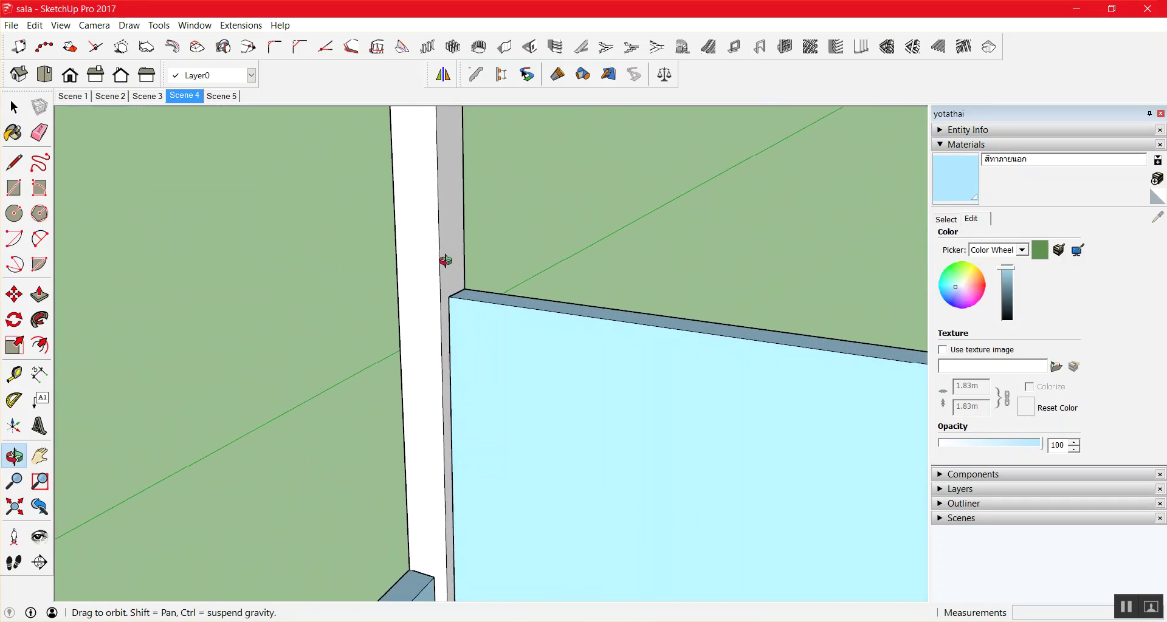
left_click(447, 257)
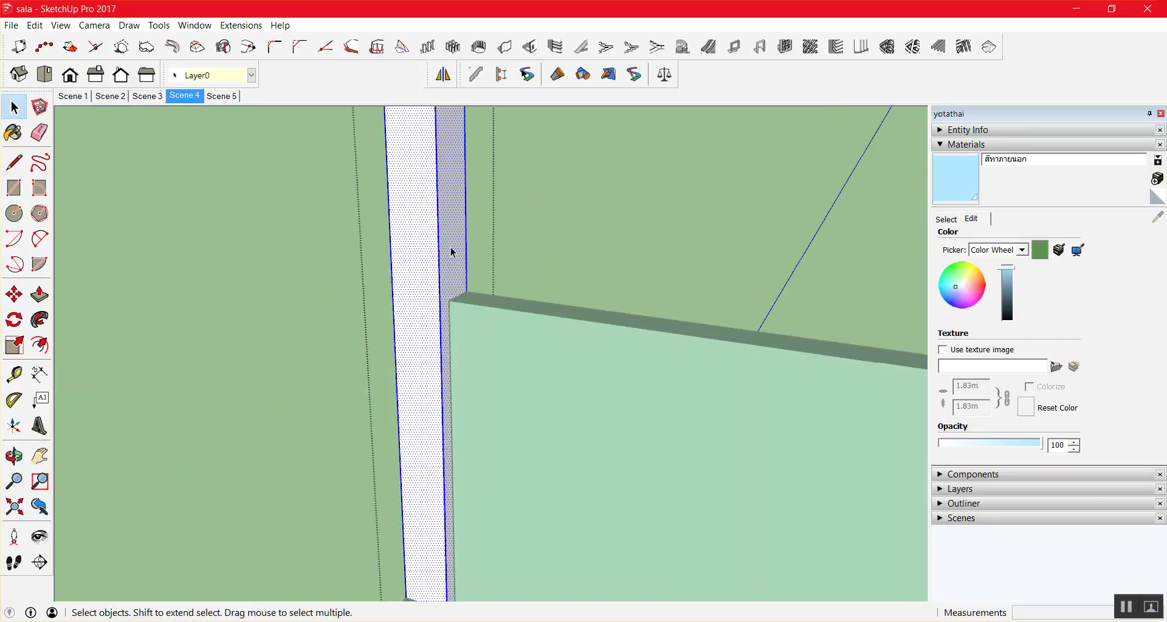
left_click(975, 182)
left_click(447, 214)
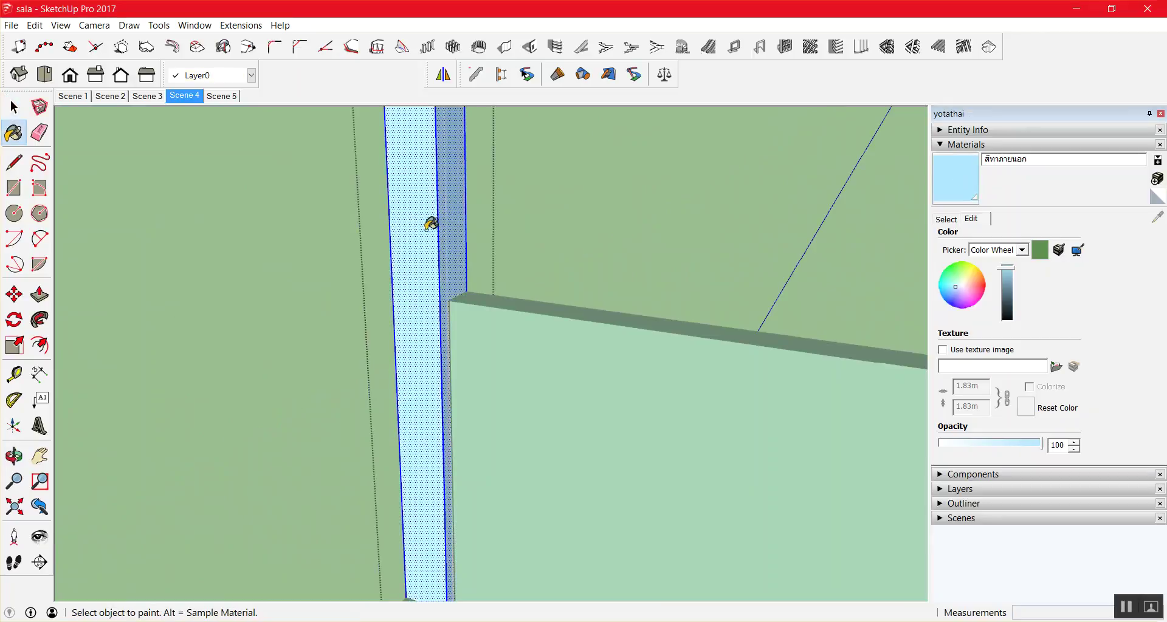
key("space")
left_click(351, 214)
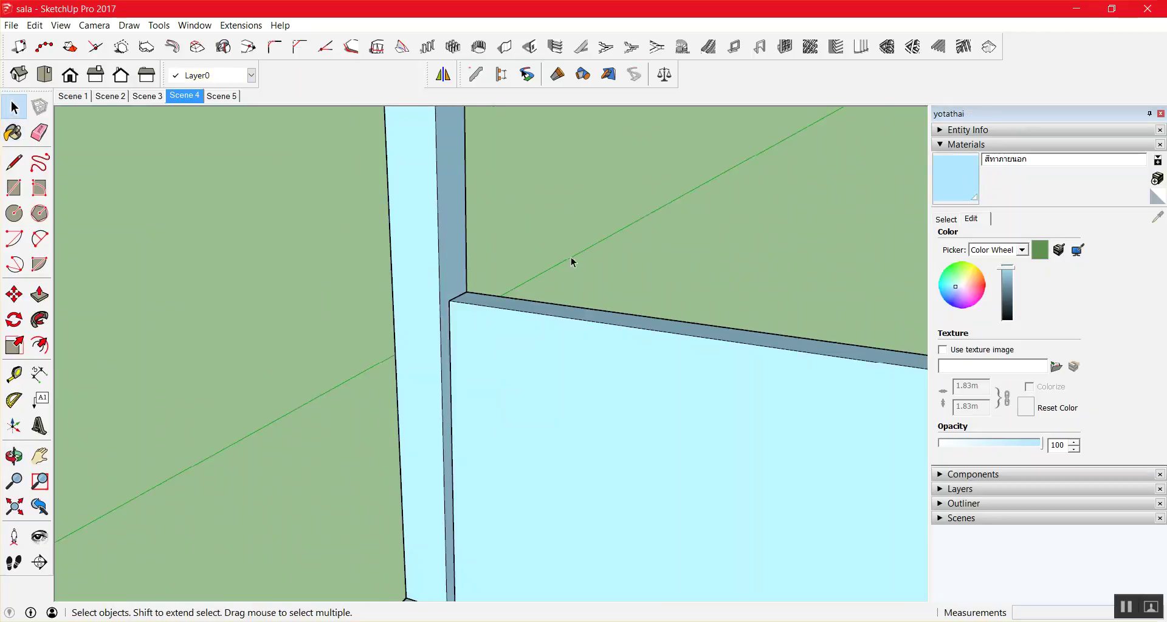
Orbit and zoom to check the floor corner, then view the whole pavilion.
mouse_move(578, 271)
middle_mouse_down()
mouse_move(752, 282)
mouse_move(623, 313)
mouse_move(815, 300)
mouse_move(443, 240)
mouse_move(587, 285)
mouse_move(480, 294)
mouse_move(570, 301)
middle_mouse_up()
scroll(570, 301, "down", 3)
scroll(570, 301, "down", 5)
scroll(577, 310, "down", 2)
scroll(600, 324, "up", 10)
scroll(600, 324, "up", 2)
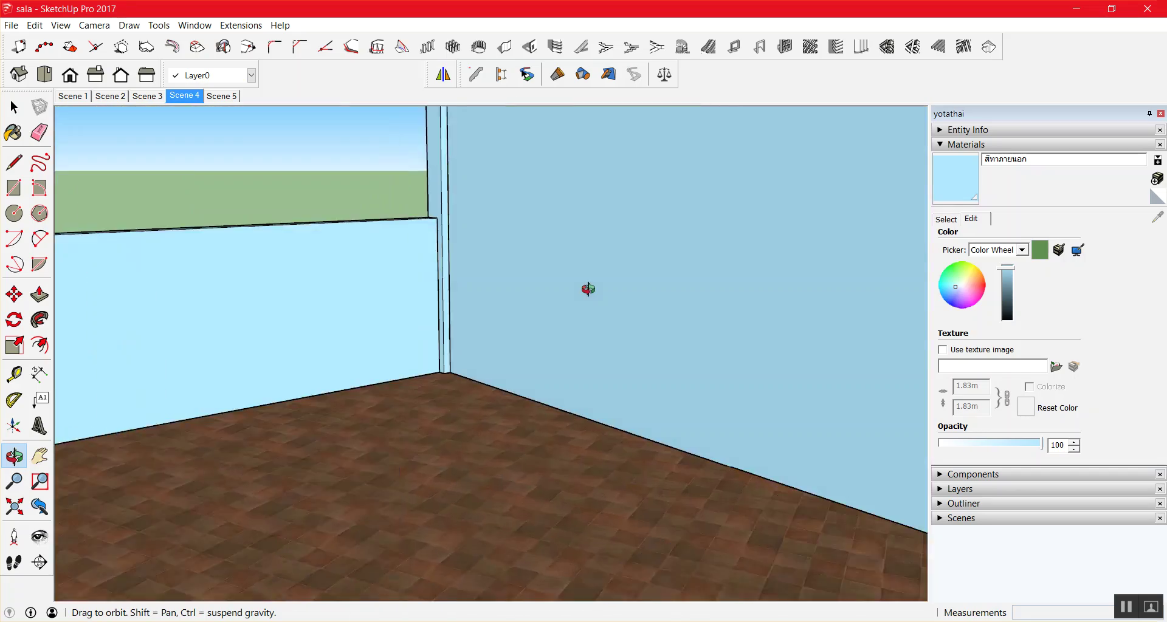
scroll(589, 289, "down", 3)
scroll(534, 281, "down", 2)
scroll(541, 280, "down", 2)
scroll(541, 280, "down", 2)
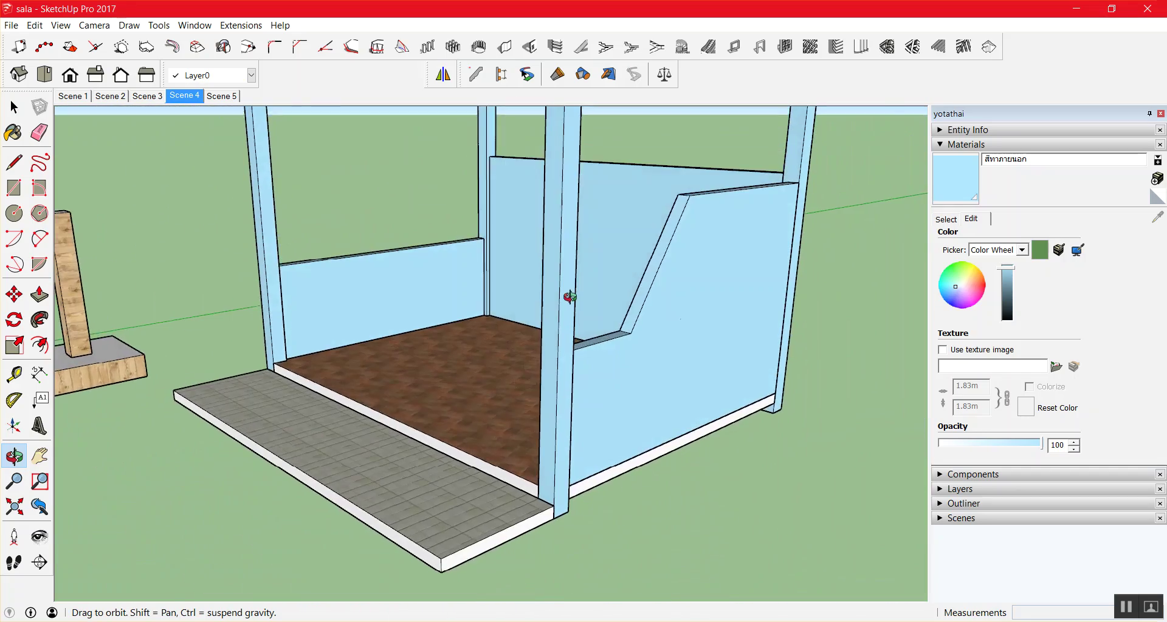
scroll(570, 377, "down", 2)
scroll(584, 340, "up", 1)
mouse_move(589, 297)
left_mouse_down()
mouse_move(477, 299)
mouse_move(441, 243)
mouse_move(540, 412)
mouse_move(529, 409)
mouse_move(586, 353)
left_mouse_up()
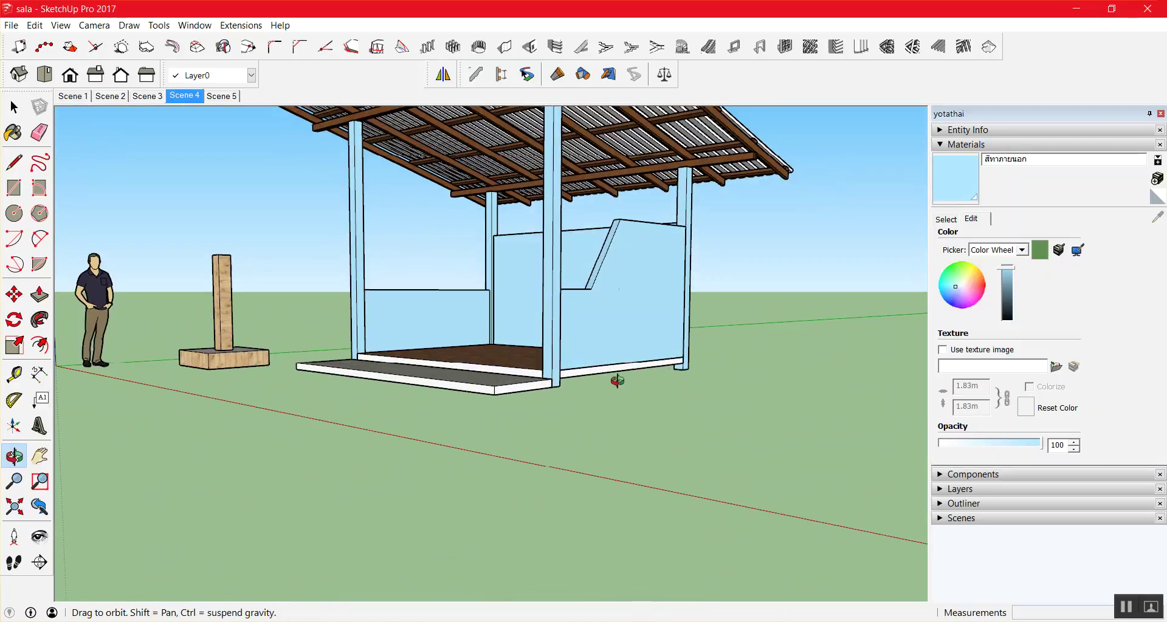
Paint the right wall's white base band light blue.
scroll(584, 376, "up", 1)
scroll(639, 380, "up", 1)
scroll(651, 372, "down", 1)
scroll(670, 373, "up", 3)
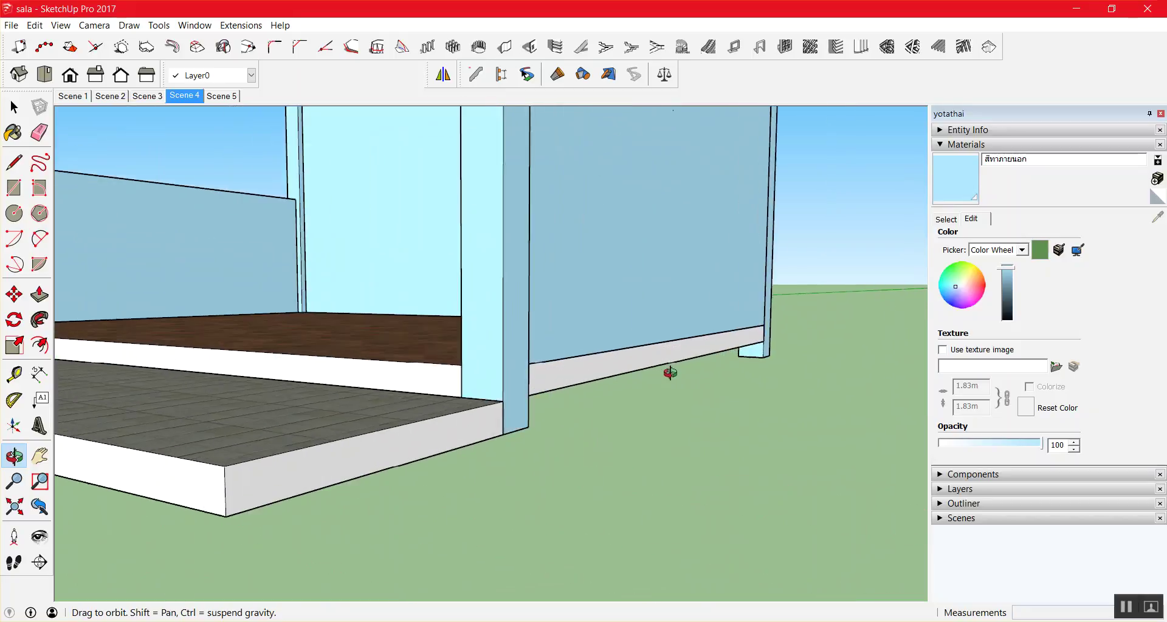
scroll(670, 373, "up", 1)
key("space")
double_click(650, 352)
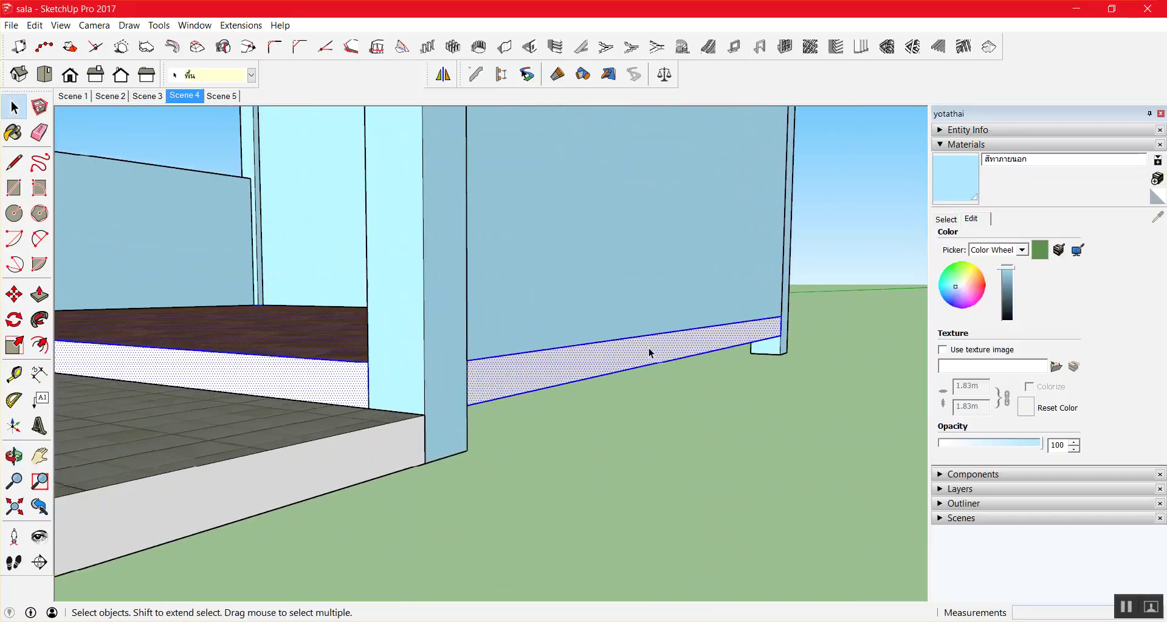
left_click(648, 360)
key("b")
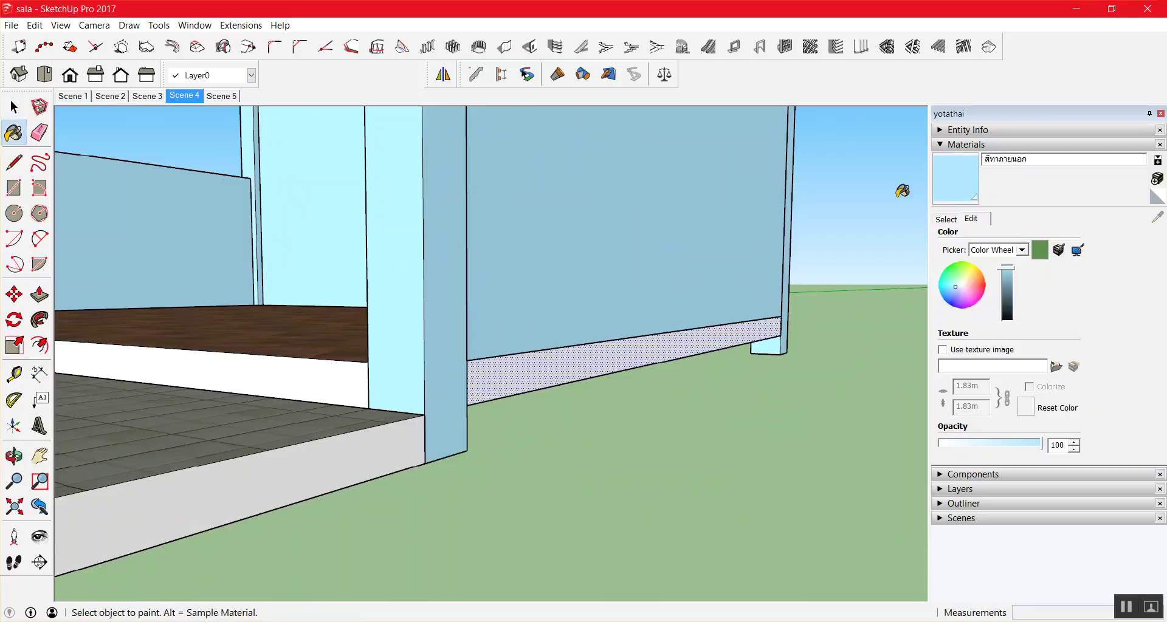
left_click(655, 338)
Open the grey step platform, select its side face, then close it unchanged.
key("space")
left_click(722, 369)
middle_click_drag(722, 370, 526, 398)
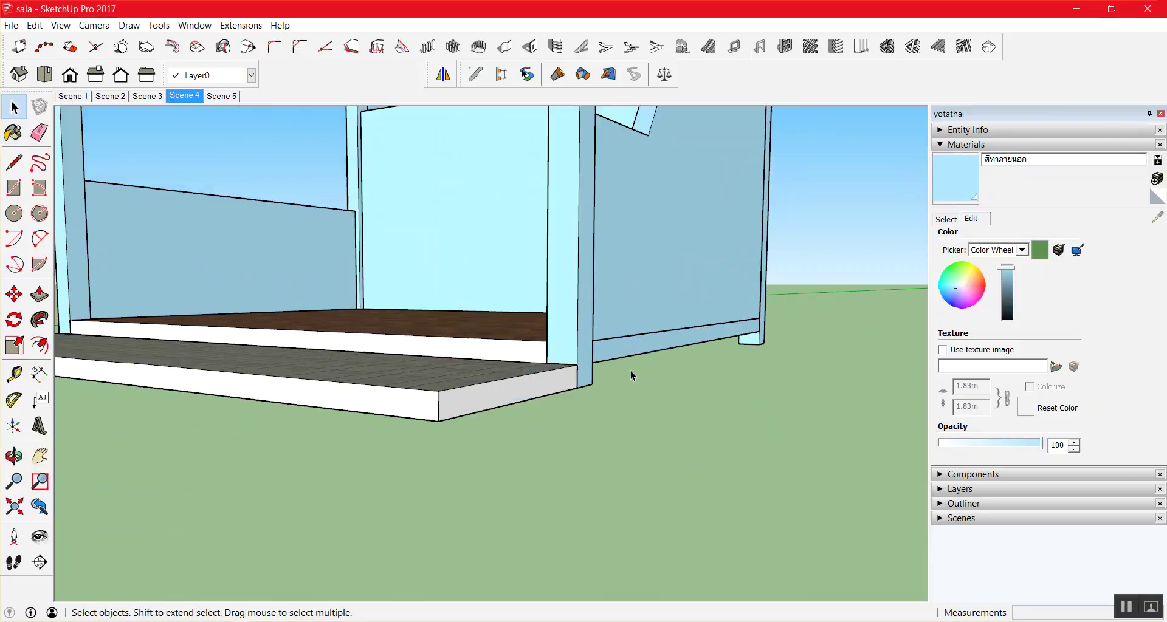
double_click(526, 398)
left_click(524, 399)
key("Escape")
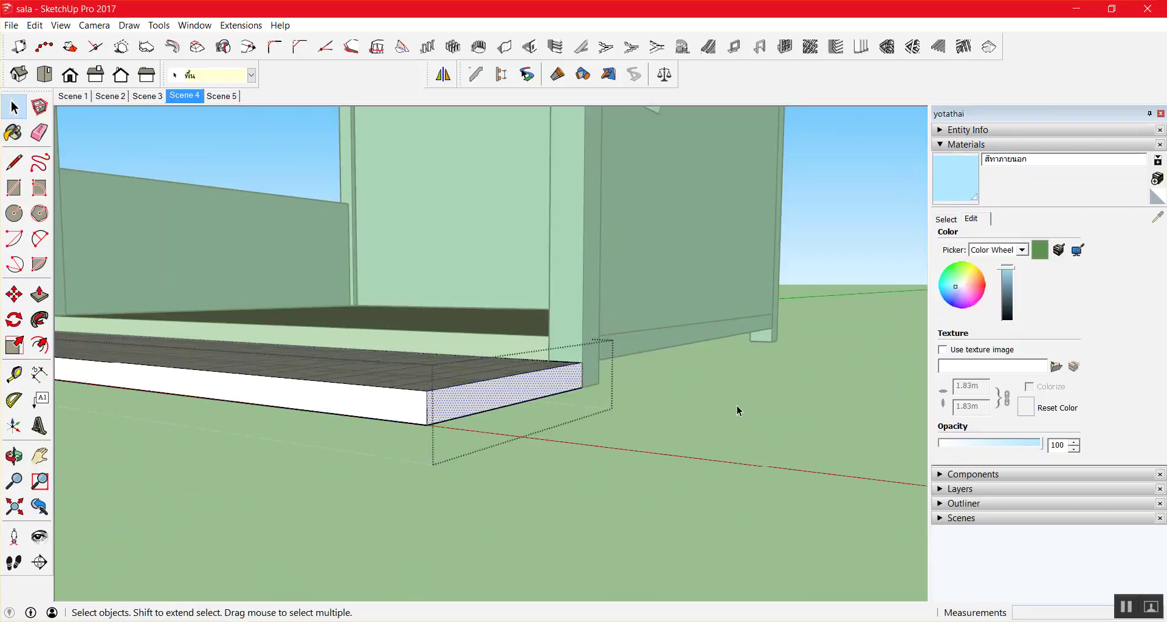
left_click(737, 406)
Paint the white strip under the wall near the figure with the light-blue material.
scroll(726, 385, "down", 4)
middle_click_drag(566, 368, 242, 381)
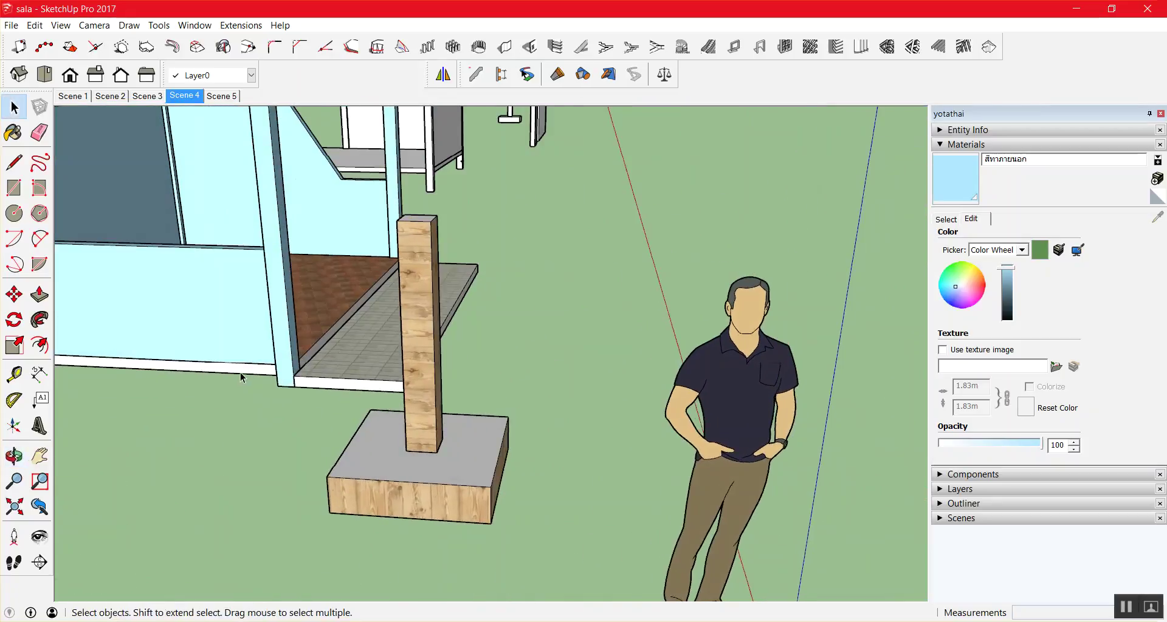
left_click(241, 375)
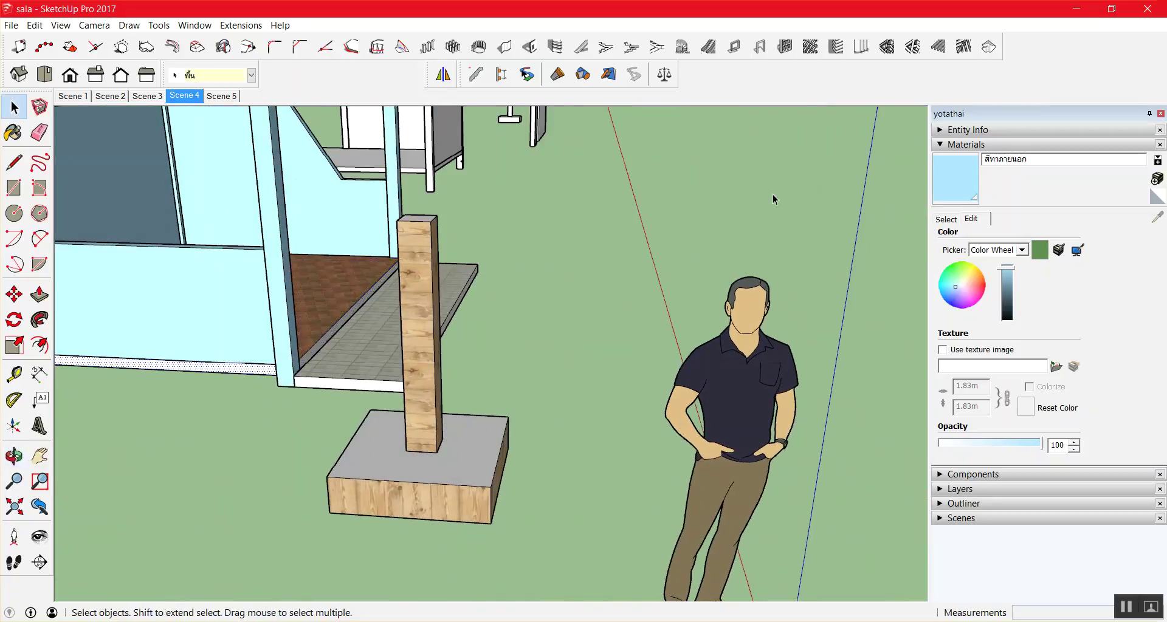
left_click(964, 173)
left_click(206, 365)
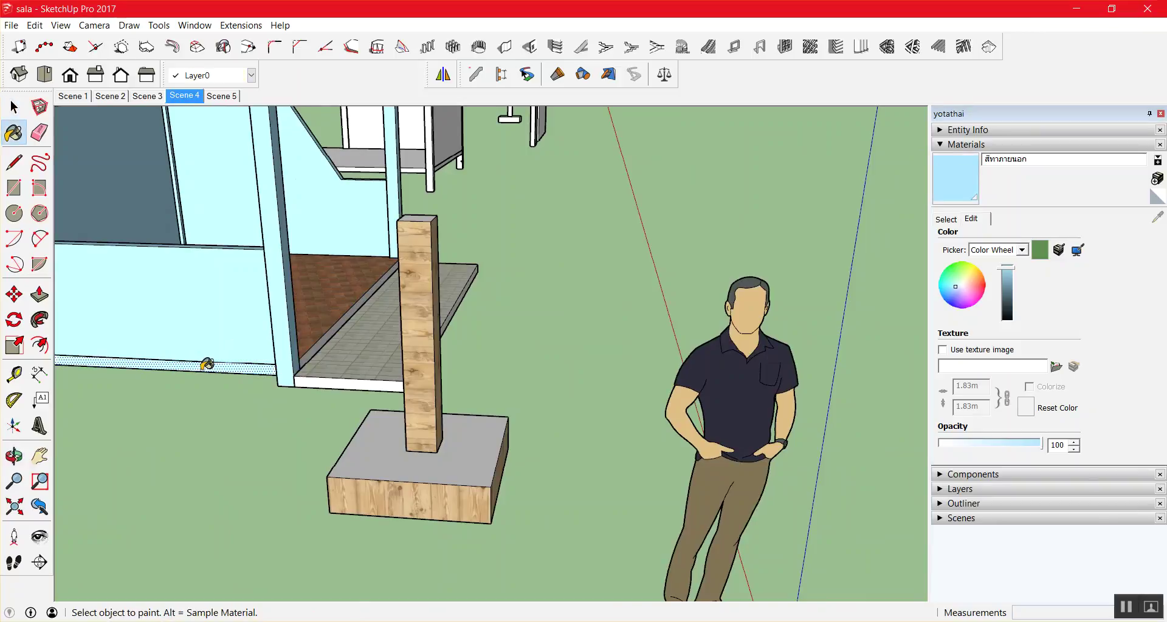
key("space")
left_click(279, 403)
scroll(600, 203, "down", 5)
scroll(600, 202, "down", 2)
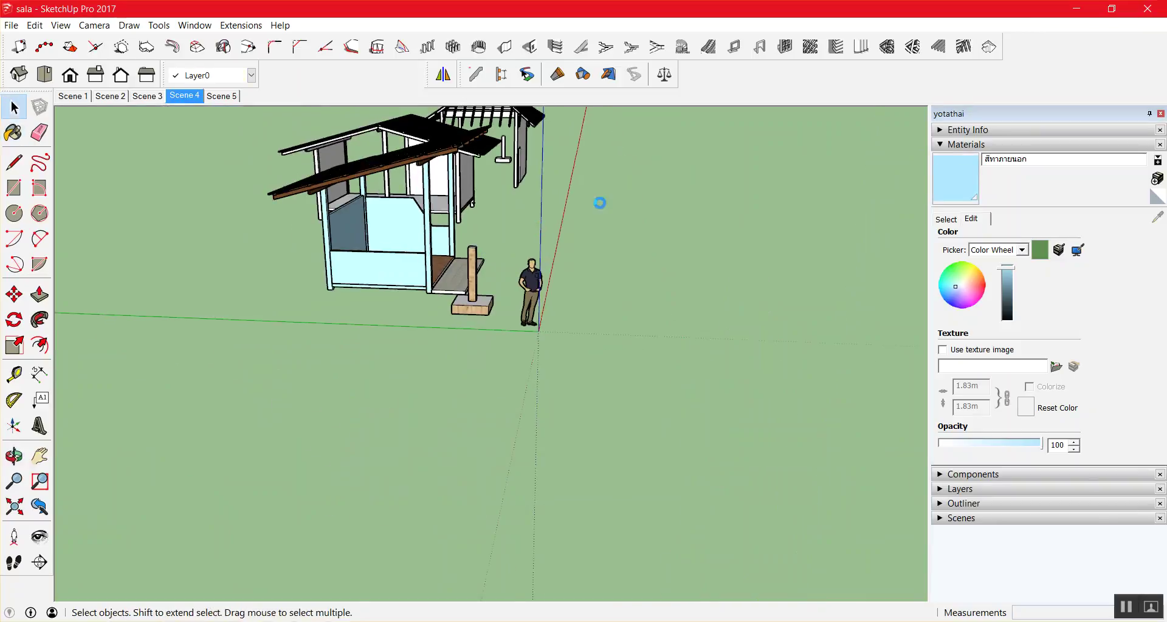
scroll(563, 246, "up", 2)
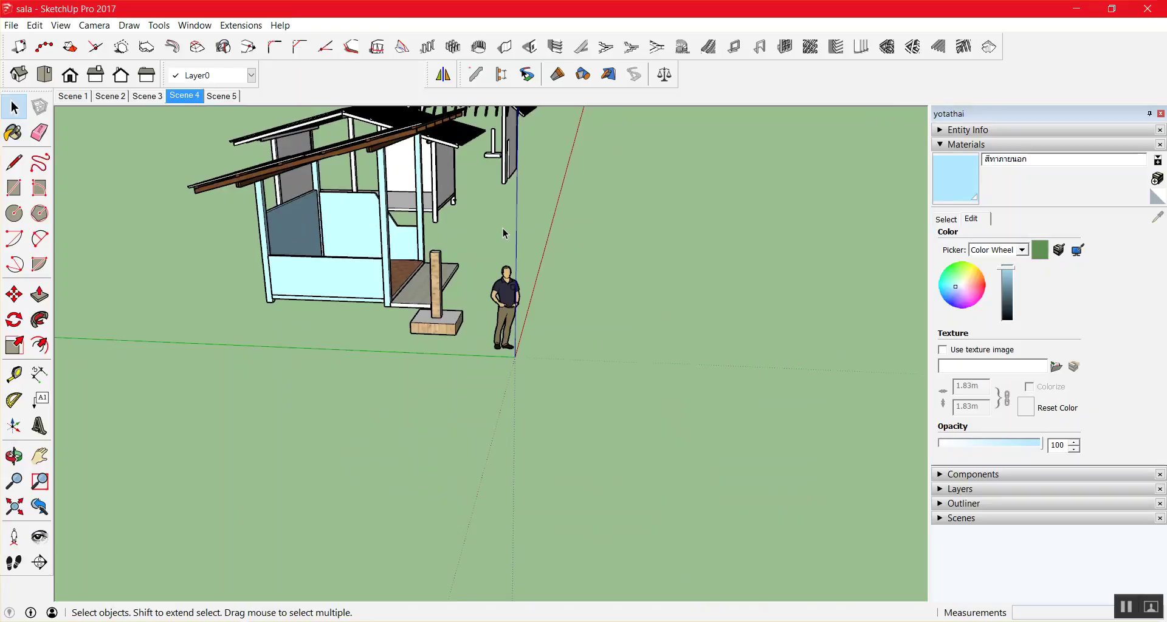